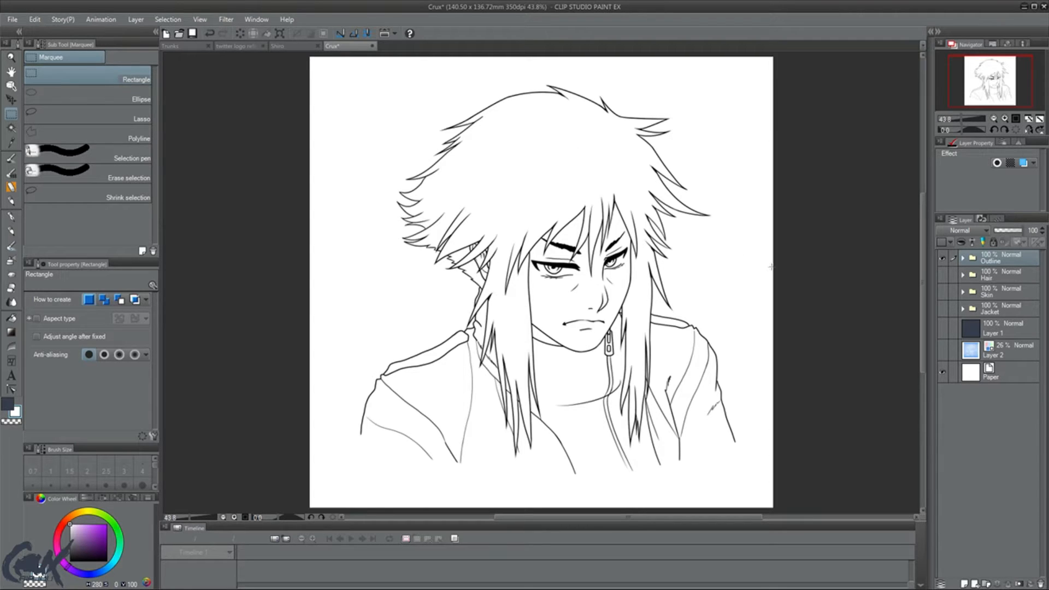
Toggle the Outline folder and the Paper layer off and on to check the line art against transparency.
{"action": "left_click", "coordinate": [942, 258]}
{"action": "left_click", "coordinate": [943, 257]}
{"action": "left_click", "coordinate": [943, 370]}
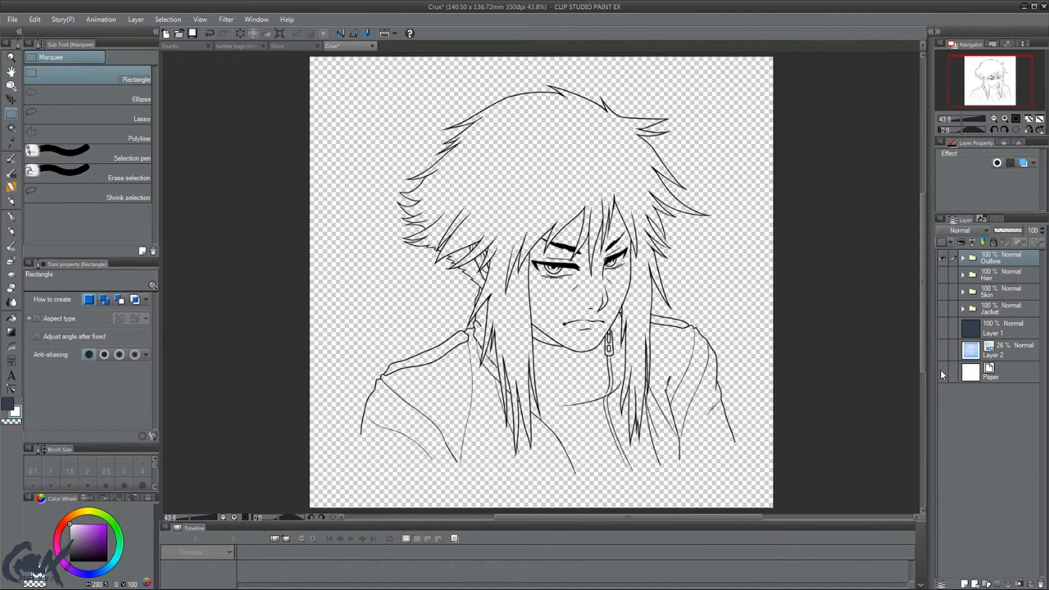
{"action": "left_click", "coordinate": [940, 371]}
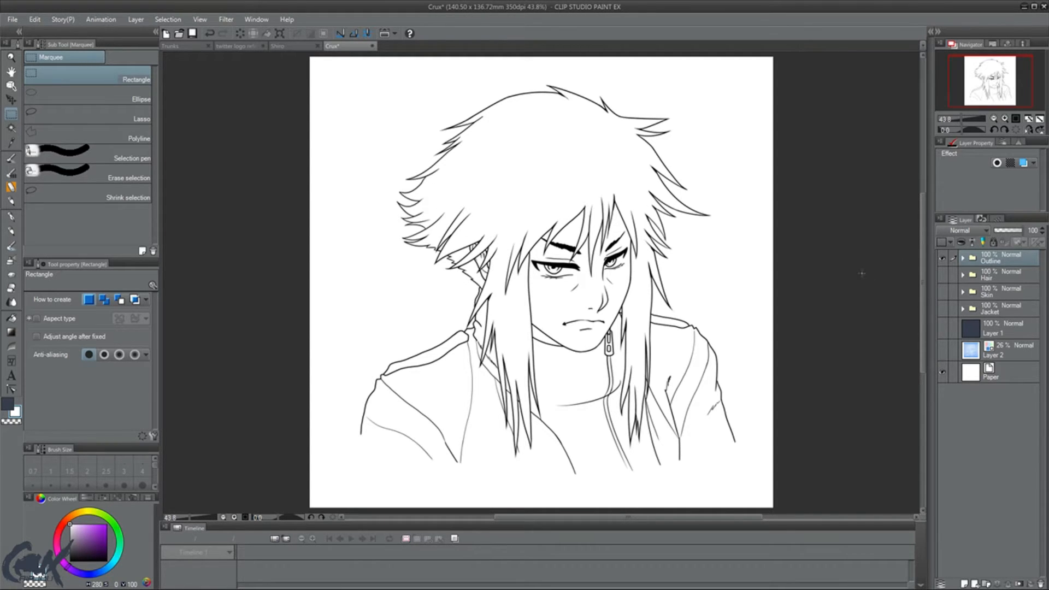
{"action": "left_click_drag", "start_coordinate": [923, 227], "coordinate": [923, 225]}
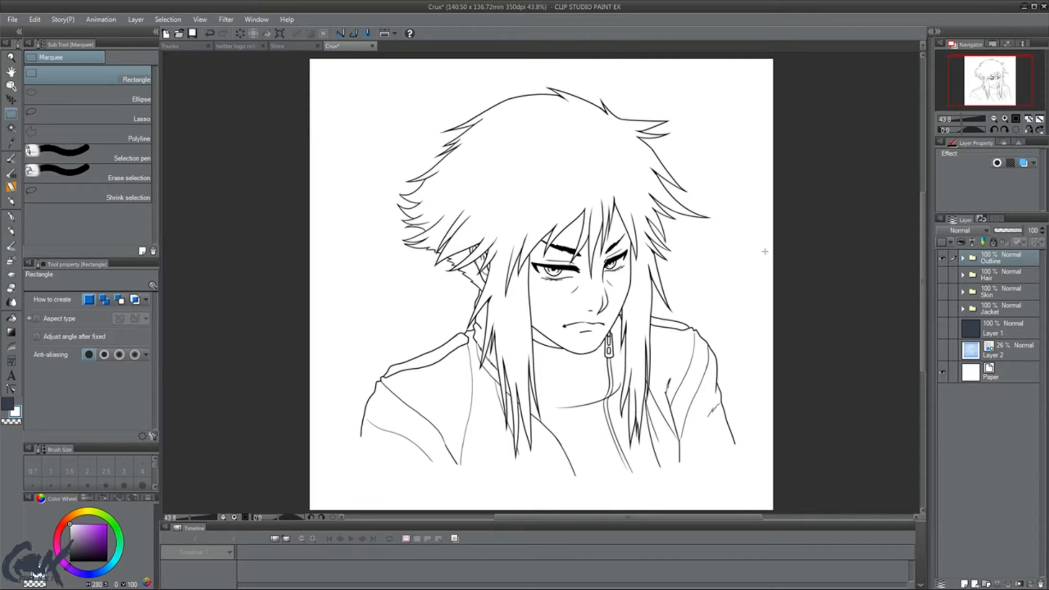
Expand the Outline folder, toggle its Jacket and skin line layers off and on to inspect them, and collapse it.
{"action": "left_click", "coordinate": [963, 258]}
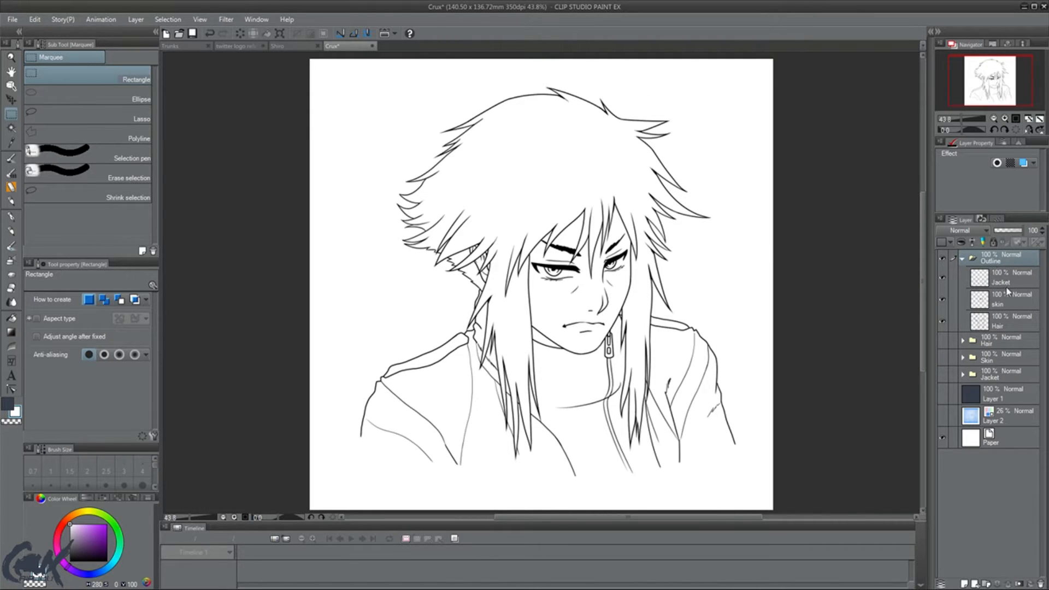
{"action": "left_click", "coordinate": [942, 280]}
{"action": "left_click", "coordinate": [943, 278]}
{"action": "left_click", "coordinate": [943, 300]}
{"action": "left_click", "coordinate": [942, 301]}
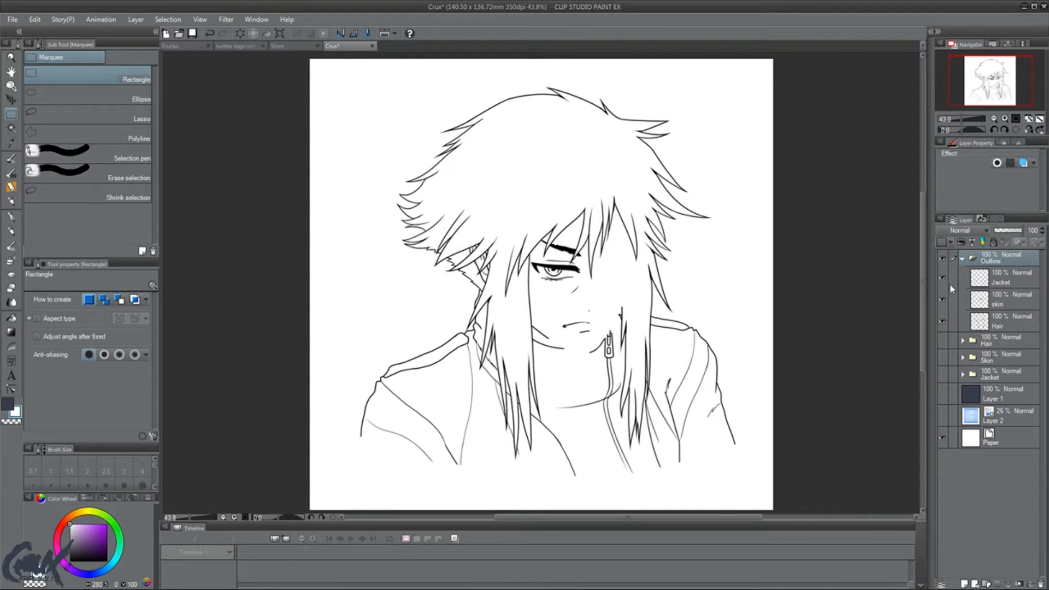
{"action": "left_click", "coordinate": [963, 258]}
Make the Hair, Skin and Jacket folders visible in turn over a hidden Paper layer, and turn the Paper back on.
{"action": "left_click", "coordinate": [986, 279]}
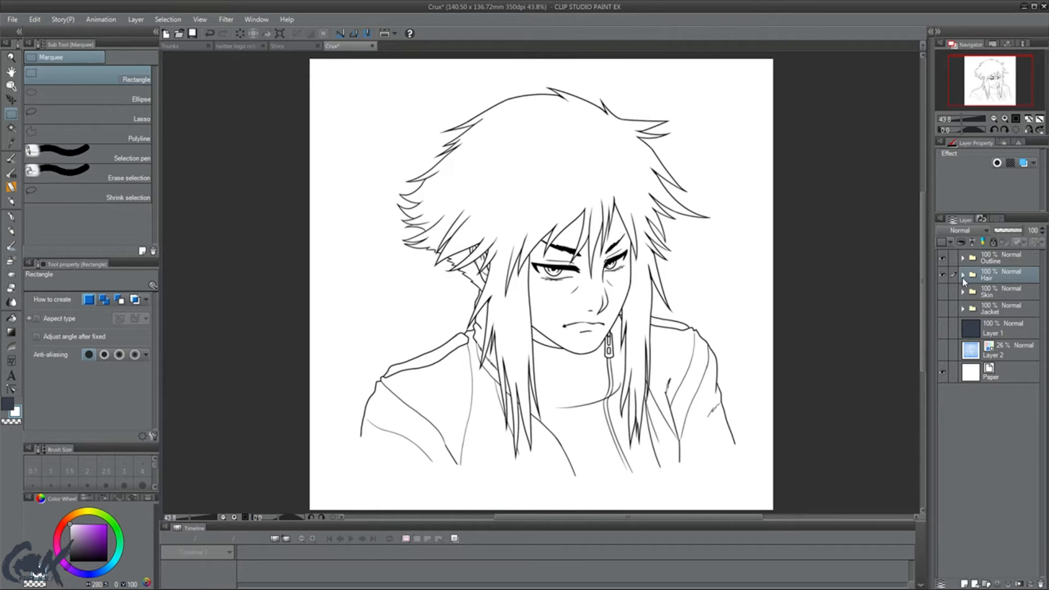
{"action": "left_click", "coordinate": [964, 276]}
{"action": "left_click", "coordinate": [963, 276]}
{"action": "left_click", "coordinate": [943, 276]}
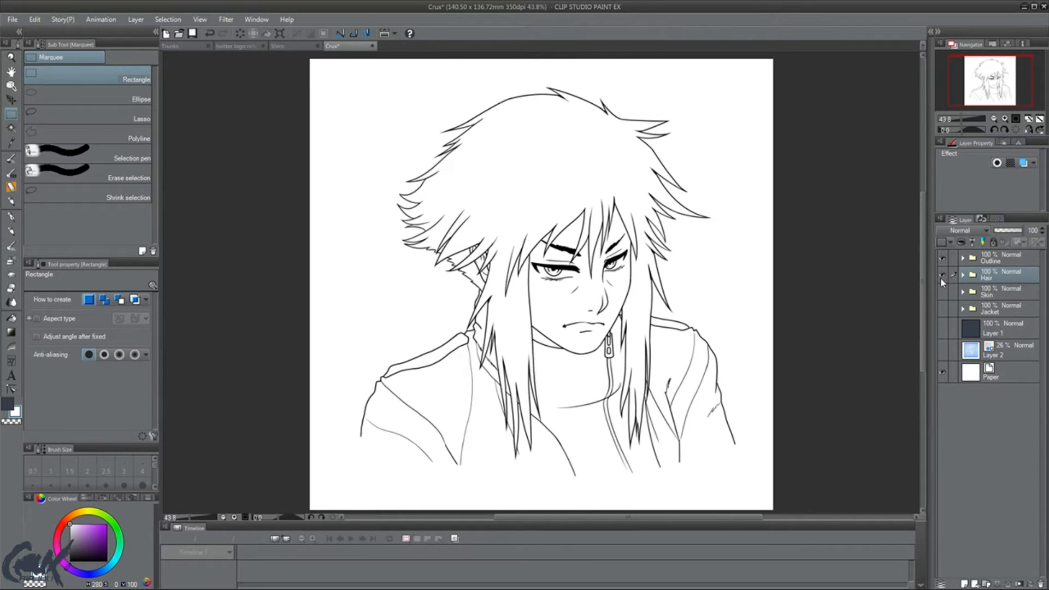
{"action": "left_click", "coordinate": [943, 372]}
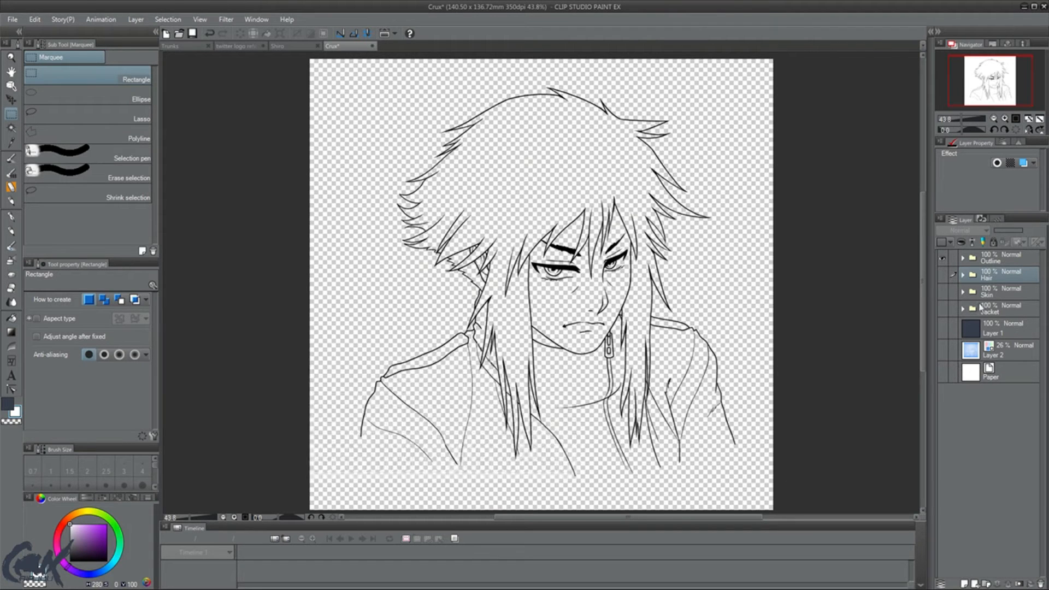
{"action": "left_click", "coordinate": [942, 276]}
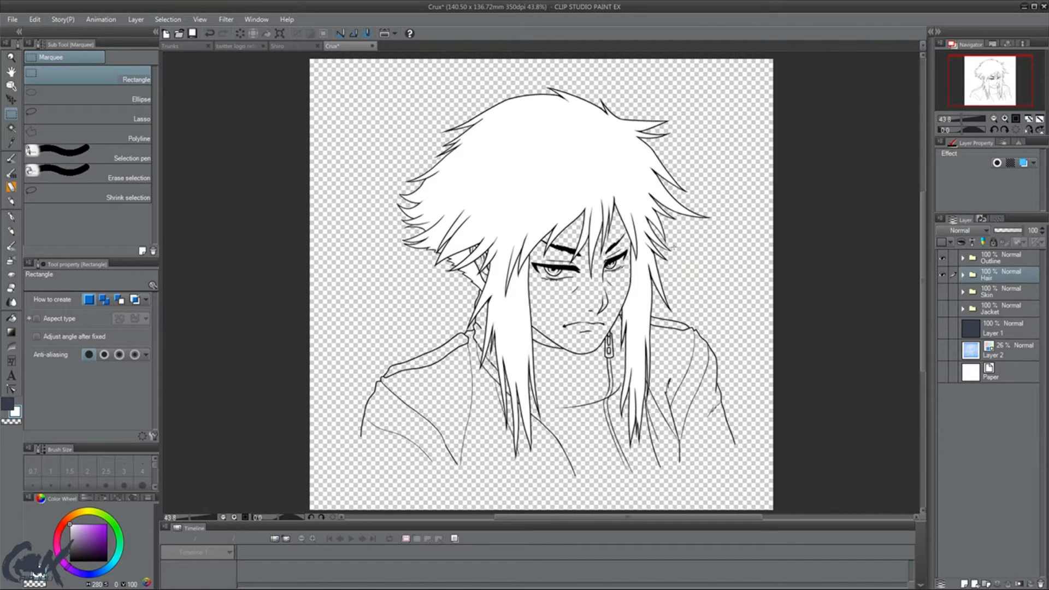
{"action": "left_click", "coordinate": [943, 292]}
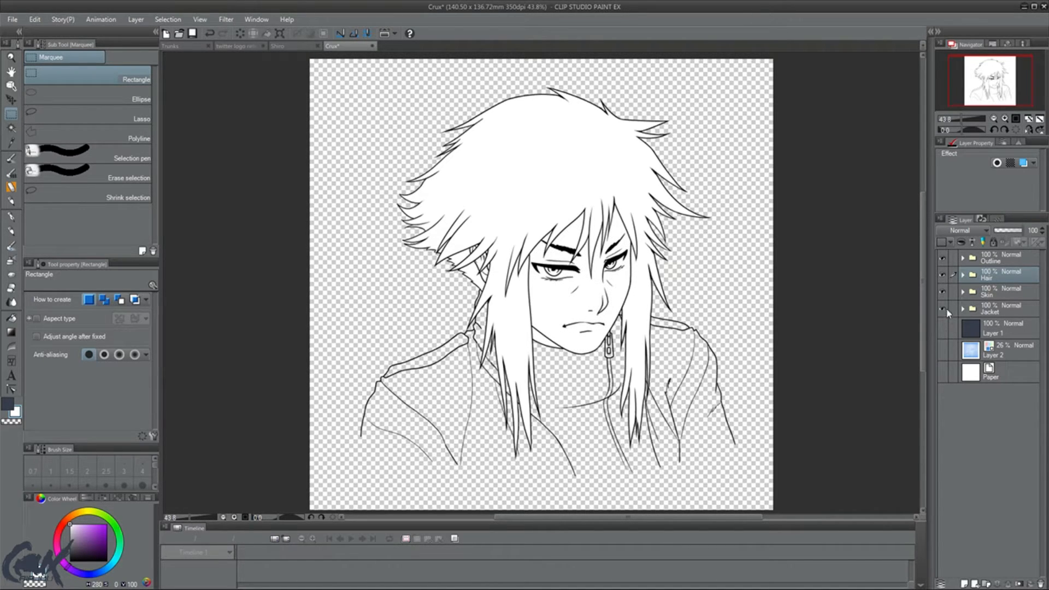
{"action": "left_click", "coordinate": [943, 309]}
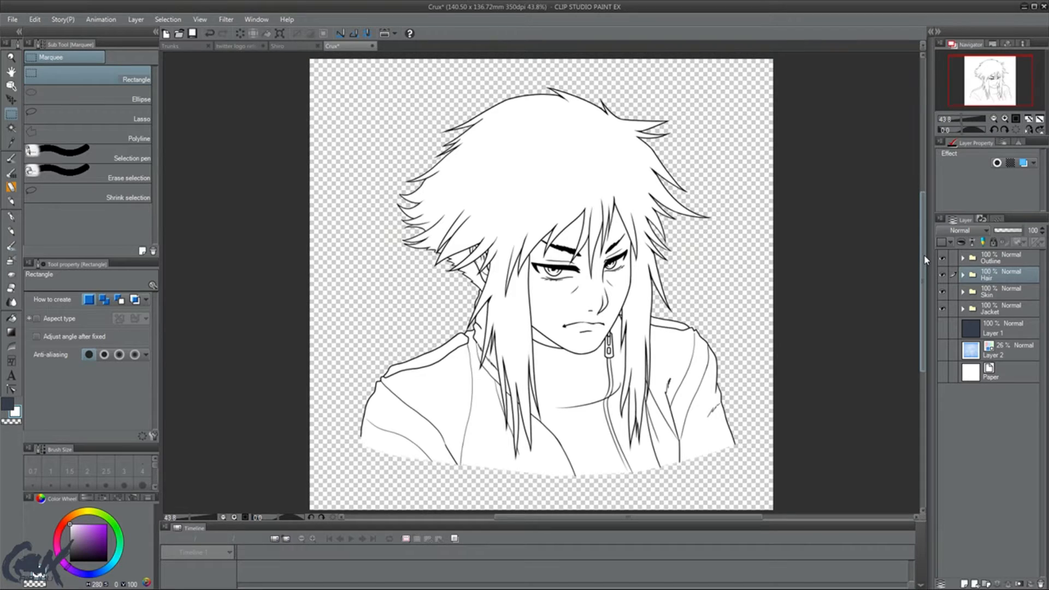
{"action": "left_click_drag", "start_coordinate": [925, 255], "coordinate": [924, 255]}
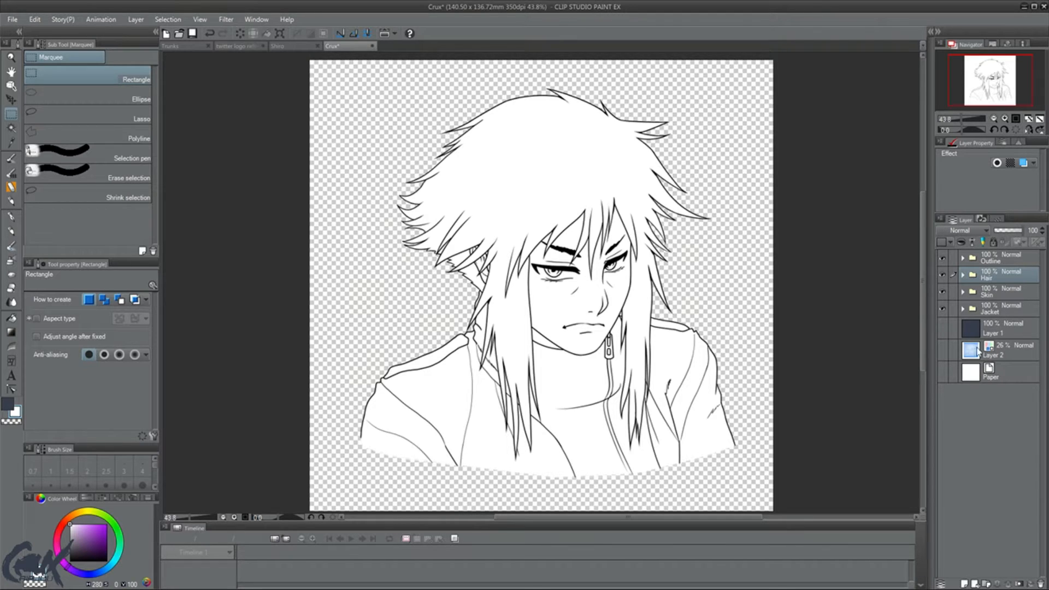
{"action": "left_click", "coordinate": [943, 374]}
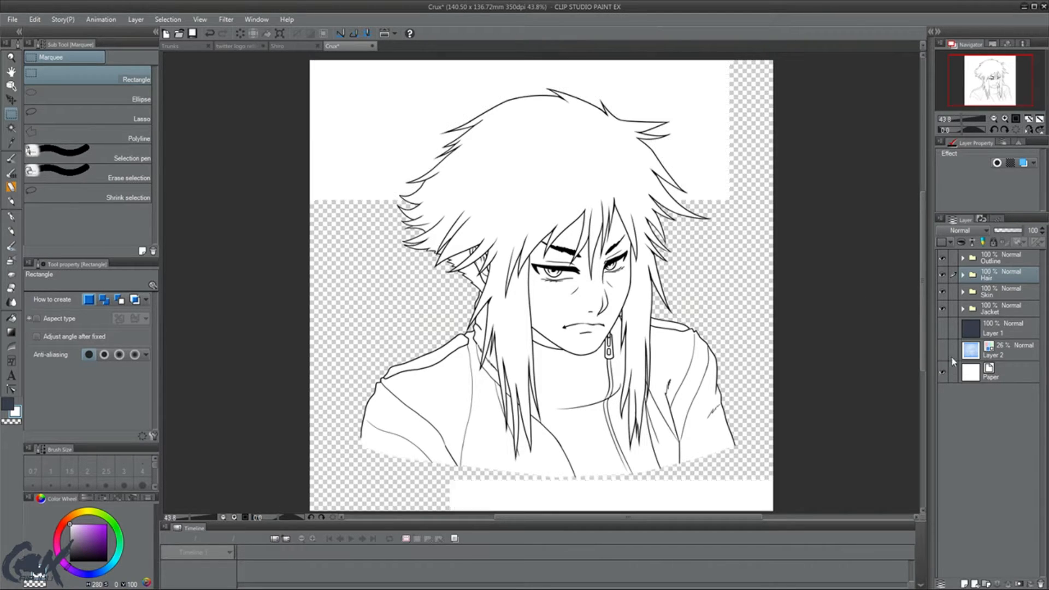
Select the Base layer in the Hair folder and check the hair fill against the dark Layer 1 backdrop.
{"action": "left_click", "coordinate": [964, 277]}
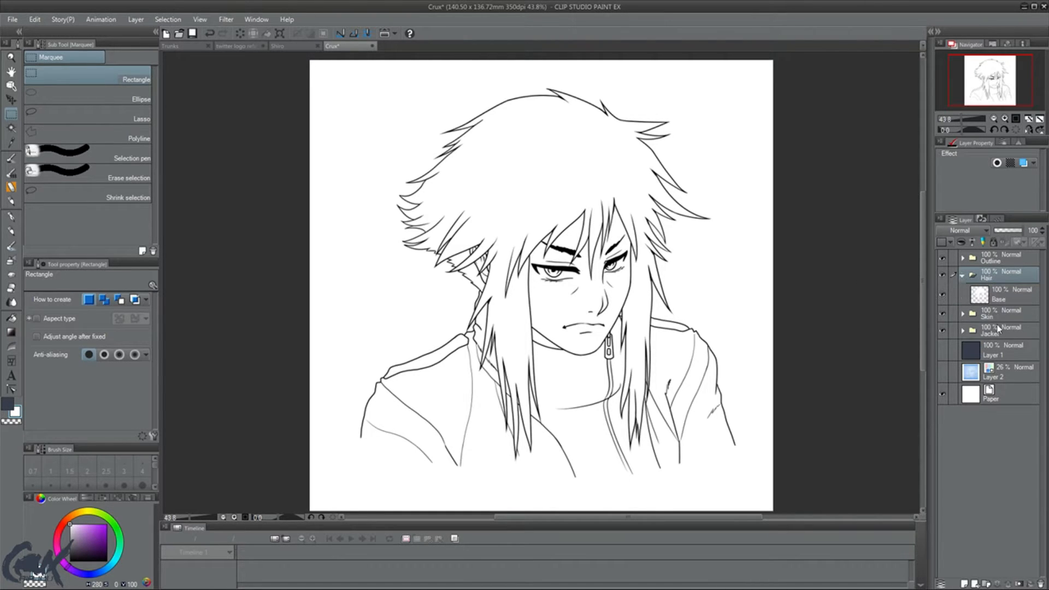
{"action": "left_click", "coordinate": [999, 298]}
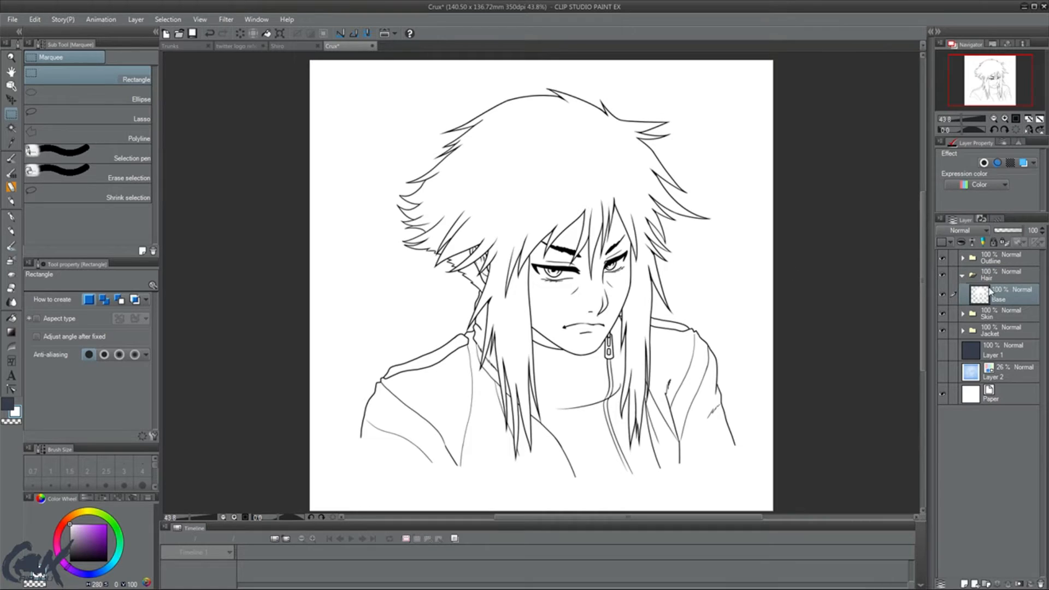
{"action": "left_click", "coordinate": [944, 351]}
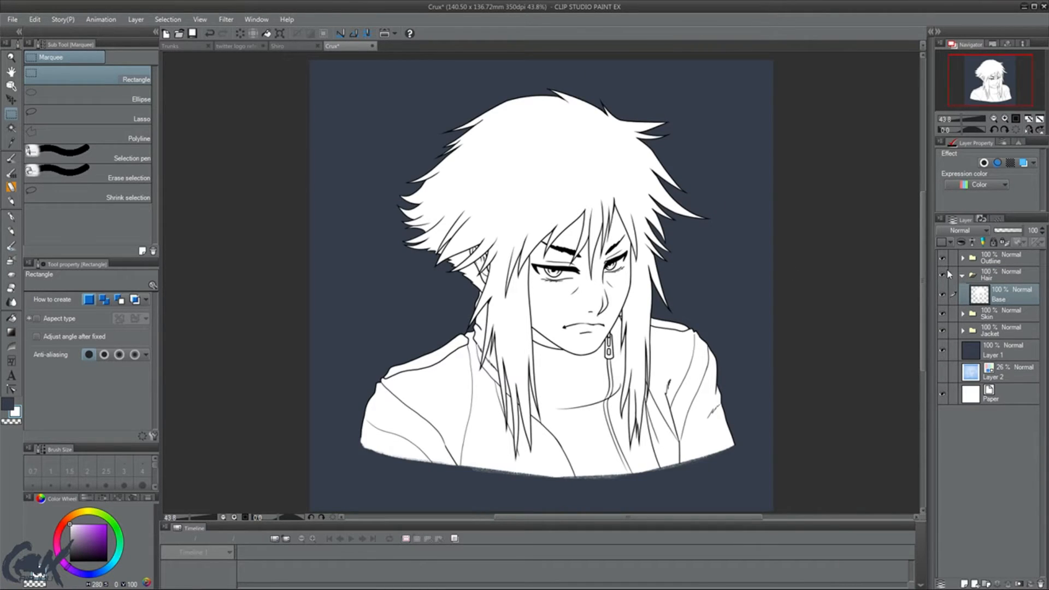
{"action": "left_click", "coordinate": [942, 276]}
{"action": "left_click", "coordinate": [942, 277]}
Add a new layer above the hair Base layer and clip it to that base.
{"action": "left_click", "coordinate": [965, 584]}
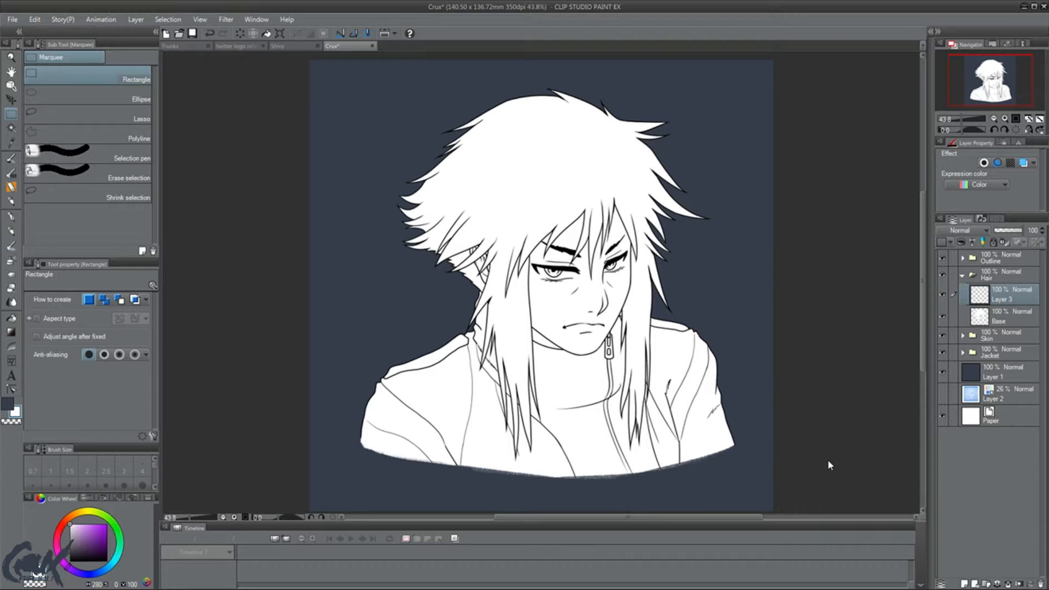
{"action": "key", "text": "ctrl+alt+g"}
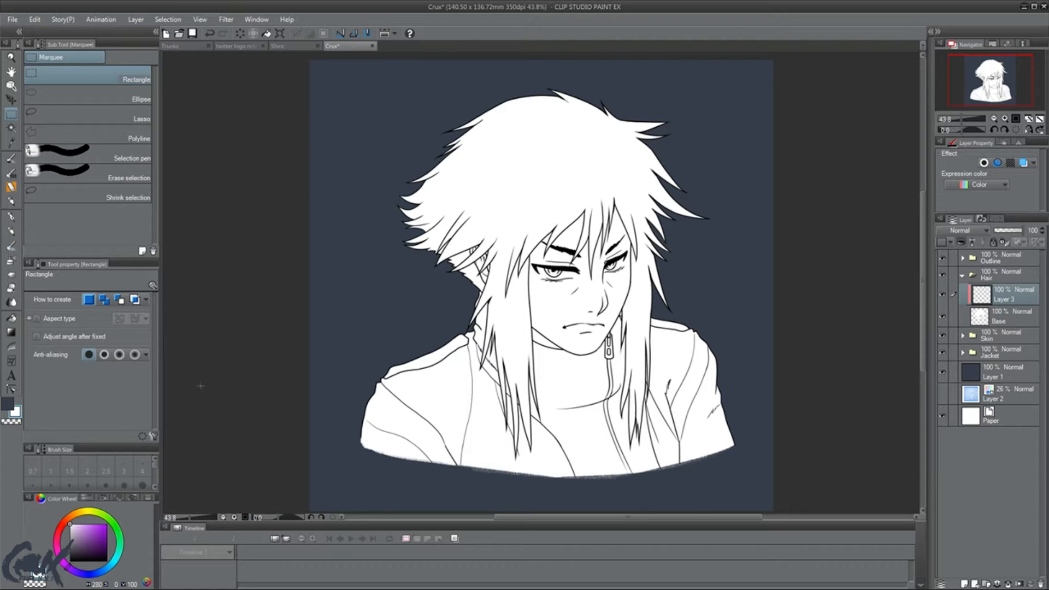
{"action": "left_click_drag", "start_coordinate": [549, 229], "coordinate": [564, 239]}
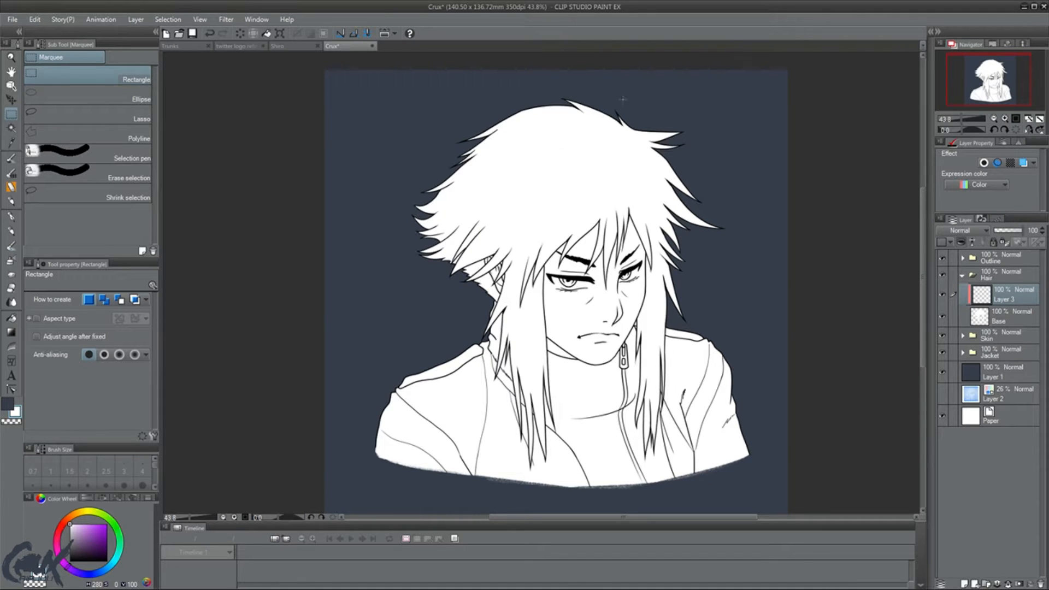
Hide the dark Layer 1 backdrop, try a stroke across the hair with The Commissioner brush, and undo it.
{"action": "key", "text": "p"}
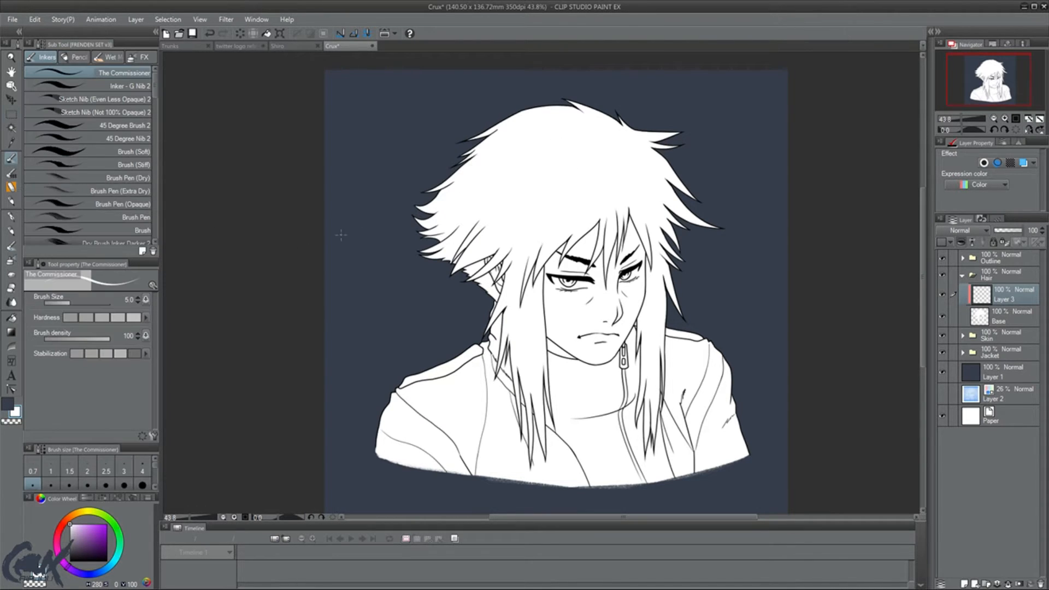
{"action": "key", "text": "x"}
{"action": "left_click", "coordinate": [942, 374]}
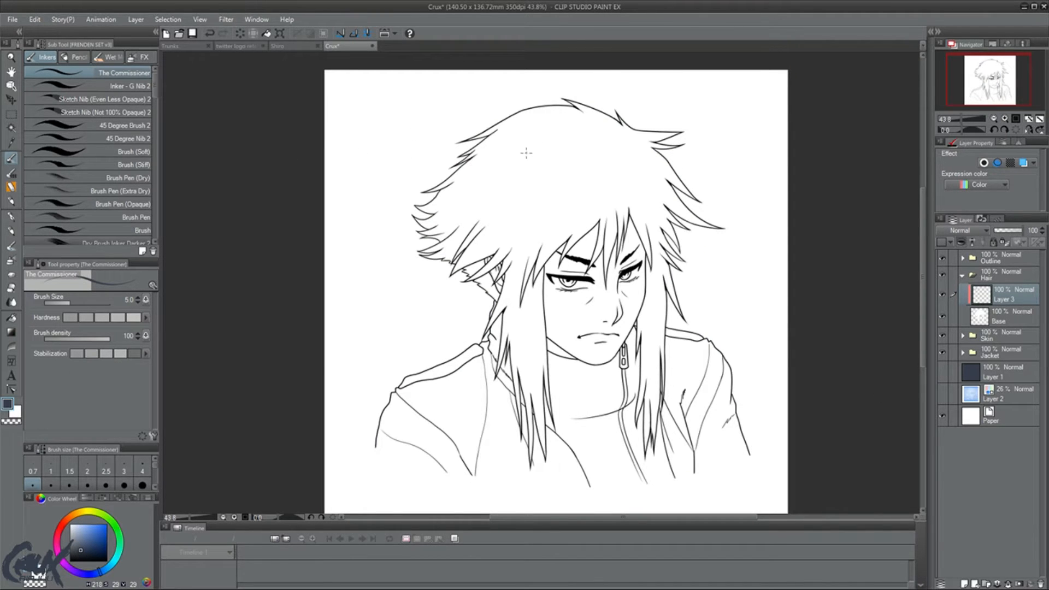
{"action": "mouse_move", "coordinate": [527, 153]}
{"action": "left_mouse_down"}
{"action": "mouse_move", "coordinate": [508, 189]}
{"action": "mouse_move", "coordinate": [492, 122]}
{"action": "mouse_move", "coordinate": [555, 91]}
{"action": "mouse_move", "coordinate": [532, 133]}
{"action": "mouse_move", "coordinate": [631, 145]}
{"action": "left_mouse_up"}
{"action": "key", "text": "ctrl+z"}
Expand the Skin folder, add a new layer above its Base layer, and clip it to that base.
{"action": "left_click", "coordinate": [964, 335]}
{"action": "left_click", "coordinate": [1011, 356]}
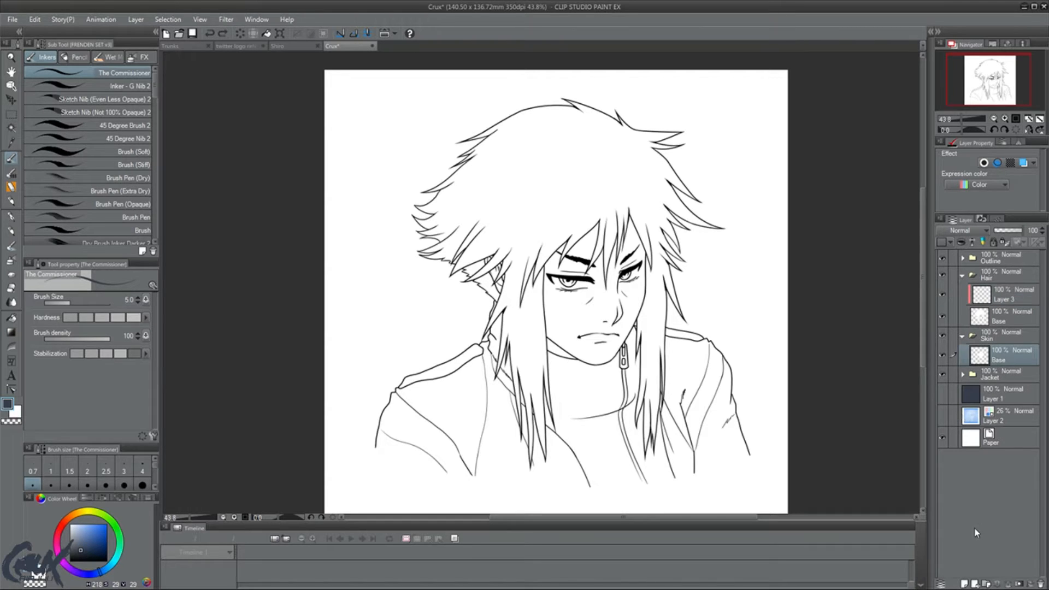
{"action": "left_click", "coordinate": [965, 584]}
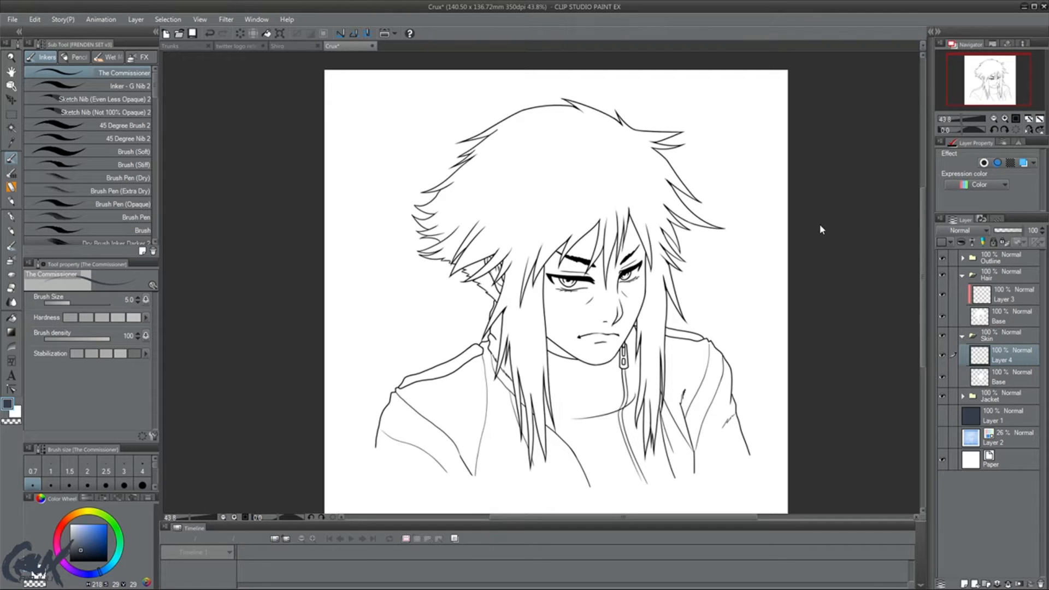
{"action": "key", "text": "ctrl+alt+g"}
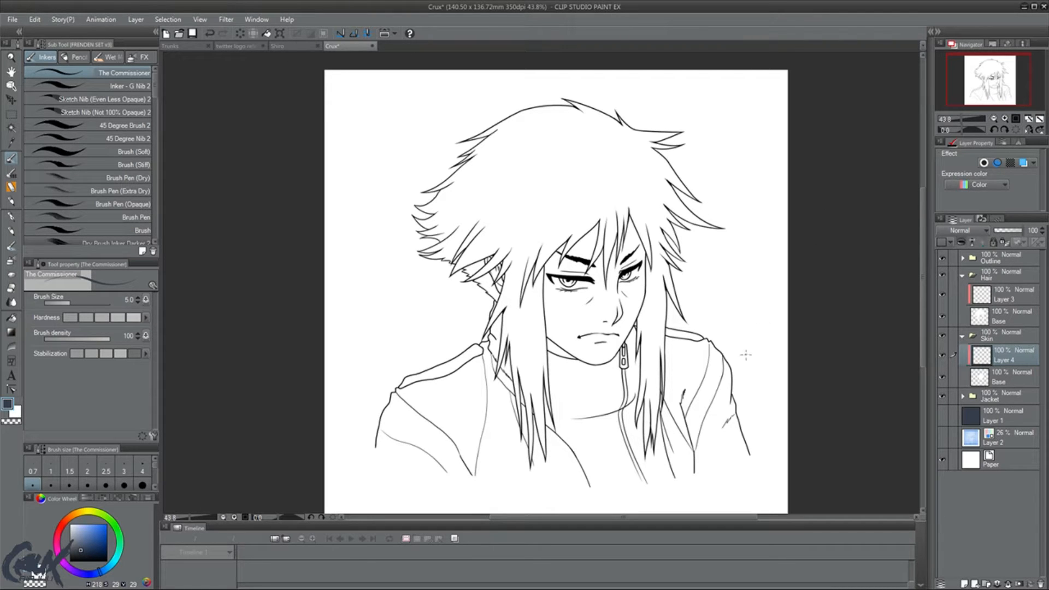
Expand the Jacket folder, add a new layer above its BASE layer, and clip it to that base.
{"action": "left_click", "coordinate": [963, 396]}
{"action": "left_click", "coordinate": [998, 415]}
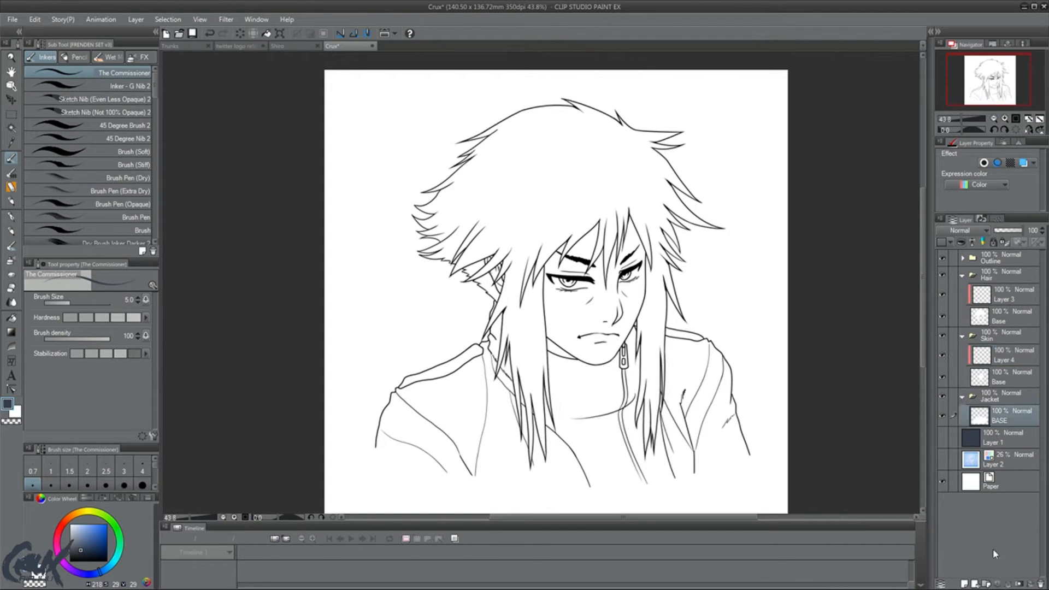
{"action": "left_click", "coordinate": [965, 583]}
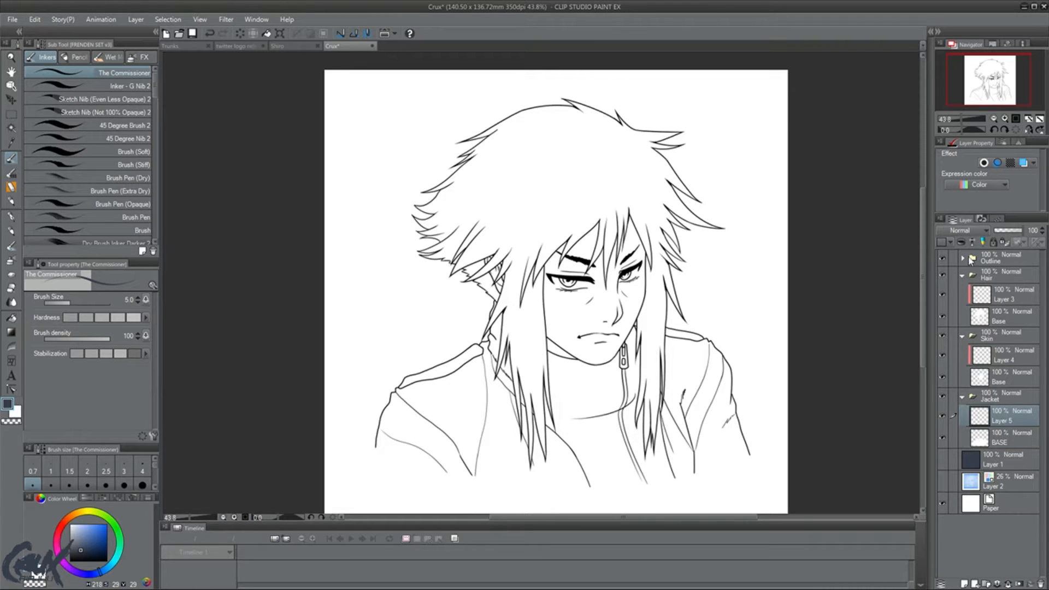
{"action": "key", "text": "ctrl+alt+g"}
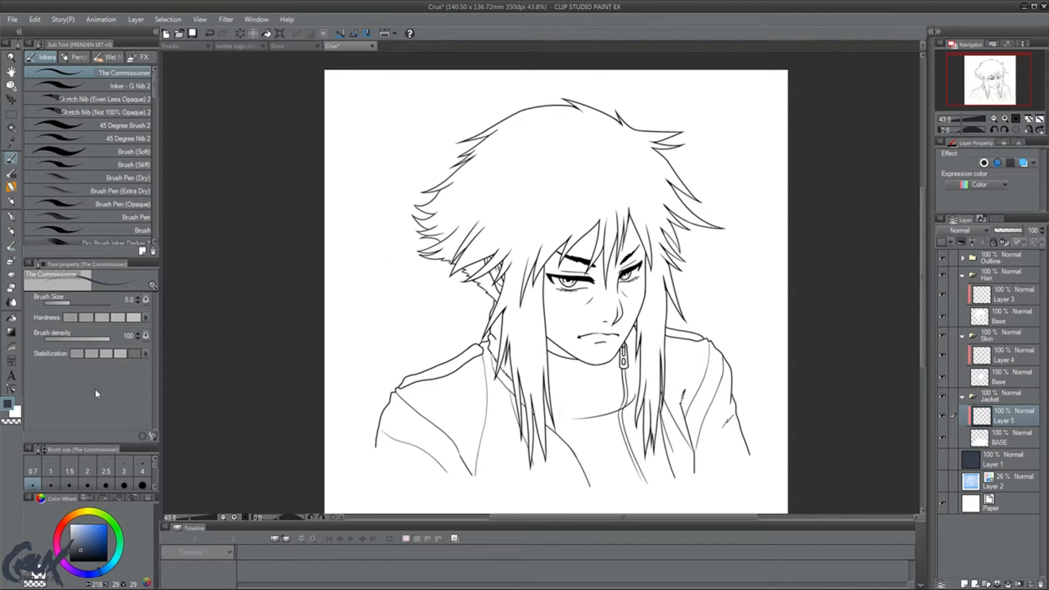
Choose a dark grey drawing colour and switch to the Charcoal (Soft) brush at size 70.
{"action": "key", "text": "x"}
{"action": "left_click", "coordinate": [81, 550]}
{"action": "mouse_move", "coordinate": [81, 552]}
{"action": "left_mouse_down"}
{"action": "mouse_move", "coordinate": [68, 557]}
{"action": "mouse_move", "coordinate": [69, 531]}
{"action": "mouse_move", "coordinate": [69, 557]}
{"action": "left_mouse_up"}
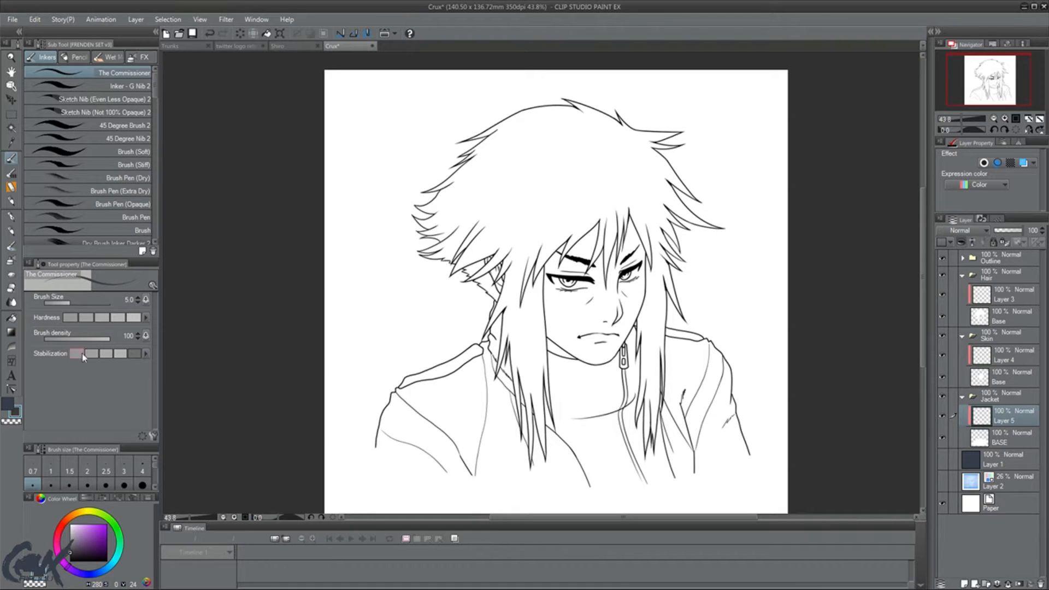
{"action": "left_click", "coordinate": [16, 261]}
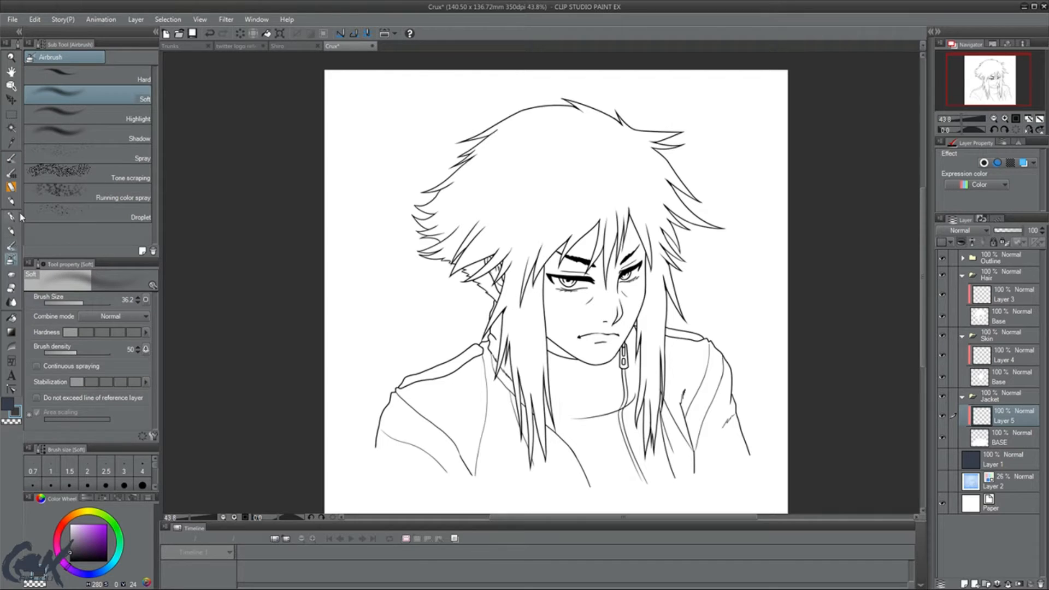
{"action": "left_click", "coordinate": [10, 159]}
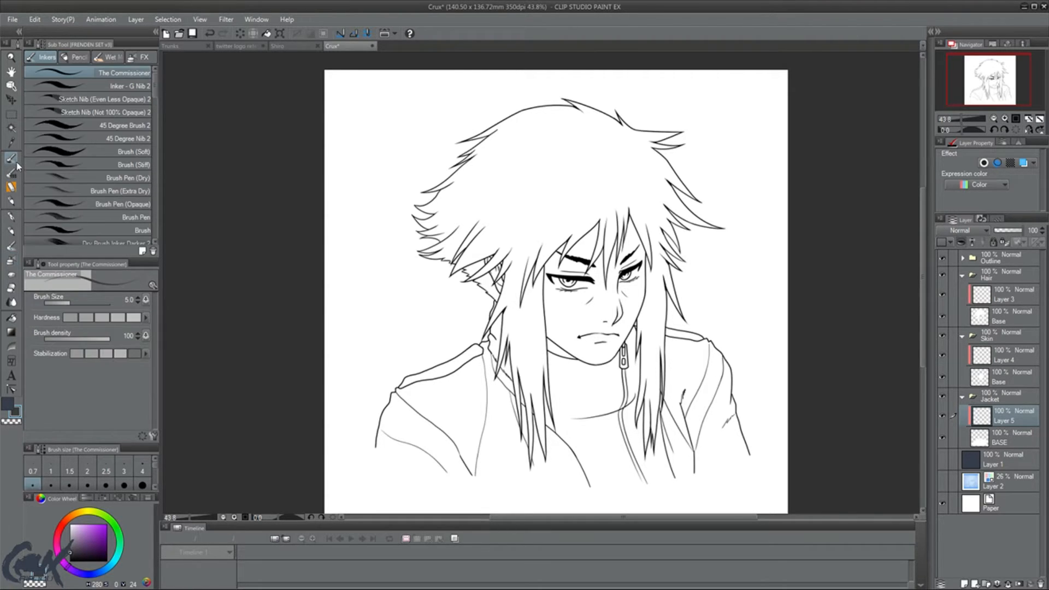
{"action": "left_click", "coordinate": [75, 57]}
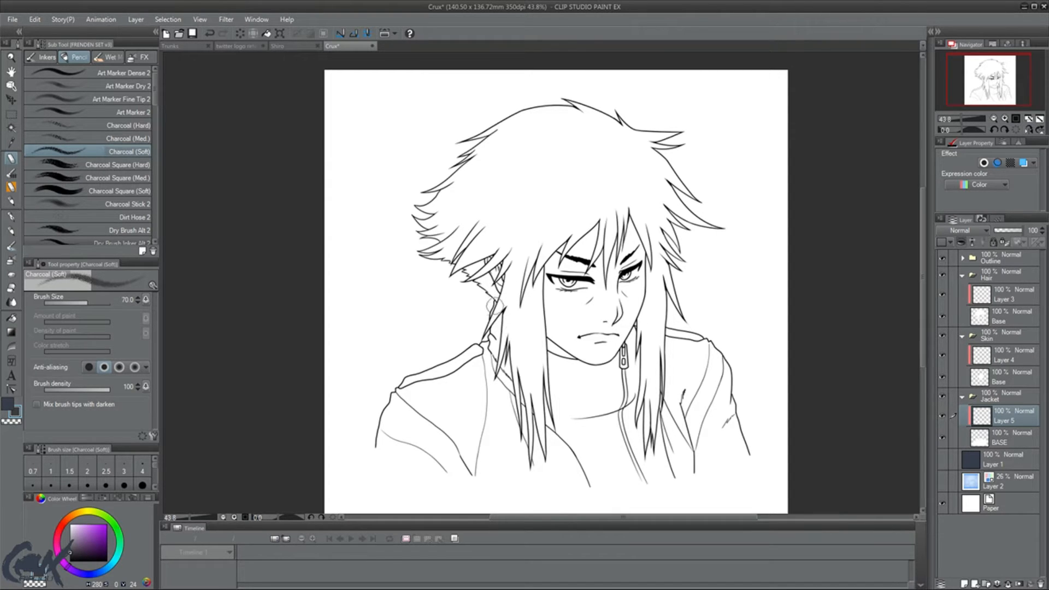
Paint dark grey charcoal shadows on the clipped jacket layer along the collar, shoulder seams, front folds and sleeves.
{"action": "left_click_drag", "start_coordinate": [495, 307], "coordinate": [487, 359]}
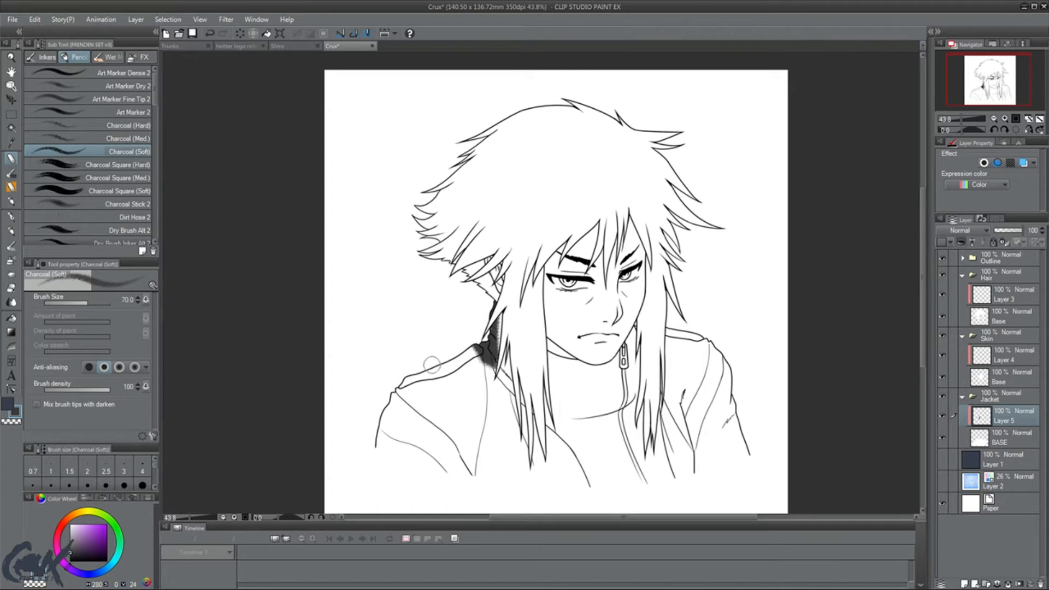
{"action": "left_click_drag", "start_coordinate": [392, 389], "coordinate": [403, 390]}
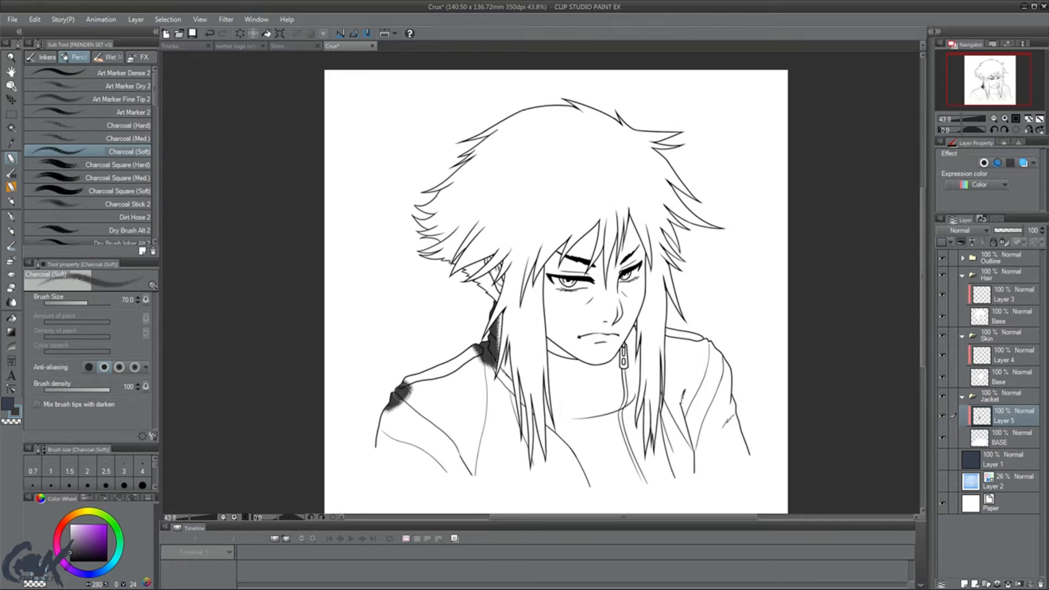
{"action": "mouse_move", "coordinate": [717, 368]}
{"action": "left_mouse_down"}
{"action": "mouse_move", "coordinate": [709, 334]}
{"action": "mouse_move", "coordinate": [709, 358]}
{"action": "left_mouse_up"}
{"action": "mouse_move", "coordinate": [636, 312]}
{"action": "left_mouse_down"}
{"action": "mouse_move", "coordinate": [640, 402]}
{"action": "mouse_move", "coordinate": [554, 426]}
{"action": "left_mouse_up"}
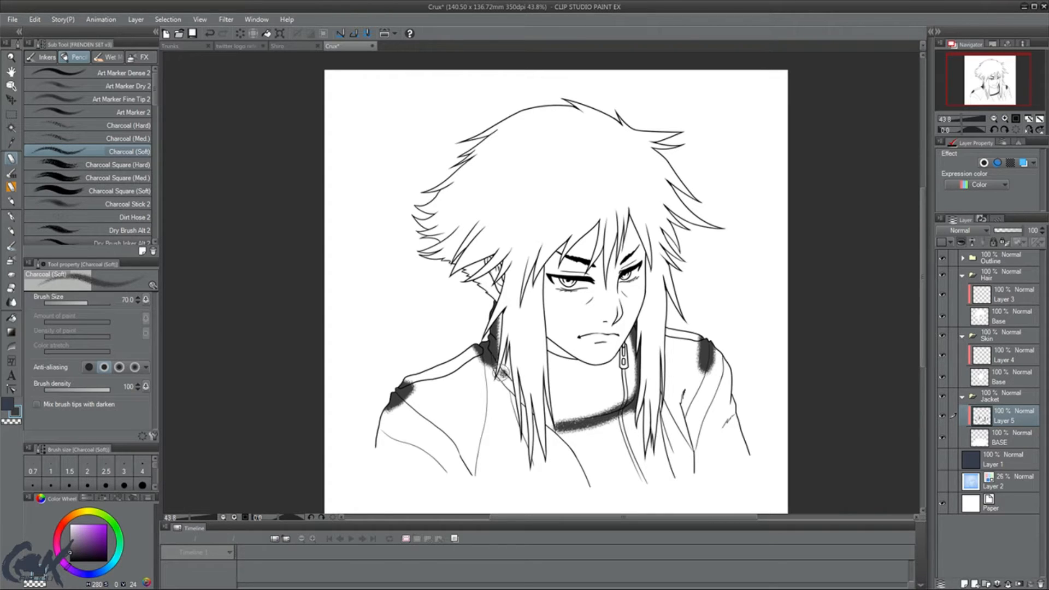
{"action": "mouse_move", "coordinate": [502, 372]}
{"action": "left_mouse_down"}
{"action": "mouse_move", "coordinate": [523, 422]}
{"action": "mouse_move", "coordinate": [559, 448]}
{"action": "left_mouse_up"}
{"action": "left_click_drag", "start_coordinate": [685, 414], "coordinate": [689, 486]}
{"action": "mouse_move", "coordinate": [442, 449]}
{"action": "left_mouse_down"}
{"action": "mouse_move", "coordinate": [469, 477]}
{"action": "mouse_move", "coordinate": [414, 418]}
{"action": "left_mouse_up"}
{"action": "mouse_move", "coordinate": [742, 414]}
{"action": "left_mouse_down"}
{"action": "mouse_move", "coordinate": [722, 429]}
{"action": "mouse_move", "coordinate": [737, 361]}
{"action": "left_mouse_up"}
{"action": "left_click_drag", "start_coordinate": [371, 433], "coordinate": [381, 400]}
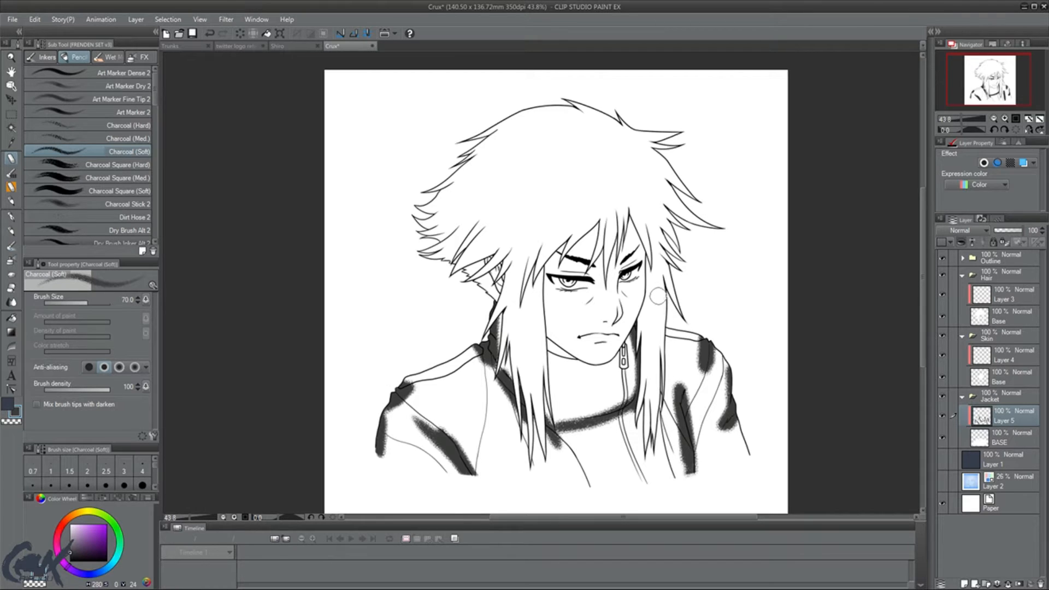
Paint a charcoal shadow along the upper edge of the jacket collar beneath the chin, redoing the first attempt as a narrower band.
{"action": "mouse_move", "coordinate": [558, 339]}
{"action": "left_mouse_down"}
{"action": "mouse_move", "coordinate": [616, 362]}
{"action": "mouse_move", "coordinate": [624, 344]}
{"action": "mouse_move", "coordinate": [611, 370]}
{"action": "mouse_move", "coordinate": [530, 352]}
{"action": "left_mouse_up"}
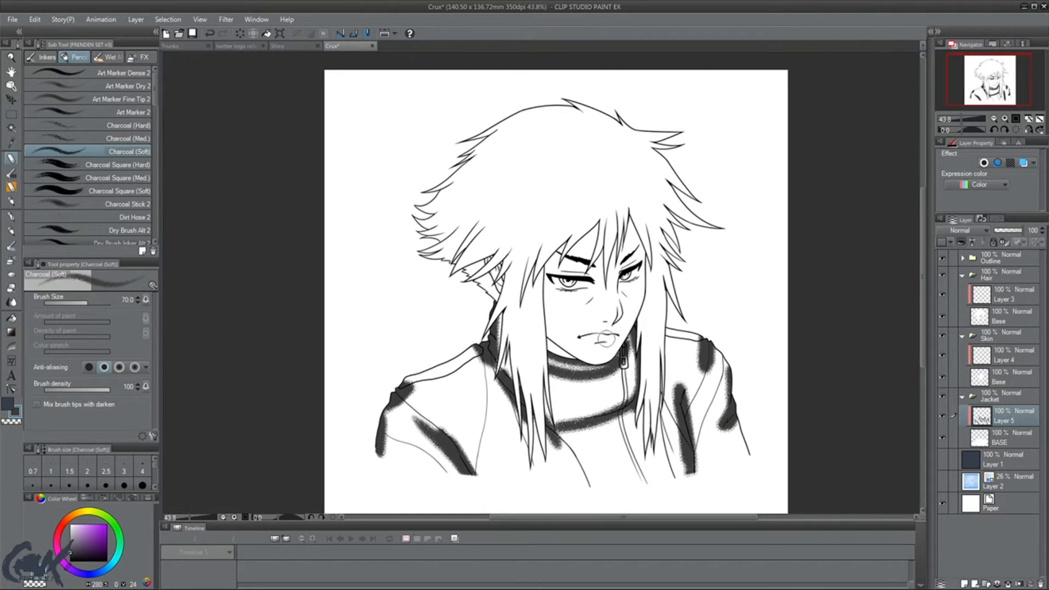
{"action": "key", "text": "ctrl+z"}
{"action": "key", "text": "ctrl+z"}
{"action": "mouse_move", "coordinate": [601, 355]}
{"action": "left_mouse_down"}
{"action": "mouse_move", "coordinate": [538, 353]}
{"action": "mouse_move", "coordinate": [598, 354]}
{"action": "left_mouse_up"}
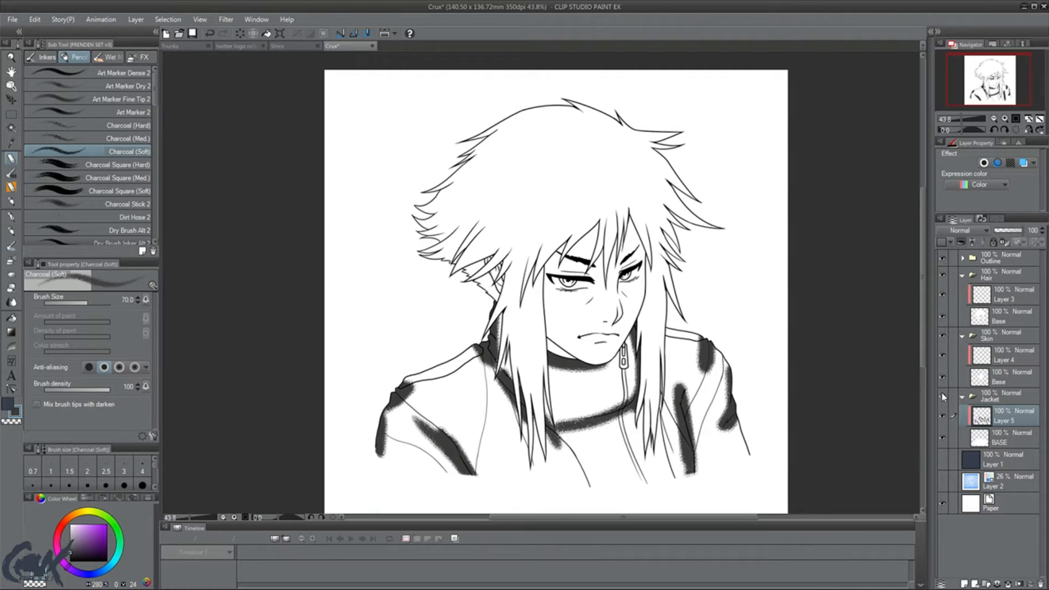
Smooth the charcoal shadows on the collar, the shoulder by the longer hair lock and its sleeve with the Blend tool at size 105.
{"action": "key", "text": "j"}
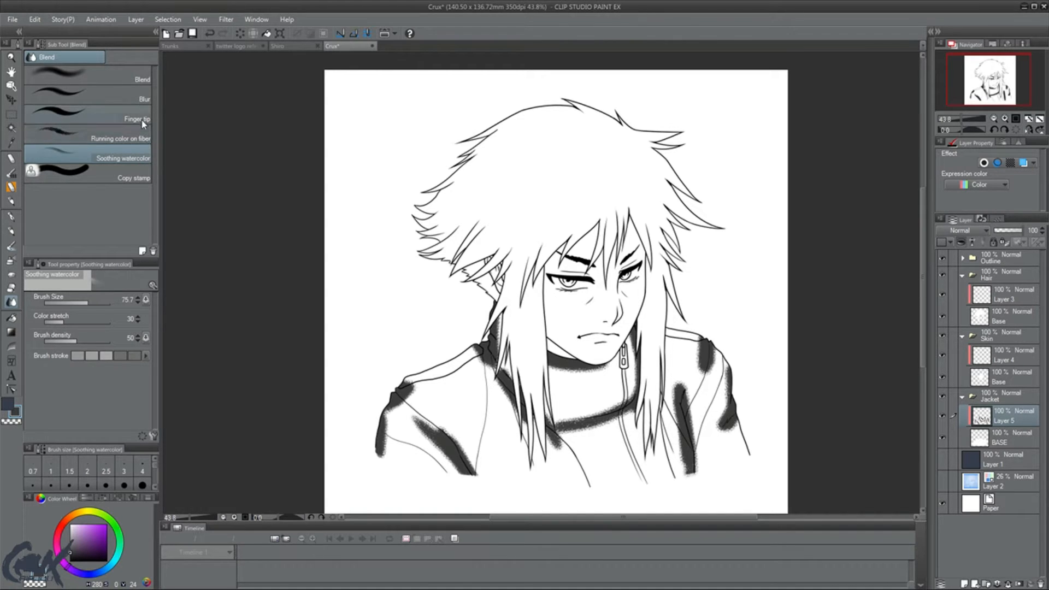
{"action": "left_click", "coordinate": [137, 80]}
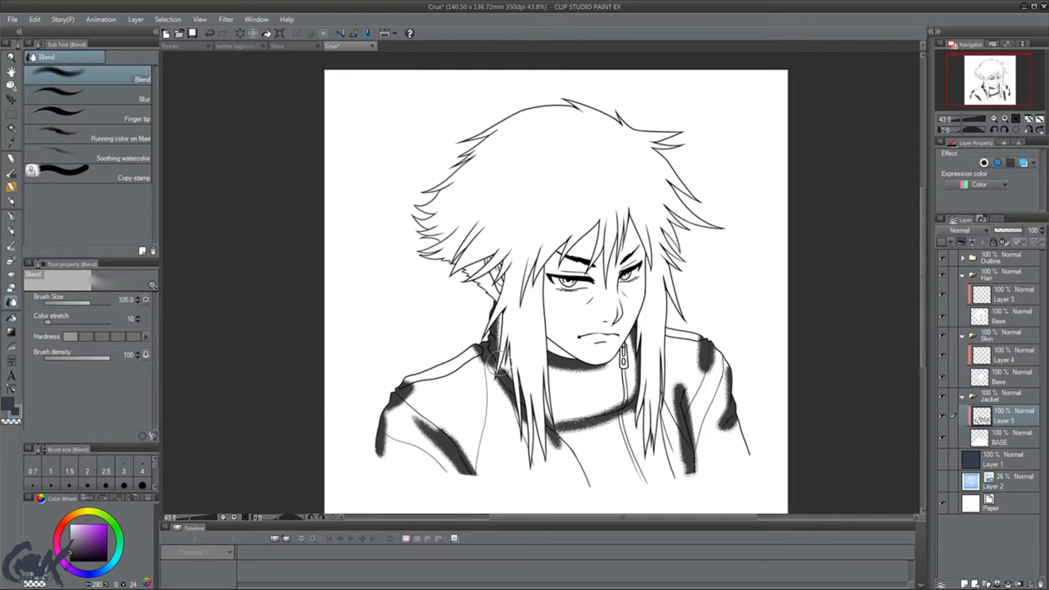
{"action": "mouse_move", "coordinate": [503, 353]}
{"action": "left_mouse_down"}
{"action": "mouse_move", "coordinate": [508, 315]}
{"action": "mouse_move", "coordinate": [482, 364]}
{"action": "mouse_move", "coordinate": [464, 356]}
{"action": "mouse_move", "coordinate": [405, 401]}
{"action": "mouse_move", "coordinate": [426, 383]}
{"action": "mouse_move", "coordinate": [412, 382]}
{"action": "mouse_move", "coordinate": [464, 408]}
{"action": "mouse_move", "coordinate": [440, 348]}
{"action": "left_mouse_up"}
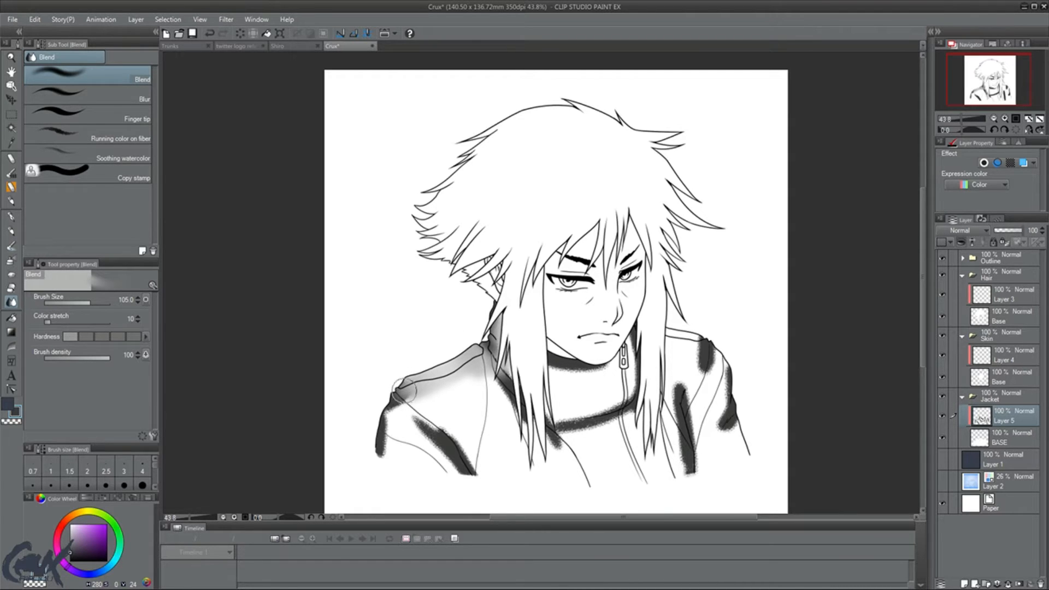
{"action": "mouse_move", "coordinate": [404, 392]}
{"action": "left_mouse_down"}
{"action": "mouse_move", "coordinate": [475, 358]}
{"action": "mouse_move", "coordinate": [407, 387]}
{"action": "left_mouse_up"}
{"action": "mouse_move", "coordinate": [482, 340]}
{"action": "left_mouse_down"}
{"action": "mouse_move", "coordinate": [442, 400]}
{"action": "mouse_move", "coordinate": [448, 422]}
{"action": "mouse_move", "coordinate": [447, 408]}
{"action": "mouse_move", "coordinate": [416, 399]}
{"action": "mouse_move", "coordinate": [445, 372]}
{"action": "mouse_move", "coordinate": [431, 407]}
{"action": "left_mouse_up"}
{"action": "mouse_move", "coordinate": [408, 392]}
{"action": "left_mouse_down"}
{"action": "mouse_move", "coordinate": [446, 416]}
{"action": "mouse_move", "coordinate": [393, 399]}
{"action": "mouse_move", "coordinate": [446, 445]}
{"action": "mouse_move", "coordinate": [430, 412]}
{"action": "mouse_move", "coordinate": [438, 417]}
{"action": "mouse_move", "coordinate": [418, 406]}
{"action": "mouse_move", "coordinate": [424, 382]}
{"action": "mouse_move", "coordinate": [426, 414]}
{"action": "mouse_move", "coordinate": [403, 395]}
{"action": "mouse_move", "coordinate": [436, 385]}
{"action": "mouse_move", "coordinate": [400, 431]}
{"action": "mouse_move", "coordinate": [390, 414]}
{"action": "mouse_move", "coordinate": [410, 434]}
{"action": "mouse_move", "coordinate": [384, 440]}
{"action": "mouse_move", "coordinate": [400, 462]}
{"action": "mouse_move", "coordinate": [393, 432]}
{"action": "mouse_move", "coordinate": [425, 460]}
{"action": "mouse_move", "coordinate": [399, 467]}
{"action": "mouse_move", "coordinate": [408, 456]}
{"action": "mouse_move", "coordinate": [392, 427]}
{"action": "mouse_move", "coordinate": [405, 433]}
{"action": "mouse_move", "coordinate": [388, 411]}
{"action": "mouse_move", "coordinate": [408, 448]}
{"action": "mouse_move", "coordinate": [470, 426]}
{"action": "mouse_move", "coordinate": [460, 462]}
{"action": "mouse_move", "coordinate": [446, 417]}
{"action": "mouse_move", "coordinate": [476, 467]}
{"action": "mouse_move", "coordinate": [468, 460]}
{"action": "mouse_move", "coordinate": [507, 486]}
{"action": "mouse_move", "coordinate": [486, 469]}
{"action": "mouse_move", "coordinate": [525, 480]}
{"action": "mouse_move", "coordinate": [413, 471]}
{"action": "mouse_move", "coordinate": [459, 466]}
{"action": "mouse_move", "coordinate": [418, 413]}
{"action": "mouse_move", "coordinate": [452, 470]}
{"action": "mouse_move", "coordinate": [402, 439]}
{"action": "mouse_move", "coordinate": [435, 450]}
{"action": "mouse_move", "coordinate": [399, 418]}
{"action": "mouse_move", "coordinate": [434, 464]}
{"action": "mouse_move", "coordinate": [498, 384]}
{"action": "mouse_move", "coordinate": [495, 371]}
{"action": "mouse_move", "coordinate": [587, 496]}
{"action": "mouse_move", "coordinate": [564, 438]}
{"action": "mouse_move", "coordinate": [576, 426]}
{"action": "mouse_move", "coordinate": [546, 420]}
{"action": "mouse_move", "coordinate": [610, 429]}
{"action": "mouse_move", "coordinate": [564, 421]}
{"action": "mouse_move", "coordinate": [643, 411]}
{"action": "mouse_move", "coordinate": [629, 394]}
{"action": "mouse_move", "coordinate": [602, 408]}
{"action": "mouse_move", "coordinate": [545, 366]}
{"action": "mouse_move", "coordinate": [603, 374]}
{"action": "mouse_move", "coordinate": [618, 364]}
{"action": "mouse_move", "coordinate": [588, 377]}
{"action": "mouse_move", "coordinate": [530, 355]}
{"action": "mouse_move", "coordinate": [520, 361]}
{"action": "mouse_move", "coordinate": [536, 384]}
{"action": "mouse_move", "coordinate": [495, 353]}
{"action": "mouse_move", "coordinate": [492, 327]}
{"action": "mouse_move", "coordinate": [508, 315]}
{"action": "mouse_move", "coordinate": [527, 333]}
{"action": "left_mouse_up"}
{"action": "mouse_move", "coordinate": [624, 354]}
{"action": "left_mouse_down"}
{"action": "mouse_move", "coordinate": [625, 391]}
{"action": "mouse_move", "coordinate": [627, 371]}
{"action": "mouse_move", "coordinate": [608, 386]}
{"action": "mouse_move", "coordinate": [627, 373]}
{"action": "mouse_move", "coordinate": [580, 386]}
{"action": "mouse_move", "coordinate": [603, 384]}
{"action": "mouse_move", "coordinate": [514, 375]}
{"action": "mouse_move", "coordinate": [608, 389]}
{"action": "mouse_move", "coordinate": [561, 391]}
{"action": "mouse_move", "coordinate": [628, 386]}
{"action": "mouse_move", "coordinate": [631, 364]}
{"action": "mouse_move", "coordinate": [626, 390]}
{"action": "mouse_move", "coordinate": [629, 350]}
{"action": "left_mouse_up"}
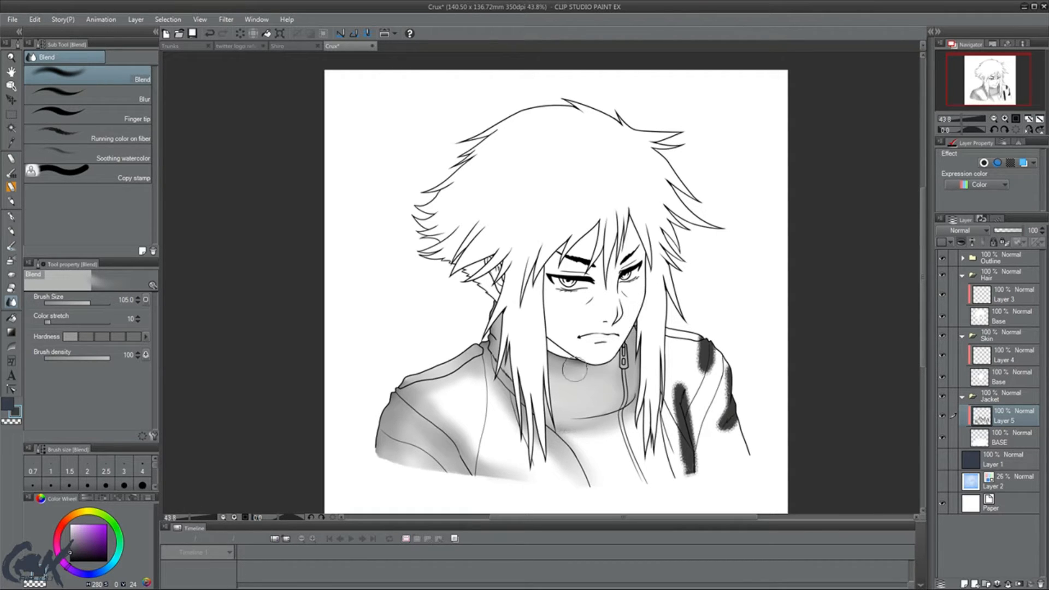
{"action": "left_click_drag", "start_coordinate": [566, 367], "coordinate": [598, 369]}
{"action": "key", "text": "ctrl+z"}
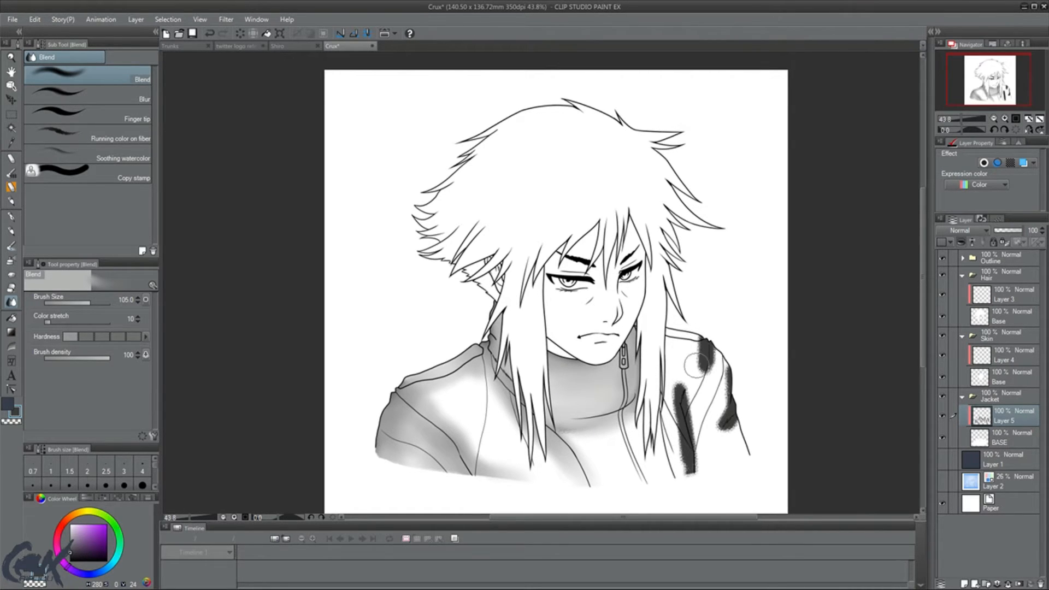
Blend the remaining charcoal strokes on the zipper-side shoulder, front folds and sleeve into soft grey shading.
{"action": "mouse_move", "coordinate": [696, 366]}
{"action": "left_mouse_down"}
{"action": "mouse_move", "coordinate": [709, 345]}
{"action": "mouse_move", "coordinate": [632, 316]}
{"action": "mouse_move", "coordinate": [705, 345]}
{"action": "mouse_move", "coordinate": [675, 323]}
{"action": "mouse_move", "coordinate": [727, 360]}
{"action": "mouse_move", "coordinate": [710, 358]}
{"action": "mouse_move", "coordinate": [735, 393]}
{"action": "mouse_move", "coordinate": [720, 346]}
{"action": "mouse_move", "coordinate": [710, 371]}
{"action": "mouse_move", "coordinate": [704, 360]}
{"action": "mouse_move", "coordinate": [701, 388]}
{"action": "mouse_move", "coordinate": [702, 345]}
{"action": "mouse_move", "coordinate": [693, 394]}
{"action": "mouse_move", "coordinate": [687, 367]}
{"action": "mouse_move", "coordinate": [679, 387]}
{"action": "mouse_move", "coordinate": [695, 469]}
{"action": "mouse_move", "coordinate": [685, 434]}
{"action": "mouse_move", "coordinate": [686, 483]}
{"action": "mouse_move", "coordinate": [677, 387]}
{"action": "mouse_move", "coordinate": [678, 460]}
{"action": "mouse_move", "coordinate": [657, 487]}
{"action": "mouse_move", "coordinate": [703, 457]}
{"action": "mouse_move", "coordinate": [601, 483]}
{"action": "mouse_move", "coordinate": [654, 479]}
{"action": "mouse_move", "coordinate": [672, 466]}
{"action": "mouse_move", "coordinate": [644, 462]}
{"action": "mouse_move", "coordinate": [638, 440]}
{"action": "mouse_move", "coordinate": [610, 421]}
{"action": "mouse_move", "coordinate": [592, 437]}
{"action": "mouse_move", "coordinate": [579, 431]}
{"action": "mouse_move", "coordinate": [582, 459]}
{"action": "mouse_move", "coordinate": [586, 441]}
{"action": "mouse_move", "coordinate": [600, 470]}
{"action": "mouse_move", "coordinate": [567, 436]}
{"action": "mouse_move", "coordinate": [586, 491]}
{"action": "mouse_move", "coordinate": [550, 440]}
{"action": "mouse_move", "coordinate": [572, 501]}
{"action": "mouse_move", "coordinate": [537, 436]}
{"action": "mouse_move", "coordinate": [554, 489]}
{"action": "mouse_move", "coordinate": [519, 395]}
{"action": "mouse_move", "coordinate": [501, 411]}
{"action": "mouse_move", "coordinate": [508, 405]}
{"action": "mouse_move", "coordinate": [540, 491]}
{"action": "mouse_move", "coordinate": [518, 459]}
{"action": "mouse_move", "coordinate": [508, 468]}
{"action": "mouse_move", "coordinate": [490, 461]}
{"action": "mouse_move", "coordinate": [442, 414]}
{"action": "mouse_move", "coordinate": [471, 385]}
{"action": "mouse_move", "coordinate": [498, 407]}
{"action": "mouse_move", "coordinate": [509, 440]}
{"action": "mouse_move", "coordinate": [487, 438]}
{"action": "mouse_move", "coordinate": [492, 421]}
{"action": "mouse_move", "coordinate": [610, 445]}
{"action": "mouse_move", "coordinate": [661, 442]}
{"action": "left_mouse_up"}
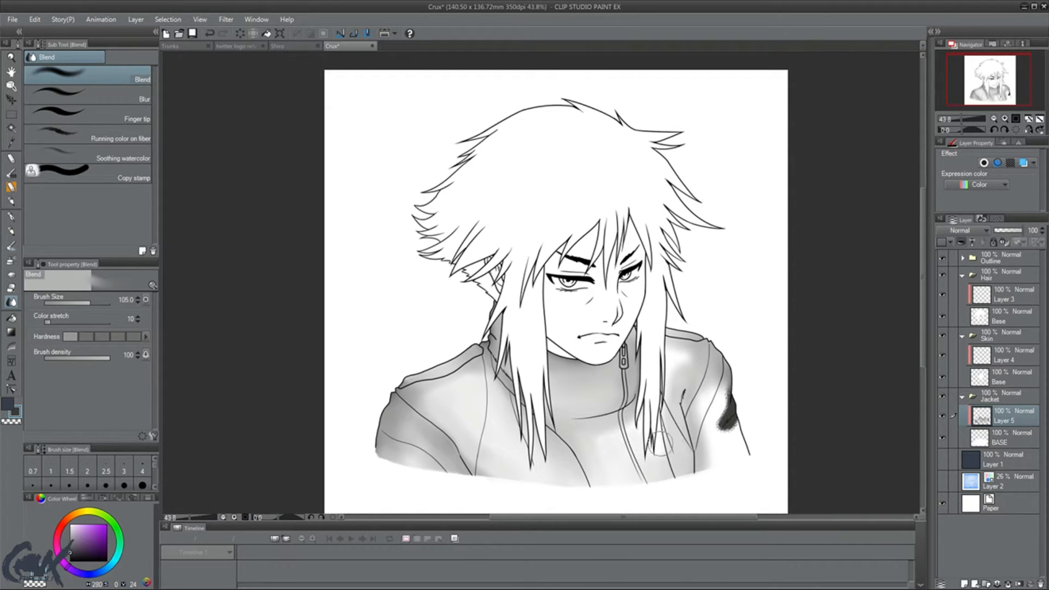
{"action": "mouse_move", "coordinate": [676, 387]}
{"action": "left_mouse_down"}
{"action": "mouse_move", "coordinate": [685, 364]}
{"action": "mouse_move", "coordinate": [667, 405]}
{"action": "mouse_move", "coordinate": [688, 361]}
{"action": "mouse_move", "coordinate": [667, 351]}
{"action": "left_mouse_up"}
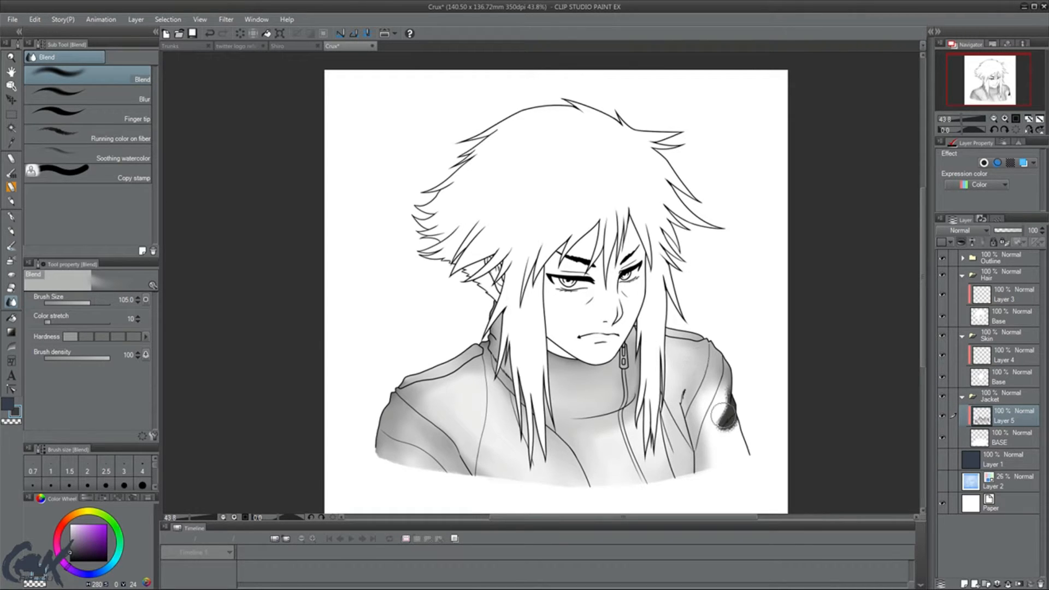
{"action": "mouse_move", "coordinate": [723, 416]}
{"action": "left_mouse_down"}
{"action": "mouse_move", "coordinate": [740, 431]}
{"action": "mouse_move", "coordinate": [733, 385]}
{"action": "mouse_move", "coordinate": [714, 416]}
{"action": "mouse_move", "coordinate": [719, 385]}
{"action": "mouse_move", "coordinate": [711, 447]}
{"action": "mouse_move", "coordinate": [727, 462]}
{"action": "mouse_move", "coordinate": [724, 437]}
{"action": "mouse_move", "coordinate": [706, 453]}
{"action": "left_mouse_up"}
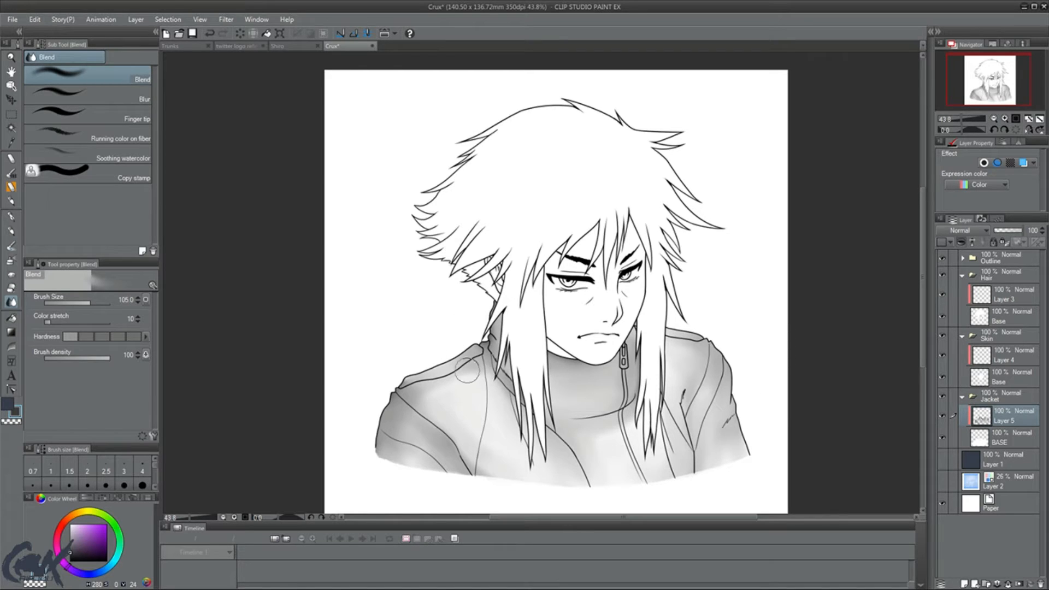
{"action": "mouse_move", "coordinate": [480, 375]}
{"action": "left_mouse_down"}
{"action": "mouse_move", "coordinate": [463, 460]}
{"action": "mouse_move", "coordinate": [479, 423]}
{"action": "mouse_move", "coordinate": [474, 458]}
{"action": "mouse_move", "coordinate": [461, 374]}
{"action": "left_mouse_up"}
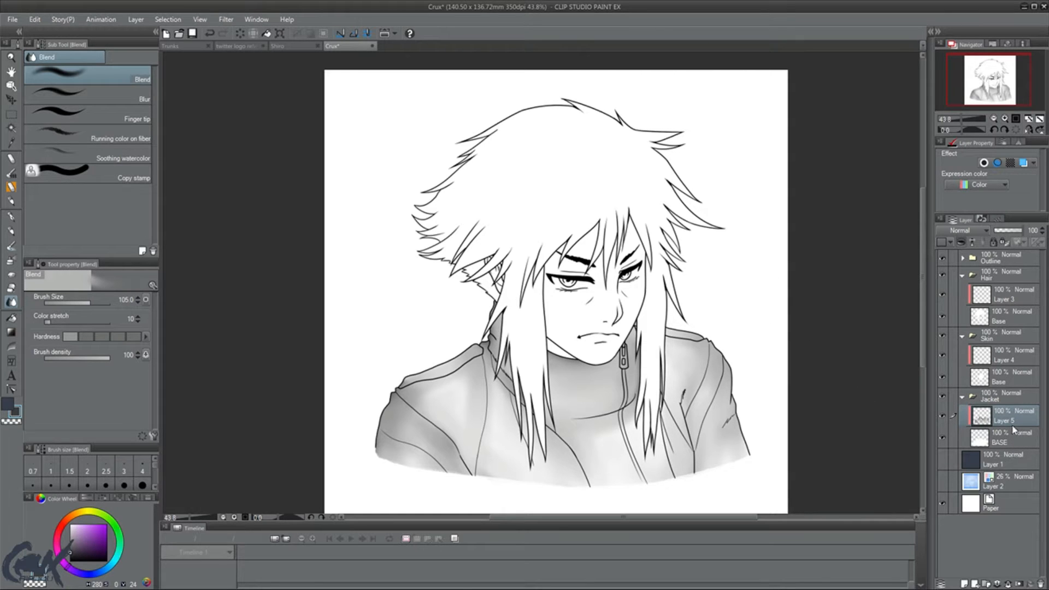
Add a new clipped layer above Layer 5 in the Jacket folder and switch to the Soft airbrush.
{"action": "left_click", "coordinate": [967, 583]}
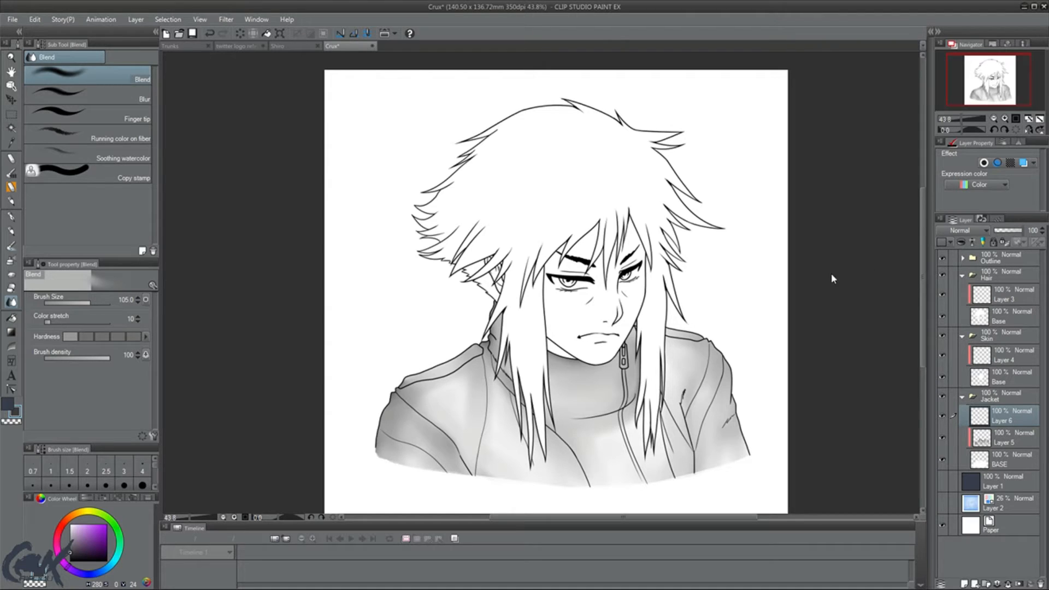
{"action": "key", "text": "ctrl+alt+g"}
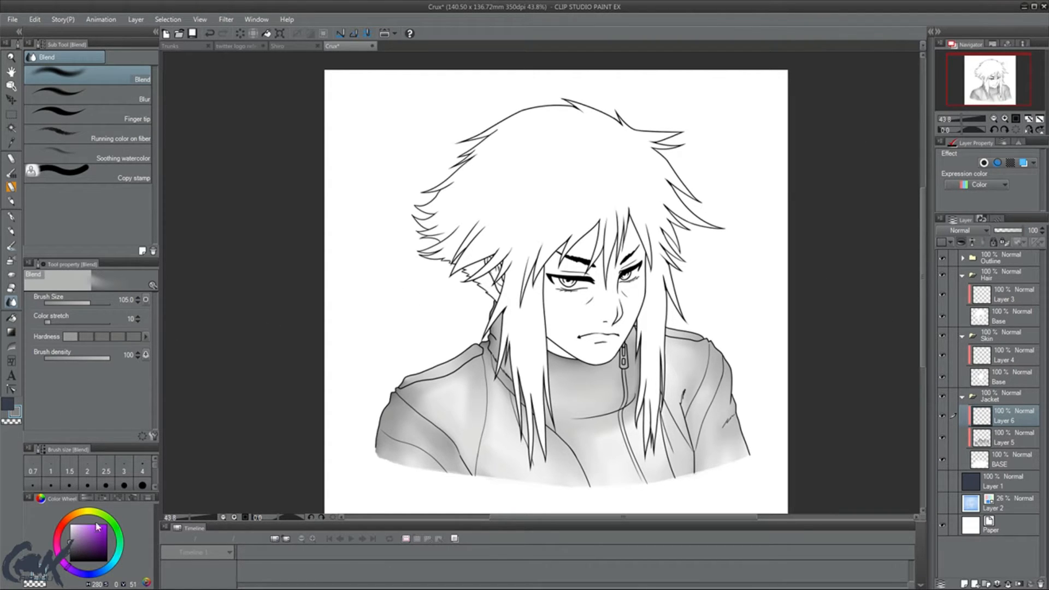
{"action": "left_click", "coordinate": [12, 261]}
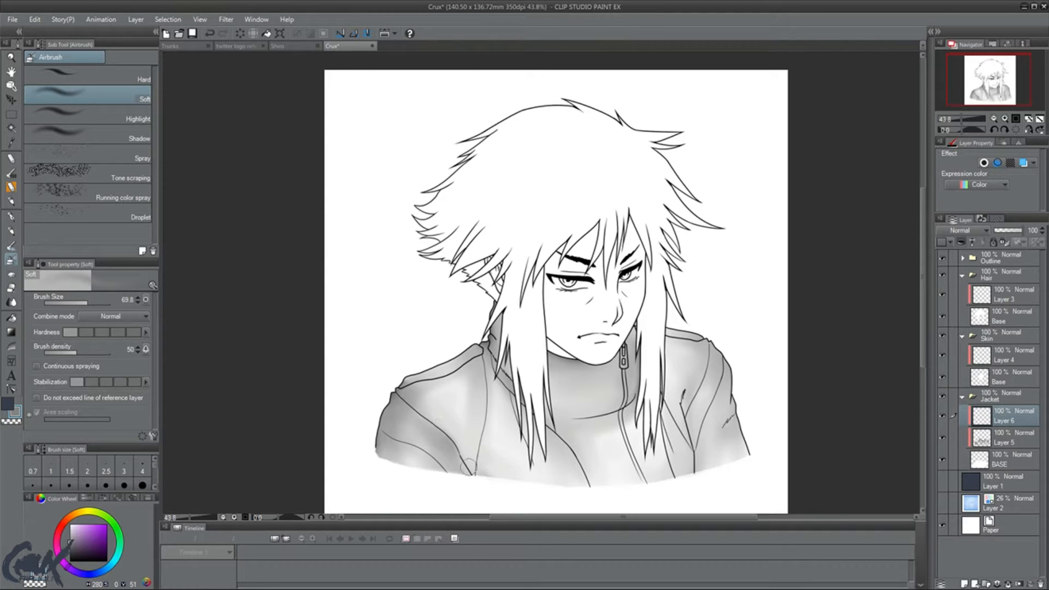
Airbrush darker soft shadows on the new jacket layer along the front folds, sleeve bottoms, armpits and shoulder seam.
{"action": "mouse_move", "coordinate": [460, 439]}
{"action": "left_mouse_down"}
{"action": "mouse_move", "coordinate": [469, 469]}
{"action": "mouse_move", "coordinate": [433, 425]}
{"action": "mouse_move", "coordinate": [481, 482]}
{"action": "mouse_move", "coordinate": [487, 462]}
{"action": "mouse_move", "coordinate": [510, 486]}
{"action": "left_mouse_up"}
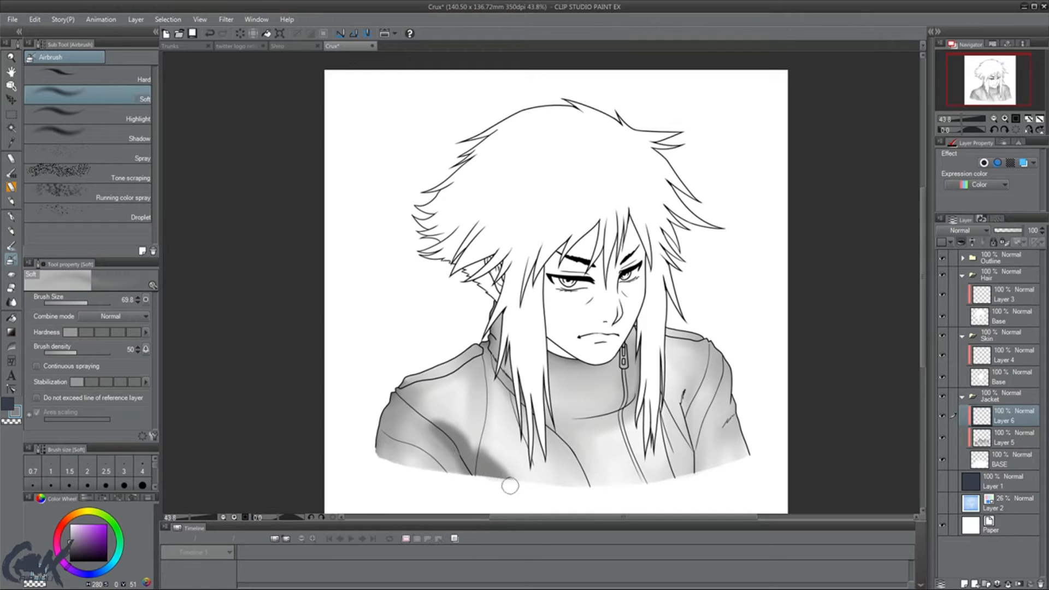
{"action": "mouse_move", "coordinate": [689, 455]}
{"action": "left_mouse_down"}
{"action": "mouse_move", "coordinate": [711, 473]}
{"action": "mouse_move", "coordinate": [685, 477]}
{"action": "mouse_move", "coordinate": [688, 422]}
{"action": "mouse_move", "coordinate": [691, 465]}
{"action": "mouse_move", "coordinate": [702, 437]}
{"action": "mouse_move", "coordinate": [696, 412]}
{"action": "mouse_move", "coordinate": [684, 416]}
{"action": "mouse_move", "coordinate": [688, 383]}
{"action": "left_mouse_up"}
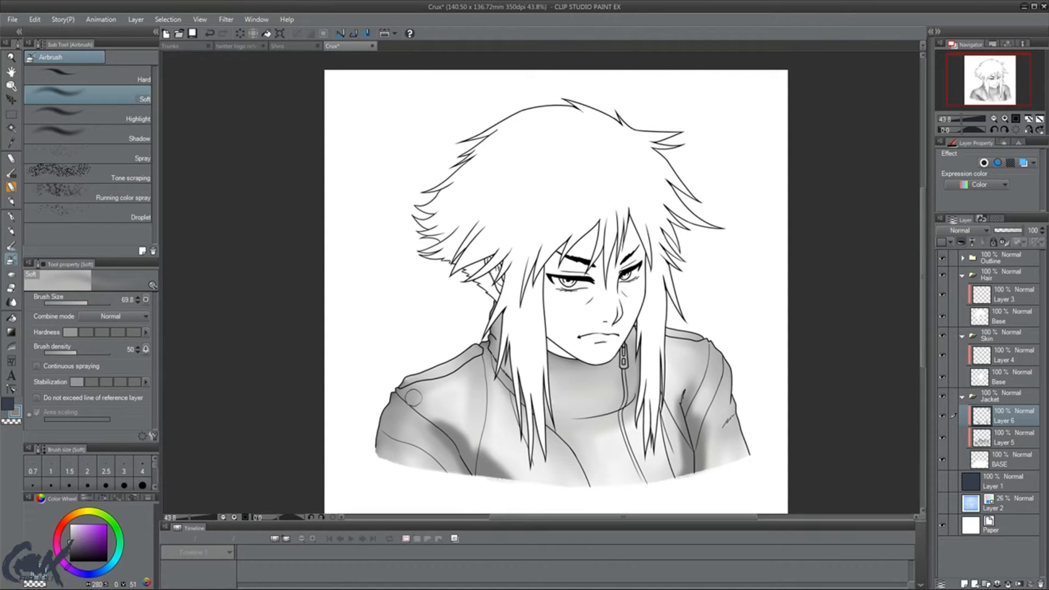
{"action": "mouse_move", "coordinate": [376, 430]}
{"action": "left_mouse_down"}
{"action": "mouse_move", "coordinate": [373, 456]}
{"action": "mouse_move", "coordinate": [379, 439]}
{"action": "mouse_move", "coordinate": [374, 449]}
{"action": "mouse_move", "coordinate": [427, 474]}
{"action": "left_mouse_up"}
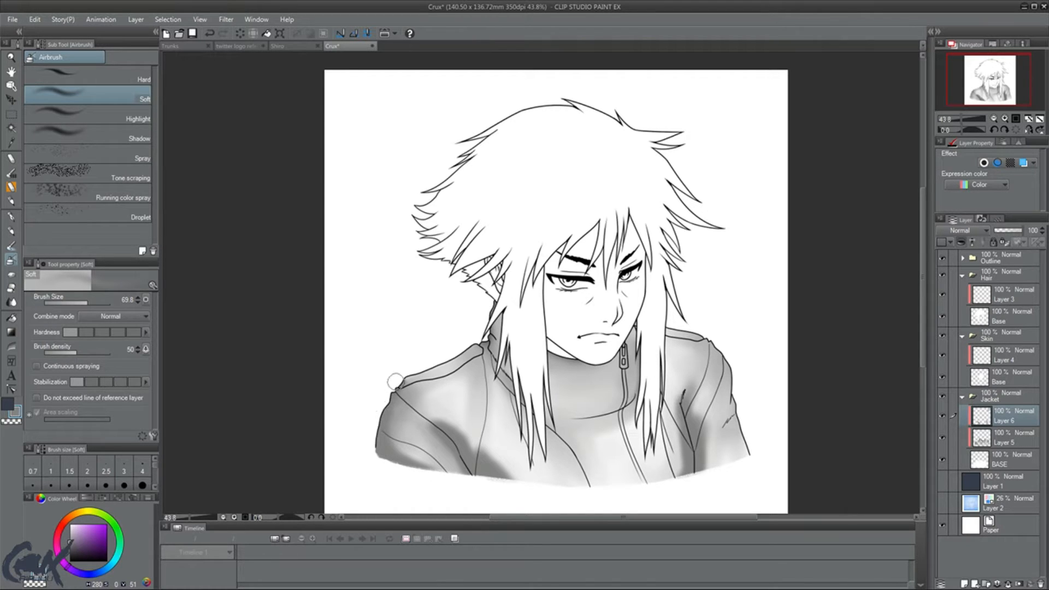
{"action": "mouse_move", "coordinate": [394, 392]}
{"action": "left_mouse_down"}
{"action": "mouse_move", "coordinate": [454, 381]}
{"action": "mouse_move", "coordinate": [426, 386]}
{"action": "mouse_move", "coordinate": [488, 349]}
{"action": "left_mouse_up"}
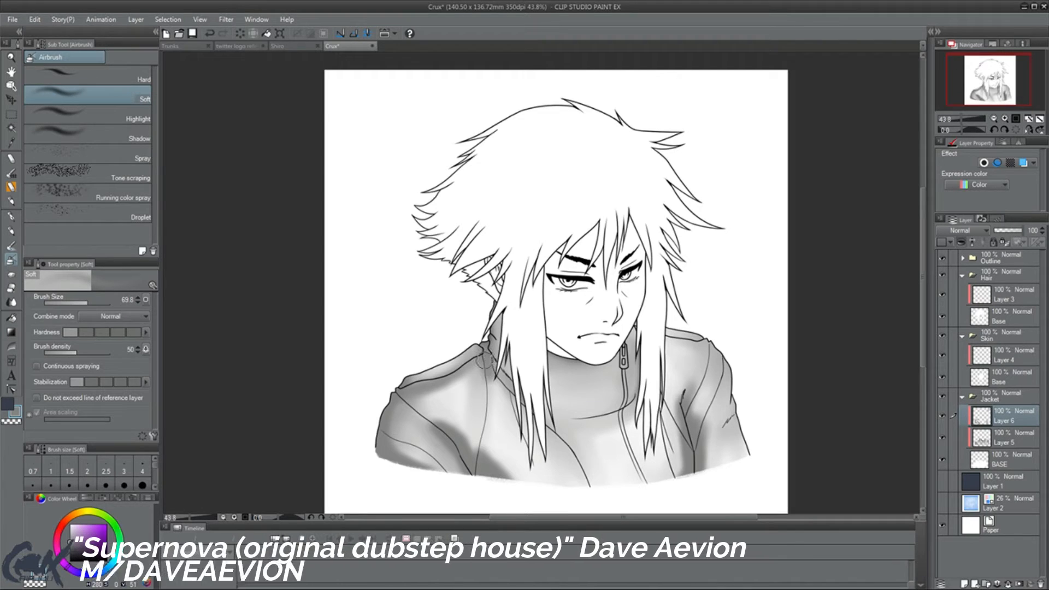
{"action": "mouse_move", "coordinate": [504, 395]}
{"action": "left_mouse_down"}
{"action": "mouse_move", "coordinate": [561, 441]}
{"action": "mouse_move", "coordinate": [591, 489]}
{"action": "mouse_move", "coordinate": [484, 374]}
{"action": "left_mouse_up"}
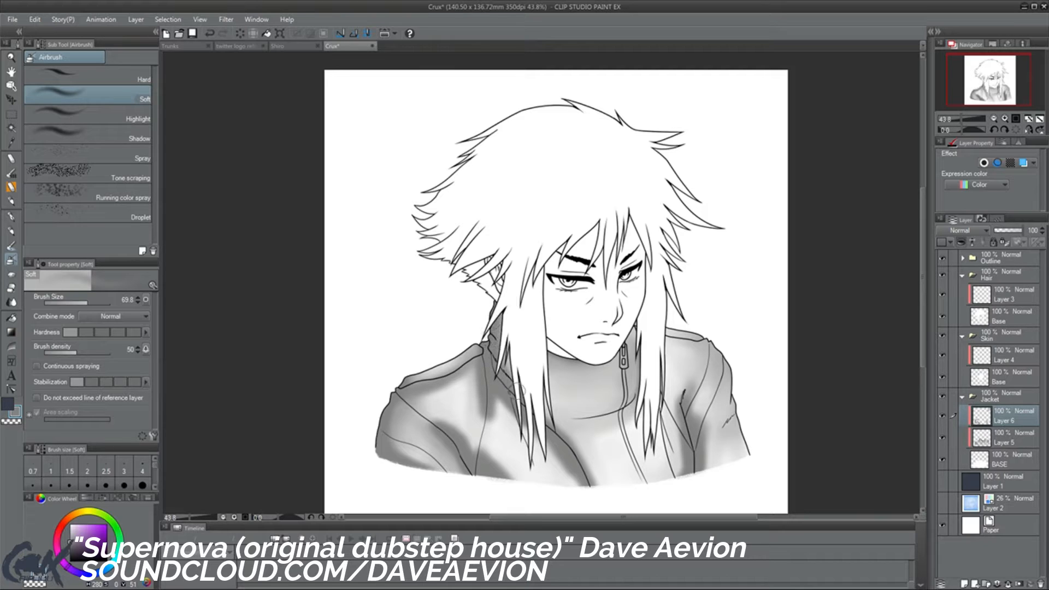
Airbrush soft shadows below the collar, under the chin, and on the jacket beneath the hanging hair locks.
{"action": "mouse_move", "coordinate": [562, 421]}
{"action": "left_mouse_down"}
{"action": "mouse_move", "coordinate": [601, 413]}
{"action": "mouse_move", "coordinate": [558, 423]}
{"action": "mouse_move", "coordinate": [628, 417]}
{"action": "mouse_move", "coordinate": [599, 437]}
{"action": "mouse_move", "coordinate": [651, 399]}
{"action": "mouse_move", "coordinate": [638, 443]}
{"action": "mouse_move", "coordinate": [612, 419]}
{"action": "mouse_move", "coordinate": [644, 481]}
{"action": "mouse_move", "coordinate": [621, 397]}
{"action": "mouse_move", "coordinate": [609, 421]}
{"action": "mouse_move", "coordinate": [625, 329]}
{"action": "left_mouse_up"}
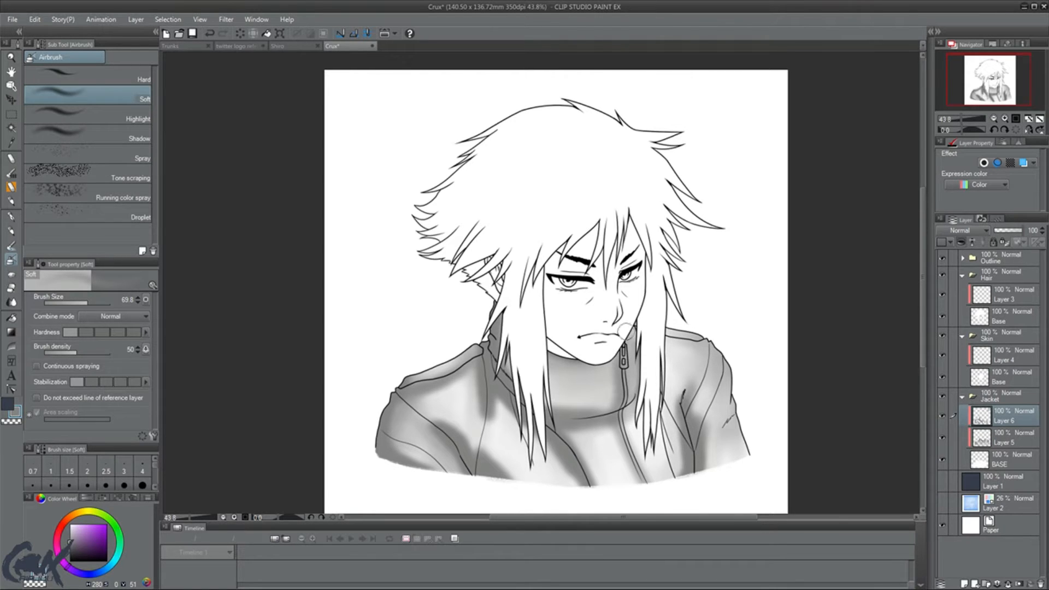
{"action": "mouse_move", "coordinate": [554, 353]}
{"action": "left_mouse_down"}
{"action": "mouse_move", "coordinate": [585, 364]}
{"action": "mouse_move", "coordinate": [573, 361]}
{"action": "left_mouse_up"}
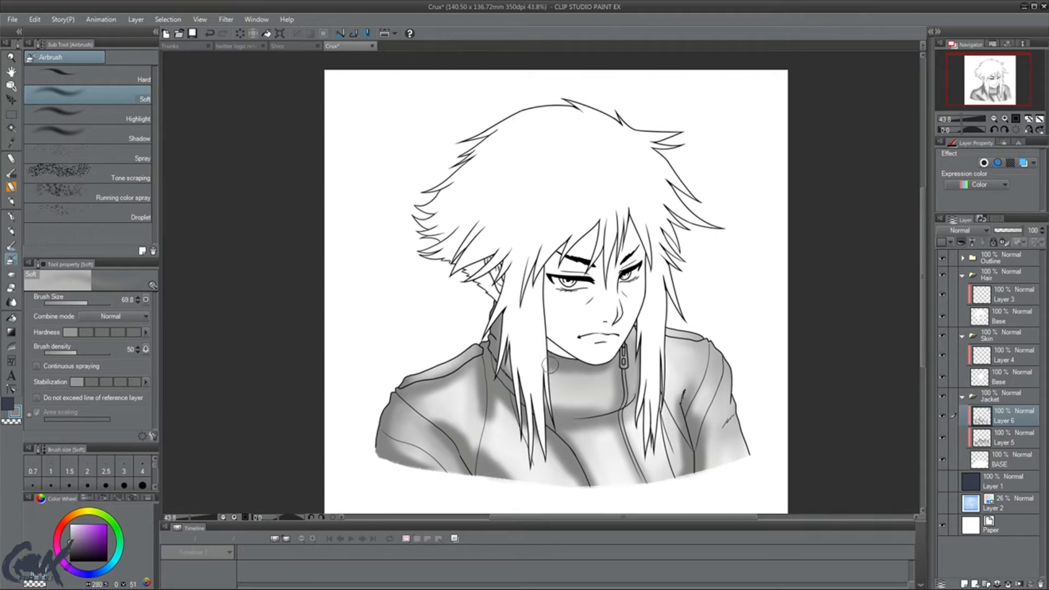
{"action": "mouse_move", "coordinate": [554, 367]}
{"action": "left_mouse_down"}
{"action": "mouse_move", "coordinate": [563, 371]}
{"action": "mouse_move", "coordinate": [549, 393]}
{"action": "mouse_move", "coordinate": [544, 379]}
{"action": "left_mouse_up"}
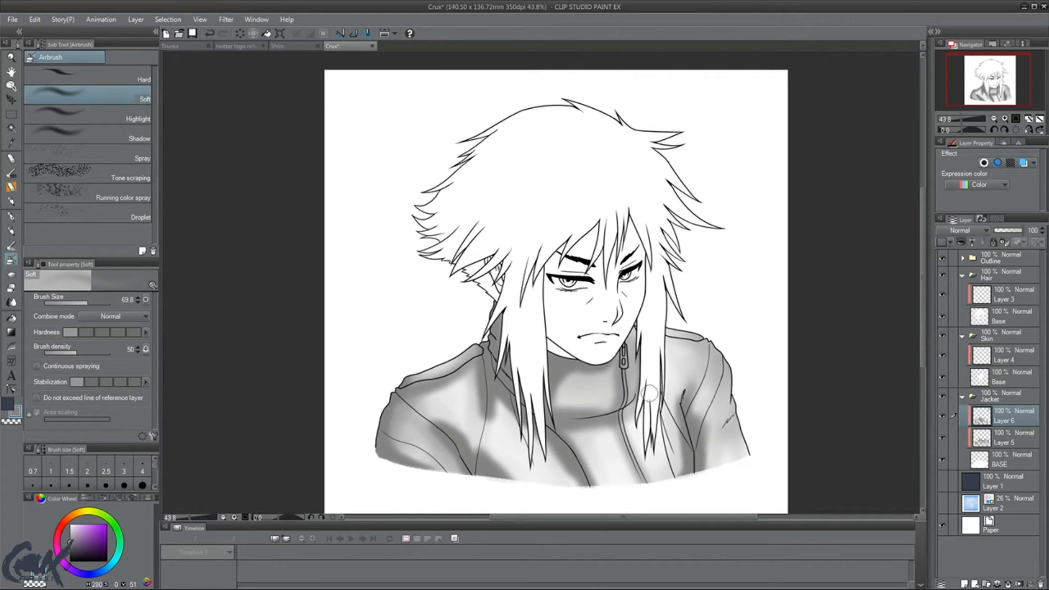
{"action": "mouse_move", "coordinate": [648, 418]}
{"action": "left_mouse_down"}
{"action": "mouse_move", "coordinate": [649, 384]}
{"action": "mouse_move", "coordinate": [639, 445]}
{"action": "mouse_move", "coordinate": [639, 383]}
{"action": "mouse_move", "coordinate": [647, 458]}
{"action": "mouse_move", "coordinate": [662, 309]}
{"action": "left_mouse_up"}
{"action": "mouse_move", "coordinate": [518, 376]}
{"action": "left_mouse_down"}
{"action": "mouse_move", "coordinate": [527, 459]}
{"action": "mouse_move", "coordinate": [528, 391]}
{"action": "mouse_move", "coordinate": [545, 441]}
{"action": "left_mouse_up"}
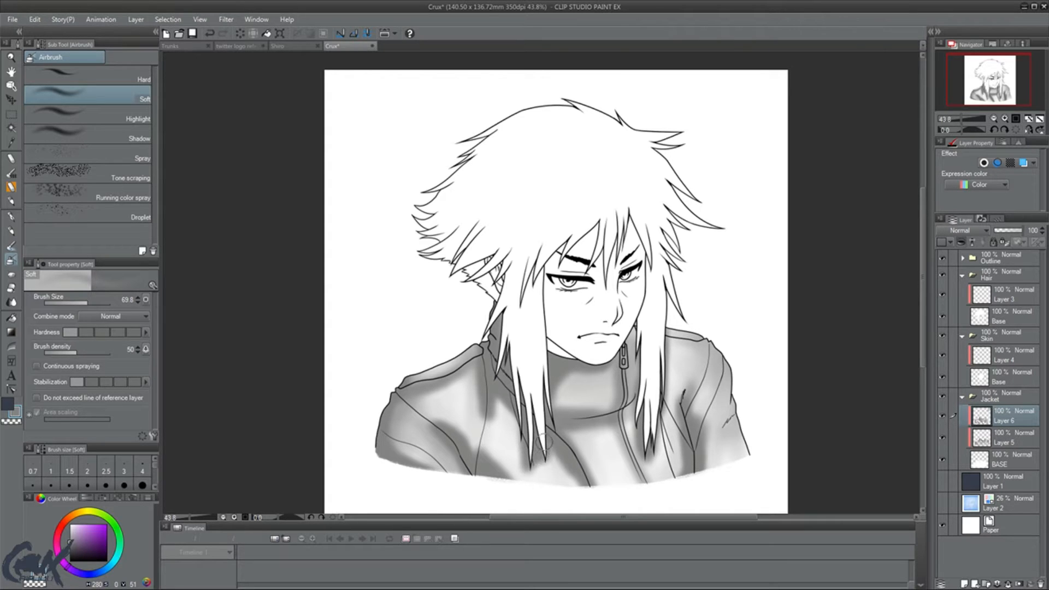
Blend the airbrushed jacket shadows into a painterly texture with Running color on fiber at size 114, covering the shoulders, collar and front.
{"action": "key", "text": "j"}
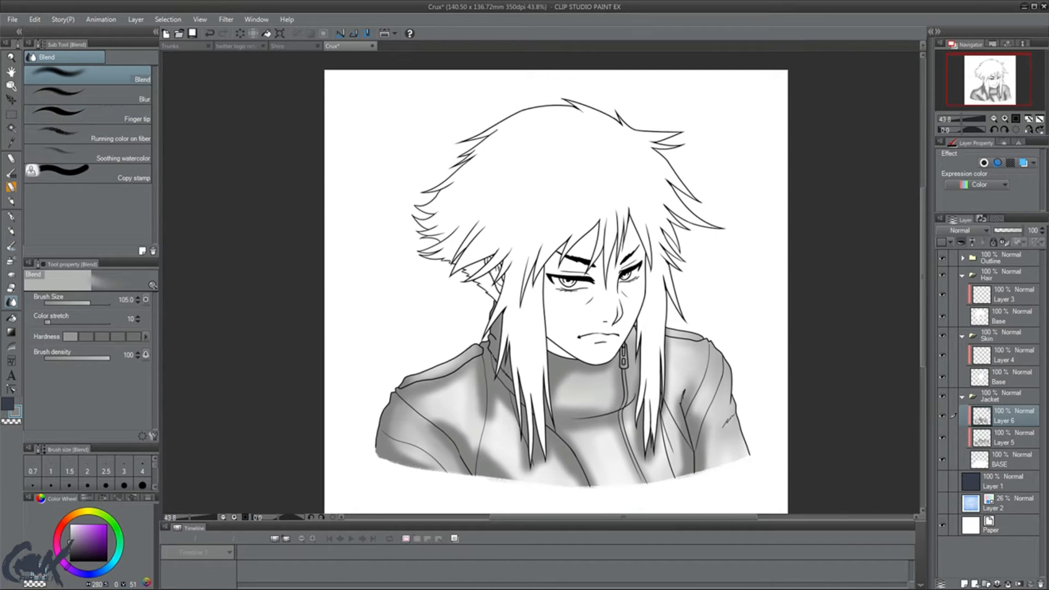
{"action": "left_click", "coordinate": [124, 137]}
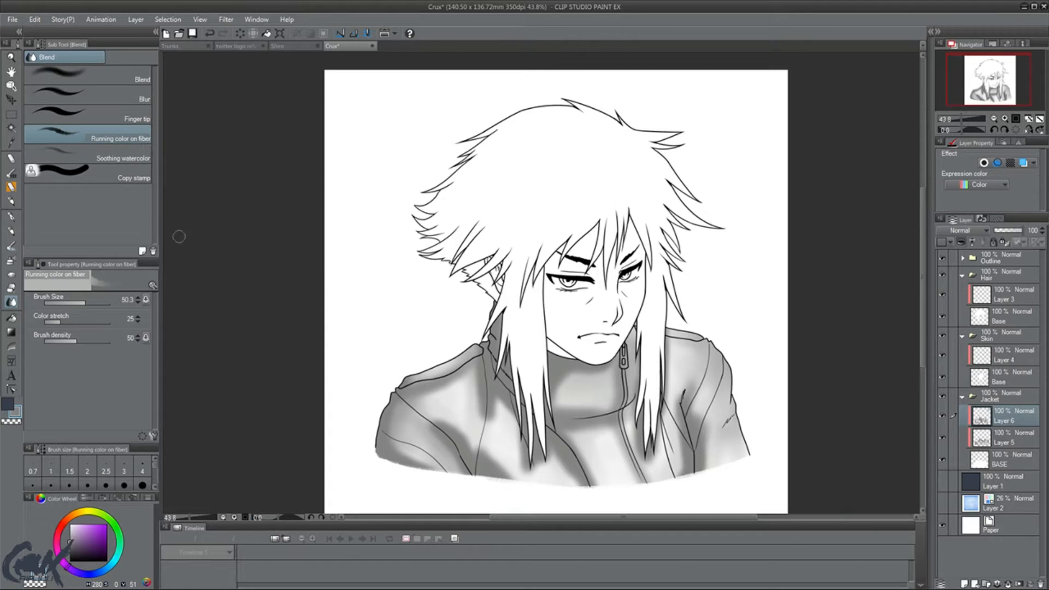
{"action": "left_click", "coordinate": [92, 307]}
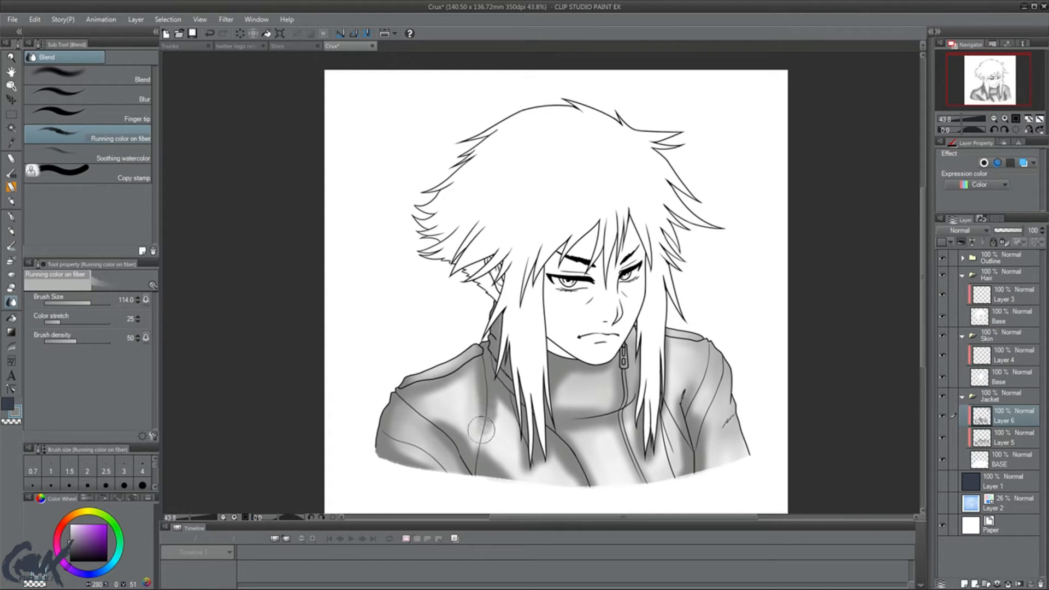
{"action": "mouse_move", "coordinate": [482, 430]}
{"action": "left_mouse_down"}
{"action": "mouse_move", "coordinate": [497, 399]}
{"action": "mouse_move", "coordinate": [511, 418]}
{"action": "mouse_move", "coordinate": [493, 385]}
{"action": "mouse_move", "coordinate": [485, 468]}
{"action": "mouse_move", "coordinate": [496, 449]}
{"action": "mouse_move", "coordinate": [525, 481]}
{"action": "mouse_move", "coordinate": [495, 422]}
{"action": "mouse_move", "coordinate": [493, 468]}
{"action": "mouse_move", "coordinate": [513, 474]}
{"action": "mouse_move", "coordinate": [499, 467]}
{"action": "mouse_move", "coordinate": [497, 420]}
{"action": "mouse_move", "coordinate": [492, 443]}
{"action": "mouse_move", "coordinate": [499, 407]}
{"action": "mouse_move", "coordinate": [526, 468]}
{"action": "mouse_move", "coordinate": [549, 457]}
{"action": "mouse_move", "coordinate": [583, 484]}
{"action": "mouse_move", "coordinate": [565, 464]}
{"action": "mouse_move", "coordinate": [572, 472]}
{"action": "mouse_move", "coordinate": [542, 461]}
{"action": "mouse_move", "coordinate": [518, 454]}
{"action": "left_mouse_up"}
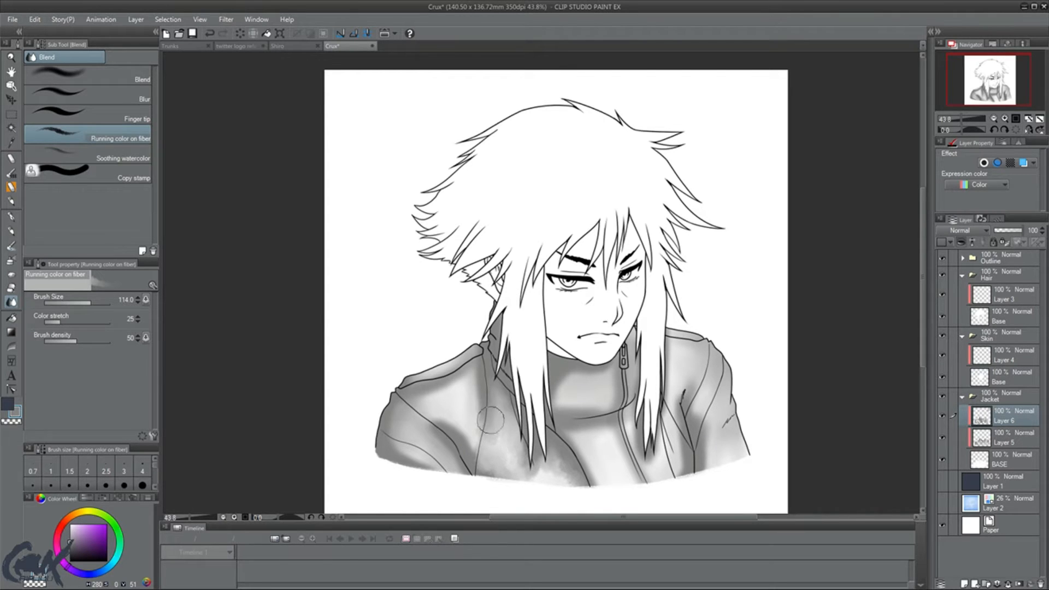
{"action": "mouse_move", "coordinate": [490, 419]}
{"action": "left_mouse_down"}
{"action": "mouse_move", "coordinate": [484, 346]}
{"action": "mouse_move", "coordinate": [484, 398]}
{"action": "mouse_move", "coordinate": [473, 369]}
{"action": "mouse_move", "coordinate": [411, 399]}
{"action": "mouse_move", "coordinate": [446, 381]}
{"action": "mouse_move", "coordinate": [426, 403]}
{"action": "mouse_move", "coordinate": [443, 397]}
{"action": "mouse_move", "coordinate": [474, 377]}
{"action": "mouse_move", "coordinate": [397, 408]}
{"action": "mouse_move", "coordinate": [397, 441]}
{"action": "mouse_move", "coordinate": [441, 469]}
{"action": "mouse_move", "coordinate": [393, 447]}
{"action": "mouse_move", "coordinate": [389, 438]}
{"action": "mouse_move", "coordinate": [428, 455]}
{"action": "mouse_move", "coordinate": [460, 431]}
{"action": "mouse_move", "coordinate": [436, 416]}
{"action": "mouse_move", "coordinate": [466, 446]}
{"action": "mouse_move", "coordinate": [468, 419]}
{"action": "mouse_move", "coordinate": [473, 450]}
{"action": "mouse_move", "coordinate": [486, 402]}
{"action": "mouse_move", "coordinate": [464, 452]}
{"action": "mouse_move", "coordinate": [422, 421]}
{"action": "mouse_move", "coordinate": [469, 479]}
{"action": "mouse_move", "coordinate": [409, 394]}
{"action": "mouse_move", "coordinate": [438, 428]}
{"action": "mouse_move", "coordinate": [438, 402]}
{"action": "mouse_move", "coordinate": [528, 432]}
{"action": "mouse_move", "coordinate": [453, 432]}
{"action": "mouse_move", "coordinate": [455, 404]}
{"action": "left_mouse_up"}
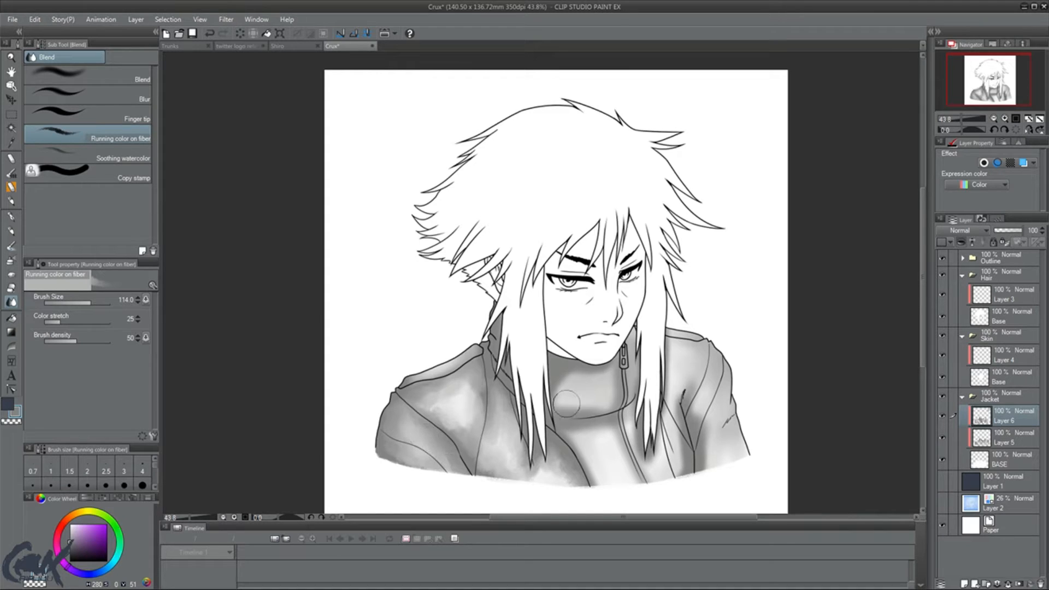
{"action": "mouse_move", "coordinate": [574, 376]}
{"action": "left_mouse_down"}
{"action": "mouse_move", "coordinate": [606, 374]}
{"action": "mouse_move", "coordinate": [594, 367]}
{"action": "mouse_move", "coordinate": [550, 386]}
{"action": "mouse_move", "coordinate": [561, 381]}
{"action": "mouse_move", "coordinate": [578, 396]}
{"action": "mouse_move", "coordinate": [564, 407]}
{"action": "mouse_move", "coordinate": [604, 405]}
{"action": "mouse_move", "coordinate": [610, 376]}
{"action": "mouse_move", "coordinate": [613, 411]}
{"action": "mouse_move", "coordinate": [554, 422]}
{"action": "mouse_move", "coordinate": [562, 411]}
{"action": "mouse_move", "coordinate": [627, 425]}
{"action": "mouse_move", "coordinate": [604, 436]}
{"action": "mouse_move", "coordinate": [574, 428]}
{"action": "mouse_move", "coordinate": [594, 463]}
{"action": "mouse_move", "coordinate": [580, 423]}
{"action": "mouse_move", "coordinate": [614, 422]}
{"action": "mouse_move", "coordinate": [632, 474]}
{"action": "mouse_move", "coordinate": [607, 435]}
{"action": "mouse_move", "coordinate": [615, 421]}
{"action": "mouse_move", "coordinate": [592, 413]}
{"action": "mouse_move", "coordinate": [565, 435]}
{"action": "mouse_move", "coordinate": [551, 427]}
{"action": "mouse_move", "coordinate": [570, 458]}
{"action": "mouse_move", "coordinate": [559, 466]}
{"action": "mouse_move", "coordinate": [660, 386]}
{"action": "mouse_move", "coordinate": [660, 440]}
{"action": "mouse_move", "coordinate": [644, 449]}
{"action": "mouse_move", "coordinate": [649, 480]}
{"action": "mouse_move", "coordinate": [658, 446]}
{"action": "mouse_move", "coordinate": [641, 453]}
{"action": "mouse_move", "coordinate": [632, 432]}
{"action": "mouse_move", "coordinate": [645, 448]}
{"action": "mouse_move", "coordinate": [640, 405]}
{"action": "mouse_move", "coordinate": [662, 389]}
{"action": "mouse_move", "coordinate": [656, 425]}
{"action": "left_mouse_up"}
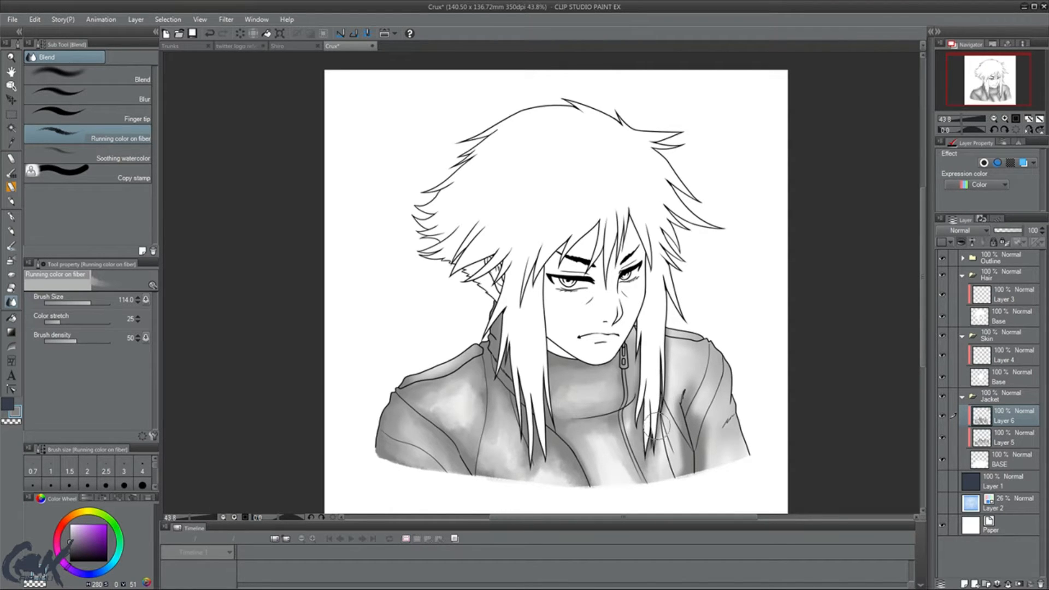
{"action": "mouse_move", "coordinate": [665, 390]}
{"action": "left_mouse_down"}
{"action": "mouse_move", "coordinate": [663, 431]}
{"action": "mouse_move", "coordinate": [677, 336]}
{"action": "mouse_move", "coordinate": [672, 370]}
{"action": "mouse_move", "coordinate": [672, 360]}
{"action": "mouse_move", "coordinate": [696, 406]}
{"action": "mouse_move", "coordinate": [688, 409]}
{"action": "mouse_move", "coordinate": [691, 368]}
{"action": "mouse_move", "coordinate": [683, 395]}
{"action": "mouse_move", "coordinate": [688, 362]}
{"action": "mouse_move", "coordinate": [674, 473]}
{"action": "mouse_move", "coordinate": [681, 391]}
{"action": "mouse_move", "coordinate": [694, 461]}
{"action": "mouse_move", "coordinate": [668, 483]}
{"action": "mouse_move", "coordinate": [682, 453]}
{"action": "mouse_move", "coordinate": [674, 458]}
{"action": "mouse_move", "coordinate": [704, 451]}
{"action": "mouse_move", "coordinate": [709, 464]}
{"action": "mouse_move", "coordinate": [699, 407]}
{"action": "left_mouse_up"}
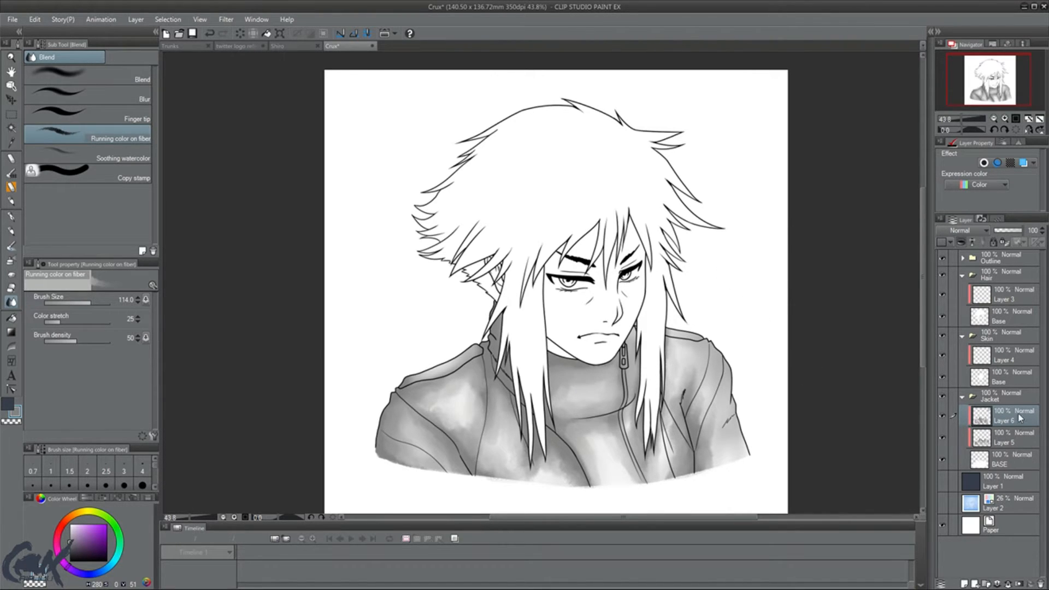
Add a new clipped layer above Layer 6 in the Jacket folder, pick a light grey, and switch to the Soft airbrush.
{"action": "left_click", "coordinate": [967, 583]}
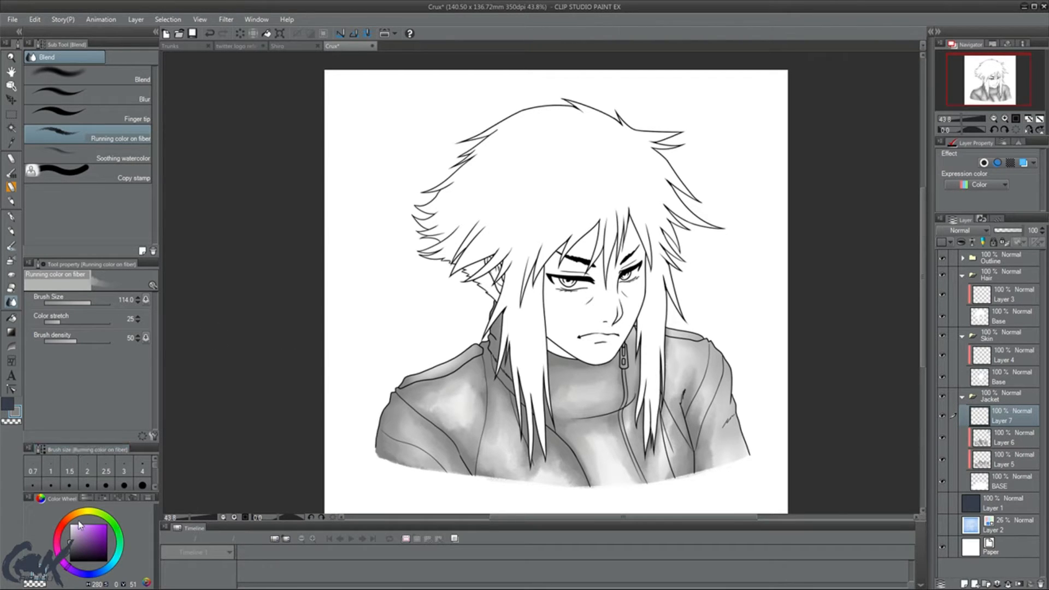
{"action": "left_click_drag", "start_coordinate": [76, 523], "coordinate": [69, 529]}
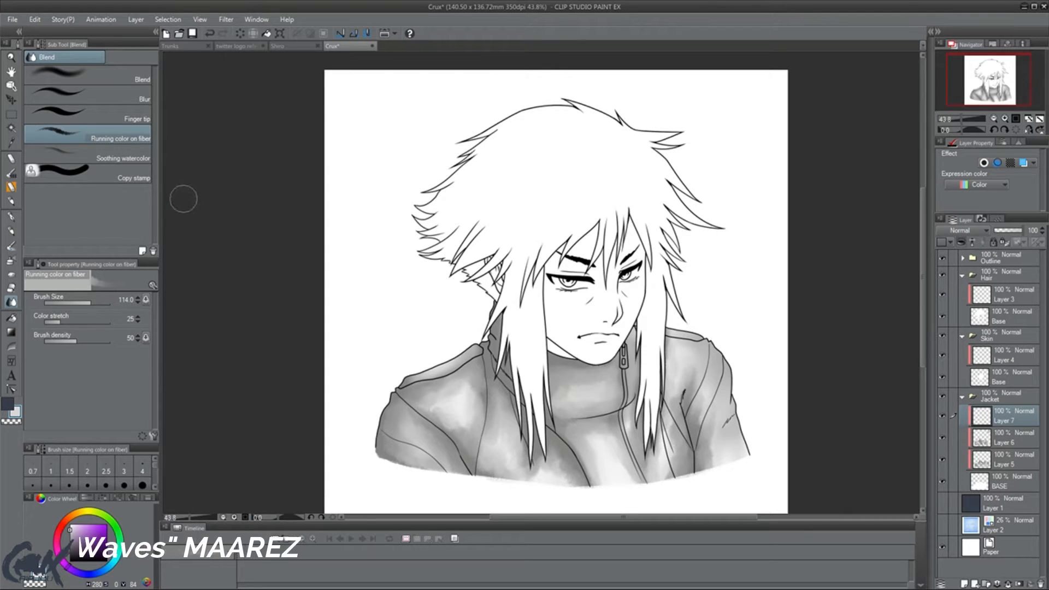
{"action": "left_click", "coordinate": [11, 262]}
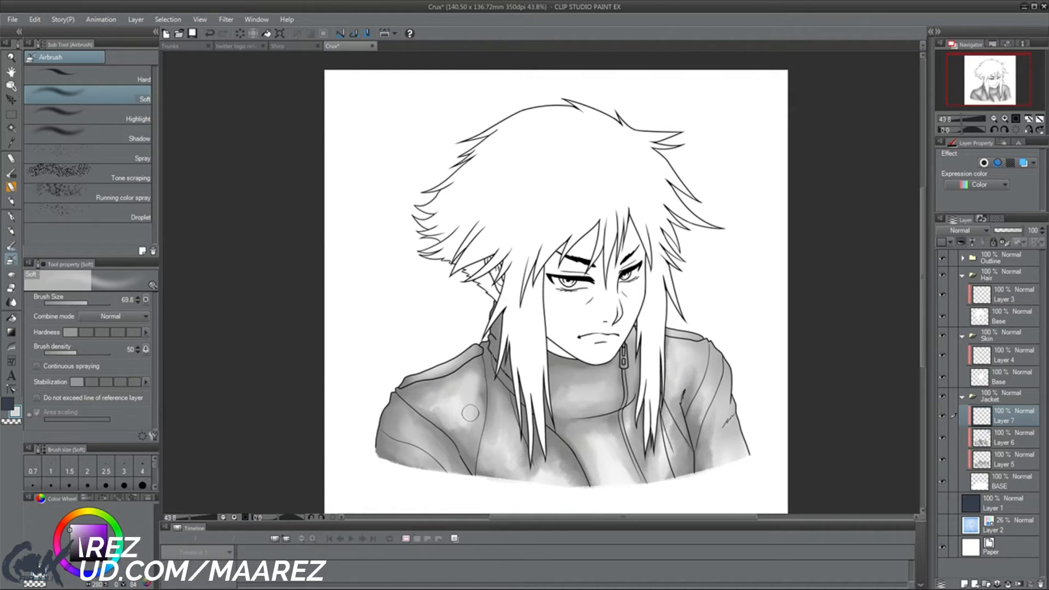
Undo the last airbrush stroke and spray light grey highlights along the jacket's lower front and beside the hanging hair lock.
{"action": "key", "text": "ctrl+z"}
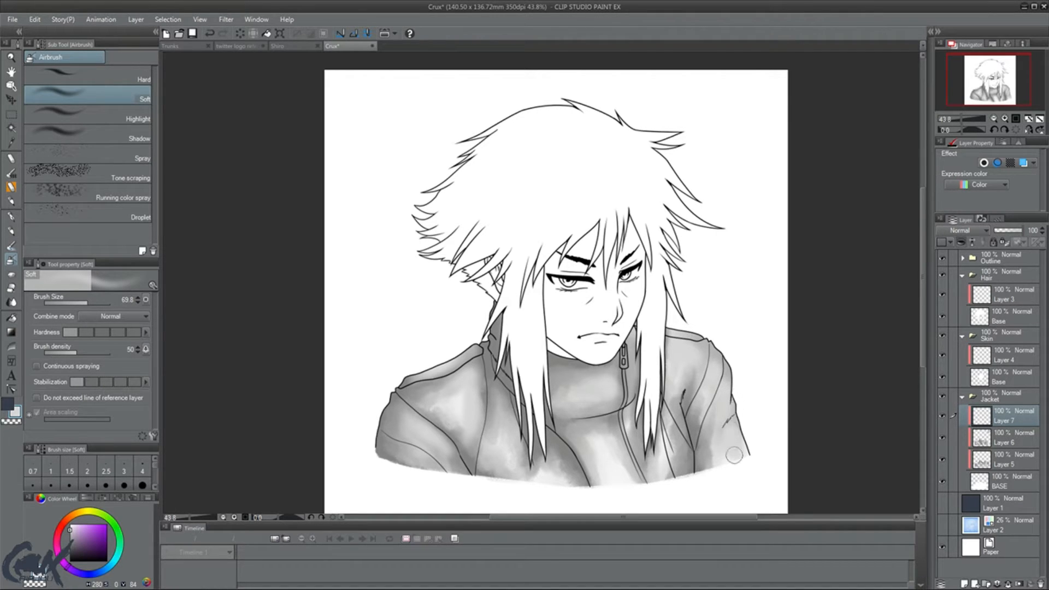
{"action": "left_click_drag", "start_coordinate": [623, 464], "coordinate": [620, 454]}
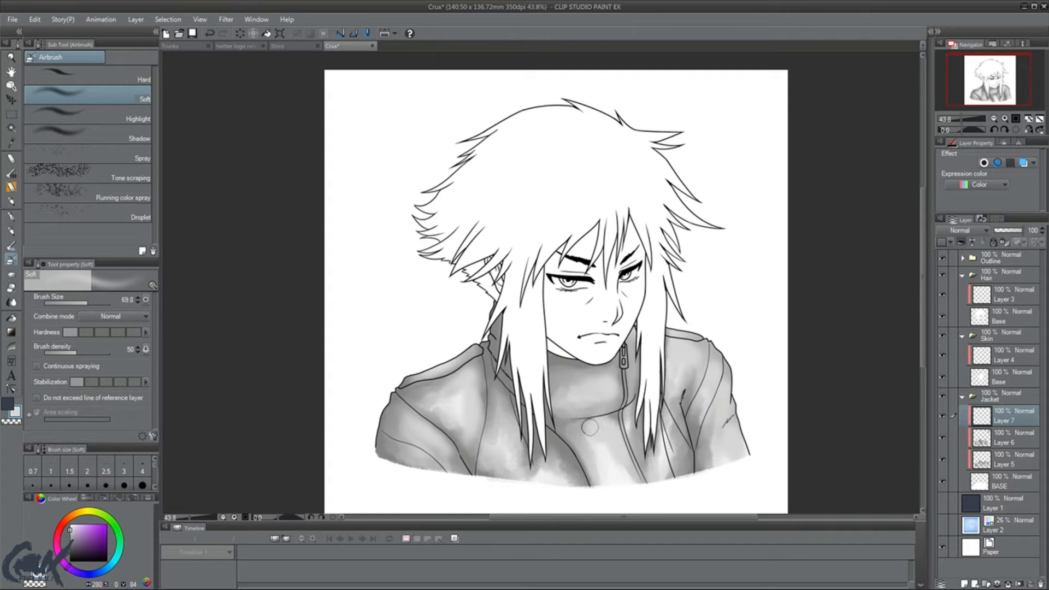
{"action": "mouse_move", "coordinate": [679, 444]}
{"action": "left_mouse_down"}
{"action": "mouse_move", "coordinate": [676, 455]}
{"action": "mouse_move", "coordinate": [669, 425]}
{"action": "left_mouse_up"}
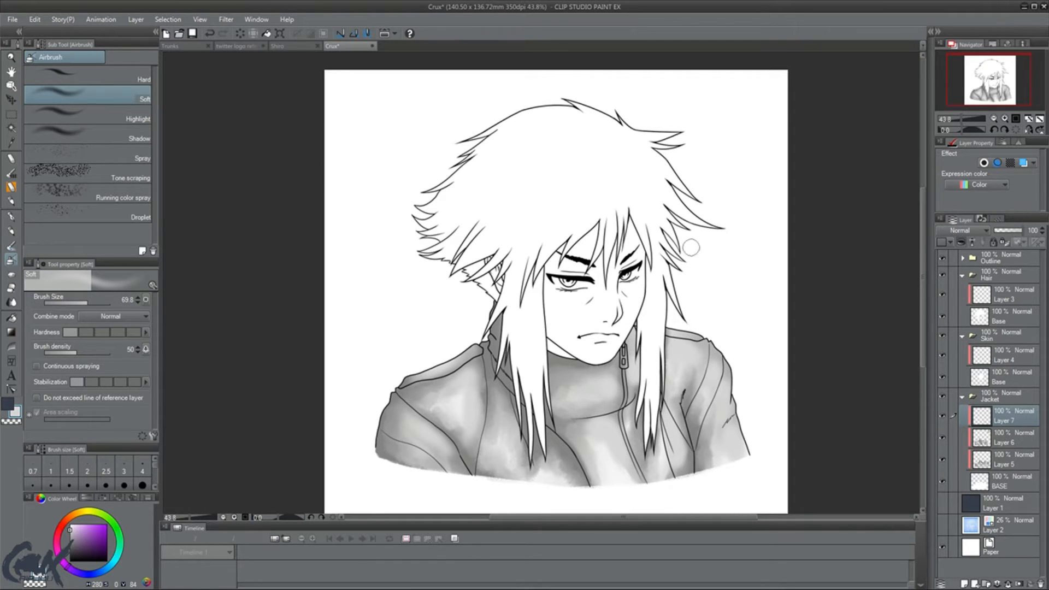
Soften the jacket highlights with the Blur tool at size 134.3, working across the front from the chest to the zipper.
{"action": "key", "text": "j"}
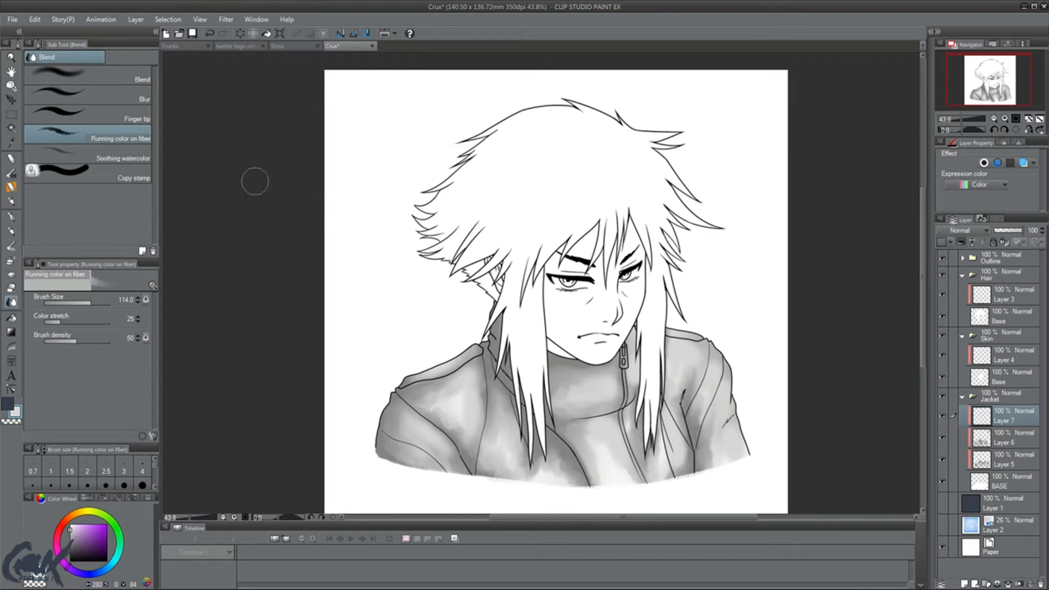
{"action": "left_click", "coordinate": [137, 97]}
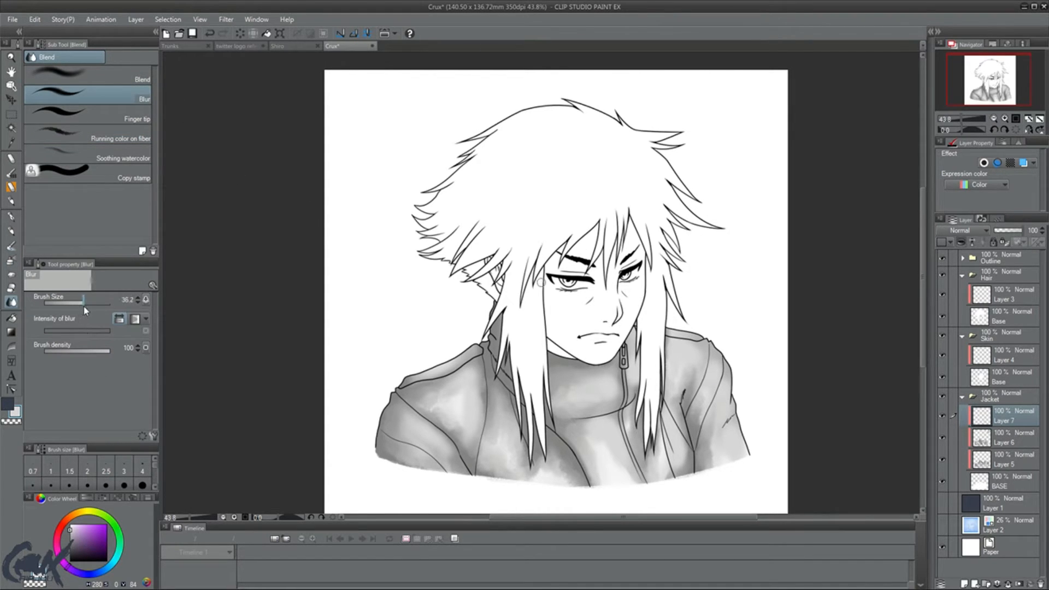
{"action": "left_click_drag", "start_coordinate": [84, 308], "coordinate": [94, 306]}
{"action": "mouse_move", "coordinate": [476, 420]}
{"action": "left_mouse_down"}
{"action": "mouse_move", "coordinate": [458, 431]}
{"action": "mouse_move", "coordinate": [433, 407]}
{"action": "mouse_move", "coordinate": [493, 420]}
{"action": "mouse_move", "coordinate": [508, 480]}
{"action": "mouse_move", "coordinate": [548, 448]}
{"action": "mouse_move", "coordinate": [563, 471]}
{"action": "mouse_move", "coordinate": [570, 462]}
{"action": "mouse_move", "coordinate": [544, 439]}
{"action": "mouse_move", "coordinate": [527, 441]}
{"action": "mouse_move", "coordinate": [504, 392]}
{"action": "mouse_move", "coordinate": [492, 440]}
{"action": "mouse_move", "coordinate": [595, 394]}
{"action": "mouse_move", "coordinate": [571, 394]}
{"action": "mouse_move", "coordinate": [571, 380]}
{"action": "mouse_move", "coordinate": [574, 389]}
{"action": "mouse_move", "coordinate": [609, 369]}
{"action": "mouse_move", "coordinate": [602, 384]}
{"action": "mouse_move", "coordinate": [639, 363]}
{"action": "mouse_move", "coordinate": [647, 374]}
{"action": "mouse_move", "coordinate": [620, 376]}
{"action": "mouse_move", "coordinate": [631, 361]}
{"action": "mouse_move", "coordinate": [627, 396]}
{"action": "mouse_move", "coordinate": [625, 359]}
{"action": "mouse_move", "coordinate": [652, 337]}
{"action": "mouse_move", "coordinate": [649, 414]}
{"action": "mouse_move", "coordinate": [631, 432]}
{"action": "mouse_move", "coordinate": [610, 418]}
{"action": "mouse_move", "coordinate": [572, 432]}
{"action": "mouse_move", "coordinate": [599, 431]}
{"action": "mouse_move", "coordinate": [589, 439]}
{"action": "mouse_move", "coordinate": [596, 460]}
{"action": "mouse_move", "coordinate": [572, 424]}
{"action": "mouse_move", "coordinate": [645, 405]}
{"action": "left_mouse_up"}
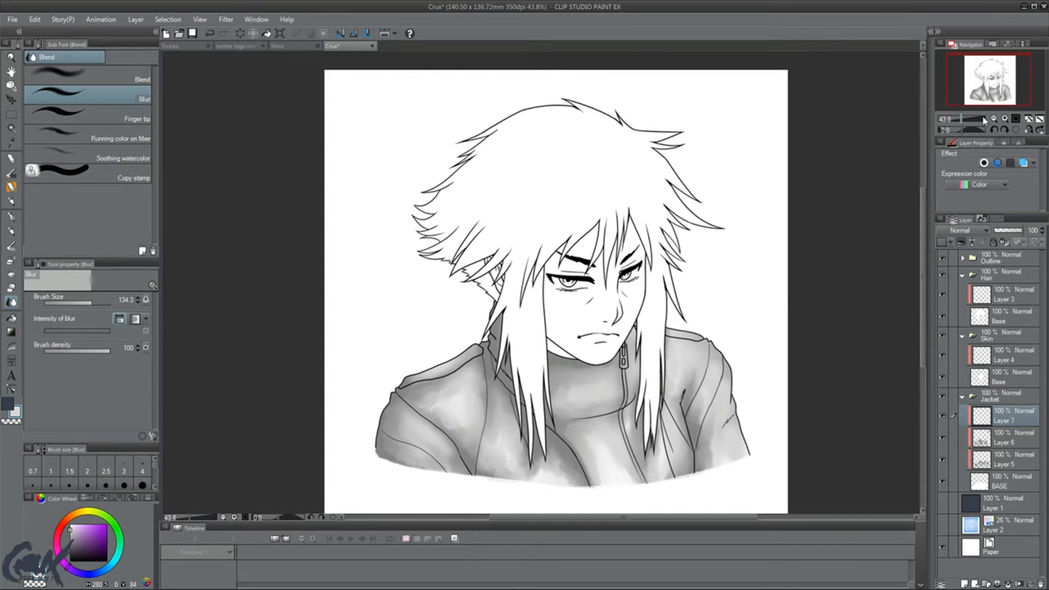
Collapse the Jacket folder and make the clipped Layer 4 in the Skin folder the active layer.
{"action": "left_click_drag", "start_coordinate": [984, 86], "coordinate": [983, 89]}
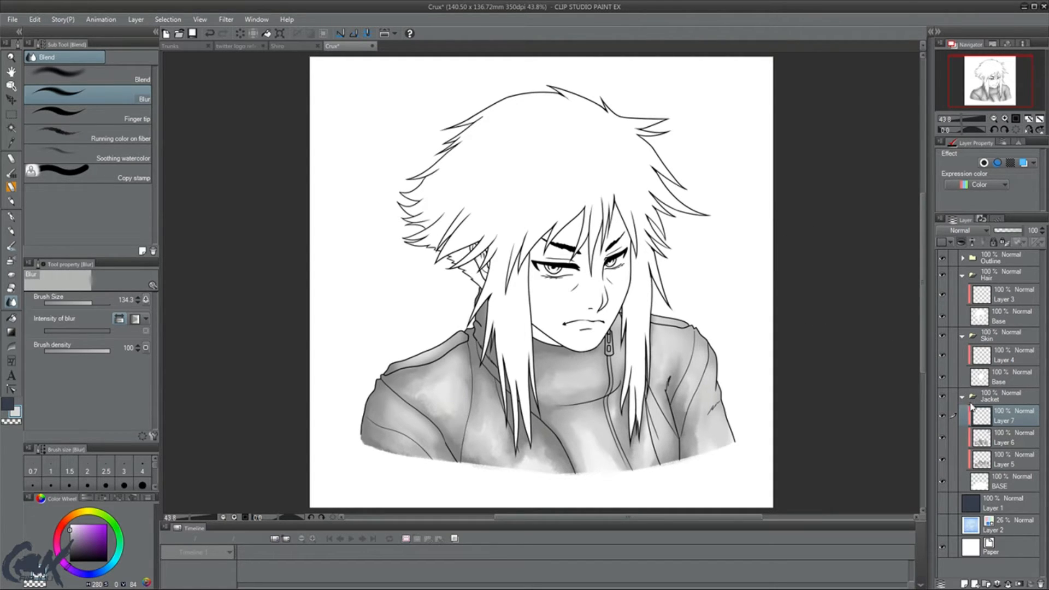
{"action": "left_click", "coordinate": [963, 398]}
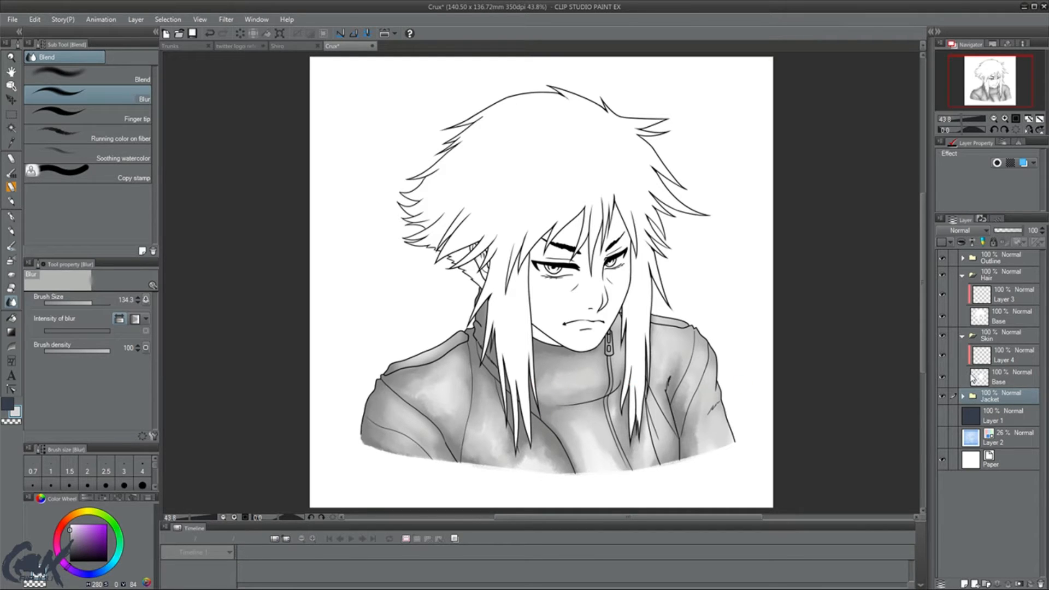
{"action": "left_click", "coordinate": [1013, 383]}
{"action": "left_click", "coordinate": [1014, 358]}
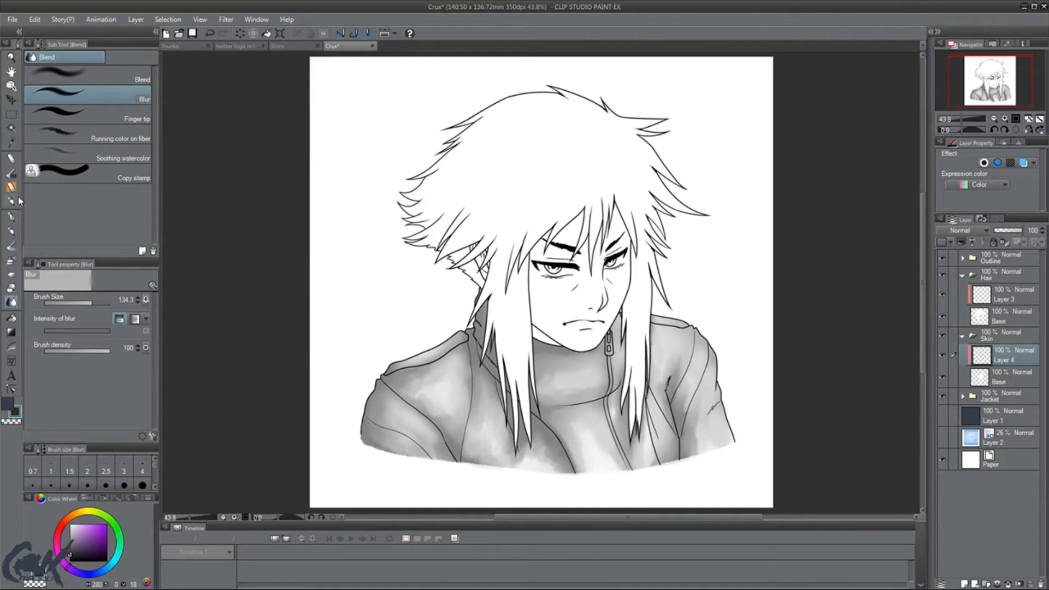
Paint solid dark shadow shapes on the ear, forehead, jaw, nose and cheeks with Inker - G Nib 2 at size 89.2.
{"action": "left_click", "coordinate": [11, 159]}
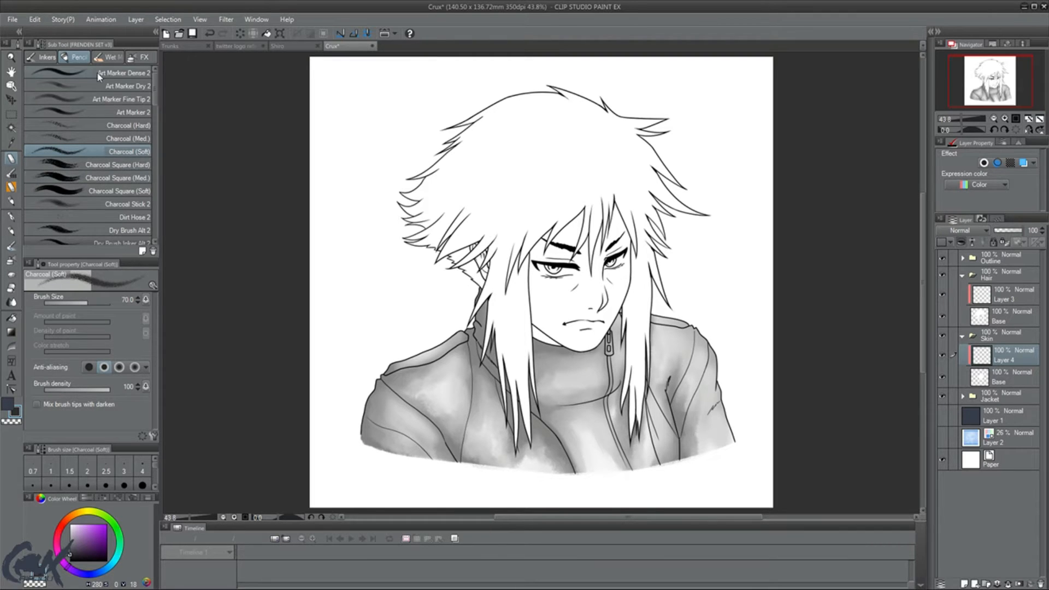
{"action": "left_click", "coordinate": [48, 57]}
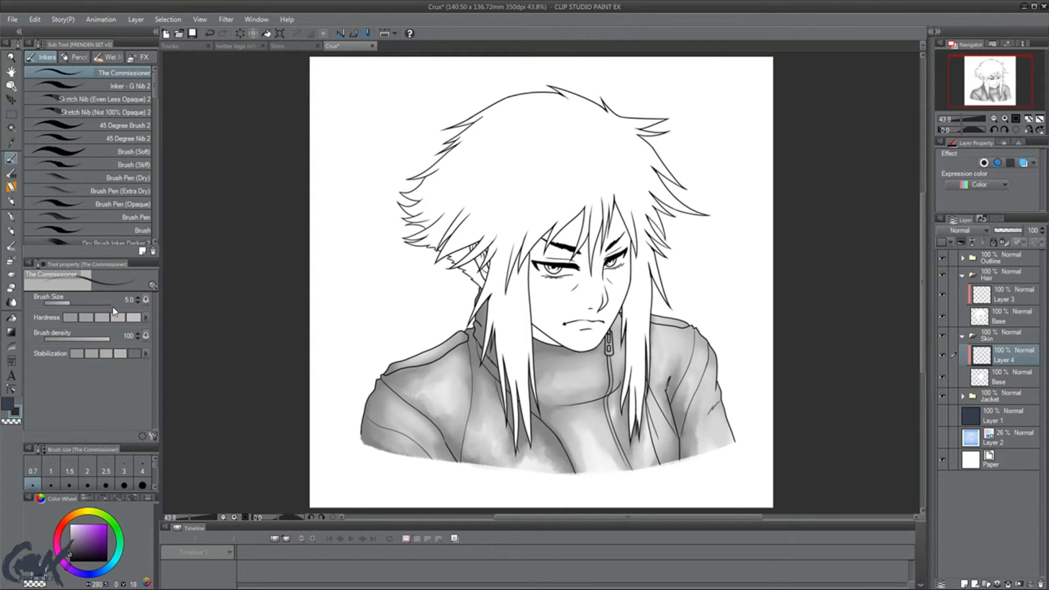
{"action": "left_click", "coordinate": [121, 86]}
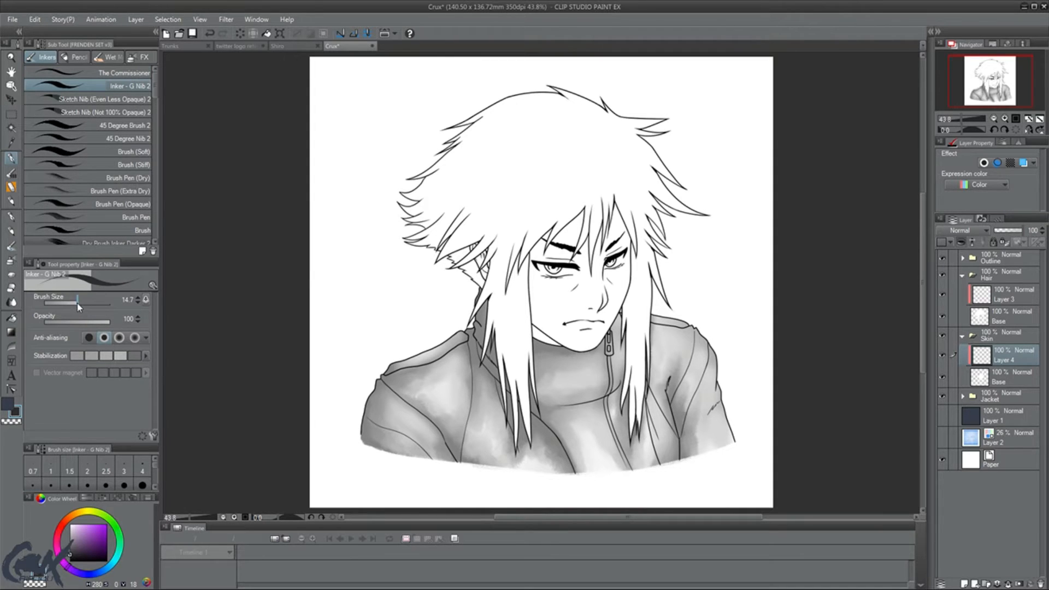
{"action": "left_click_drag", "start_coordinate": [78, 305], "coordinate": [90, 304]}
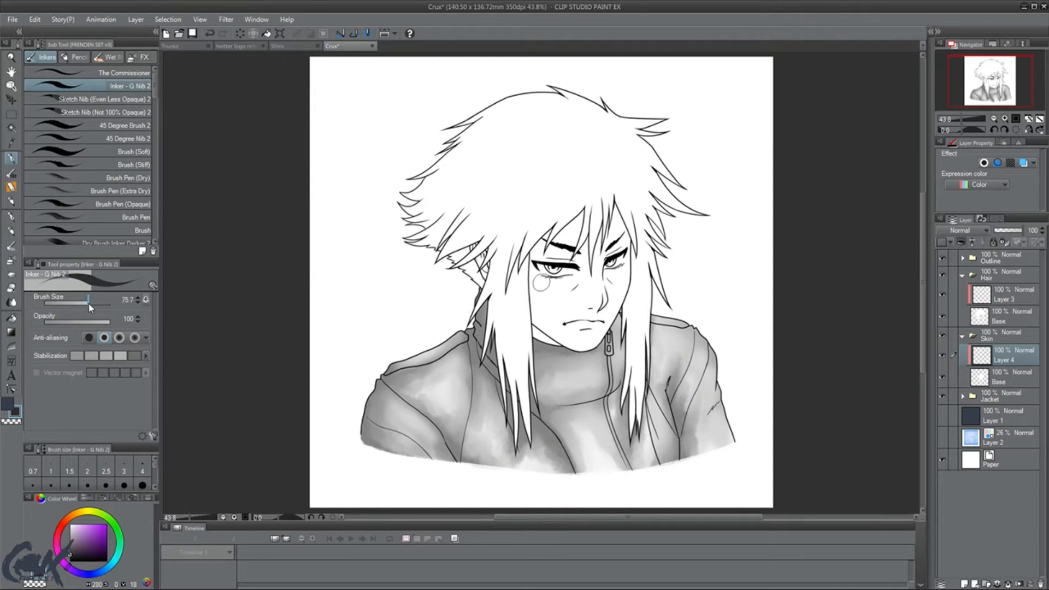
{"action": "left_click", "coordinate": [596, 299]}
{"action": "mouse_move", "coordinate": [494, 273]}
{"action": "left_mouse_down"}
{"action": "mouse_move", "coordinate": [491, 243]}
{"action": "mouse_move", "coordinate": [556, 244]}
{"action": "mouse_move", "coordinate": [541, 235]}
{"action": "mouse_move", "coordinate": [558, 252]}
{"action": "mouse_move", "coordinate": [532, 252]}
{"action": "mouse_move", "coordinate": [578, 206]}
{"action": "mouse_move", "coordinate": [556, 235]}
{"action": "mouse_move", "coordinate": [593, 204]}
{"action": "mouse_move", "coordinate": [570, 266]}
{"action": "mouse_move", "coordinate": [605, 209]}
{"action": "mouse_move", "coordinate": [593, 248]}
{"action": "mouse_move", "coordinate": [609, 208]}
{"action": "left_mouse_up"}
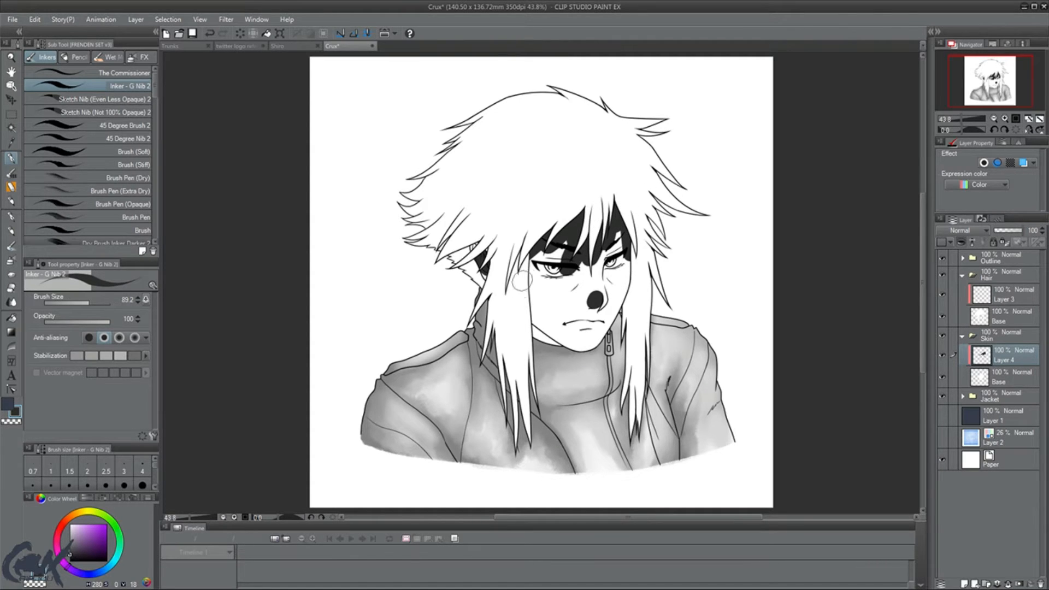
{"action": "mouse_move", "coordinate": [522, 282]}
{"action": "left_mouse_down"}
{"action": "mouse_move", "coordinate": [563, 344]}
{"action": "mouse_move", "coordinate": [582, 347]}
{"action": "left_mouse_up"}
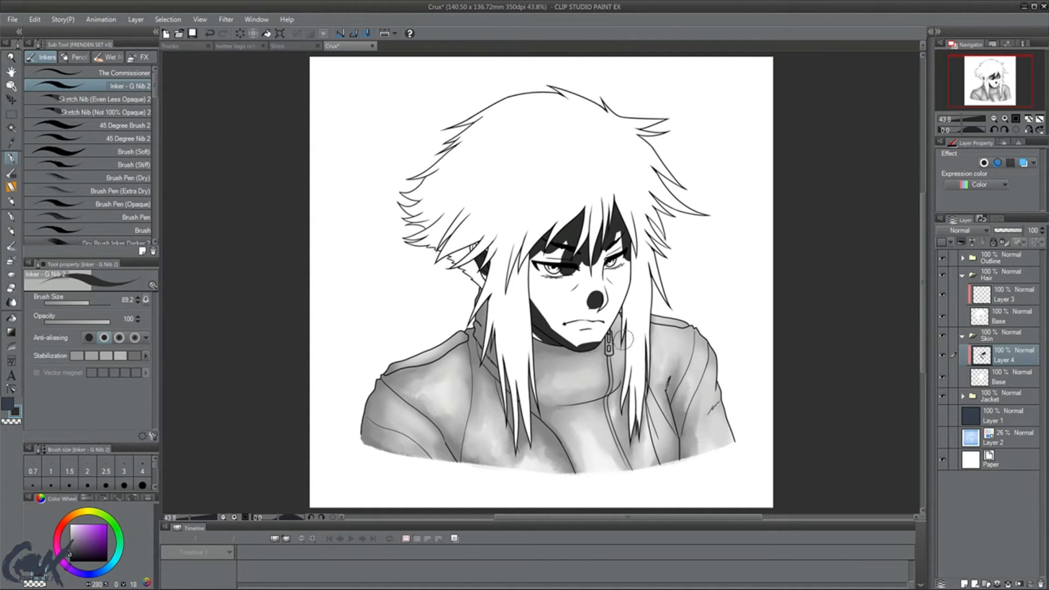
{"action": "left_click", "coordinate": [568, 298]}
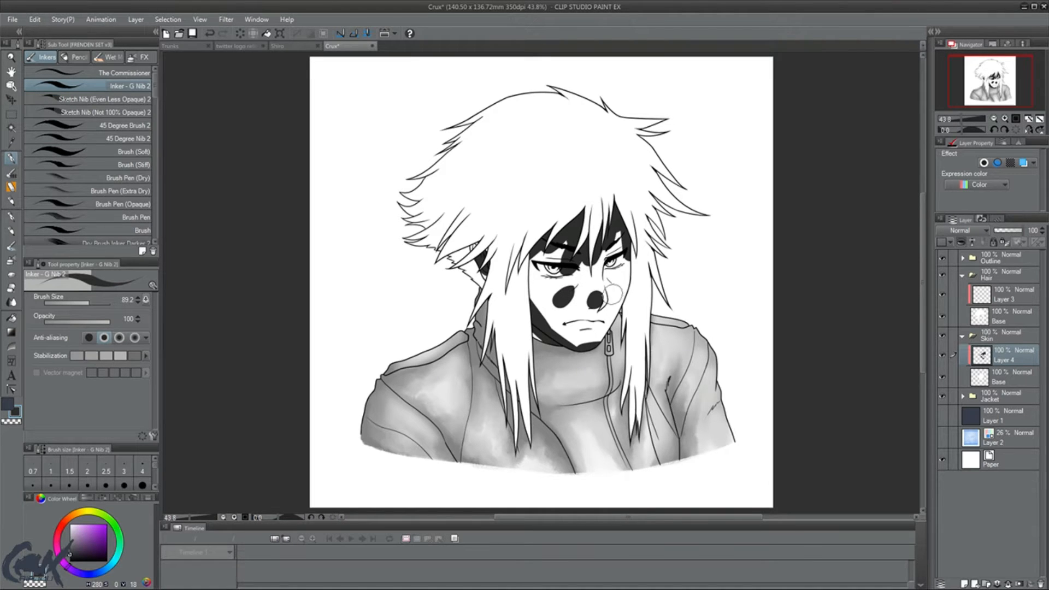
{"action": "left_click", "coordinate": [614, 285]}
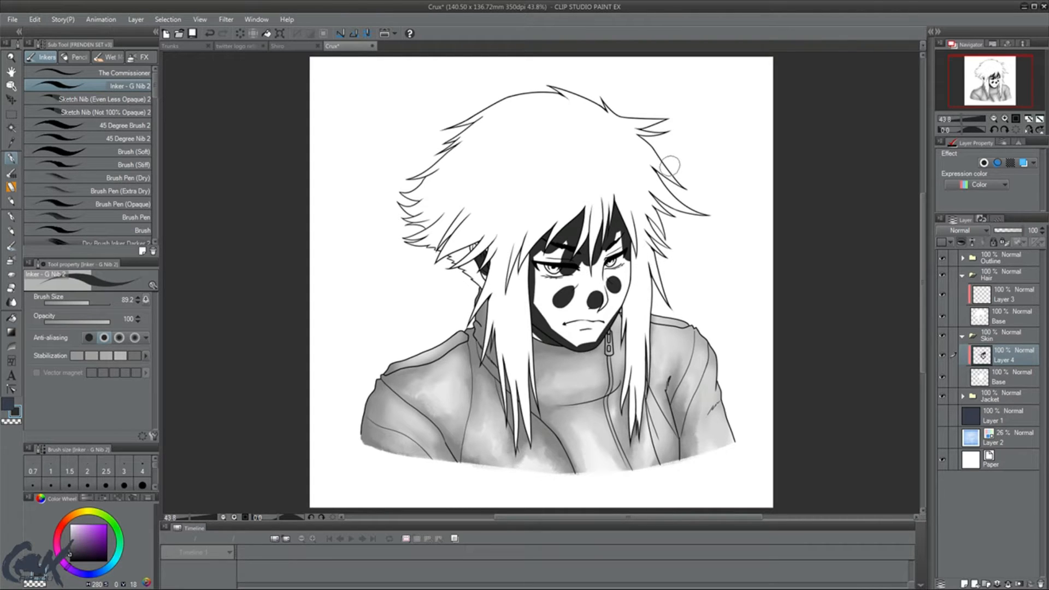
Blend the dark shadows on the ear, side of the face, jaw and chin with Soothing watercolor at size 75.7.
{"action": "key", "text": "j"}
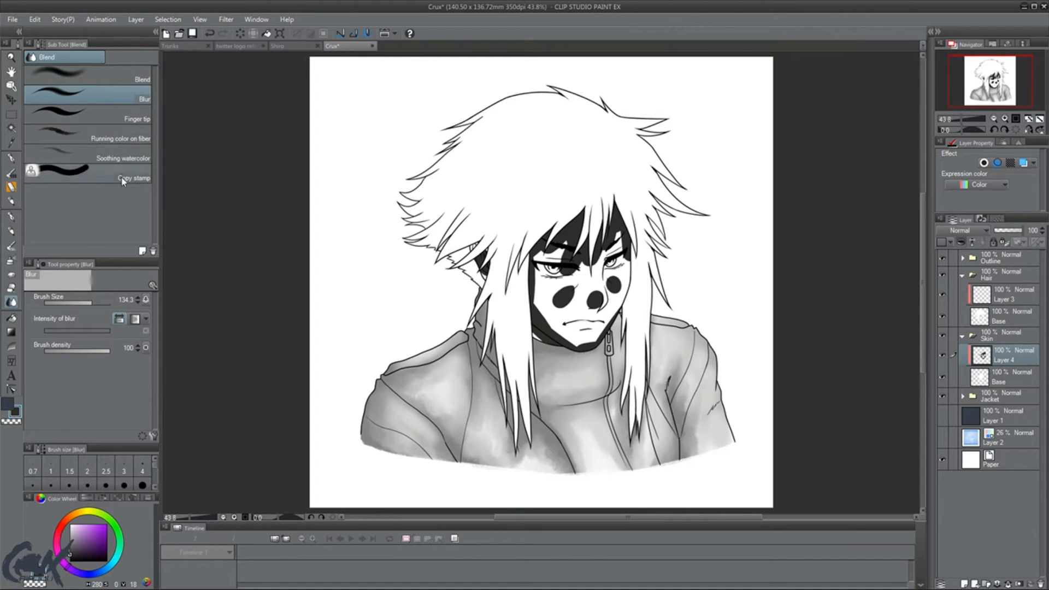
{"action": "left_click", "coordinate": [122, 160]}
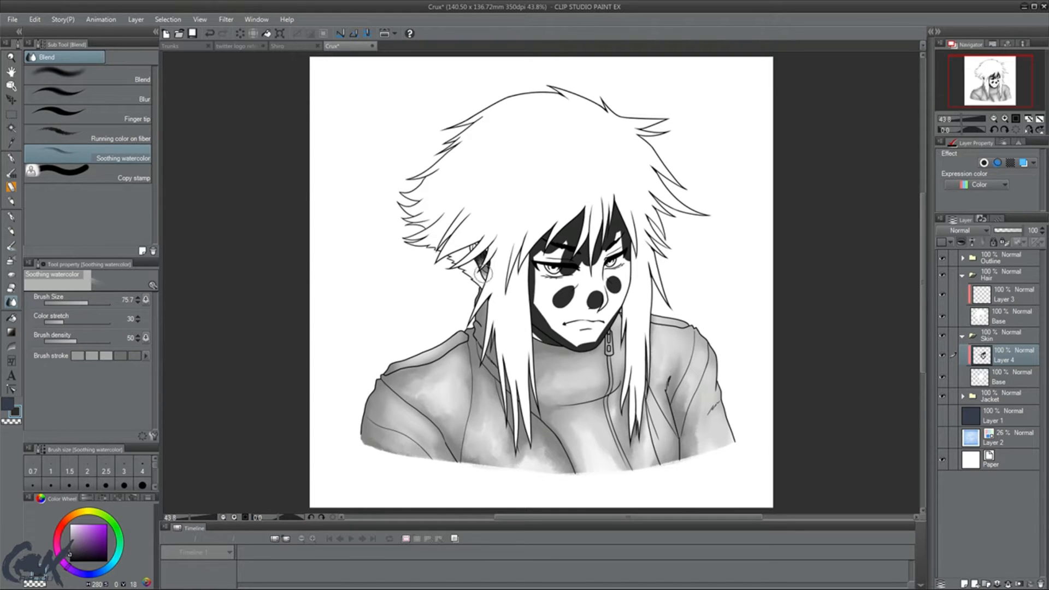
{"action": "left_click_drag", "start_coordinate": [481, 274], "coordinate": [474, 255]}
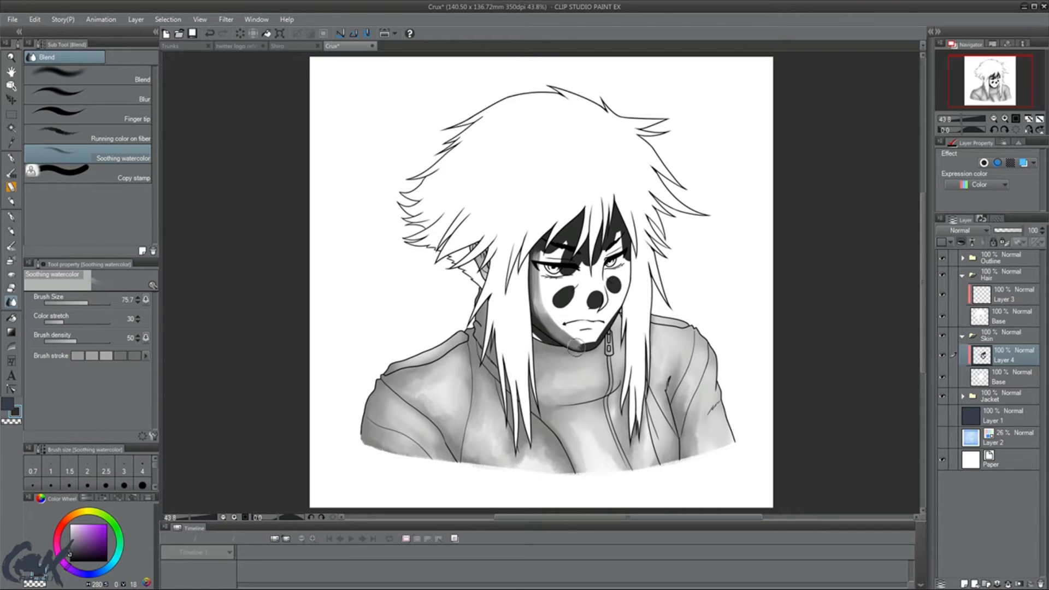
{"action": "mouse_move", "coordinate": [583, 336]}
{"action": "left_mouse_down"}
{"action": "mouse_move", "coordinate": [606, 318]}
{"action": "mouse_move", "coordinate": [558, 334]}
{"action": "mouse_move", "coordinate": [555, 350]}
{"action": "mouse_move", "coordinate": [523, 319]}
{"action": "mouse_move", "coordinate": [548, 341]}
{"action": "left_mouse_up"}
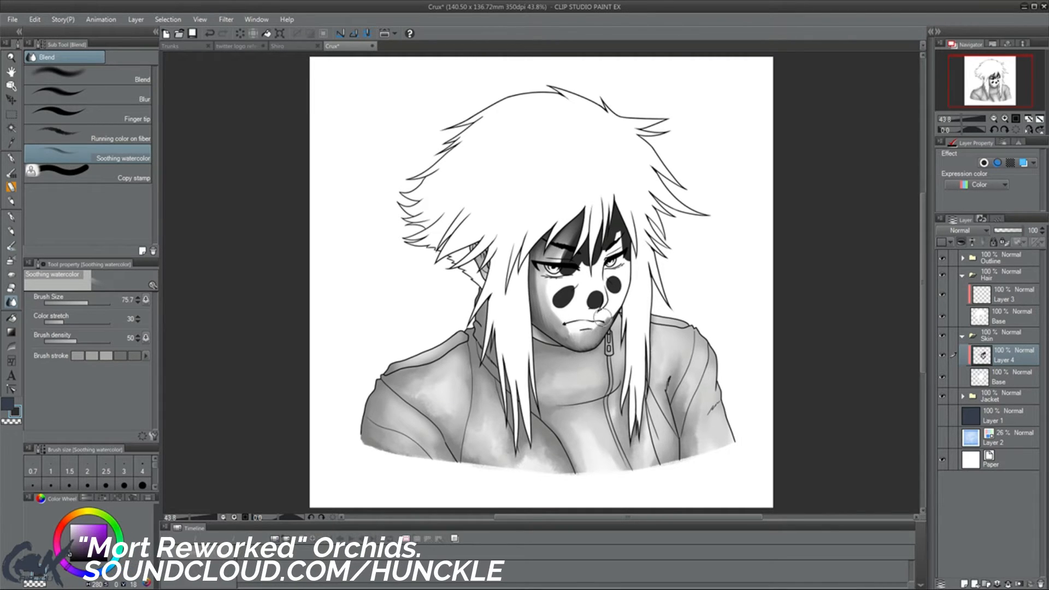
Blend the dark patches on both cheeks, the nose and the forehead into soft grey skin shading.
{"action": "mouse_move", "coordinate": [614, 284]}
{"action": "left_mouse_down"}
{"action": "mouse_move", "coordinate": [618, 298]}
{"action": "mouse_move", "coordinate": [606, 301]}
{"action": "mouse_move", "coordinate": [603, 274]}
{"action": "mouse_move", "coordinate": [614, 280]}
{"action": "mouse_move", "coordinate": [617, 268]}
{"action": "mouse_move", "coordinate": [611, 309]}
{"action": "mouse_move", "coordinate": [614, 292]}
{"action": "left_mouse_up"}
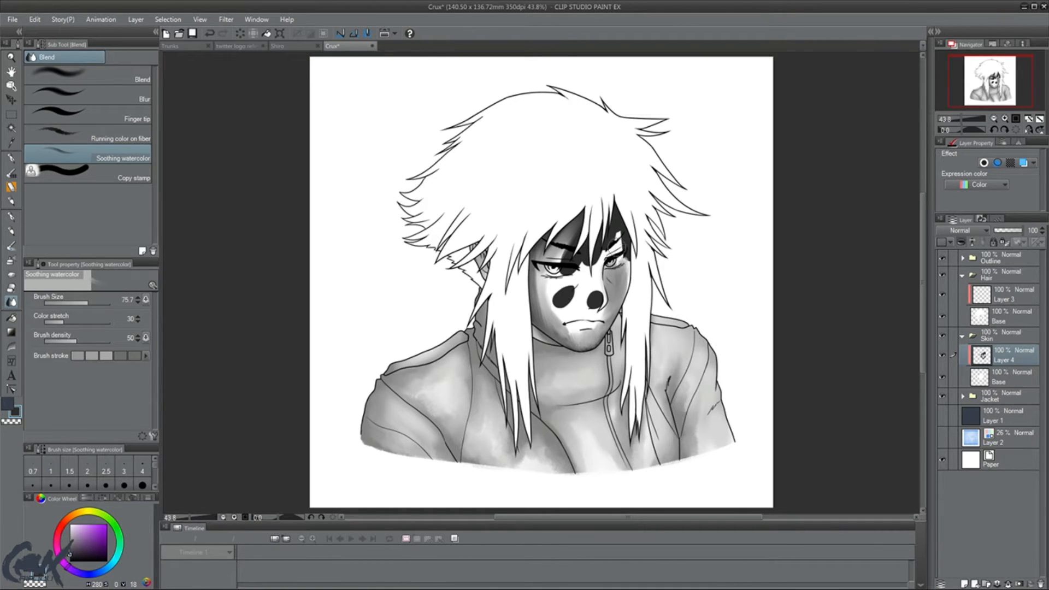
{"action": "mouse_move", "coordinate": [605, 241]}
{"action": "left_mouse_down"}
{"action": "mouse_move", "coordinate": [572, 275]}
{"action": "mouse_move", "coordinate": [580, 250]}
{"action": "mouse_move", "coordinate": [561, 256]}
{"action": "mouse_move", "coordinate": [580, 220]}
{"action": "mouse_move", "coordinate": [542, 293]}
{"action": "mouse_move", "coordinate": [564, 281]}
{"action": "mouse_move", "coordinate": [549, 314]}
{"action": "mouse_move", "coordinate": [580, 278]}
{"action": "mouse_move", "coordinate": [550, 306]}
{"action": "mouse_move", "coordinate": [570, 291]}
{"action": "mouse_move", "coordinate": [574, 259]}
{"action": "left_mouse_up"}
{"action": "mouse_move", "coordinate": [543, 301]}
{"action": "left_mouse_down"}
{"action": "mouse_move", "coordinate": [577, 323]}
{"action": "mouse_move", "coordinate": [573, 315]}
{"action": "mouse_move", "coordinate": [569, 335]}
{"action": "mouse_move", "coordinate": [593, 334]}
{"action": "mouse_move", "coordinate": [596, 263]}
{"action": "mouse_move", "coordinate": [586, 301]}
{"action": "mouse_move", "coordinate": [569, 313]}
{"action": "left_mouse_up"}
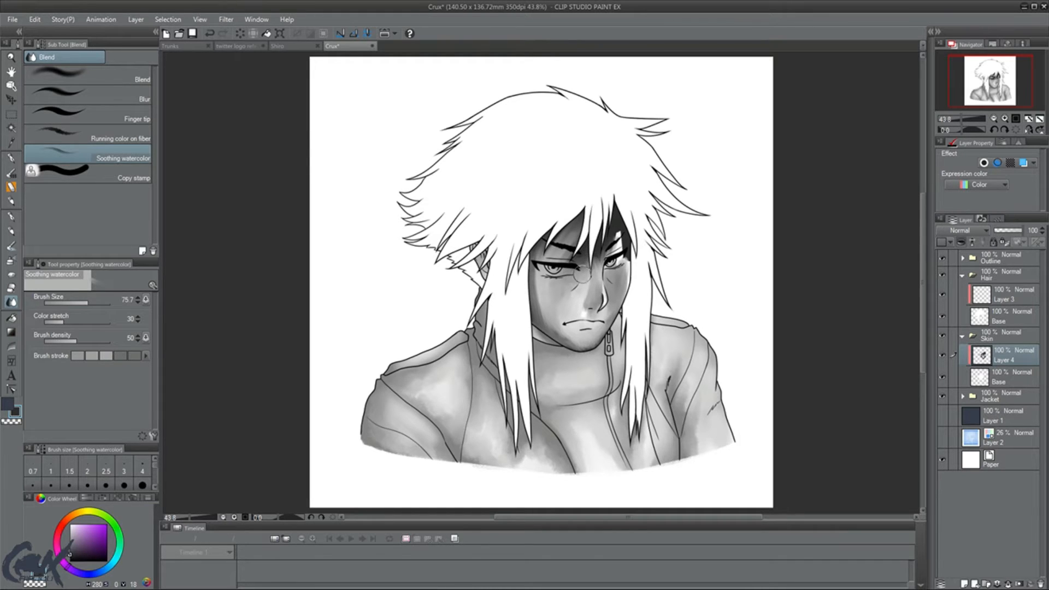
{"action": "mouse_move", "coordinate": [584, 274]}
{"action": "left_mouse_down"}
{"action": "mouse_move", "coordinate": [586, 247]}
{"action": "mouse_move", "coordinate": [578, 265]}
{"action": "mouse_move", "coordinate": [622, 227]}
{"action": "mouse_move", "coordinate": [624, 284]}
{"action": "mouse_move", "coordinate": [612, 245]}
{"action": "mouse_move", "coordinate": [615, 211]}
{"action": "left_mouse_up"}
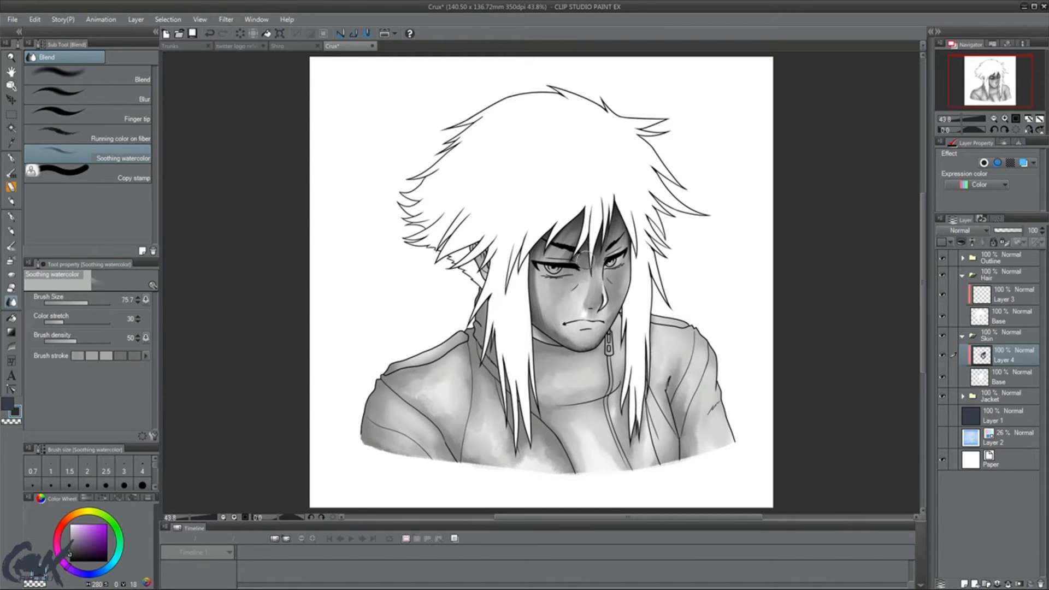
{"action": "left_click_drag", "start_coordinate": [590, 264], "coordinate": [602, 230]}
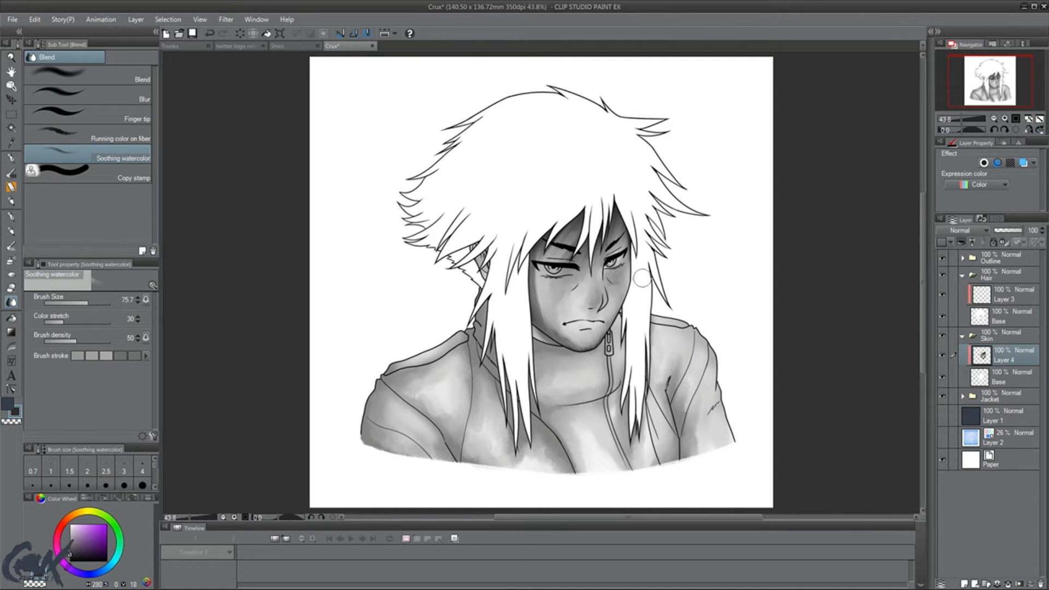
Smooth the face shading up close with Soothing watercolor around the nose, jaw, chin, cheeks and under the eyes.
{"action": "scroll", "coordinate": [608, 276], "scroll_direction": "up", "scroll_amount": 3}
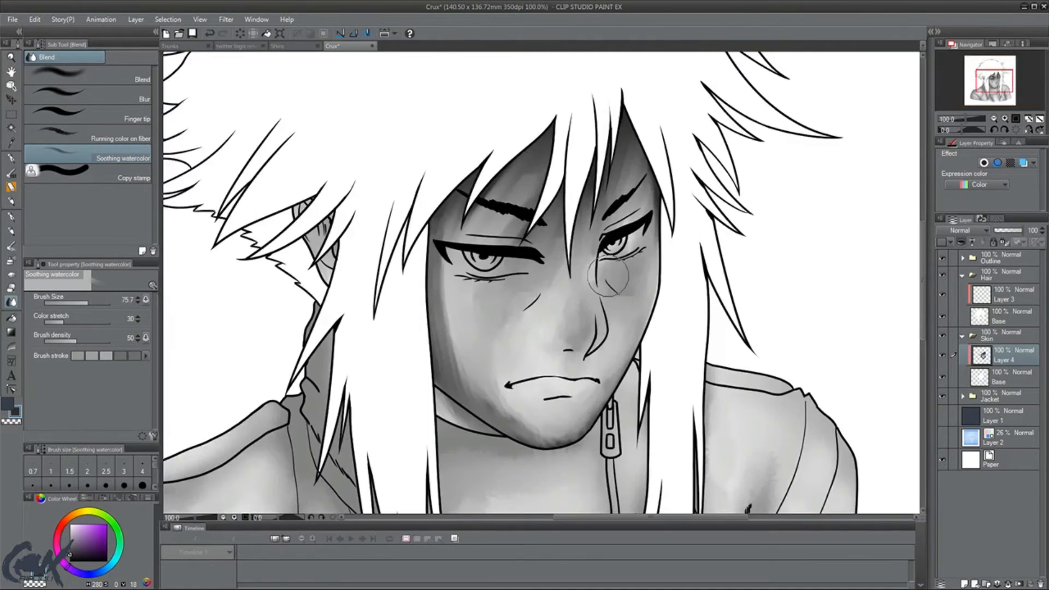
{"action": "mouse_move", "coordinate": [577, 322]}
{"action": "left_mouse_down"}
{"action": "mouse_move", "coordinate": [573, 339]}
{"action": "mouse_move", "coordinate": [582, 337]}
{"action": "left_mouse_up"}
{"action": "mouse_move", "coordinate": [447, 274]}
{"action": "left_mouse_down"}
{"action": "mouse_move", "coordinate": [457, 317]}
{"action": "mouse_move", "coordinate": [460, 259]}
{"action": "mouse_move", "coordinate": [488, 378]}
{"action": "mouse_move", "coordinate": [466, 330]}
{"action": "mouse_move", "coordinate": [491, 408]}
{"action": "mouse_move", "coordinate": [516, 393]}
{"action": "mouse_move", "coordinate": [488, 337]}
{"action": "mouse_move", "coordinate": [552, 420]}
{"action": "mouse_move", "coordinate": [503, 378]}
{"action": "mouse_move", "coordinate": [520, 419]}
{"action": "mouse_move", "coordinate": [531, 402]}
{"action": "mouse_move", "coordinate": [492, 390]}
{"action": "mouse_move", "coordinate": [572, 407]}
{"action": "mouse_move", "coordinate": [542, 409]}
{"action": "mouse_move", "coordinate": [594, 408]}
{"action": "mouse_move", "coordinate": [569, 421]}
{"action": "mouse_move", "coordinate": [615, 375]}
{"action": "mouse_move", "coordinate": [566, 403]}
{"action": "mouse_move", "coordinate": [615, 360]}
{"action": "mouse_move", "coordinate": [602, 387]}
{"action": "left_mouse_up"}
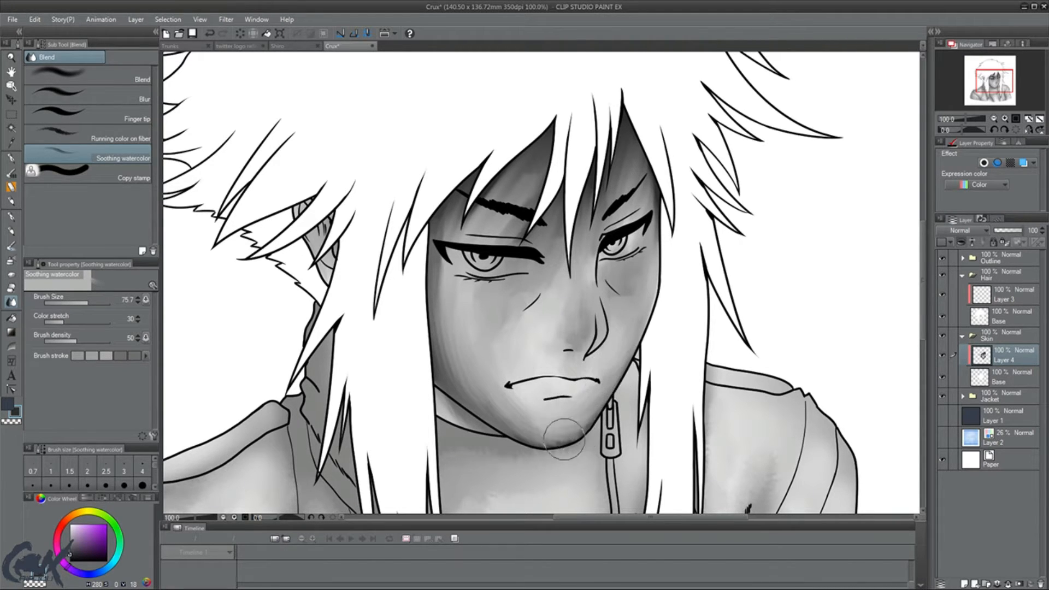
{"action": "mouse_move", "coordinate": [564, 439]}
{"action": "left_mouse_down"}
{"action": "mouse_move", "coordinate": [589, 429]}
{"action": "mouse_move", "coordinate": [545, 420]}
{"action": "mouse_move", "coordinate": [601, 420]}
{"action": "mouse_move", "coordinate": [568, 436]}
{"action": "mouse_move", "coordinate": [604, 409]}
{"action": "mouse_move", "coordinate": [548, 427]}
{"action": "mouse_move", "coordinate": [588, 414]}
{"action": "mouse_move", "coordinate": [570, 428]}
{"action": "mouse_move", "coordinate": [513, 425]}
{"action": "mouse_move", "coordinate": [577, 412]}
{"action": "mouse_move", "coordinate": [556, 426]}
{"action": "mouse_move", "coordinate": [533, 406]}
{"action": "mouse_move", "coordinate": [610, 401]}
{"action": "mouse_move", "coordinate": [560, 431]}
{"action": "mouse_move", "coordinate": [562, 412]}
{"action": "mouse_move", "coordinate": [598, 400]}
{"action": "mouse_move", "coordinate": [603, 383]}
{"action": "mouse_move", "coordinate": [599, 403]}
{"action": "mouse_move", "coordinate": [574, 381]}
{"action": "mouse_move", "coordinate": [612, 381]}
{"action": "mouse_move", "coordinate": [553, 416]}
{"action": "mouse_move", "coordinate": [556, 398]}
{"action": "mouse_move", "coordinate": [582, 399]}
{"action": "mouse_move", "coordinate": [580, 411]}
{"action": "mouse_move", "coordinate": [576, 383]}
{"action": "mouse_move", "coordinate": [605, 376]}
{"action": "left_mouse_up"}
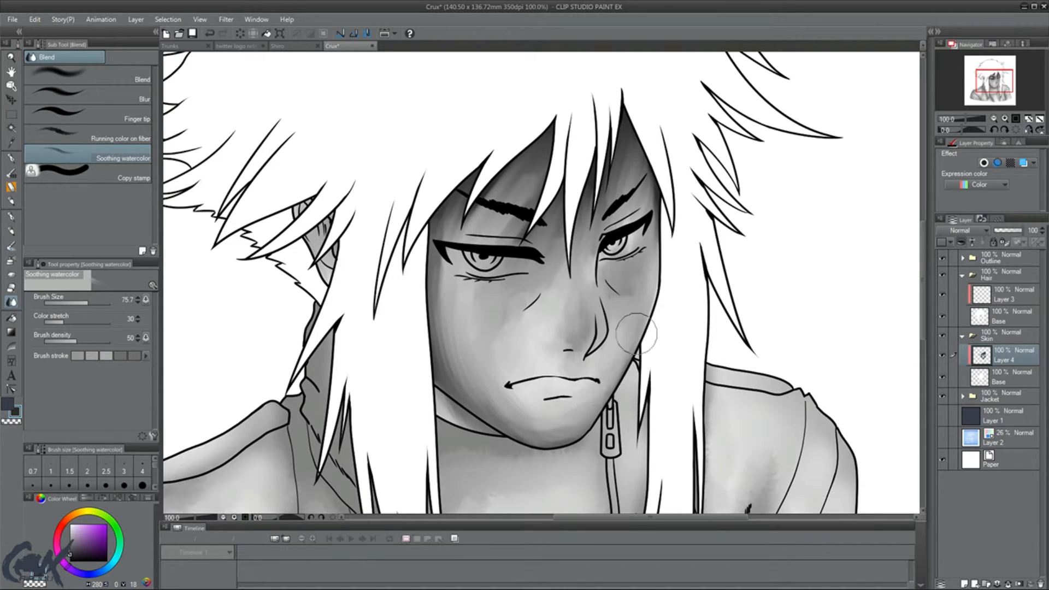
{"action": "mouse_move", "coordinate": [662, 266]}
{"action": "left_mouse_down"}
{"action": "mouse_move", "coordinate": [639, 302]}
{"action": "mouse_move", "coordinate": [618, 275]}
{"action": "mouse_move", "coordinate": [625, 302]}
{"action": "mouse_move", "coordinate": [603, 273]}
{"action": "mouse_move", "coordinate": [629, 299]}
{"action": "mouse_move", "coordinate": [656, 230]}
{"action": "left_mouse_up"}
{"action": "mouse_move", "coordinate": [532, 300]}
{"action": "left_mouse_down"}
{"action": "mouse_move", "coordinate": [550, 275]}
{"action": "mouse_move", "coordinate": [547, 283]}
{"action": "mouse_move", "coordinate": [546, 241]}
{"action": "mouse_move", "coordinate": [534, 299]}
{"action": "mouse_move", "coordinate": [553, 207]}
{"action": "mouse_move", "coordinate": [542, 245]}
{"action": "mouse_move", "coordinate": [521, 262]}
{"action": "mouse_move", "coordinate": [537, 219]}
{"action": "mouse_move", "coordinate": [523, 217]}
{"action": "mouse_move", "coordinate": [510, 250]}
{"action": "mouse_move", "coordinate": [548, 190]}
{"action": "mouse_move", "coordinate": [531, 251]}
{"action": "mouse_move", "coordinate": [560, 200]}
{"action": "mouse_move", "coordinate": [557, 277]}
{"action": "mouse_move", "coordinate": [564, 204]}
{"action": "mouse_move", "coordinate": [572, 294]}
{"action": "mouse_move", "coordinate": [574, 207]}
{"action": "mouse_move", "coordinate": [534, 165]}
{"action": "mouse_move", "coordinate": [555, 157]}
{"action": "mouse_move", "coordinate": [480, 213]}
{"action": "mouse_move", "coordinate": [529, 160]}
{"action": "mouse_move", "coordinate": [461, 230]}
{"action": "mouse_move", "coordinate": [473, 234]}
{"action": "mouse_move", "coordinate": [553, 132]}
{"action": "mouse_move", "coordinate": [457, 252]}
{"action": "mouse_move", "coordinate": [568, 141]}
{"action": "mouse_move", "coordinate": [489, 219]}
{"action": "mouse_move", "coordinate": [531, 158]}
{"action": "mouse_move", "coordinate": [563, 138]}
{"action": "mouse_move", "coordinate": [468, 222]}
{"action": "mouse_move", "coordinate": [452, 253]}
{"action": "mouse_move", "coordinate": [480, 180]}
{"action": "mouse_move", "coordinate": [451, 239]}
{"action": "mouse_move", "coordinate": [453, 198]}
{"action": "mouse_move", "coordinate": [465, 222]}
{"action": "mouse_move", "coordinate": [436, 313]}
{"action": "mouse_move", "coordinate": [449, 254]}
{"action": "mouse_move", "coordinate": [438, 327]}
{"action": "mouse_move", "coordinate": [457, 265]}
{"action": "mouse_move", "coordinate": [457, 369]}
{"action": "left_mouse_up"}
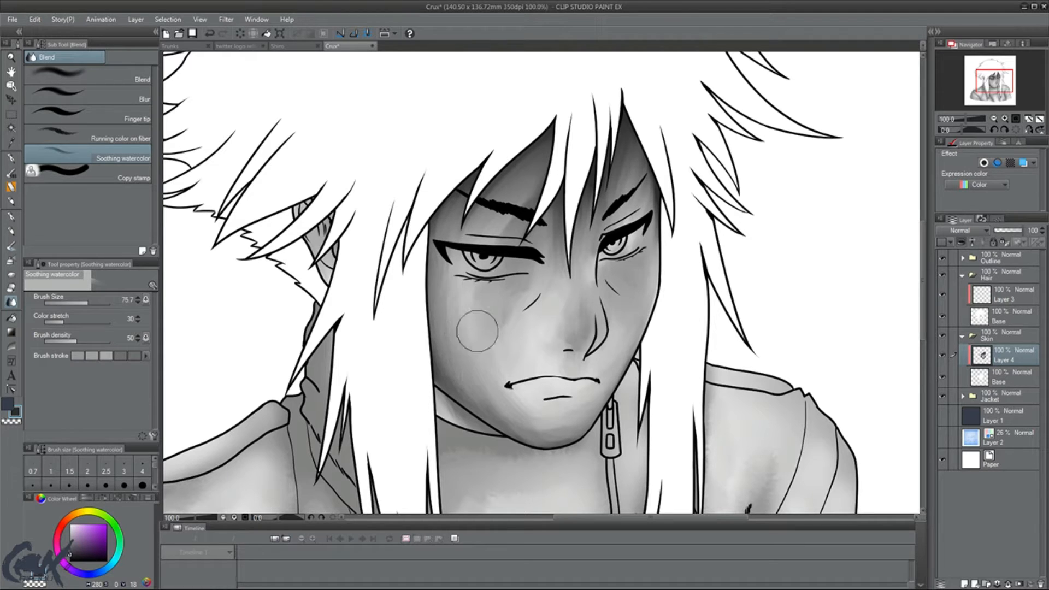
{"action": "mouse_move", "coordinate": [494, 305]}
{"action": "left_mouse_down"}
{"action": "mouse_move", "coordinate": [470, 282]}
{"action": "mouse_move", "coordinate": [450, 296]}
{"action": "mouse_move", "coordinate": [474, 317]}
{"action": "mouse_move", "coordinate": [509, 319]}
{"action": "mouse_move", "coordinate": [537, 275]}
{"action": "mouse_move", "coordinate": [516, 294]}
{"action": "mouse_move", "coordinate": [517, 281]}
{"action": "mouse_move", "coordinate": [507, 315]}
{"action": "mouse_move", "coordinate": [470, 310]}
{"action": "mouse_move", "coordinate": [487, 342]}
{"action": "mouse_move", "coordinate": [514, 321]}
{"action": "mouse_move", "coordinate": [518, 333]}
{"action": "mouse_move", "coordinate": [532, 305]}
{"action": "mouse_move", "coordinate": [501, 356]}
{"action": "mouse_move", "coordinate": [477, 357]}
{"action": "mouse_move", "coordinate": [442, 266]}
{"action": "mouse_move", "coordinate": [462, 290]}
{"action": "mouse_move", "coordinate": [452, 291]}
{"action": "mouse_move", "coordinate": [453, 313]}
{"action": "mouse_move", "coordinate": [482, 340]}
{"action": "mouse_move", "coordinate": [487, 390]}
{"action": "mouse_move", "coordinate": [476, 379]}
{"action": "mouse_move", "coordinate": [496, 384]}
{"action": "mouse_move", "coordinate": [495, 360]}
{"action": "mouse_move", "coordinate": [484, 369]}
{"action": "mouse_move", "coordinate": [507, 371]}
{"action": "mouse_move", "coordinate": [510, 393]}
{"action": "mouse_move", "coordinate": [533, 402]}
{"action": "mouse_move", "coordinate": [527, 419]}
{"action": "mouse_move", "coordinate": [571, 420]}
{"action": "mouse_move", "coordinate": [547, 407]}
{"action": "mouse_move", "coordinate": [511, 416]}
{"action": "mouse_move", "coordinate": [518, 420]}
{"action": "mouse_move", "coordinate": [518, 399]}
{"action": "mouse_move", "coordinate": [529, 426]}
{"action": "mouse_move", "coordinate": [497, 404]}
{"action": "mouse_move", "coordinate": [501, 414]}
{"action": "mouse_move", "coordinate": [485, 386]}
{"action": "mouse_move", "coordinate": [442, 366]}
{"action": "mouse_move", "coordinate": [436, 328]}
{"action": "mouse_move", "coordinate": [471, 301]}
{"action": "mouse_move", "coordinate": [464, 363]}
{"action": "mouse_move", "coordinate": [526, 400]}
{"action": "mouse_move", "coordinate": [516, 415]}
{"action": "mouse_move", "coordinate": [538, 418]}
{"action": "mouse_move", "coordinate": [579, 394]}
{"action": "mouse_move", "coordinate": [510, 389]}
{"action": "mouse_move", "coordinate": [485, 369]}
{"action": "mouse_move", "coordinate": [450, 293]}
{"action": "mouse_move", "coordinate": [509, 386]}
{"action": "mouse_move", "coordinate": [496, 383]}
{"action": "mouse_move", "coordinate": [492, 407]}
{"action": "mouse_move", "coordinate": [520, 405]}
{"action": "left_mouse_up"}
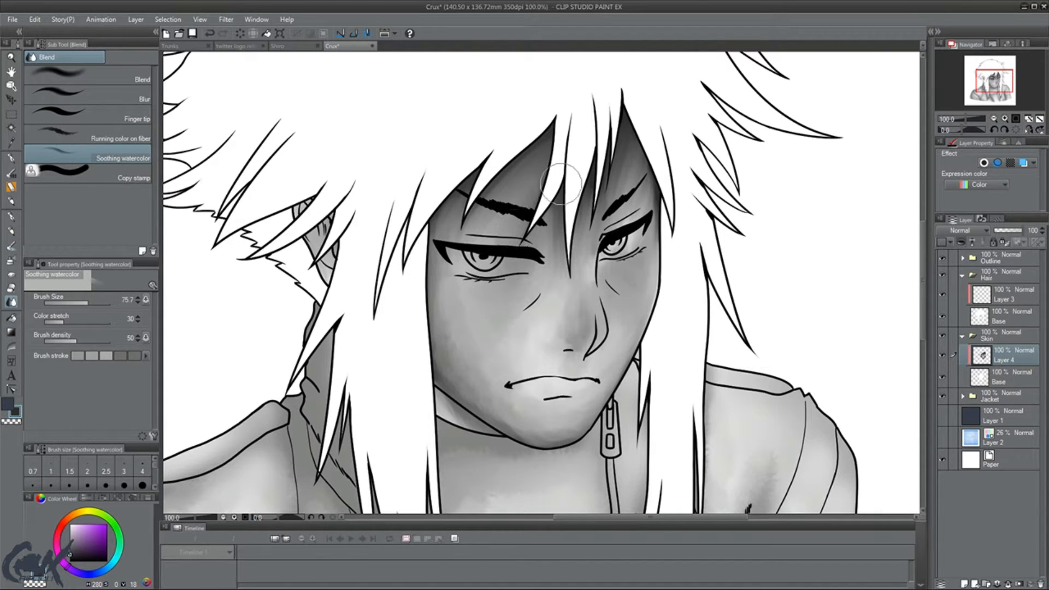
{"action": "left_click_drag", "start_coordinate": [604, 292], "coordinate": [621, 273]}
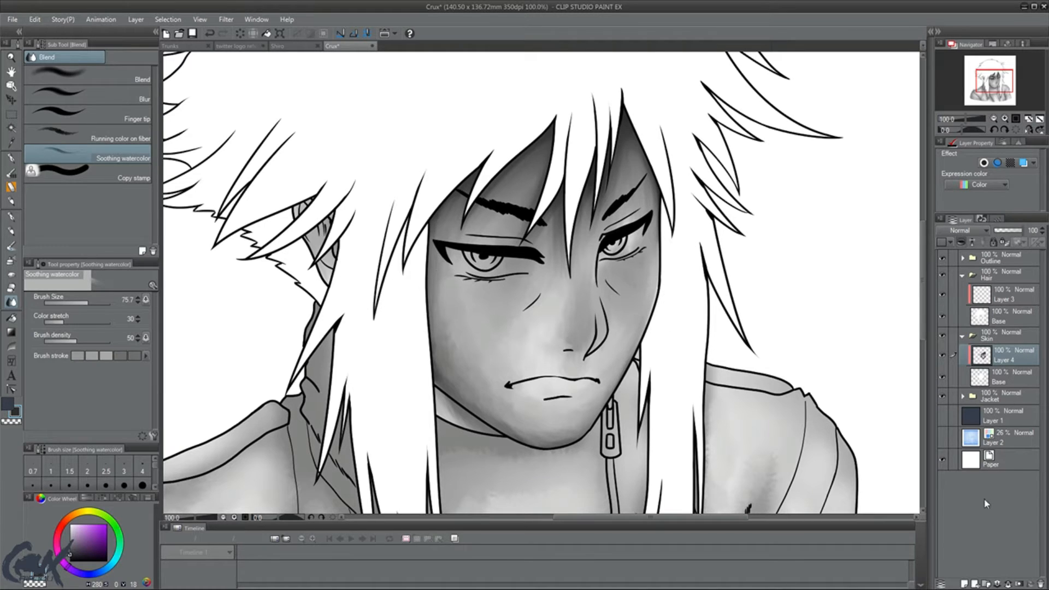
Add a new layer clipped above the face shading in the Skin folder and choose the Soft airbrush.
{"action": "left_click", "coordinate": [966, 583]}
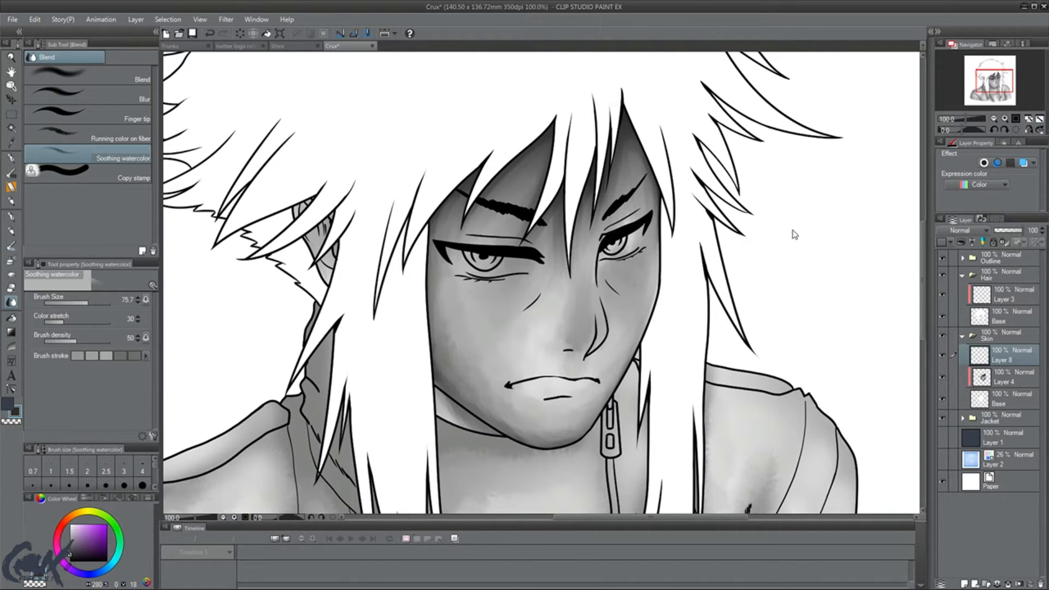
{"action": "key", "text": "ctrl+alt+g"}
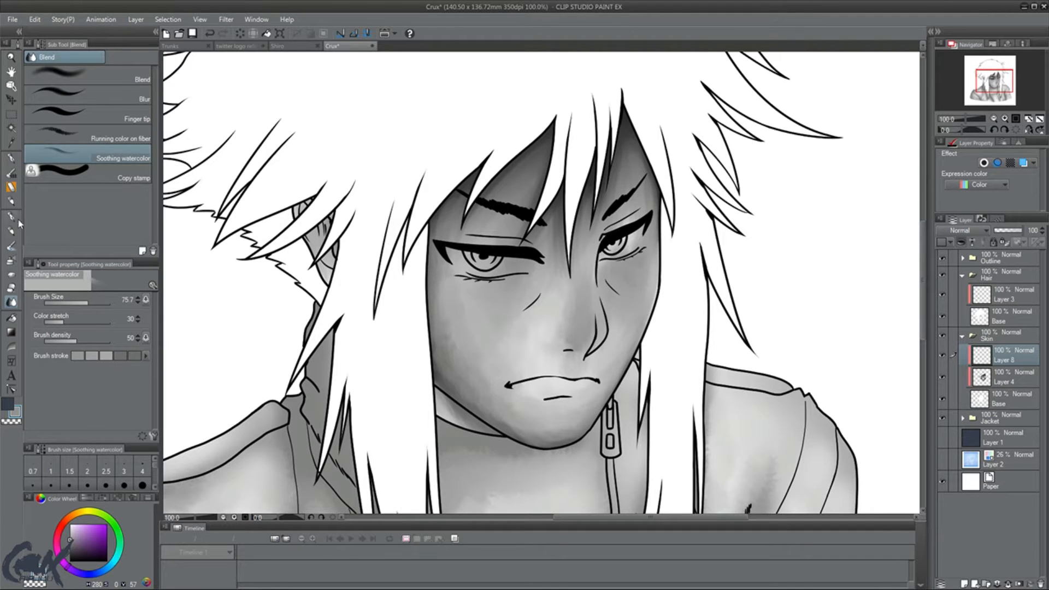
{"action": "left_click", "coordinate": [12, 159]}
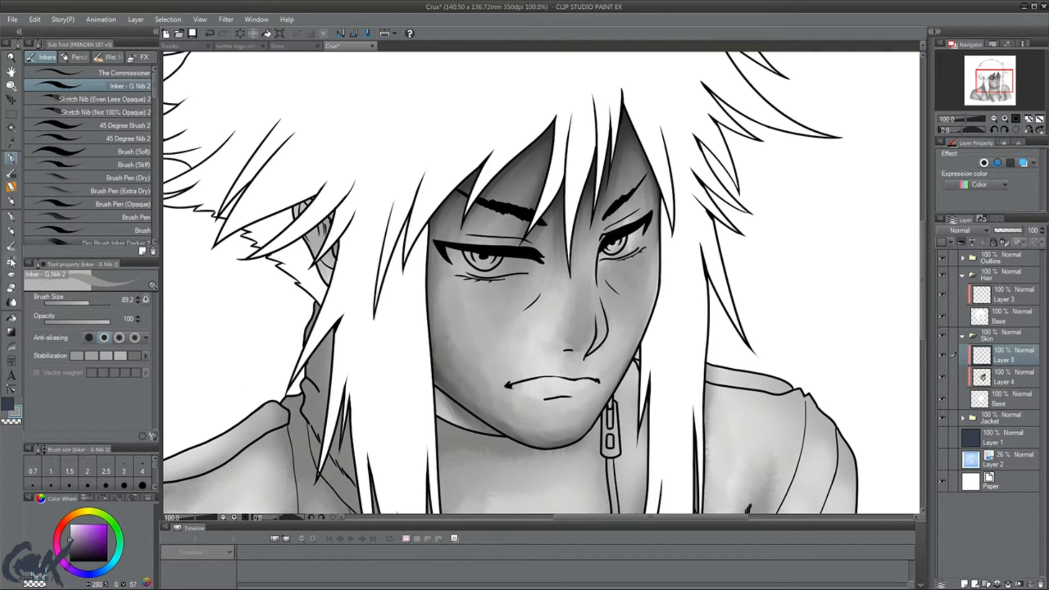
{"action": "left_click", "coordinate": [11, 260]}
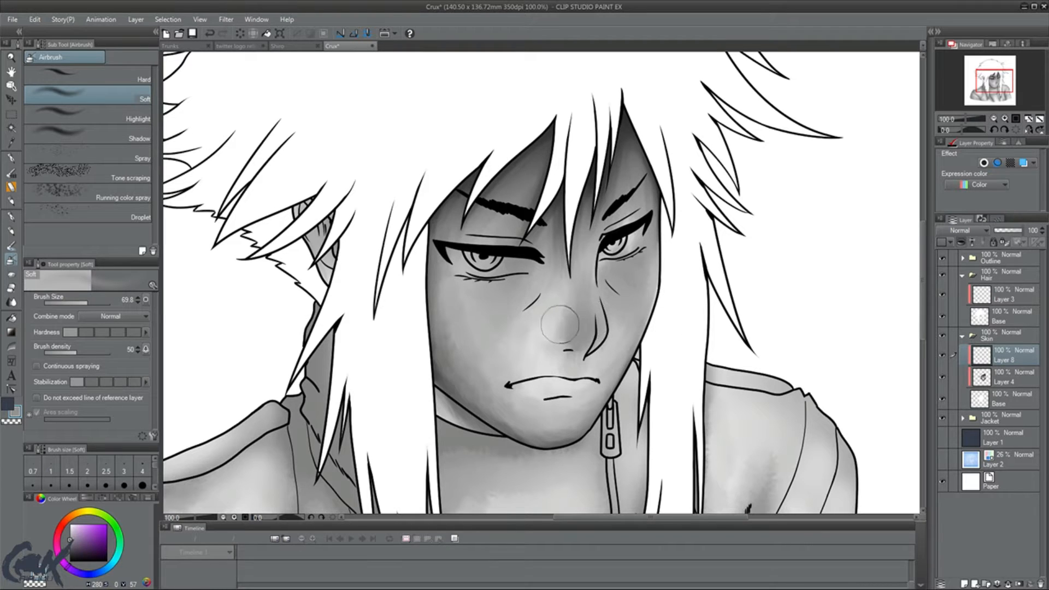
Paint a light grey highlight spot on the tip of the nose with the Soft airbrush at size 28.4.
{"action": "left_click_drag", "start_coordinate": [587, 320], "coordinate": [545, 335]}
{"action": "key", "text": "ctrl+z"}
{"action": "left_click", "coordinate": [72, 536]}
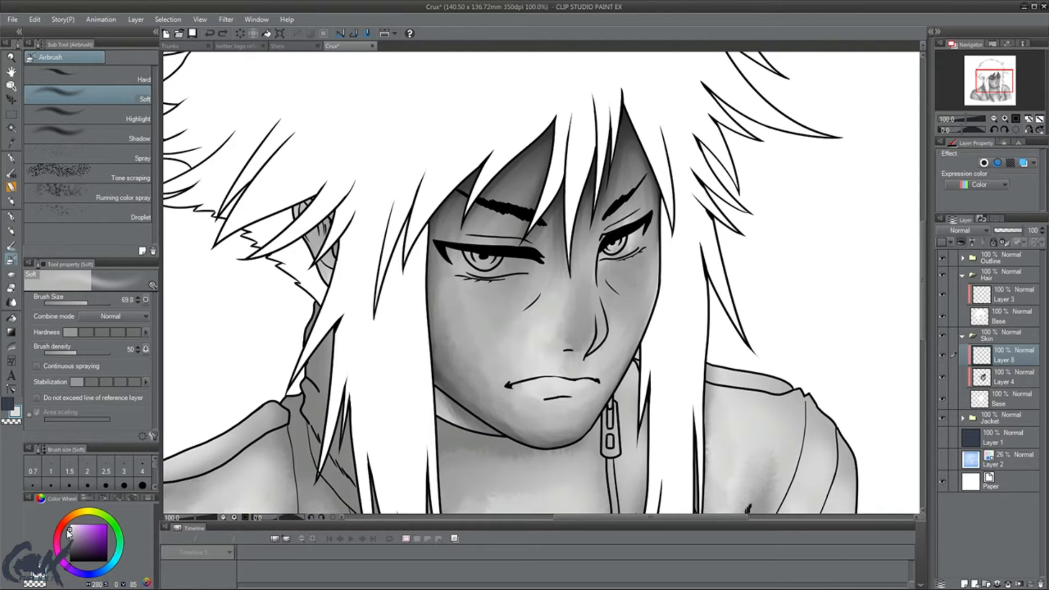
{"action": "mouse_move", "coordinate": [552, 326]}
{"action": "left_mouse_down"}
{"action": "mouse_move", "coordinate": [582, 327]}
{"action": "mouse_move", "coordinate": [598, 300]}
{"action": "left_mouse_up"}
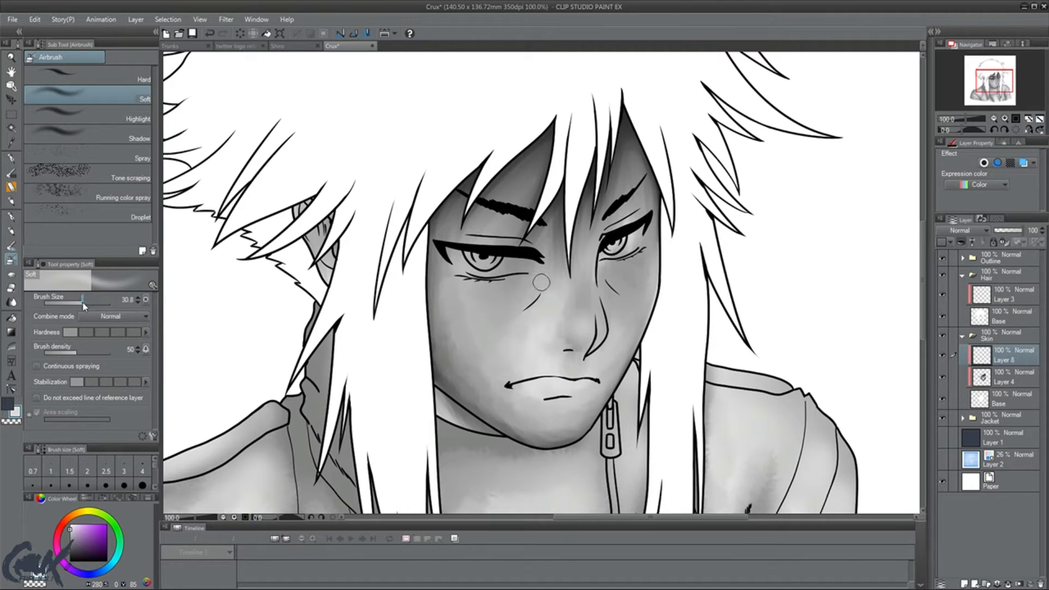
{"action": "left_click_drag", "start_coordinate": [83, 305], "coordinate": [81, 305]}
{"action": "key", "text": "ctrl+z"}
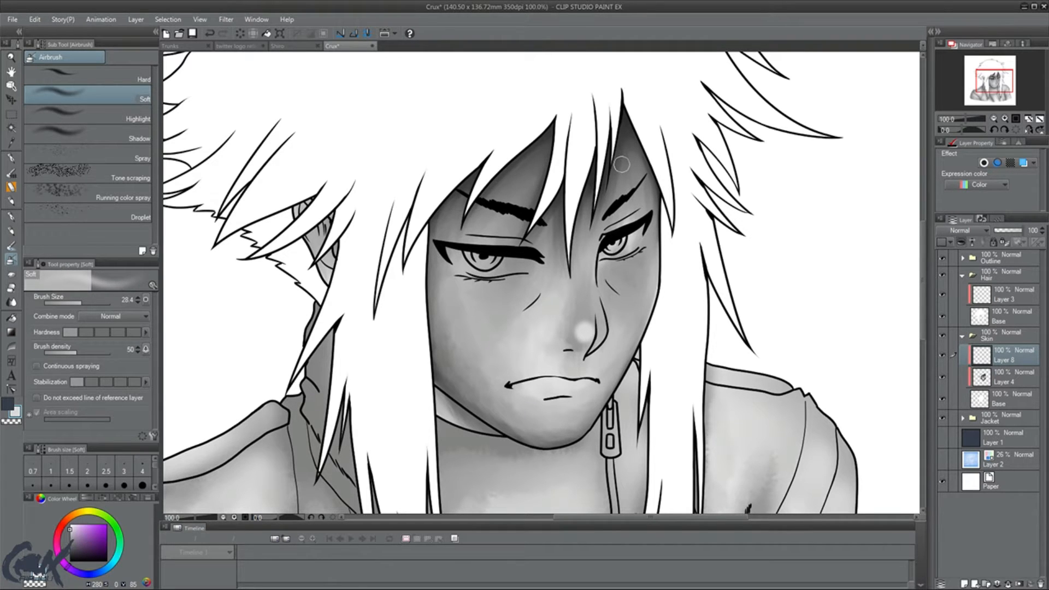
{"action": "scroll", "coordinate": [622, 164], "scroll_direction": "up", "scroll_amount": 2}
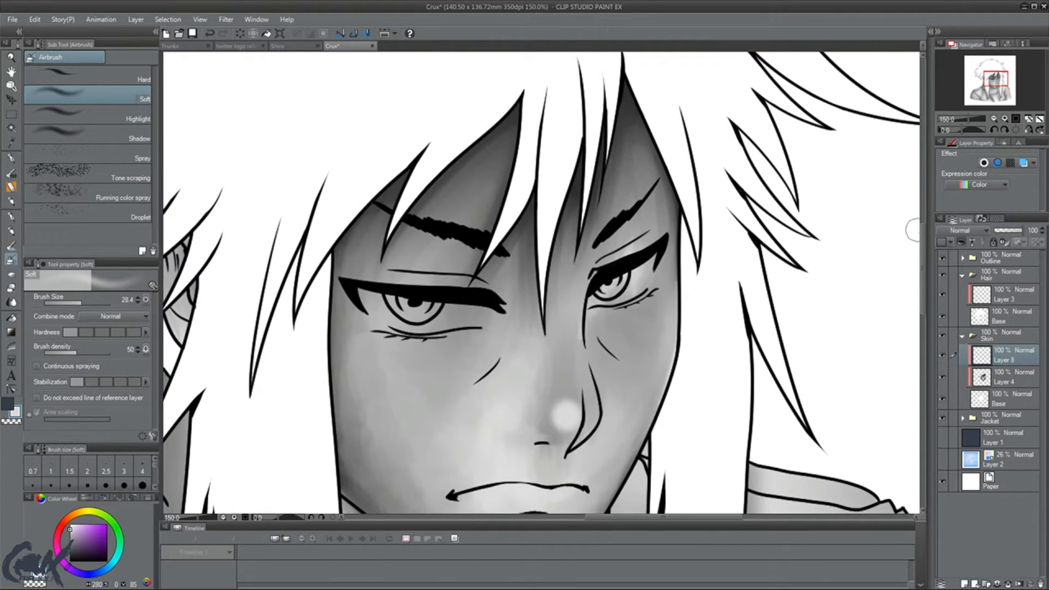
{"action": "scroll", "coordinate": [874, 257], "scroll_direction": "down", "scroll_amount": 2}
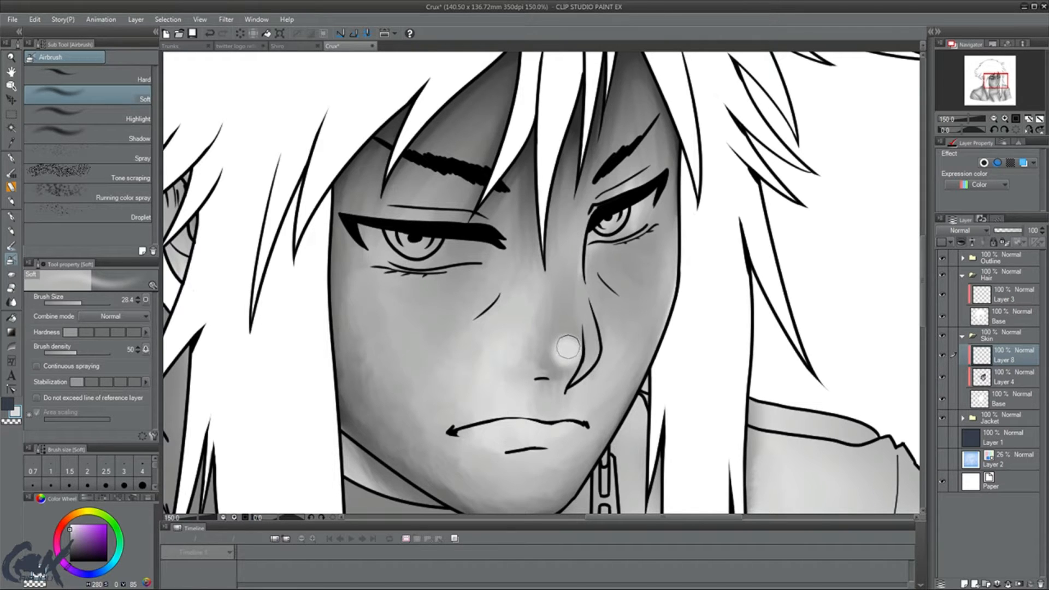
{"action": "left_click_drag", "start_coordinate": [568, 347], "coordinate": [566, 232]}
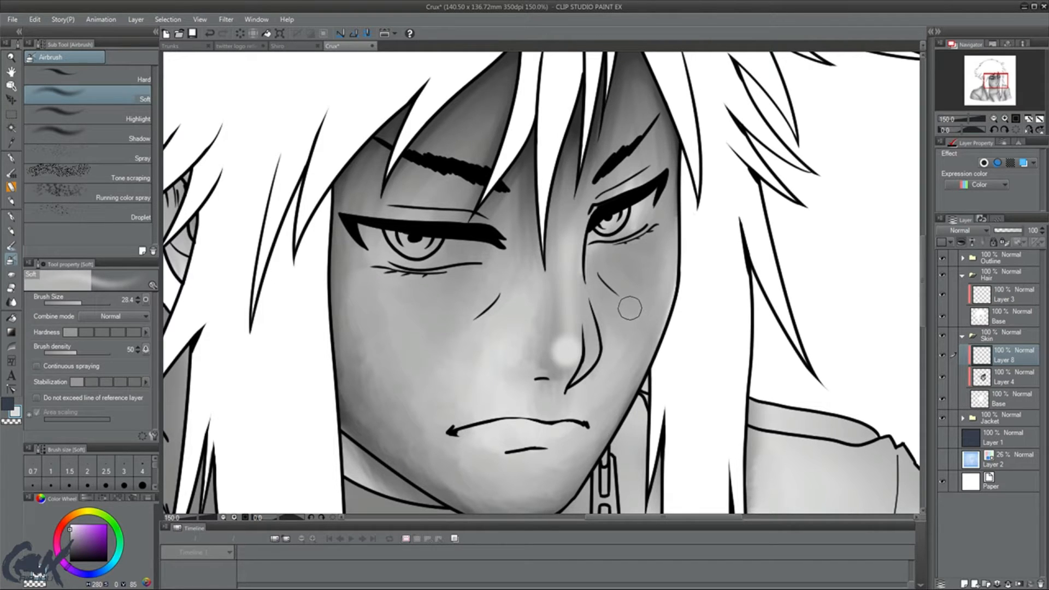
{"action": "key", "text": "ctrl+z"}
Smear the nose-tip highlight up along the bridge of the nose with Finger tip at size 22.2.
{"action": "key", "text": "j"}
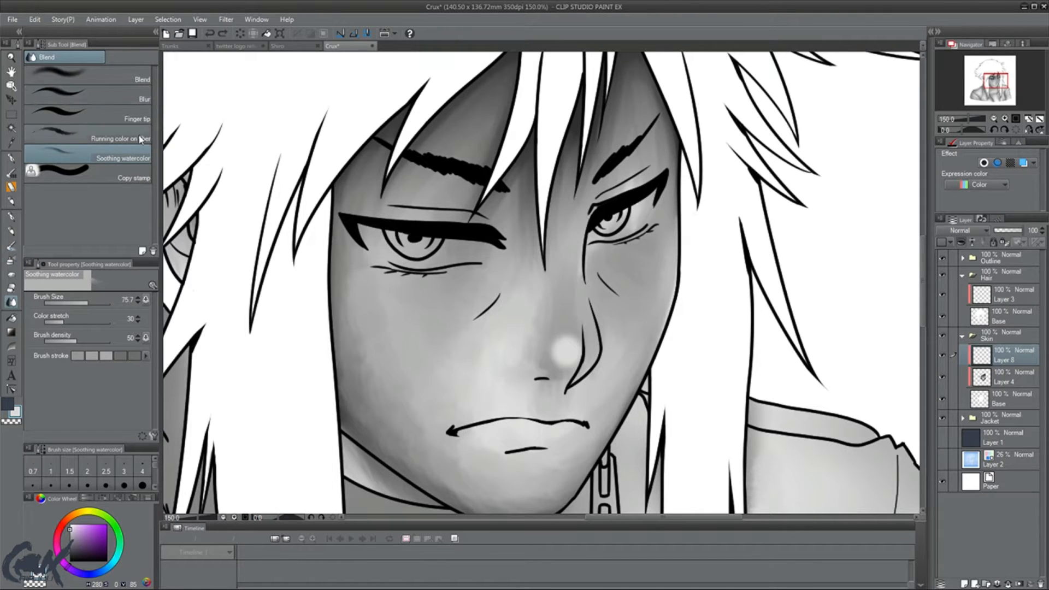
{"action": "left_click", "coordinate": [124, 116]}
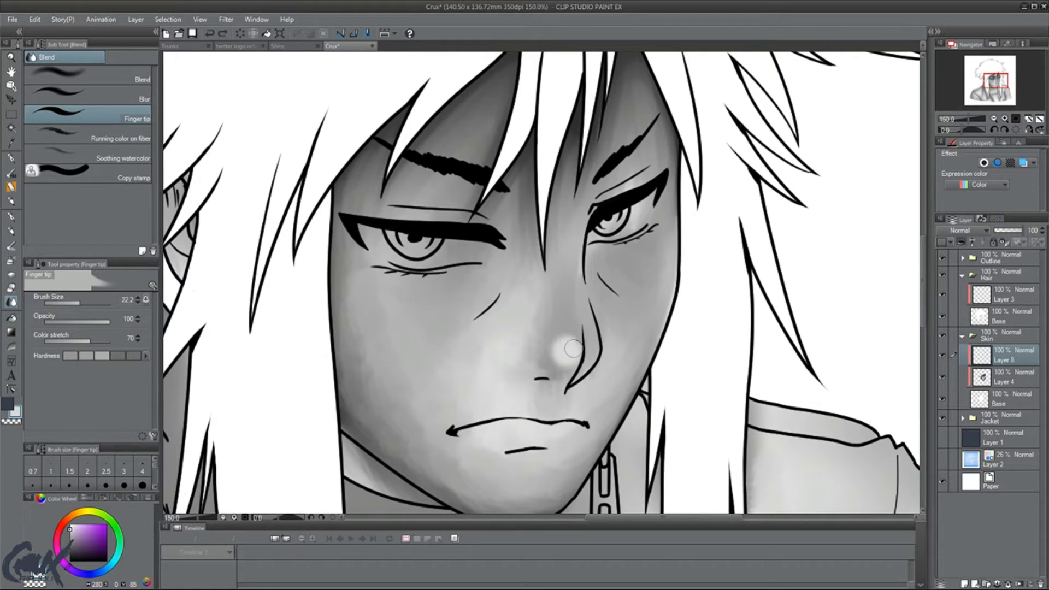
{"action": "left_click_drag", "start_coordinate": [572, 351], "coordinate": [575, 298]}
{"action": "key", "text": "ctrl+z"}
{"action": "left_click_drag", "start_coordinate": [574, 354], "coordinate": [574, 298]}
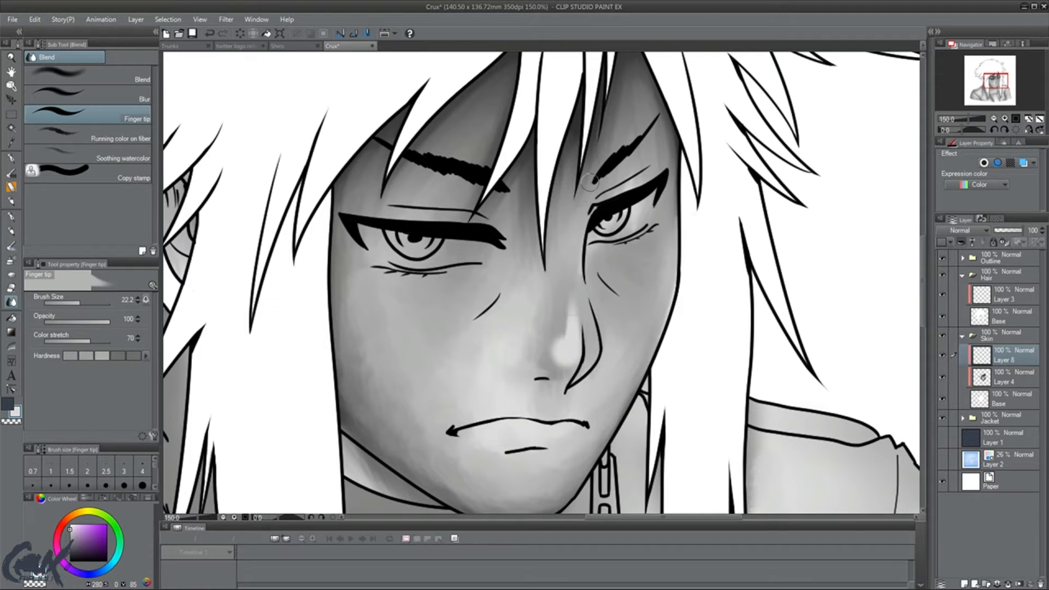
{"action": "key", "text": "ctrl+z"}
{"action": "left_click_drag", "start_coordinate": [574, 350], "coordinate": [575, 298]}
{"action": "key", "text": "ctrl+z"}
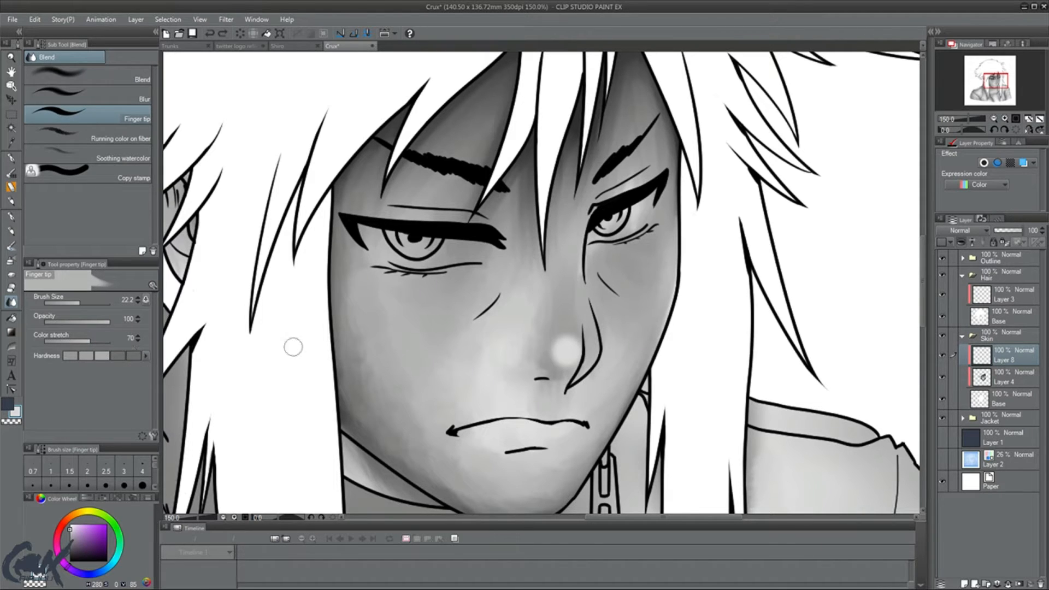
{"action": "left_click_drag", "start_coordinate": [575, 350], "coordinate": [575, 298]}
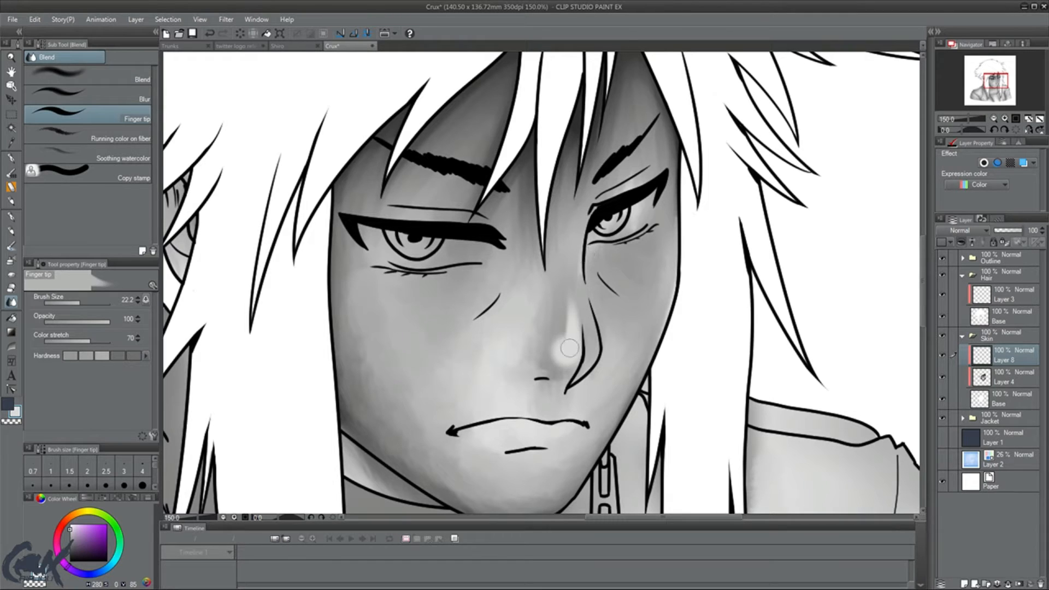
{"action": "left_click_drag", "start_coordinate": [571, 350], "coordinate": [583, 216]}
Soften the highlight along the nose bridge with the Blur tool at size 42.7, working with the canvas turned upside down.
{"action": "scroll", "coordinate": [645, 114], "scroll_direction": "down", "scroll_amount": 3}
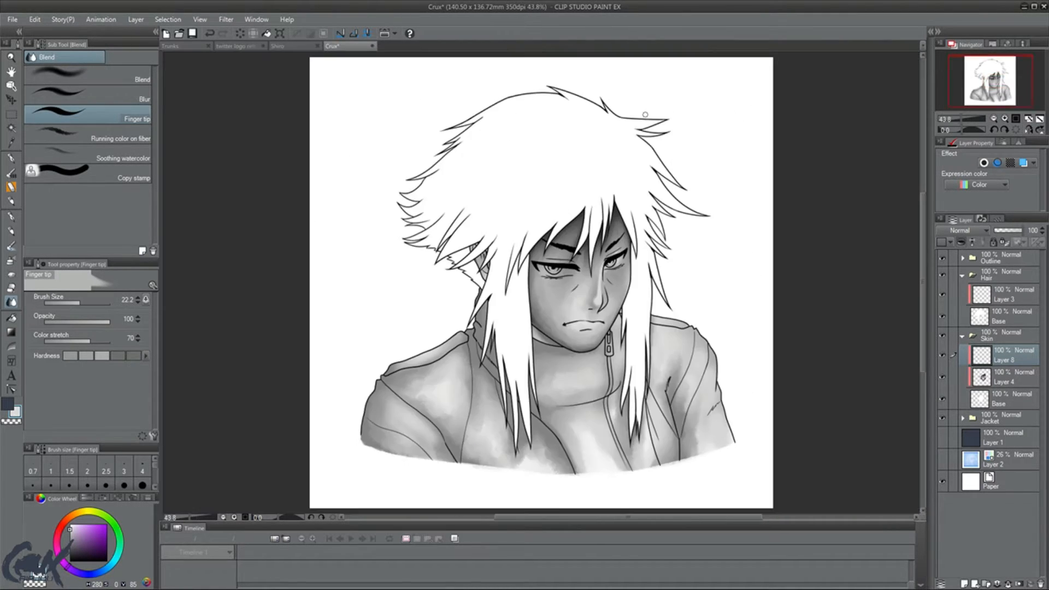
{"action": "key", "text": "minus"}
{"action": "key", "text": "minus"}
{"action": "key", "text": "minus"}
{"action": "key", "text": "minus"}
{"action": "key", "text": "minus"}
{"action": "key", "text": "minus"}
{"action": "key", "text": "minus"}
{"action": "key", "text": "minus"}
{"action": "key", "text": "minus"}
{"action": "key", "text": "minus"}
{"action": "key", "text": "minus"}
{"action": "key", "text": "minus"}
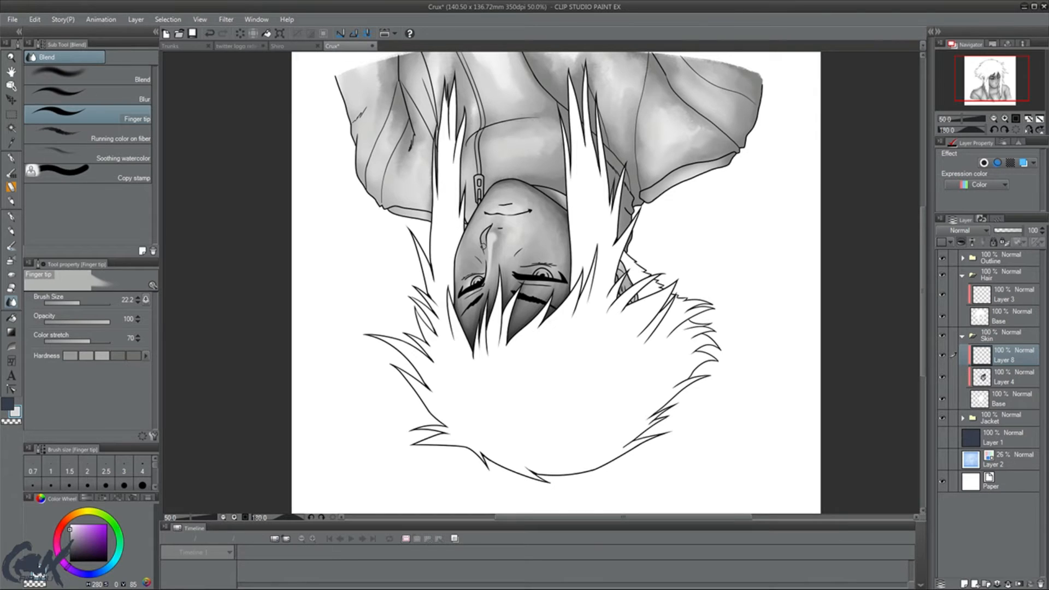
{"action": "scroll", "coordinate": [484, 247], "scroll_direction": "up", "scroll_amount": 5}
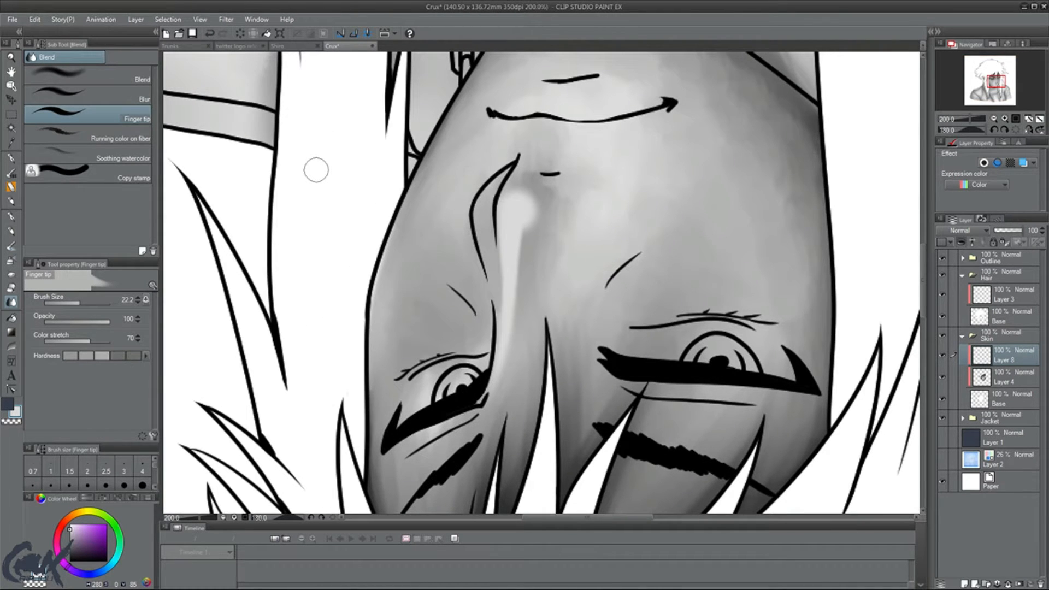
{"action": "left_click", "coordinate": [125, 96]}
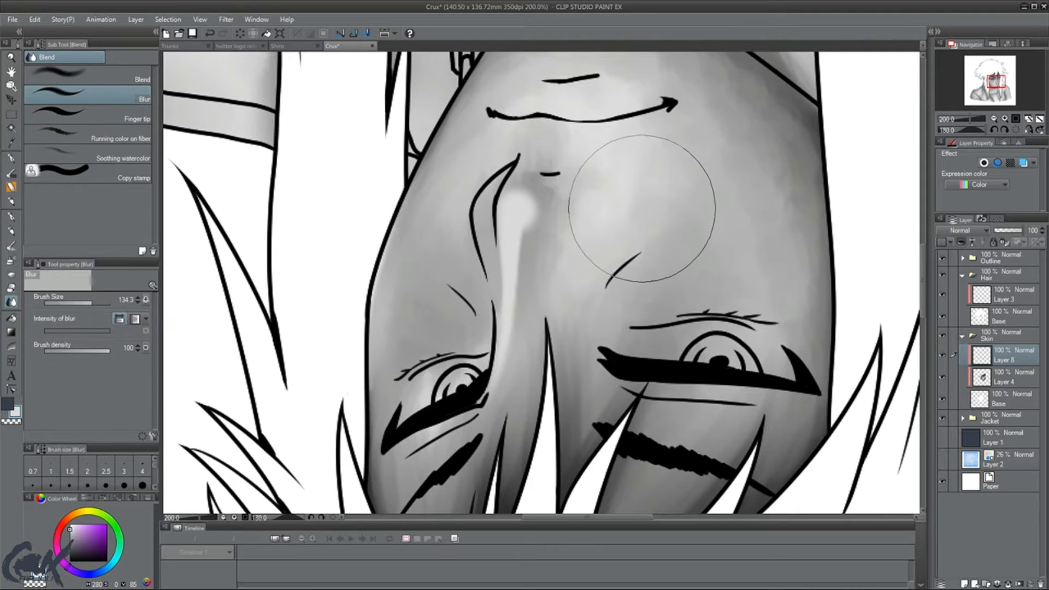
{"action": "left_click_drag", "start_coordinate": [95, 304], "coordinate": [86, 305]}
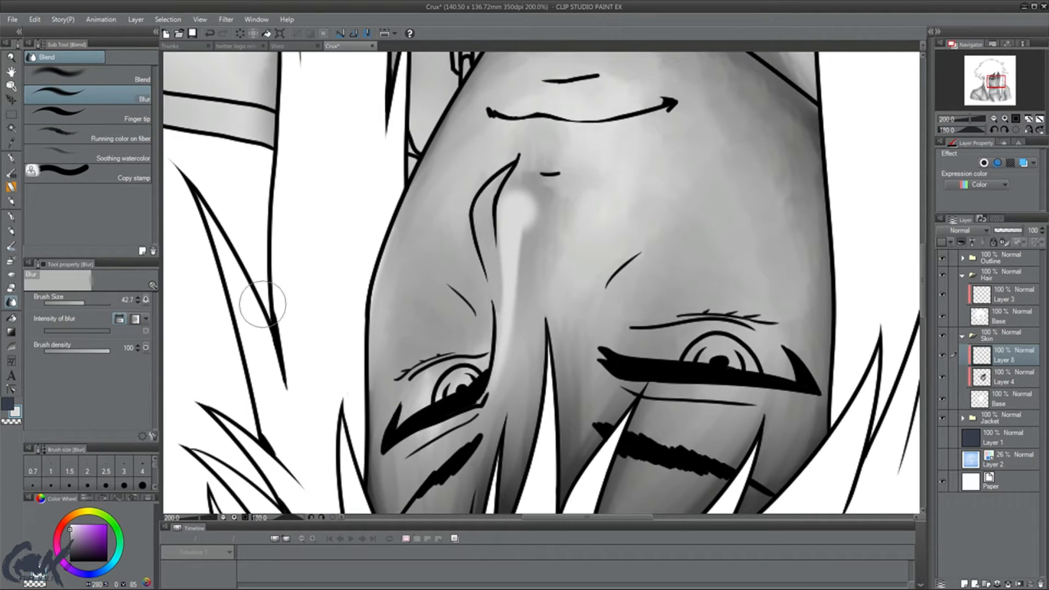
{"action": "mouse_move", "coordinate": [520, 231]}
{"action": "left_mouse_down"}
{"action": "mouse_move", "coordinate": [523, 315]}
{"action": "mouse_move", "coordinate": [528, 248]}
{"action": "mouse_move", "coordinate": [485, 448]}
{"action": "mouse_move", "coordinate": [513, 403]}
{"action": "mouse_move", "coordinate": [546, 245]}
{"action": "mouse_move", "coordinate": [507, 266]}
{"action": "mouse_move", "coordinate": [477, 216]}
{"action": "mouse_move", "coordinate": [489, 331]}
{"action": "left_mouse_up"}
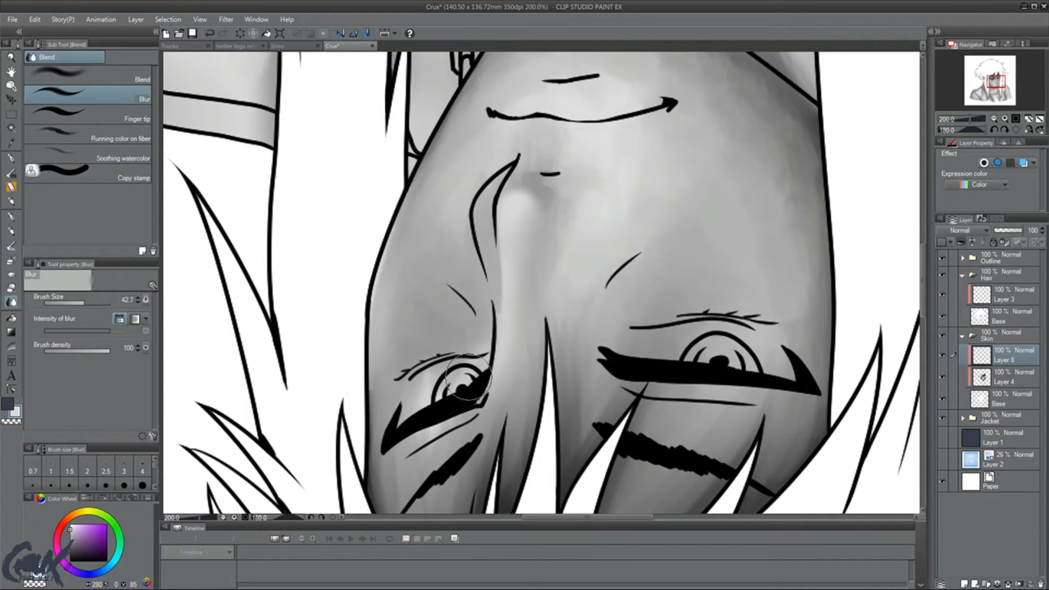
On Layer 4, airbrush soft dark grey shadows under the lower lip and at the mouth corners at size 28.4.
{"action": "key", "text": "ctrl+0"}
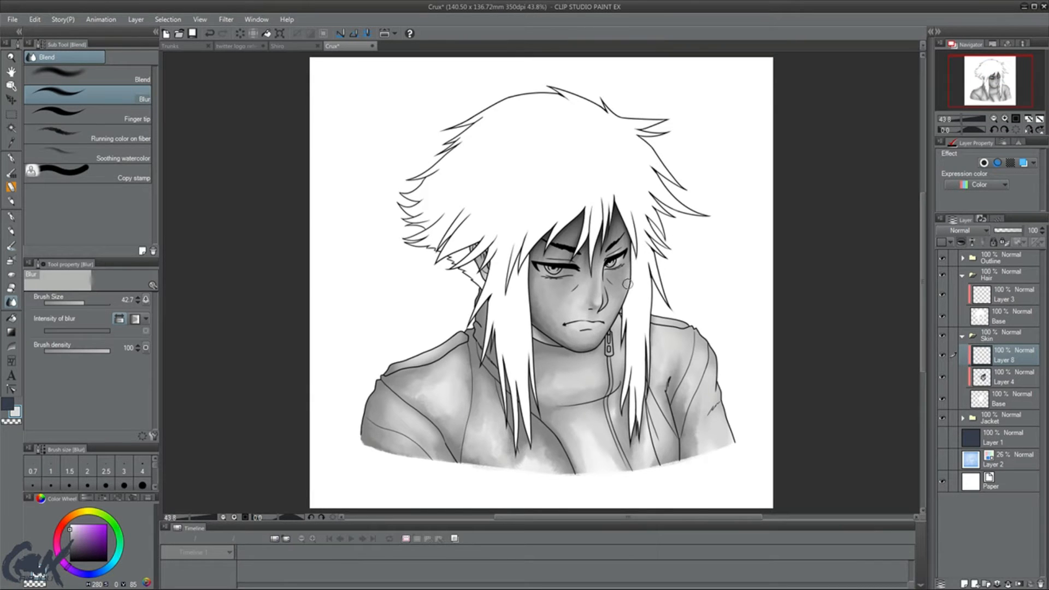
{"action": "scroll", "coordinate": [606, 313], "scroll_direction": "up", "scroll_amount": 5}
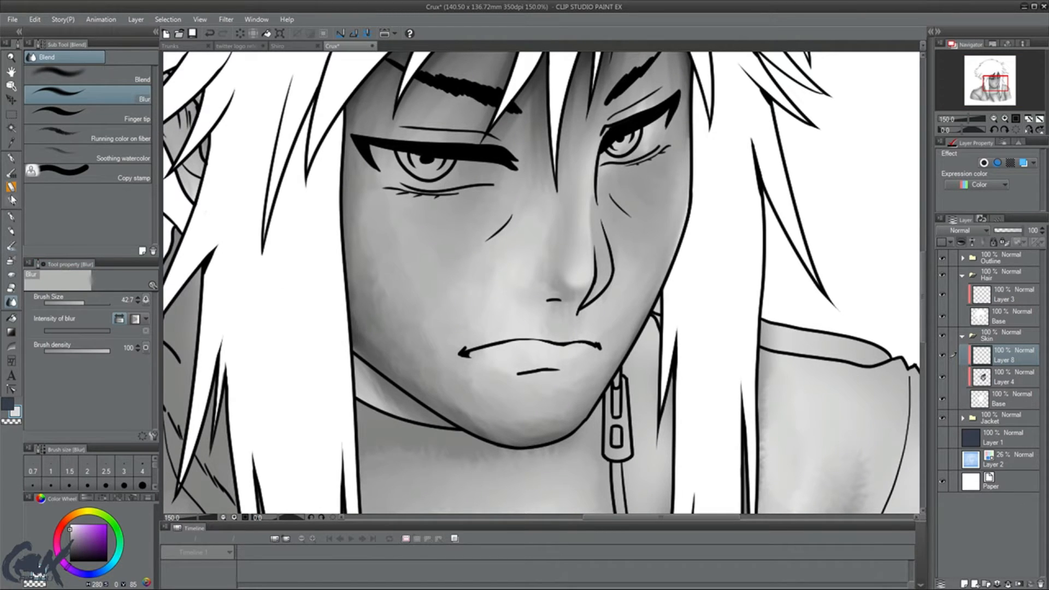
{"action": "left_click", "coordinate": [11, 261]}
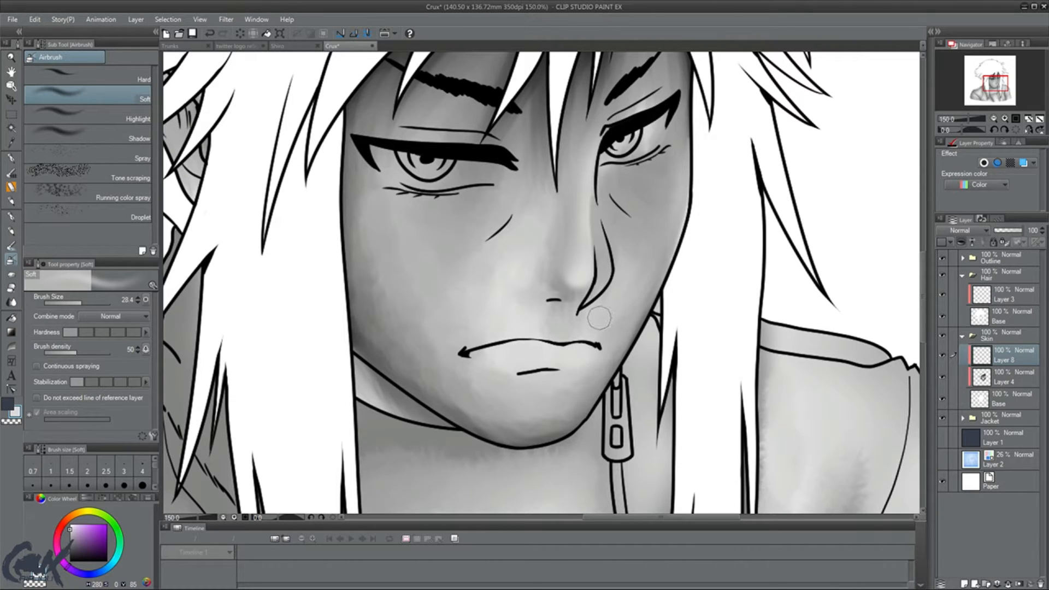
{"action": "key", "text": "ctrl+z"}
{"action": "key", "text": "x"}
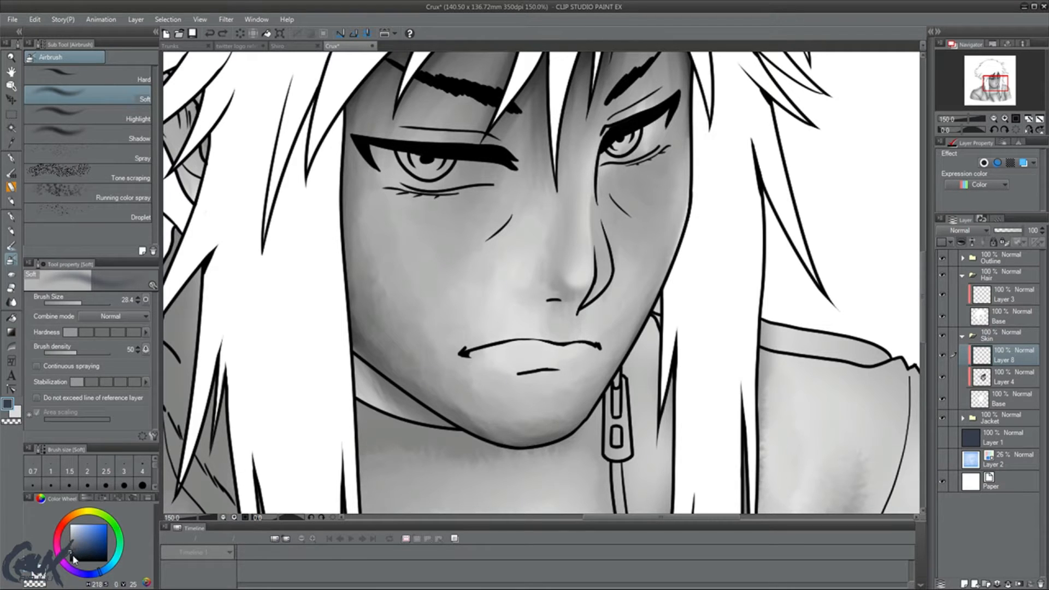
{"action": "left_click", "coordinate": [1008, 373]}
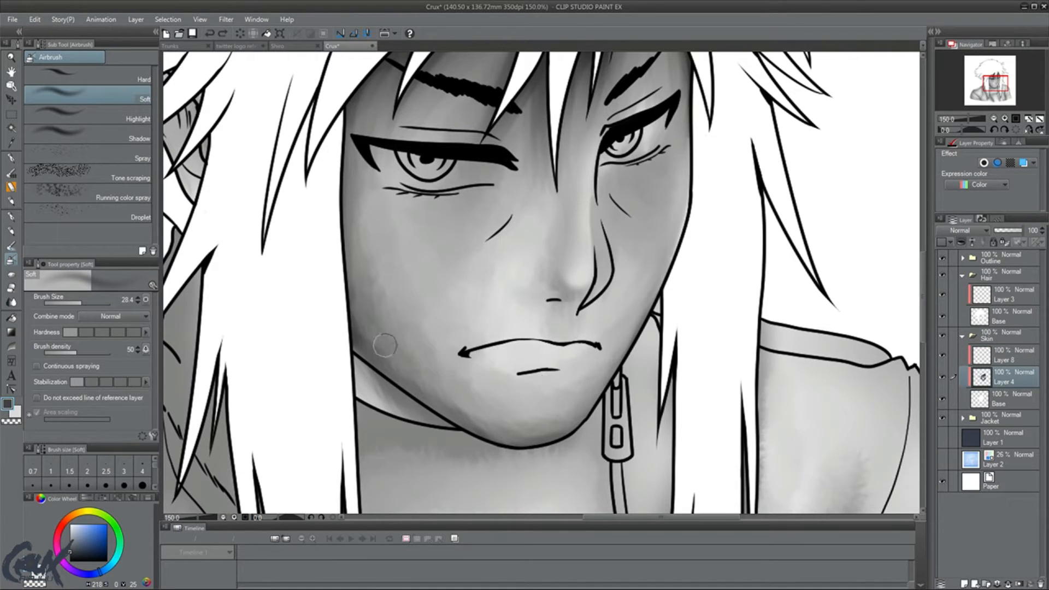
{"action": "mouse_move", "coordinate": [594, 339]}
{"action": "left_mouse_down"}
{"action": "mouse_move", "coordinate": [602, 359]}
{"action": "mouse_move", "coordinate": [551, 380]}
{"action": "mouse_move", "coordinate": [522, 384]}
{"action": "mouse_move", "coordinate": [579, 374]}
{"action": "mouse_move", "coordinate": [539, 377]}
{"action": "mouse_move", "coordinate": [593, 359]}
{"action": "mouse_move", "coordinate": [559, 375]}
{"action": "mouse_move", "coordinate": [599, 339]}
{"action": "mouse_move", "coordinate": [481, 354]}
{"action": "mouse_move", "coordinate": [491, 371]}
{"action": "mouse_move", "coordinate": [506, 369]}
{"action": "mouse_move", "coordinate": [485, 362]}
{"action": "mouse_move", "coordinate": [577, 368]}
{"action": "mouse_move", "coordinate": [616, 346]}
{"action": "left_mouse_up"}
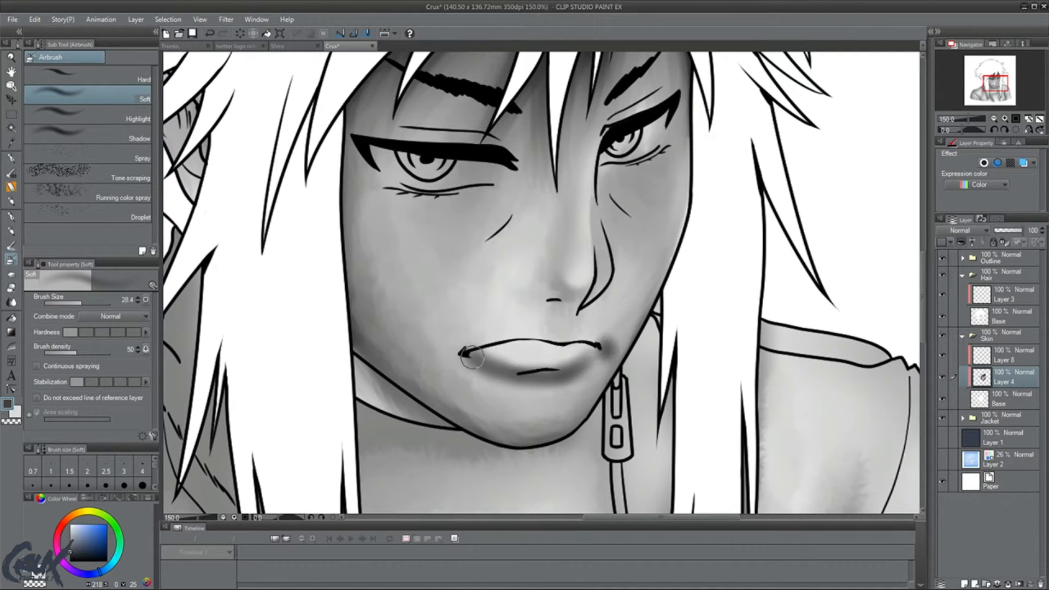
{"action": "mouse_move", "coordinate": [472, 358]}
{"action": "left_mouse_down"}
{"action": "mouse_move", "coordinate": [451, 353]}
{"action": "mouse_move", "coordinate": [474, 352]}
{"action": "left_mouse_up"}
{"action": "mouse_move", "coordinate": [550, 305]}
{"action": "left_mouse_down"}
{"action": "mouse_move", "coordinate": [581, 313]}
{"action": "mouse_move", "coordinate": [563, 310]}
{"action": "mouse_move", "coordinate": [604, 299]}
{"action": "mouse_move", "coordinate": [588, 305]}
{"action": "mouse_move", "coordinate": [610, 278]}
{"action": "mouse_move", "coordinate": [594, 301]}
{"action": "mouse_move", "coordinate": [608, 253]}
{"action": "mouse_move", "coordinate": [598, 287]}
{"action": "mouse_move", "coordinate": [610, 126]}
{"action": "mouse_move", "coordinate": [590, 181]}
{"action": "mouse_move", "coordinate": [617, 209]}
{"action": "mouse_move", "coordinate": [608, 195]}
{"action": "mouse_move", "coordinate": [621, 269]}
{"action": "mouse_move", "coordinate": [610, 305]}
{"action": "mouse_move", "coordinate": [567, 321]}
{"action": "mouse_move", "coordinate": [532, 309]}
{"action": "mouse_move", "coordinate": [588, 325]}
{"action": "mouse_move", "coordinate": [614, 361]}
{"action": "mouse_move", "coordinate": [605, 333]}
{"action": "mouse_move", "coordinate": [621, 361]}
{"action": "mouse_move", "coordinate": [496, 383]}
{"action": "mouse_move", "coordinate": [443, 361]}
{"action": "mouse_move", "coordinate": [439, 348]}
{"action": "mouse_move", "coordinate": [452, 334]}
{"action": "mouse_move", "coordinate": [523, 363]}
{"action": "mouse_move", "coordinate": [575, 351]}
{"action": "mouse_move", "coordinate": [544, 361]}
{"action": "mouse_move", "coordinate": [462, 342]}
{"action": "mouse_move", "coordinate": [522, 351]}
{"action": "mouse_move", "coordinate": [534, 366]}
{"action": "mouse_move", "coordinate": [511, 372]}
{"action": "mouse_move", "coordinate": [519, 376]}
{"action": "mouse_move", "coordinate": [577, 373]}
{"action": "mouse_move", "coordinate": [619, 345]}
{"action": "mouse_move", "coordinate": [485, 358]}
{"action": "mouse_move", "coordinate": [440, 345]}
{"action": "left_mouse_up"}
{"action": "key", "text": "j"}
Airbrush a thin dark shadow along the mouth line at size 11.5 with the canvas rotated sideways.
{"action": "key", "text": "ctrl+0"}
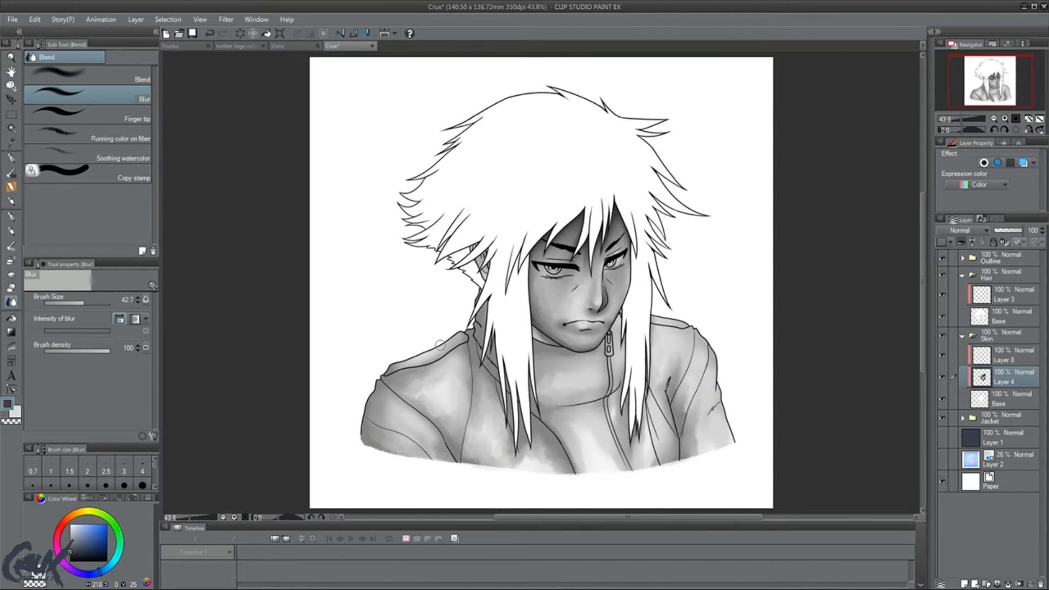
{"action": "key", "text": "^"}
{"action": "key", "text": "^"}
{"action": "key", "text": "^"}
{"action": "key", "text": "^"}
{"action": "key", "text": "^"}
{"action": "key", "text": "^"}
{"action": "key", "text": "^"}
{"action": "key", "text": "^"}
{"action": "key", "text": "^"}
{"action": "key", "text": "^"}
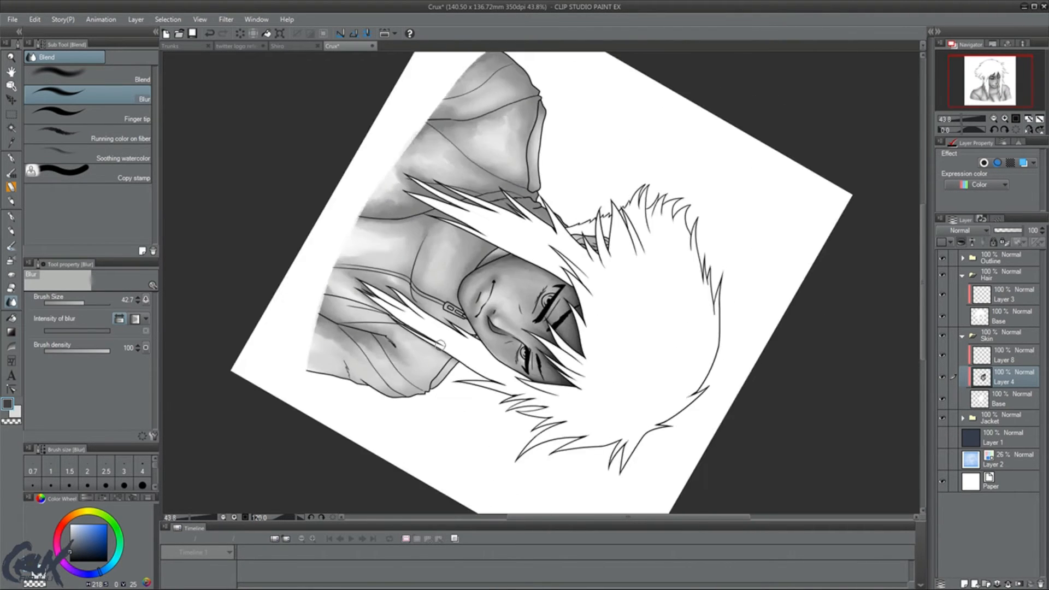
{"action": "key", "text": "^"}
{"action": "key", "text": "^"}
{"action": "key", "text": "^"}
{"action": "key", "text": "^"}
{"action": "key", "text": "^"}
{"action": "key", "text": "^"}
{"action": "key", "text": "^"}
{"action": "key", "text": "^"}
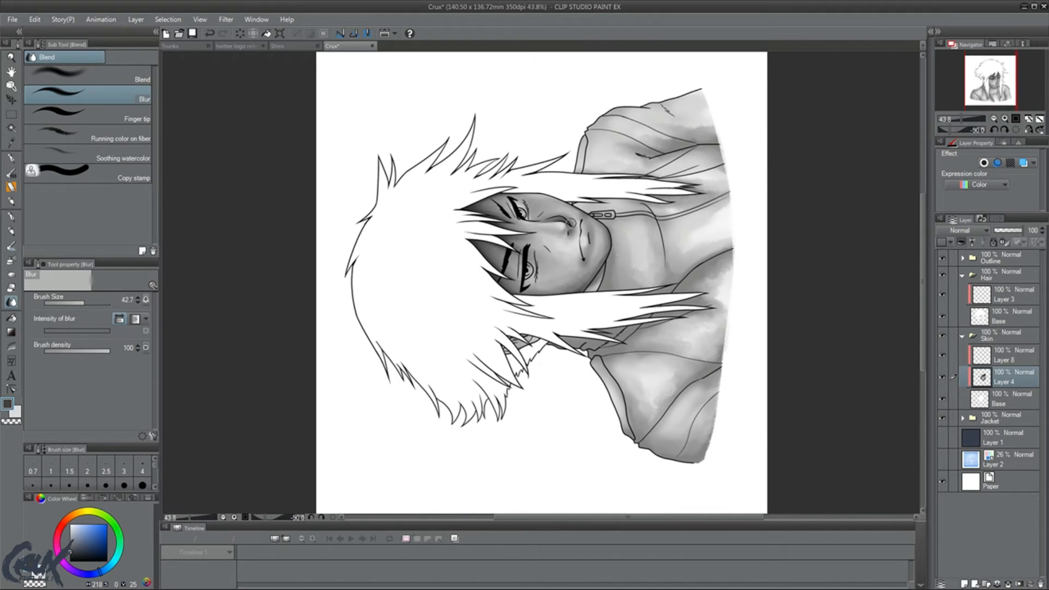
{"action": "scroll", "coordinate": [569, 224], "scroll_direction": "up", "scroll_amount": 4}
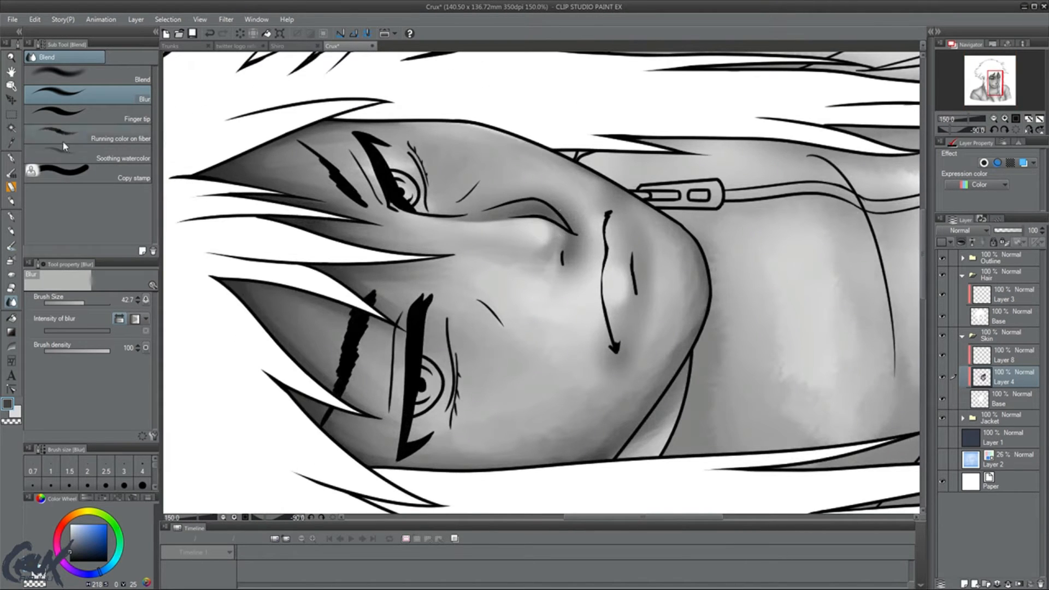
{"action": "left_click", "coordinate": [13, 261]}
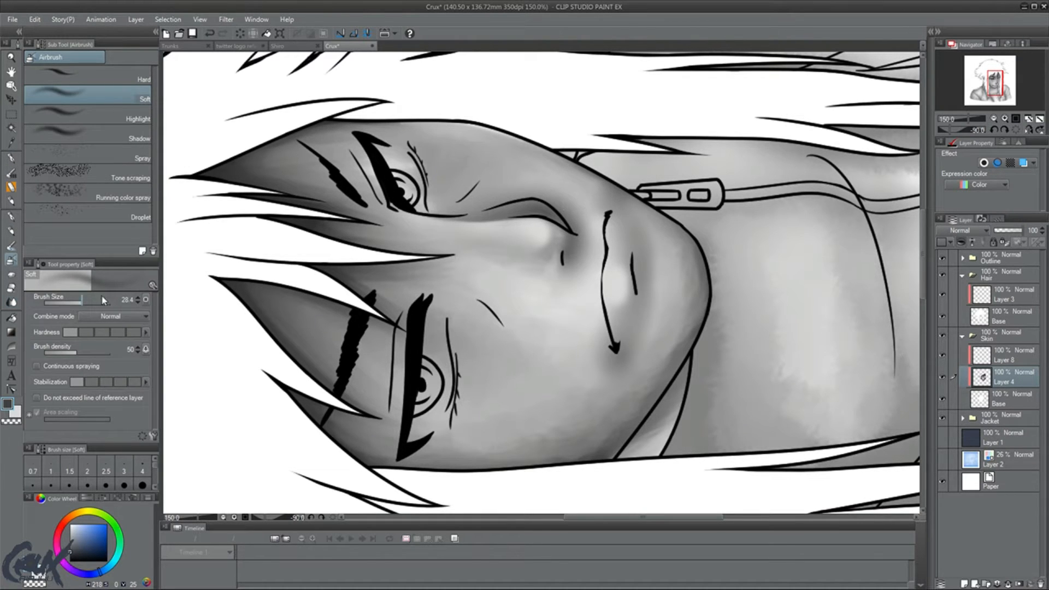
{"action": "left_click_drag", "start_coordinate": [83, 303], "coordinate": [88, 307]}
{"action": "left_click_drag", "start_coordinate": [607, 221], "coordinate": [608, 329]}
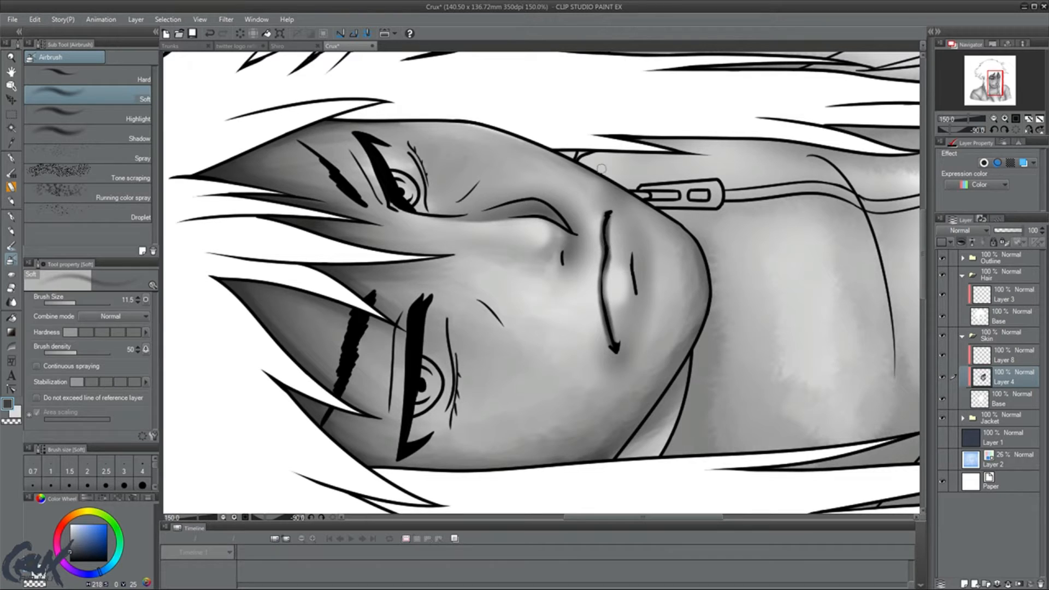
Blend the dark shadow along the mouth line and upper lip with Soothing watercolor at size 20.4.
{"action": "key", "text": "j"}
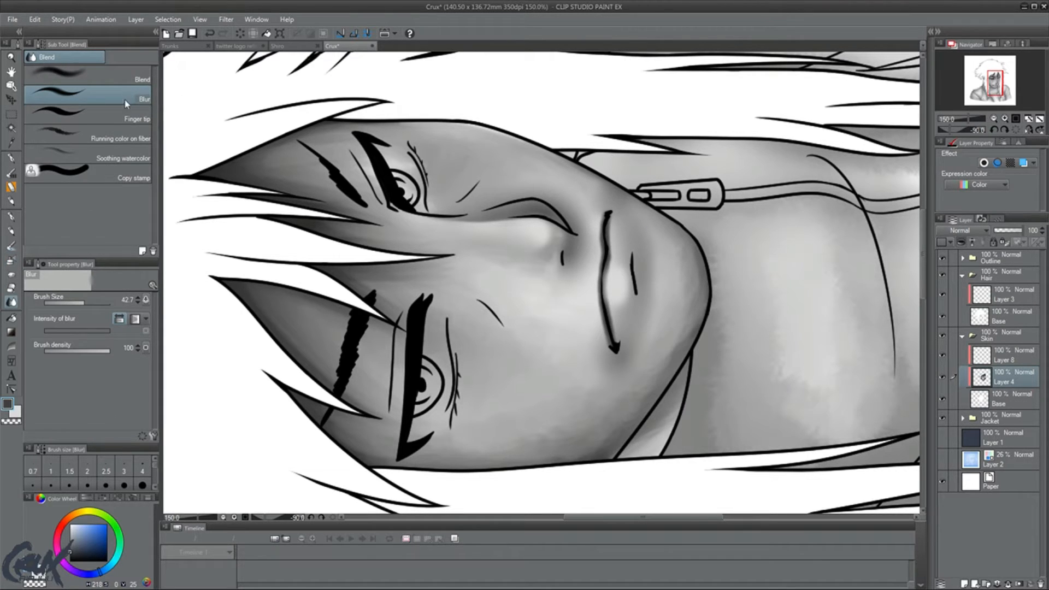
{"action": "left_click", "coordinate": [122, 153]}
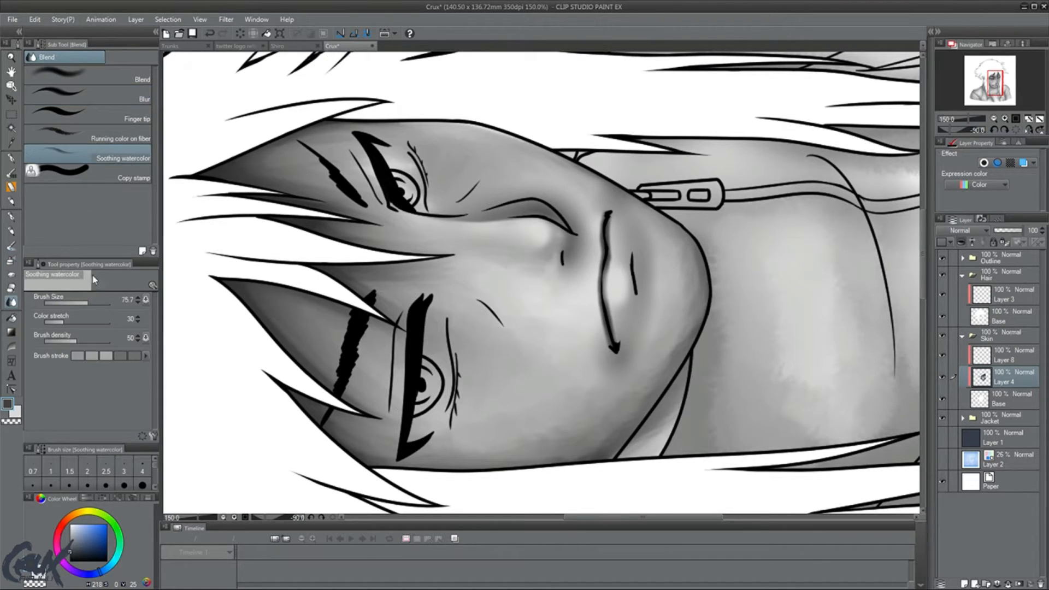
{"action": "left_click_drag", "start_coordinate": [94, 305], "coordinate": [78, 306]}
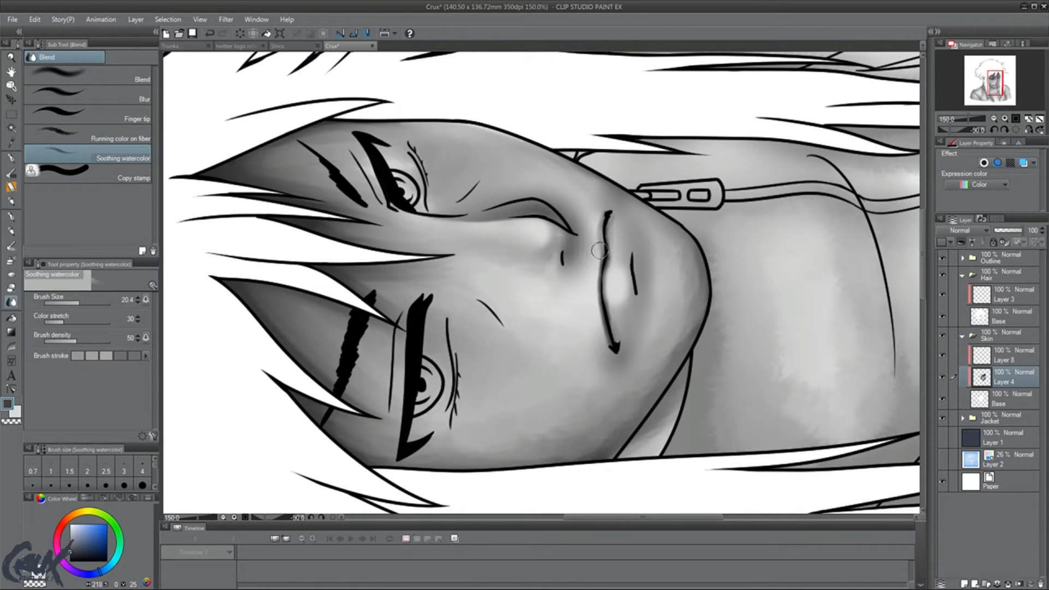
{"action": "mouse_move", "coordinate": [601, 257]}
{"action": "left_mouse_down"}
{"action": "mouse_move", "coordinate": [610, 338]}
{"action": "mouse_move", "coordinate": [602, 333]}
{"action": "left_mouse_up"}
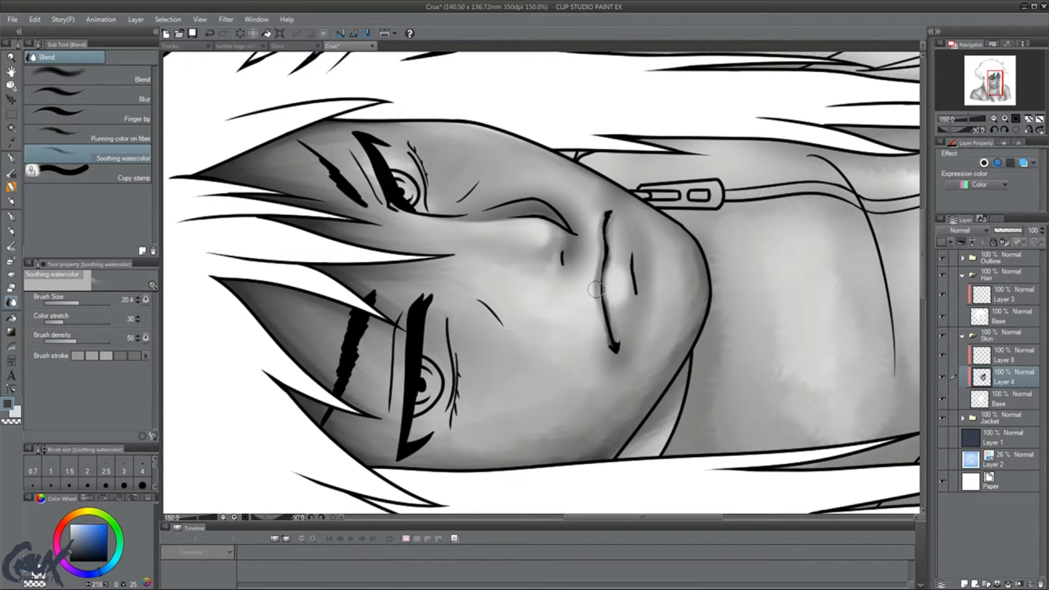
{"action": "left_click_drag", "start_coordinate": [596, 289], "coordinate": [603, 328]}
{"action": "left_click_drag", "start_coordinate": [601, 261], "coordinate": [600, 239]}
Airbrush soft dark shadows under the inner corners of both eyes, over the cheek creases, at size 33.4.
{"action": "key", "text": "ctrl+0"}
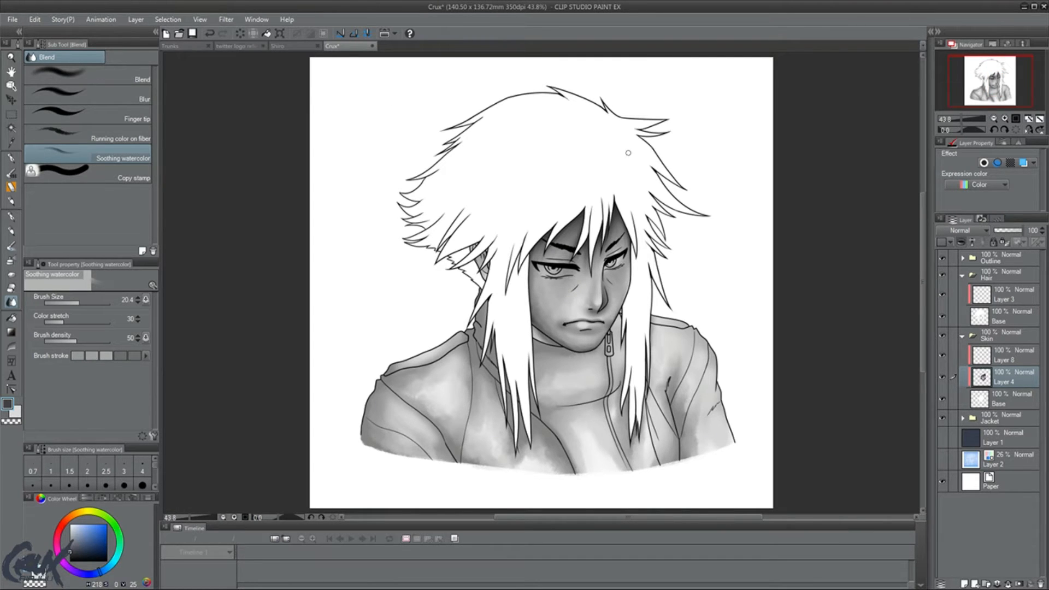
{"action": "scroll", "coordinate": [599, 298], "scroll_direction": "up", "scroll_amount": 3}
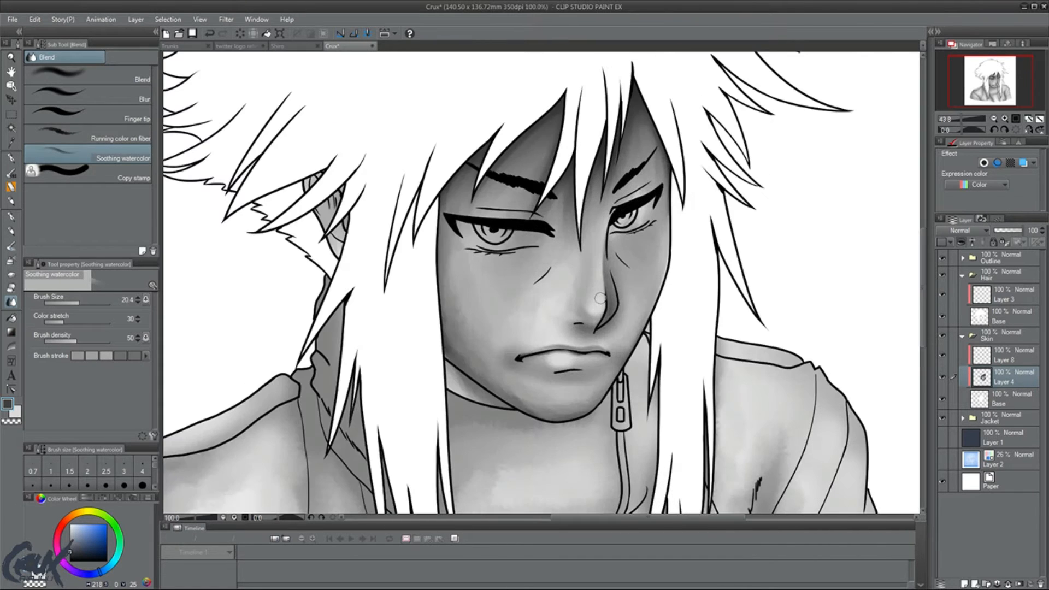
{"action": "left_click", "coordinate": [11, 260]}
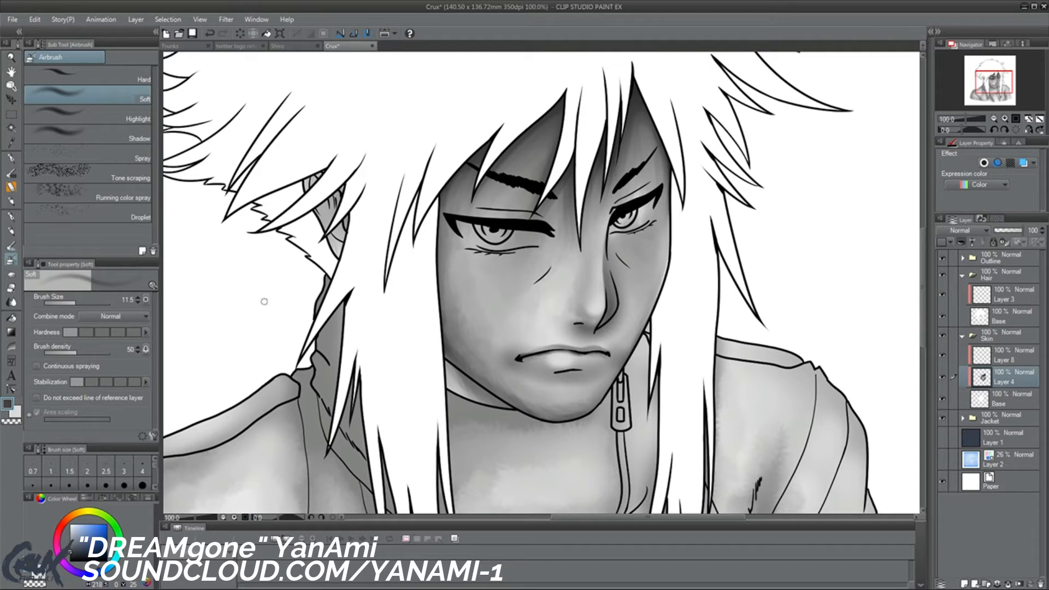
{"action": "left_click", "coordinate": [81, 303]}
{"action": "left_click_drag", "start_coordinate": [547, 265], "coordinate": [528, 292]}
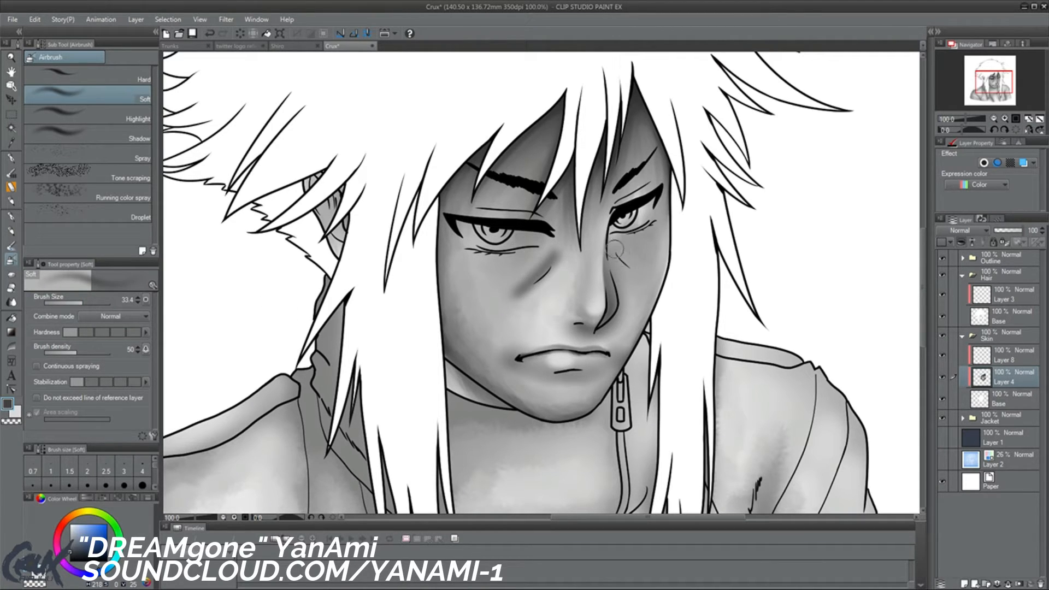
{"action": "left_click_drag", "start_coordinate": [618, 248], "coordinate": [641, 281]}
Smooth the shadows under both eyes into the cheeks with the Blend tool at size 105.0.
{"action": "key", "text": "j"}
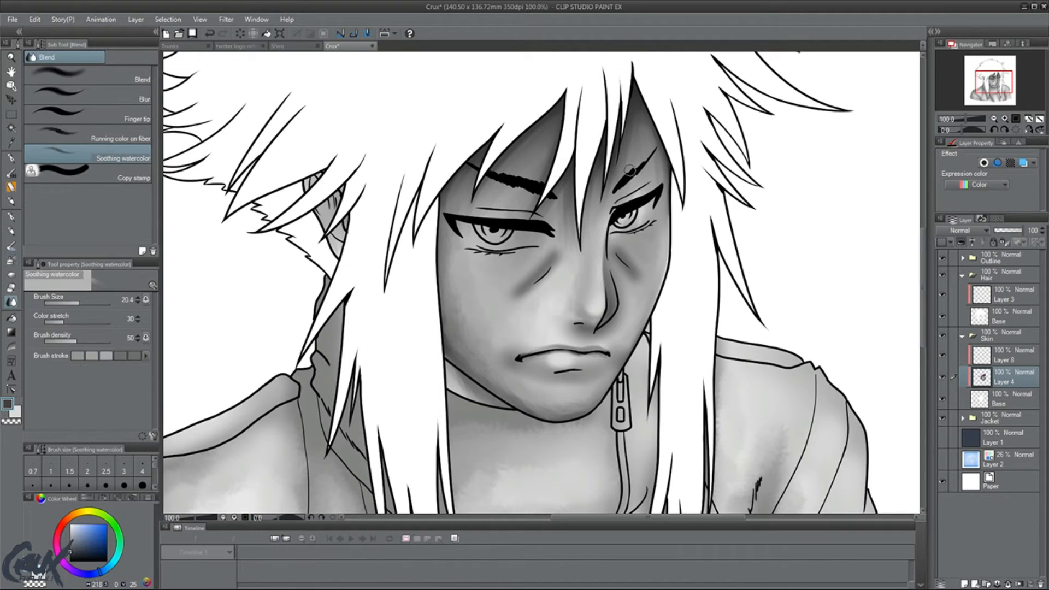
{"action": "left_click", "coordinate": [138, 97]}
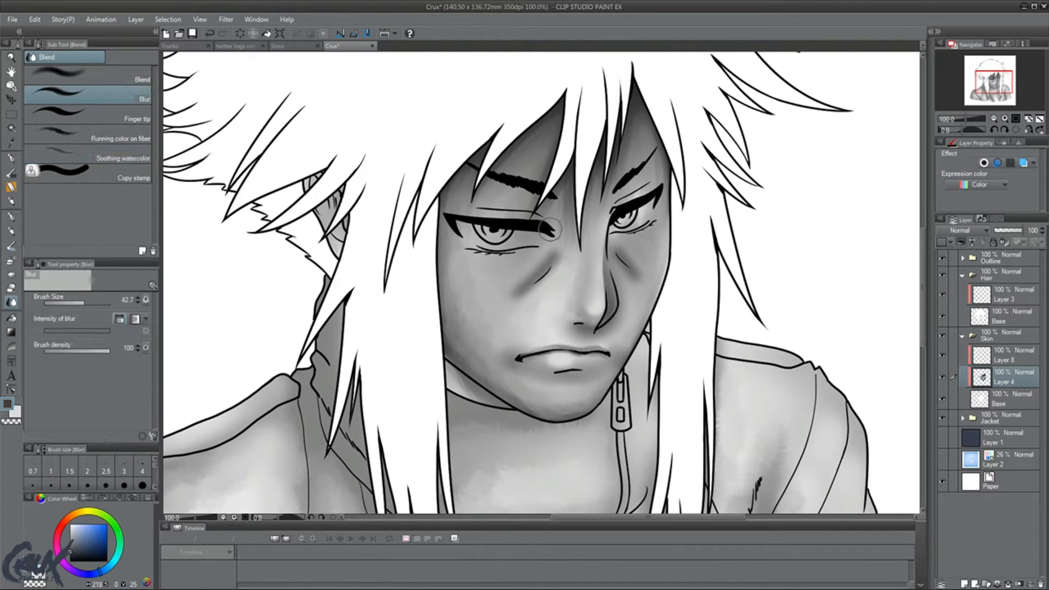
{"action": "left_click", "coordinate": [135, 78]}
{"action": "mouse_move", "coordinate": [573, 245]}
{"action": "left_mouse_down"}
{"action": "mouse_move", "coordinate": [550, 262]}
{"action": "mouse_move", "coordinate": [557, 243]}
{"action": "mouse_move", "coordinate": [508, 281]}
{"action": "mouse_move", "coordinate": [545, 250]}
{"action": "mouse_move", "coordinate": [518, 278]}
{"action": "mouse_move", "coordinate": [541, 280]}
{"action": "left_mouse_up"}
{"action": "mouse_move", "coordinate": [638, 229]}
{"action": "left_mouse_down"}
{"action": "mouse_move", "coordinate": [651, 270]}
{"action": "mouse_move", "coordinate": [667, 257]}
{"action": "left_mouse_up"}
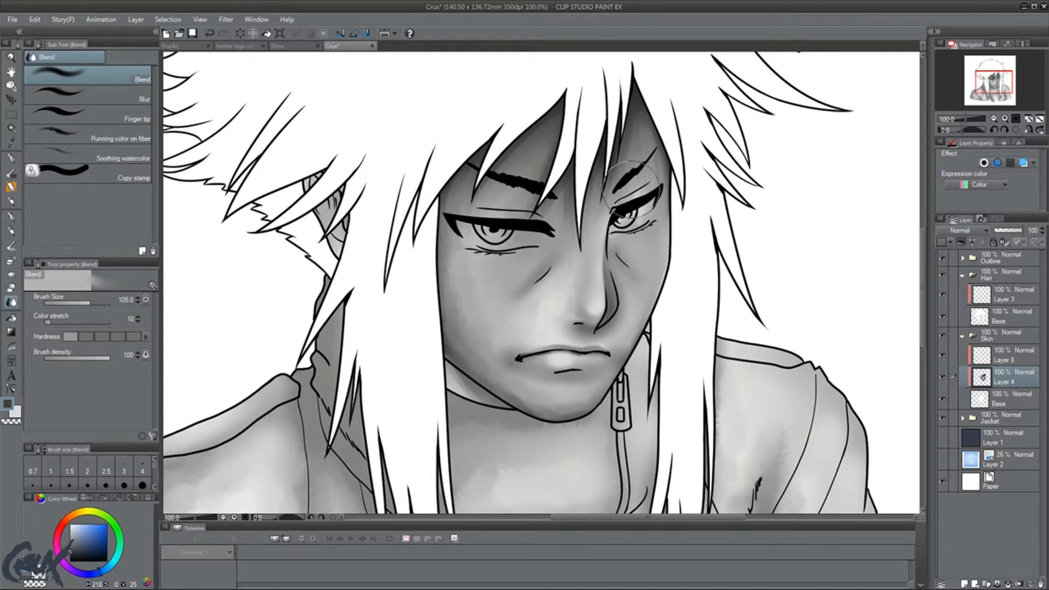
With the canvas turned upside down, airbrush a broad soft shadow along the cheek edge and ear beside the hair at size 123.7.
{"action": "key", "text": "ctrl+0"}
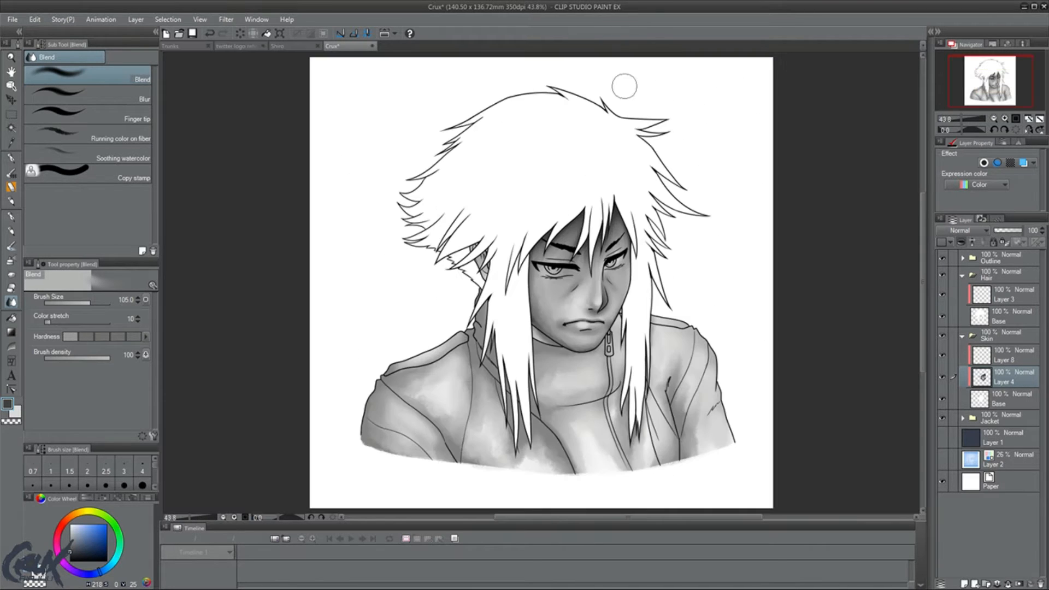
{"action": "key", "text": "asciicircum"}
{"action": "key", "text": "asciicircum"}
{"action": "key", "text": "asciicircum"}
{"action": "key", "text": "asciicircum"}
{"action": "key", "text": "asciicircum"}
{"action": "key", "text": "asciicircum"}
{"action": "key", "text": "asciicircum"}
{"action": "key", "text": "asciicircum"}
{"action": "key", "text": "asciicircum"}
{"action": "key", "text": "asciicircum"}
{"action": "key", "text": "asciicircum"}
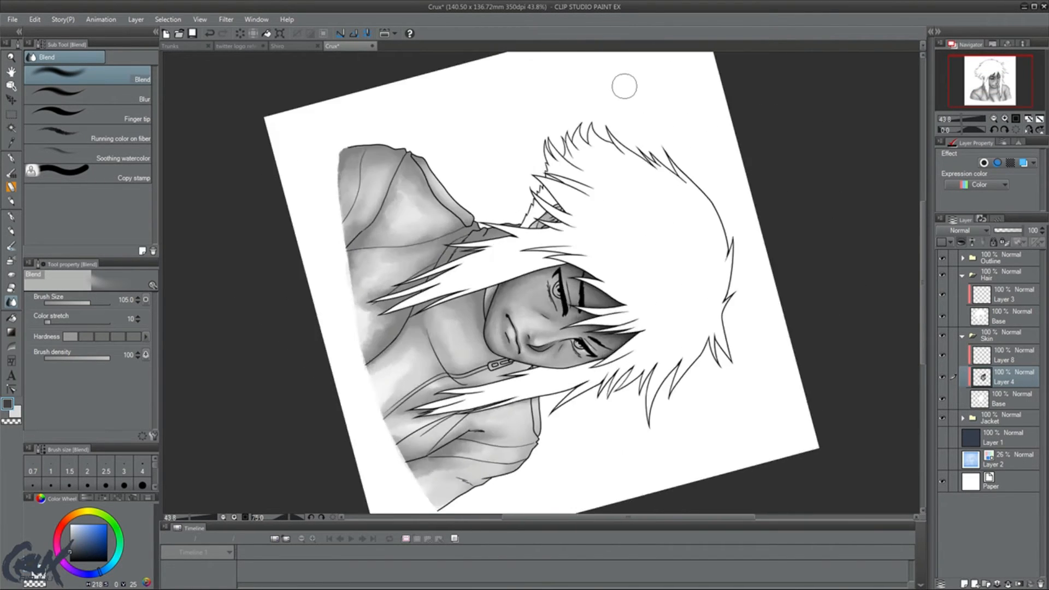
{"action": "key", "text": "asciicircum"}
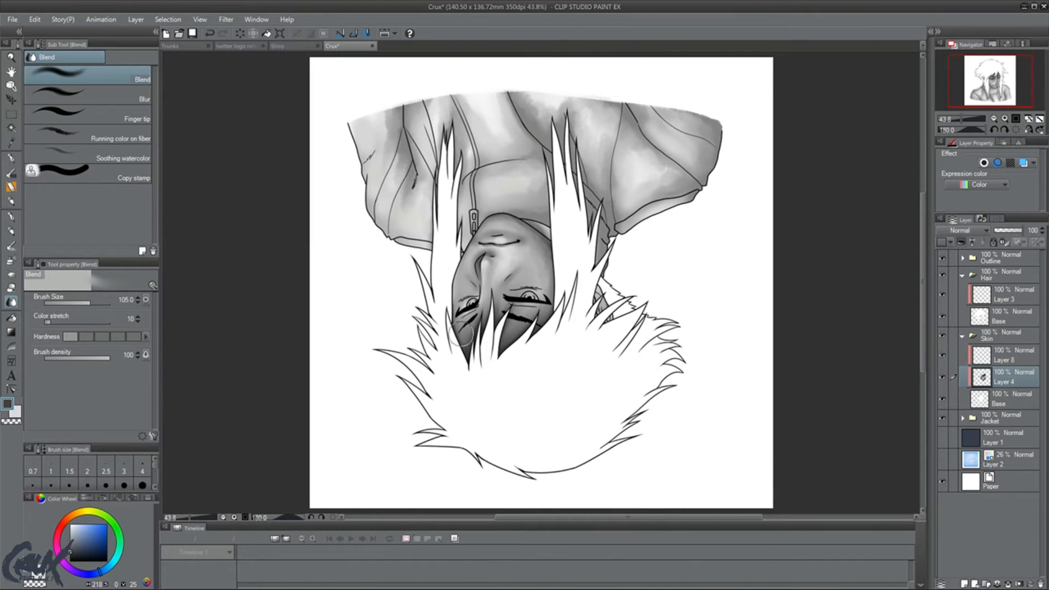
{"action": "scroll", "coordinate": [453, 340], "scroll_direction": "up", "scroll_amount": 2}
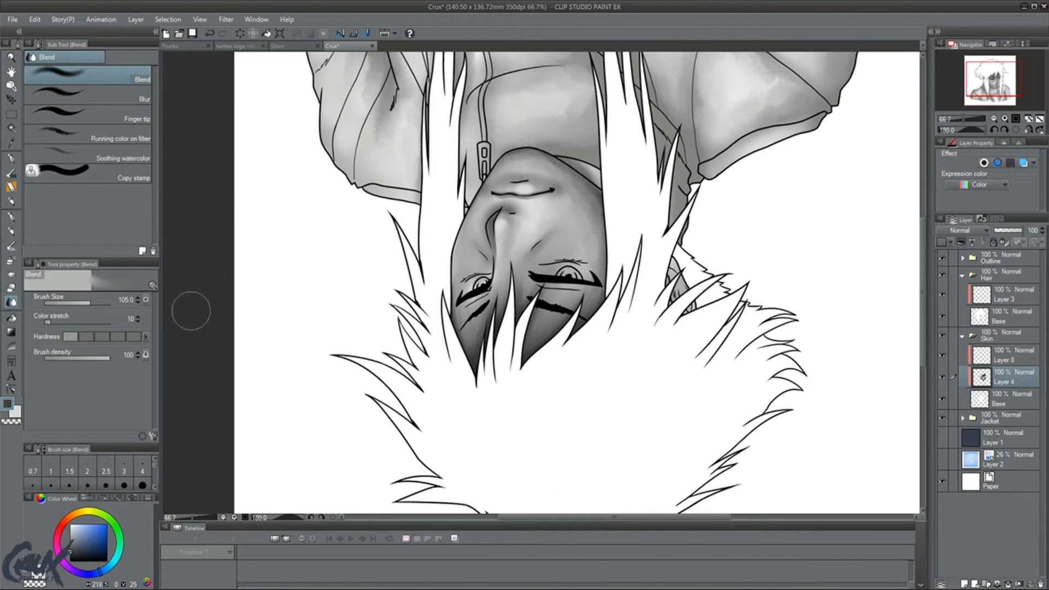
{"action": "left_click", "coordinate": [10, 262]}
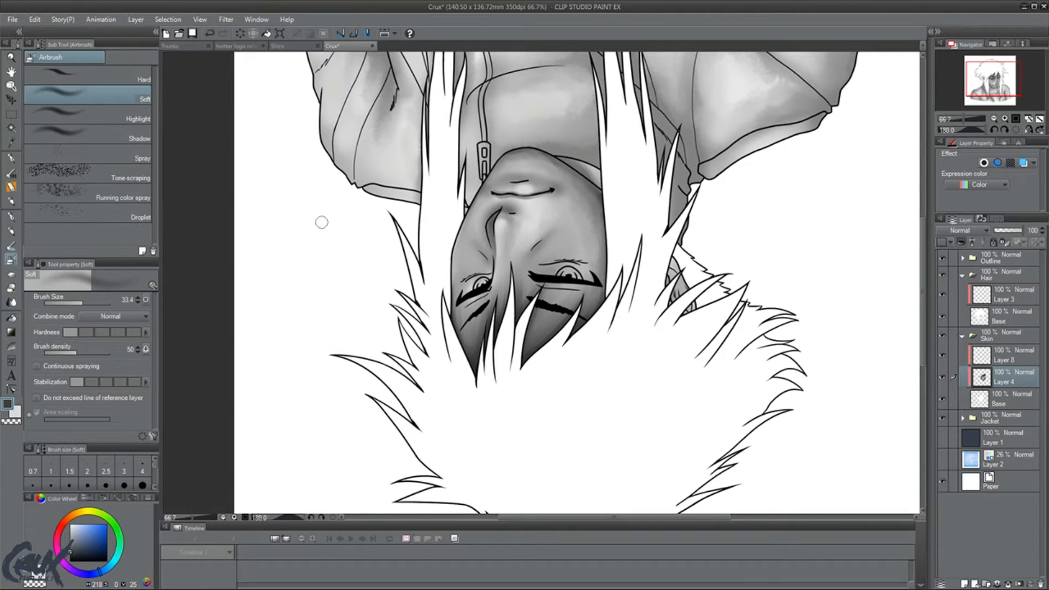
{"action": "left_click_drag", "start_coordinate": [84, 304], "coordinate": [94, 304]}
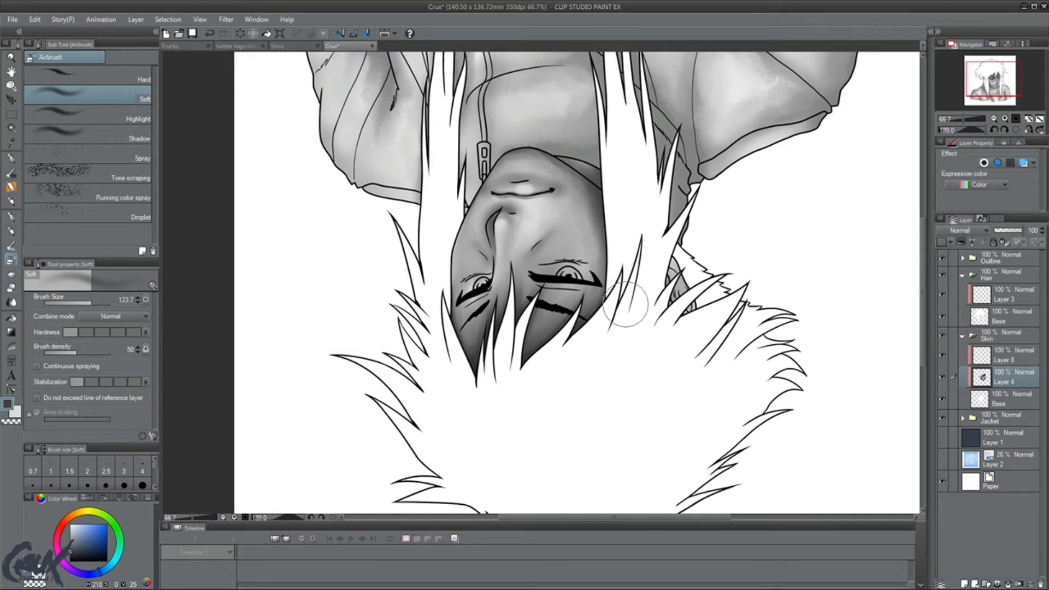
{"action": "left_click_drag", "start_coordinate": [621, 211], "coordinate": [611, 355]}
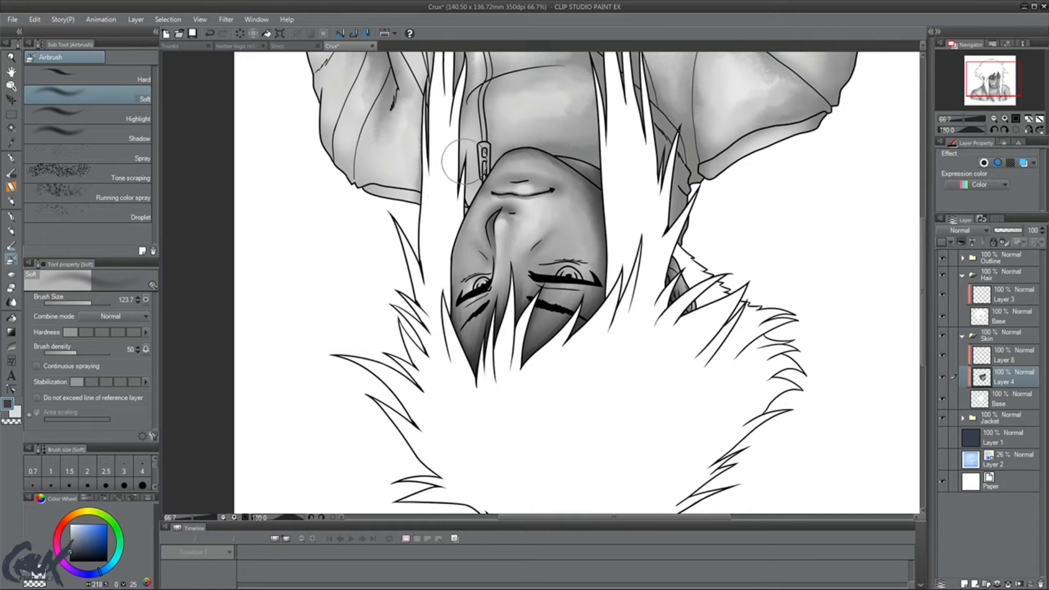
Collapse the Skin folder and make Layer 3 in the Hair folder the active layer.
{"action": "key", "text": "ctrl+0"}
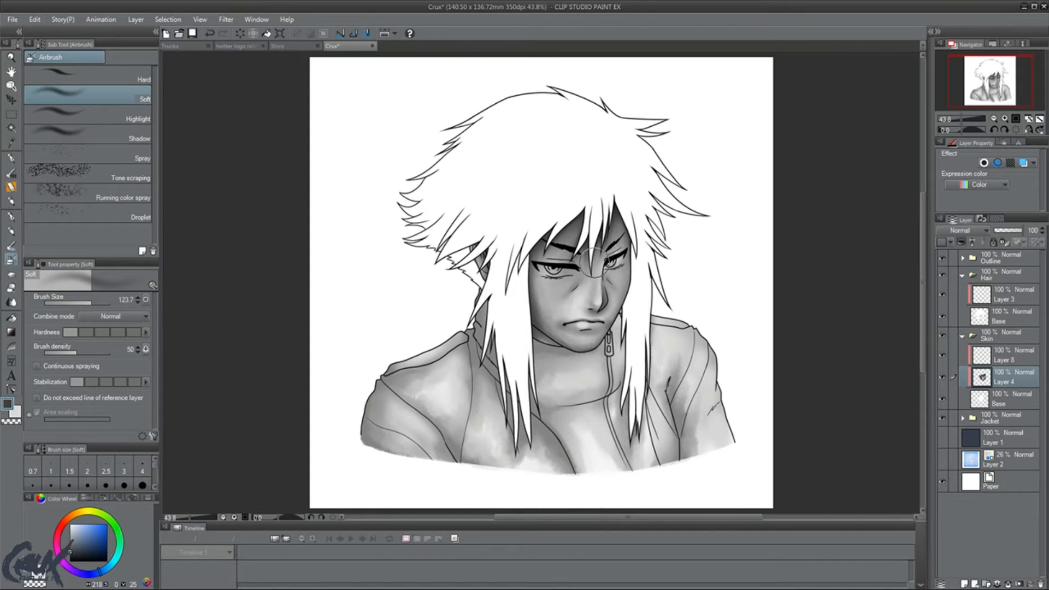
{"action": "scroll", "coordinate": [594, 261], "scroll_direction": "up", "scroll_amount": 4}
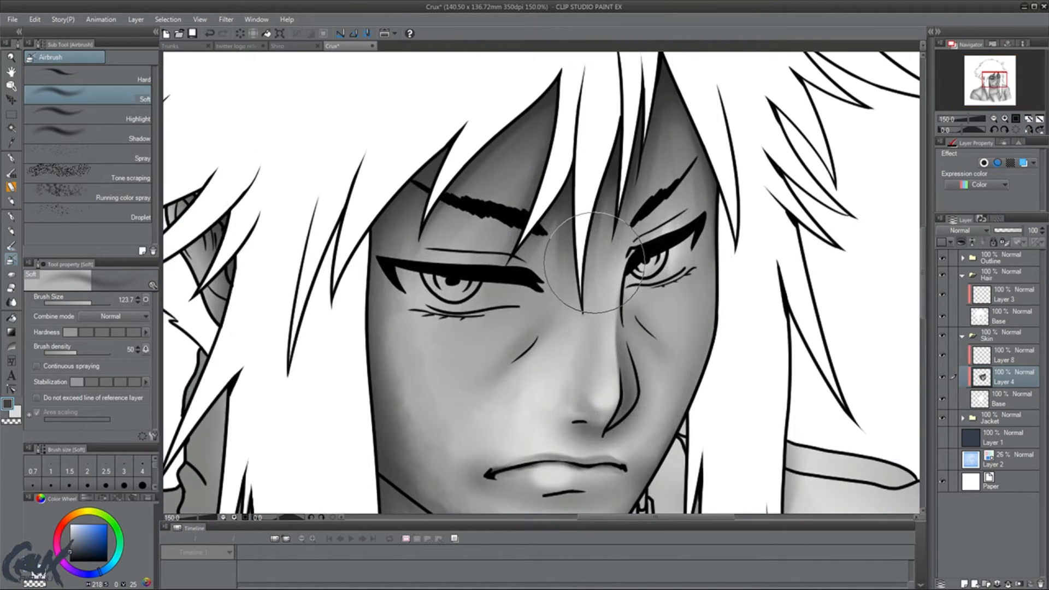
{"action": "scroll", "coordinate": [595, 263], "scroll_direction": "down", "scroll_amount": 4}
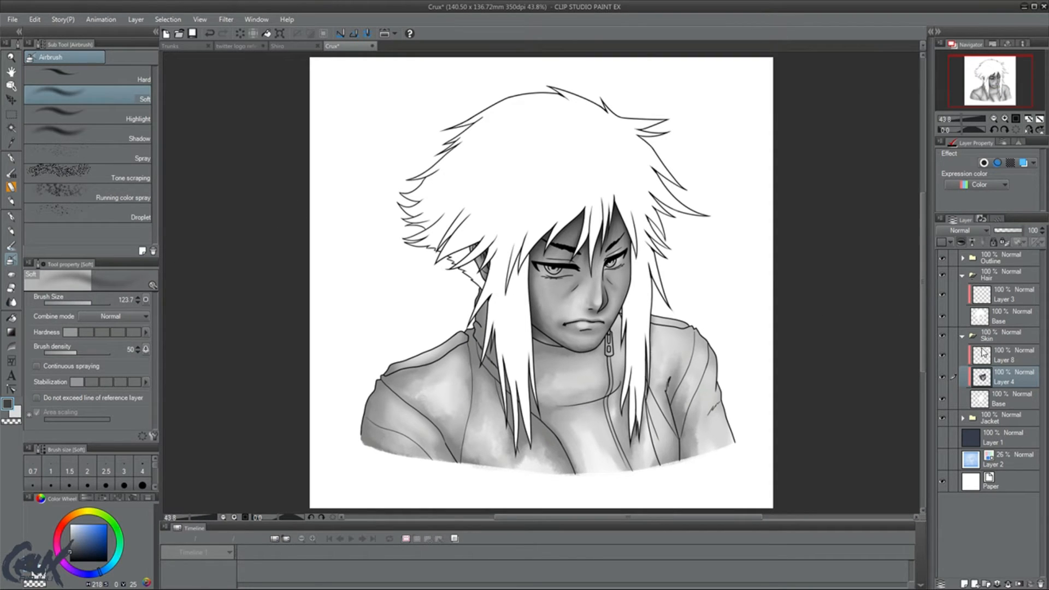
{"action": "left_click", "coordinate": [963, 336]}
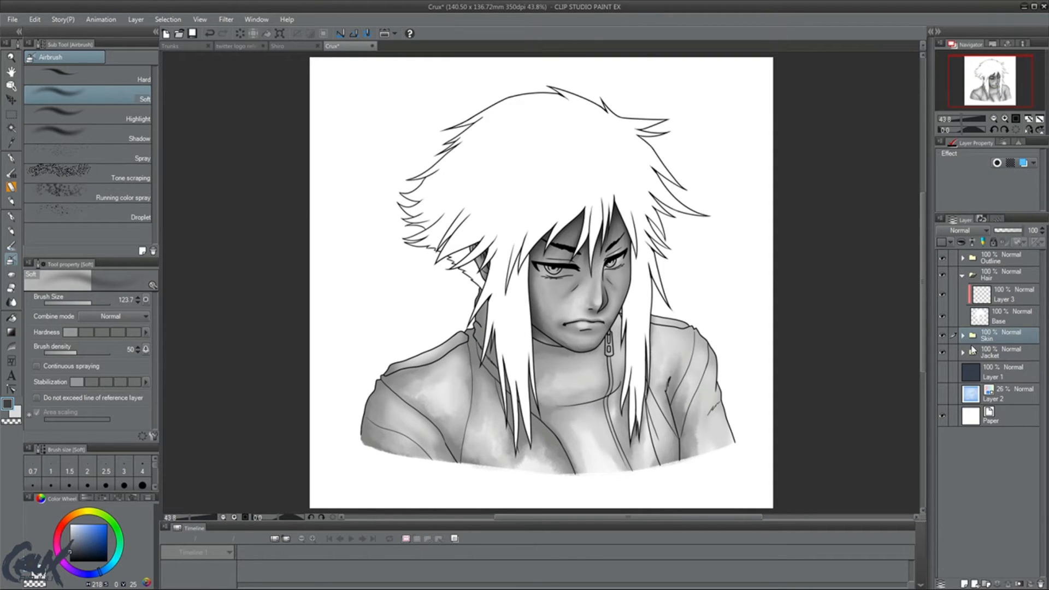
{"action": "left_click", "coordinate": [1008, 324]}
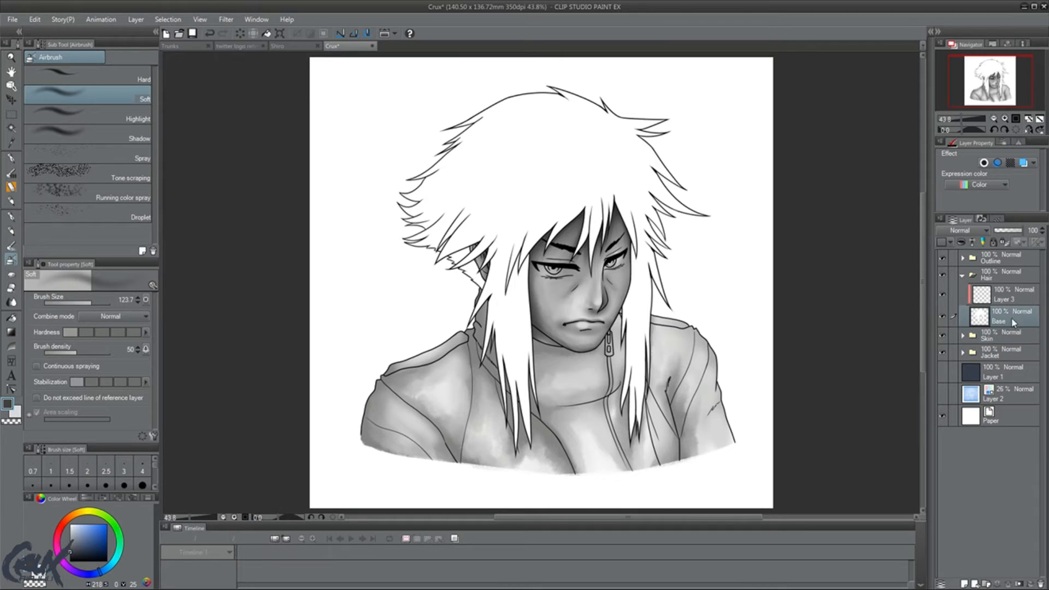
{"action": "left_click", "coordinate": [1010, 303]}
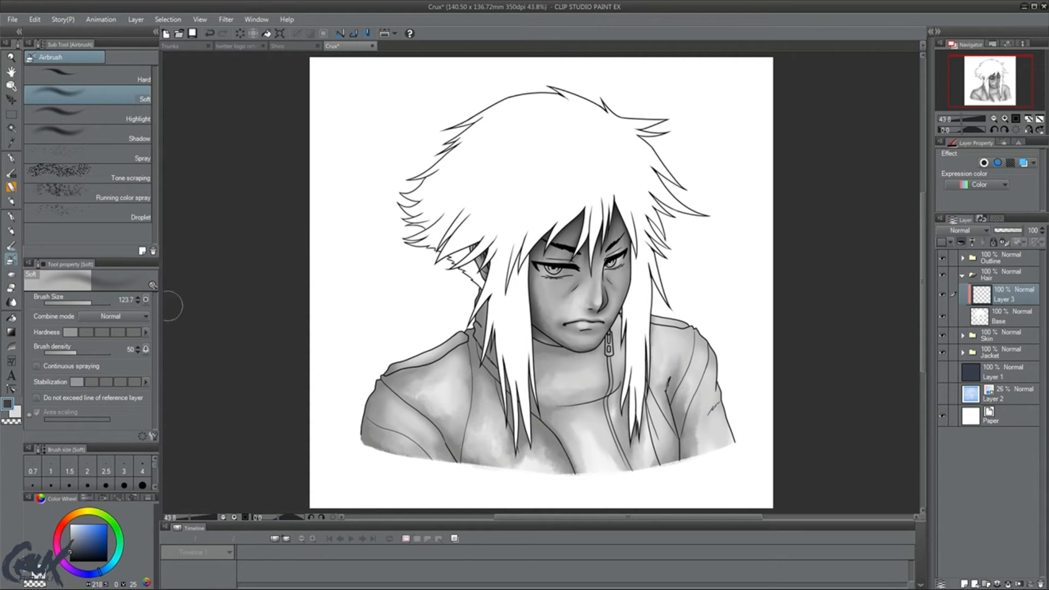
Airbrush dark grey shading over the hair's lower side tufts and around the face at size 280.5.
{"action": "left_click_drag", "start_coordinate": [91, 303], "coordinate": [96, 302]}
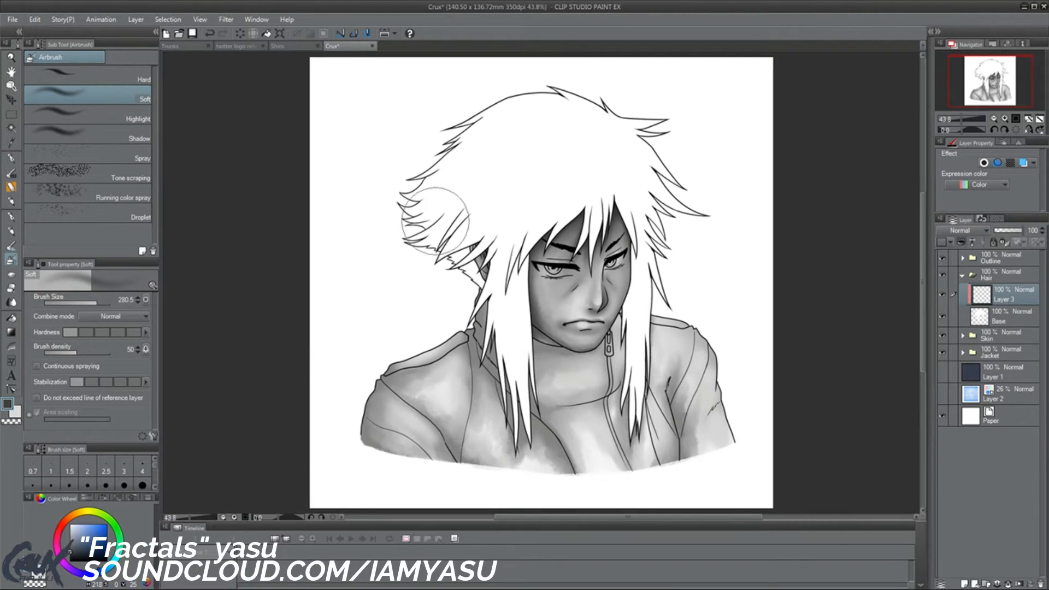
{"action": "left_click_drag", "start_coordinate": [396, 188], "coordinate": [492, 223]}
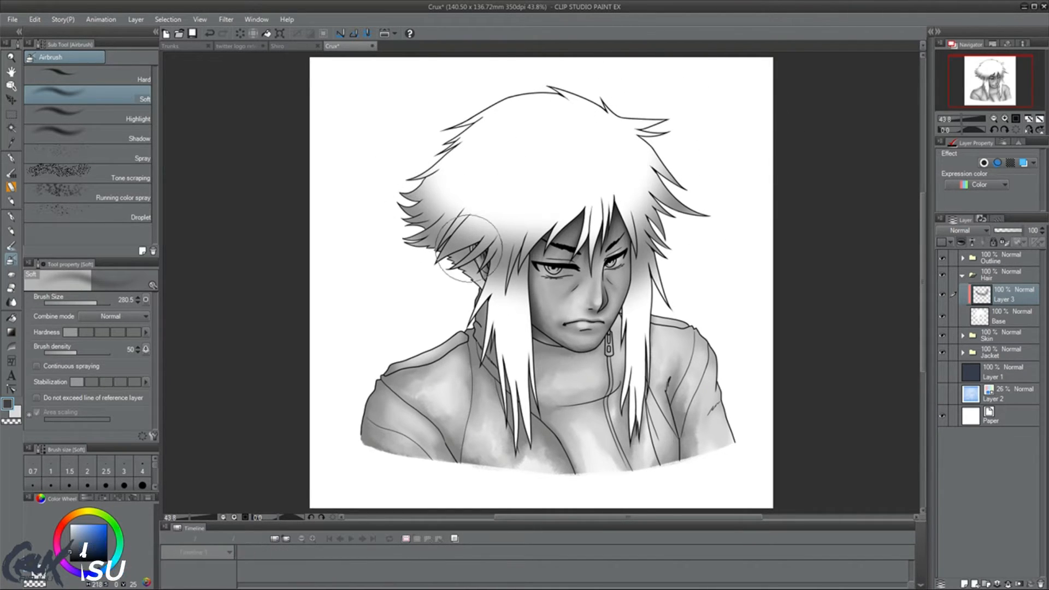
{"action": "mouse_move", "coordinate": [407, 208]}
{"action": "left_mouse_down"}
{"action": "mouse_move", "coordinate": [458, 250]}
{"action": "mouse_move", "coordinate": [541, 252]}
{"action": "left_mouse_up"}
{"action": "left_click_drag", "start_coordinate": [697, 196], "coordinate": [644, 262]}
{"action": "mouse_move", "coordinate": [469, 176]}
{"action": "left_mouse_down"}
{"action": "mouse_move", "coordinate": [403, 183]}
{"action": "mouse_move", "coordinate": [399, 206]}
{"action": "mouse_move", "coordinate": [481, 284]}
{"action": "left_mouse_up"}
{"action": "left_click_drag", "start_coordinate": [667, 197], "coordinate": [643, 289]}
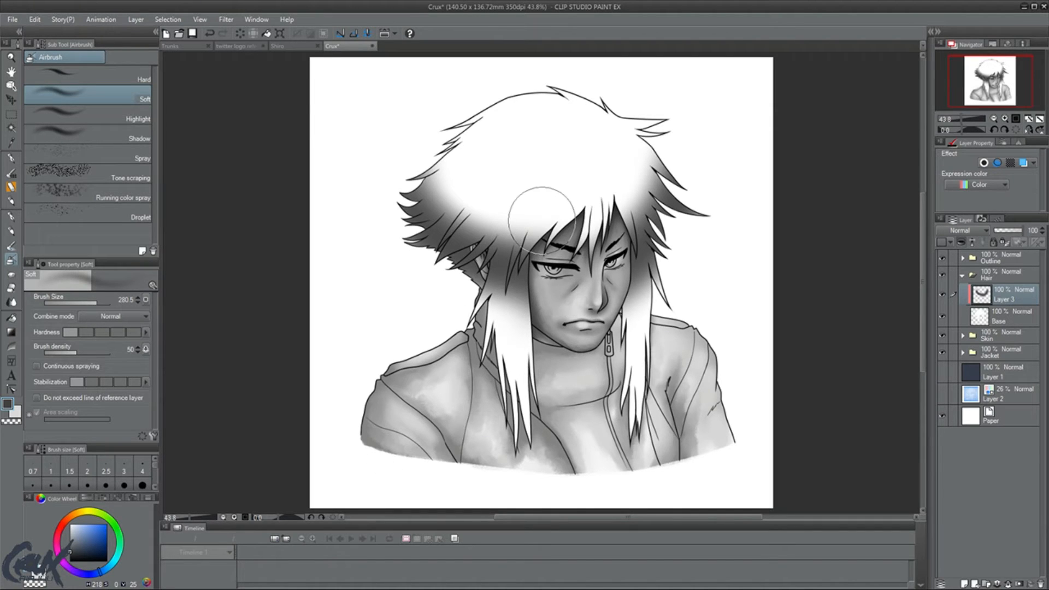
Extend the airbrushed shading around the crown and down the left side of the hair, leaving the middle bright.
{"action": "left_click_drag", "start_coordinate": [398, 164], "coordinate": [510, 112]}
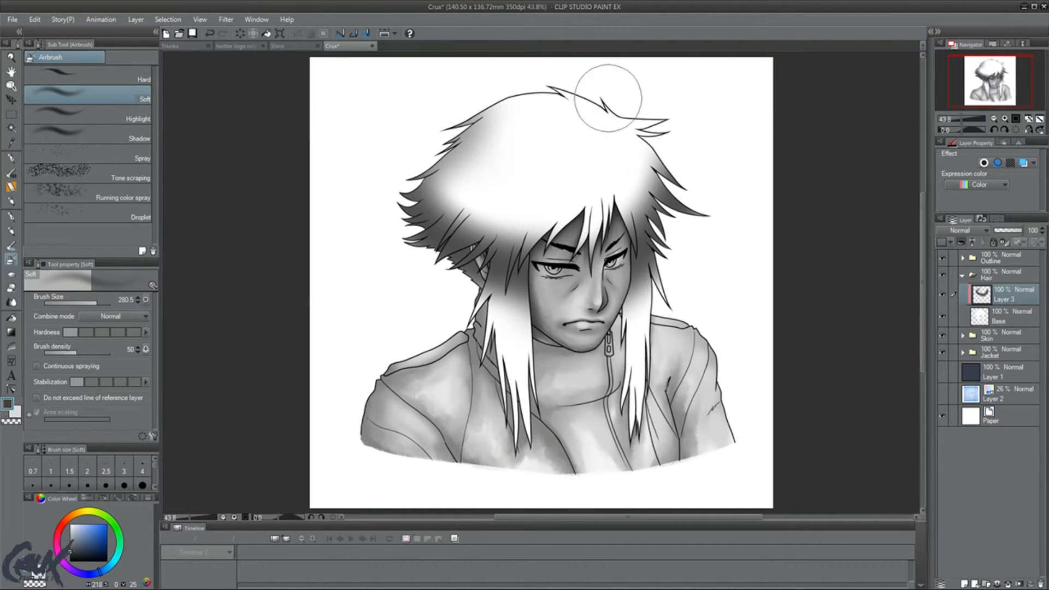
{"action": "mouse_move", "coordinate": [609, 98]}
{"action": "left_mouse_down"}
{"action": "mouse_move", "coordinate": [600, 141]}
{"action": "mouse_move", "coordinate": [587, 90]}
{"action": "mouse_move", "coordinate": [499, 93]}
{"action": "left_mouse_up"}
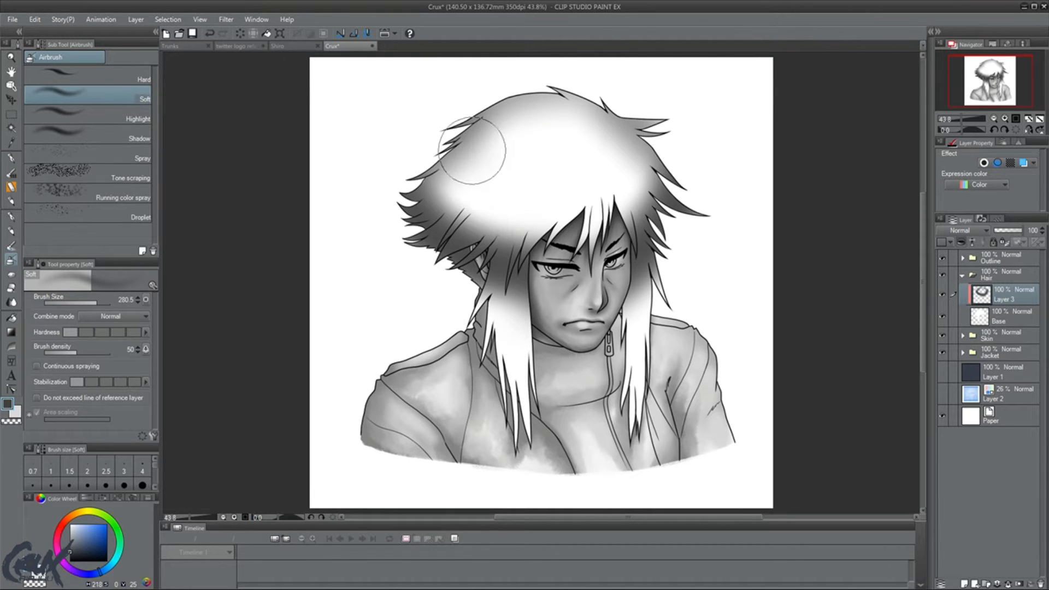
{"action": "left_click_drag", "start_coordinate": [473, 151], "coordinate": [531, 245]}
{"action": "left_click_drag", "start_coordinate": [469, 167], "coordinate": [510, 236]}
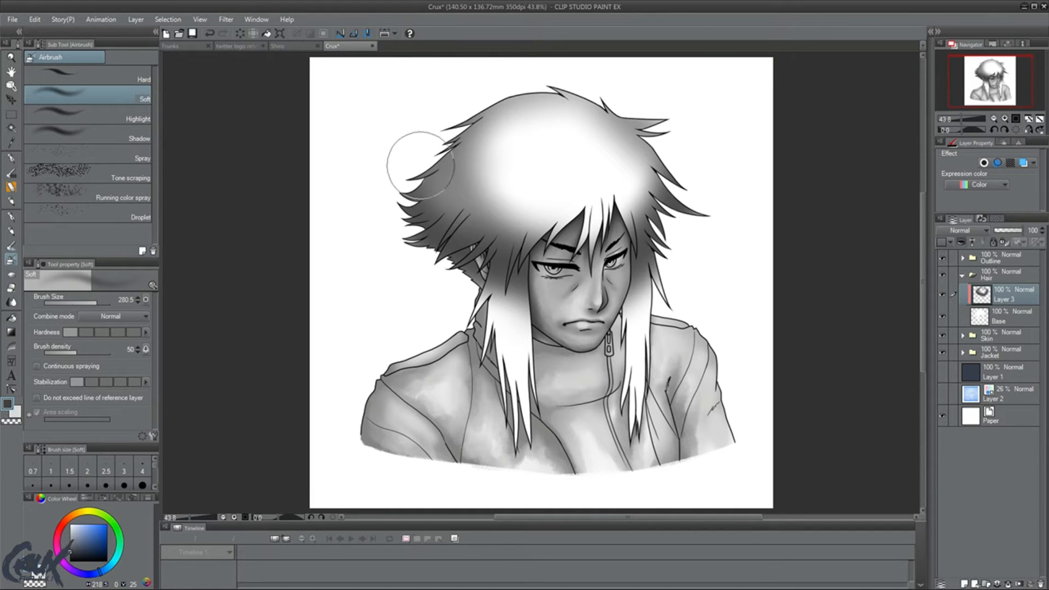
Make the hair's Base layer active, show the dark Layer 1 behind the character, and choose white as the painting colour.
{"action": "scroll", "coordinate": [394, 188], "scroll_direction": "up", "scroll_amount": 6}
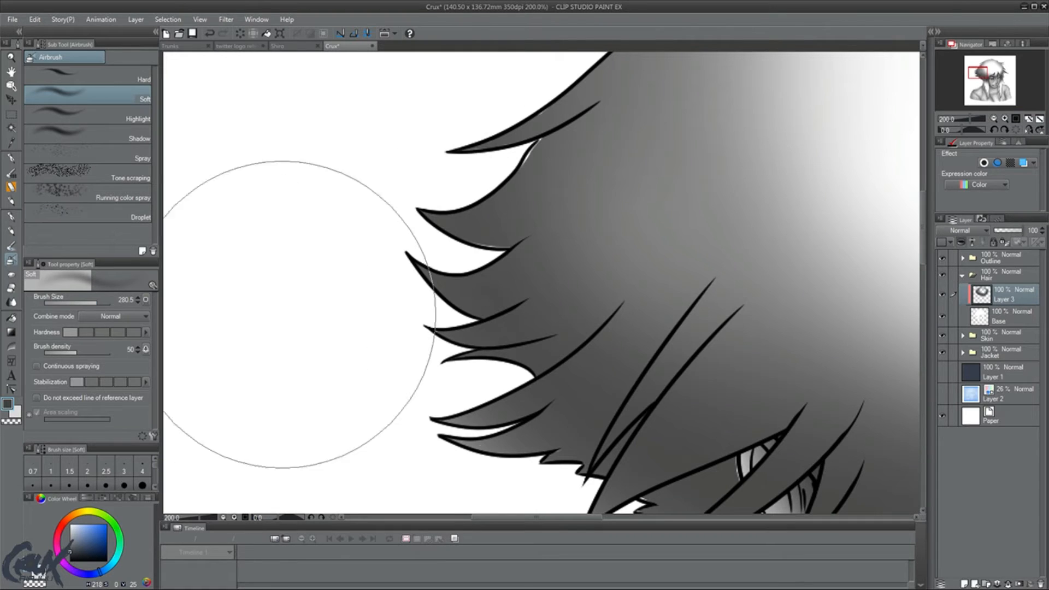
{"action": "left_click", "coordinate": [978, 317]}
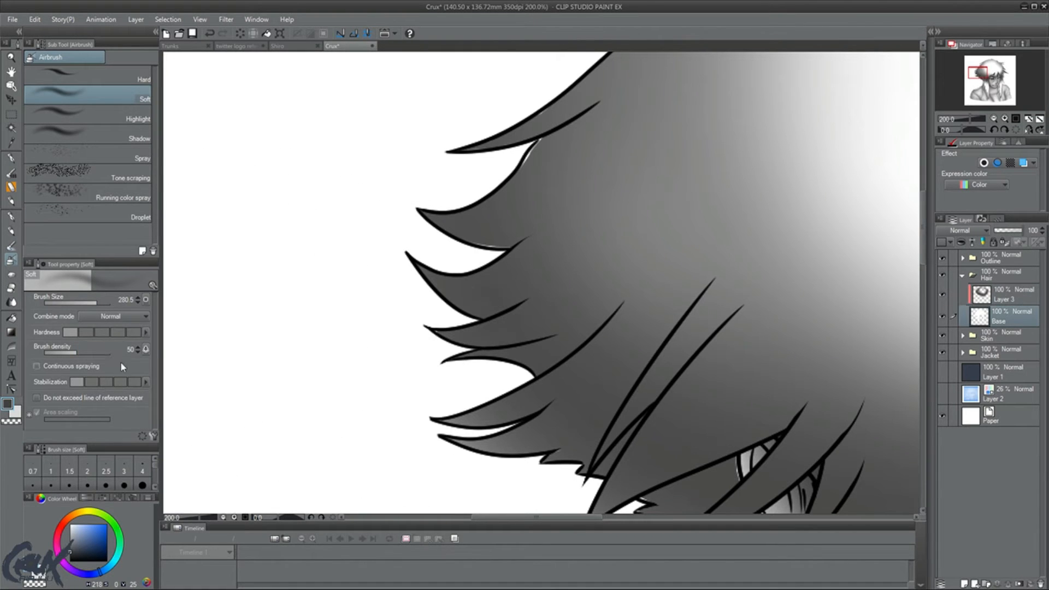
{"action": "left_click", "coordinate": [942, 374]}
{"action": "key", "text": "x"}
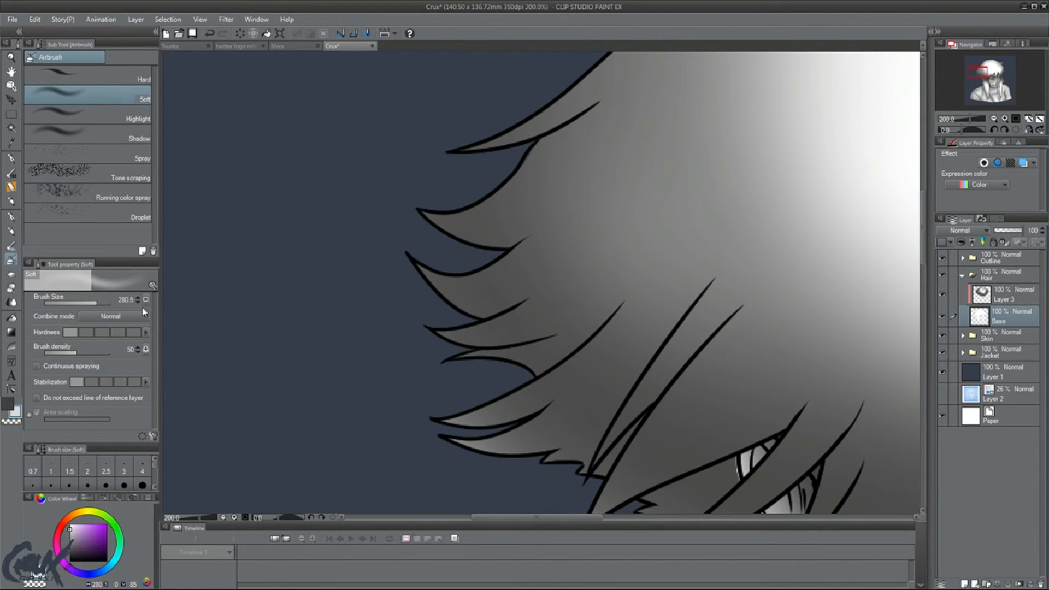
{"action": "left_click_drag", "start_coordinate": [90, 531], "coordinate": [43, 461]}
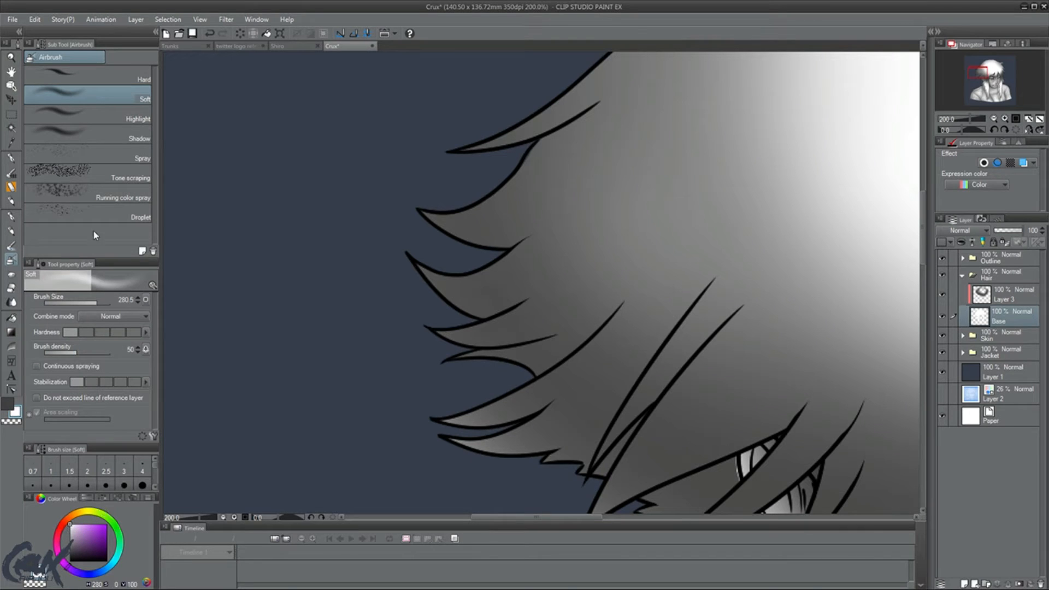
Fill the base colour gap along the upper side tuft with The Commissioner brush at size 5.0, and hide Layer 1.
{"action": "left_click", "coordinate": [11, 158]}
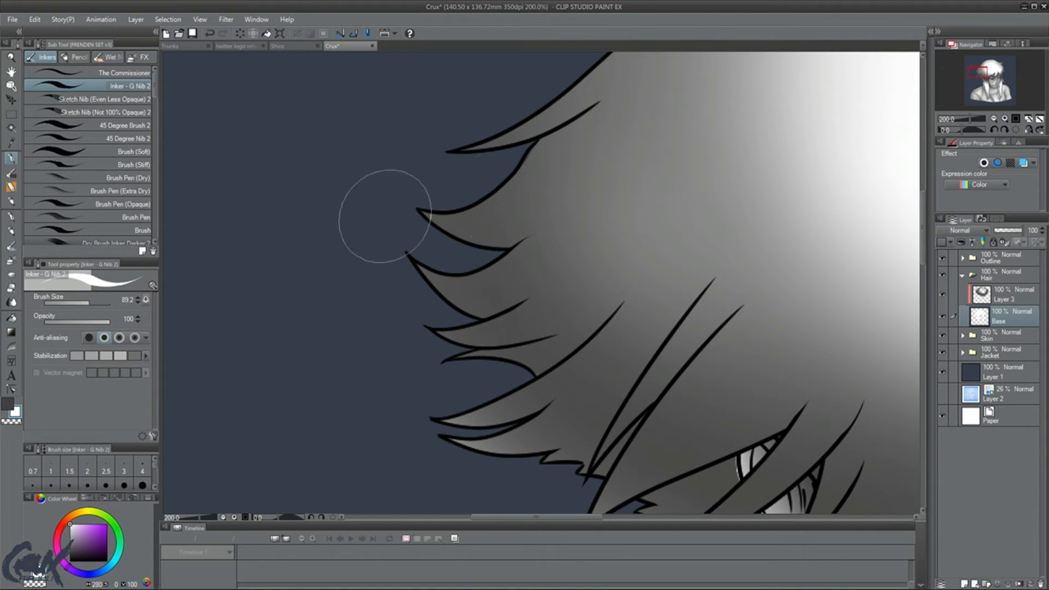
{"action": "left_click", "coordinate": [121, 73]}
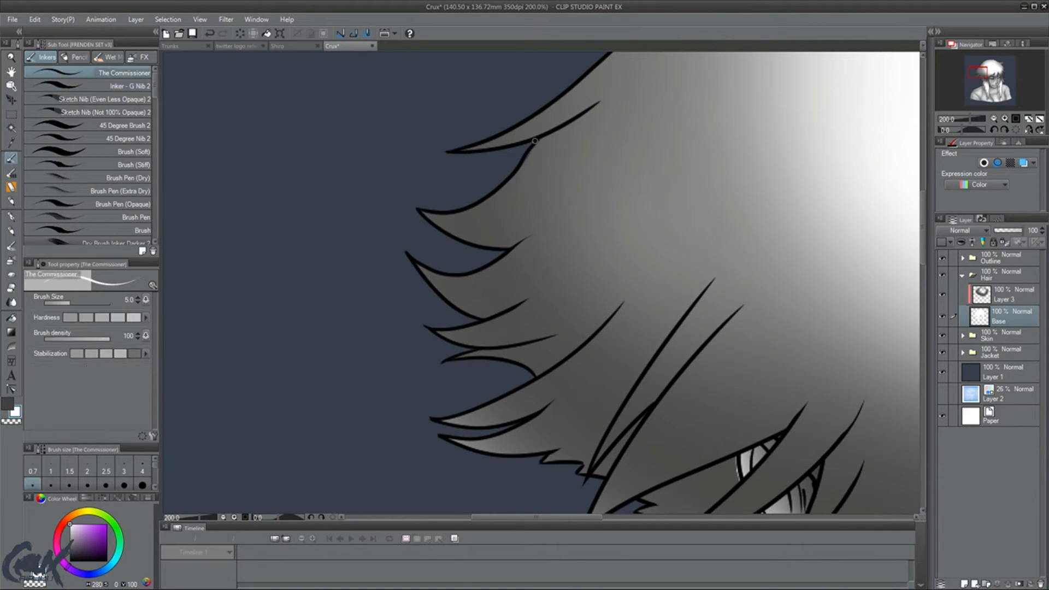
{"action": "scroll", "coordinate": [535, 141], "scroll_direction": "up", "scroll_amount": 4}
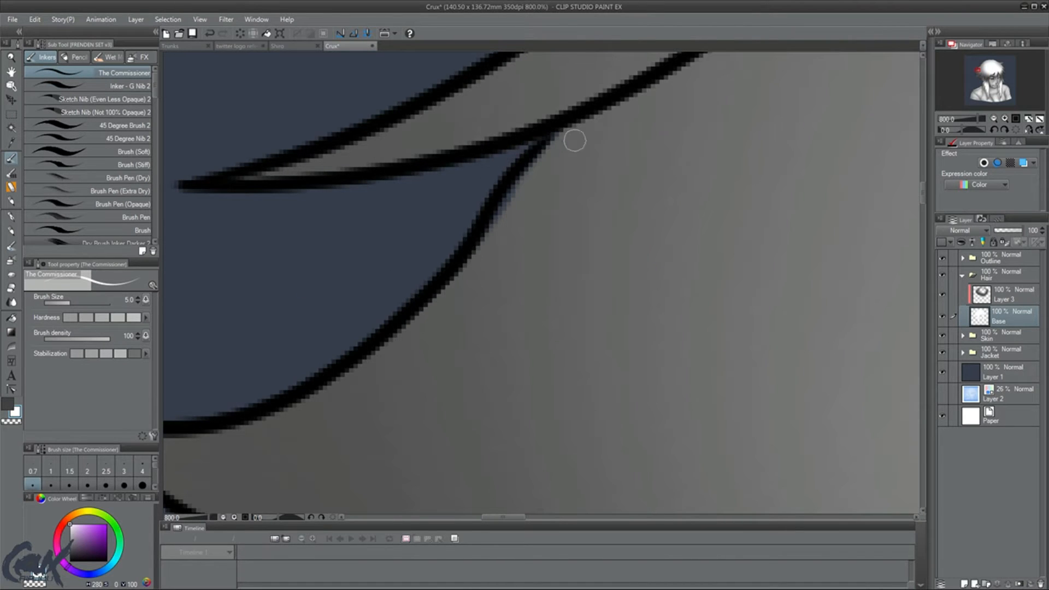
{"action": "mouse_move", "coordinate": [564, 135]}
{"action": "left_mouse_down"}
{"action": "mouse_move", "coordinate": [515, 186]}
{"action": "mouse_move", "coordinate": [497, 230]}
{"action": "left_mouse_up"}
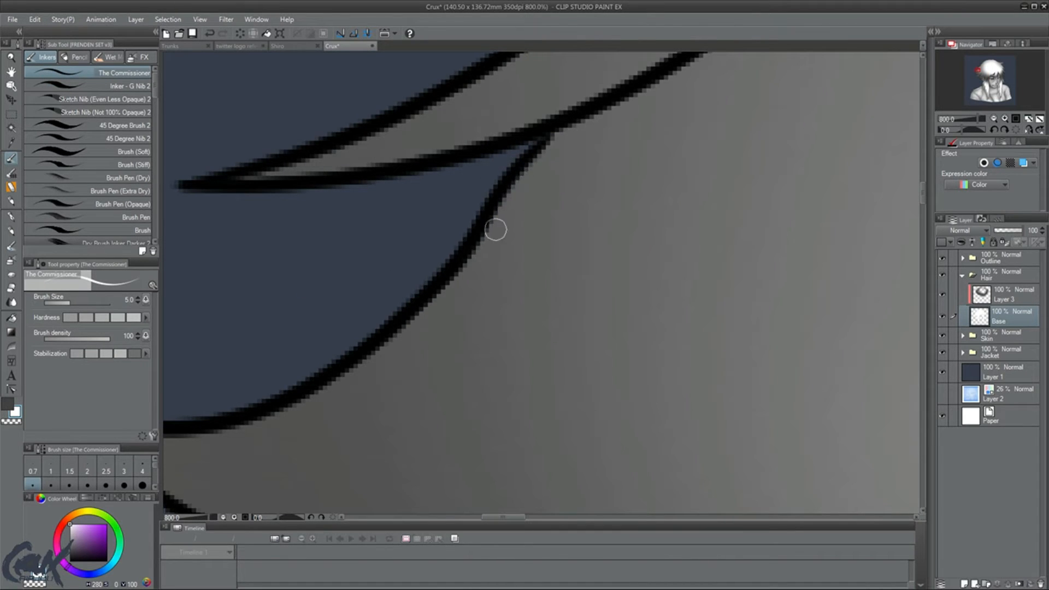
{"action": "left_click_drag", "start_coordinate": [927, 192], "coordinate": [920, 182]}
{"action": "key", "text": "ctrl+0"}
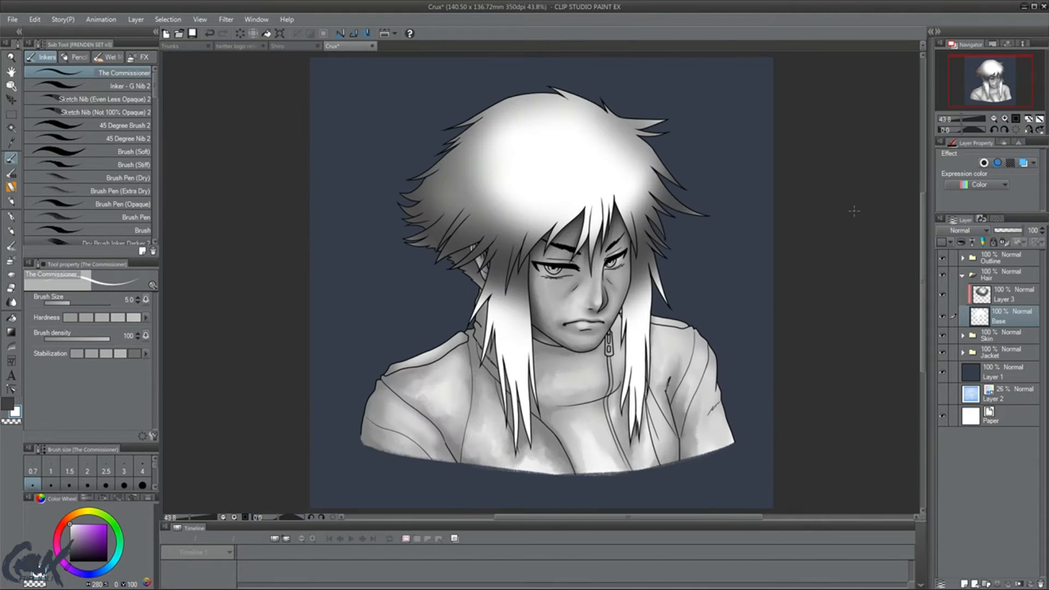
{"action": "left_click", "coordinate": [942, 372]}
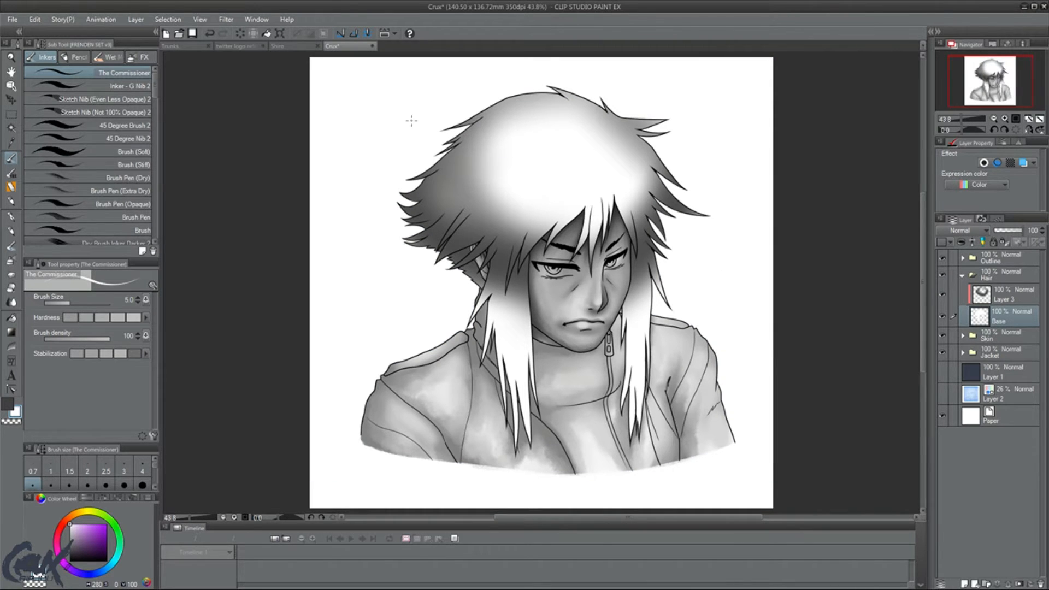
Paint over the thin unfilled sliver in the hair base beside the ear with the same white brush.
{"action": "scroll", "coordinate": [412, 120], "scroll_direction": "up", "scroll_amount": 4}
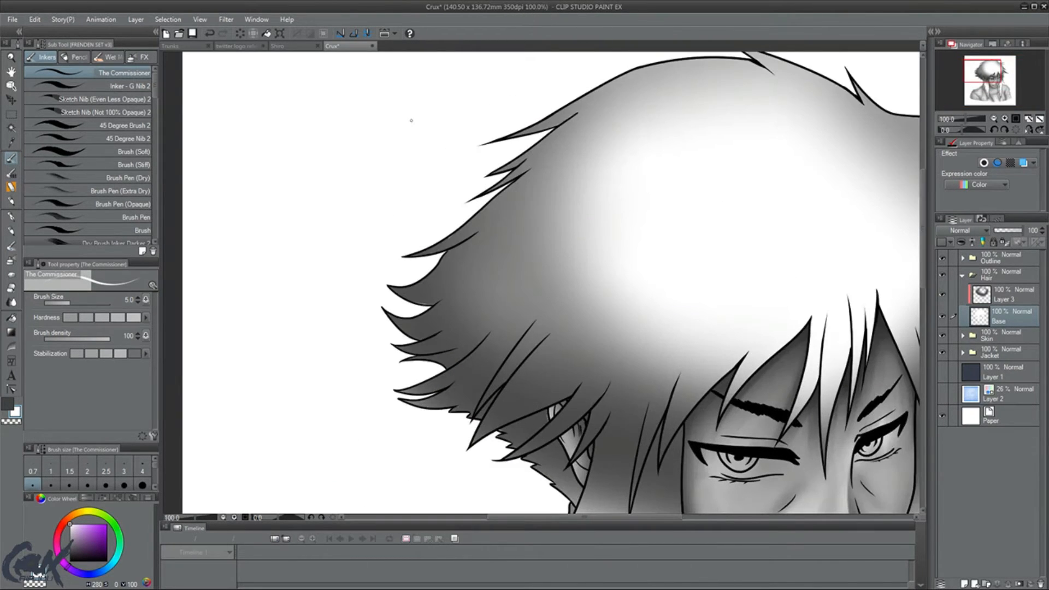
{"action": "left_click_drag", "start_coordinate": [923, 224], "coordinate": [923, 267]}
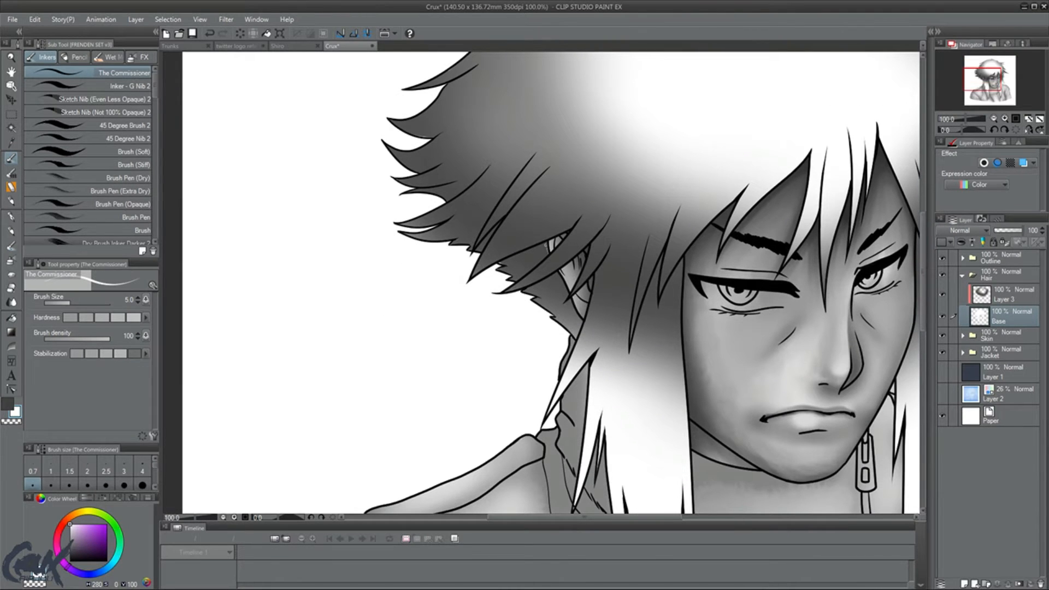
{"action": "scroll", "coordinate": [545, 249], "scroll_direction": "up", "scroll_amount": 6}
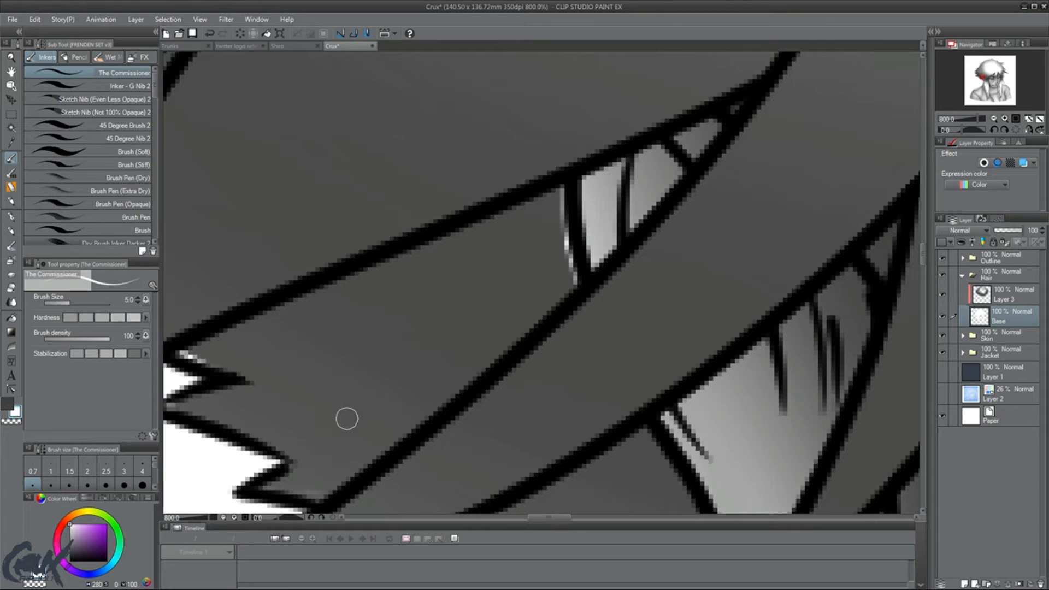
{"action": "left_click_drag", "start_coordinate": [555, 187], "coordinate": [574, 291]}
{"action": "scroll", "coordinate": [556, 324], "scroll_direction": "down", "scroll_amount": 10}
{"action": "scroll", "coordinate": [556, 325], "scroll_direction": "up", "scroll_amount": 4}
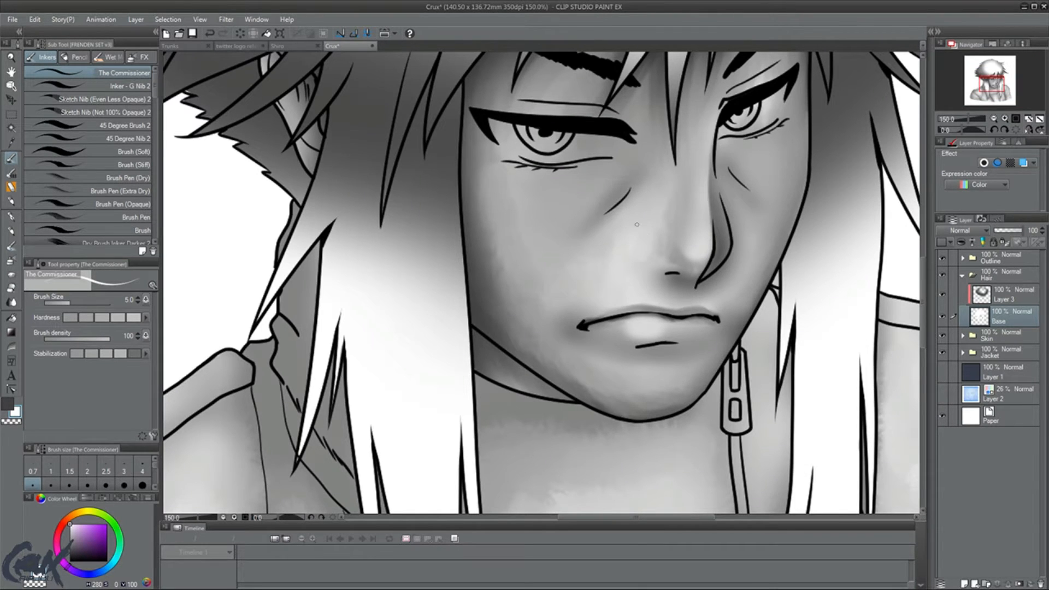
{"action": "scroll", "coordinate": [637, 224], "scroll_direction": "down", "scroll_amount": 4}
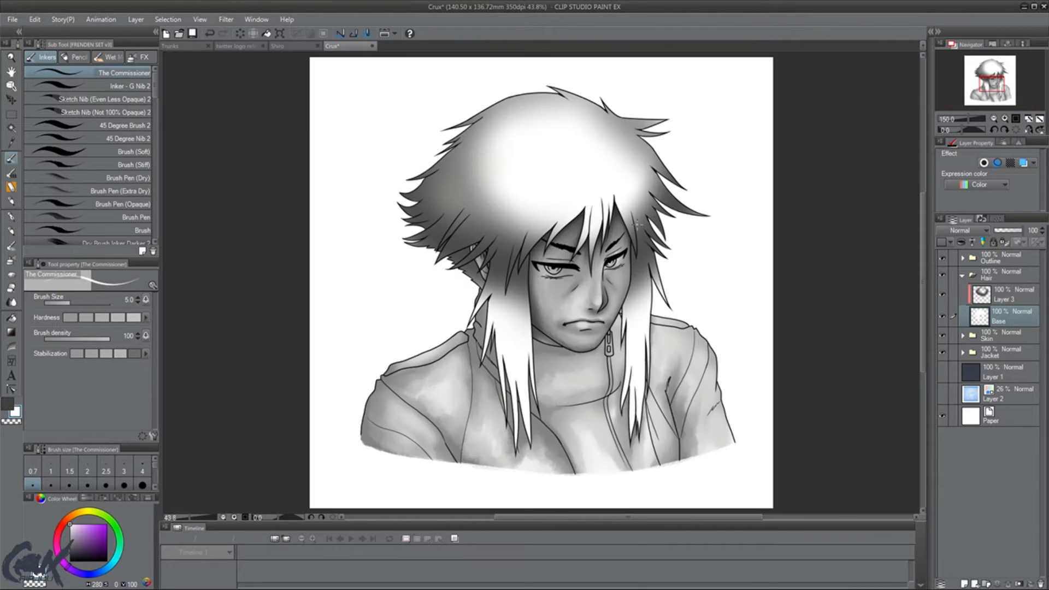
Add a new layer above Layer 3 in the Hair folder and clip it to the layer below.
{"action": "left_click", "coordinate": [1009, 302]}
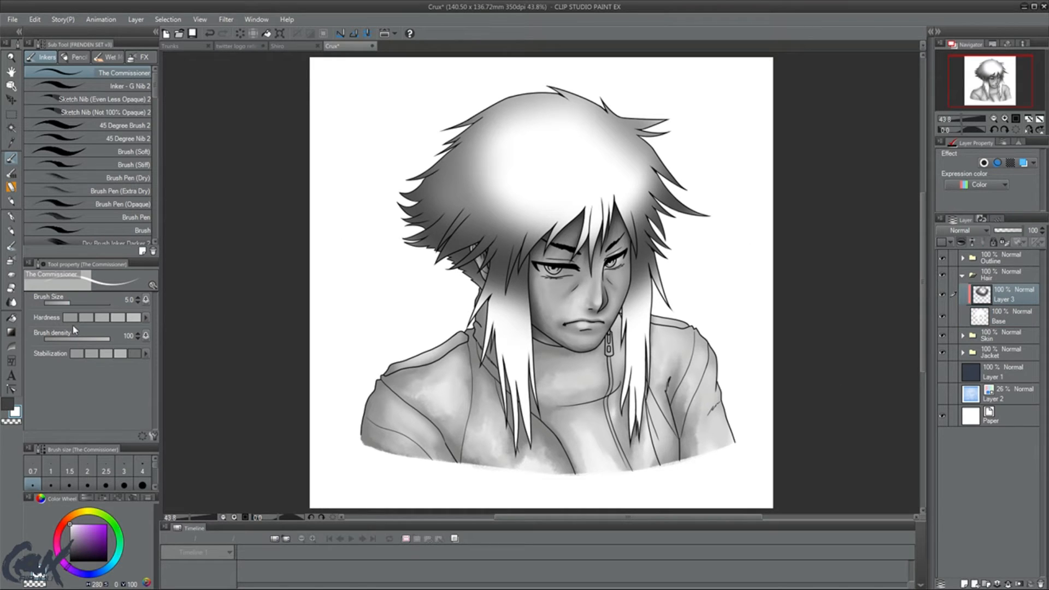
{"action": "left_click", "coordinate": [964, 584]}
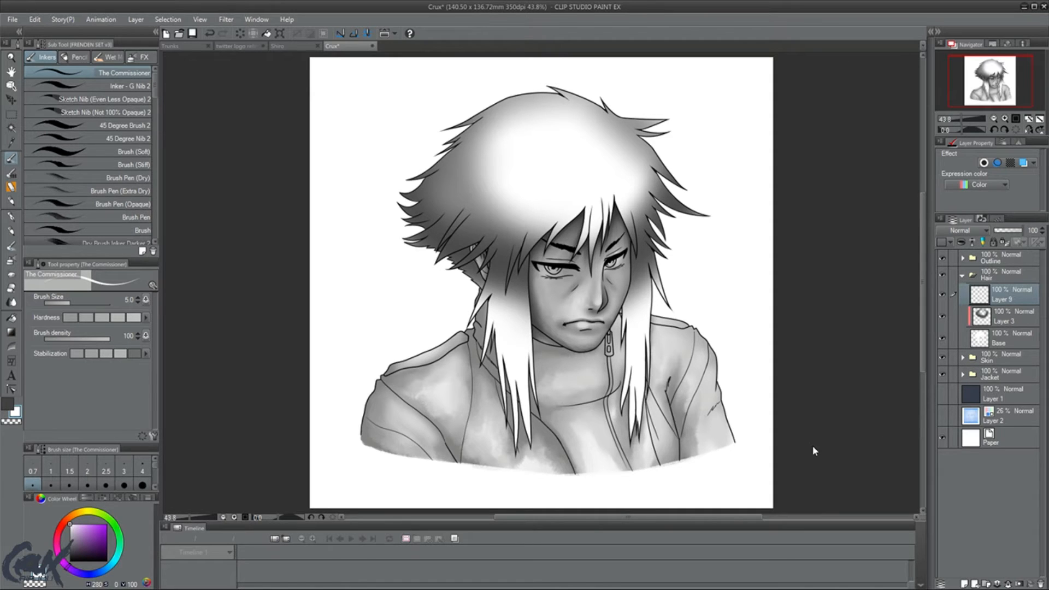
{"action": "key", "text": "ctrl+alt+g"}
Paint mid-grey strokes around the crown, fringe and both side locks with DAUB Cracked Pastel Light at size 36.2.
{"action": "key", "text": "x"}
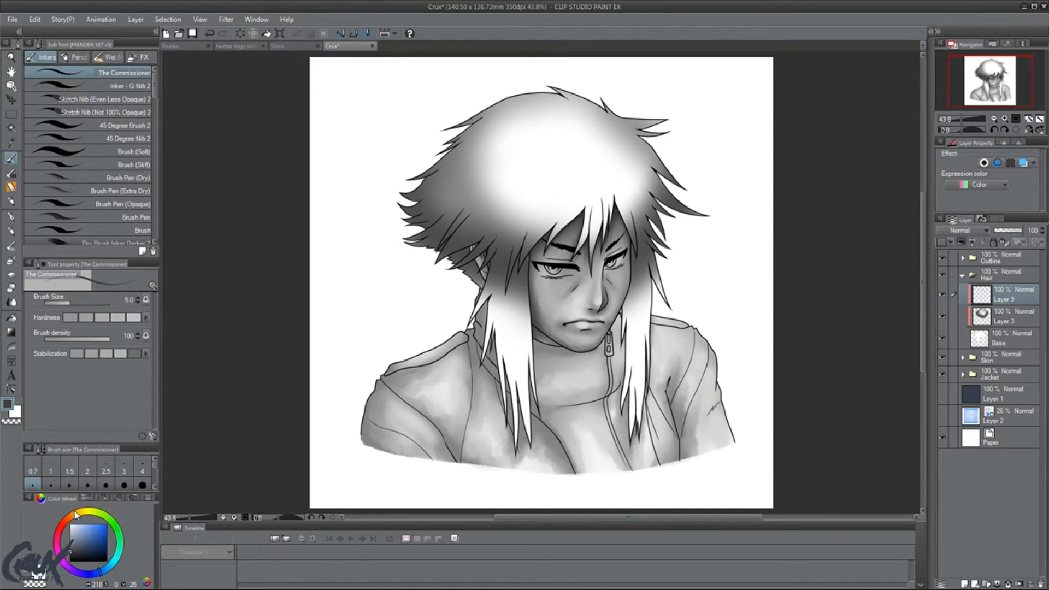
{"action": "left_click", "coordinate": [76, 545]}
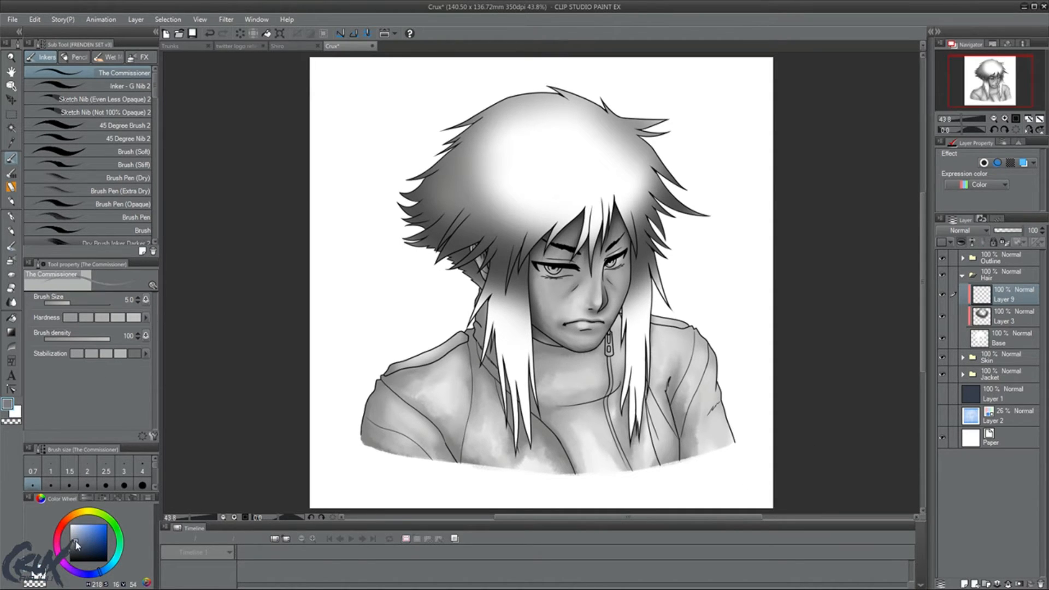
{"action": "left_click", "coordinate": [12, 187]}
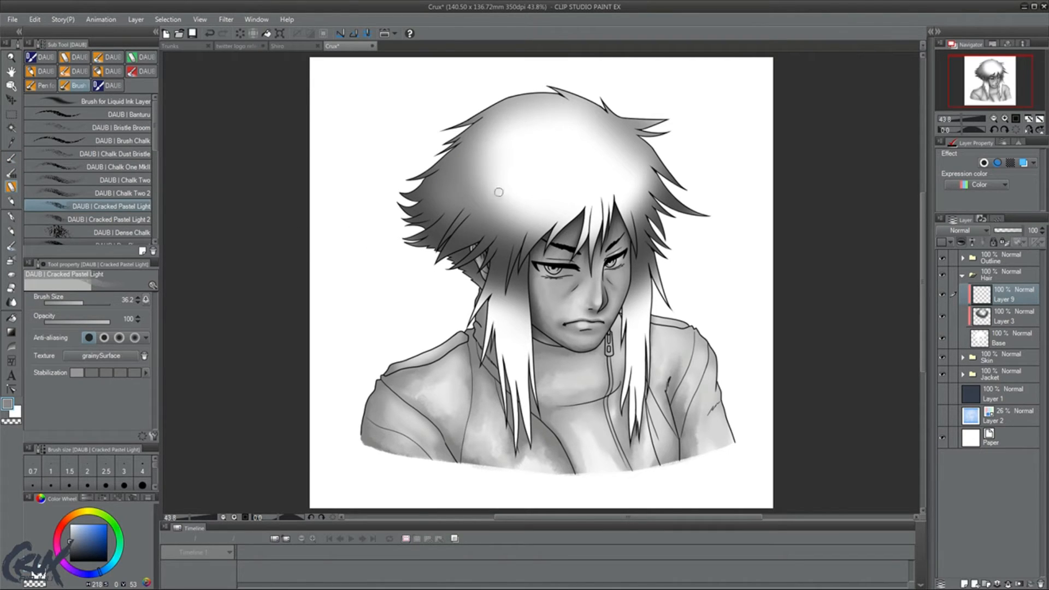
{"action": "mouse_move", "coordinate": [499, 192]}
{"action": "left_mouse_down"}
{"action": "mouse_move", "coordinate": [524, 196]}
{"action": "mouse_move", "coordinate": [503, 224]}
{"action": "mouse_move", "coordinate": [546, 203]}
{"action": "mouse_move", "coordinate": [533, 240]}
{"action": "mouse_move", "coordinate": [589, 205]}
{"action": "mouse_move", "coordinate": [583, 232]}
{"action": "mouse_move", "coordinate": [596, 231]}
{"action": "mouse_move", "coordinate": [596, 217]}
{"action": "mouse_move", "coordinate": [621, 230]}
{"action": "mouse_move", "coordinate": [627, 187]}
{"action": "mouse_move", "coordinate": [638, 178]}
{"action": "mouse_move", "coordinate": [652, 186]}
{"action": "mouse_move", "coordinate": [645, 139]}
{"action": "left_mouse_up"}
{"action": "mouse_move", "coordinate": [506, 166]}
{"action": "left_mouse_down"}
{"action": "mouse_move", "coordinate": [495, 189]}
{"action": "mouse_move", "coordinate": [476, 175]}
{"action": "mouse_move", "coordinate": [492, 129]}
{"action": "mouse_move", "coordinate": [420, 165]}
{"action": "left_mouse_up"}
{"action": "mouse_move", "coordinate": [527, 303]}
{"action": "left_mouse_down"}
{"action": "mouse_move", "coordinate": [522, 328]}
{"action": "mouse_move", "coordinate": [511, 307]}
{"action": "mouse_move", "coordinate": [472, 308]}
{"action": "left_mouse_up"}
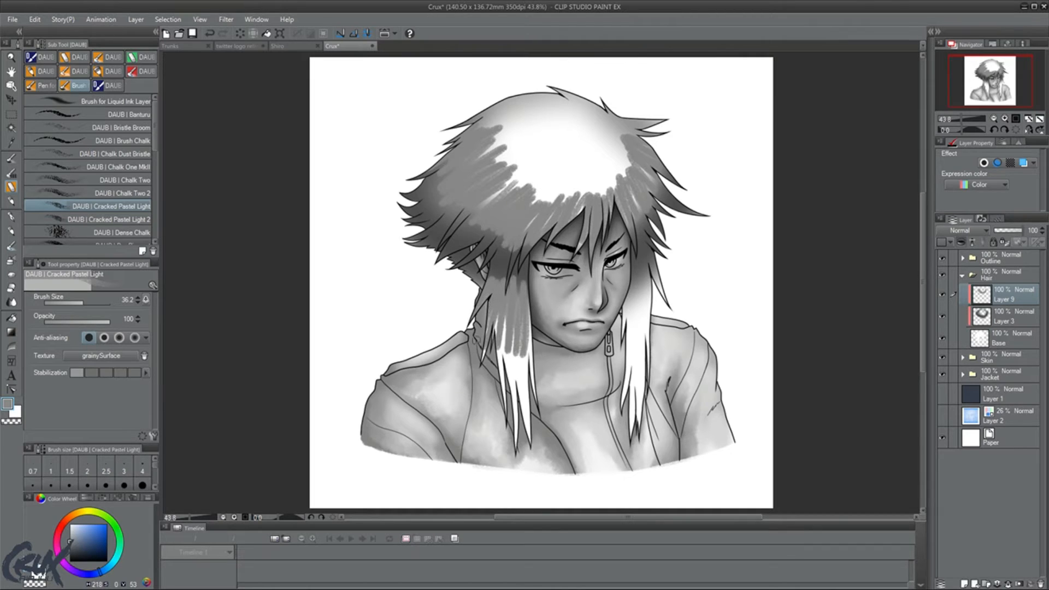
{"action": "left_click_drag", "start_coordinate": [483, 363], "coordinate": [511, 306]}
{"action": "mouse_move", "coordinate": [622, 308]}
{"action": "left_mouse_down"}
{"action": "mouse_move", "coordinate": [628, 280]}
{"action": "mouse_move", "coordinate": [639, 279]}
{"action": "mouse_move", "coordinate": [650, 318]}
{"action": "mouse_move", "coordinate": [658, 300]}
{"action": "mouse_move", "coordinate": [649, 272]}
{"action": "mouse_move", "coordinate": [626, 323]}
{"action": "left_mouse_up"}
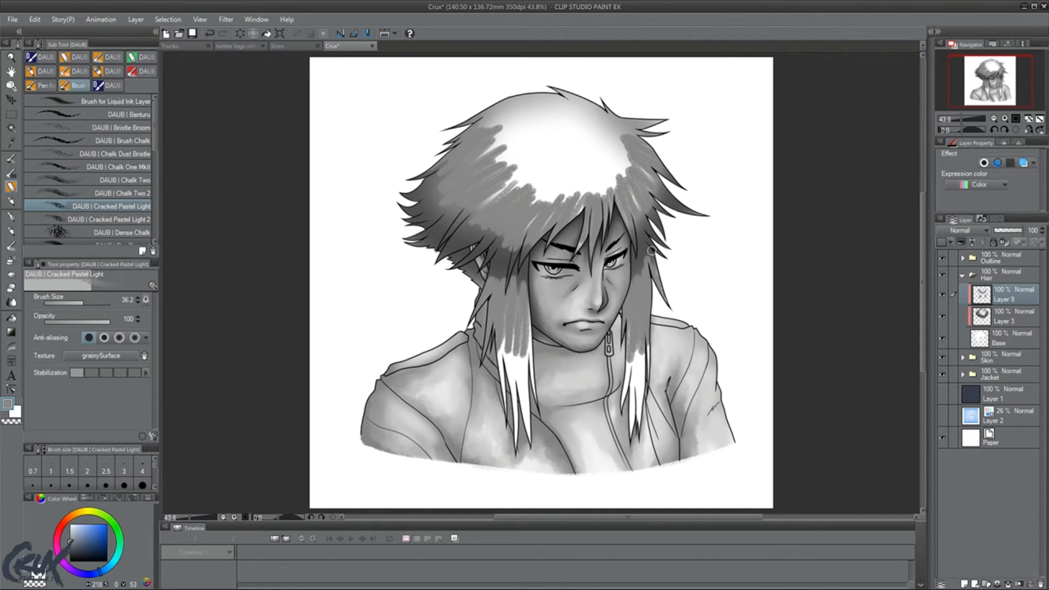
Blend the grey strokes down into the tips of both front side locks with Soothing watercolor at size 69.8.
{"action": "key", "text": "j"}
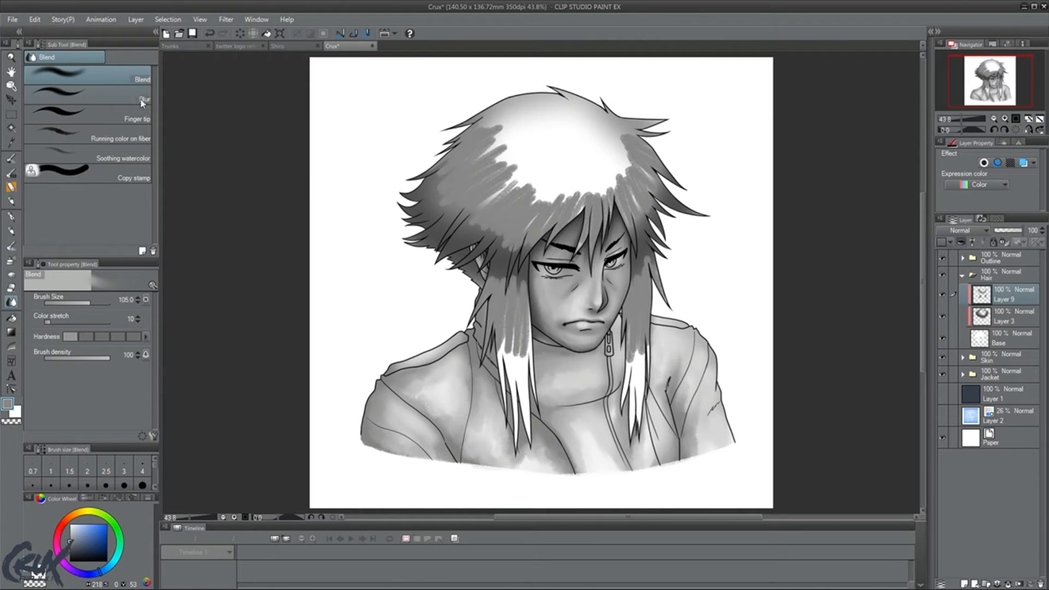
{"action": "left_click", "coordinate": [121, 158]}
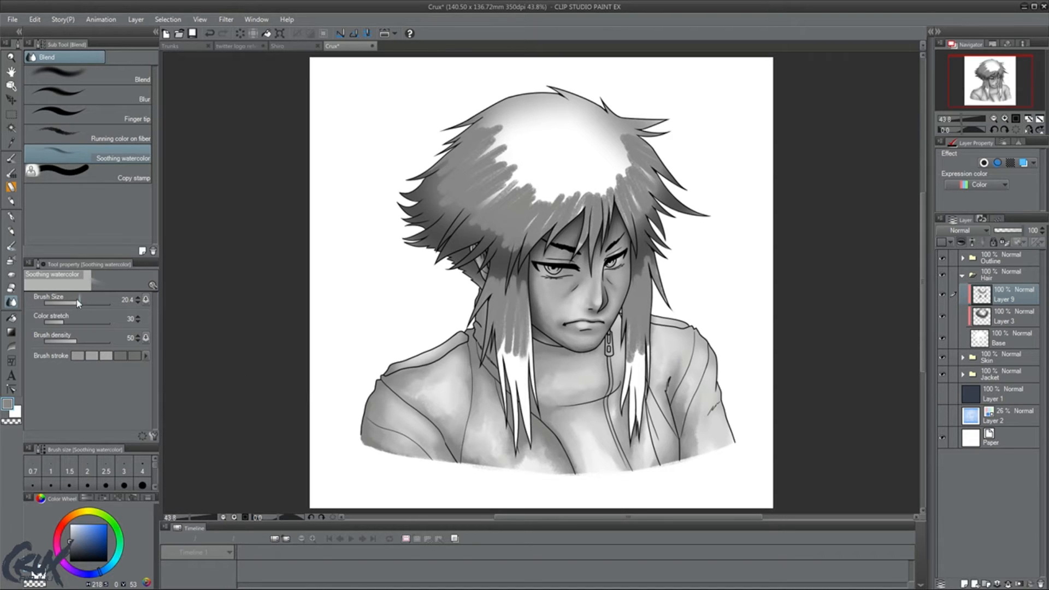
{"action": "left_click_drag", "start_coordinate": [84, 306], "coordinate": [88, 304]}
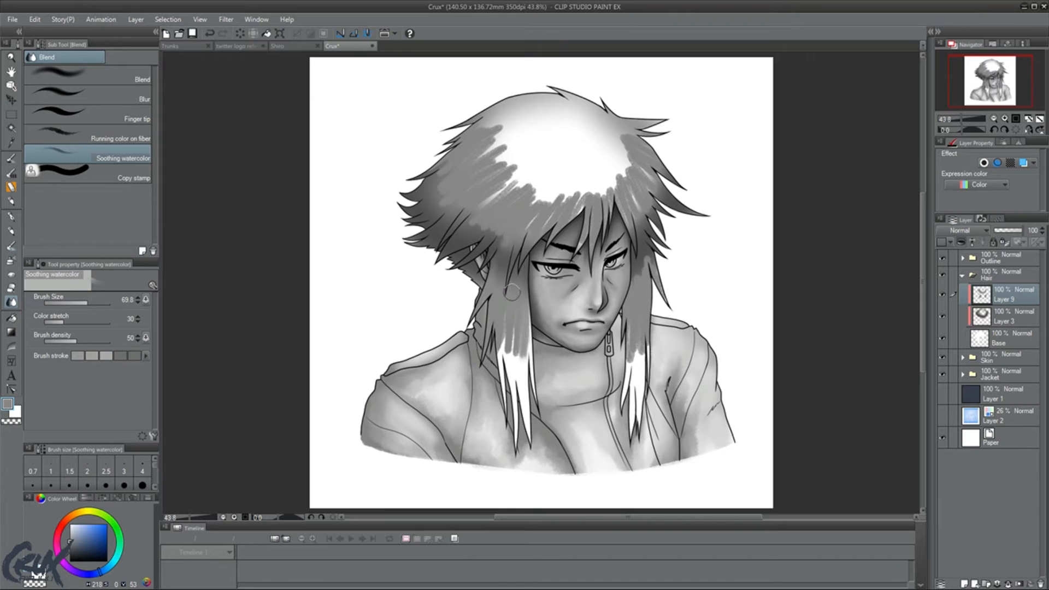
{"action": "mouse_move", "coordinate": [522, 372]}
{"action": "left_mouse_down"}
{"action": "mouse_move", "coordinate": [523, 293]}
{"action": "mouse_move", "coordinate": [526, 407]}
{"action": "mouse_move", "coordinate": [506, 361]}
{"action": "mouse_move", "coordinate": [504, 405]}
{"action": "left_mouse_up"}
{"action": "mouse_move", "coordinate": [526, 338]}
{"action": "left_mouse_down"}
{"action": "mouse_move", "coordinate": [528, 422]}
{"action": "mouse_move", "coordinate": [518, 411]}
{"action": "mouse_move", "coordinate": [530, 383]}
{"action": "left_mouse_up"}
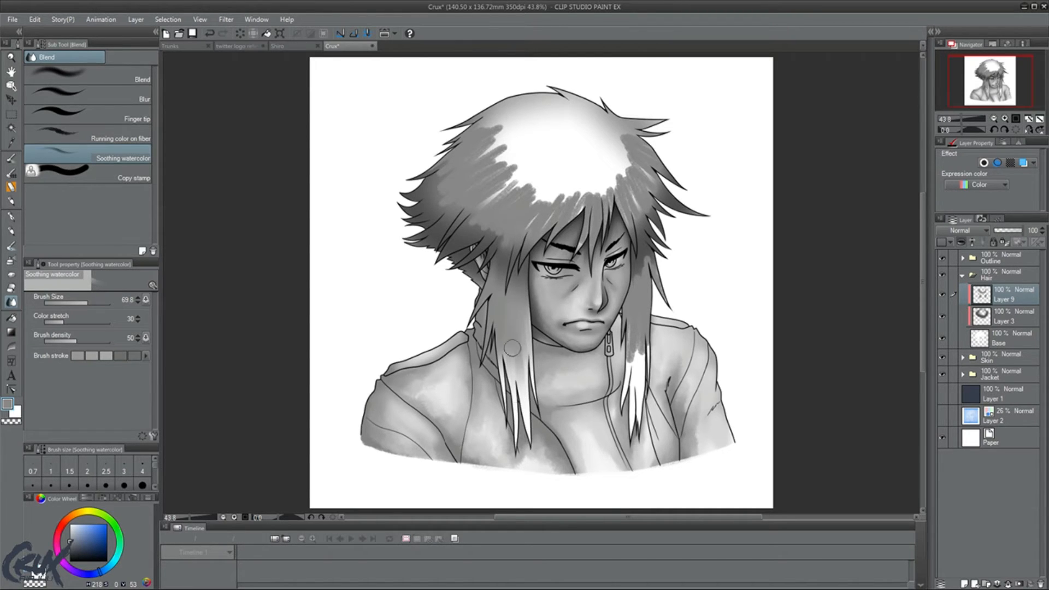
{"action": "mouse_move", "coordinate": [639, 320]}
{"action": "left_mouse_down"}
{"action": "mouse_move", "coordinate": [631, 345]}
{"action": "mouse_move", "coordinate": [629, 403]}
{"action": "left_mouse_up"}
{"action": "key", "text": "ctrl+z"}
{"action": "mouse_move", "coordinate": [638, 306]}
{"action": "left_mouse_down"}
{"action": "mouse_move", "coordinate": [636, 395]}
{"action": "mouse_move", "coordinate": [635, 380]}
{"action": "left_mouse_up"}
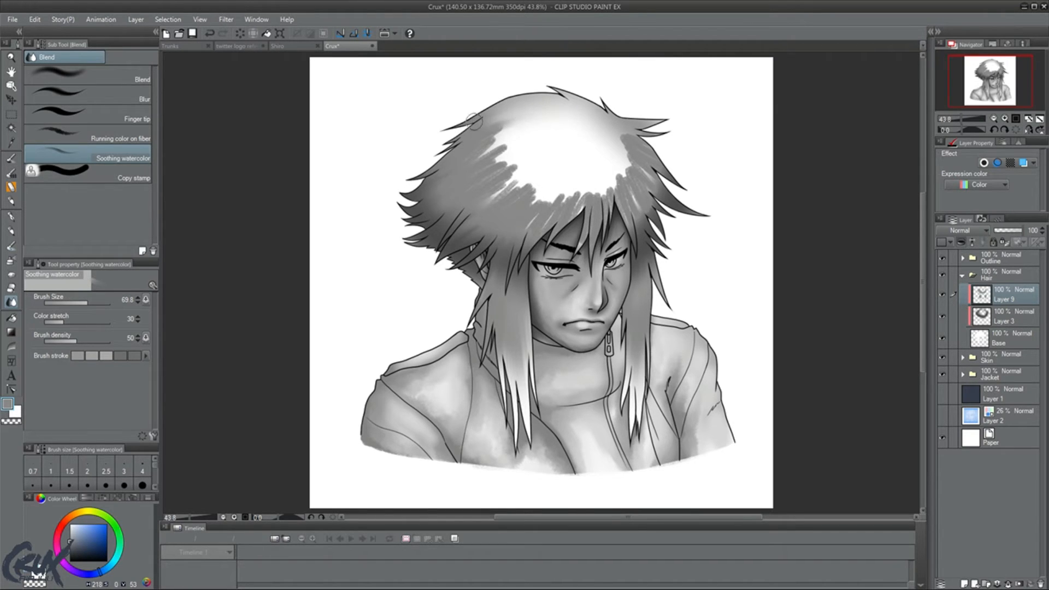
Blend the grey strokes around the crown into radiating highlight streaks, working partly with the canvas upside down, and restore its rotation.
{"action": "mouse_move", "coordinate": [553, 109]}
{"action": "left_mouse_down"}
{"action": "mouse_move", "coordinate": [504, 123]}
{"action": "mouse_move", "coordinate": [524, 114]}
{"action": "mouse_move", "coordinate": [481, 145]}
{"action": "mouse_move", "coordinate": [469, 164]}
{"action": "mouse_move", "coordinate": [520, 154]}
{"action": "mouse_move", "coordinate": [478, 204]}
{"action": "mouse_move", "coordinate": [523, 169]}
{"action": "mouse_move", "coordinate": [494, 217]}
{"action": "mouse_move", "coordinate": [544, 180]}
{"action": "mouse_move", "coordinate": [520, 223]}
{"action": "mouse_move", "coordinate": [560, 187]}
{"action": "mouse_move", "coordinate": [540, 229]}
{"action": "mouse_move", "coordinate": [590, 179]}
{"action": "mouse_move", "coordinate": [596, 217]}
{"action": "mouse_move", "coordinate": [627, 158]}
{"action": "mouse_move", "coordinate": [614, 186]}
{"action": "mouse_move", "coordinate": [629, 215]}
{"action": "mouse_move", "coordinate": [618, 171]}
{"action": "mouse_move", "coordinate": [638, 176]}
{"action": "mouse_move", "coordinate": [619, 142]}
{"action": "mouse_move", "coordinate": [639, 143]}
{"action": "mouse_move", "coordinate": [608, 114]}
{"action": "mouse_move", "coordinate": [644, 132]}
{"action": "mouse_move", "coordinate": [667, 186]}
{"action": "mouse_move", "coordinate": [642, 167]}
{"action": "mouse_move", "coordinate": [675, 201]}
{"action": "mouse_move", "coordinate": [632, 155]}
{"action": "mouse_move", "coordinate": [647, 161]}
{"action": "mouse_move", "coordinate": [637, 181]}
{"action": "mouse_move", "coordinate": [655, 238]}
{"action": "mouse_move", "coordinate": [618, 198]}
{"action": "mouse_move", "coordinate": [630, 231]}
{"action": "mouse_move", "coordinate": [627, 185]}
{"action": "mouse_move", "coordinate": [606, 142]}
{"action": "mouse_move", "coordinate": [632, 160]}
{"action": "mouse_move", "coordinate": [594, 172]}
{"action": "left_mouse_up"}
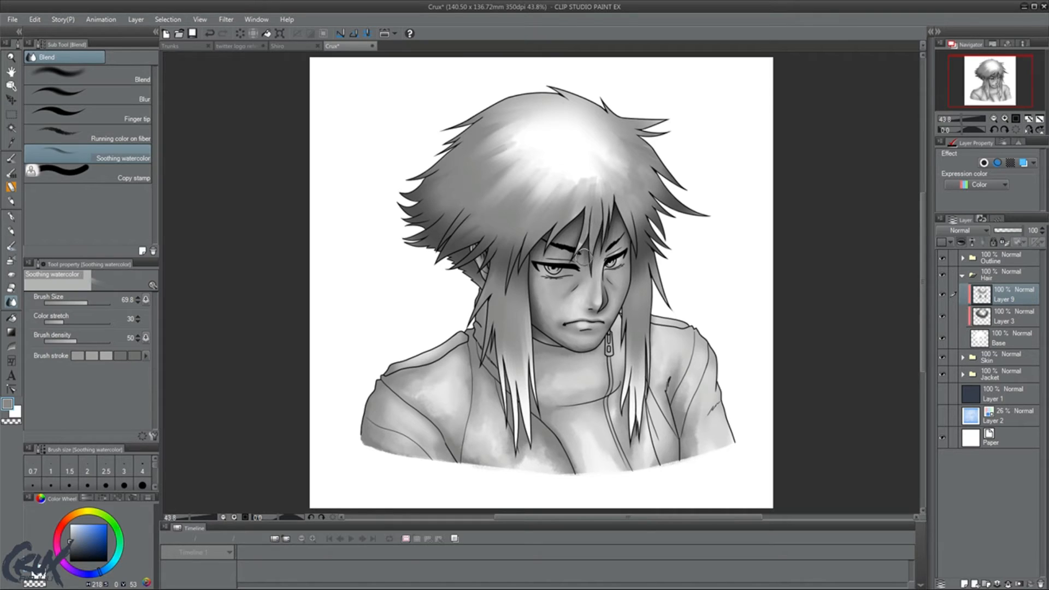
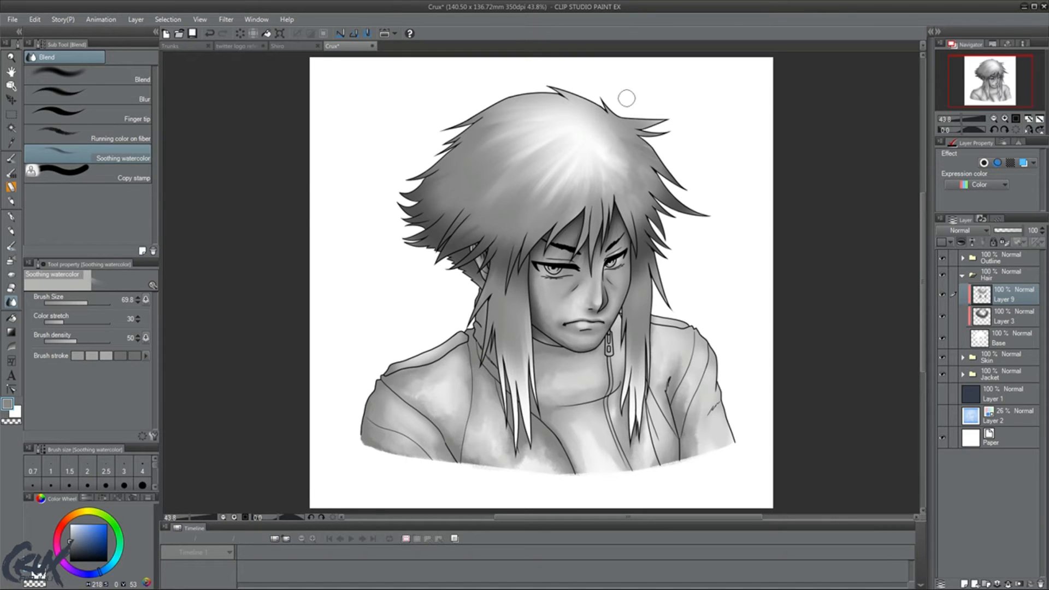
{"action": "key", "text": "minus"}
{"action": "key", "text": "minus"}
{"action": "key", "text": "minus"}
{"action": "key", "text": "minus"}
{"action": "key", "text": "minus"}
{"action": "key", "text": "minus"}
{"action": "key", "text": "minus"}
{"action": "key", "text": "minus"}
{"action": "key", "text": "minus"}
{"action": "key", "text": "minus"}
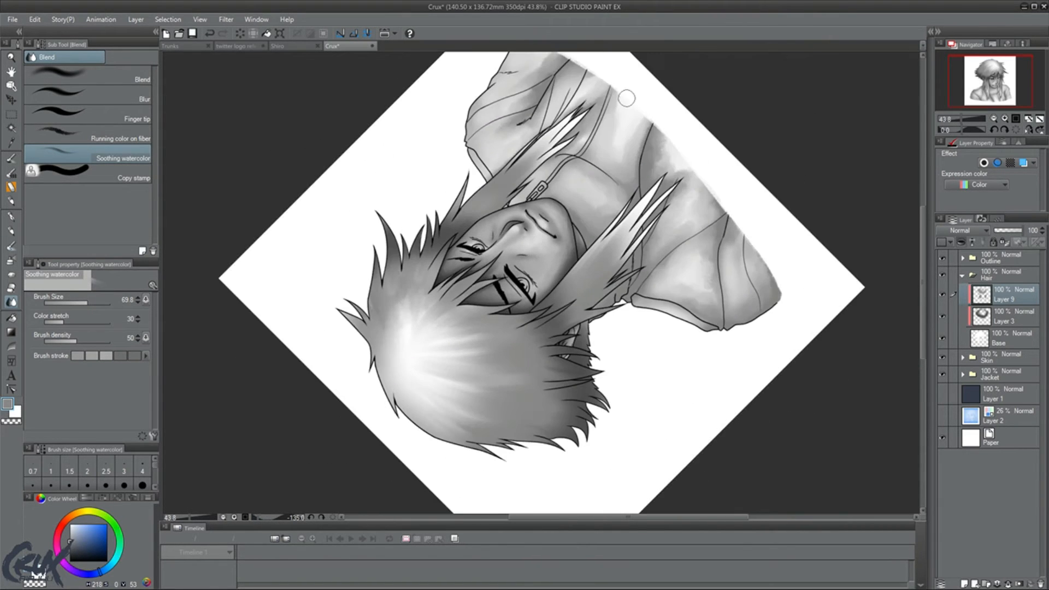
{"action": "key", "text": "minus"}
{"action": "key", "text": "minus"}
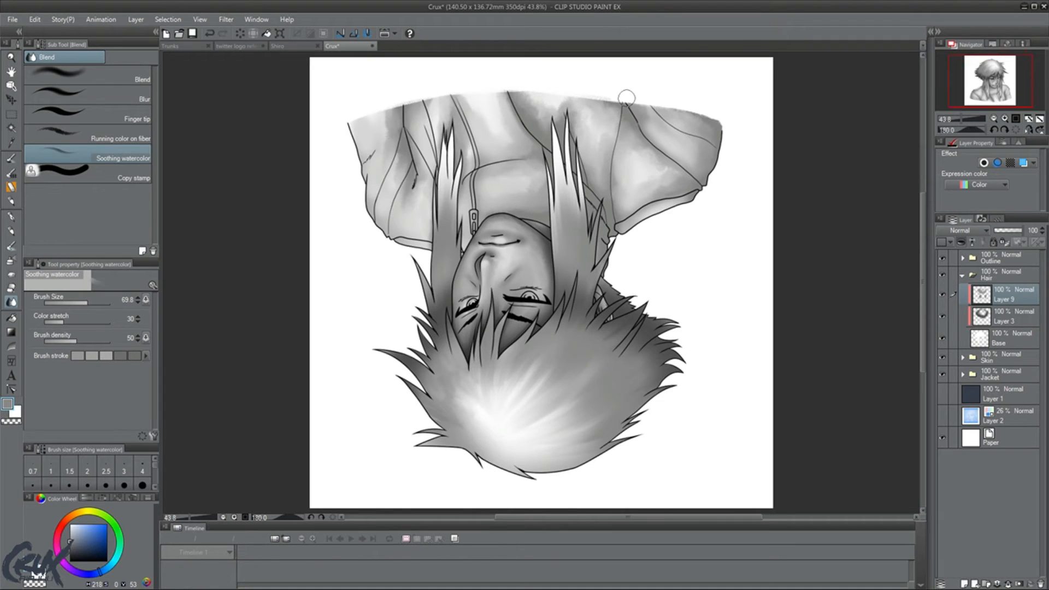
{"action": "left_click_drag", "start_coordinate": [923, 255], "coordinate": [923, 276]}
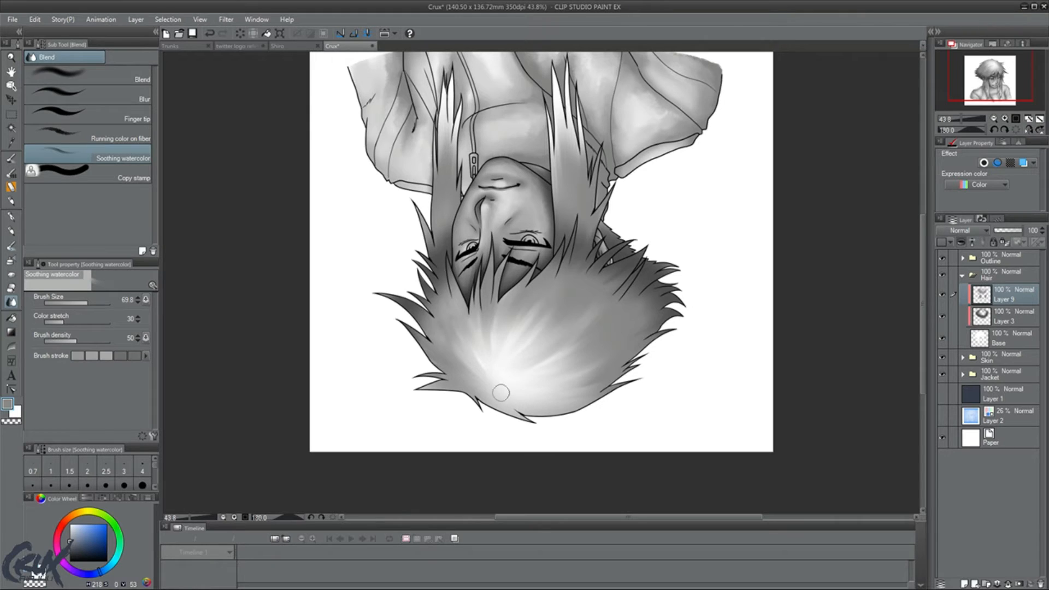
{"action": "key", "text": "ctrl+@"}
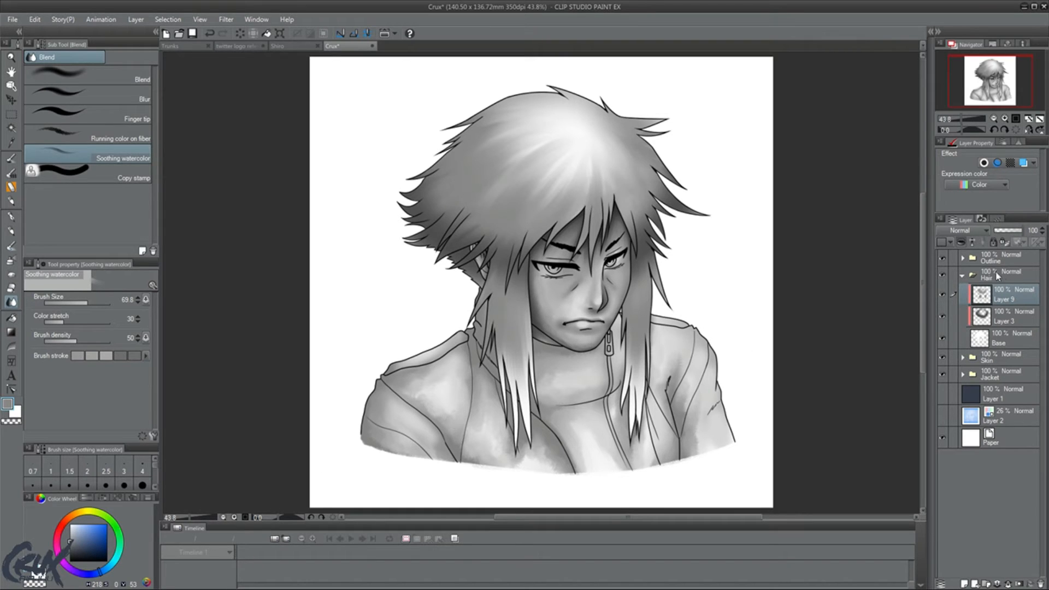
Add a new layer above Layer 9, clip it to the layer below, and set its blending mode to Multiply.
{"action": "left_click", "coordinate": [964, 584]}
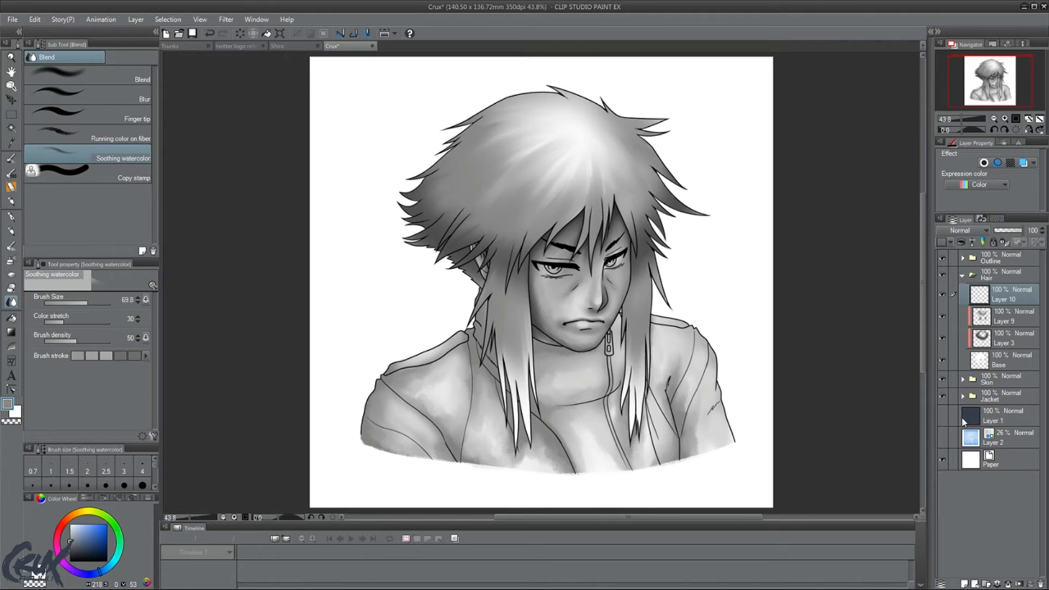
{"action": "key", "text": "ctrl+alt+g"}
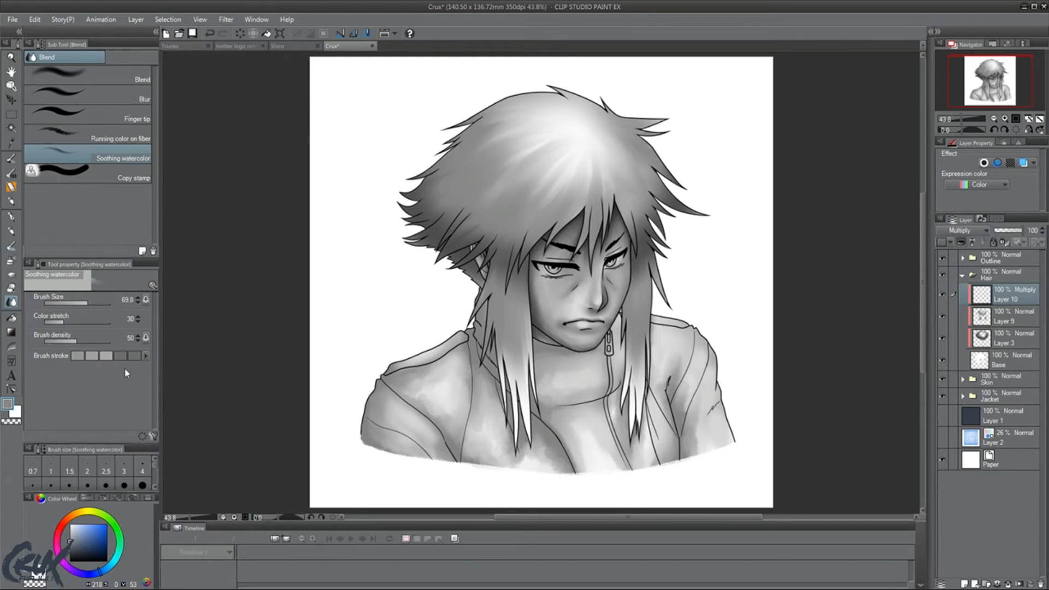
Choose the dv_strands_3 brush from the character brushes for drawing hair strands on the Multiply layer.
{"action": "left_click", "coordinate": [11, 264]}
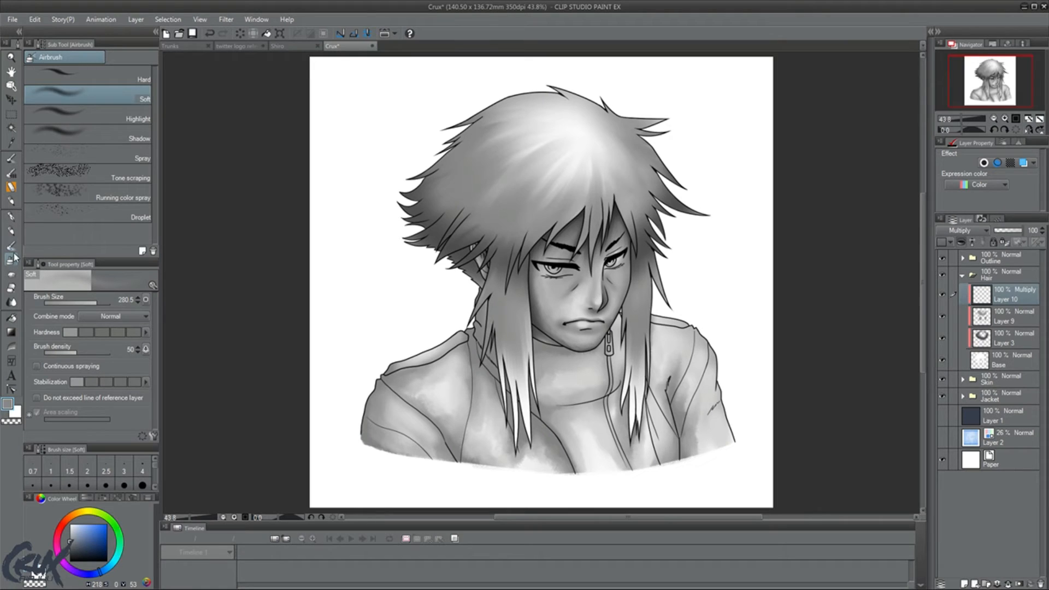
{"action": "left_click", "coordinate": [12, 162]}
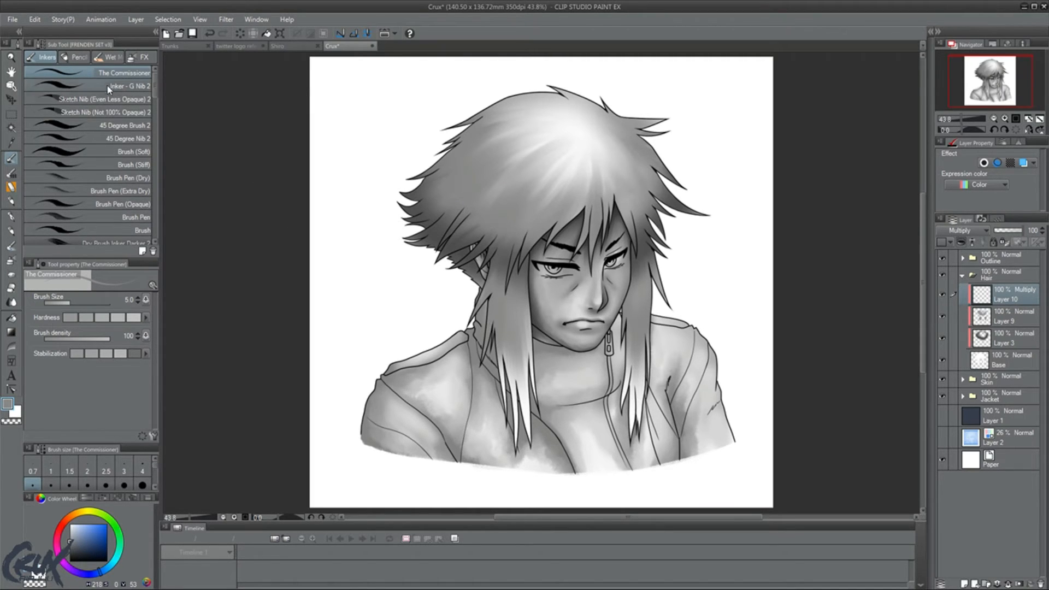
{"action": "left_click", "coordinate": [13, 174]}
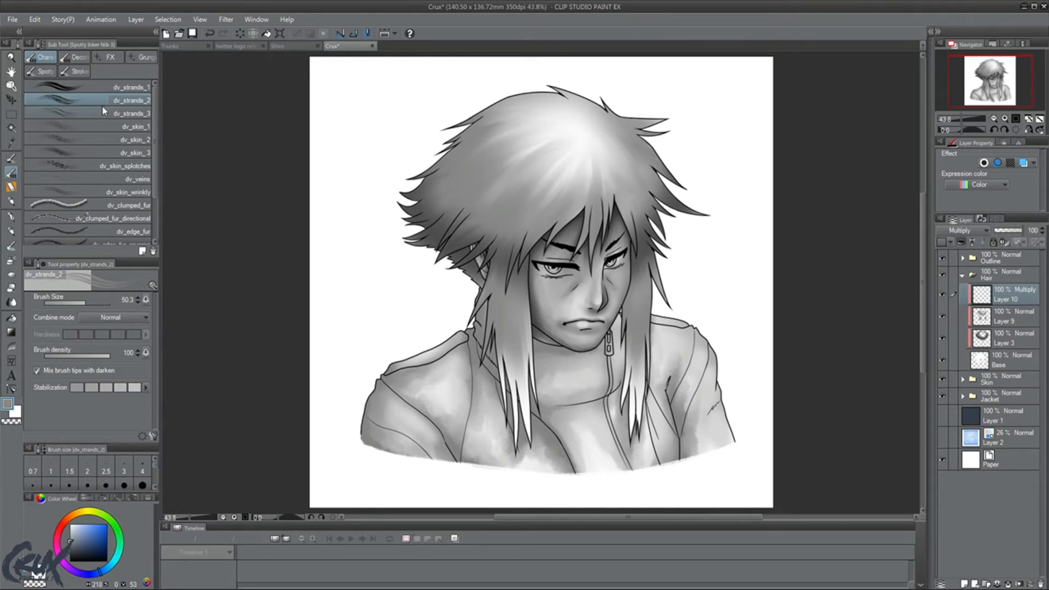
{"action": "left_click", "coordinate": [98, 88]}
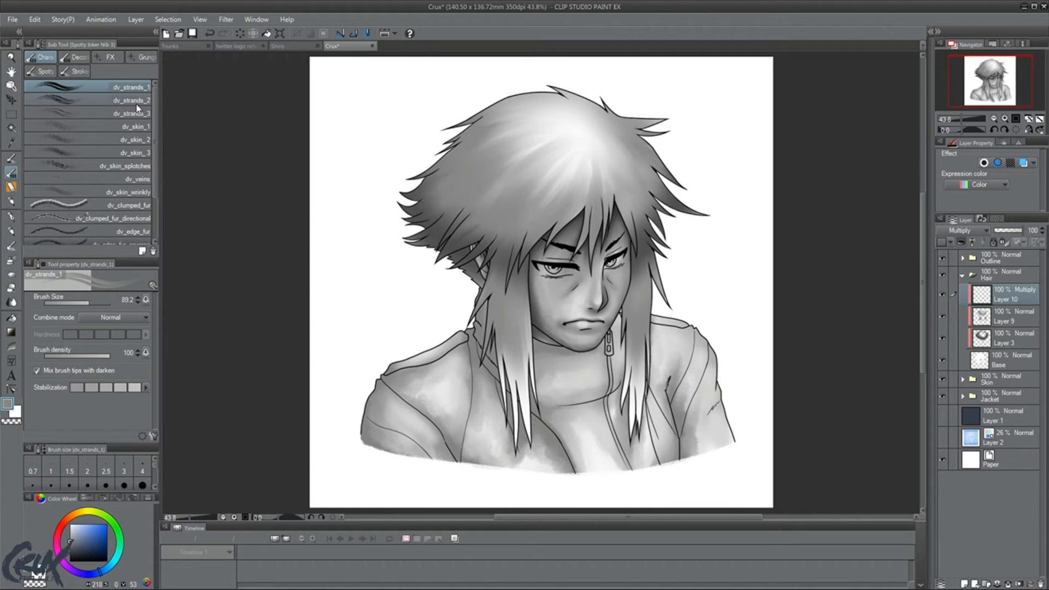
{"action": "left_click", "coordinate": [75, 57]}
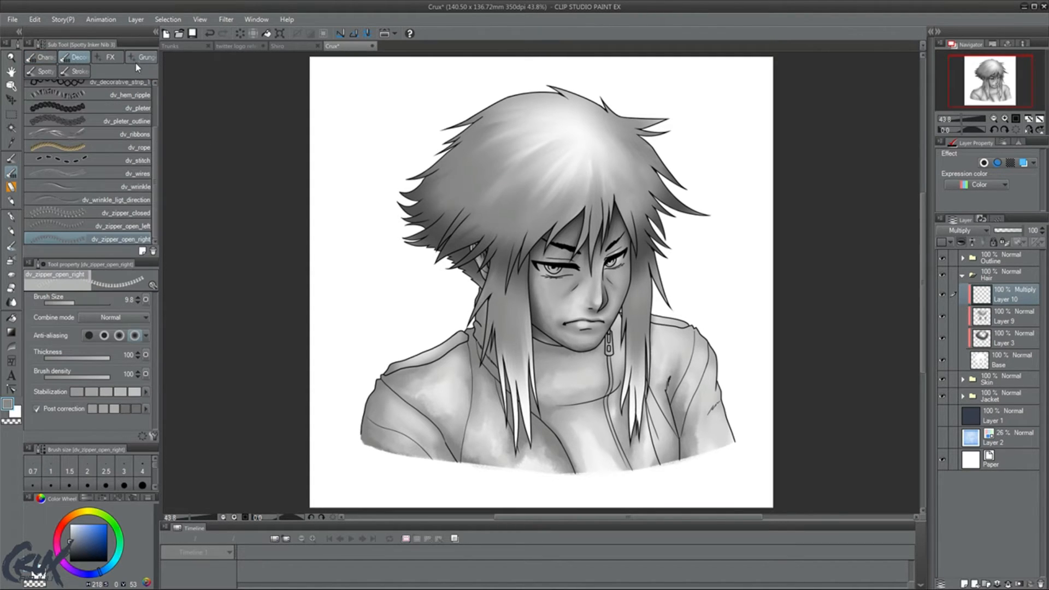
{"action": "left_click", "coordinate": [45, 57]}
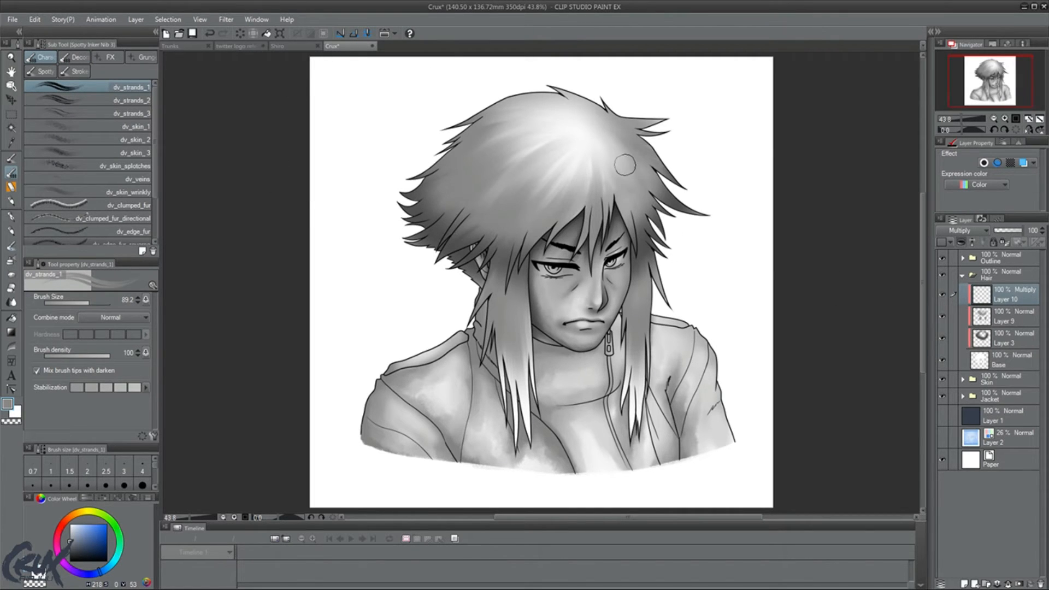
{"action": "scroll", "coordinate": [625, 165], "scroll_direction": "up", "scroll_amount": 2}
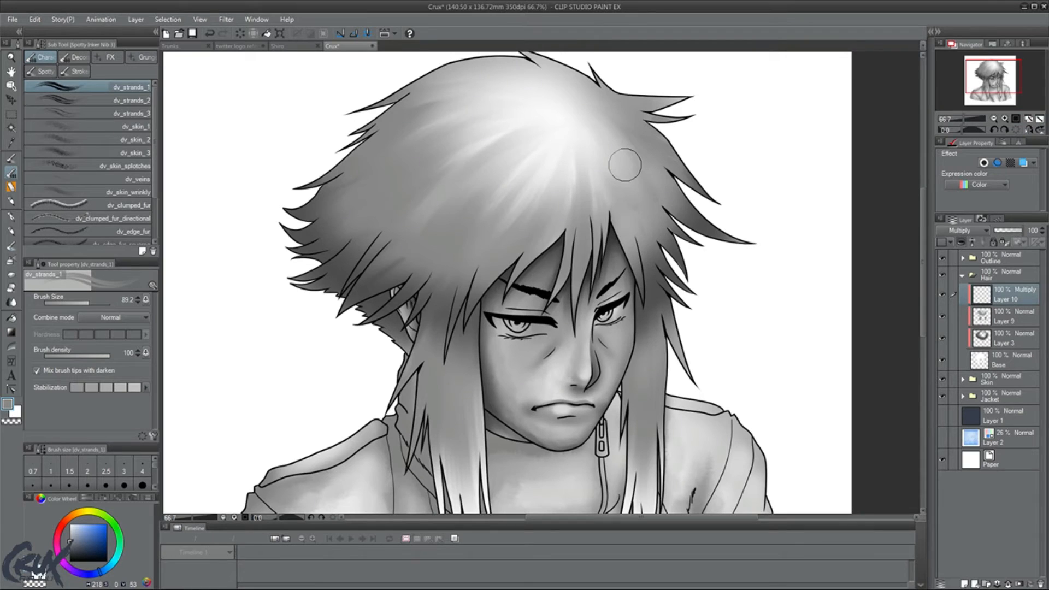
{"action": "left_click", "coordinate": [126, 103]}
{"action": "left_click", "coordinate": [130, 113]}
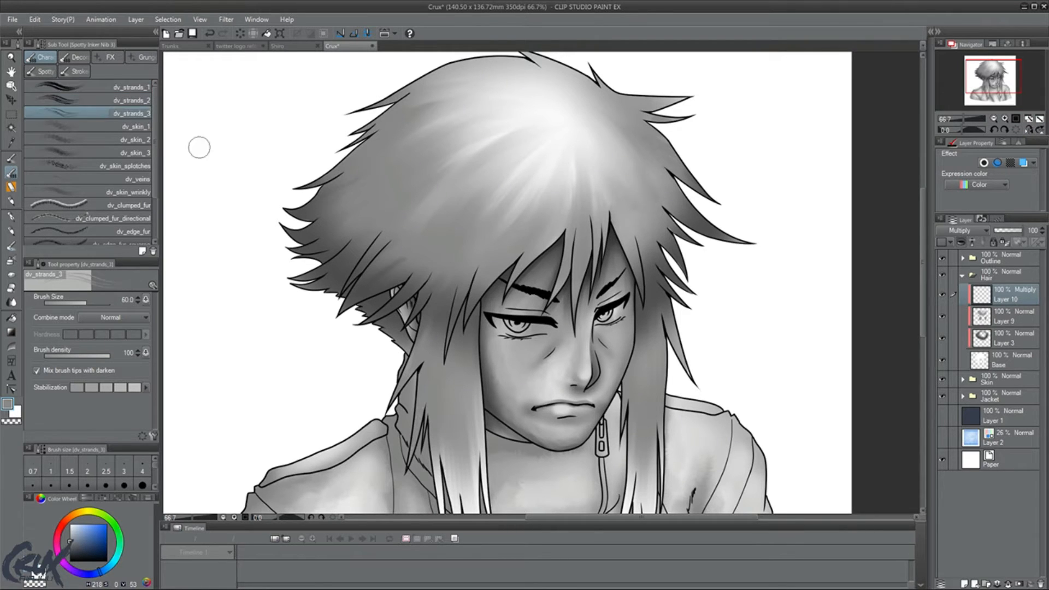
{"action": "left_click_drag", "start_coordinate": [558, 177], "coordinate": [500, 258]}
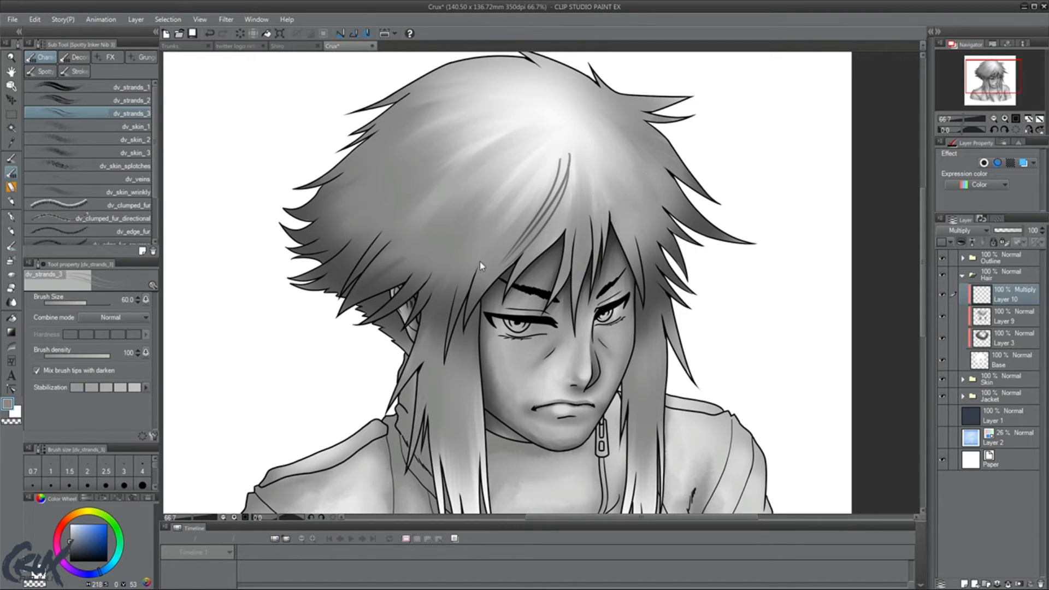
{"action": "key", "text": "ctrl+z"}
{"action": "left_click_drag", "start_coordinate": [570, 141], "coordinate": [527, 258]}
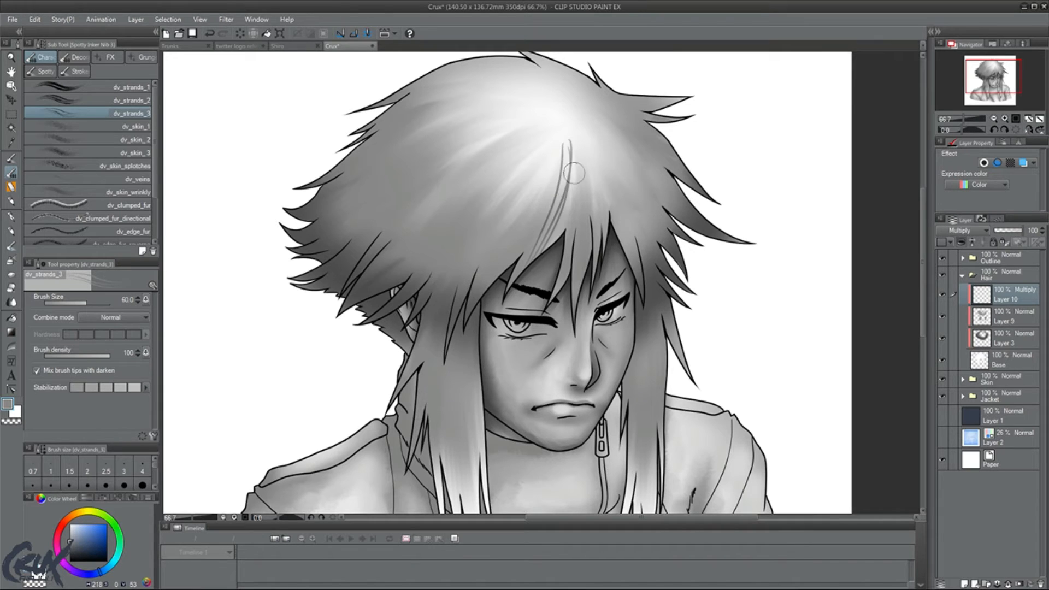
{"action": "key", "text": "ctrl+z"}
Paint grey strands from the crown highlight down the left half of the fringe with dv_strands_3 at size 60.0.
{"action": "left_click_drag", "start_coordinate": [575, 149], "coordinate": [522, 250]}
{"action": "left_click_drag", "start_coordinate": [561, 156], "coordinate": [481, 273]}
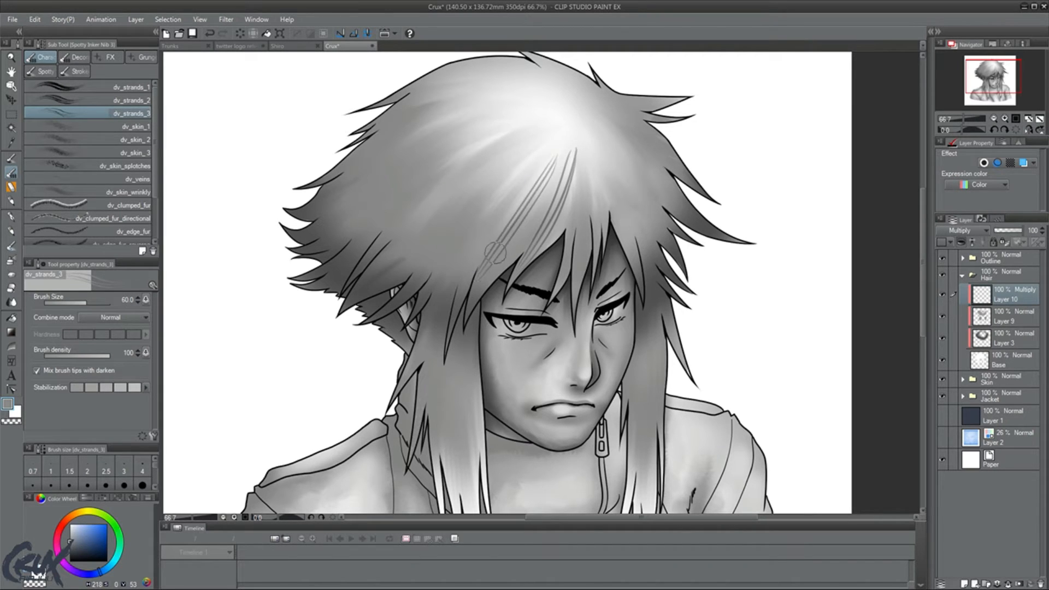
{"action": "mouse_move", "coordinate": [569, 151]}
{"action": "left_mouse_down"}
{"action": "mouse_move", "coordinate": [475, 282]}
{"action": "mouse_move", "coordinate": [490, 221]}
{"action": "mouse_move", "coordinate": [454, 289]}
{"action": "left_mouse_up"}
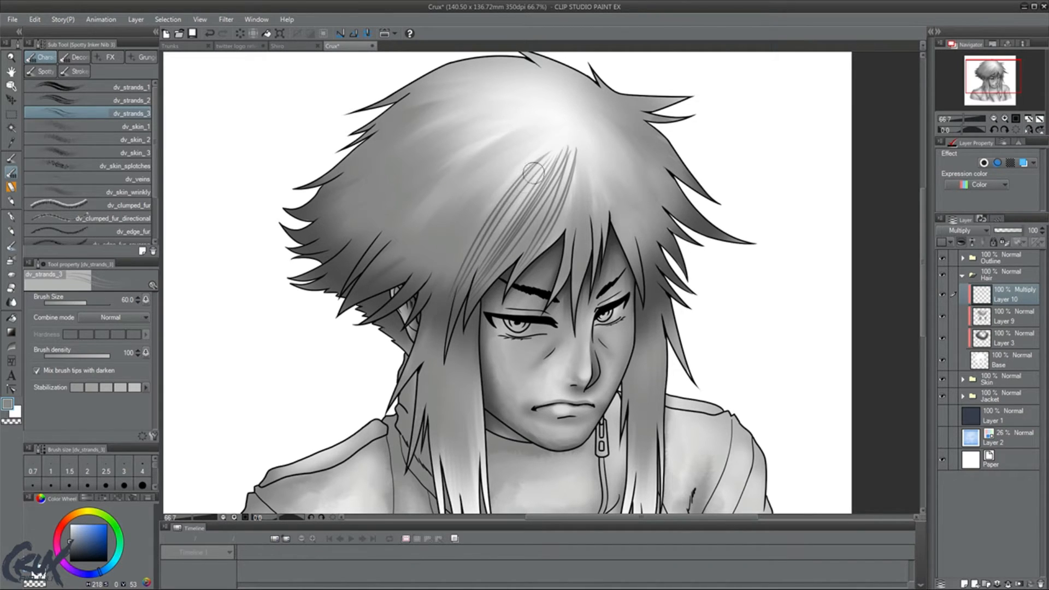
{"action": "left_click_drag", "start_coordinate": [542, 151], "coordinate": [455, 251]}
{"action": "left_click_drag", "start_coordinate": [416, 304], "coordinate": [526, 168]}
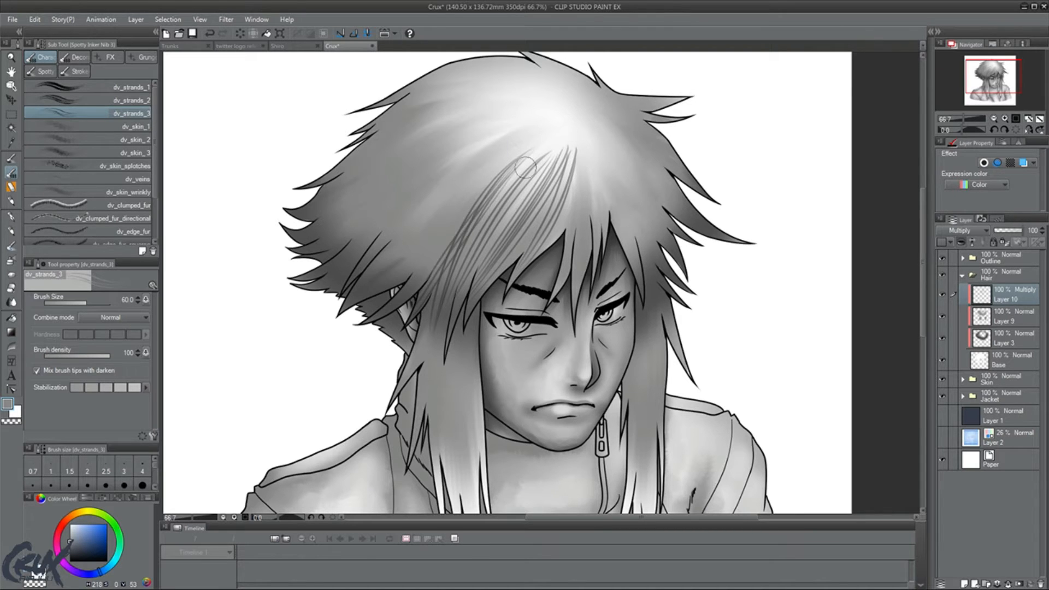
{"action": "key", "text": "ctrl+z"}
{"action": "mouse_move", "coordinate": [426, 297]}
{"action": "left_mouse_down"}
{"action": "mouse_move", "coordinate": [488, 176]}
{"action": "mouse_move", "coordinate": [525, 152]}
{"action": "left_mouse_up"}
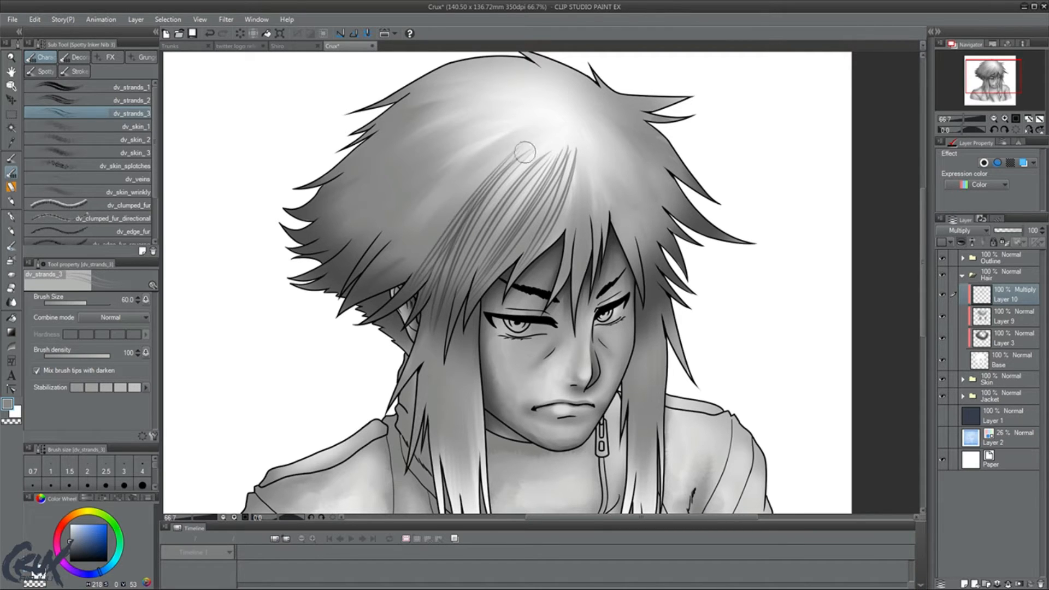
{"action": "left_click_drag", "start_coordinate": [377, 283], "coordinate": [493, 166]}
{"action": "left_click_drag", "start_coordinate": [388, 284], "coordinate": [507, 147]}
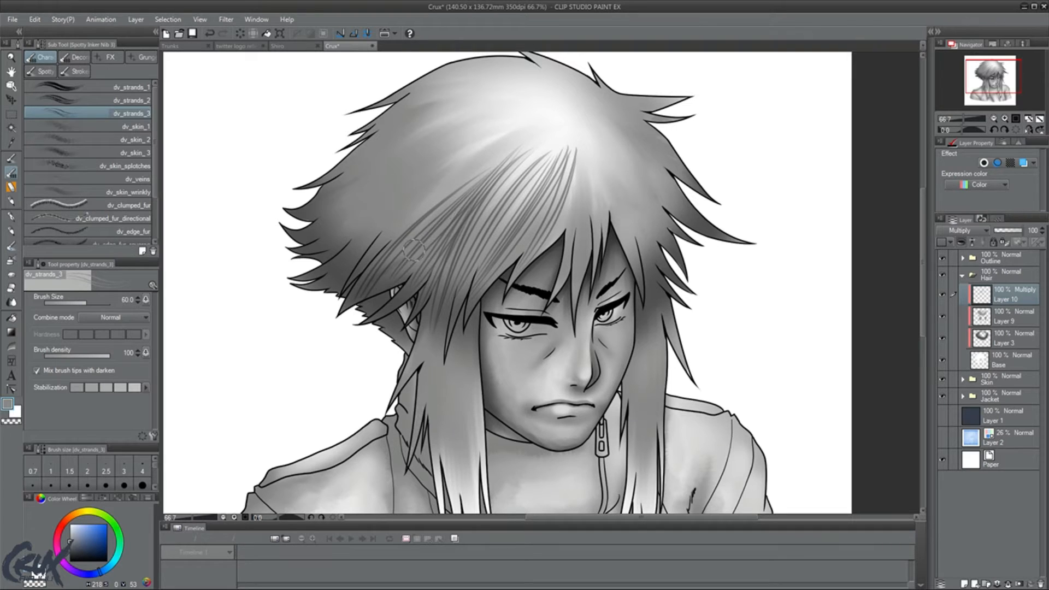
Extend the strand texture across the left side of the hair, from the spiky outer tips inward to the crown.
{"action": "left_click_drag", "start_coordinate": [372, 268], "coordinate": [459, 164]}
{"action": "mouse_move", "coordinate": [336, 281]}
{"action": "left_mouse_down"}
{"action": "mouse_move", "coordinate": [385, 219]}
{"action": "mouse_move", "coordinate": [453, 165]}
{"action": "mouse_move", "coordinate": [426, 172]}
{"action": "left_mouse_up"}
{"action": "left_click_drag", "start_coordinate": [333, 228], "coordinate": [423, 163]}
{"action": "mouse_move", "coordinate": [302, 241]}
{"action": "left_mouse_down"}
{"action": "mouse_move", "coordinate": [369, 179]}
{"action": "mouse_move", "coordinate": [299, 228]}
{"action": "mouse_move", "coordinate": [394, 149]}
{"action": "left_mouse_up"}
{"action": "mouse_move", "coordinate": [309, 220]}
{"action": "left_mouse_down"}
{"action": "mouse_move", "coordinate": [415, 161]}
{"action": "mouse_move", "coordinate": [399, 164]}
{"action": "left_mouse_up"}
{"action": "left_click_drag", "start_coordinate": [295, 201], "coordinate": [385, 144]}
Paint strands from the crown highlight down through the central fringe and the locks over the right eye.
{"action": "left_click_drag", "start_coordinate": [574, 186], "coordinate": [573, 290]}
{"action": "mouse_move", "coordinate": [584, 161]}
{"action": "left_mouse_down"}
{"action": "mouse_move", "coordinate": [590, 237]}
{"action": "mouse_move", "coordinate": [587, 162]}
{"action": "mouse_move", "coordinate": [615, 237]}
{"action": "left_mouse_up"}
{"action": "left_click_drag", "start_coordinate": [598, 174], "coordinate": [634, 262]}
{"action": "left_click_drag", "start_coordinate": [602, 155], "coordinate": [656, 254]}
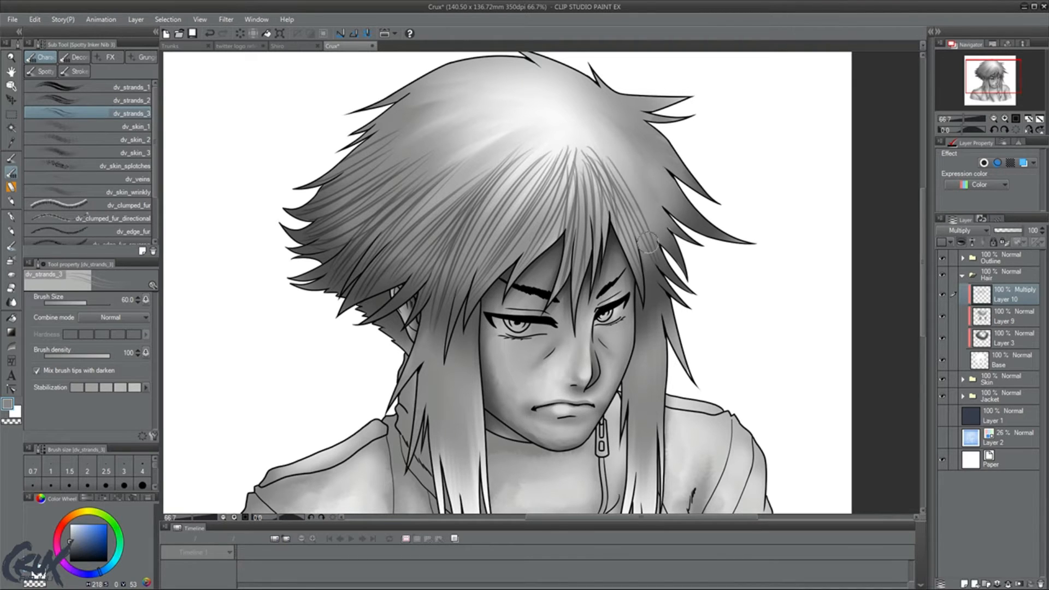
{"action": "left_click_drag", "start_coordinate": [618, 175], "coordinate": [653, 273]}
{"action": "left_click_drag", "start_coordinate": [625, 179], "coordinate": [663, 251]}
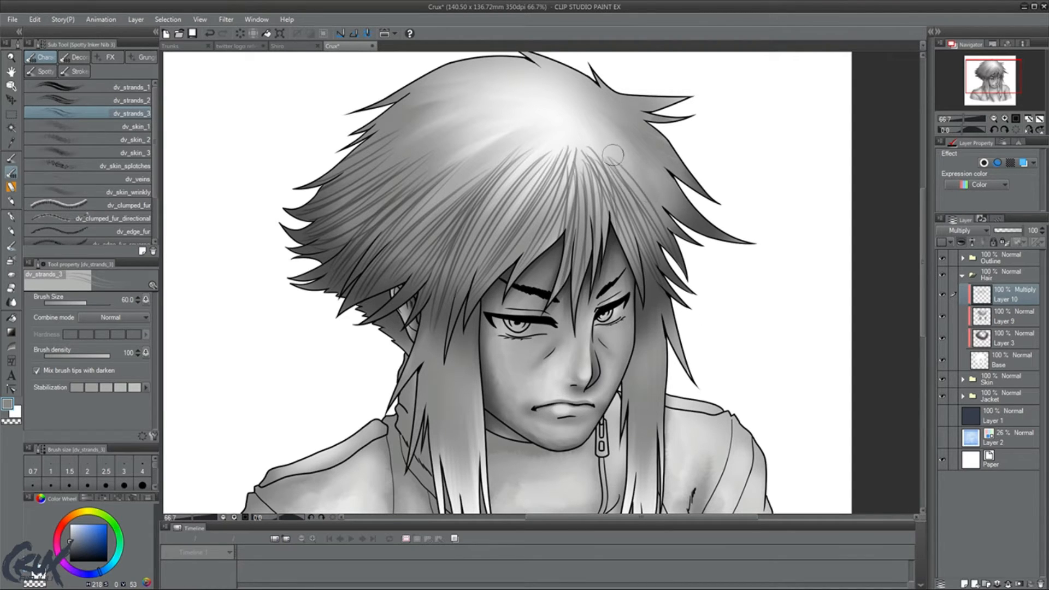
Paint strands along the right side of the hair into its outer spikes, including the upper right tuft.
{"action": "mouse_move", "coordinate": [613, 155]}
{"action": "left_mouse_down"}
{"action": "mouse_move", "coordinate": [701, 249]}
{"action": "mouse_move", "coordinate": [766, 251]}
{"action": "left_mouse_up"}
{"action": "mouse_move", "coordinate": [622, 143]}
{"action": "left_mouse_down"}
{"action": "mouse_move", "coordinate": [758, 249]}
{"action": "mouse_move", "coordinate": [631, 134]}
{"action": "mouse_move", "coordinate": [727, 235]}
{"action": "left_mouse_up"}
{"action": "left_click_drag", "start_coordinate": [621, 111], "coordinate": [705, 196]}
{"action": "left_click_drag", "start_coordinate": [637, 142], "coordinate": [716, 217]}
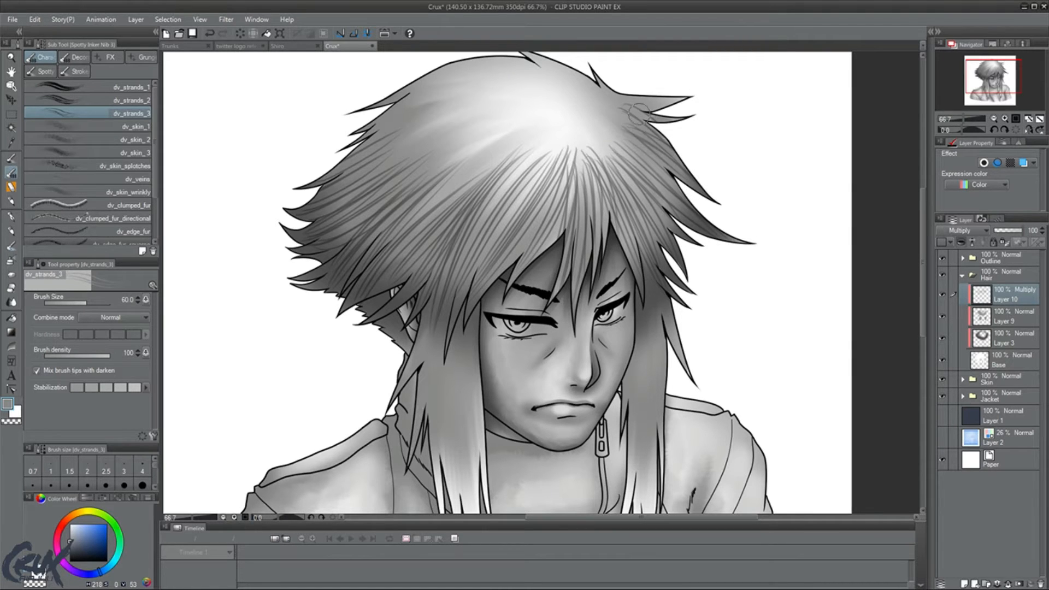
{"action": "mouse_move", "coordinate": [628, 107]}
{"action": "left_mouse_down"}
{"action": "mouse_move", "coordinate": [667, 117]}
{"action": "mouse_move", "coordinate": [675, 108]}
{"action": "mouse_move", "coordinate": [620, 89]}
{"action": "mouse_move", "coordinate": [691, 86]}
{"action": "left_mouse_up"}
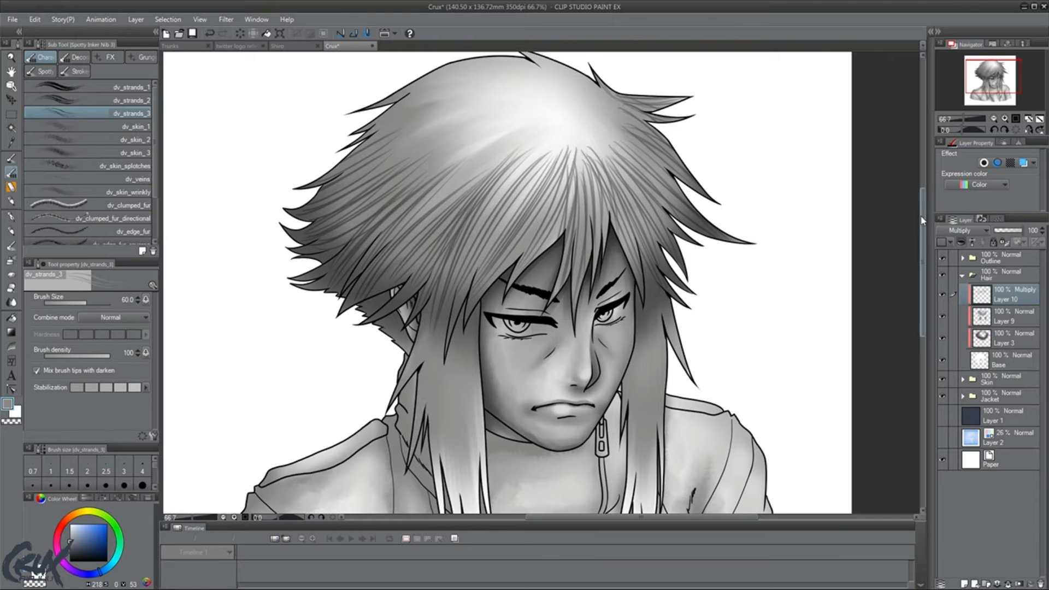
Paint strands from the top tuft and crown, curving over the upper left of the head towards its edge.
{"action": "scroll", "coordinate": [924, 222], "scroll_direction": "up", "scroll_amount": 2}
{"action": "left_click_drag", "start_coordinate": [508, 64], "coordinate": [585, 128]}
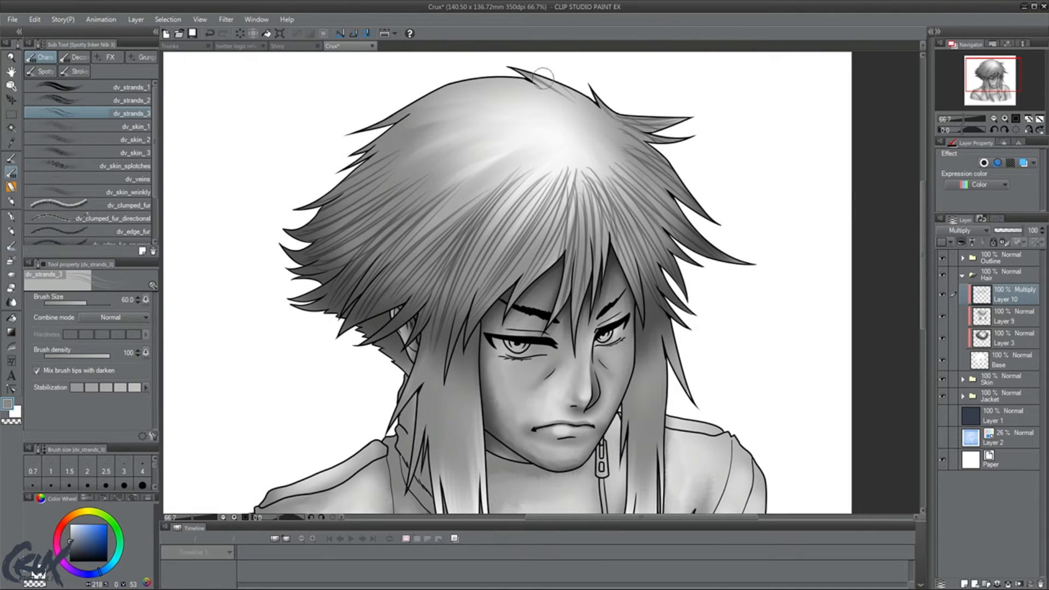
{"action": "mouse_move", "coordinate": [544, 77]}
{"action": "left_mouse_down"}
{"action": "mouse_move", "coordinate": [559, 99]}
{"action": "mouse_move", "coordinate": [386, 117]}
{"action": "left_mouse_up"}
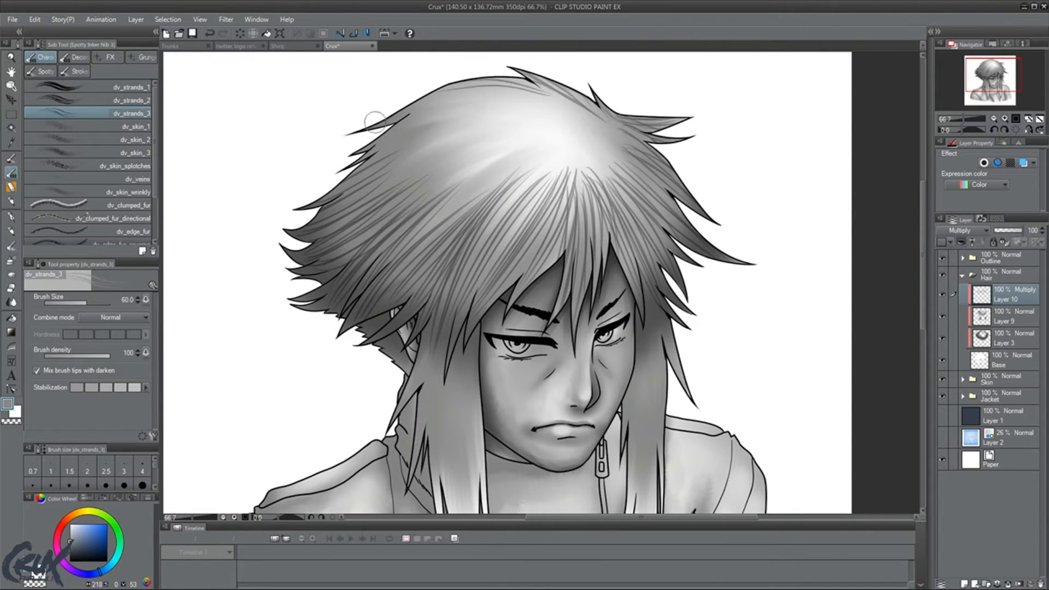
{"action": "left_click_drag", "start_coordinate": [548, 89], "coordinate": [412, 108]}
{"action": "mouse_move", "coordinate": [554, 96]}
{"action": "left_mouse_down"}
{"action": "mouse_move", "coordinate": [412, 107]}
{"action": "mouse_move", "coordinate": [408, 129]}
{"action": "mouse_move", "coordinate": [350, 176]}
{"action": "mouse_move", "coordinate": [421, 137]}
{"action": "left_mouse_up"}
{"action": "left_click_drag", "start_coordinate": [443, 118], "coordinate": [325, 201]}
{"action": "mouse_move", "coordinate": [531, 122]}
{"action": "left_mouse_down"}
{"action": "mouse_move", "coordinate": [399, 169]}
{"action": "mouse_move", "coordinate": [352, 200]}
{"action": "left_mouse_up"}
Fill the bare area around the crown highlight with strands sweeping down left and right into the existing texture.
{"action": "left_click_drag", "start_coordinate": [492, 130], "coordinate": [430, 204]}
{"action": "left_click_drag", "start_coordinate": [535, 138], "coordinate": [438, 217]}
{"action": "left_click_drag", "start_coordinate": [502, 160], "coordinate": [408, 240]}
{"action": "left_click_drag", "start_coordinate": [547, 150], "coordinate": [428, 241]}
{"action": "mouse_move", "coordinate": [575, 154]}
{"action": "left_mouse_down"}
{"action": "mouse_move", "coordinate": [610, 212]}
{"action": "mouse_move", "coordinate": [650, 218]}
{"action": "left_mouse_up"}
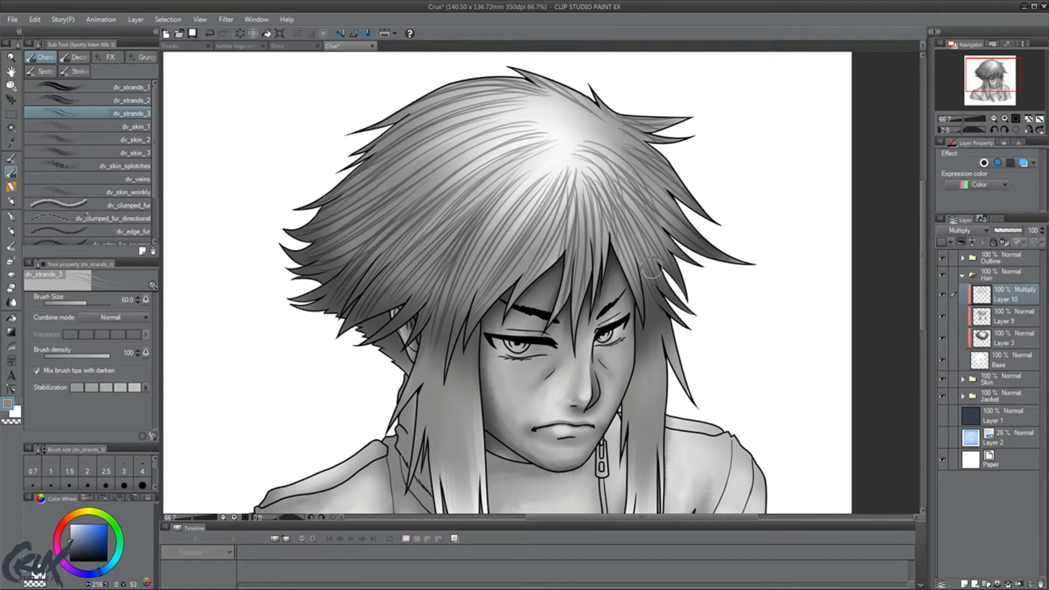
{"action": "mouse_move", "coordinate": [594, 142]}
{"action": "left_mouse_down"}
{"action": "mouse_move", "coordinate": [630, 179]}
{"action": "mouse_move", "coordinate": [580, 116]}
{"action": "mouse_move", "coordinate": [653, 175]}
{"action": "left_mouse_up"}
Add strands curving left from the top of the crown highlight and undo the last two strokes.
{"action": "mouse_move", "coordinate": [579, 116]}
{"action": "left_mouse_down"}
{"action": "mouse_move", "coordinate": [608, 160]}
{"action": "mouse_move", "coordinate": [573, 98]}
{"action": "mouse_move", "coordinate": [571, 119]}
{"action": "mouse_move", "coordinate": [480, 118]}
{"action": "left_mouse_up"}
{"action": "mouse_move", "coordinate": [548, 128]}
{"action": "left_mouse_down"}
{"action": "mouse_move", "coordinate": [472, 115]}
{"action": "mouse_move", "coordinate": [510, 119]}
{"action": "mouse_move", "coordinate": [465, 129]}
{"action": "left_mouse_up"}
{"action": "mouse_move", "coordinate": [551, 138]}
{"action": "left_mouse_down"}
{"action": "mouse_move", "coordinate": [520, 121]}
{"action": "mouse_move", "coordinate": [453, 140]}
{"action": "mouse_move", "coordinate": [454, 222]}
{"action": "mouse_move", "coordinate": [492, 252]}
{"action": "mouse_move", "coordinate": [506, 243]}
{"action": "left_mouse_up"}
{"action": "key", "text": "ctrl+z"}
{"action": "key", "text": "ctrl+z"}
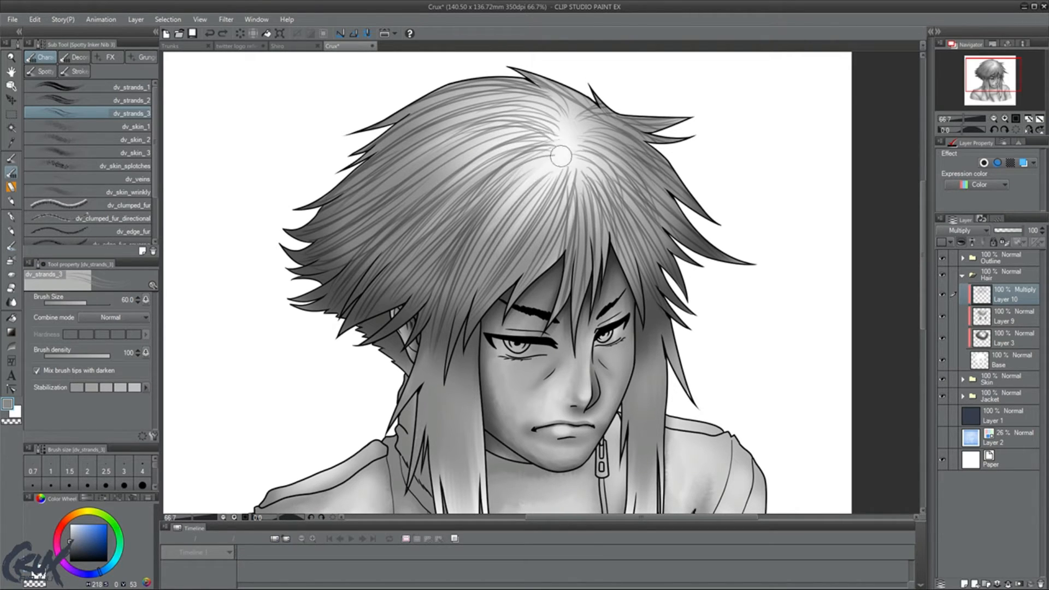
Layer a second pass of strands radiating from the crown point across the left side and top of the hair.
{"action": "left_click_drag", "start_coordinate": [575, 145], "coordinate": [464, 273]}
{"action": "left_click_drag", "start_coordinate": [581, 148], "coordinate": [511, 271]}
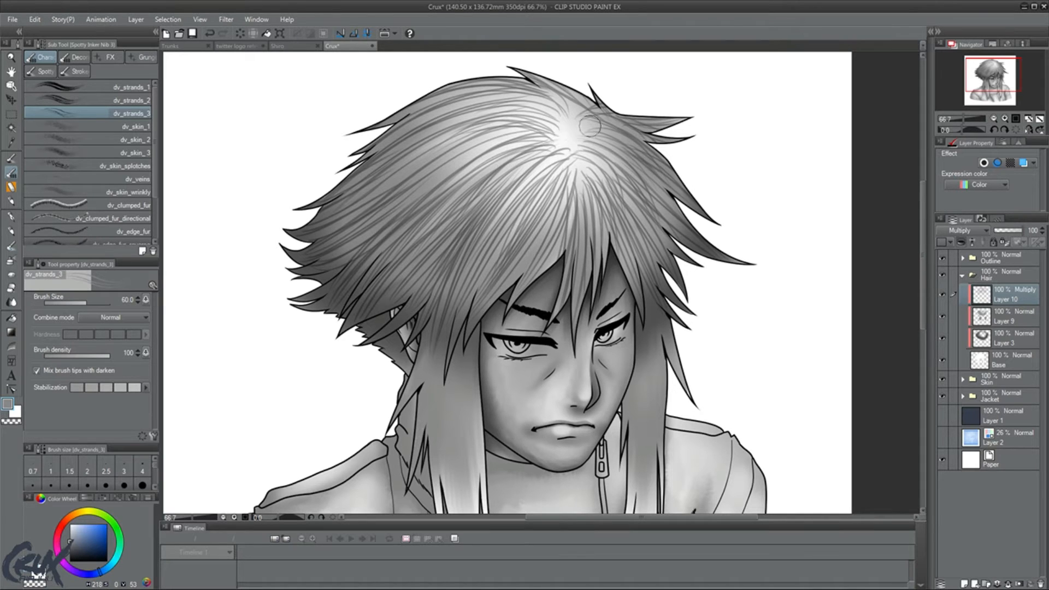
{"action": "left_click_drag", "start_coordinate": [568, 141], "coordinate": [486, 147]}
{"action": "left_click_drag", "start_coordinate": [560, 143], "coordinate": [369, 238]}
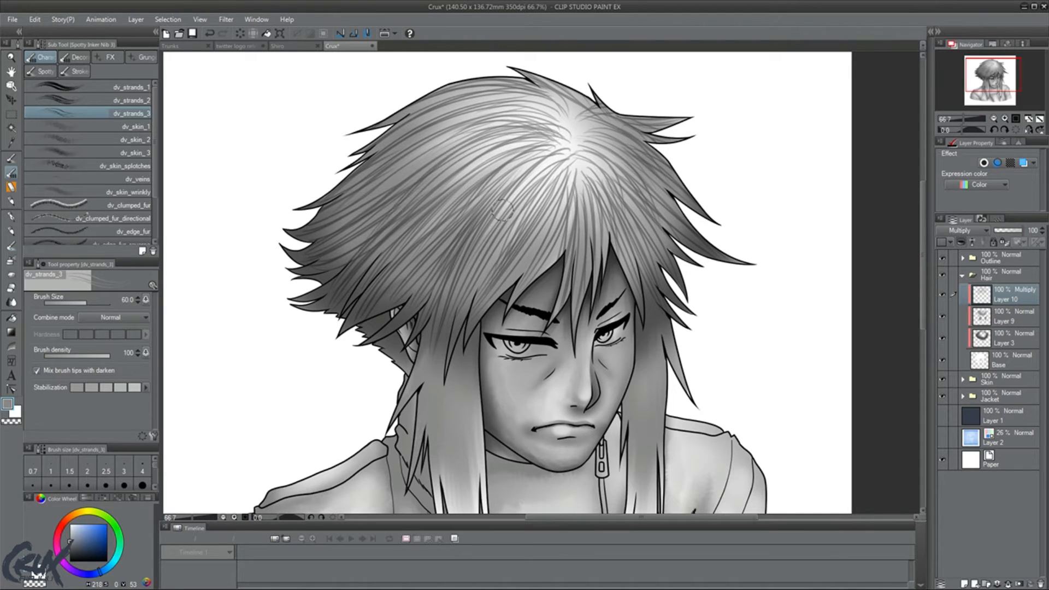
{"action": "left_click_drag", "start_coordinate": [567, 138], "coordinate": [391, 259]}
{"action": "mouse_move", "coordinate": [557, 132]}
{"action": "left_mouse_down"}
{"action": "mouse_move", "coordinate": [487, 128]}
{"action": "mouse_move", "coordinate": [440, 244]}
{"action": "left_mouse_up"}
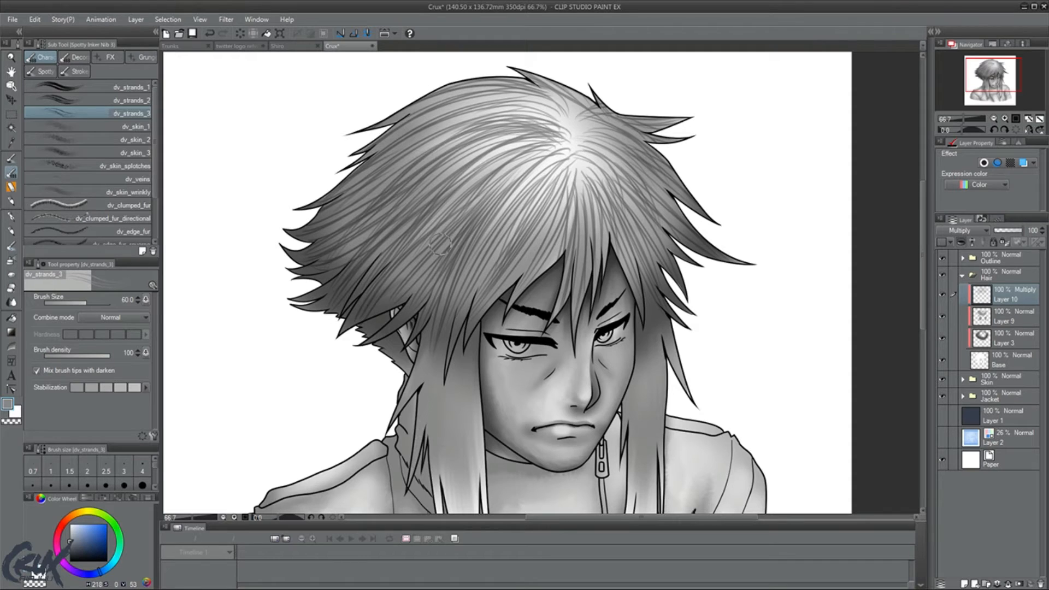
{"action": "left_click_drag", "start_coordinate": [557, 128], "coordinate": [407, 217]}
{"action": "left_click_drag", "start_coordinate": [563, 117], "coordinate": [445, 100]}
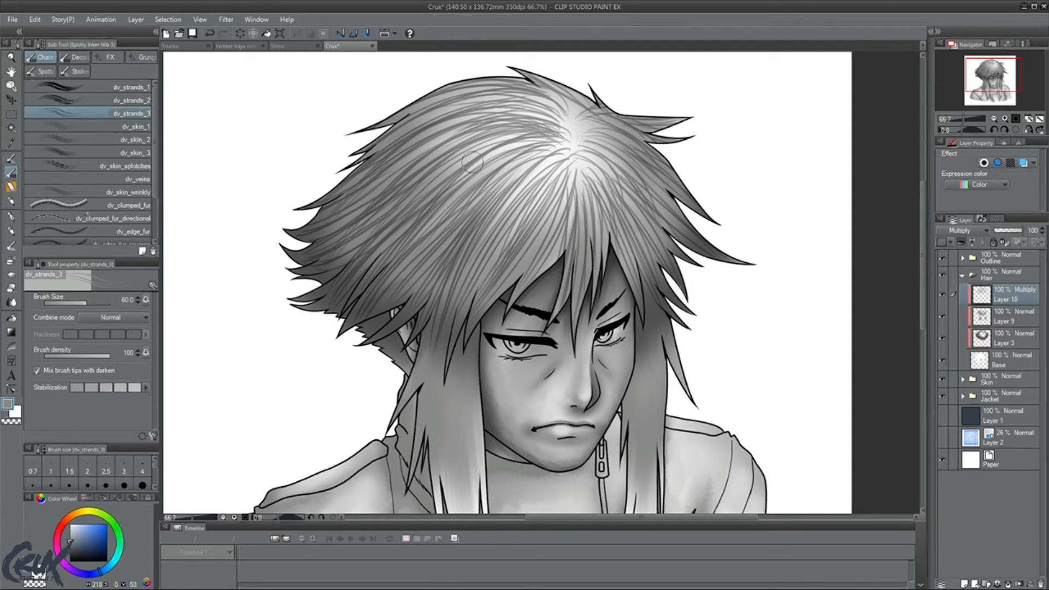
{"action": "left_click_drag", "start_coordinate": [555, 126], "coordinate": [426, 97]}
Layer additional strands from the crown point down the right fringe and out to the right side spikes.
{"action": "mouse_move", "coordinate": [569, 123]}
{"action": "left_mouse_down"}
{"action": "mouse_move", "coordinate": [603, 104]}
{"action": "mouse_move", "coordinate": [609, 113]}
{"action": "mouse_move", "coordinate": [615, 189]}
{"action": "mouse_move", "coordinate": [596, 185]}
{"action": "mouse_move", "coordinate": [605, 211]}
{"action": "left_mouse_up"}
{"action": "left_click_drag", "start_coordinate": [595, 156], "coordinate": [637, 223]}
{"action": "left_click_drag", "start_coordinate": [590, 164], "coordinate": [628, 273]}
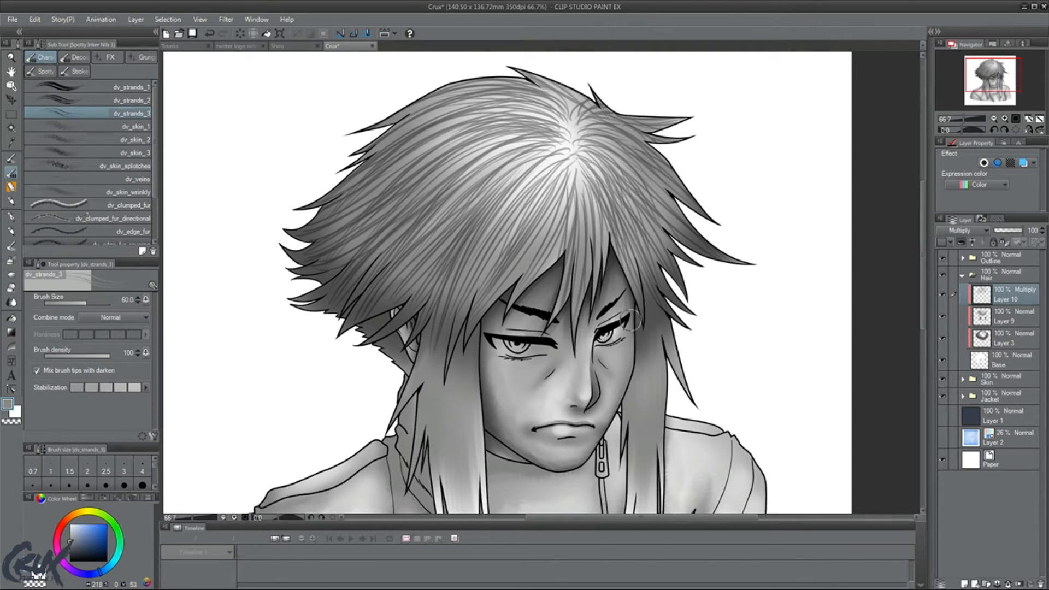
{"action": "mouse_move", "coordinate": [605, 170]}
{"action": "left_mouse_down"}
{"action": "mouse_move", "coordinate": [668, 285]}
{"action": "mouse_move", "coordinate": [662, 223]}
{"action": "left_mouse_up"}
{"action": "left_click_drag", "start_coordinate": [611, 151], "coordinate": [712, 254]}
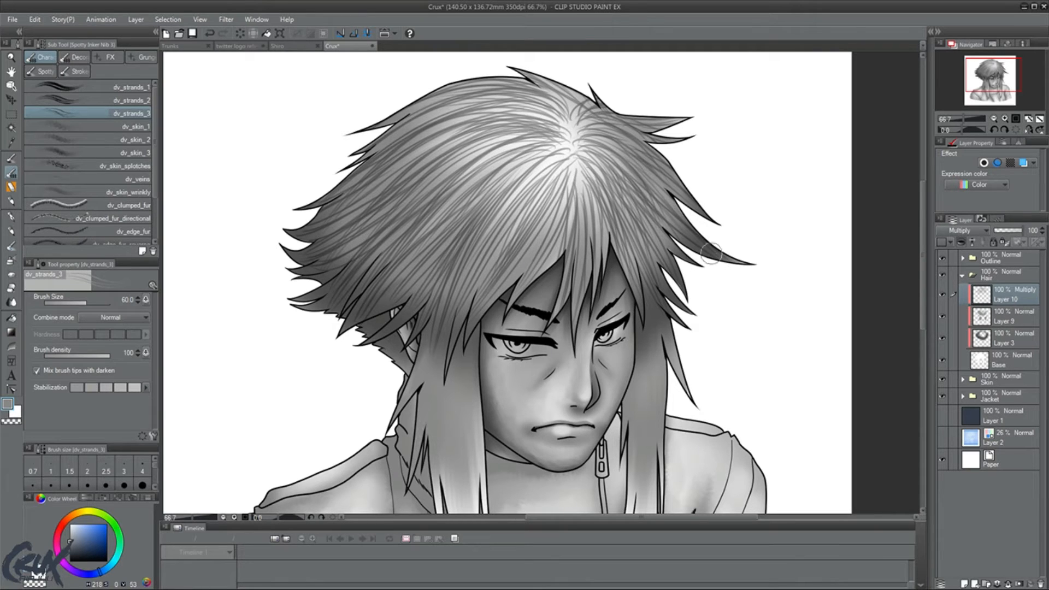
Deepen the left fringe with denser strands running down to its tips beside the left eye.
{"action": "mouse_move", "coordinate": [568, 182]}
{"action": "left_mouse_down"}
{"action": "mouse_move", "coordinate": [487, 304]}
{"action": "mouse_move", "coordinate": [542, 214]}
{"action": "mouse_move", "coordinate": [494, 290]}
{"action": "left_mouse_up"}
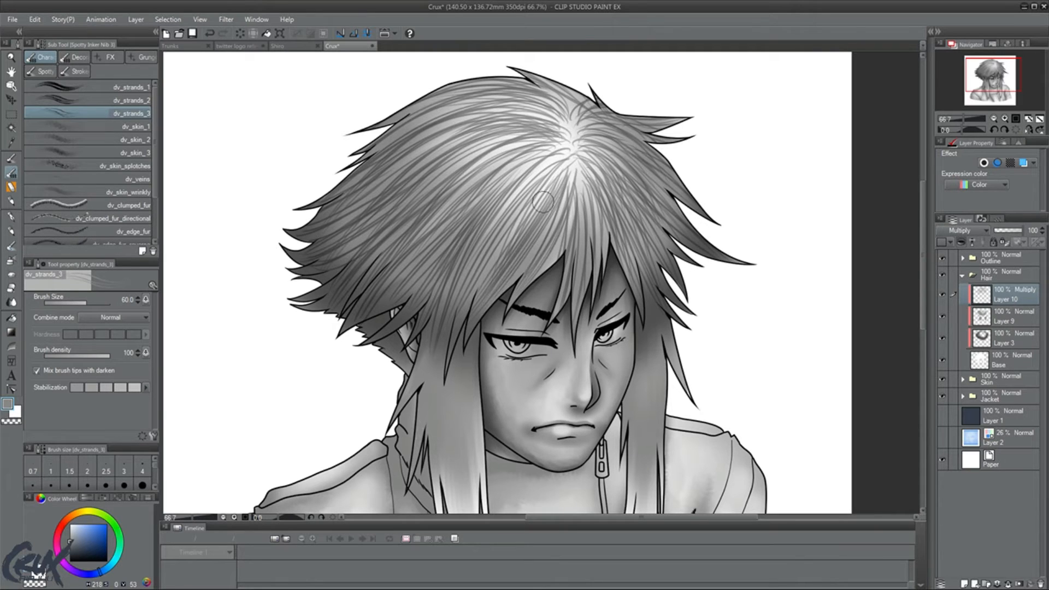
{"action": "left_click_drag", "start_coordinate": [543, 201], "coordinate": [469, 323]}
{"action": "left_click_drag", "start_coordinate": [529, 183], "coordinate": [471, 301]}
{"action": "left_click_drag", "start_coordinate": [504, 196], "coordinate": [439, 382]}
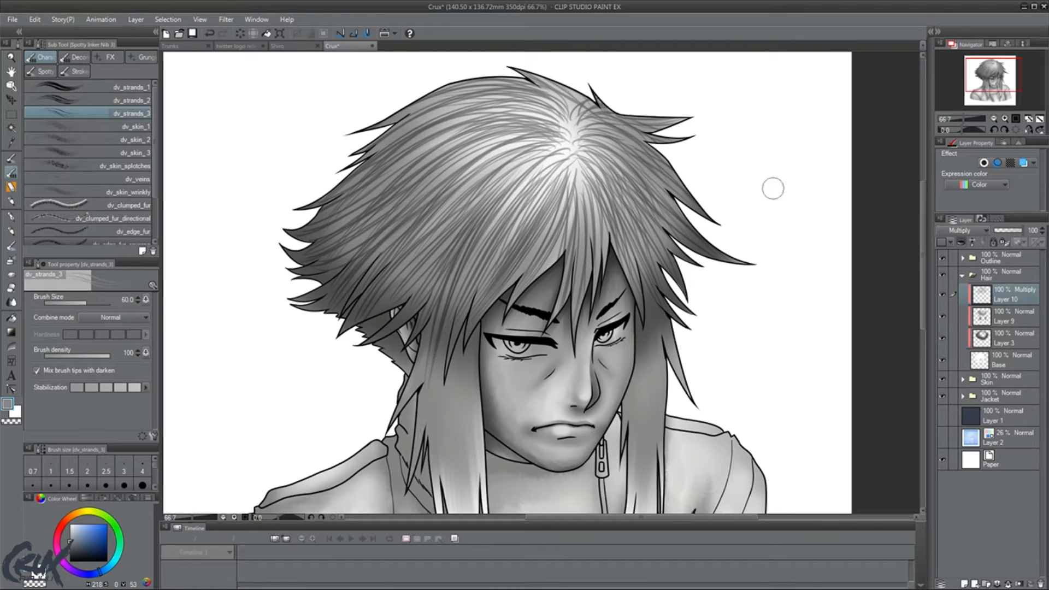
Paint long vertical strands down the right front side lock from beside the face to its pale tips.
{"action": "left_click_drag", "start_coordinate": [924, 214], "coordinate": [923, 252]}
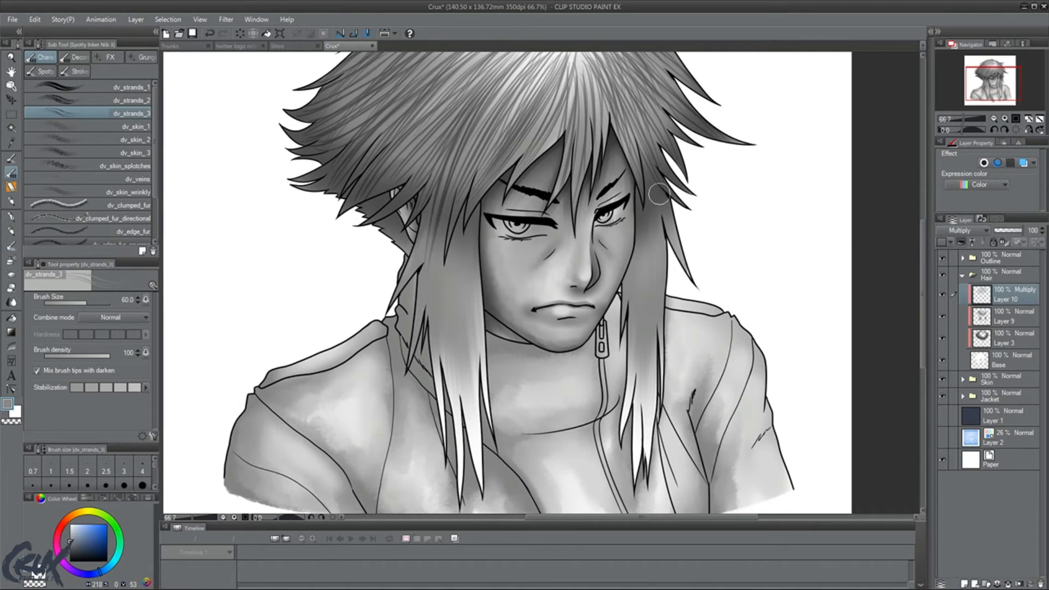
{"action": "left_click_drag", "start_coordinate": [649, 172], "coordinate": [656, 393]}
{"action": "mouse_move", "coordinate": [645, 233]}
{"action": "left_mouse_down"}
{"action": "mouse_move", "coordinate": [635, 418]}
{"action": "mouse_move", "coordinate": [622, 431]}
{"action": "left_mouse_up"}
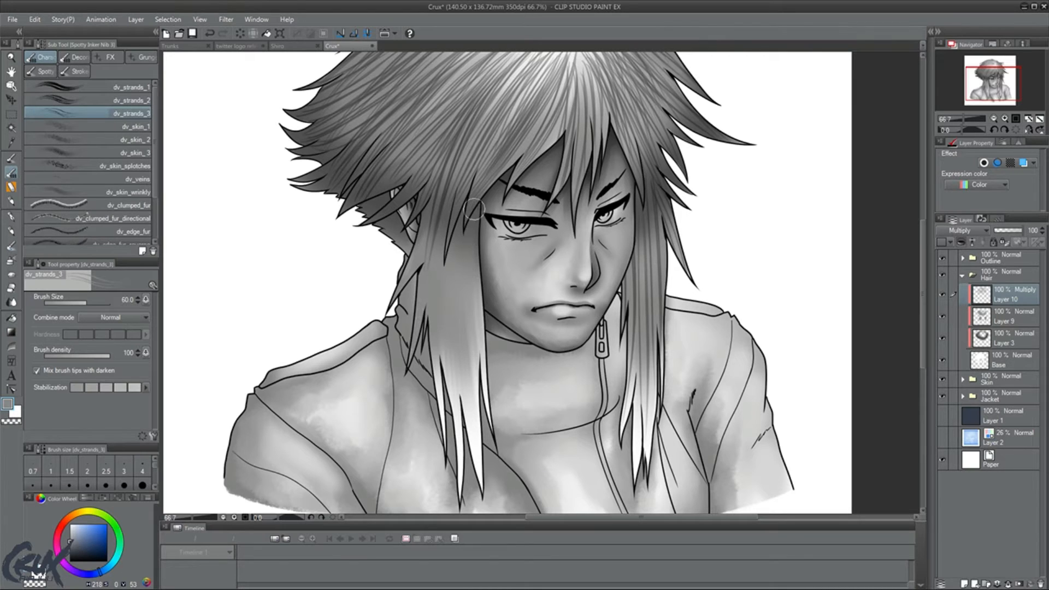
Paint long vertical strands down the left front side lock and the small outer spikes beside it.
{"action": "mouse_move", "coordinate": [474, 209]}
{"action": "left_mouse_down"}
{"action": "mouse_move", "coordinate": [492, 389]}
{"action": "mouse_move", "coordinate": [473, 425]}
{"action": "left_mouse_up"}
{"action": "mouse_move", "coordinate": [458, 233]}
{"action": "left_mouse_down"}
{"action": "mouse_move", "coordinate": [449, 289]}
{"action": "mouse_move", "coordinate": [462, 428]}
{"action": "left_mouse_up"}
{"action": "mouse_move", "coordinate": [449, 235]}
{"action": "left_mouse_down"}
{"action": "mouse_move", "coordinate": [439, 329]}
{"action": "mouse_move", "coordinate": [451, 405]}
{"action": "left_mouse_up"}
{"action": "left_click_drag", "start_coordinate": [442, 229], "coordinate": [435, 410]}
{"action": "mouse_move", "coordinate": [432, 209]}
{"action": "left_mouse_down"}
{"action": "mouse_move", "coordinate": [411, 278]}
{"action": "mouse_move", "coordinate": [386, 312]}
{"action": "left_mouse_up"}
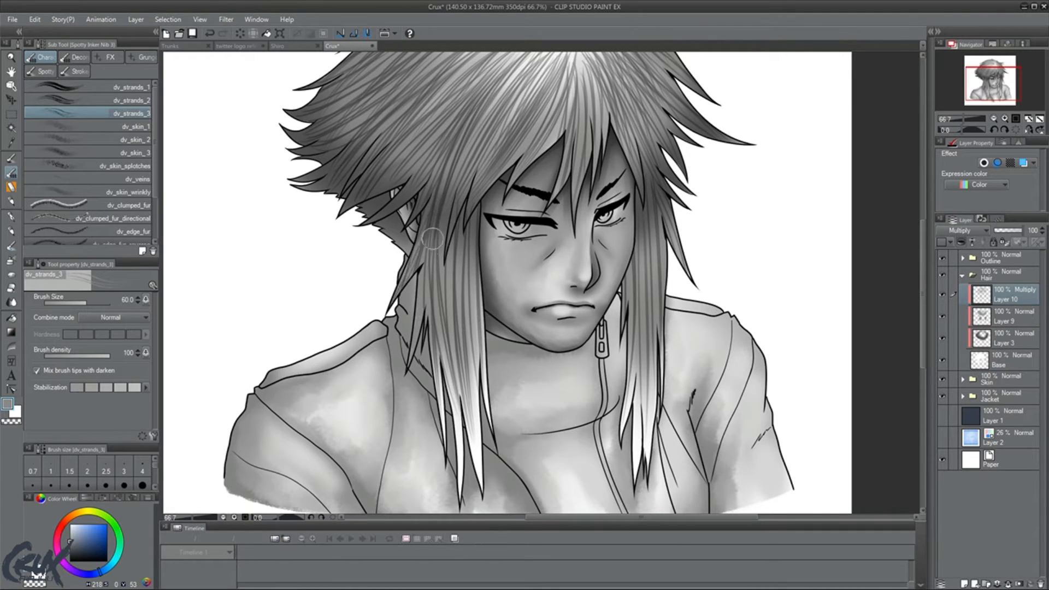
Add a second pass of darker strands over the upper and middle parts of both front side locks.
{"action": "mouse_move", "coordinate": [437, 241]}
{"action": "left_mouse_down"}
{"action": "mouse_move", "coordinate": [420, 338]}
{"action": "mouse_move", "coordinate": [425, 308]}
{"action": "left_mouse_up"}
{"action": "left_click_drag", "start_coordinate": [460, 187], "coordinate": [451, 385]}
{"action": "left_click_drag", "start_coordinate": [451, 234], "coordinate": [457, 377]}
{"action": "left_click_drag", "start_coordinate": [467, 230], "coordinate": [474, 421]}
{"action": "left_click_drag", "start_coordinate": [646, 210], "coordinate": [648, 372]}
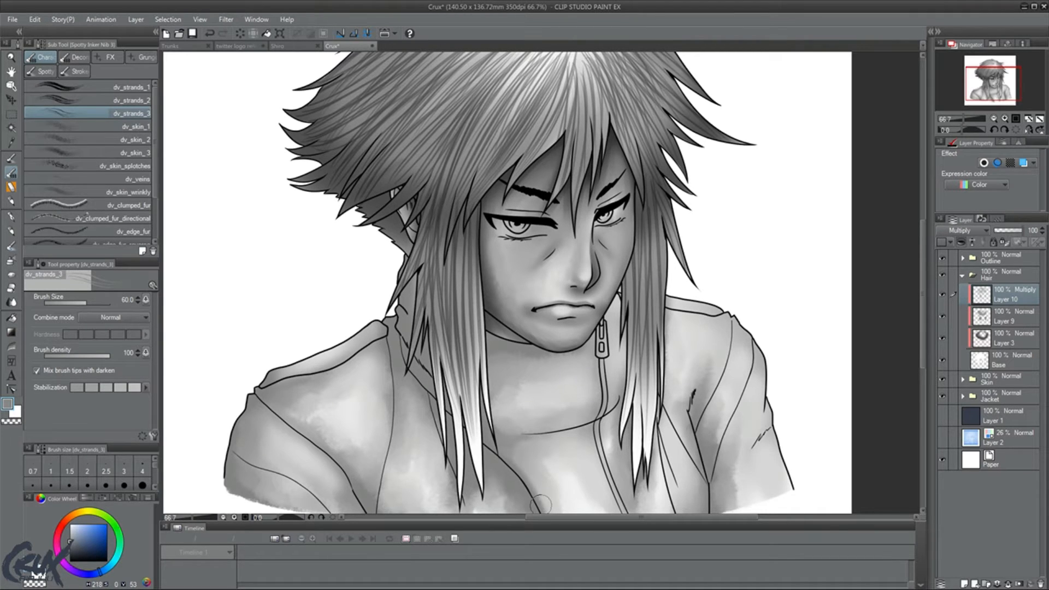
{"action": "scroll", "coordinate": [541, 504], "scroll_direction": "down", "scroll_amount": 2}
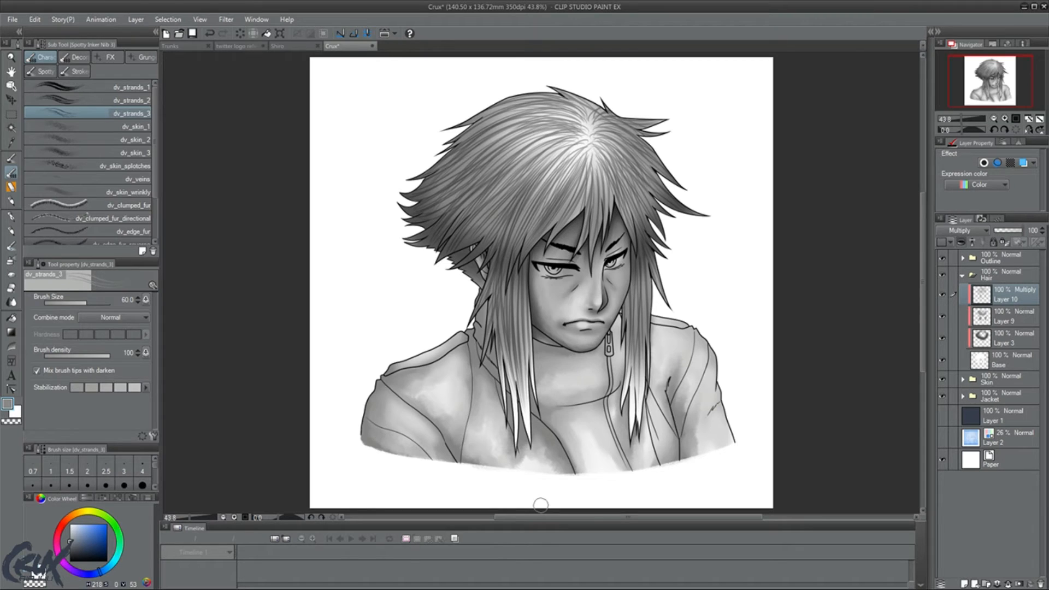
{"action": "key", "text": "j"}
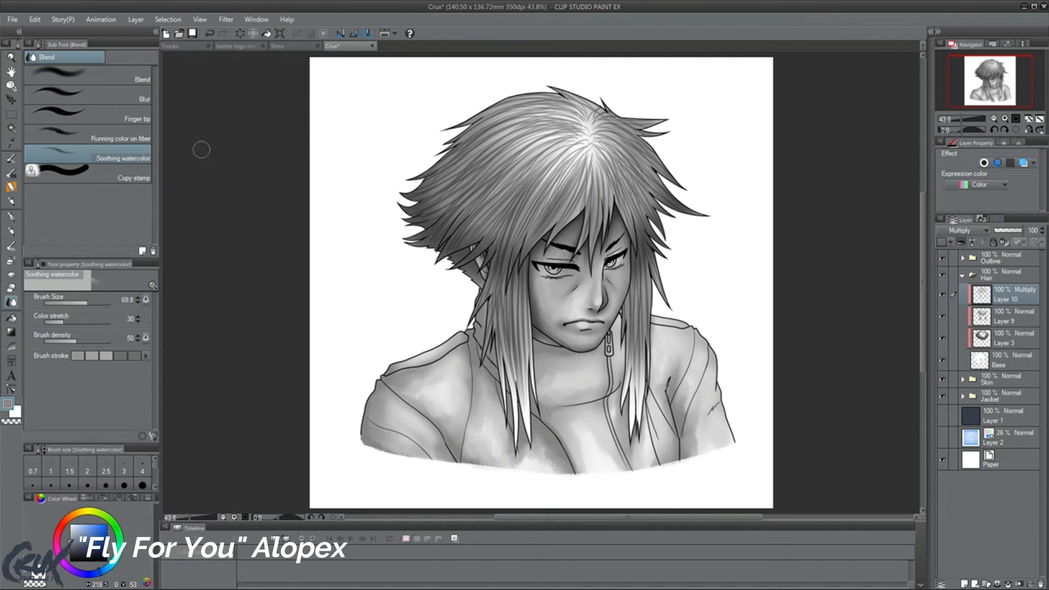
{"action": "left_click", "coordinate": [136, 80]}
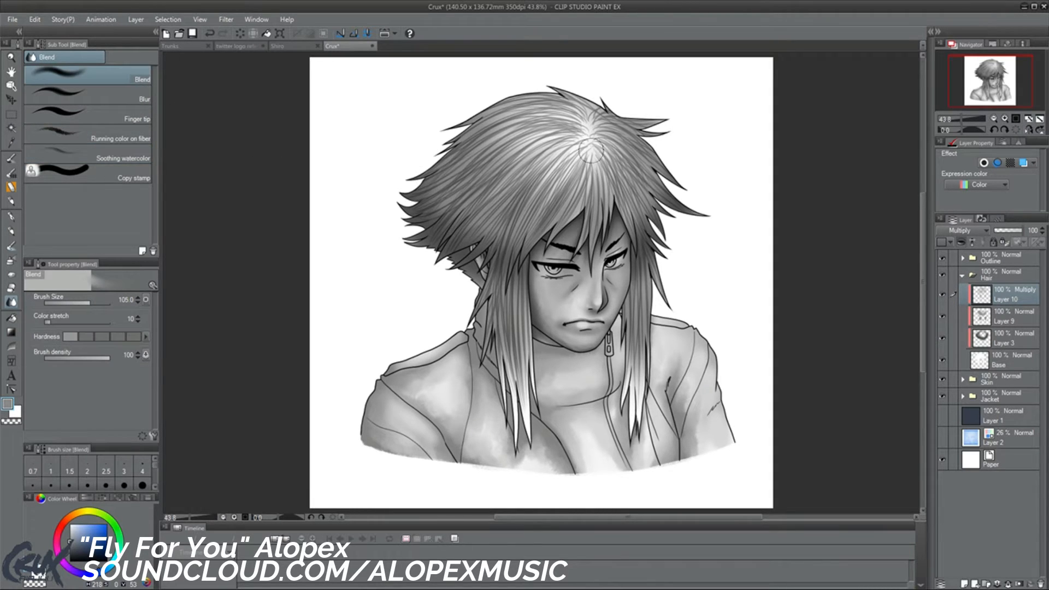
{"action": "mouse_move", "coordinate": [601, 169]}
{"action": "left_mouse_down"}
{"action": "mouse_move", "coordinate": [591, 124]}
{"action": "mouse_move", "coordinate": [585, 141]}
{"action": "left_mouse_up"}
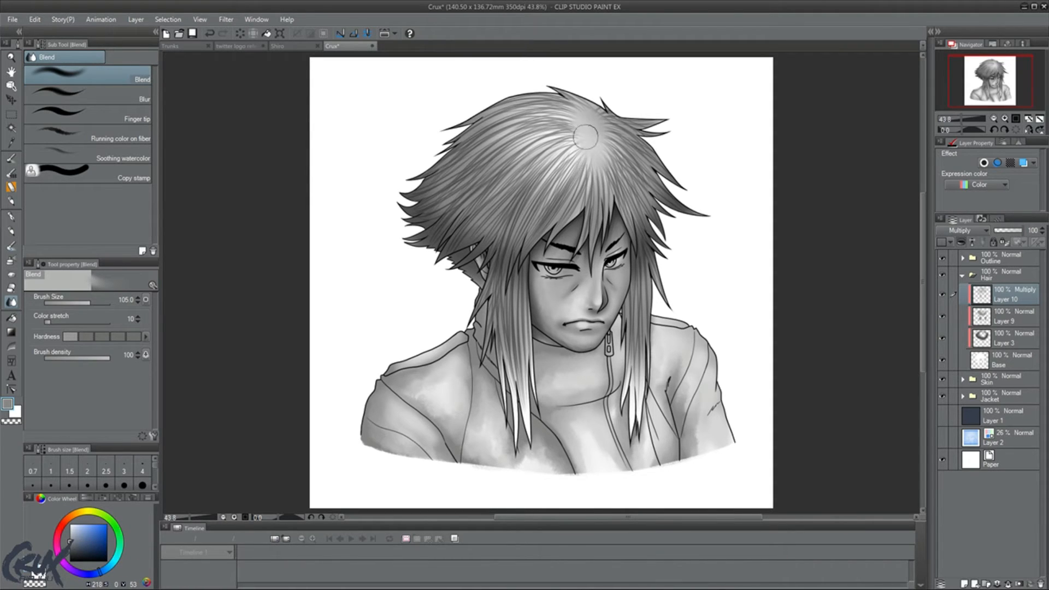
{"action": "key", "text": "ctrl+z"}
{"action": "key", "text": "ctrl+z"}
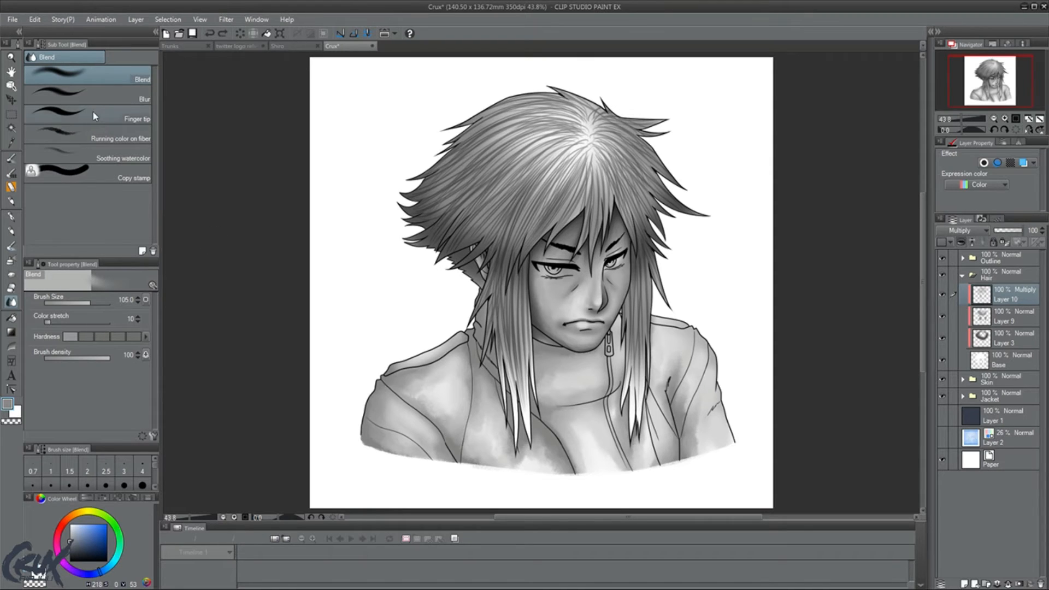
Smudge the strands around the pale crown highlight with the Running color on fiber blender.
{"action": "left_click", "coordinate": [110, 138]}
{"action": "left_click_drag", "start_coordinate": [608, 147], "coordinate": [614, 174]}
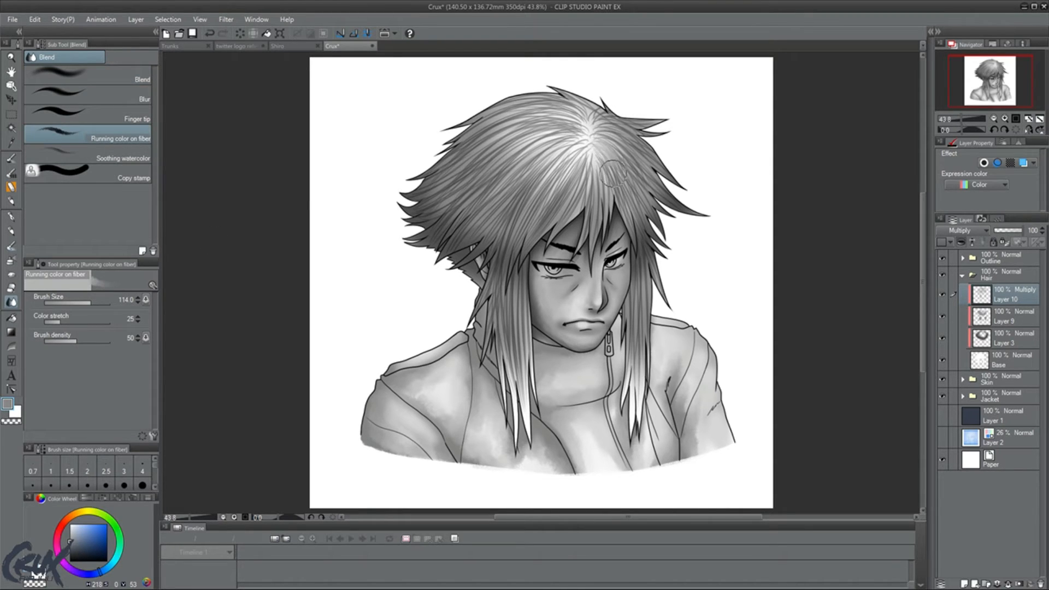
{"action": "mouse_move", "coordinate": [591, 135]}
{"action": "left_mouse_down"}
{"action": "mouse_move", "coordinate": [569, 165]}
{"action": "mouse_move", "coordinate": [535, 170]}
{"action": "left_mouse_up"}
{"action": "left_click_drag", "start_coordinate": [579, 135], "coordinate": [541, 159]}
{"action": "mouse_move", "coordinate": [586, 126]}
{"action": "left_mouse_down"}
{"action": "mouse_move", "coordinate": [551, 132]}
{"action": "mouse_move", "coordinate": [537, 122]}
{"action": "mouse_move", "coordinate": [555, 89]}
{"action": "mouse_move", "coordinate": [599, 111]}
{"action": "mouse_move", "coordinate": [618, 101]}
{"action": "mouse_move", "coordinate": [634, 120]}
{"action": "mouse_move", "coordinate": [634, 164]}
{"action": "left_mouse_up"}
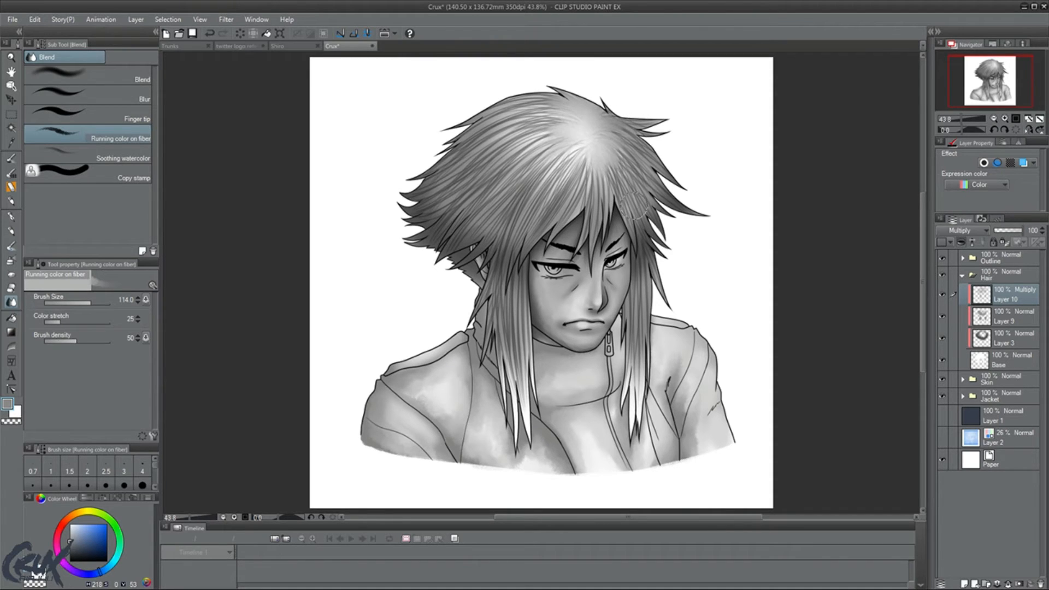
Soften the strands radiating from the crown toward both sides of the head with the Blend tool.
{"action": "left_click", "coordinate": [131, 80]}
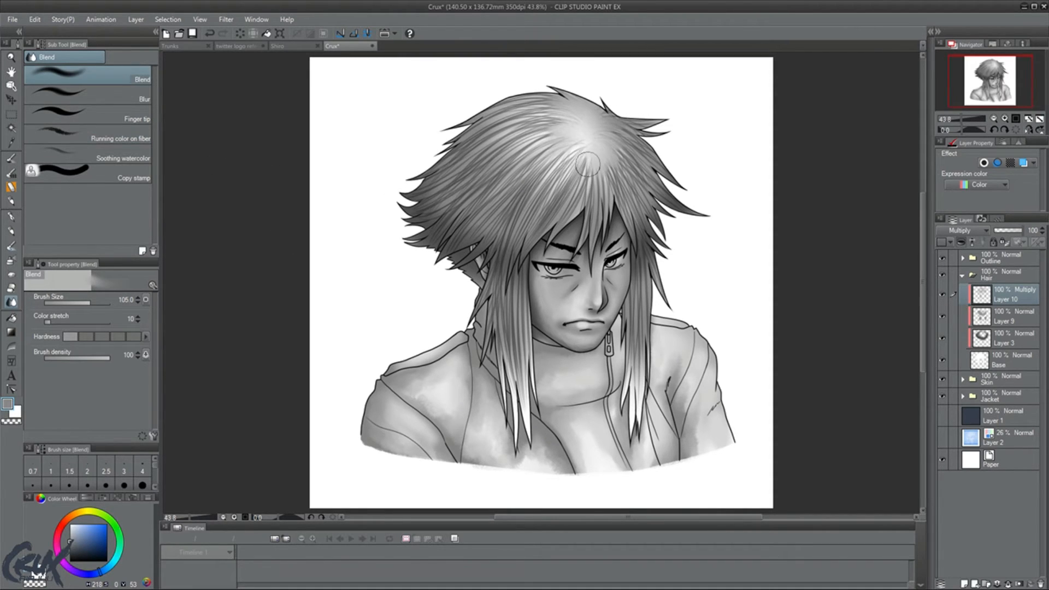
{"action": "mouse_move", "coordinate": [559, 143]}
{"action": "left_mouse_down"}
{"action": "mouse_move", "coordinate": [492, 172]}
{"action": "mouse_move", "coordinate": [515, 131]}
{"action": "left_mouse_up"}
{"action": "left_click_drag", "start_coordinate": [580, 128], "coordinate": [486, 147]}
{"action": "left_click_drag", "start_coordinate": [567, 106], "coordinate": [423, 189]}
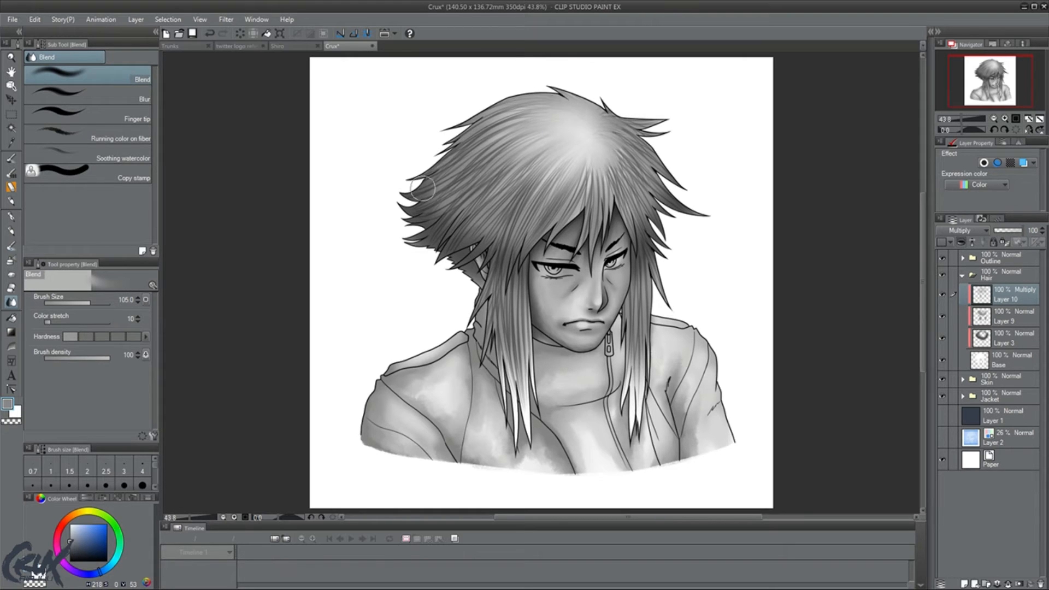
{"action": "left_click_drag", "start_coordinate": [589, 145], "coordinate": [606, 211]}
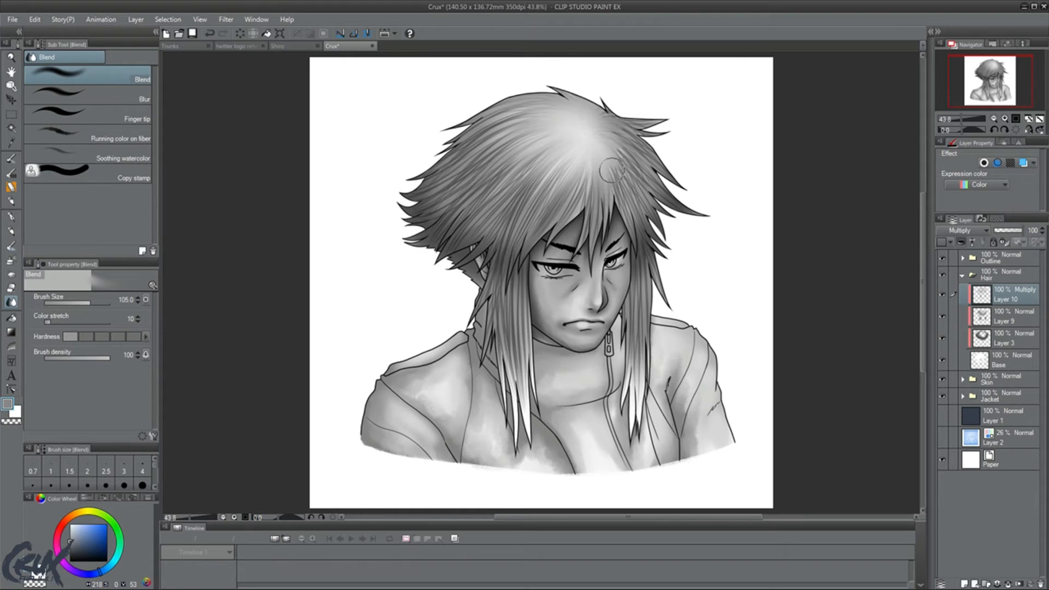
{"action": "left_click_drag", "start_coordinate": [600, 141], "coordinate": [644, 208]}
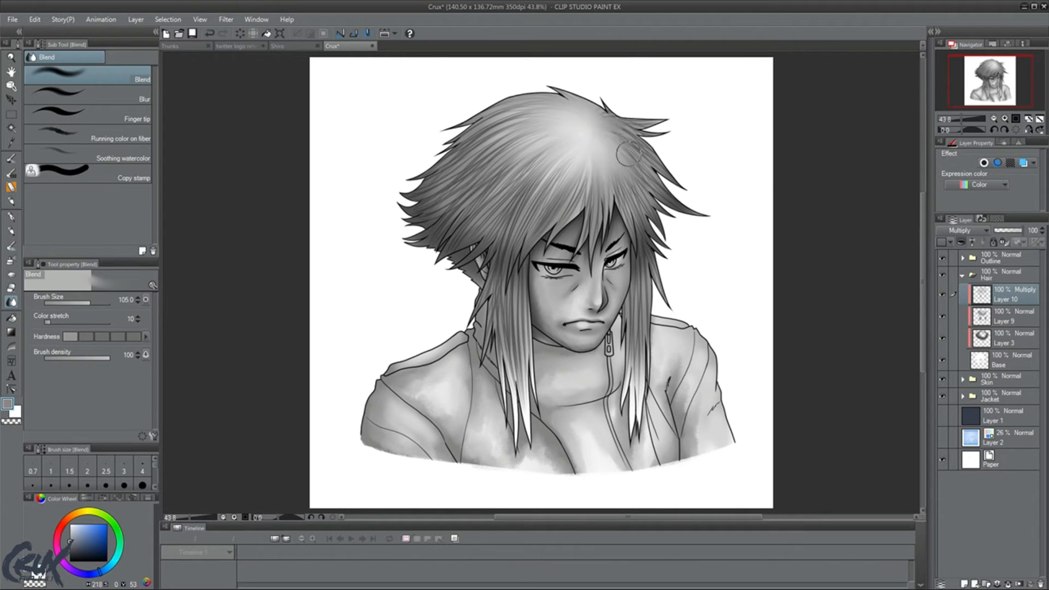
{"action": "left_click_drag", "start_coordinate": [602, 114], "coordinate": [692, 118]}
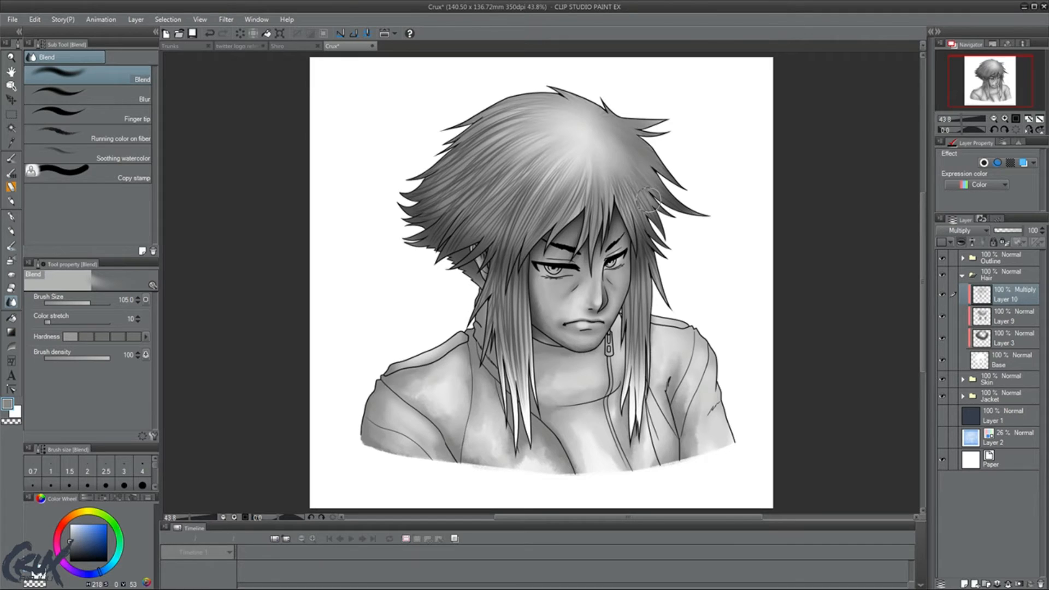
Blend the strands in the right outer spikes and across the fringe above both eyes.
{"action": "left_click_drag", "start_coordinate": [649, 200], "coordinate": [681, 244]}
{"action": "mouse_move", "coordinate": [631, 184]}
{"action": "left_mouse_down"}
{"action": "mouse_move", "coordinate": [663, 258]}
{"action": "mouse_move", "coordinate": [624, 213]}
{"action": "mouse_move", "coordinate": [588, 276]}
{"action": "left_mouse_up"}
{"action": "left_click_drag", "start_coordinate": [596, 189], "coordinate": [549, 251]}
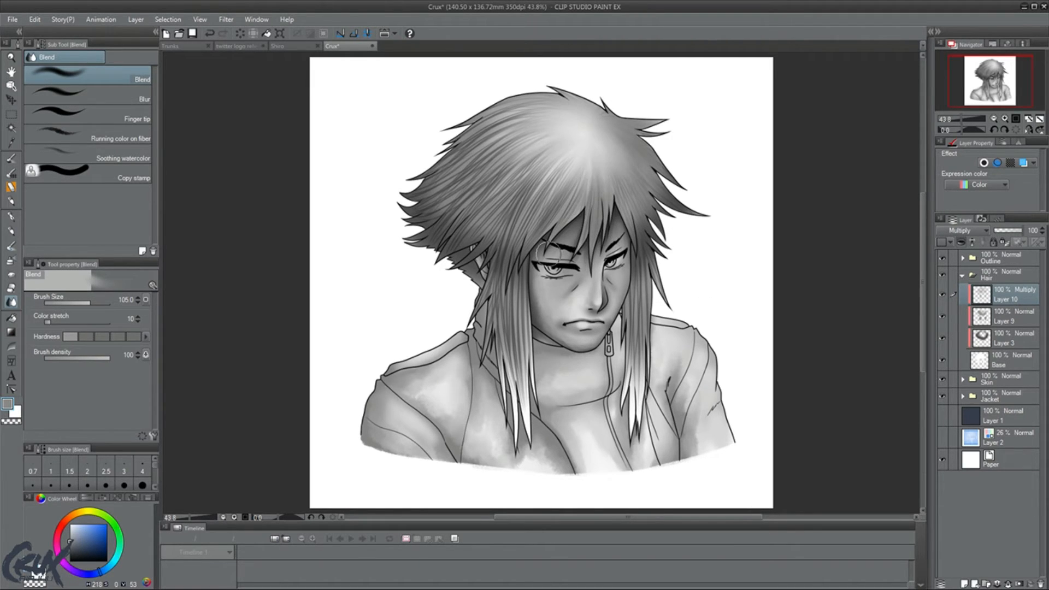
{"action": "left_click_drag", "start_coordinate": [557, 209], "coordinate": [528, 251]}
{"action": "left_click_drag", "start_coordinate": [550, 204], "coordinate": [521, 257]}
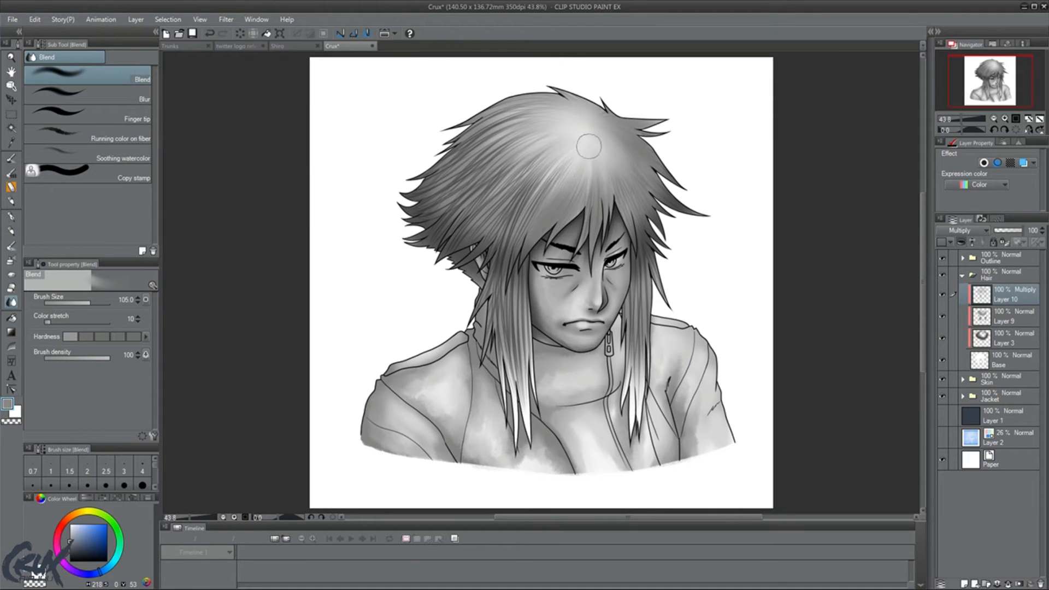
Blend the strands from the crown down the left side lock and out into the left rear spikes.
{"action": "mouse_move", "coordinate": [589, 146]}
{"action": "left_mouse_down"}
{"action": "mouse_move", "coordinate": [540, 200]}
{"action": "mouse_move", "coordinate": [498, 276]}
{"action": "left_mouse_up"}
{"action": "left_click_drag", "start_coordinate": [530, 204], "coordinate": [481, 316]}
{"action": "left_click_drag", "start_coordinate": [507, 240], "coordinate": [460, 351]}
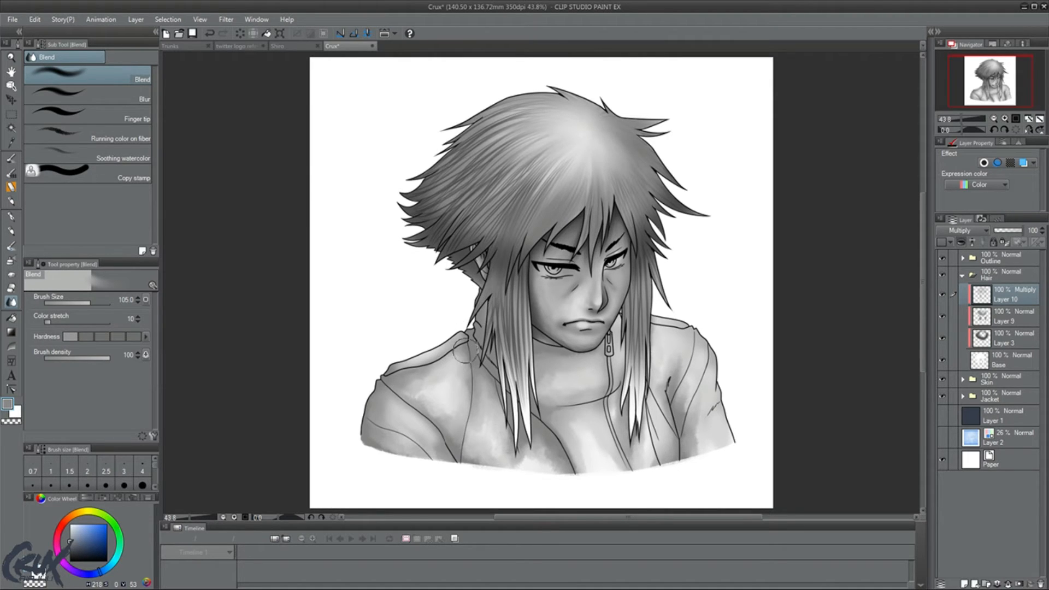
{"action": "left_click_drag", "start_coordinate": [500, 258], "coordinate": [471, 381]}
{"action": "left_click_drag", "start_coordinate": [531, 195], "coordinate": [423, 308]}
{"action": "mouse_move", "coordinate": [504, 223]}
{"action": "left_mouse_down"}
{"action": "mouse_move", "coordinate": [452, 240]}
{"action": "mouse_move", "coordinate": [453, 227]}
{"action": "left_mouse_up"}
{"action": "mouse_move", "coordinate": [472, 191]}
{"action": "left_mouse_down"}
{"action": "mouse_move", "coordinate": [415, 228]}
{"action": "mouse_move", "coordinate": [379, 212]}
{"action": "left_mouse_up"}
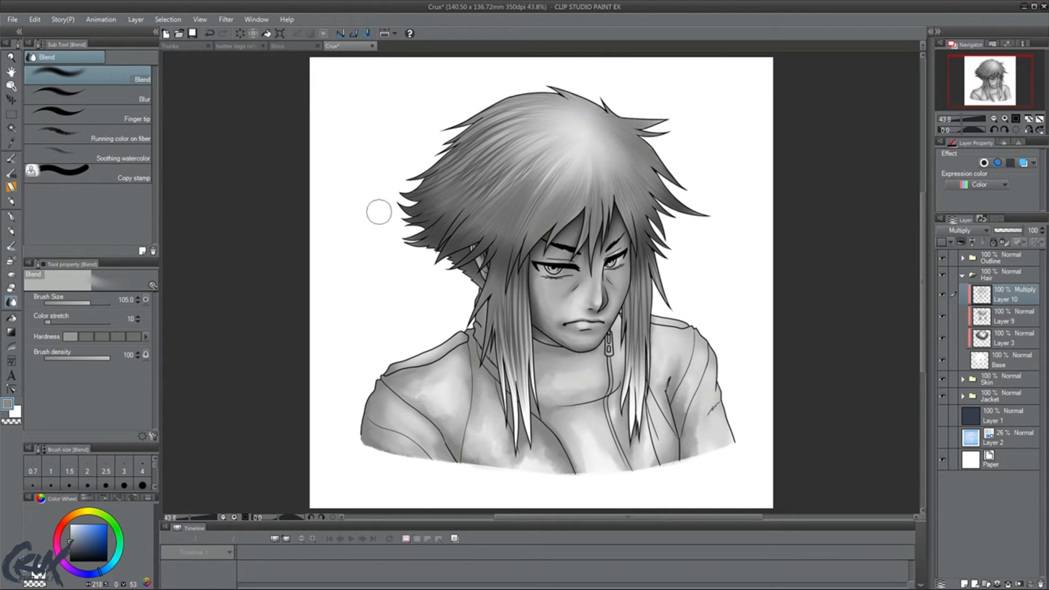
Blend the remaining strands over the upper-left dome of the hair, following their direction toward the outer edge.
{"action": "mouse_move", "coordinate": [450, 172]}
{"action": "left_mouse_down"}
{"action": "mouse_move", "coordinate": [364, 206]}
{"action": "mouse_move", "coordinate": [420, 175]}
{"action": "left_mouse_up"}
{"action": "left_click_drag", "start_coordinate": [510, 116], "coordinate": [441, 153]}
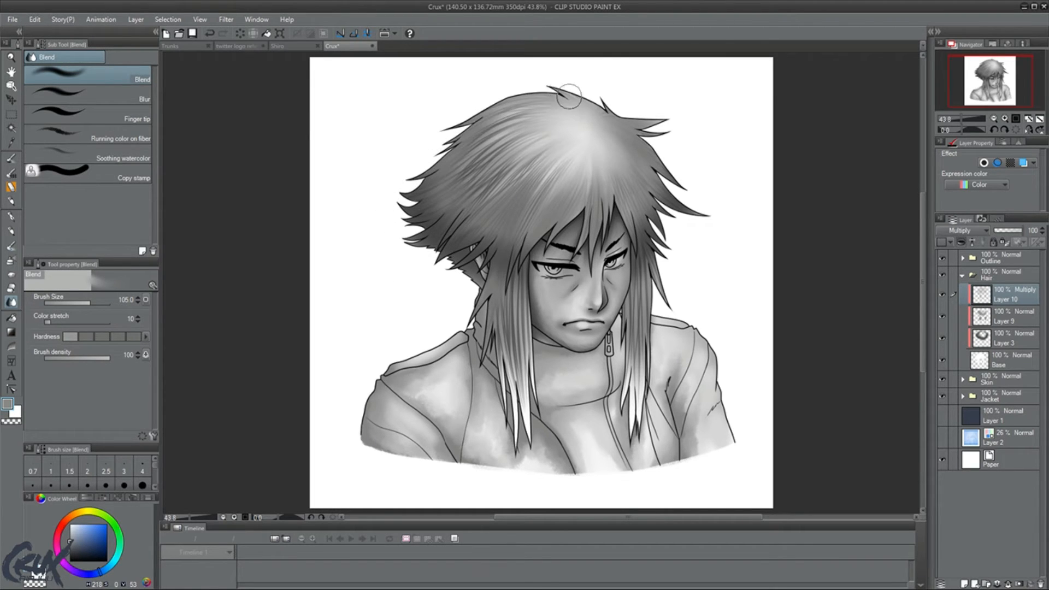
{"action": "left_click_drag", "start_coordinate": [519, 143], "coordinate": [446, 185]}
{"action": "mouse_move", "coordinate": [517, 125]}
{"action": "left_mouse_down"}
{"action": "mouse_move", "coordinate": [476, 150]}
{"action": "mouse_move", "coordinate": [474, 215]}
{"action": "left_mouse_up"}
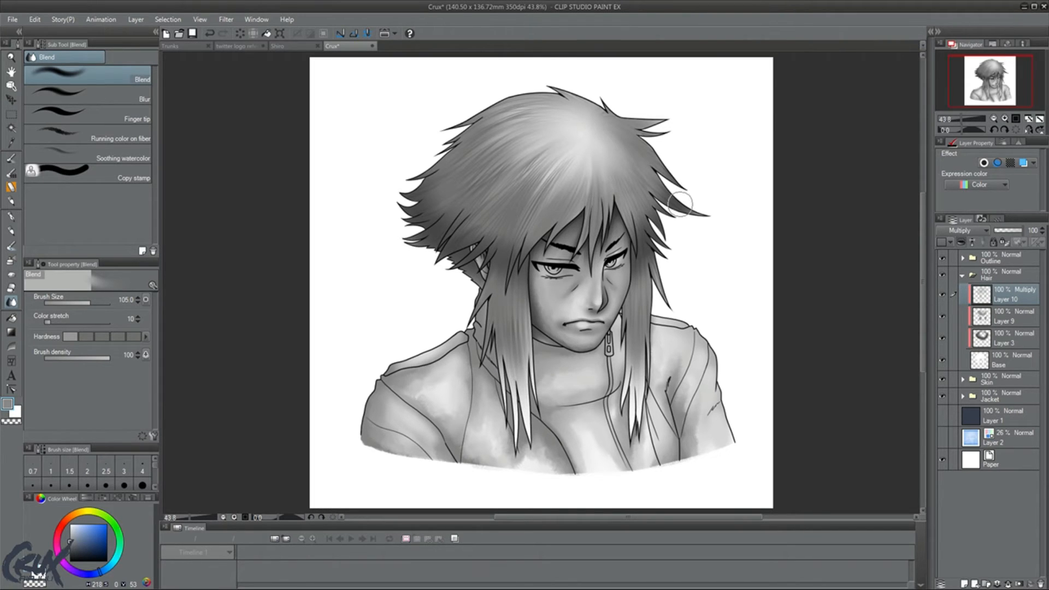
Add a new layer above Layer 10 in the Hair folder, clip it to the layer below and set it to Multiply.
{"action": "left_click_drag", "start_coordinate": [978, 95], "coordinate": [979, 97]}
{"action": "scroll", "coordinate": [655, 99], "scroll_direction": "up", "scroll_amount": 1}
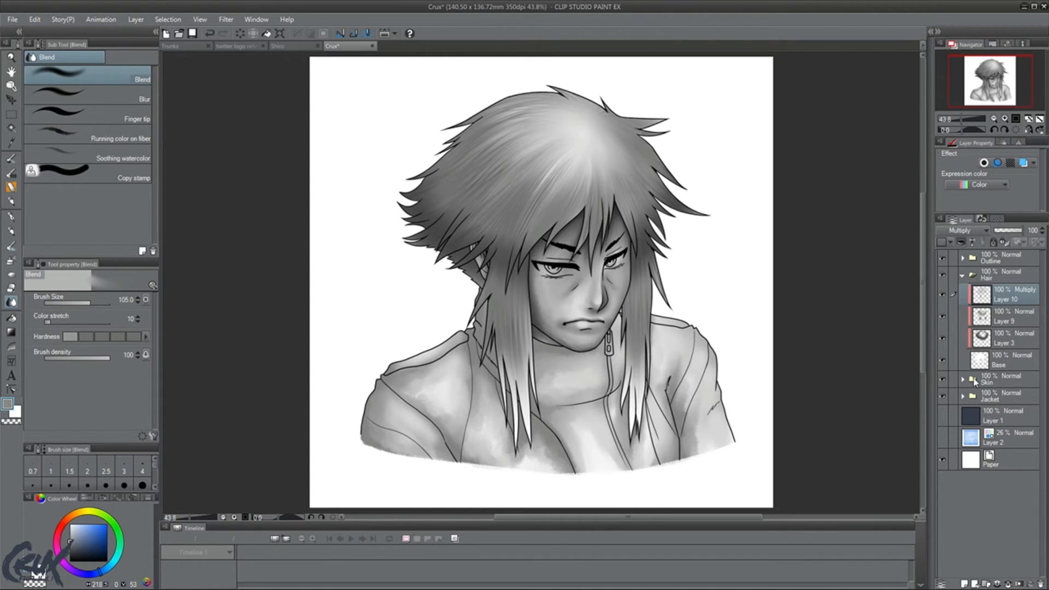
{"action": "left_click", "coordinate": [965, 583]}
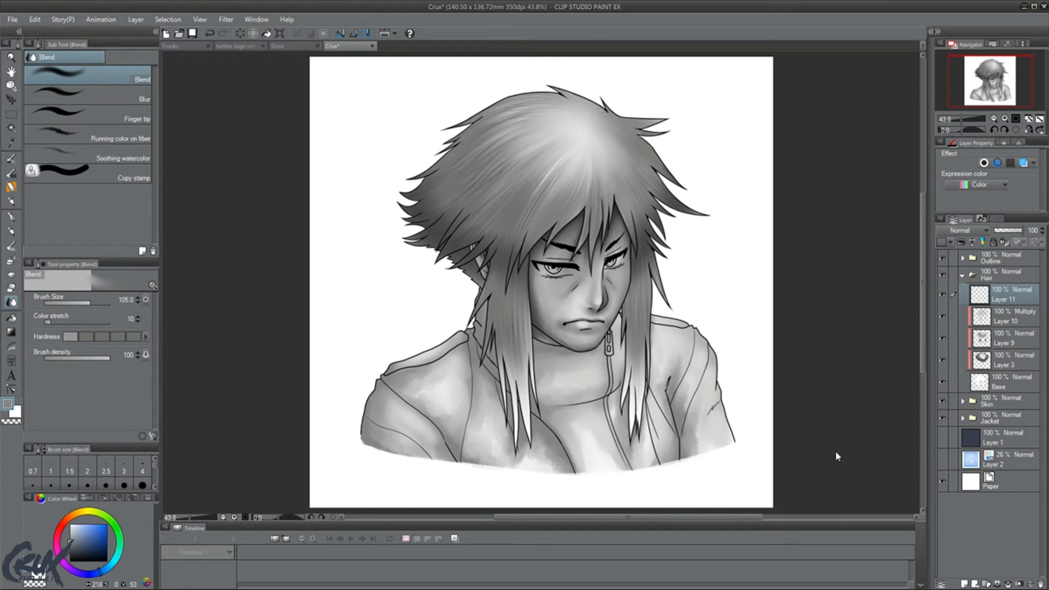
{"action": "key", "text": "ctrl+alt+g"}
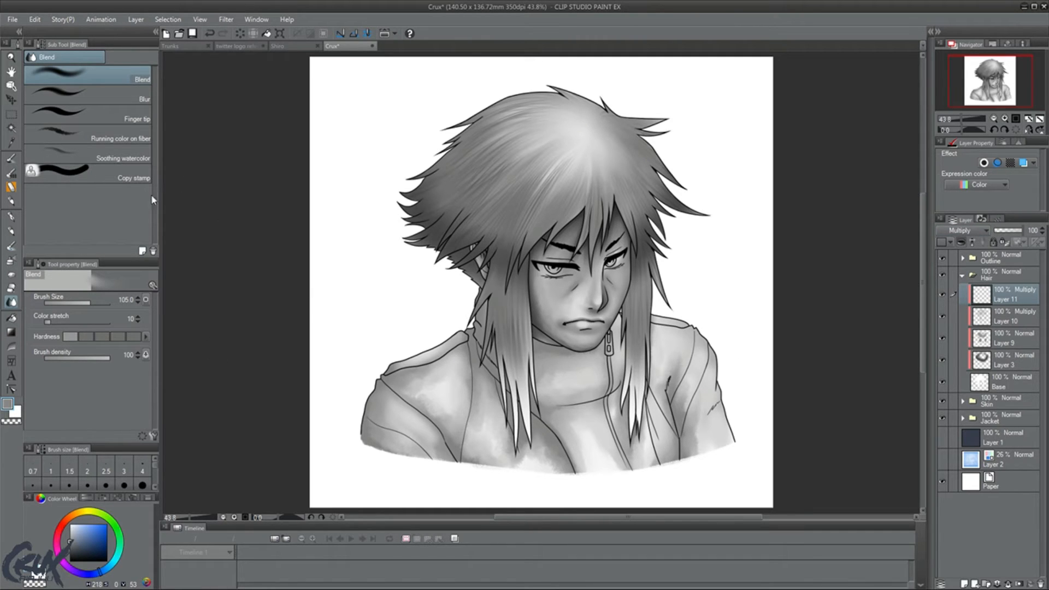
Airbrush a dark shadow down the hair parting and into the fringe with the Soft airbrush at size 69.8.
{"action": "left_click", "coordinate": [11, 261]}
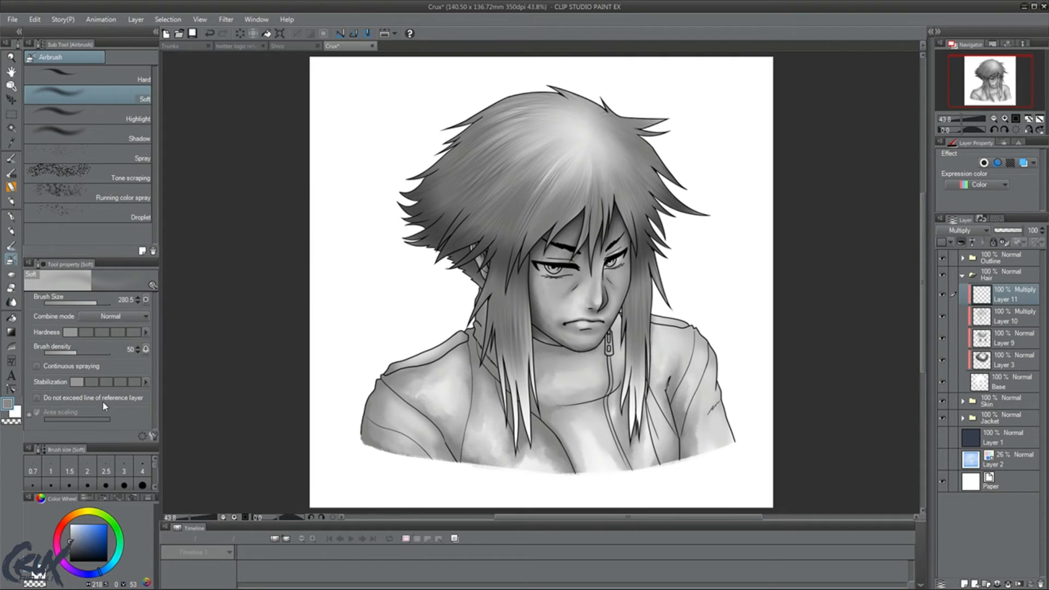
{"action": "left_click_drag", "start_coordinate": [94, 304], "coordinate": [86, 304]}
{"action": "mouse_move", "coordinate": [592, 99]}
{"action": "left_mouse_down"}
{"action": "mouse_move", "coordinate": [596, 177]}
{"action": "mouse_move", "coordinate": [598, 148]}
{"action": "mouse_move", "coordinate": [581, 231]}
{"action": "mouse_move", "coordinate": [608, 138]}
{"action": "mouse_move", "coordinate": [599, 86]}
{"action": "mouse_move", "coordinate": [596, 108]}
{"action": "mouse_move", "coordinate": [576, 72]}
{"action": "mouse_move", "coordinate": [591, 111]}
{"action": "mouse_move", "coordinate": [544, 77]}
{"action": "left_mouse_up"}
{"action": "mouse_move", "coordinate": [602, 121]}
{"action": "left_mouse_down"}
{"action": "mouse_move", "coordinate": [621, 110]}
{"action": "mouse_move", "coordinate": [620, 94]}
{"action": "mouse_move", "coordinate": [606, 116]}
{"action": "mouse_move", "coordinate": [596, 203]}
{"action": "left_mouse_up"}
{"action": "left_click_drag", "start_coordinate": [601, 148], "coordinate": [587, 284]}
{"action": "left_click_drag", "start_coordinate": [596, 200], "coordinate": [568, 262]}
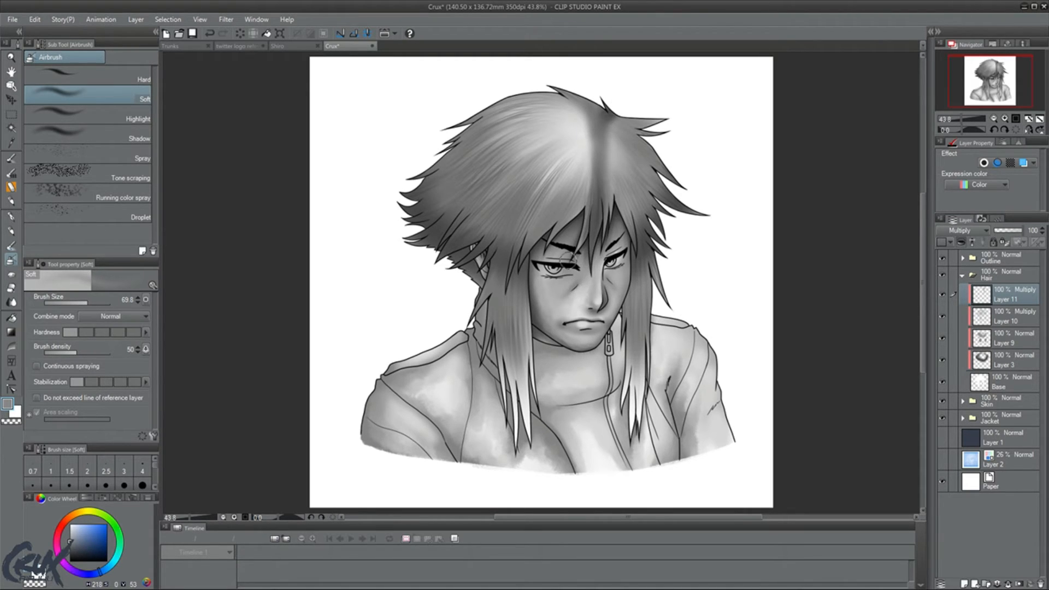
Airbrush shadows over both front side locks down to their tips and into the left rear spikes.
{"action": "mouse_move", "coordinate": [637, 251]}
{"action": "left_mouse_down"}
{"action": "mouse_move", "coordinate": [615, 372]}
{"action": "mouse_move", "coordinate": [608, 312]}
{"action": "mouse_move", "coordinate": [638, 375]}
{"action": "mouse_move", "coordinate": [661, 318]}
{"action": "mouse_move", "coordinate": [636, 453]}
{"action": "mouse_move", "coordinate": [650, 385]}
{"action": "mouse_move", "coordinate": [631, 446]}
{"action": "mouse_move", "coordinate": [623, 317]}
{"action": "left_mouse_up"}
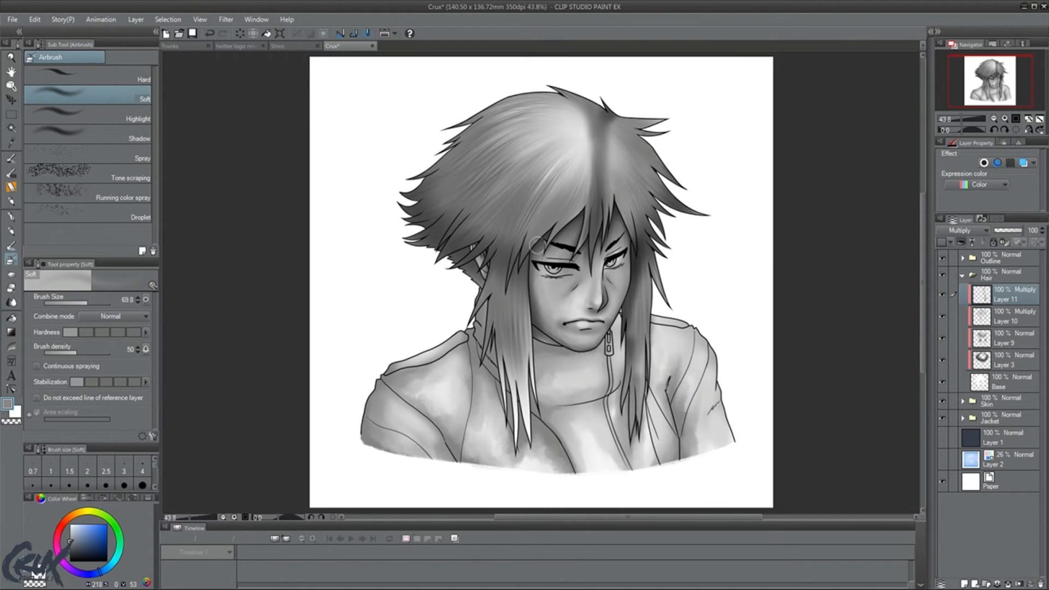
{"action": "mouse_move", "coordinate": [538, 245]}
{"action": "left_mouse_down"}
{"action": "mouse_move", "coordinate": [511, 302]}
{"action": "mouse_move", "coordinate": [510, 264]}
{"action": "mouse_move", "coordinate": [497, 286]}
{"action": "mouse_move", "coordinate": [485, 276]}
{"action": "mouse_move", "coordinate": [493, 319]}
{"action": "left_mouse_up"}
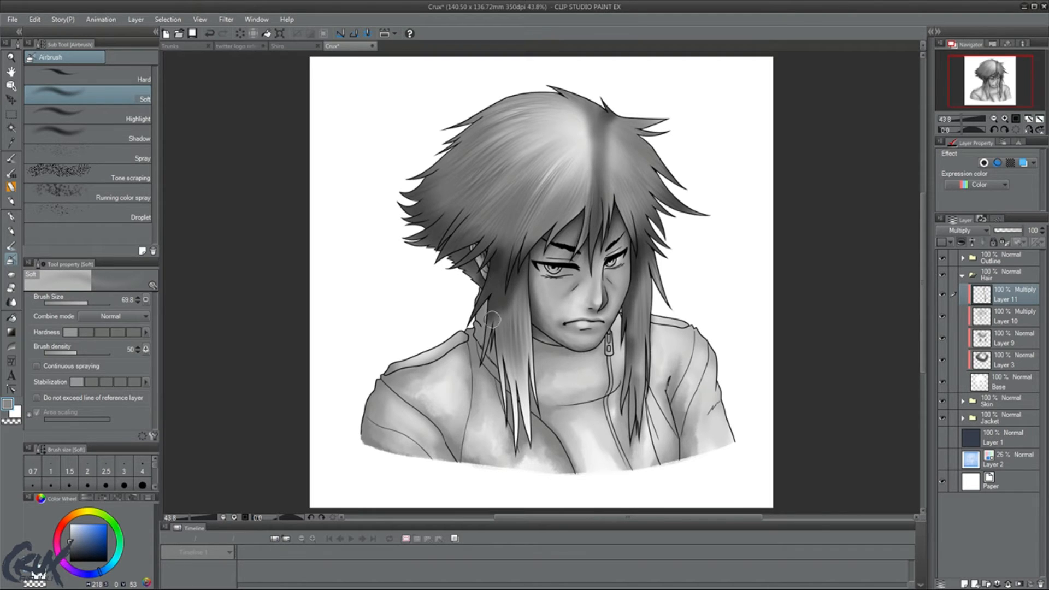
{"action": "mouse_move", "coordinate": [486, 242]}
{"action": "left_mouse_down"}
{"action": "mouse_move", "coordinate": [447, 262]}
{"action": "mouse_move", "coordinate": [453, 269]}
{"action": "mouse_move", "coordinate": [492, 257]}
{"action": "mouse_move", "coordinate": [455, 251]}
{"action": "mouse_move", "coordinate": [448, 224]}
{"action": "mouse_move", "coordinate": [436, 236]}
{"action": "mouse_move", "coordinate": [432, 227]}
{"action": "mouse_move", "coordinate": [402, 229]}
{"action": "mouse_move", "coordinate": [429, 207]}
{"action": "mouse_move", "coordinate": [437, 169]}
{"action": "mouse_move", "coordinate": [422, 169]}
{"action": "mouse_move", "coordinate": [407, 197]}
{"action": "left_mouse_up"}
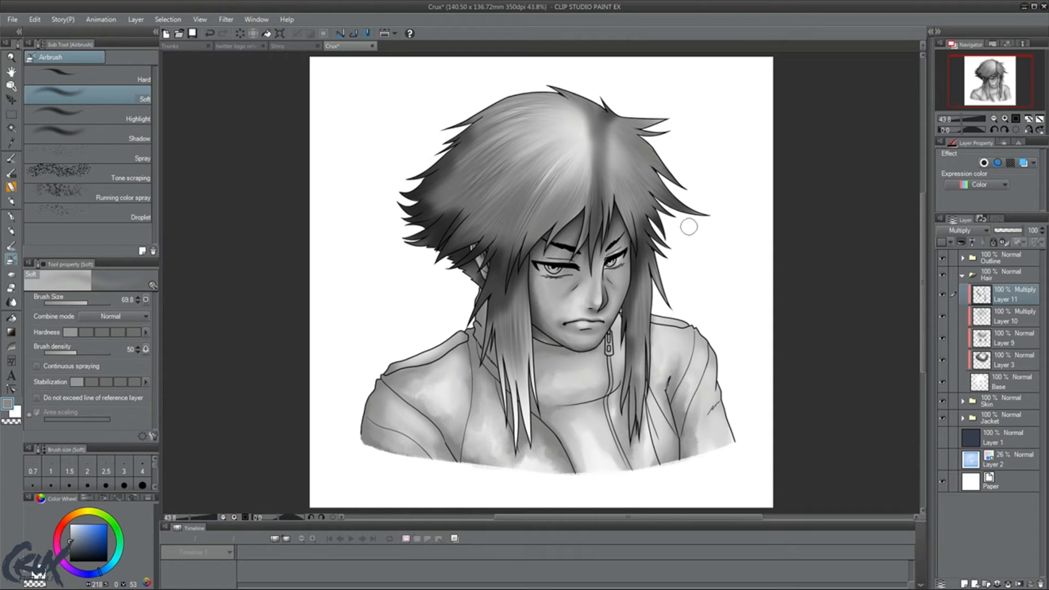
{"action": "mouse_move", "coordinate": [634, 219]}
{"action": "left_mouse_down"}
{"action": "mouse_move", "coordinate": [626, 251]}
{"action": "mouse_move", "coordinate": [613, 252]}
{"action": "mouse_move", "coordinate": [594, 230]}
{"action": "mouse_move", "coordinate": [537, 252]}
{"action": "mouse_move", "coordinate": [549, 236]}
{"action": "mouse_move", "coordinate": [532, 236]}
{"action": "mouse_move", "coordinate": [508, 264]}
{"action": "mouse_move", "coordinate": [501, 293]}
{"action": "mouse_move", "coordinate": [560, 287]}
{"action": "mouse_move", "coordinate": [539, 275]}
{"action": "mouse_move", "coordinate": [532, 304]}
{"action": "mouse_move", "coordinate": [530, 277]}
{"action": "mouse_move", "coordinate": [537, 407]}
{"action": "left_mouse_up"}
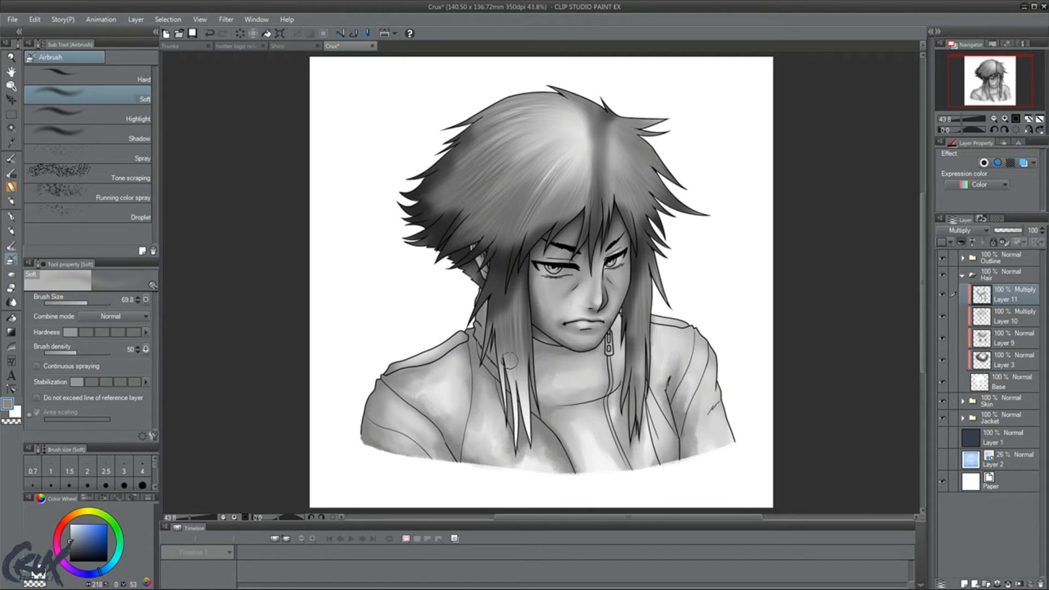
{"action": "mouse_move", "coordinate": [510, 361]}
{"action": "left_mouse_down"}
{"action": "mouse_move", "coordinate": [497, 339]}
{"action": "mouse_move", "coordinate": [487, 383]}
{"action": "mouse_move", "coordinate": [511, 432]}
{"action": "mouse_move", "coordinate": [509, 360]}
{"action": "mouse_move", "coordinate": [517, 415]}
{"action": "mouse_move", "coordinate": [522, 372]}
{"action": "left_mouse_up"}
Soften the airbrushed hair shadows along the parting, side locks and rear spikes with the Blur tool at size 134.3.
{"action": "key", "text": "j"}
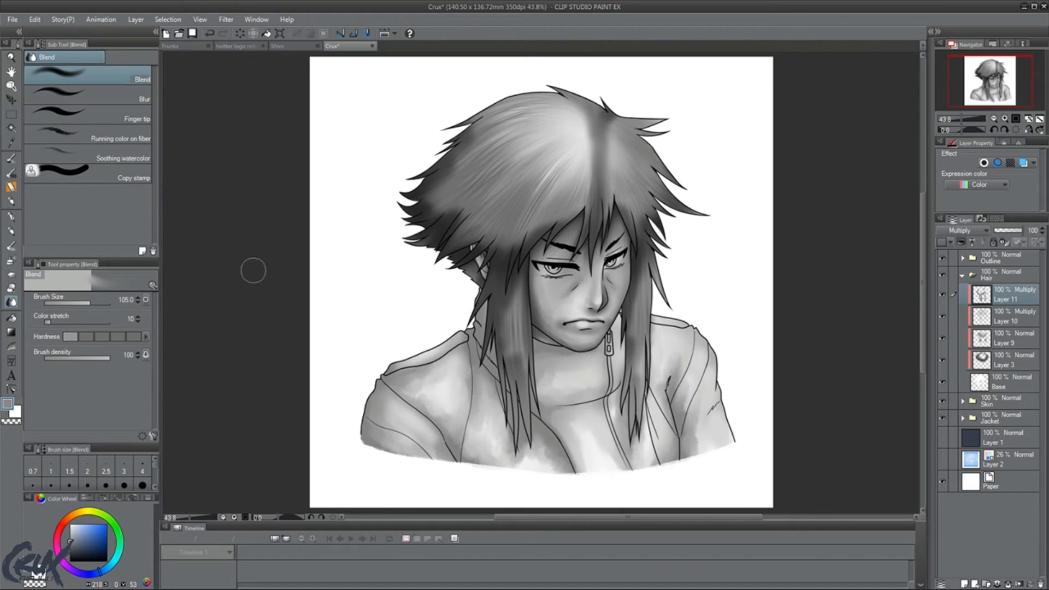
{"action": "left_click", "coordinate": [112, 96]}
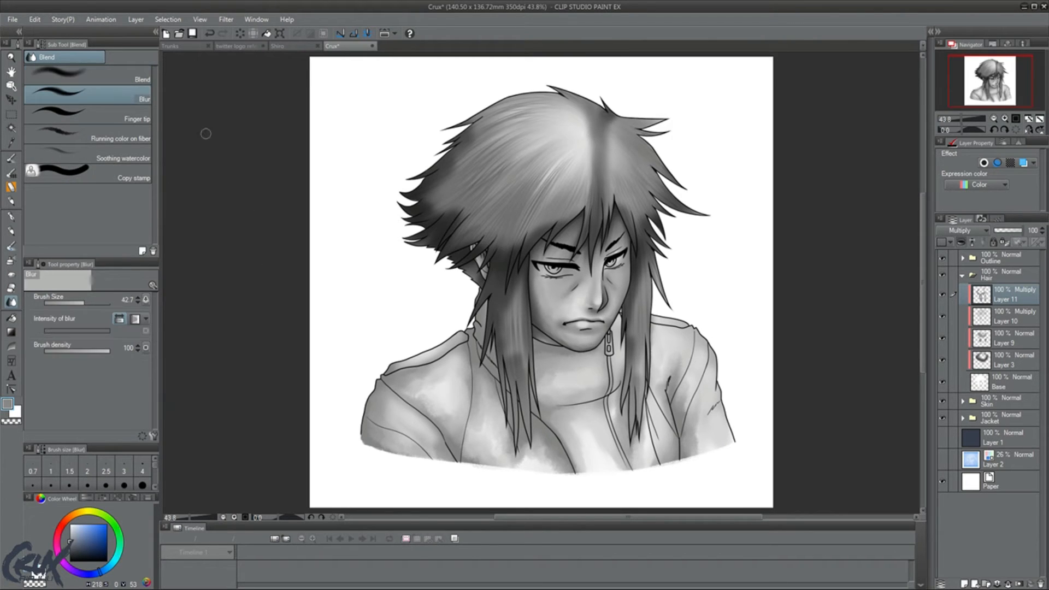
{"action": "left_click_drag", "start_coordinate": [90, 304], "coordinate": [97, 304]}
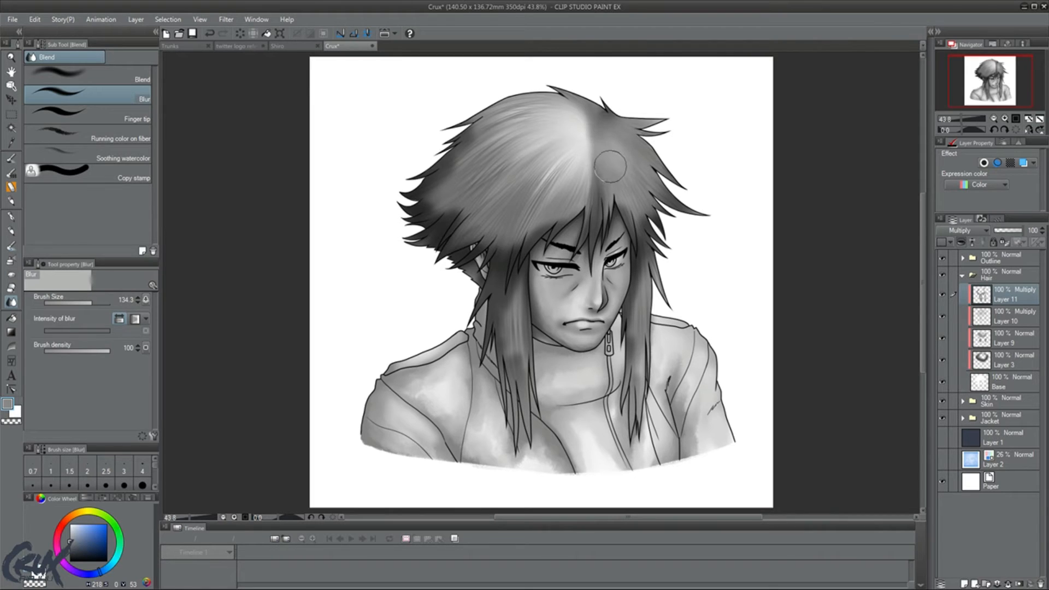
{"action": "mouse_move", "coordinate": [584, 181]}
{"action": "left_mouse_down"}
{"action": "mouse_move", "coordinate": [579, 122]}
{"action": "mouse_move", "coordinate": [580, 134]}
{"action": "mouse_move", "coordinate": [564, 109]}
{"action": "mouse_move", "coordinate": [575, 177]}
{"action": "mouse_move", "coordinate": [586, 119]}
{"action": "mouse_move", "coordinate": [591, 199]}
{"action": "mouse_move", "coordinate": [568, 102]}
{"action": "mouse_move", "coordinate": [510, 141]}
{"action": "mouse_move", "coordinate": [485, 134]}
{"action": "mouse_move", "coordinate": [457, 160]}
{"action": "mouse_move", "coordinate": [430, 190]}
{"action": "mouse_move", "coordinate": [455, 193]}
{"action": "mouse_move", "coordinate": [437, 230]}
{"action": "mouse_move", "coordinate": [483, 202]}
{"action": "mouse_move", "coordinate": [472, 246]}
{"action": "mouse_move", "coordinate": [514, 221]}
{"action": "mouse_move", "coordinate": [520, 247]}
{"action": "mouse_move", "coordinate": [567, 211]}
{"action": "mouse_move", "coordinate": [541, 312]}
{"action": "mouse_move", "coordinate": [493, 272]}
{"action": "mouse_move", "coordinate": [483, 288]}
{"action": "mouse_move", "coordinate": [479, 251]}
{"action": "mouse_move", "coordinate": [454, 275]}
{"action": "mouse_move", "coordinate": [549, 231]}
{"action": "mouse_move", "coordinate": [485, 235]}
{"action": "mouse_move", "coordinate": [477, 253]}
{"action": "mouse_move", "coordinate": [496, 255]}
{"action": "mouse_move", "coordinate": [520, 311]}
{"action": "mouse_move", "coordinate": [502, 283]}
{"action": "mouse_move", "coordinate": [504, 377]}
{"action": "mouse_move", "coordinate": [521, 402]}
{"action": "mouse_move", "coordinate": [522, 376]}
{"action": "mouse_move", "coordinate": [510, 383]}
{"action": "mouse_move", "coordinate": [643, 336]}
{"action": "mouse_move", "coordinate": [632, 290]}
{"action": "mouse_move", "coordinate": [653, 246]}
{"action": "mouse_move", "coordinate": [634, 402]}
{"action": "left_mouse_up"}
{"action": "mouse_move", "coordinate": [636, 250]}
{"action": "left_mouse_down"}
{"action": "mouse_move", "coordinate": [616, 216]}
{"action": "mouse_move", "coordinate": [655, 232]}
{"action": "mouse_move", "coordinate": [643, 186]}
{"action": "mouse_move", "coordinate": [624, 190]}
{"action": "mouse_move", "coordinate": [627, 200]}
{"action": "mouse_move", "coordinate": [627, 188]}
{"action": "mouse_move", "coordinate": [594, 177]}
{"action": "mouse_move", "coordinate": [583, 234]}
{"action": "mouse_move", "coordinate": [554, 250]}
{"action": "mouse_move", "coordinate": [527, 238]}
{"action": "mouse_move", "coordinate": [532, 218]}
{"action": "mouse_move", "coordinate": [508, 256]}
{"action": "mouse_move", "coordinate": [512, 244]}
{"action": "mouse_move", "coordinate": [492, 232]}
{"action": "mouse_move", "coordinate": [480, 241]}
{"action": "mouse_move", "coordinate": [513, 197]}
{"action": "mouse_move", "coordinate": [487, 220]}
{"action": "mouse_move", "coordinate": [464, 204]}
{"action": "mouse_move", "coordinate": [475, 189]}
{"action": "mouse_move", "coordinate": [429, 215]}
{"action": "mouse_move", "coordinate": [436, 191]}
{"action": "left_mouse_up"}
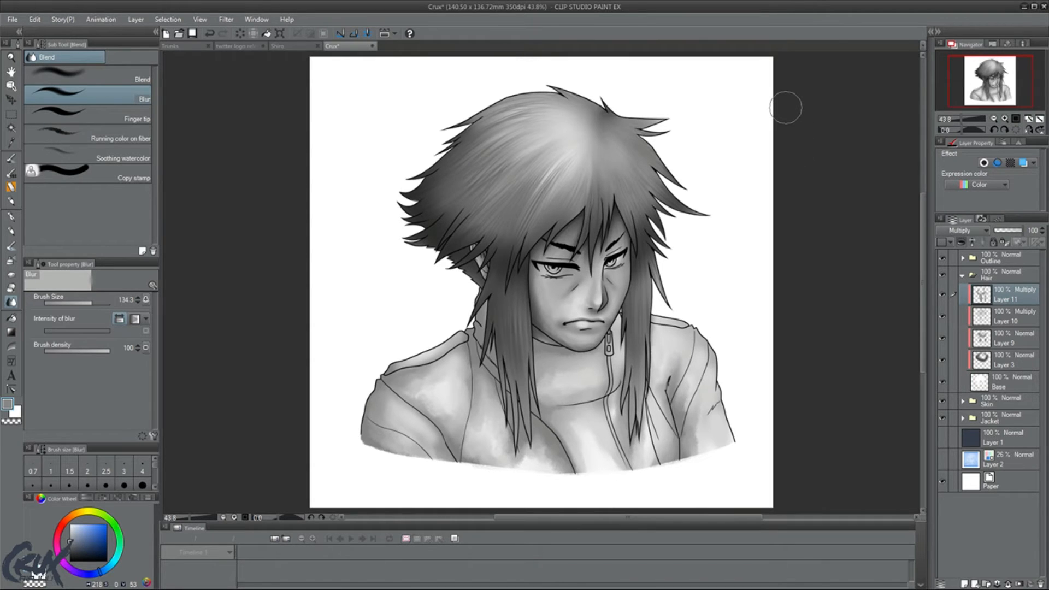
Add a new layer above Layer 11 in the Hair folder, clip it to the layer below and choose a light grey colour of value 88.
{"action": "left_click", "coordinate": [965, 581]}
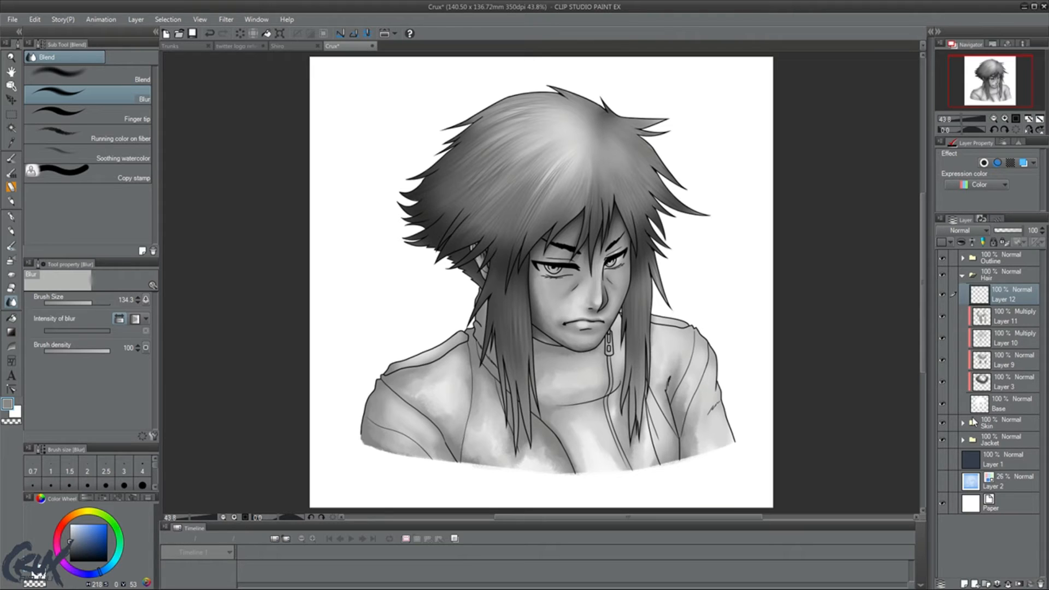
{"action": "key", "text": "ctrl+alt+g"}
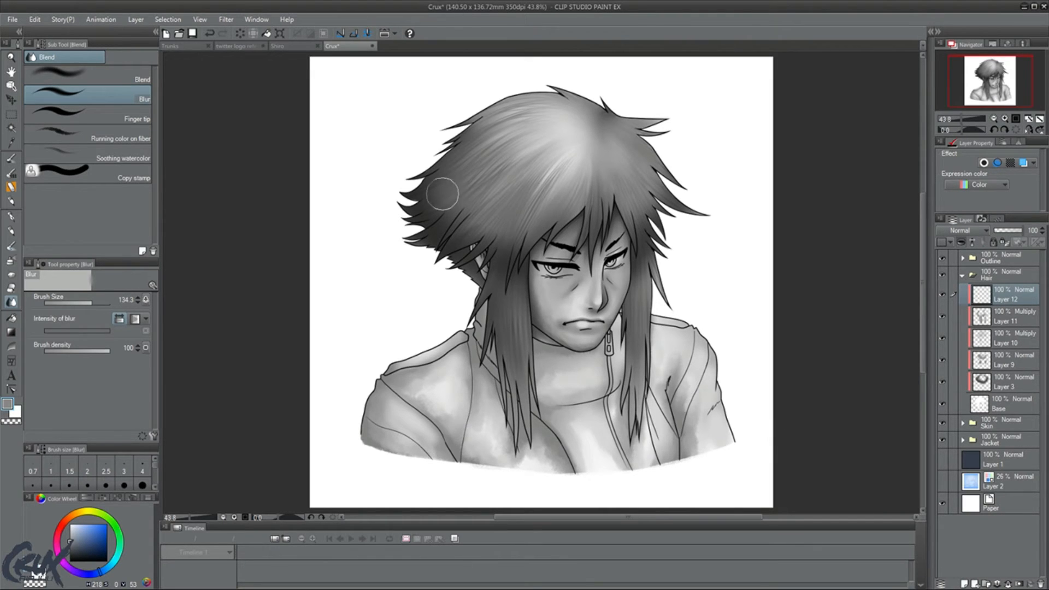
{"action": "left_click", "coordinate": [70, 530]}
Paint light strand highlights down the centre fringe just below the parting with the dv_strands_2 brush at size 50.3.
{"action": "left_click", "coordinate": [13, 162]}
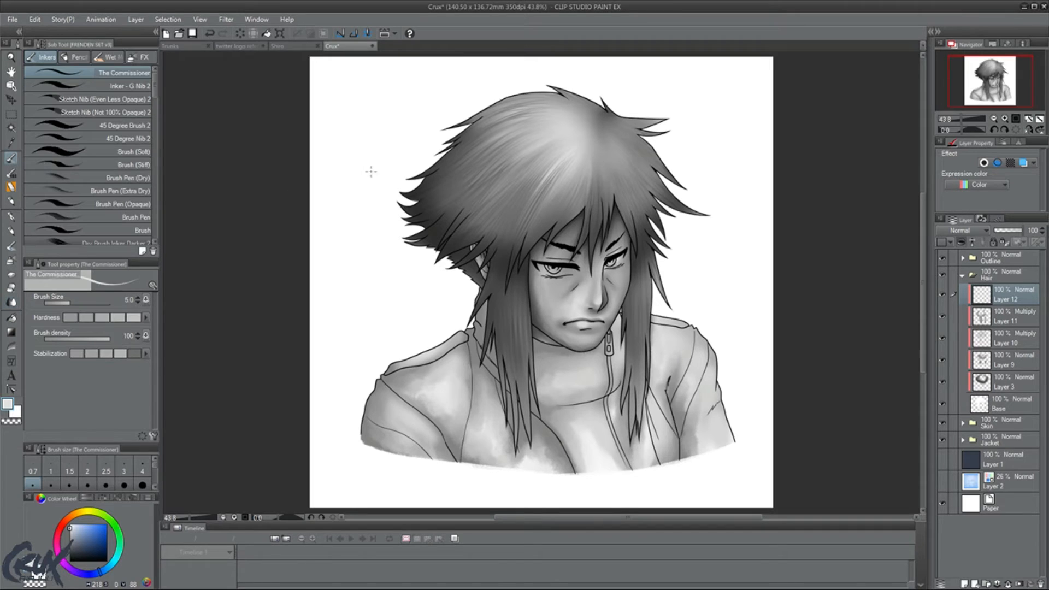
{"action": "left_click", "coordinate": [13, 175]}
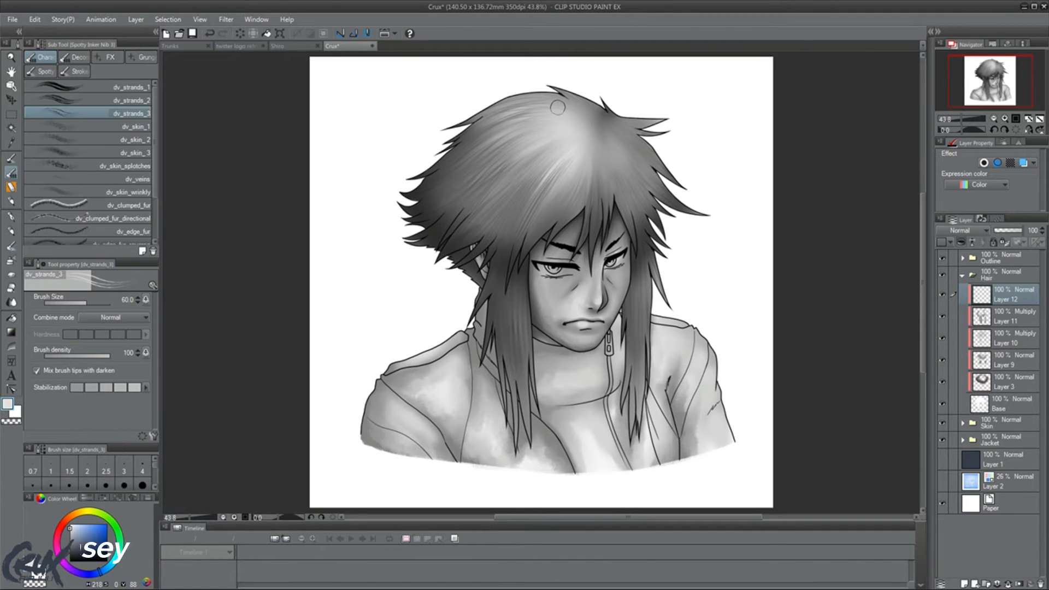
{"action": "left_click", "coordinate": [85, 104]}
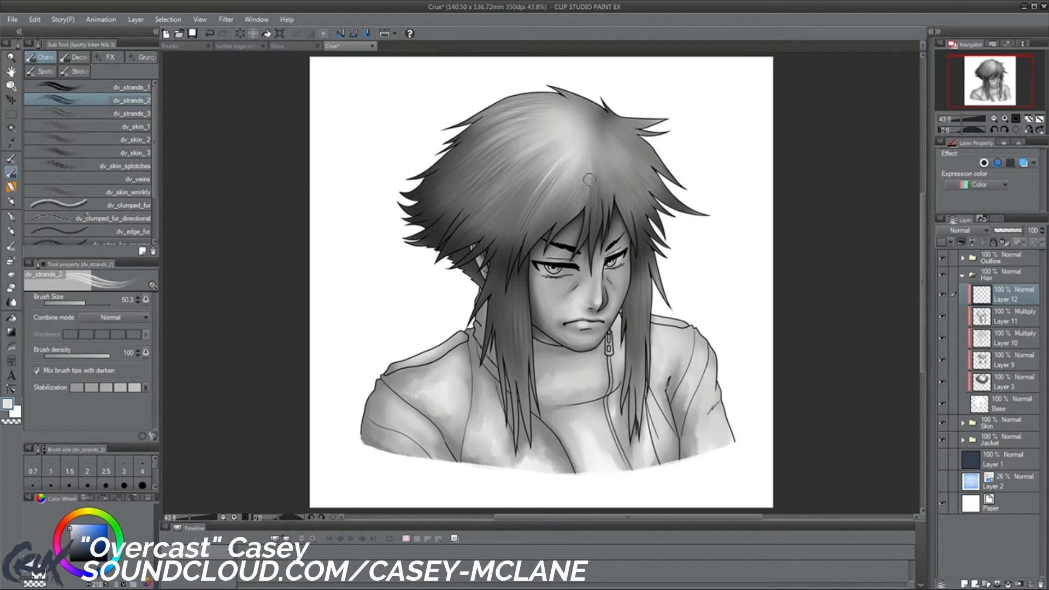
{"action": "left_click_drag", "start_coordinate": [588, 159], "coordinate": [547, 223]}
{"action": "key", "text": "ctrl+z"}
{"action": "left_click_drag", "start_coordinate": [588, 164], "coordinate": [562, 217]}
{"action": "left_click_drag", "start_coordinate": [590, 174], "coordinate": [550, 221]}
Add light strand strokes to the fringe above the left eye, undoing and redrawing those that do not fit.
{"action": "left_click_drag", "start_coordinate": [576, 176], "coordinate": [517, 250]}
{"action": "key", "text": "ctrl+z"}
{"action": "left_click_drag", "start_coordinate": [576, 180], "coordinate": [526, 246]}
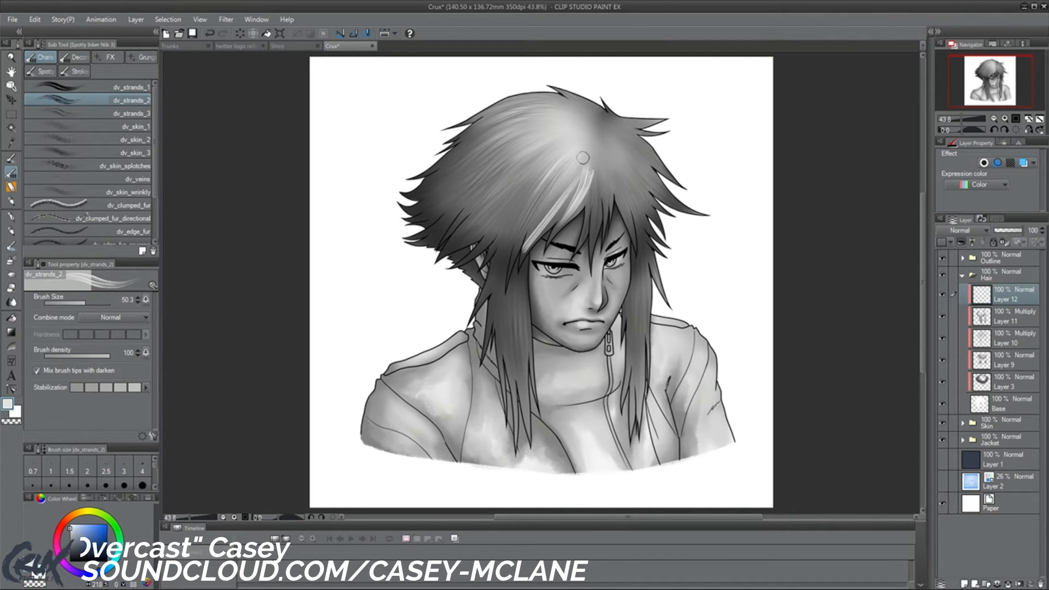
{"action": "key", "text": "ctrl+z"}
{"action": "mouse_move", "coordinate": [578, 172]}
{"action": "left_mouse_down"}
{"action": "mouse_move", "coordinate": [525, 242]}
{"action": "mouse_move", "coordinate": [566, 181]}
{"action": "mouse_move", "coordinate": [530, 233]}
{"action": "left_mouse_up"}
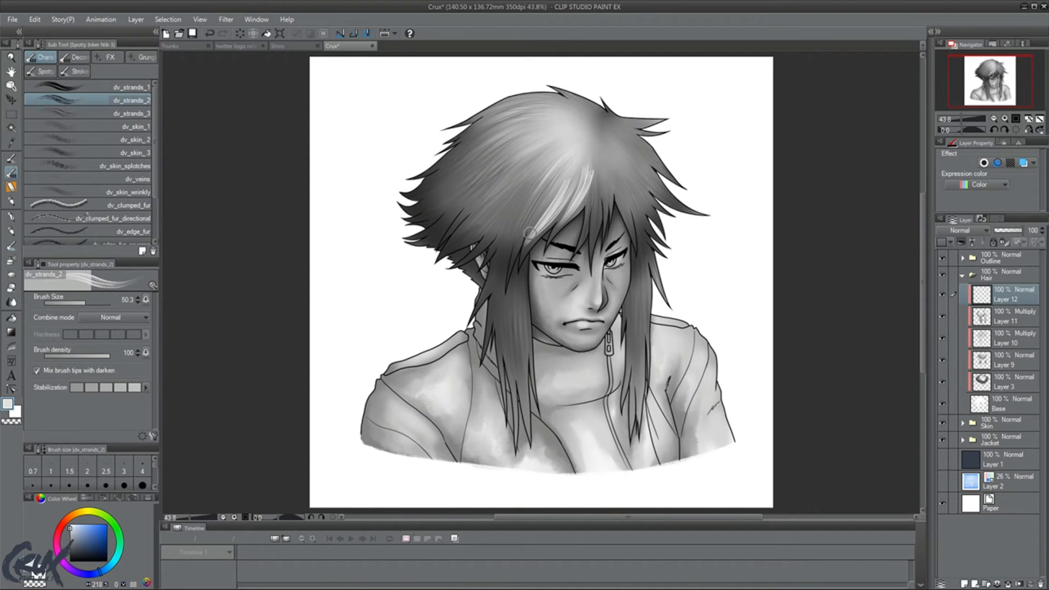
{"action": "key", "text": "ctrl+z"}
{"action": "mouse_move", "coordinate": [563, 174]}
{"action": "left_mouse_down"}
{"action": "mouse_move", "coordinate": [511, 259]}
{"action": "mouse_move", "coordinate": [522, 212]}
{"action": "mouse_move", "coordinate": [514, 253]}
{"action": "mouse_move", "coordinate": [569, 177]}
{"action": "left_mouse_up"}
{"action": "key", "text": "ctrl+z"}
{"action": "key", "text": "ctrl+z"}
{"action": "left_click_drag", "start_coordinate": [513, 251], "coordinate": [563, 173]}
{"action": "left_click_drag", "start_coordinate": [506, 260], "coordinate": [574, 156]}
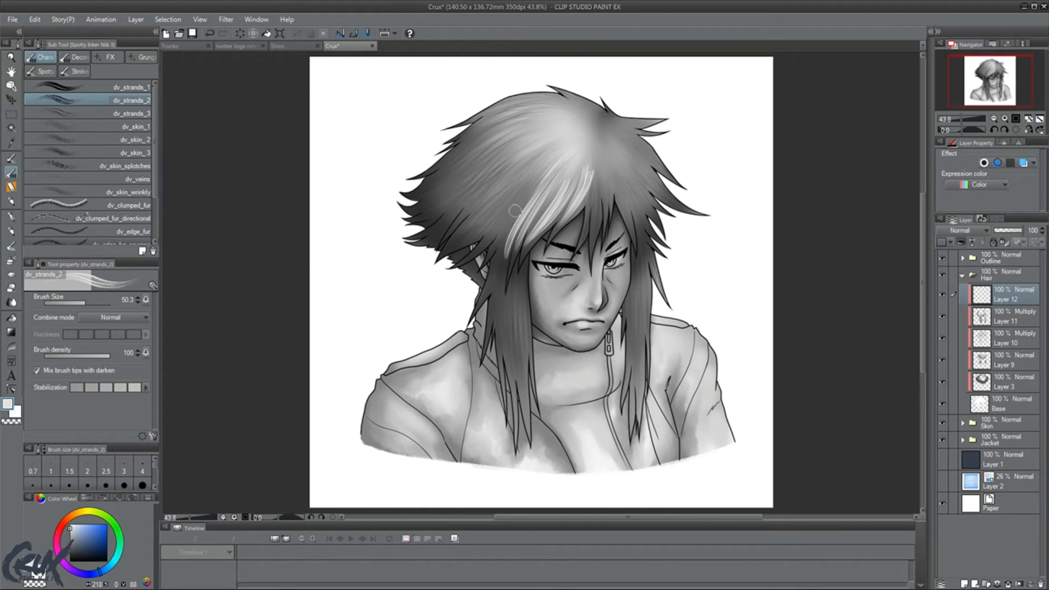
Paint light strands from the root of the left side lock up toward the crown, replacing the misplaced strokes.
{"action": "left_click_drag", "start_coordinate": [497, 244], "coordinate": [544, 176]}
{"action": "key", "text": "ctrl+z"}
{"action": "left_click_drag", "start_coordinate": [491, 251], "coordinate": [541, 156]}
{"action": "key", "text": "ctrl+z"}
{"action": "left_click_drag", "start_coordinate": [491, 248], "coordinate": [565, 157]}
{"action": "left_click_drag", "start_coordinate": [510, 223], "coordinate": [549, 173]}
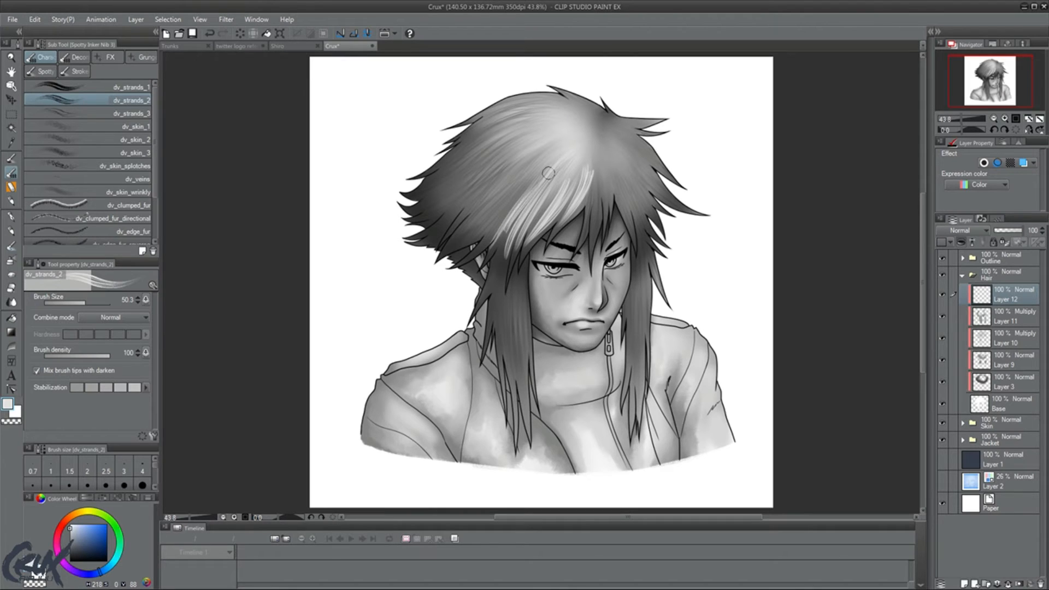
Continue the band of light strands across the left side of the head behind the side lock, undoing unsuitable strokes.
{"action": "left_click_drag", "start_coordinate": [490, 232], "coordinate": [532, 171]}
{"action": "key", "text": "ctrl+z"}
{"action": "left_click_drag", "start_coordinate": [468, 259], "coordinate": [534, 175]}
{"action": "left_click_drag", "start_coordinate": [489, 239], "coordinate": [533, 178]}
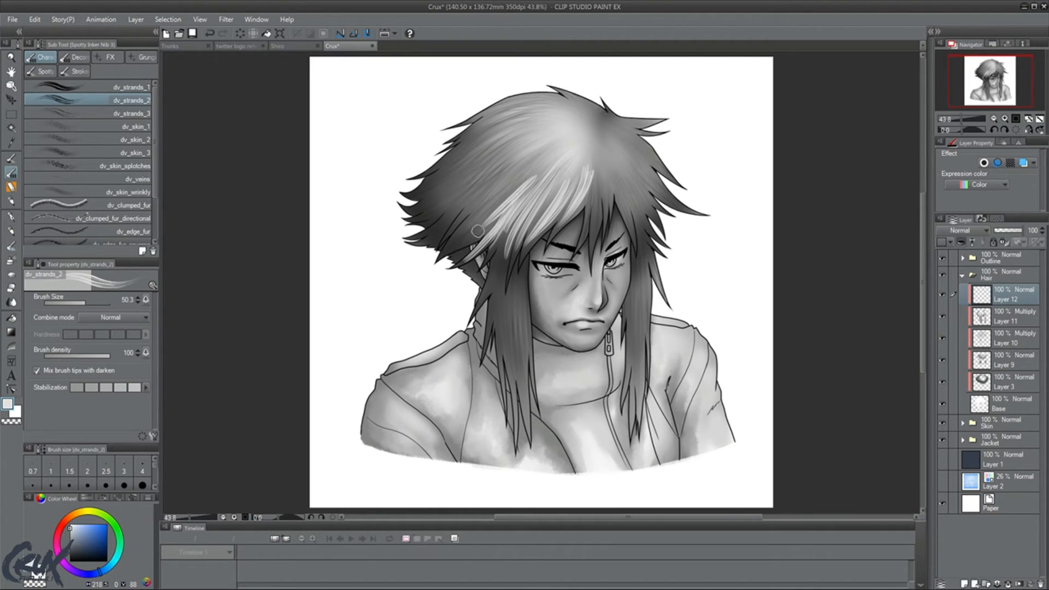
{"action": "left_click_drag", "start_coordinate": [459, 245], "coordinate": [507, 189]}
{"action": "left_click_drag", "start_coordinate": [467, 225], "coordinate": [519, 160]}
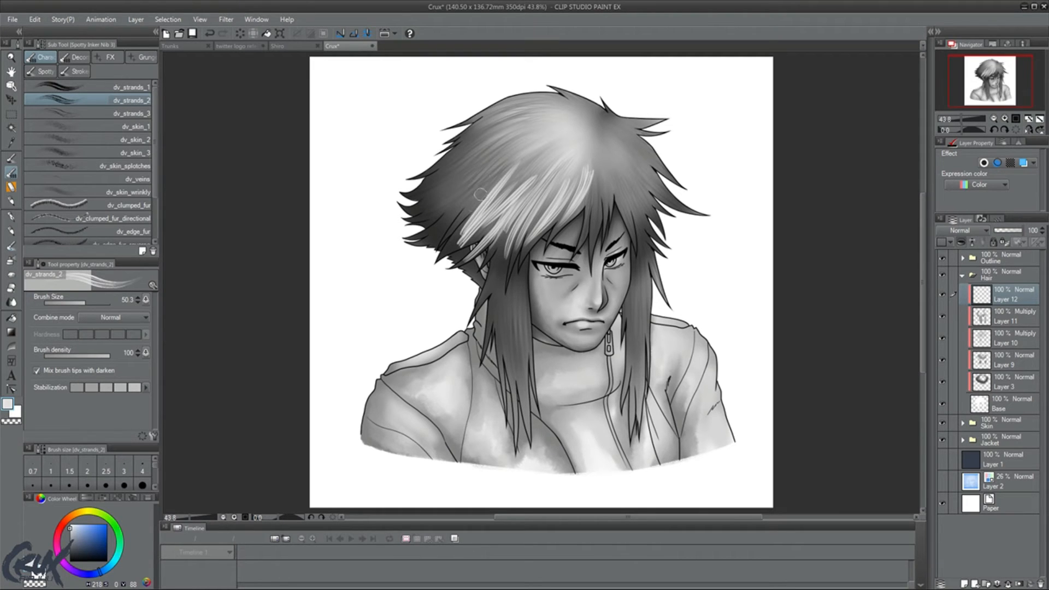
{"action": "mouse_move", "coordinate": [454, 226]}
{"action": "left_mouse_down"}
{"action": "mouse_move", "coordinate": [526, 146]}
{"action": "mouse_move", "coordinate": [498, 170]}
{"action": "left_mouse_up"}
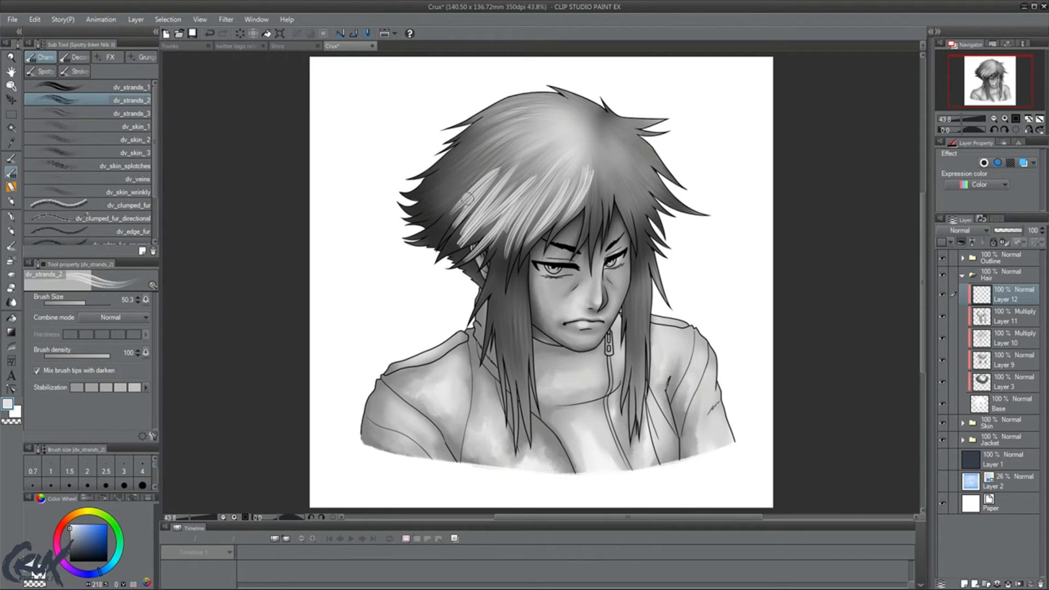
{"action": "key", "text": "ctrl+z"}
Paint light strands into the left rear spikes and up along the outer left edge of the hair.
{"action": "left_click_drag", "start_coordinate": [481, 184], "coordinate": [431, 223]}
{"action": "key", "text": "ctrl+z"}
{"action": "mouse_move", "coordinate": [477, 186]}
{"action": "left_mouse_down"}
{"action": "mouse_move", "coordinate": [429, 221]}
{"action": "mouse_move", "coordinate": [450, 215]}
{"action": "mouse_move", "coordinate": [423, 238]}
{"action": "left_mouse_up"}
{"action": "left_click_drag", "start_coordinate": [444, 214], "coordinate": [426, 220]}
{"action": "mouse_move", "coordinate": [492, 164]}
{"action": "left_mouse_down"}
{"action": "mouse_move", "coordinate": [448, 195]}
{"action": "mouse_move", "coordinate": [492, 152]}
{"action": "mouse_move", "coordinate": [408, 198]}
{"action": "left_mouse_up"}
{"action": "left_click_drag", "start_coordinate": [496, 136], "coordinate": [427, 182]}
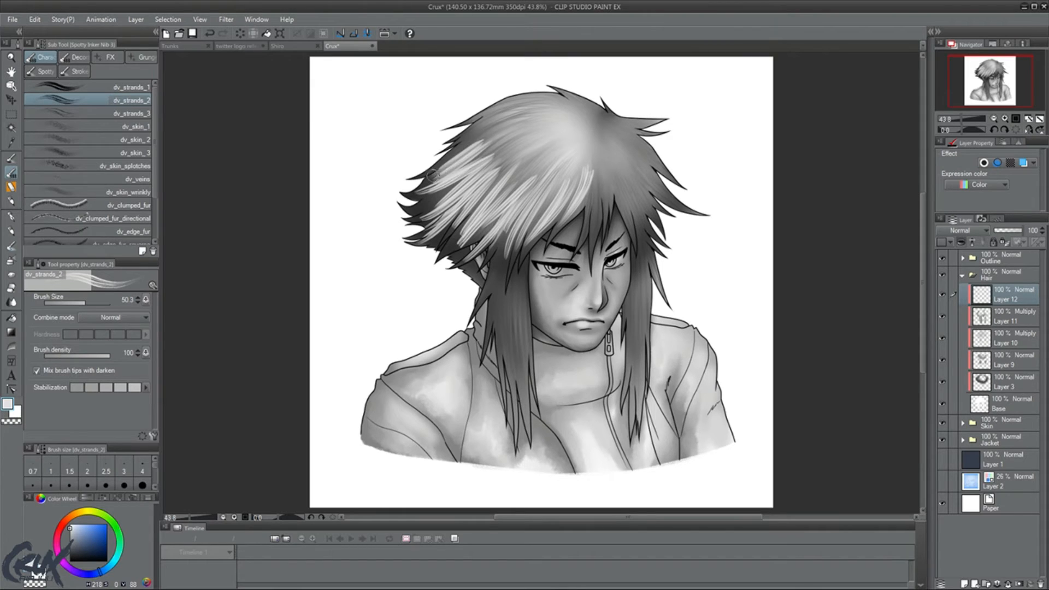
{"action": "left_click_drag", "start_coordinate": [465, 149], "coordinate": [438, 169]}
{"action": "left_click_drag", "start_coordinate": [487, 132], "coordinate": [449, 161]}
Paint light strands over the fringe above the right eye and across the hair on the right side.
{"action": "mouse_move", "coordinate": [589, 176]}
{"action": "left_mouse_down"}
{"action": "mouse_move", "coordinate": [575, 233]}
{"action": "mouse_move", "coordinate": [603, 234]}
{"action": "left_mouse_up"}
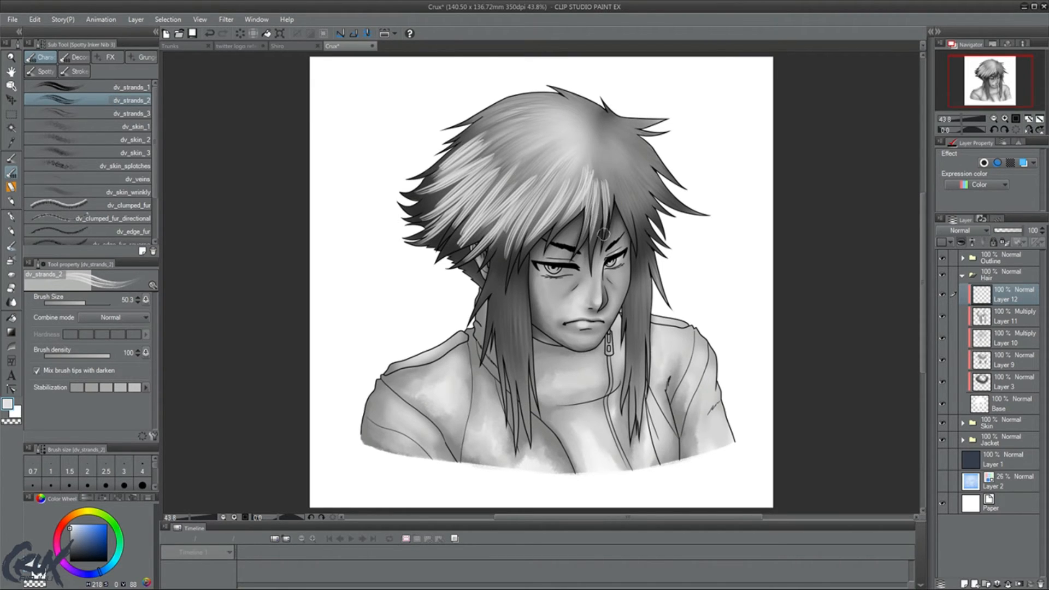
{"action": "left_click_drag", "start_coordinate": [613, 181], "coordinate": [636, 218]}
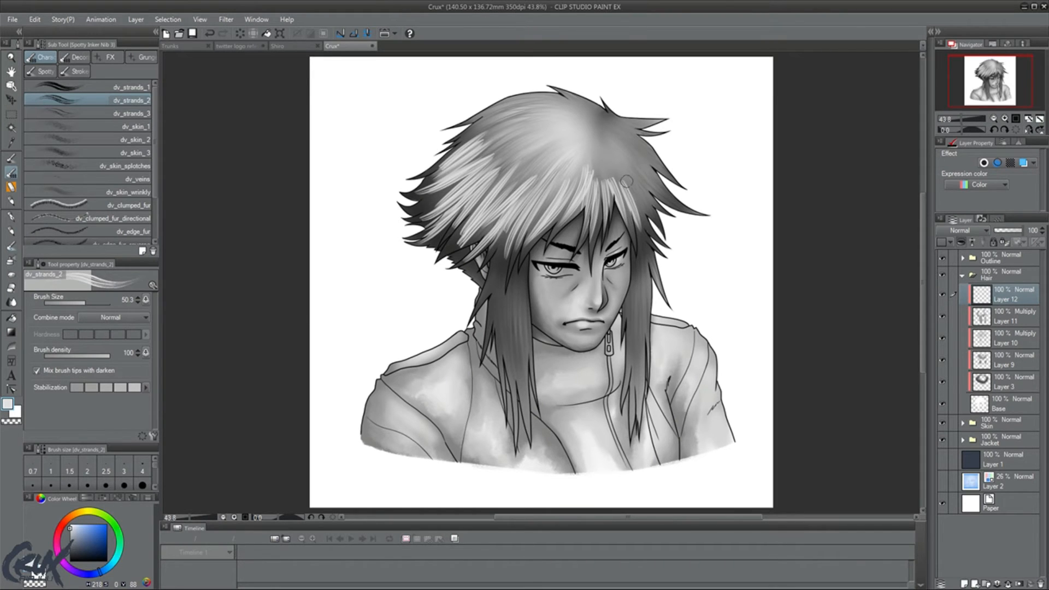
{"action": "mouse_move", "coordinate": [629, 180]}
{"action": "left_mouse_down"}
{"action": "mouse_move", "coordinate": [664, 225]}
{"action": "mouse_move", "coordinate": [652, 210]}
{"action": "left_mouse_up"}
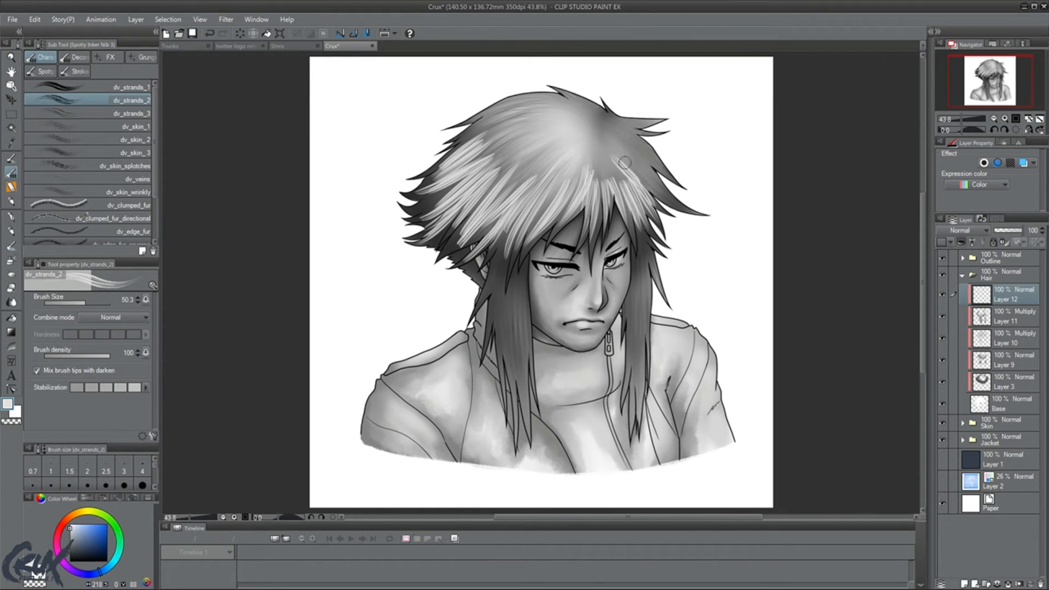
{"action": "left_click_drag", "start_coordinate": [624, 162], "coordinate": [669, 201]}
{"action": "left_click_drag", "start_coordinate": [637, 152], "coordinate": [672, 176]}
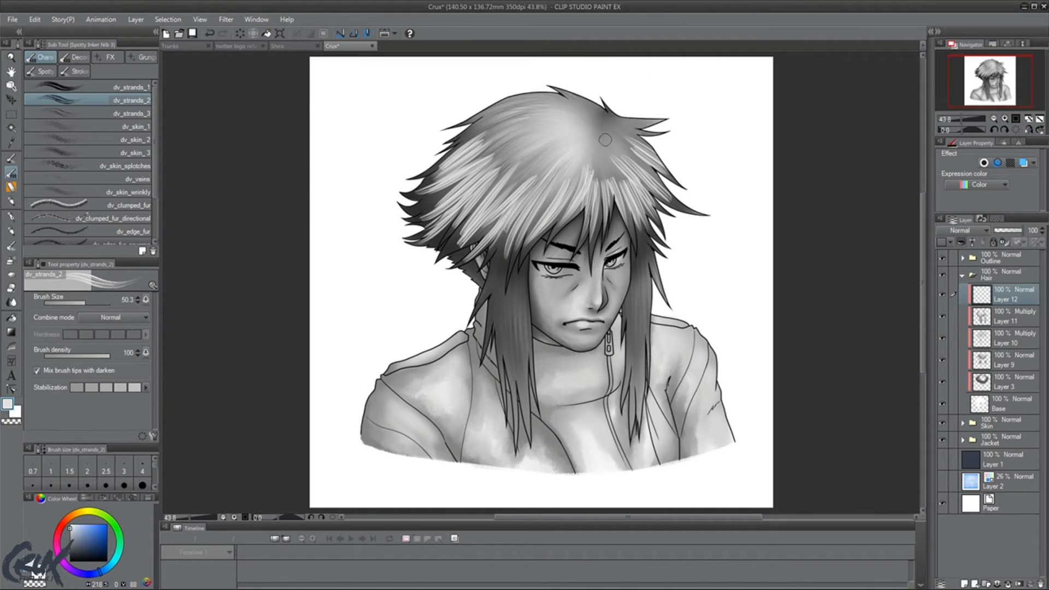
Soften the light strand highlights across the crown and fringe with the Blur tool at size 134.3.
{"action": "key", "text": "j"}
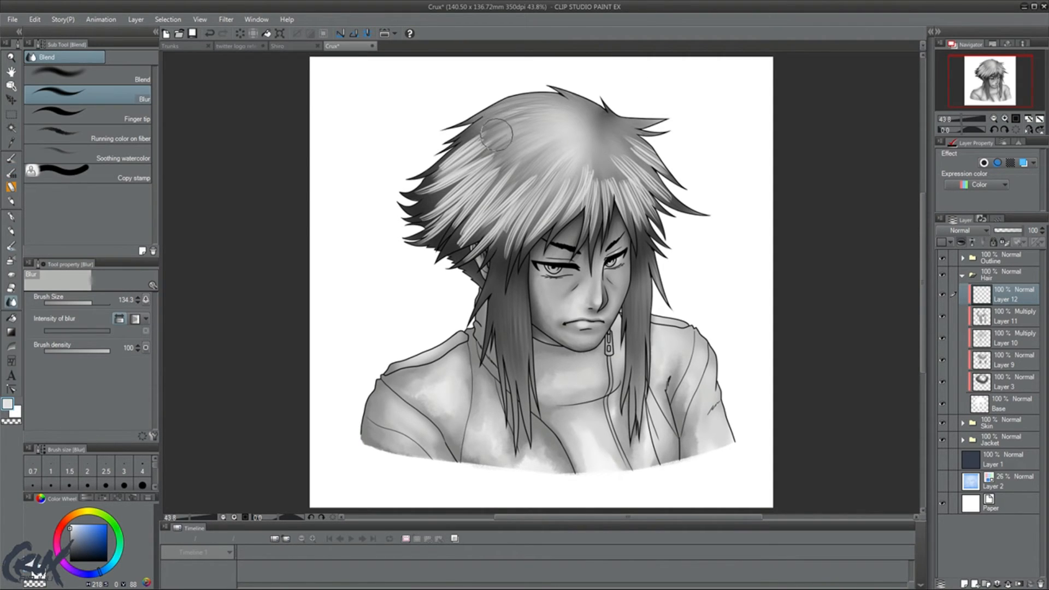
{"action": "mouse_move", "coordinate": [498, 134]}
{"action": "left_mouse_down"}
{"action": "mouse_move", "coordinate": [487, 142]}
{"action": "mouse_move", "coordinate": [495, 161]}
{"action": "mouse_move", "coordinate": [520, 157]}
{"action": "mouse_move", "coordinate": [527, 176]}
{"action": "mouse_move", "coordinate": [597, 175]}
{"action": "mouse_move", "coordinate": [644, 128]}
{"action": "left_mouse_up"}
{"action": "mouse_move", "coordinate": [427, 184]}
{"action": "left_mouse_down"}
{"action": "mouse_move", "coordinate": [455, 149]}
{"action": "mouse_move", "coordinate": [441, 225]}
{"action": "mouse_move", "coordinate": [510, 220]}
{"action": "mouse_move", "coordinate": [504, 266]}
{"action": "mouse_move", "coordinate": [587, 224]}
{"action": "mouse_move", "coordinate": [644, 217]}
{"action": "left_mouse_up"}
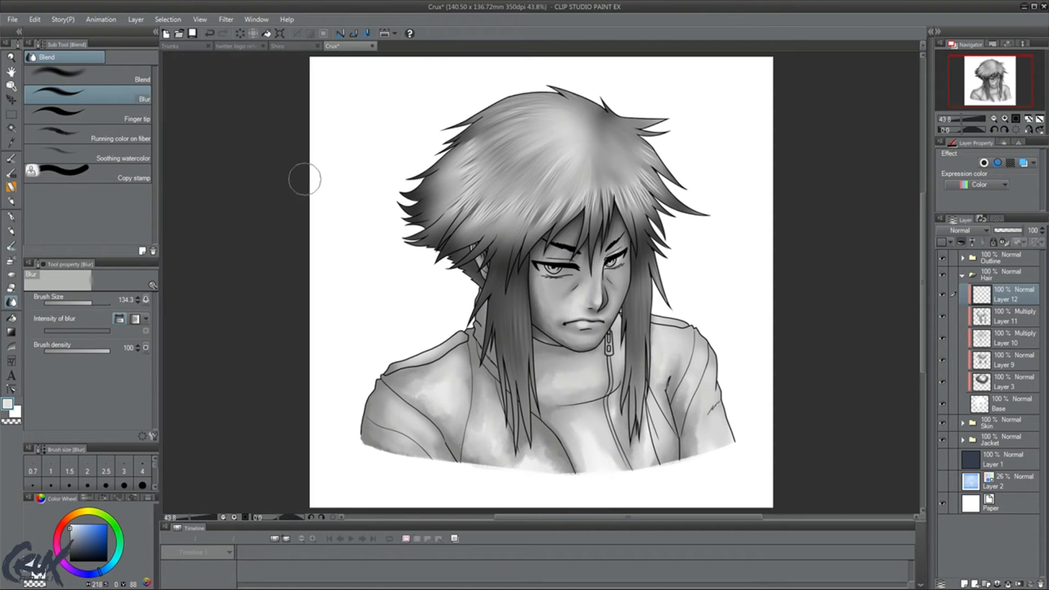
Blend the highlights across the hair into the surrounding shading with the Soothing watercolor tool at size 69.8.
{"action": "left_click", "coordinate": [121, 158]}
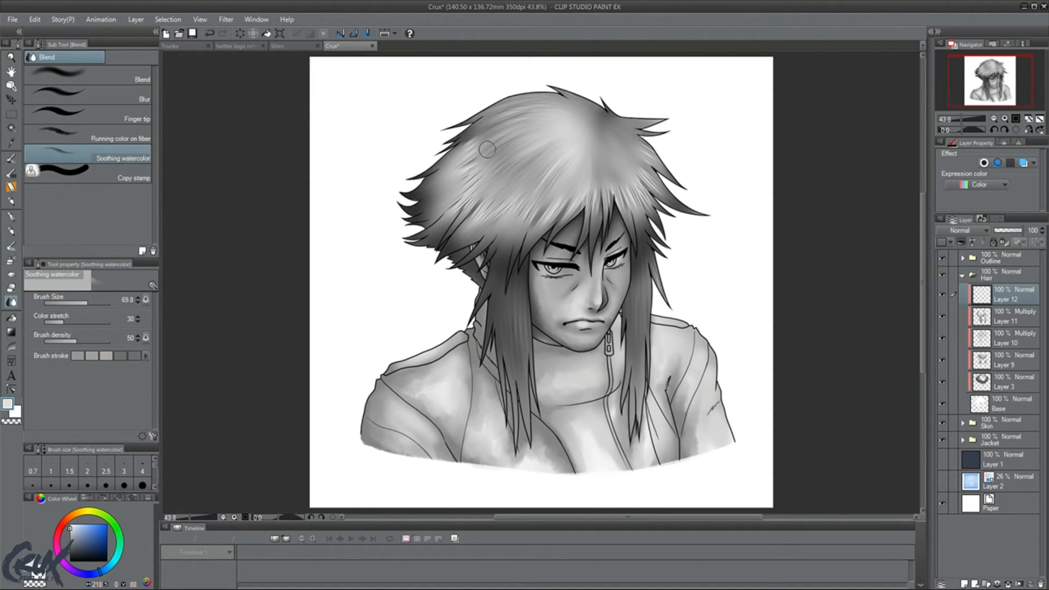
{"action": "mouse_move", "coordinate": [473, 163]}
{"action": "left_mouse_down"}
{"action": "mouse_move", "coordinate": [495, 163]}
{"action": "mouse_move", "coordinate": [495, 189]}
{"action": "mouse_move", "coordinate": [459, 241]}
{"action": "left_mouse_up"}
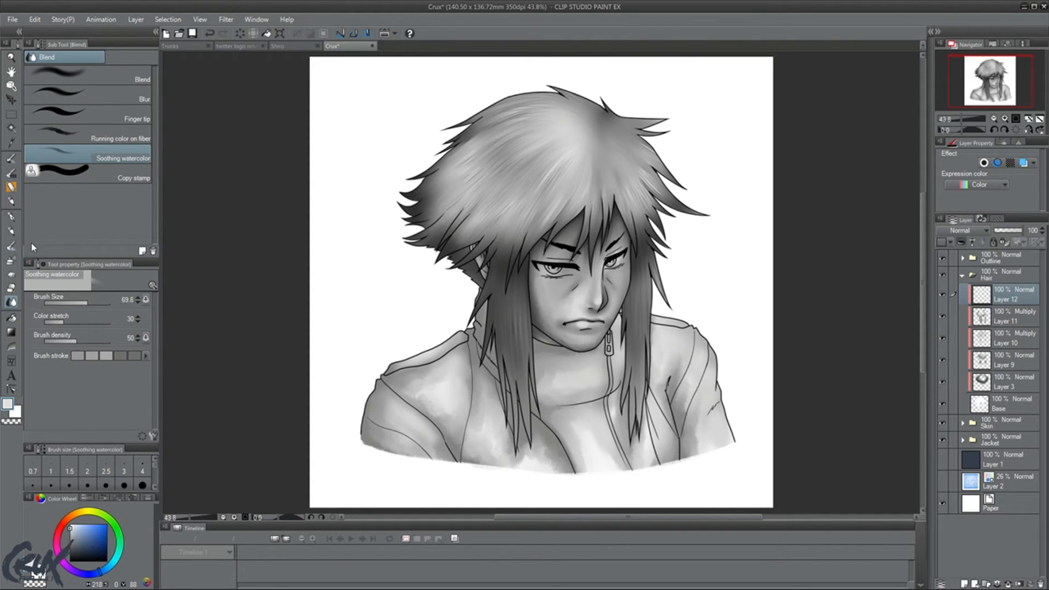
Paint light strands down the left side lock with dv_strands_2 at size 50.3, redrawing the strokes at its outer edge.
{"action": "key", "text": "p"}
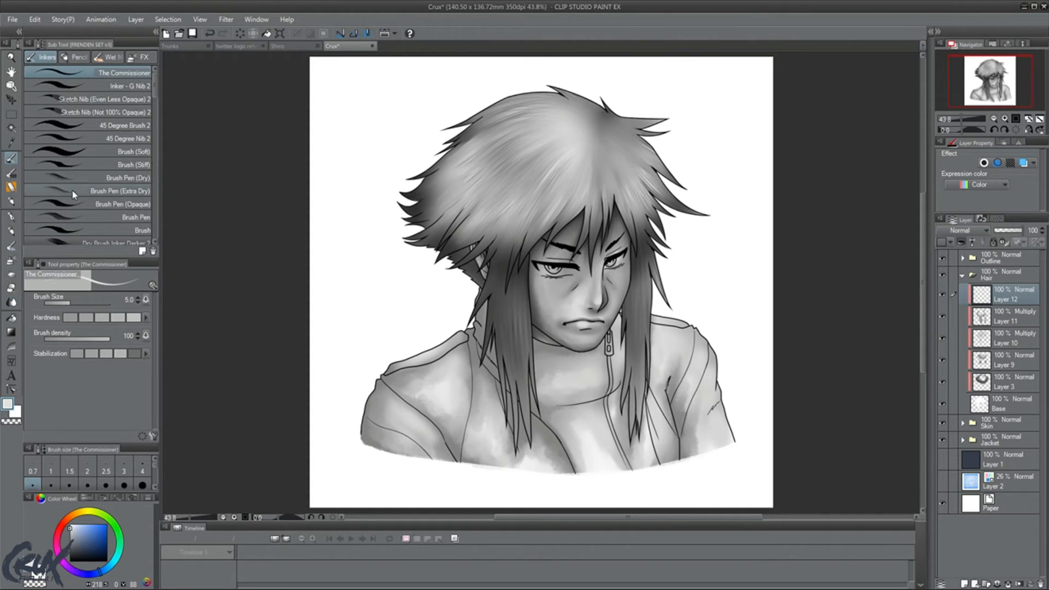
{"action": "key", "text": "p"}
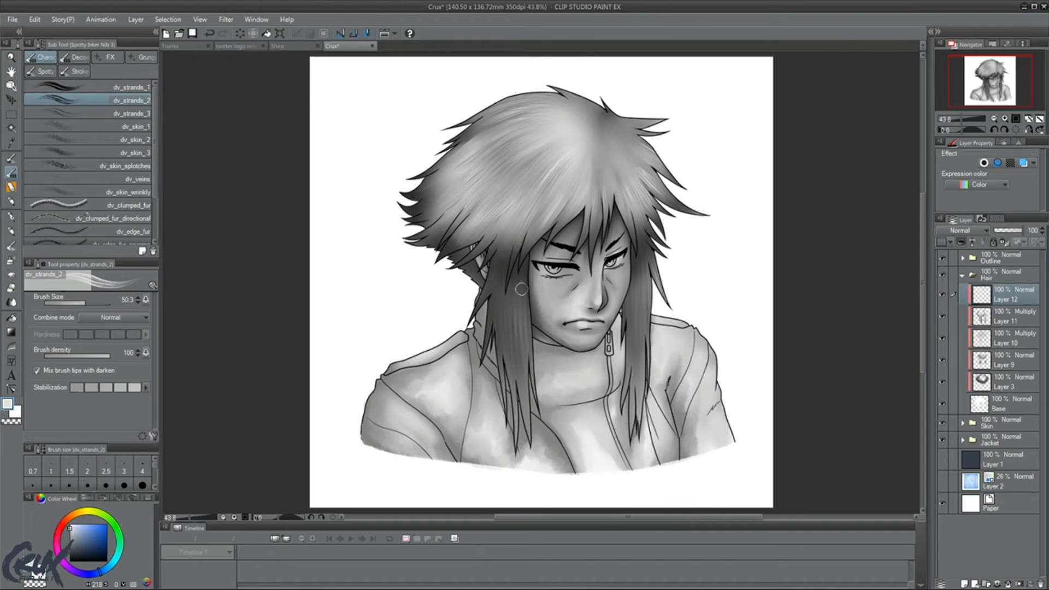
{"action": "left_click_drag", "start_coordinate": [522, 296], "coordinate": [519, 383]}
{"action": "mouse_move", "coordinate": [514, 273]}
{"action": "left_mouse_down"}
{"action": "mouse_move", "coordinate": [516, 381]}
{"action": "mouse_move", "coordinate": [500, 273]}
{"action": "mouse_move", "coordinate": [502, 380]}
{"action": "left_mouse_up"}
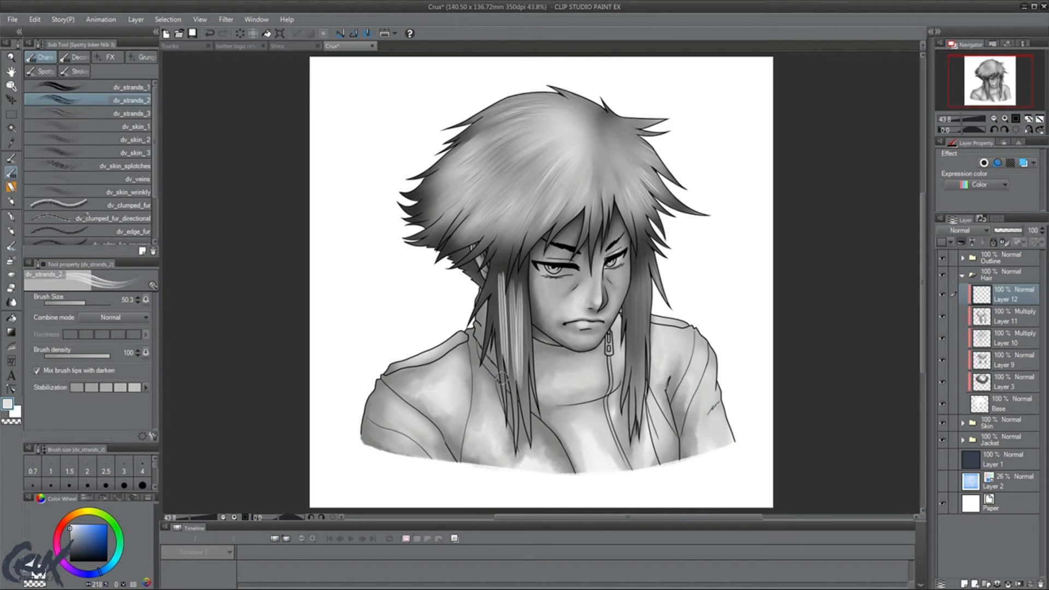
{"action": "left_click_drag", "start_coordinate": [496, 269], "coordinate": [494, 344]}
{"action": "key", "text": "ctrl+z"}
{"action": "left_click_drag", "start_coordinate": [498, 255], "coordinate": [474, 308]}
{"action": "key", "text": "ctrl+z"}
{"action": "left_click_drag", "start_coordinate": [506, 244], "coordinate": [479, 309]}
Paint light strands down the right side lock and into the short spike beside it.
{"action": "left_click_drag", "start_coordinate": [640, 256], "coordinate": [640, 378]}
{"action": "left_click_drag", "start_coordinate": [630, 289], "coordinate": [628, 391]}
{"action": "left_click_drag", "start_coordinate": [649, 251], "coordinate": [662, 295]}
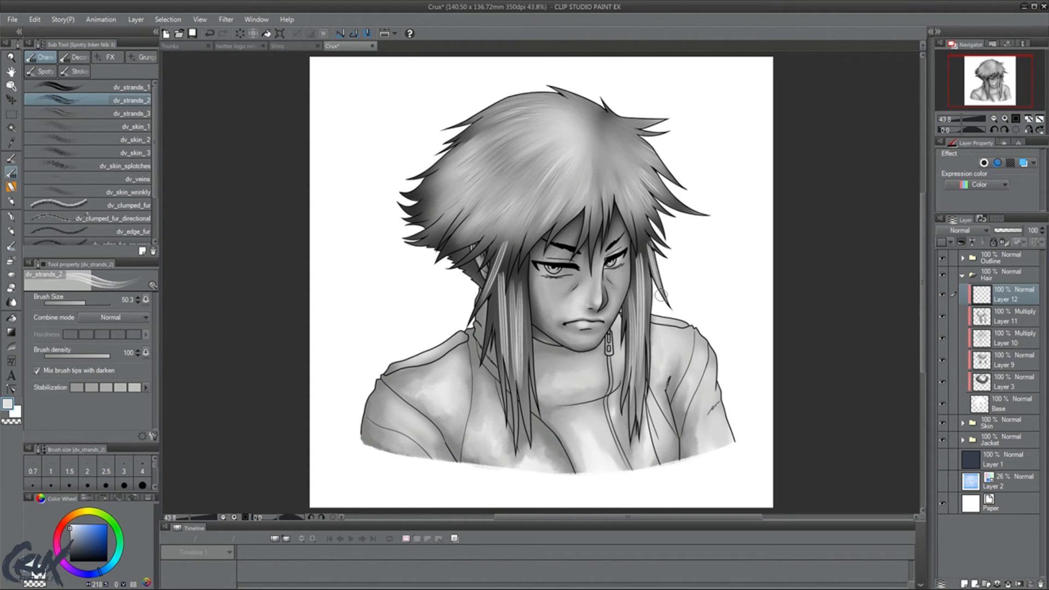
Undo the last stroke and blend the light strands on both side locks with the Soothing watercolor blender.
{"action": "key", "text": "ctrl+z"}
{"action": "left_click_drag", "start_coordinate": [647, 251], "coordinate": [668, 305]}
{"action": "key", "text": "j"}
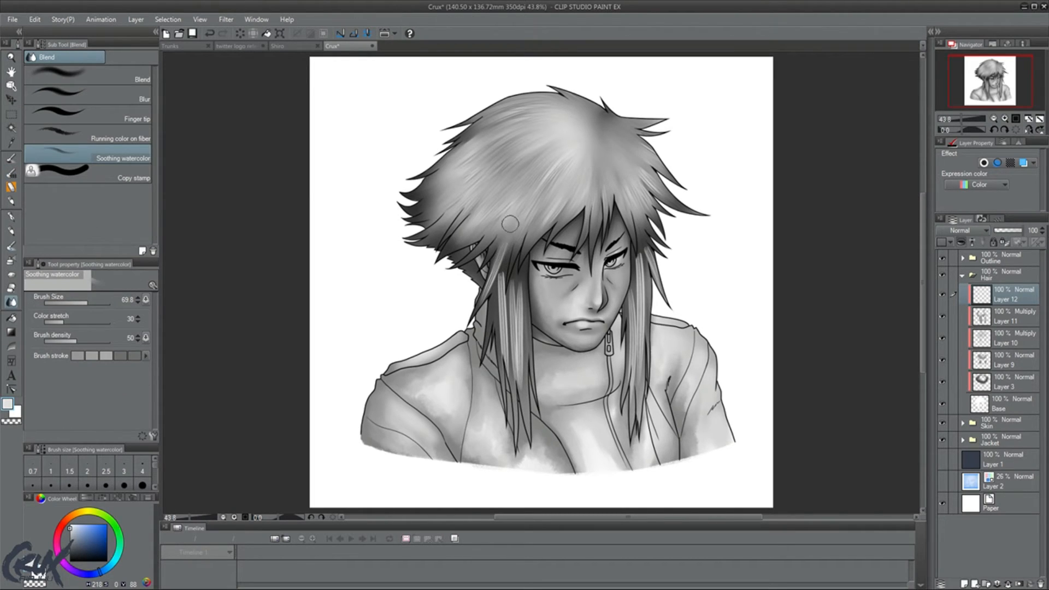
{"action": "mouse_move", "coordinate": [493, 300]}
{"action": "left_mouse_down"}
{"action": "mouse_move", "coordinate": [502, 257]}
{"action": "mouse_move", "coordinate": [483, 298]}
{"action": "mouse_move", "coordinate": [501, 280]}
{"action": "mouse_move", "coordinate": [504, 248]}
{"action": "mouse_move", "coordinate": [510, 395]}
{"action": "mouse_move", "coordinate": [504, 263]}
{"action": "mouse_move", "coordinate": [496, 360]}
{"action": "mouse_move", "coordinate": [492, 288]}
{"action": "mouse_move", "coordinate": [508, 309]}
{"action": "mouse_move", "coordinate": [507, 260]}
{"action": "mouse_move", "coordinate": [502, 290]}
{"action": "mouse_move", "coordinate": [514, 270]}
{"action": "mouse_move", "coordinate": [515, 317]}
{"action": "mouse_move", "coordinate": [523, 267]}
{"action": "mouse_move", "coordinate": [522, 388]}
{"action": "mouse_move", "coordinate": [513, 339]}
{"action": "mouse_move", "coordinate": [519, 392]}
{"action": "mouse_move", "coordinate": [518, 242]}
{"action": "mouse_move", "coordinate": [506, 279]}
{"action": "left_mouse_up"}
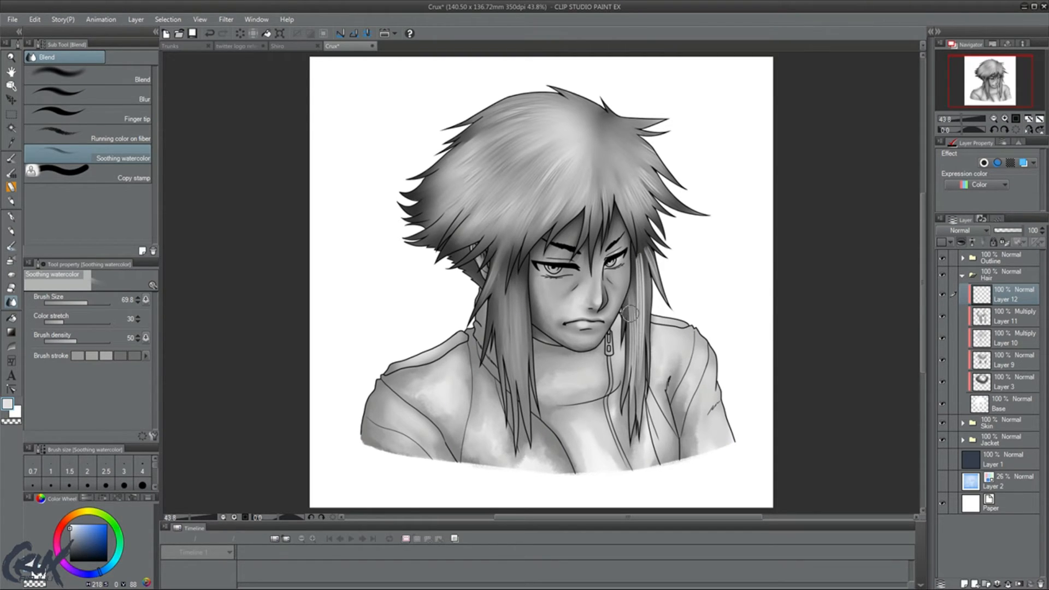
{"action": "mouse_move", "coordinate": [632, 313]}
{"action": "left_mouse_down"}
{"action": "mouse_move", "coordinate": [625, 288]}
{"action": "mouse_move", "coordinate": [625, 415]}
{"action": "mouse_move", "coordinate": [641, 350]}
{"action": "mouse_move", "coordinate": [635, 419]}
{"action": "mouse_move", "coordinate": [638, 251]}
{"action": "mouse_move", "coordinate": [643, 363]}
{"action": "mouse_move", "coordinate": [632, 234]}
{"action": "mouse_move", "coordinate": [636, 376]}
{"action": "mouse_move", "coordinate": [636, 246]}
{"action": "mouse_move", "coordinate": [653, 226]}
{"action": "mouse_move", "coordinate": [651, 258]}
{"action": "mouse_move", "coordinate": [637, 210]}
{"action": "left_mouse_up"}
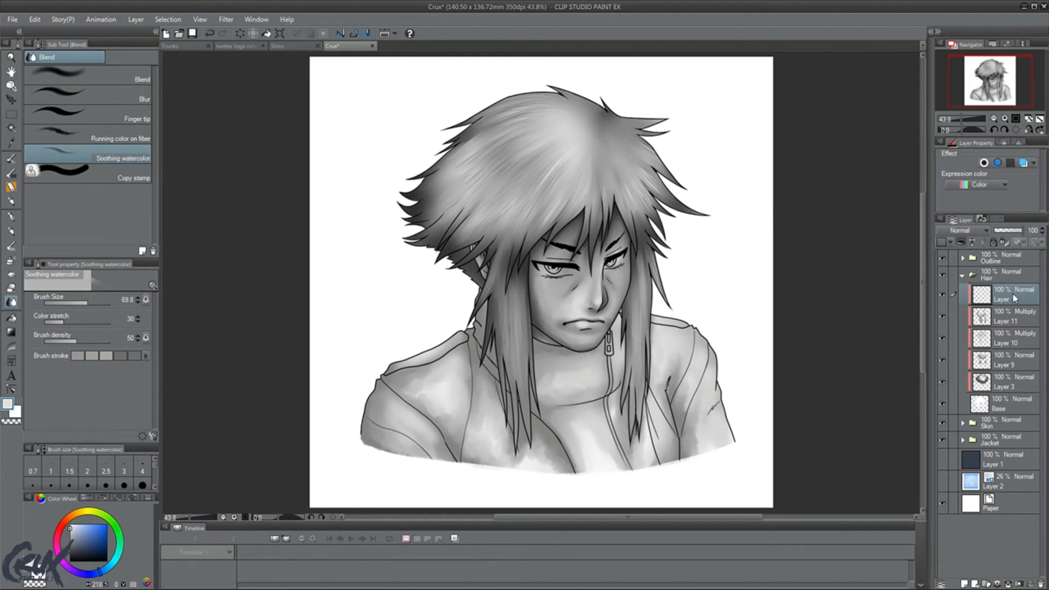
Add a Color balance correction layer above the Hair folder, shift its tones to cyan-blue, and clip it to the hair.
{"action": "left_click", "coordinate": [964, 275]}
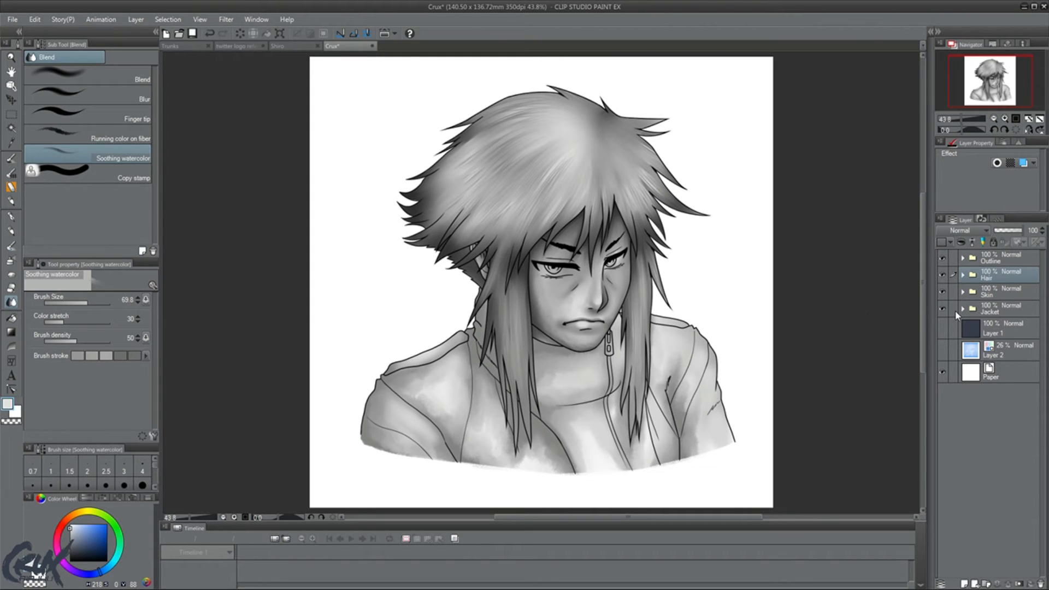
{"action": "left_click", "coordinate": [834, 396]}
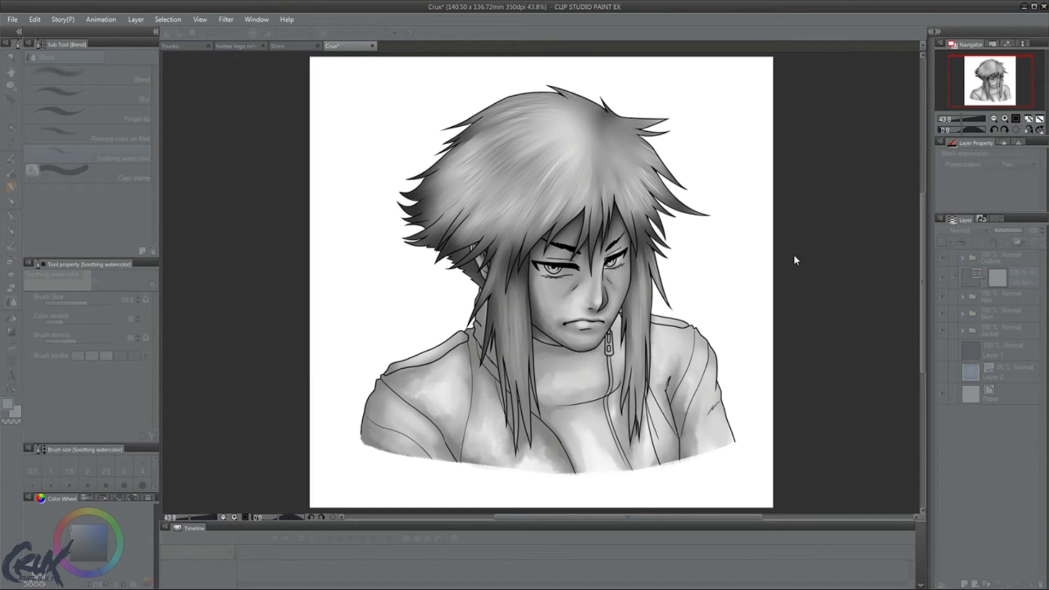
{"action": "left_click", "coordinate": [690, 344]}
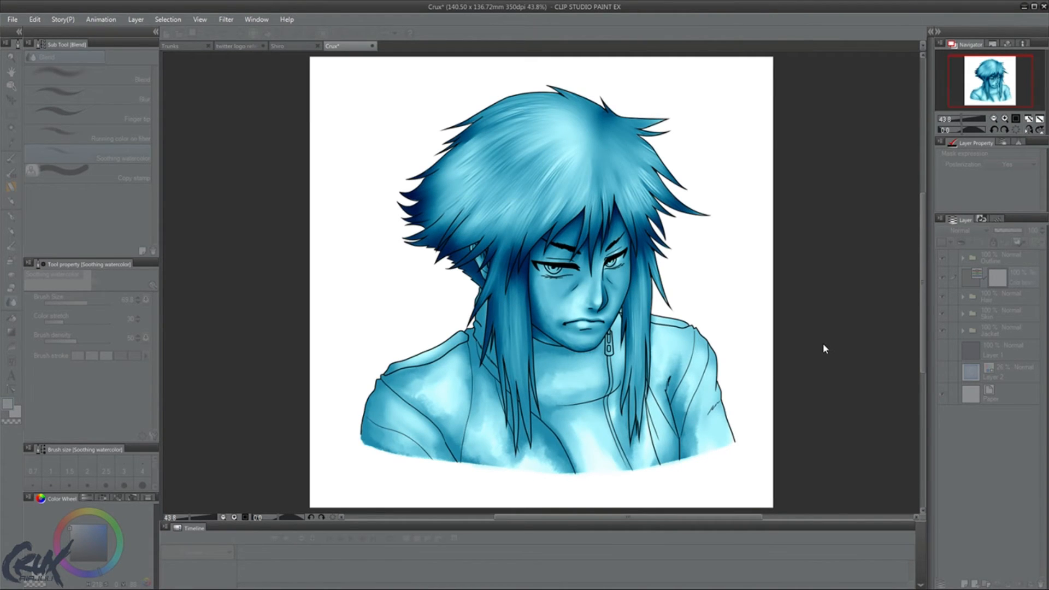
{"action": "left_click", "coordinate": [823, 344]}
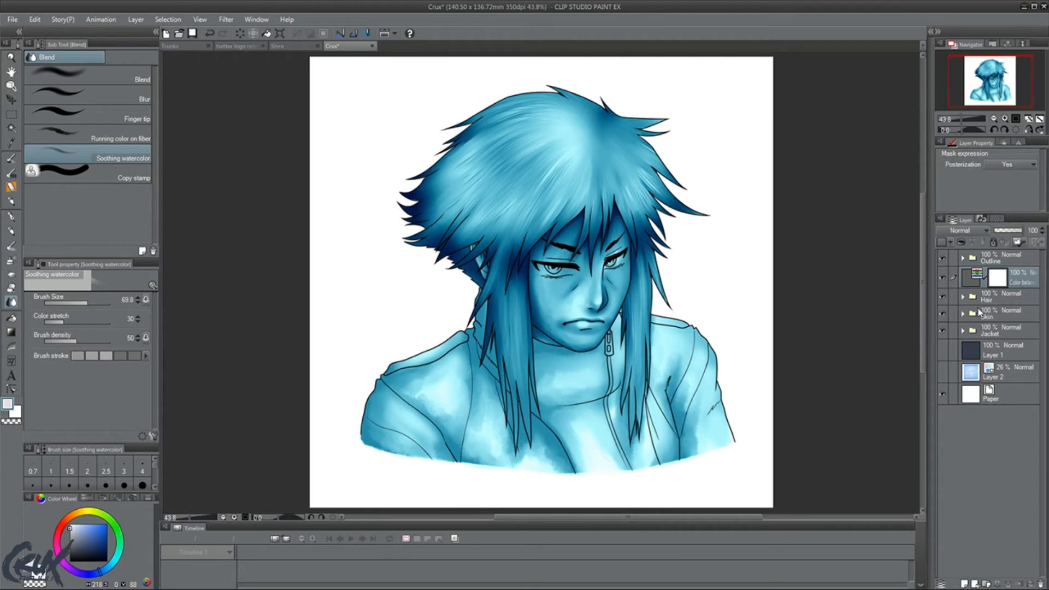
{"action": "left_click", "coordinate": [824, 441]}
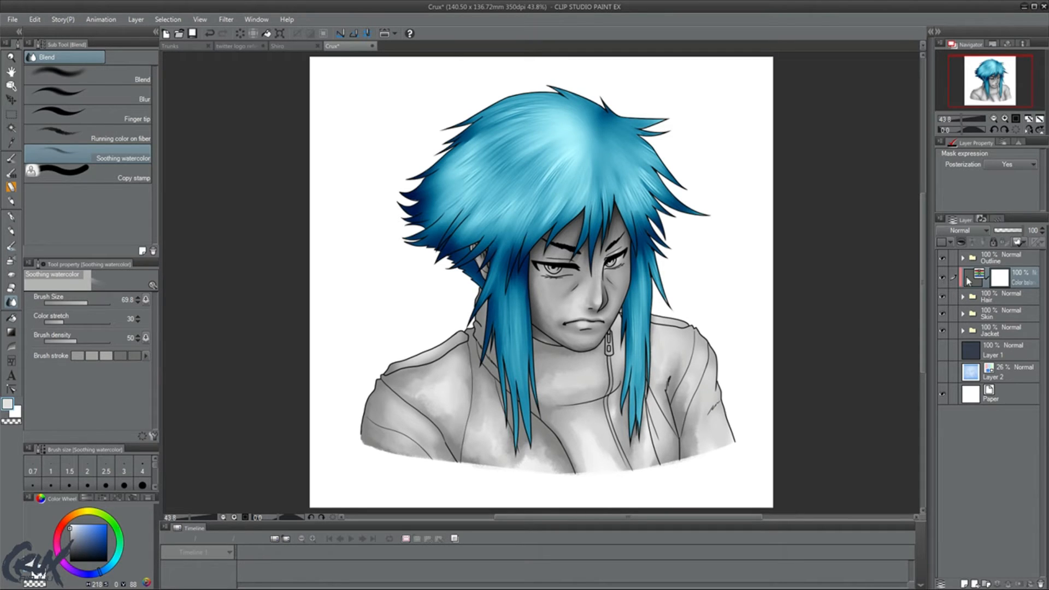
Try a 70% opacity and blending modes such as Multiply, Color burn, Subtract, Overlay and Difference on the hair's color balance layer.
{"action": "left_click", "coordinate": [1017, 233]}
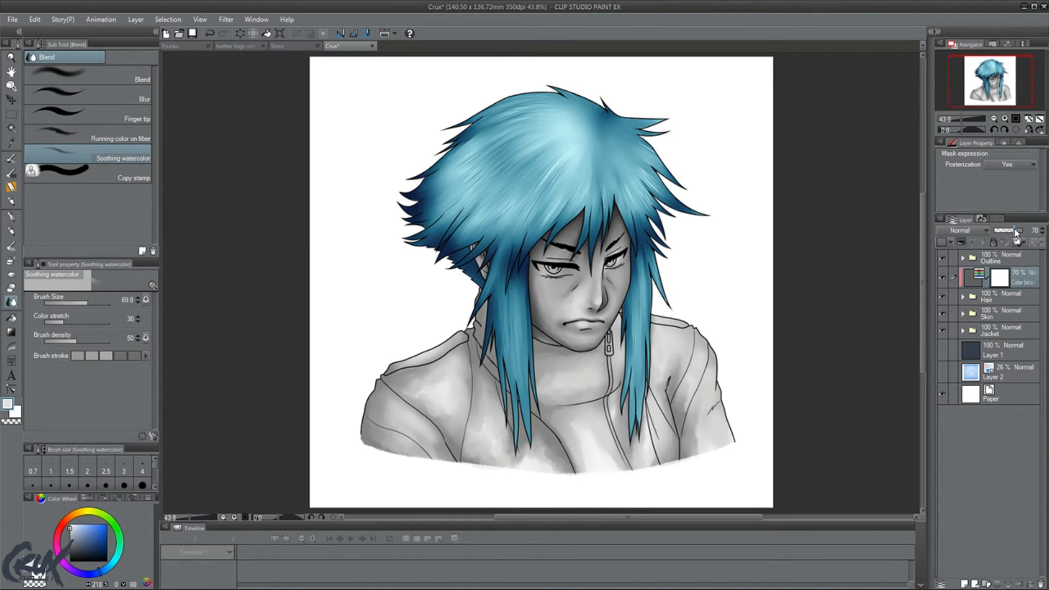
{"action": "left_click_drag", "start_coordinate": [1014, 230], "coordinate": [1023, 231]}
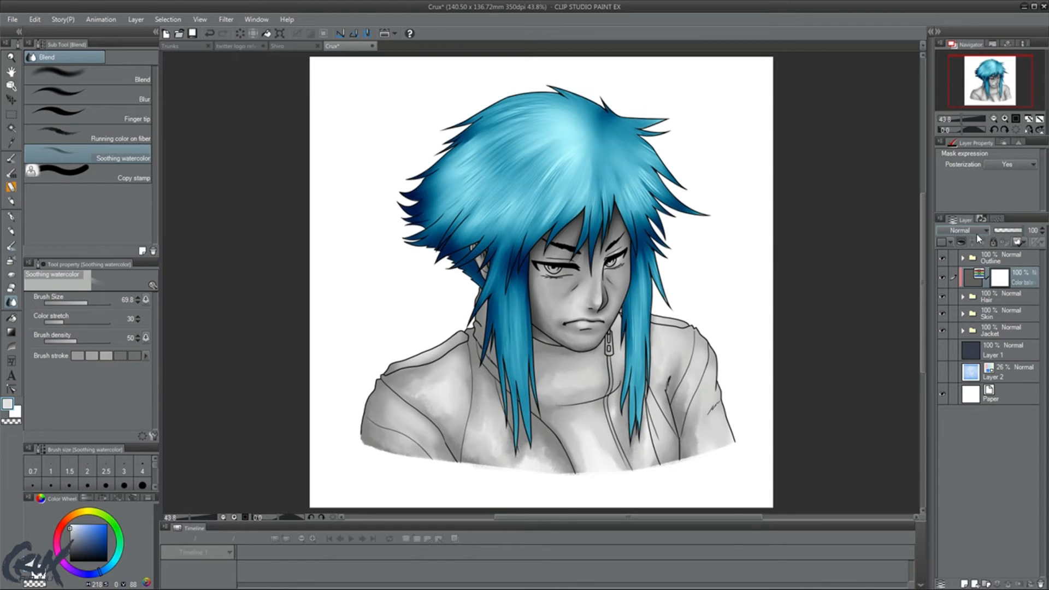
{"action": "scroll", "coordinate": [975, 231], "scroll_direction": "down", "scroll_amount": 2}
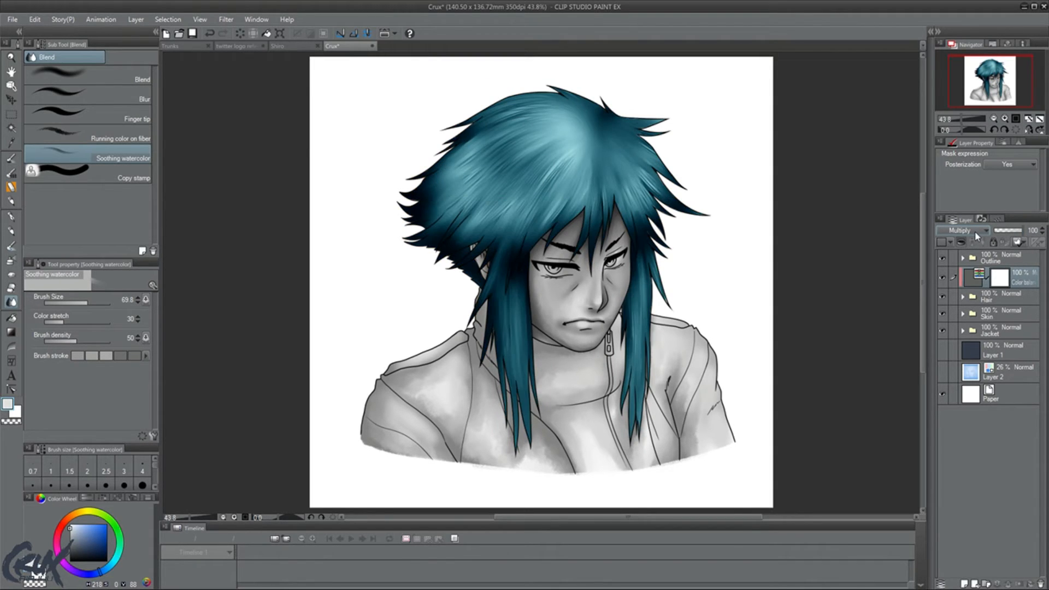
{"action": "scroll", "coordinate": [976, 231], "scroll_direction": "down", "scroll_amount": 1}
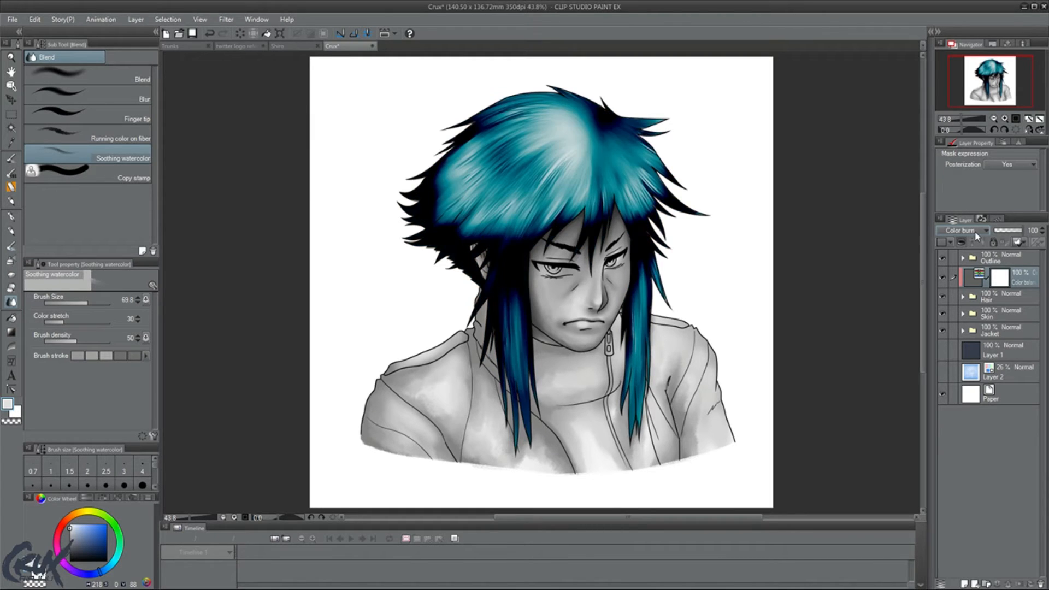
{"action": "scroll", "coordinate": [975, 231], "scroll_direction": "down", "scroll_amount": 1}
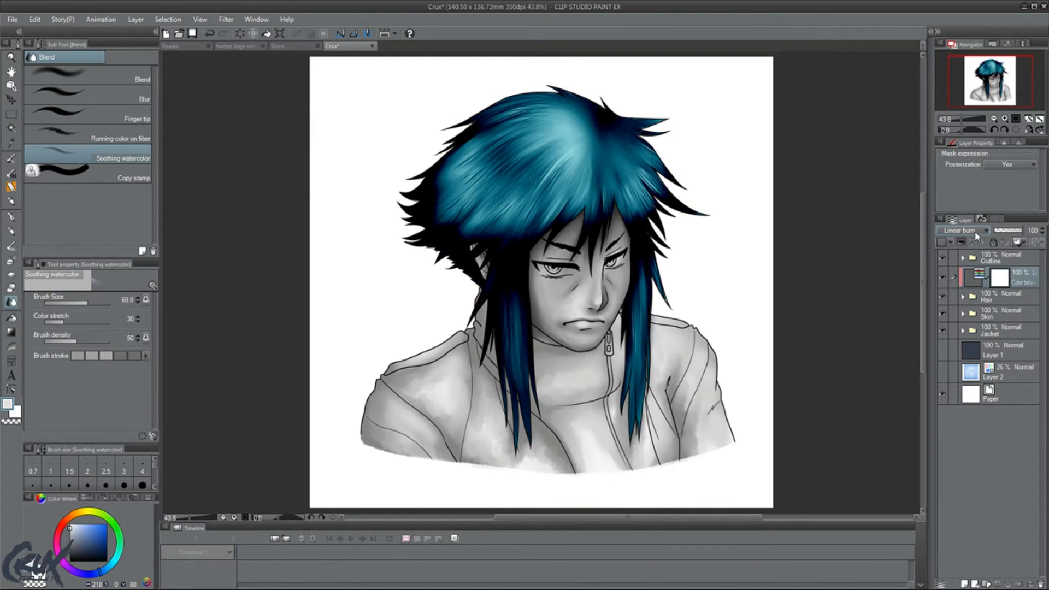
{"action": "scroll", "coordinate": [975, 231], "scroll_direction": "down", "scroll_amount": 2}
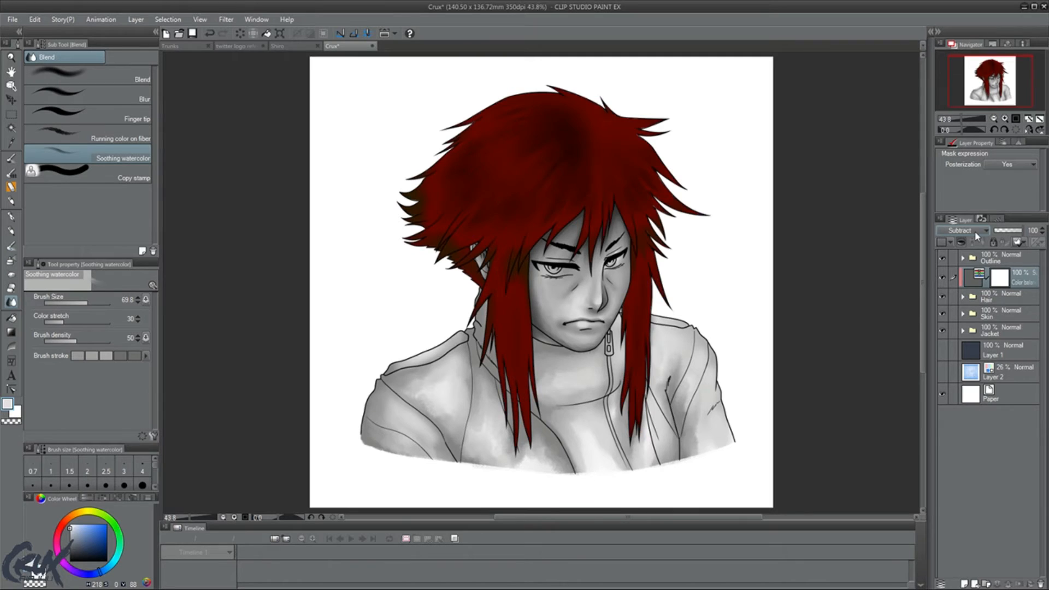
{"action": "scroll", "coordinate": [975, 231], "scroll_direction": "down", "scroll_amount": 1}
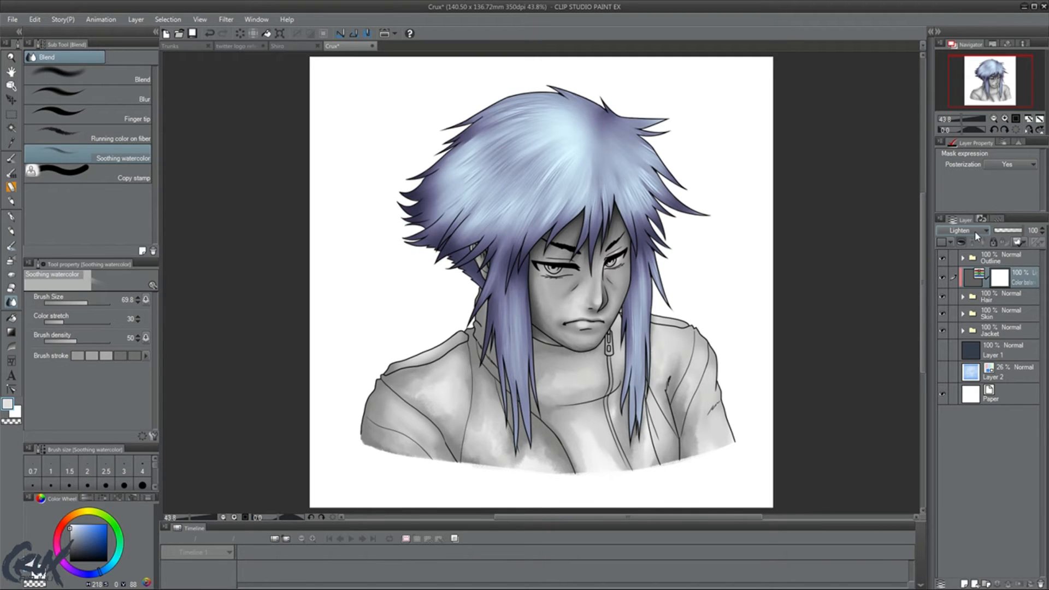
{"action": "scroll", "coordinate": [975, 231], "scroll_direction": "down", "scroll_amount": 1}
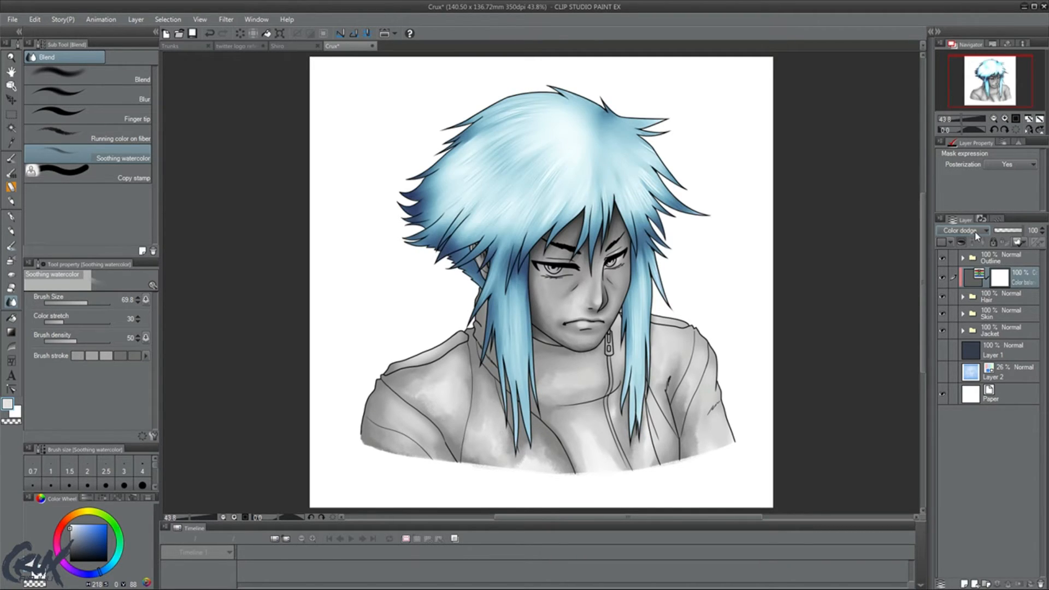
{"action": "scroll", "coordinate": [976, 231], "scroll_direction": "down", "scroll_amount": 1}
{"action": "scroll", "coordinate": [975, 231], "scroll_direction": "down", "scroll_amount": 2}
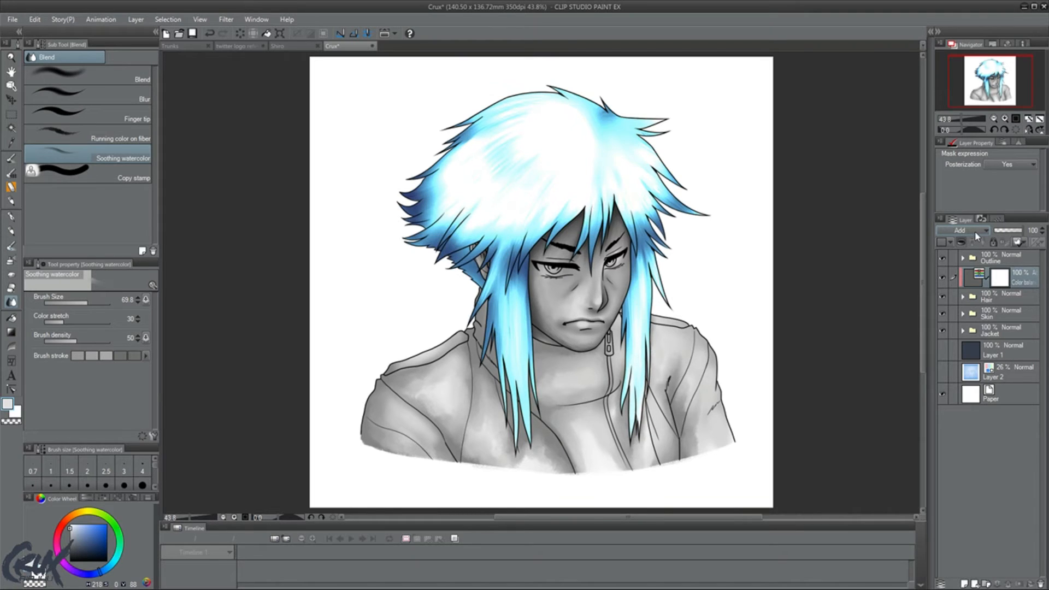
{"action": "scroll", "coordinate": [975, 232], "scroll_direction": "down", "scroll_amount": 1}
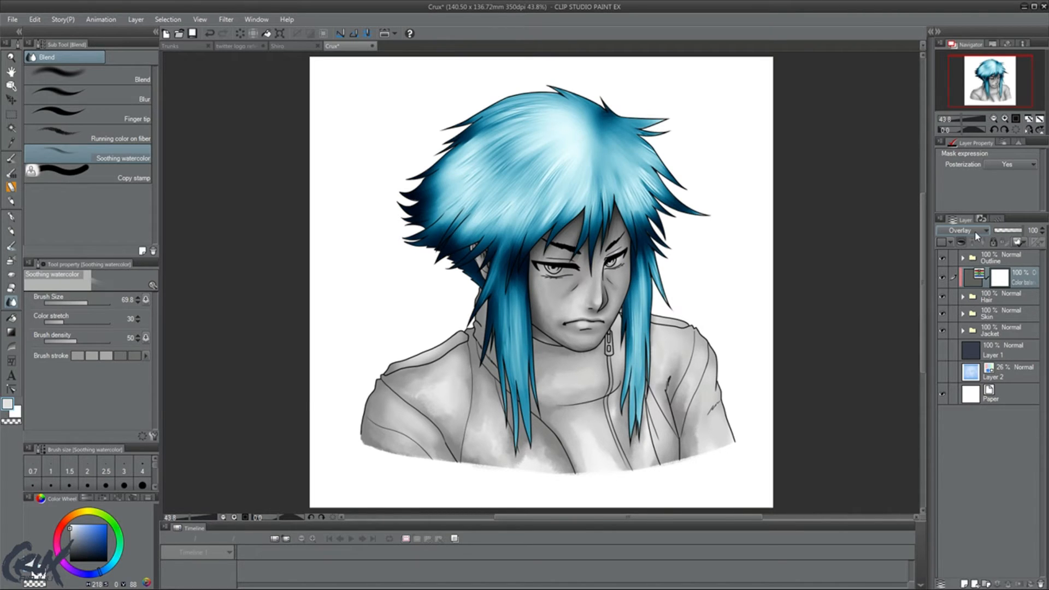
{"action": "scroll", "coordinate": [975, 231], "scroll_direction": "down", "scroll_amount": 1}
{"action": "scroll", "coordinate": [975, 231], "scroll_direction": "down", "scroll_amount": 1}
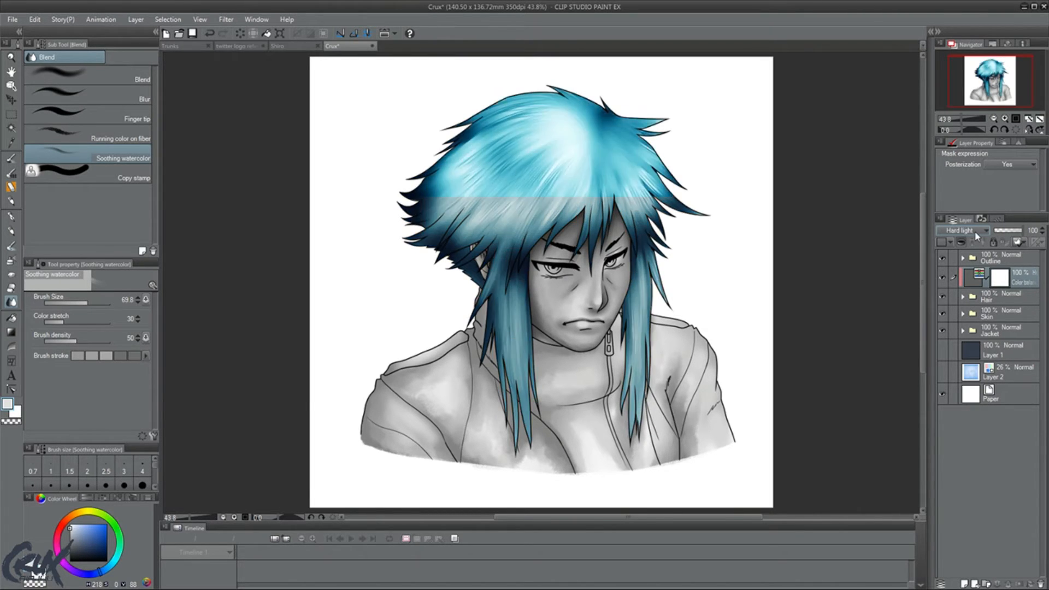
{"action": "scroll", "coordinate": [975, 231], "scroll_direction": "up", "scroll_amount": 1}
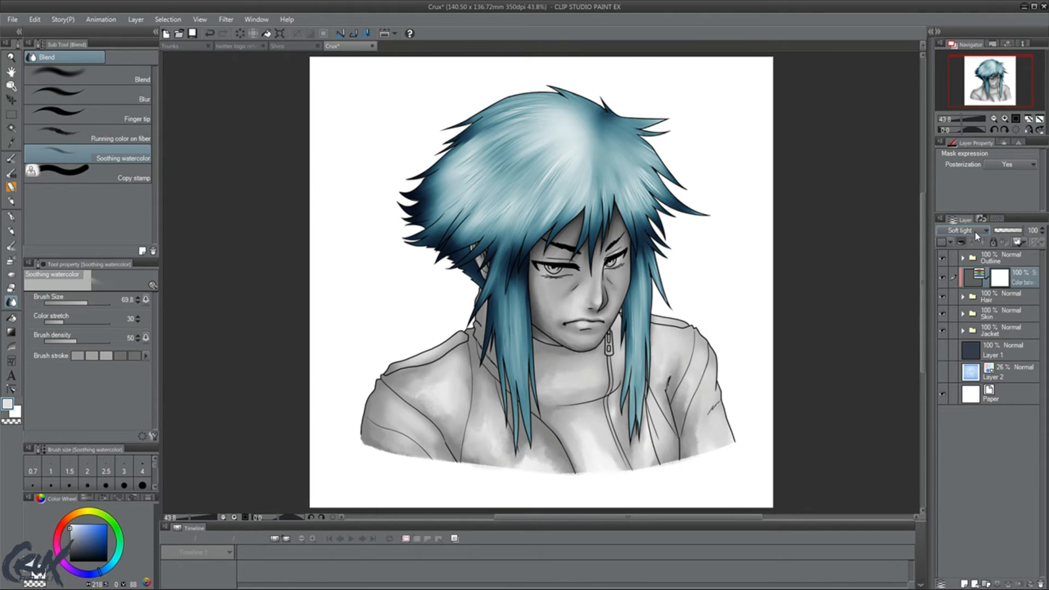
{"action": "scroll", "coordinate": [975, 232], "scroll_direction": "down", "scroll_amount": 2}
{"action": "scroll", "coordinate": [975, 231], "scroll_direction": "down", "scroll_amount": 4}
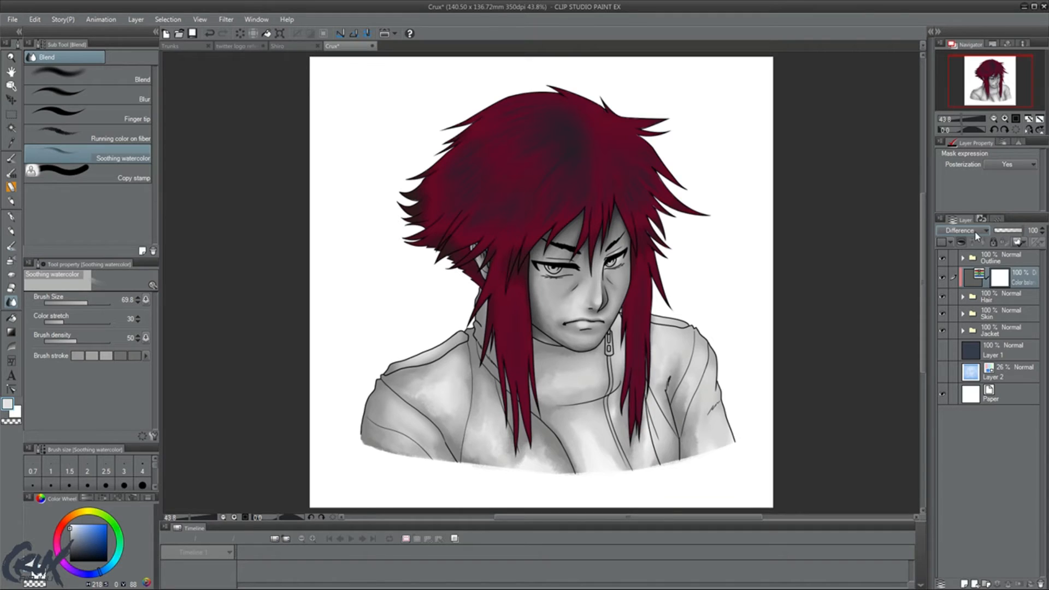
Compare the hair with its color balance layer off and on, and set that layer to Normal blending at 55% opacity.
{"action": "left_click", "coordinate": [943, 279]}
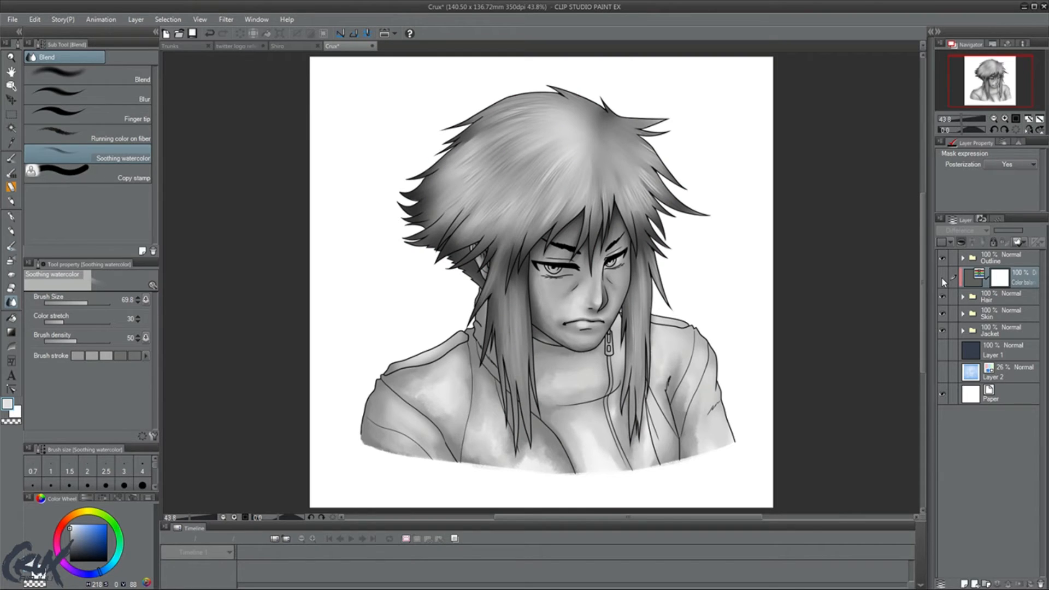
{"action": "left_click", "coordinate": [946, 280]}
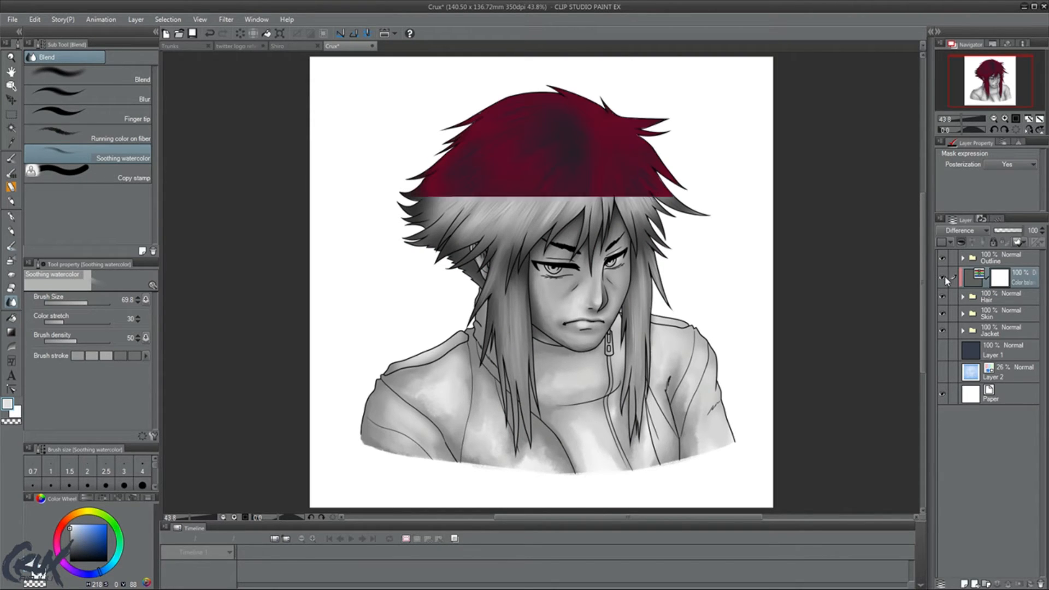
{"action": "left_click", "coordinate": [972, 243]}
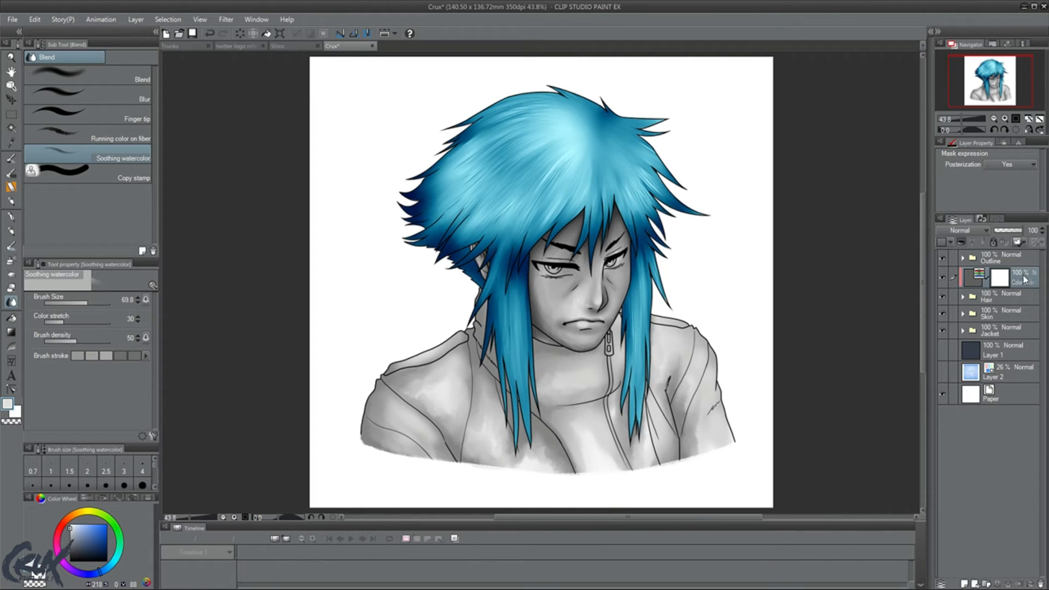
{"action": "left_click", "coordinate": [1011, 230]}
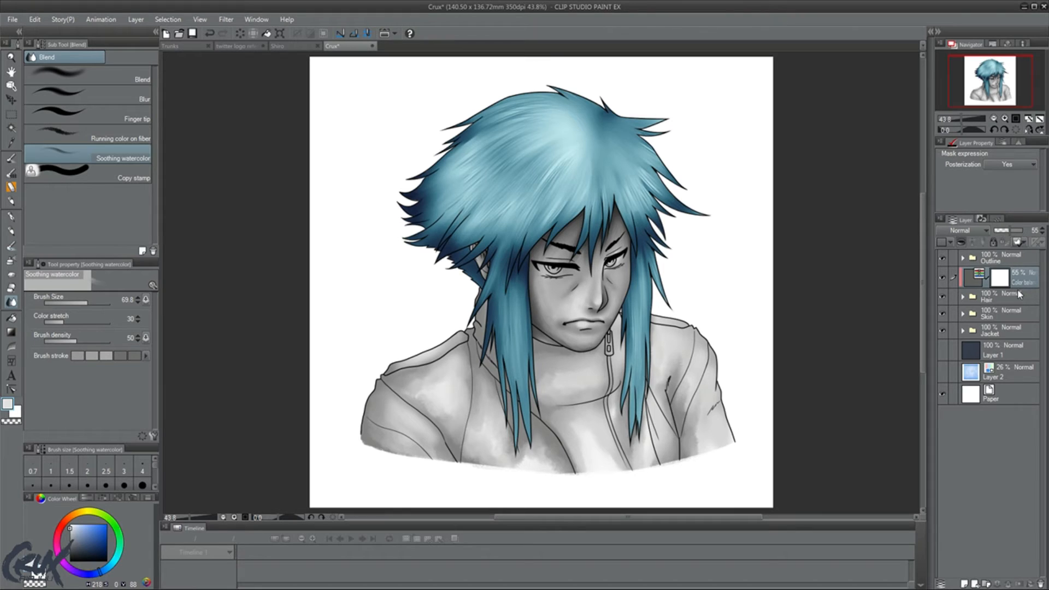
Add a clipped layer above the hair's color balance layer and choose a teal with hue 171, saturation 49 and value 65.
{"action": "left_click", "coordinate": [965, 584]}
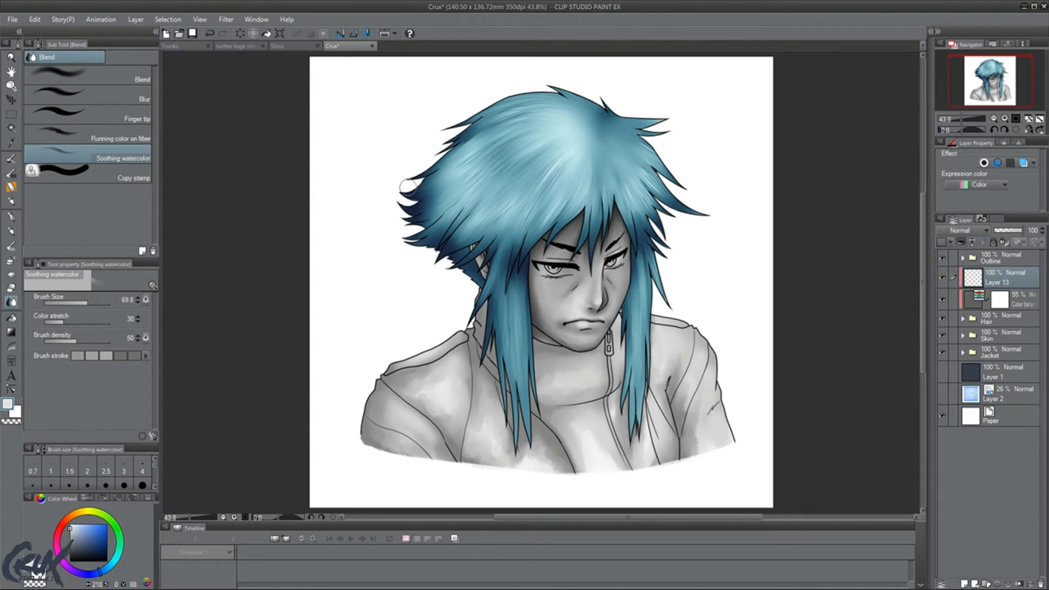
{"action": "left_click", "coordinate": [428, 200], "text": "alt"}
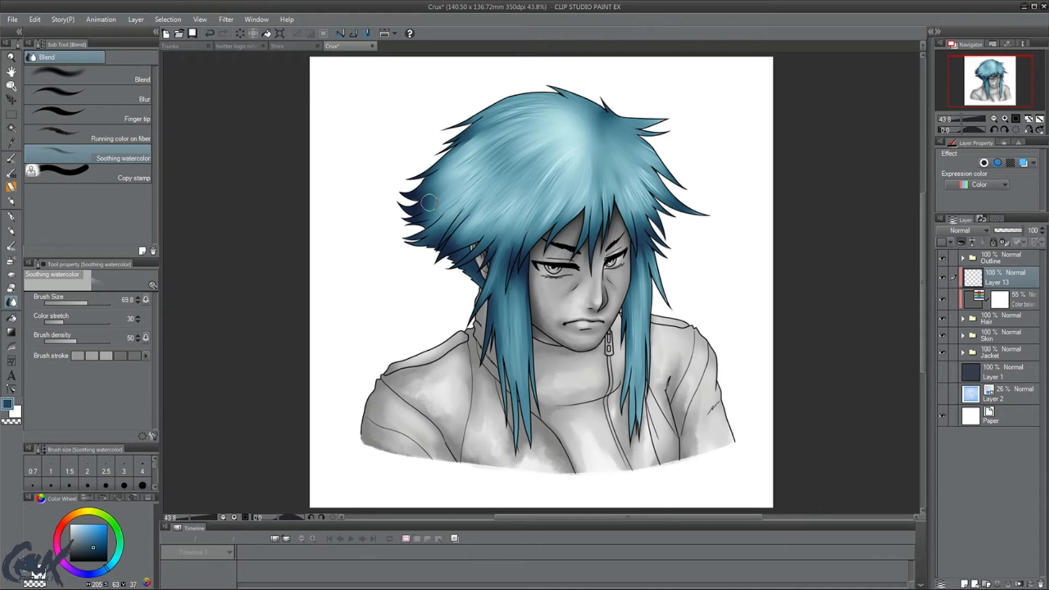
{"action": "left_click", "coordinate": [117, 562]}
{"action": "left_click_drag", "start_coordinate": [116, 564], "coordinate": [102, 572]}
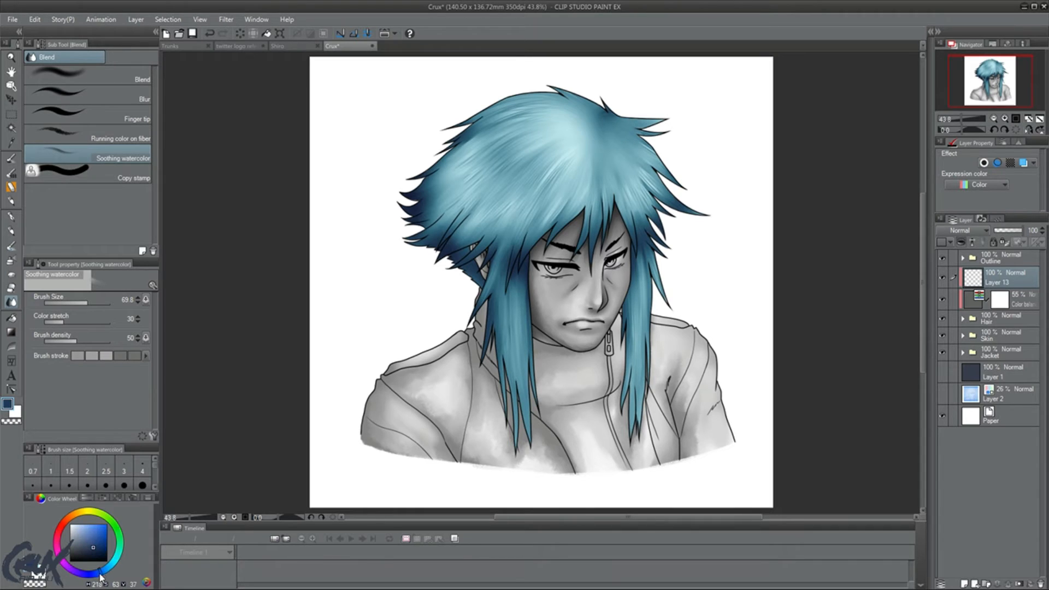
{"action": "left_click", "coordinate": [117, 554]}
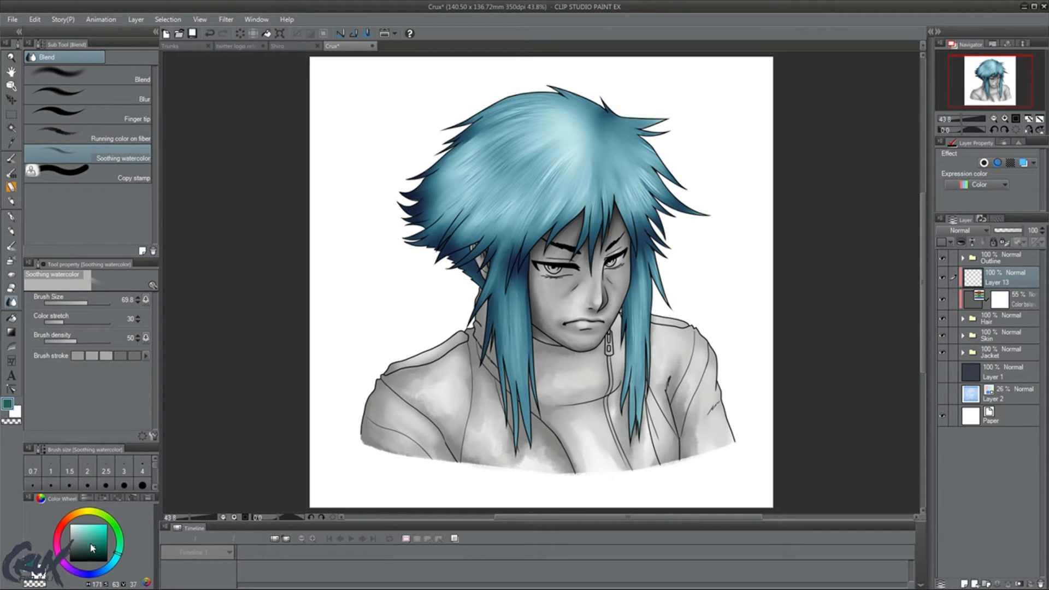
{"action": "left_click", "coordinate": [88, 537]}
Airbrush teal with the Soft airbrush over the hair's dark back tips and far edge, undoing the last stroke.
{"action": "left_click", "coordinate": [11, 261]}
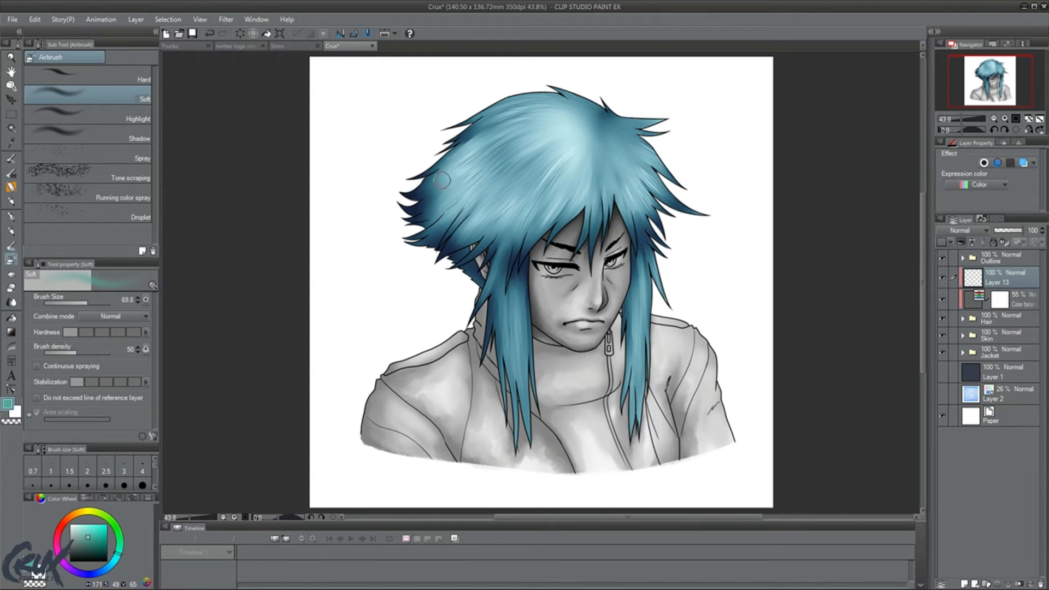
{"action": "mouse_move", "coordinate": [412, 212]}
{"action": "left_mouse_down"}
{"action": "mouse_move", "coordinate": [437, 193]}
{"action": "mouse_move", "coordinate": [414, 195]}
{"action": "mouse_move", "coordinate": [407, 215]}
{"action": "mouse_move", "coordinate": [448, 190]}
{"action": "mouse_move", "coordinate": [416, 223]}
{"action": "mouse_move", "coordinate": [424, 232]}
{"action": "mouse_move", "coordinate": [443, 209]}
{"action": "mouse_move", "coordinate": [409, 227]}
{"action": "mouse_move", "coordinate": [452, 225]}
{"action": "mouse_move", "coordinate": [429, 242]}
{"action": "mouse_move", "coordinate": [469, 250]}
{"action": "mouse_move", "coordinate": [465, 227]}
{"action": "mouse_move", "coordinate": [444, 257]}
{"action": "mouse_move", "coordinate": [489, 228]}
{"action": "mouse_move", "coordinate": [527, 241]}
{"action": "mouse_move", "coordinate": [494, 251]}
{"action": "mouse_move", "coordinate": [501, 226]}
{"action": "mouse_move", "coordinate": [474, 266]}
{"action": "mouse_move", "coordinate": [530, 235]}
{"action": "mouse_move", "coordinate": [513, 255]}
{"action": "mouse_move", "coordinate": [532, 266]}
{"action": "mouse_move", "coordinate": [534, 243]}
{"action": "mouse_move", "coordinate": [521, 283]}
{"action": "mouse_move", "coordinate": [511, 262]}
{"action": "mouse_move", "coordinate": [528, 227]}
{"action": "mouse_move", "coordinate": [518, 311]}
{"action": "mouse_move", "coordinate": [549, 317]}
{"action": "mouse_move", "coordinate": [554, 238]}
{"action": "mouse_move", "coordinate": [492, 337]}
{"action": "mouse_move", "coordinate": [470, 266]}
{"action": "left_mouse_up"}
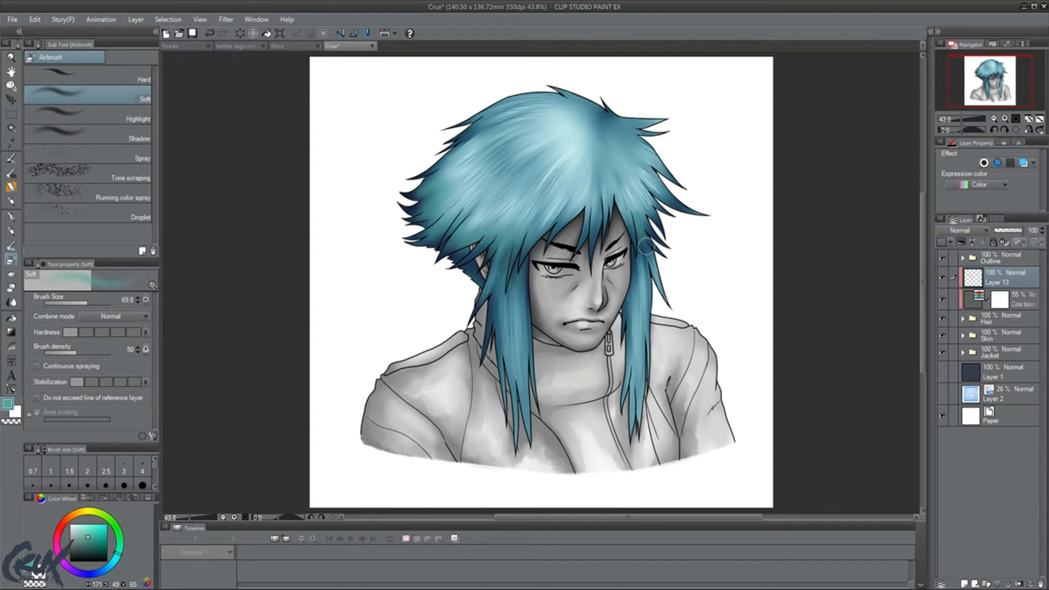
{"action": "left_click_drag", "start_coordinate": [661, 188], "coordinate": [671, 197]}
{"action": "left_click_drag", "start_coordinate": [608, 125], "coordinate": [609, 119]}
{"action": "key", "text": "ctrl+z"}
Blend the teal shading at the back tips and far edge of the hair with Soothing watercolor.
{"action": "key", "text": "j"}
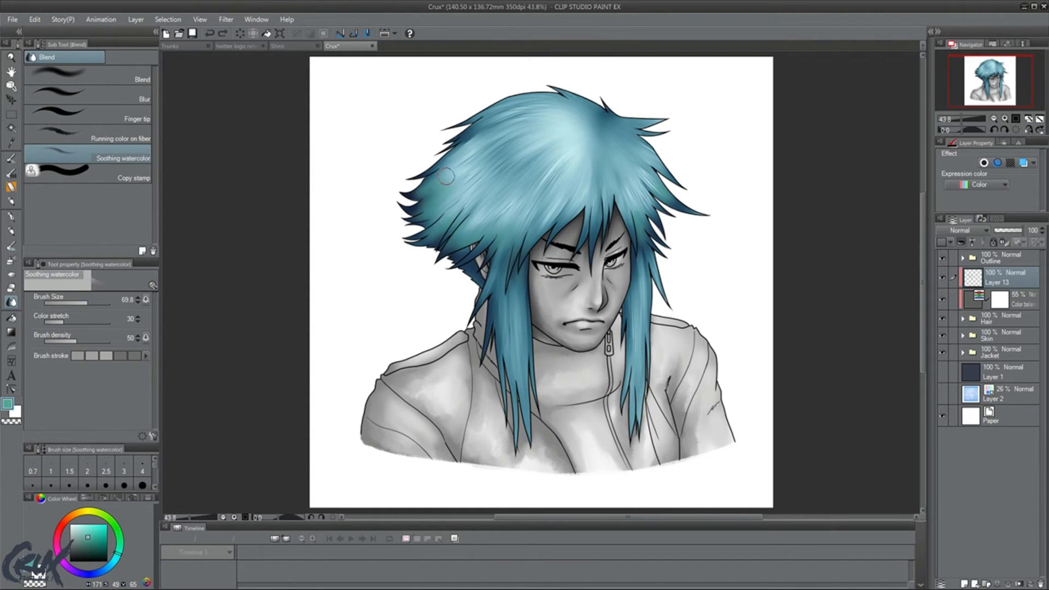
{"action": "mouse_move", "coordinate": [433, 203]}
{"action": "left_mouse_down"}
{"action": "mouse_move", "coordinate": [461, 194]}
{"action": "mouse_move", "coordinate": [451, 212]}
{"action": "mouse_move", "coordinate": [488, 209]}
{"action": "mouse_move", "coordinate": [477, 234]}
{"action": "mouse_move", "coordinate": [510, 226]}
{"action": "mouse_move", "coordinate": [509, 247]}
{"action": "left_mouse_up"}
{"action": "mouse_move", "coordinate": [643, 207]}
{"action": "left_mouse_down"}
{"action": "mouse_move", "coordinate": [638, 230]}
{"action": "mouse_move", "coordinate": [646, 173]}
{"action": "mouse_move", "coordinate": [662, 180]}
{"action": "mouse_move", "coordinate": [654, 249]}
{"action": "mouse_move", "coordinate": [642, 241]}
{"action": "mouse_move", "coordinate": [689, 208]}
{"action": "left_mouse_up"}
Add a color balance correction layer above the Skin folder and shift its tones toward a warm tan.
{"action": "left_click", "coordinate": [995, 336]}
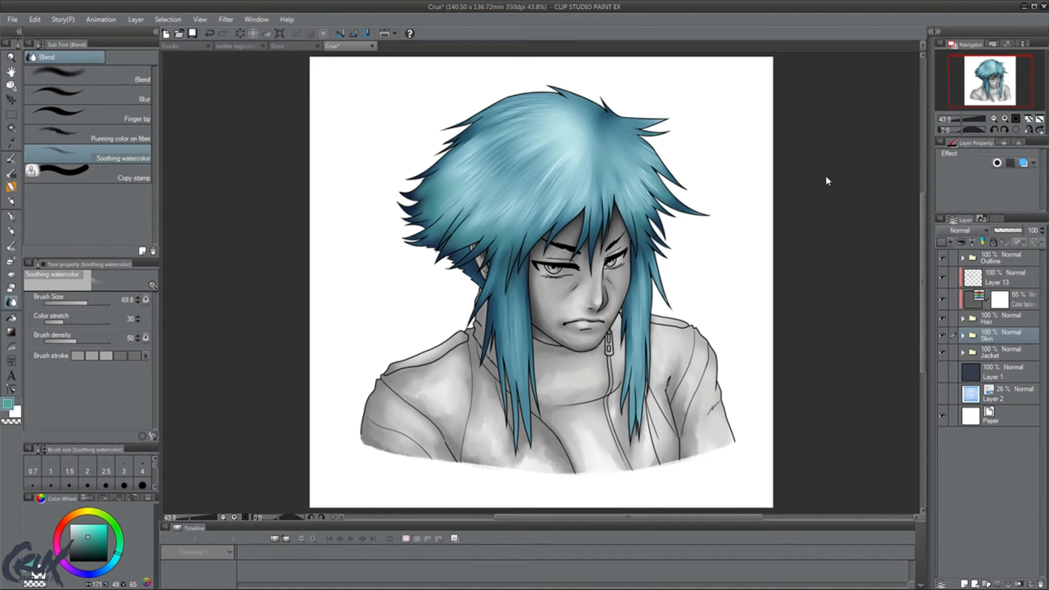
{"action": "left_click", "coordinate": [825, 161]}
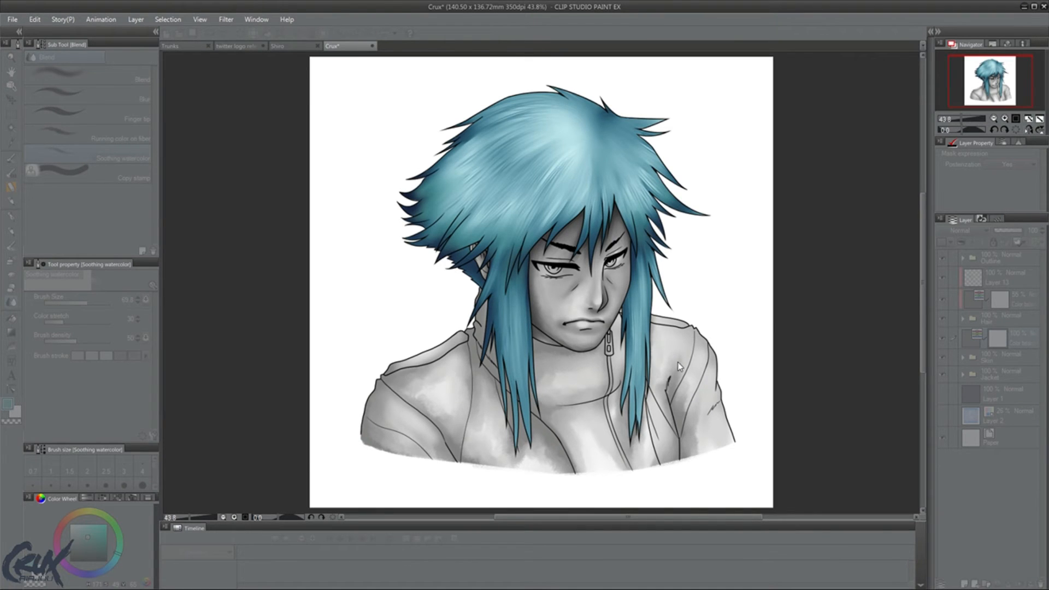
{"action": "left_click_drag", "start_coordinate": [621, 401], "coordinate": [666, 398]}
{"action": "left_click_drag", "start_coordinate": [566, 397], "coordinate": [652, 406]}
{"action": "left_click_drag", "start_coordinate": [564, 417], "coordinate": [610, 459]}
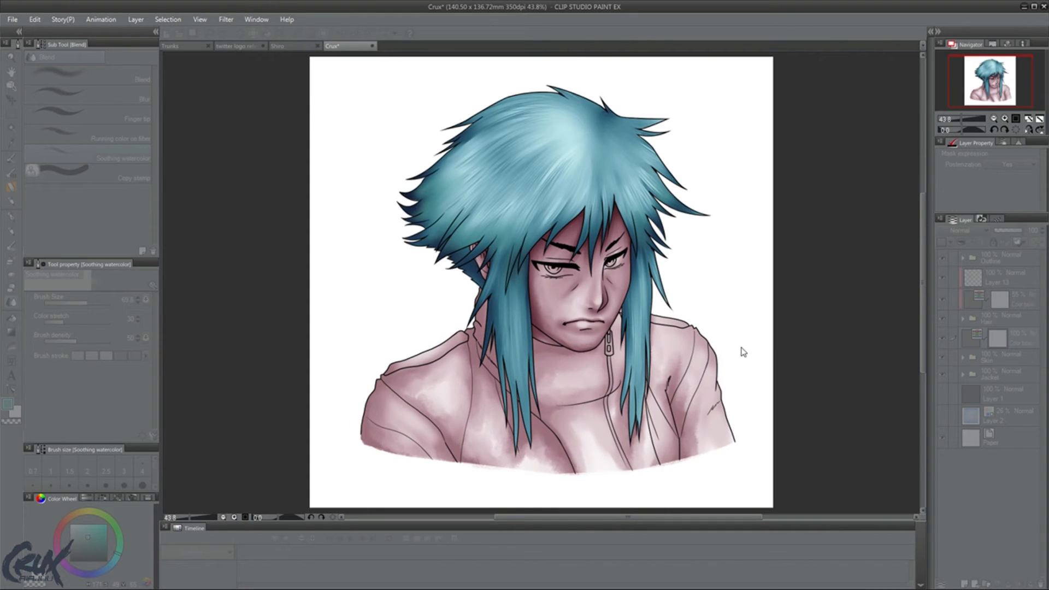
{"action": "left_click_drag", "start_coordinate": [738, 347], "coordinate": [750, 356]}
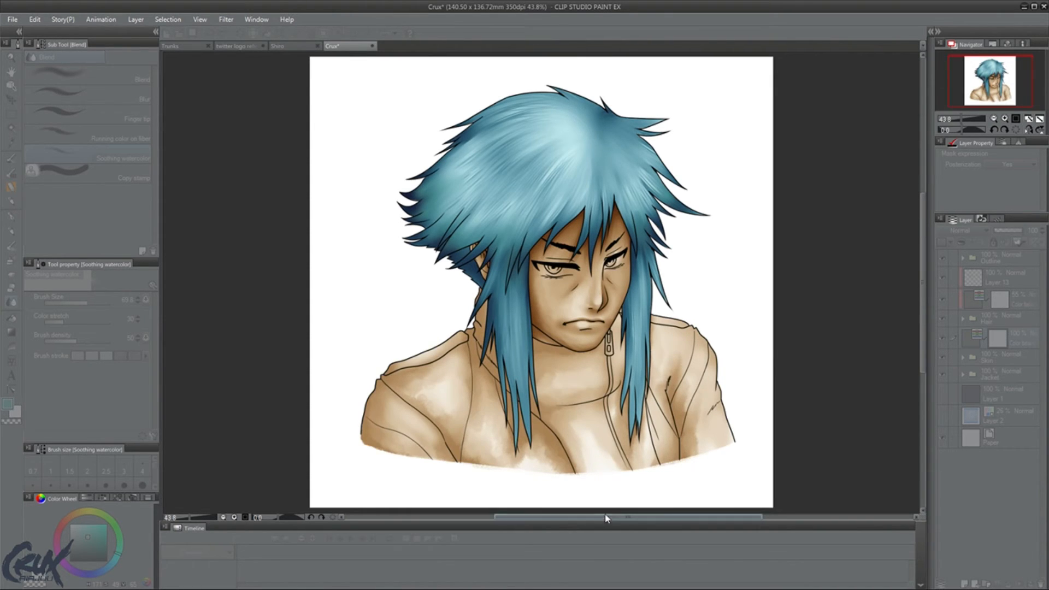
Refine the skin's color balance to a soft pinkish brown and clip the correction layer to the Skin folder.
{"action": "left_click_drag", "start_coordinate": [761, 353], "coordinate": [765, 350]}
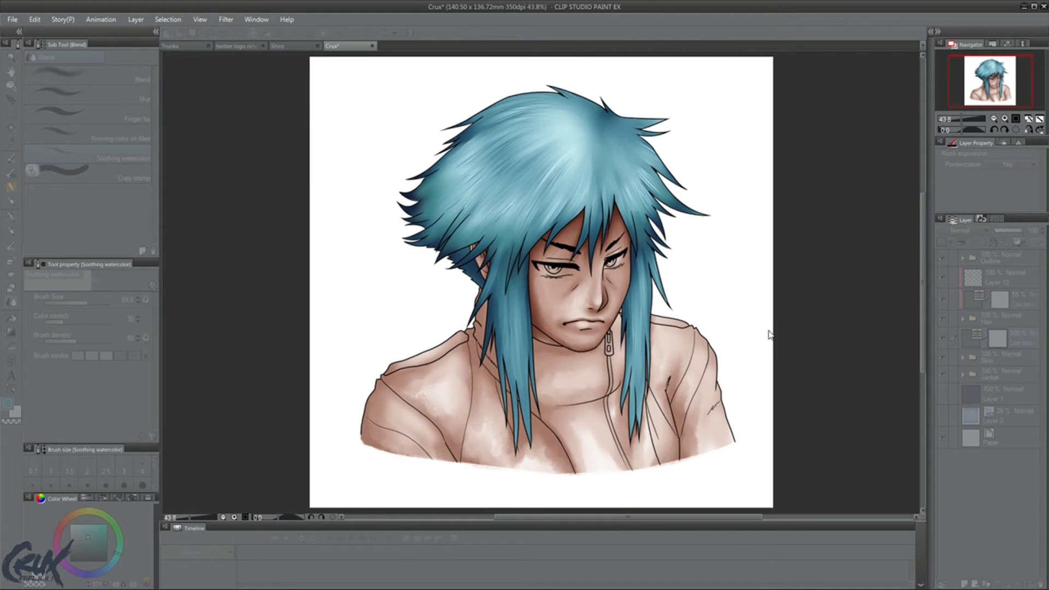
{"action": "left_click_drag", "start_coordinate": [774, 337], "coordinate": [753, 332]}
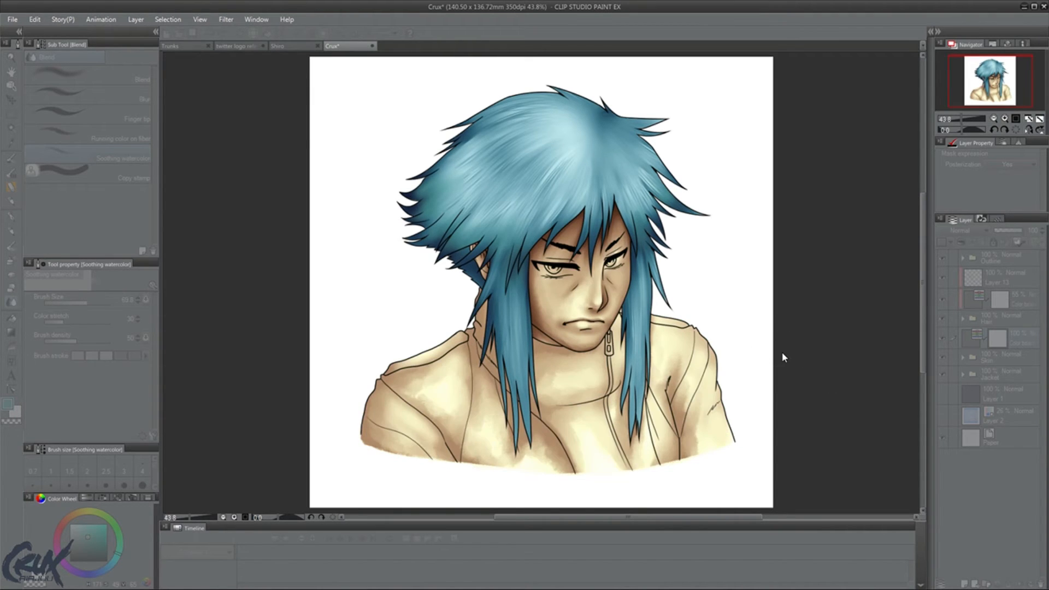
{"action": "left_click_drag", "start_coordinate": [779, 349], "coordinate": [792, 350]}
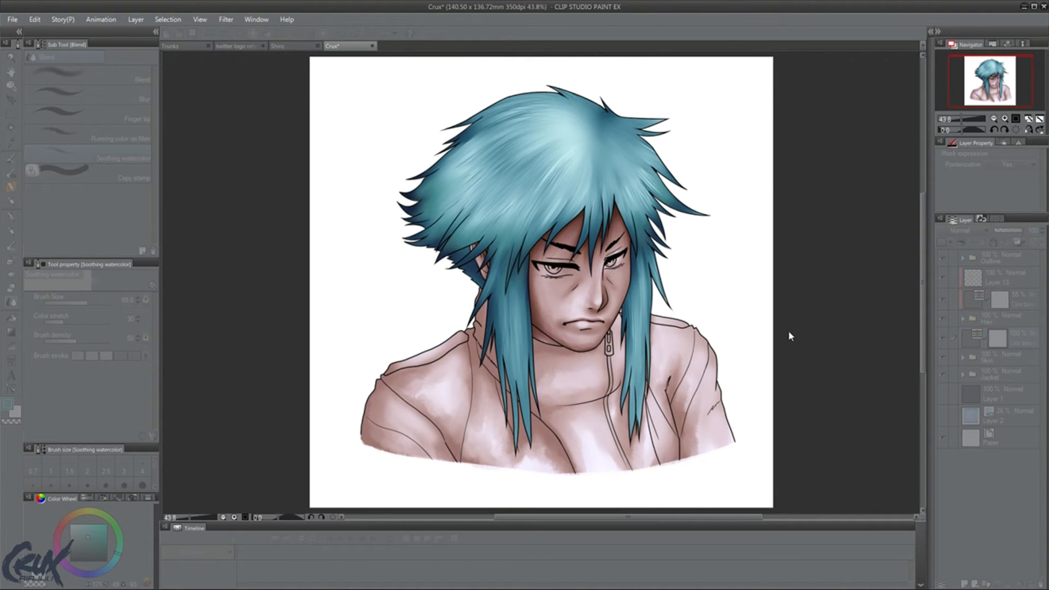
{"action": "left_click_drag", "start_coordinate": [790, 331], "coordinate": [768, 331]}
{"action": "left_click", "coordinate": [905, 284]}
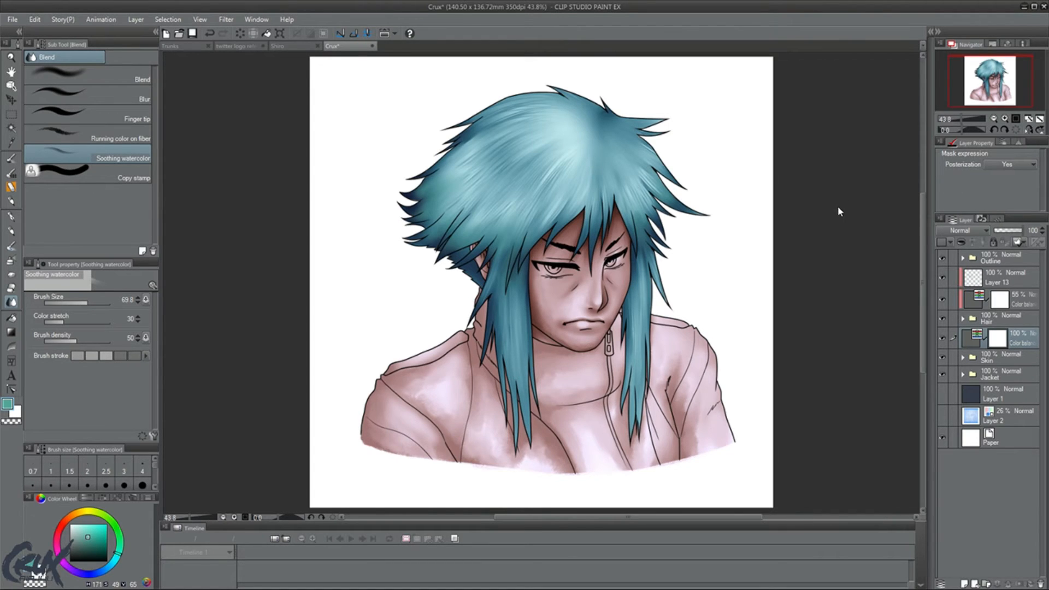
{"action": "key", "text": "ctrl+alt+g"}
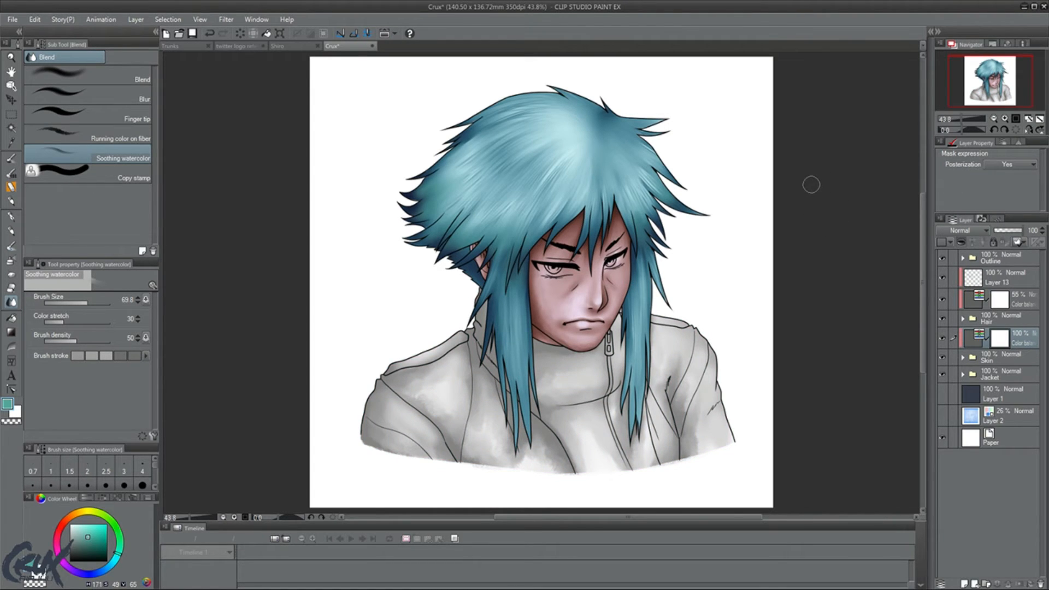
{"action": "key", "text": "minus"}
{"action": "key", "text": "minus"}
{"action": "key", "text": "minus"}
{"action": "key", "text": "minus"}
{"action": "key", "text": "minus"}
{"action": "key", "text": "minus"}
{"action": "key", "text": "minus"}
{"action": "key", "text": "minus"}
{"action": "key", "text": "minus"}
{"action": "key", "text": "minus"}
{"action": "key", "text": "minus"}
{"action": "key", "text": "minus"}
{"action": "key", "text": "minus"}
{"action": "key", "text": "minus"}
{"action": "key", "text": "minus"}
{"action": "key", "text": "minus"}
{"action": "key", "text": "minus"}
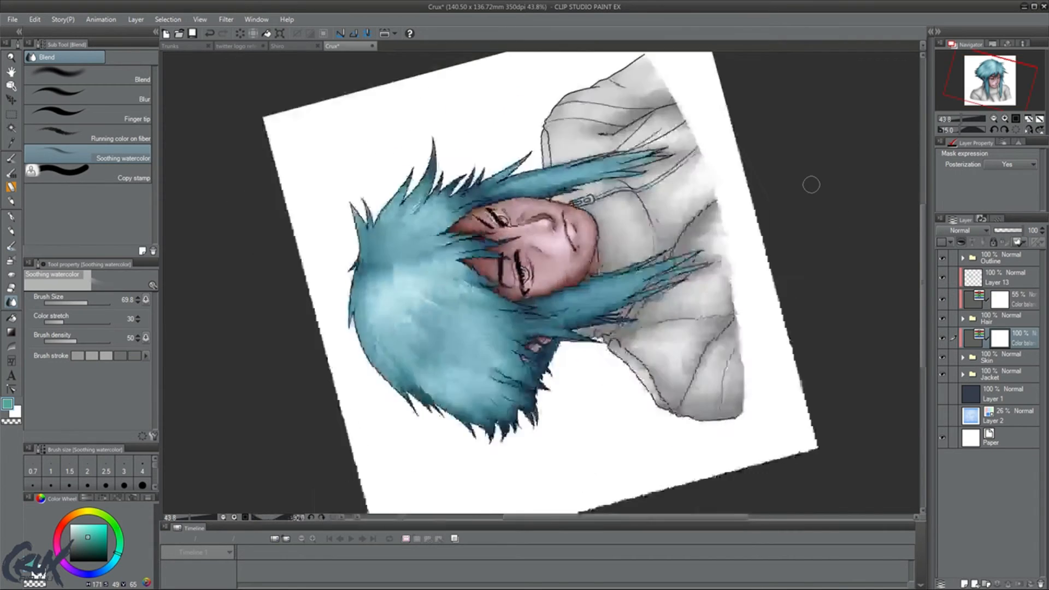
{"action": "key", "text": "minus"}
{"action": "key", "text": "minus"}
{"action": "key", "text": "minus"}
{"action": "key", "text": "minus"}
{"action": "key", "text": "minus"}
{"action": "key", "text": "minus"}
{"action": "key", "text": "minus"}
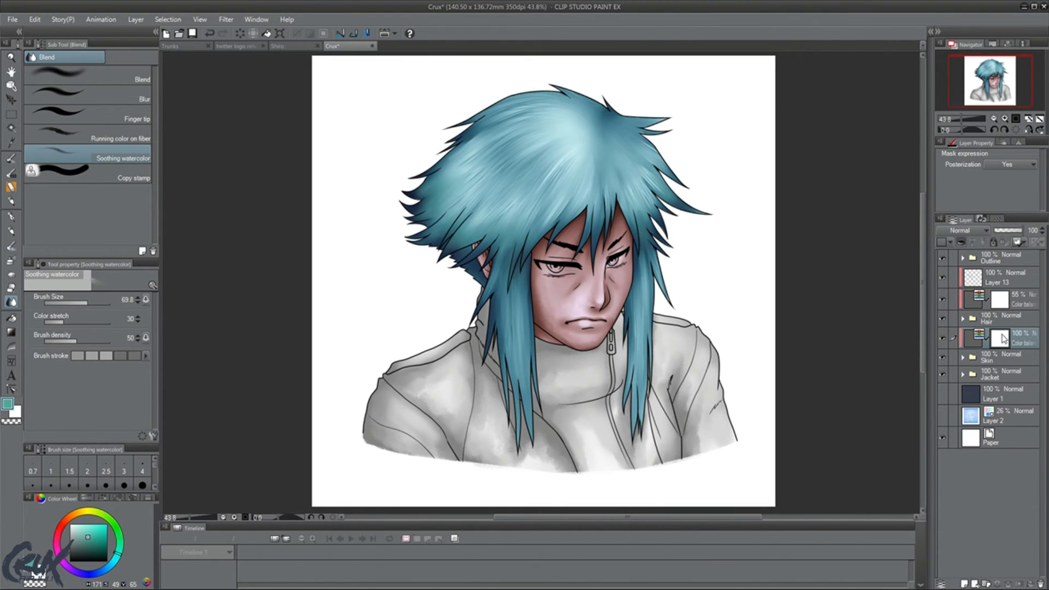
Add a color balance correction layer above the Jacket folder and shift its tones to a saturated blue.
{"action": "left_click", "coordinate": [1002, 373]}
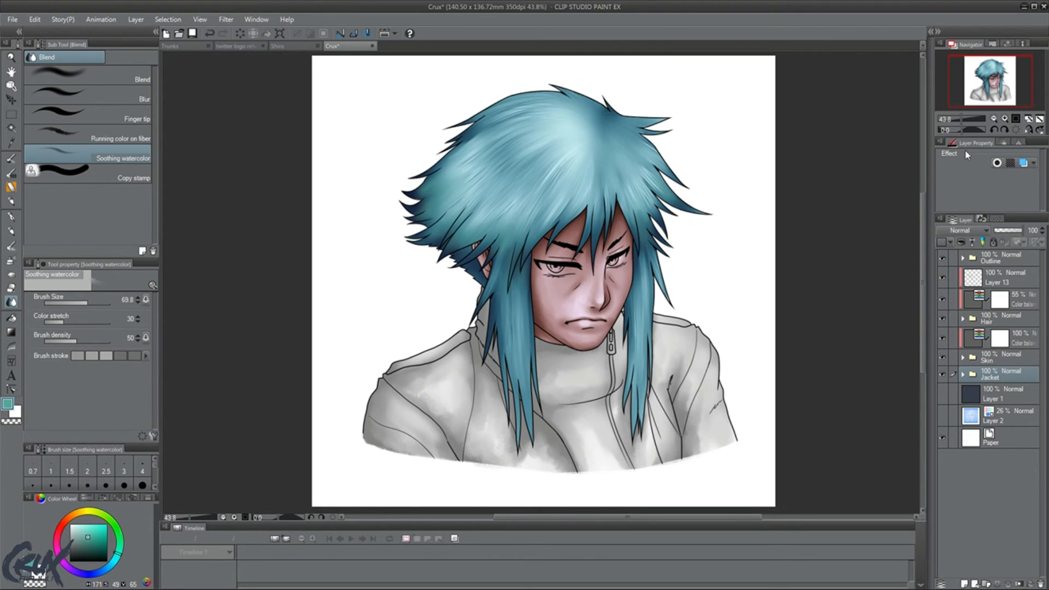
{"action": "left_click", "coordinate": [842, 205]}
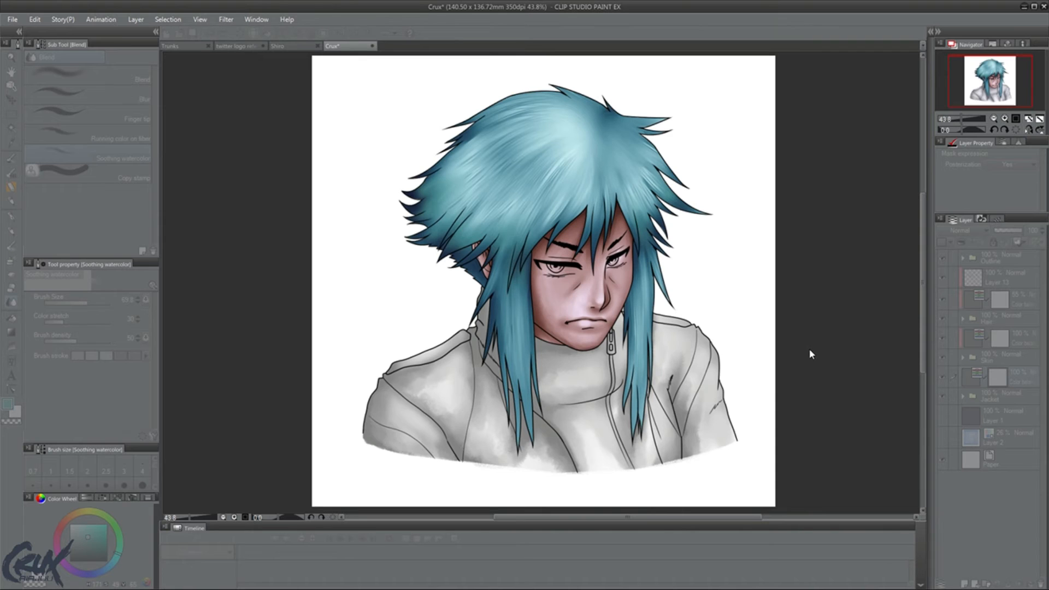
{"action": "left_click", "coordinate": [846, 351]}
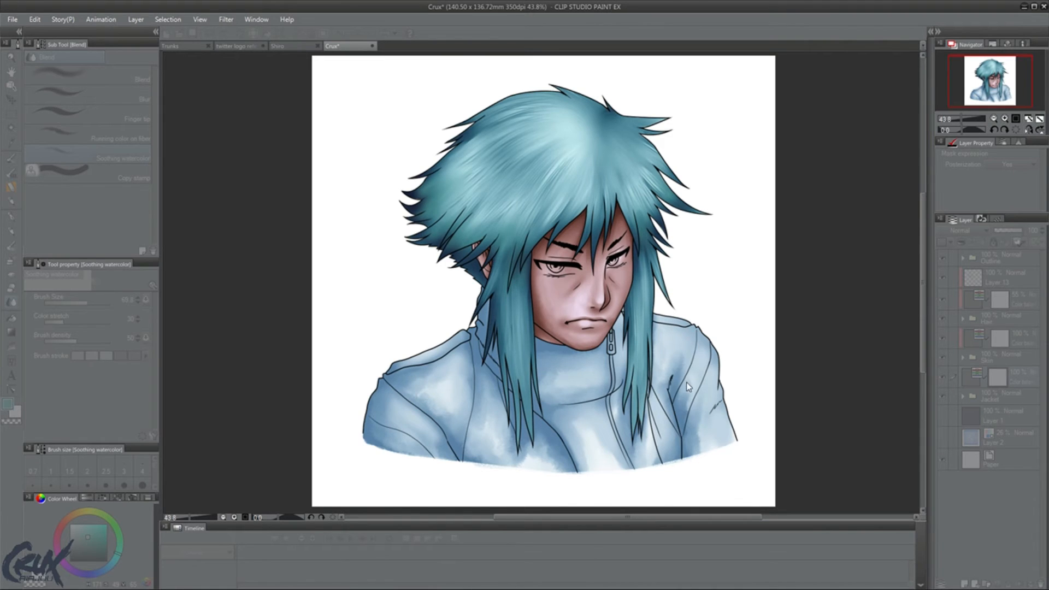
{"action": "left_click", "coordinate": [824, 352]}
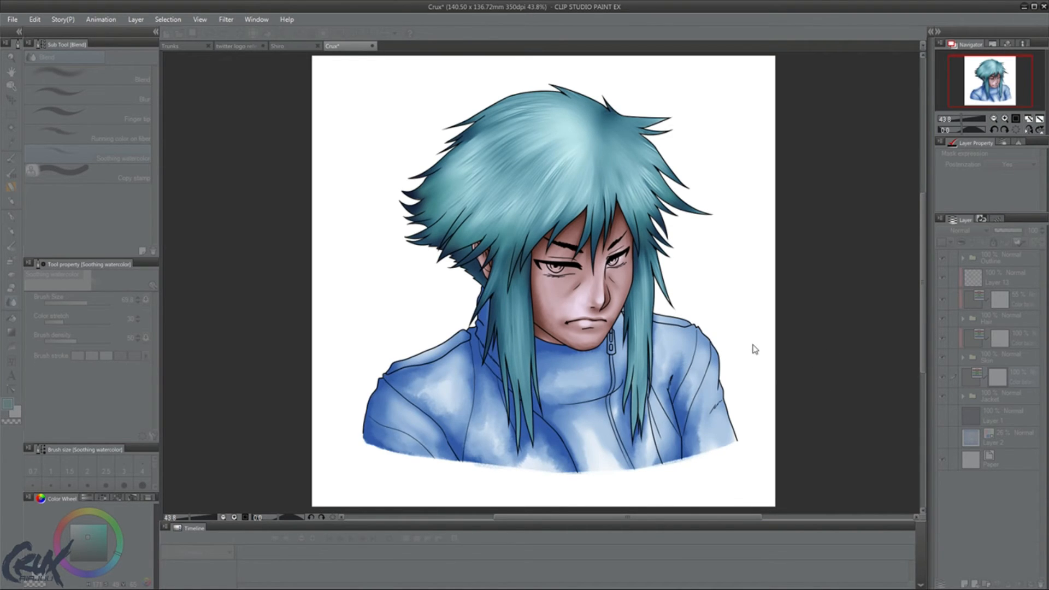
Tune the jacket's highlights to a pale greenish tint and clip the color balance layer to the Jacket folder.
{"action": "left_click", "coordinate": [811, 362]}
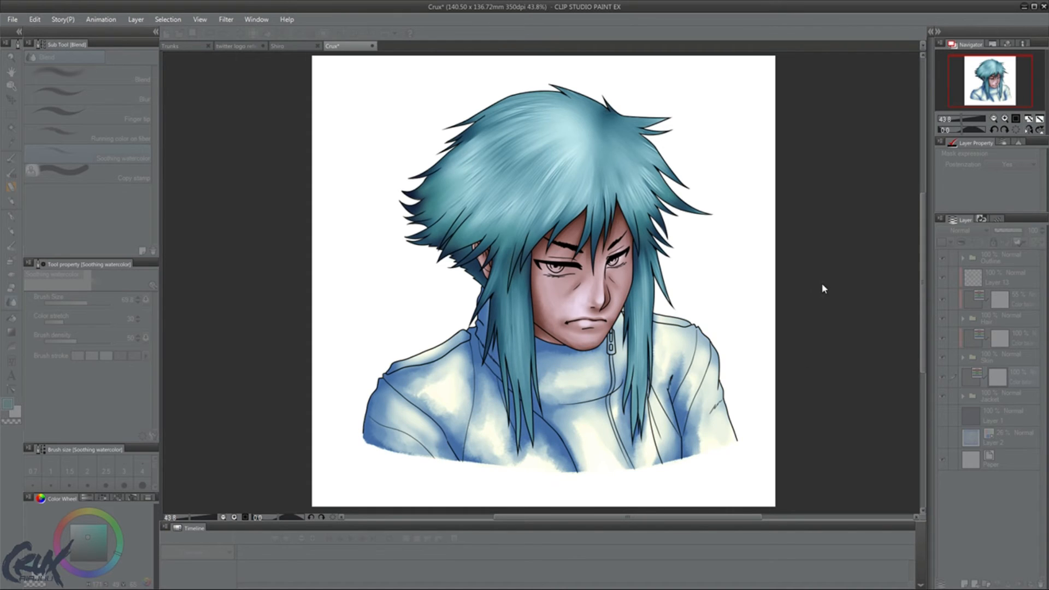
{"action": "left_click", "coordinate": [801, 251]}
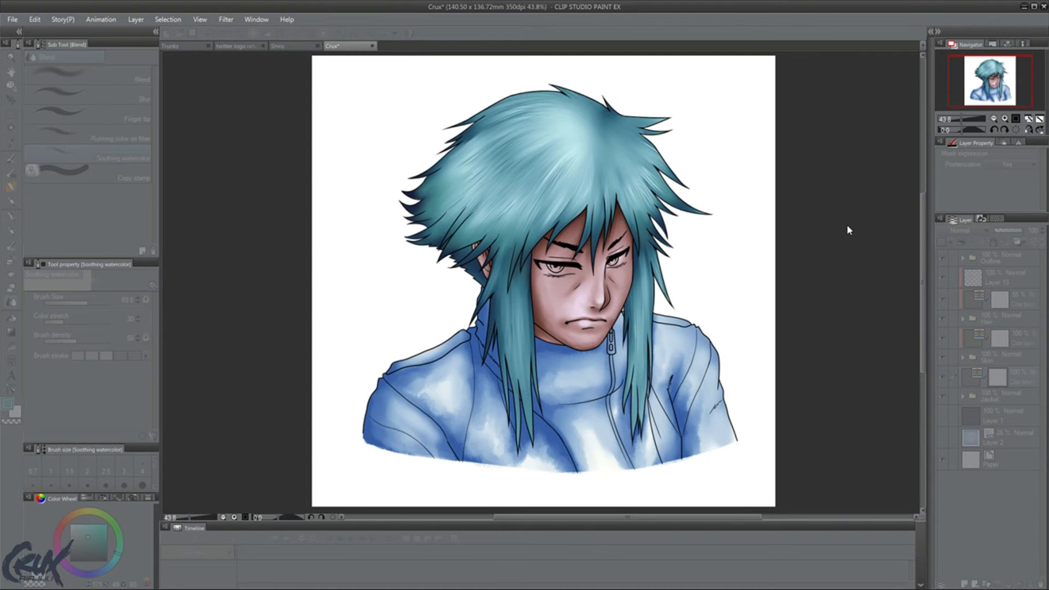
{"action": "left_click", "coordinate": [831, 239]}
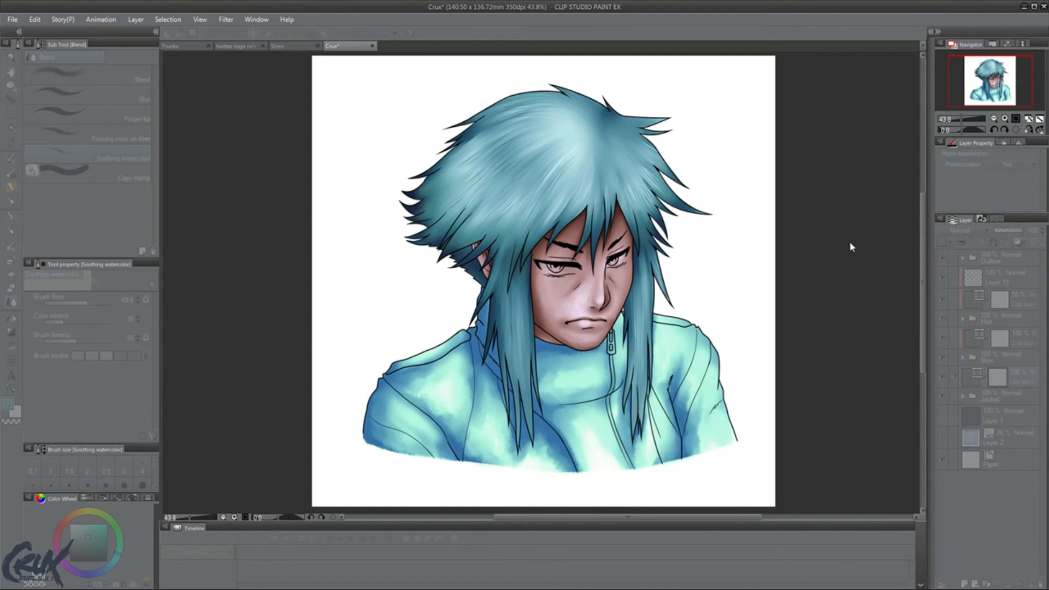
{"action": "left_click_drag", "start_coordinate": [789, 236], "coordinate": [758, 252]}
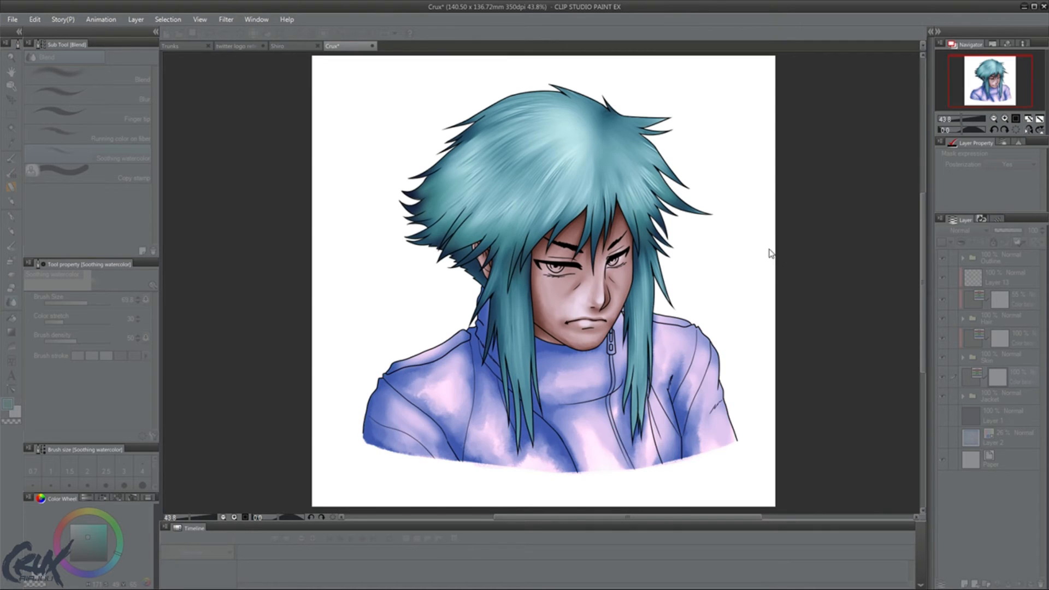
{"action": "left_click", "coordinate": [817, 243]}
{"action": "left_click", "coordinate": [788, 225]}
{"action": "left_click", "coordinate": [808, 227]}
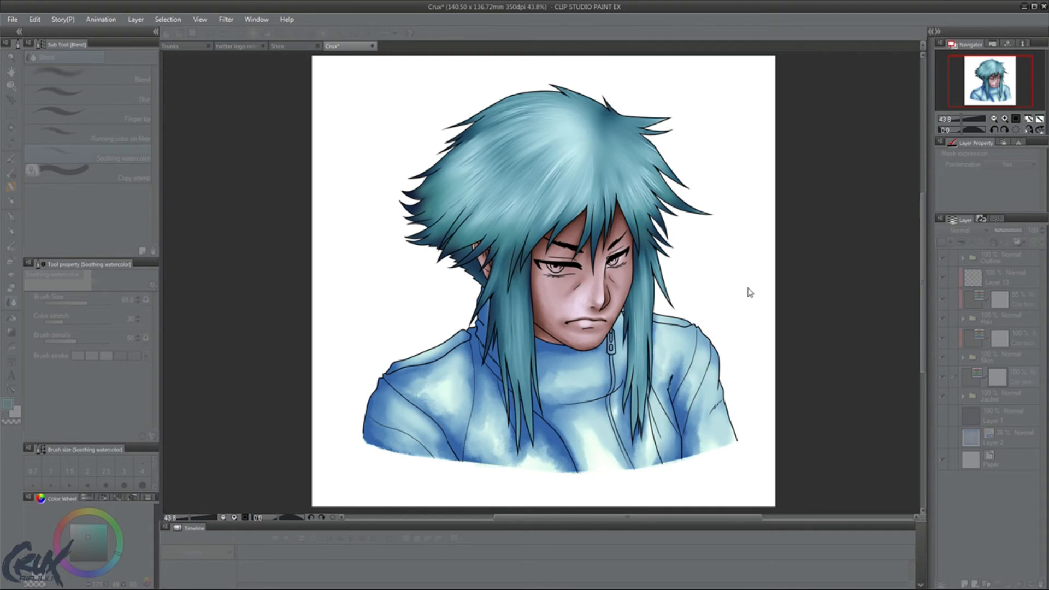
{"action": "left_click_drag", "start_coordinate": [714, 305], "coordinate": [757, 305]}
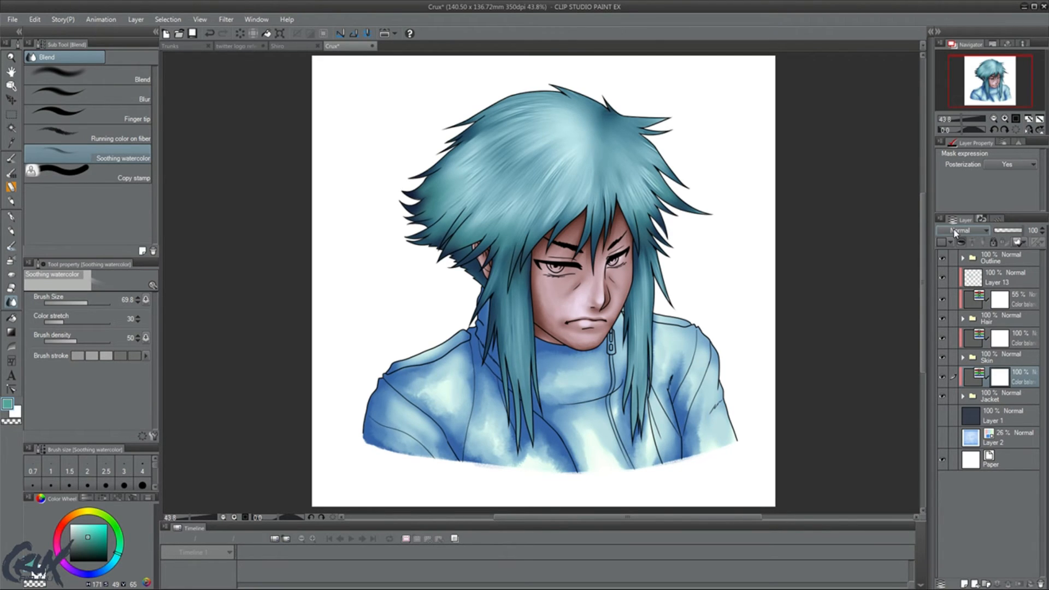
Try blending modes such as Color burn, Subtract, Color dodge and Add (Glow) on the jacket's color balance layer and set it to Multiply.
{"action": "scroll", "coordinate": [956, 233], "scroll_direction": "down", "scroll_amount": 1}
{"action": "scroll", "coordinate": [956, 234], "scroll_direction": "down", "scroll_amount": 1}
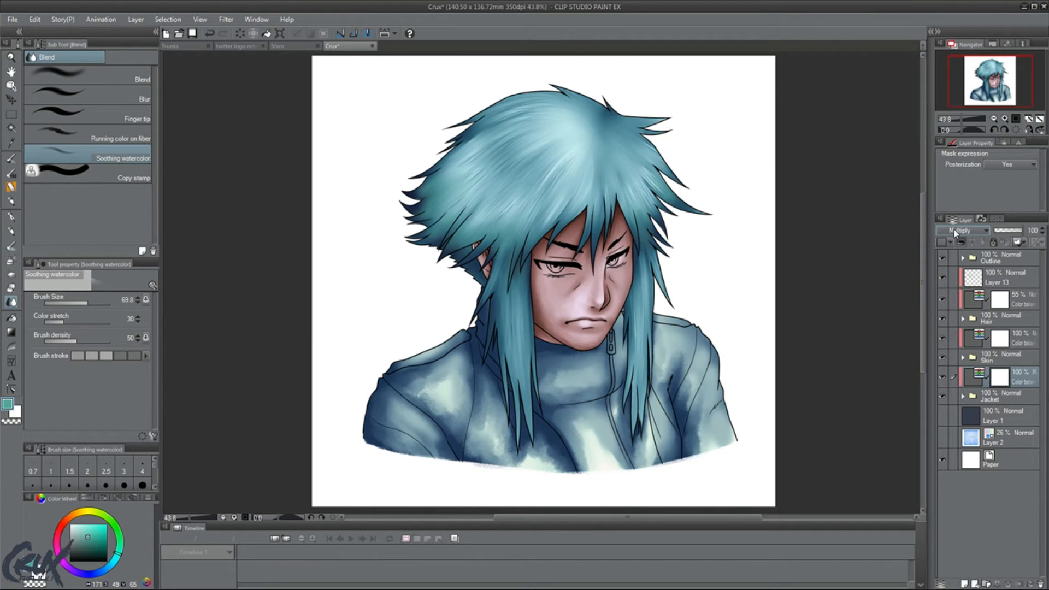
{"action": "scroll", "coordinate": [956, 233], "scroll_direction": "down", "scroll_amount": 1}
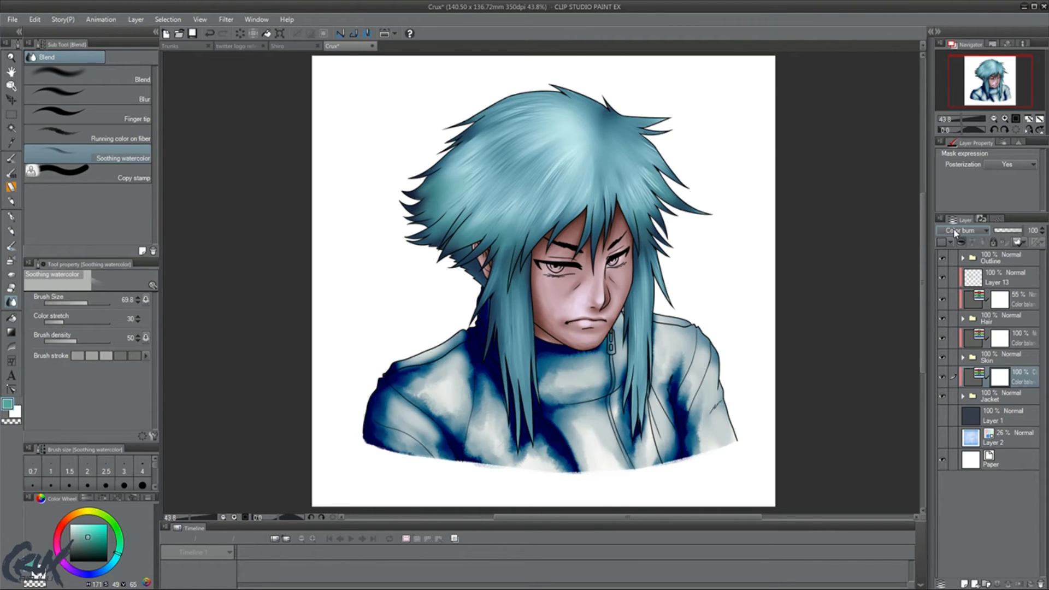
{"action": "scroll", "coordinate": [955, 233], "scroll_direction": "down", "scroll_amount": 1}
{"action": "scroll", "coordinate": [956, 233], "scroll_direction": "down", "scroll_amount": 1}
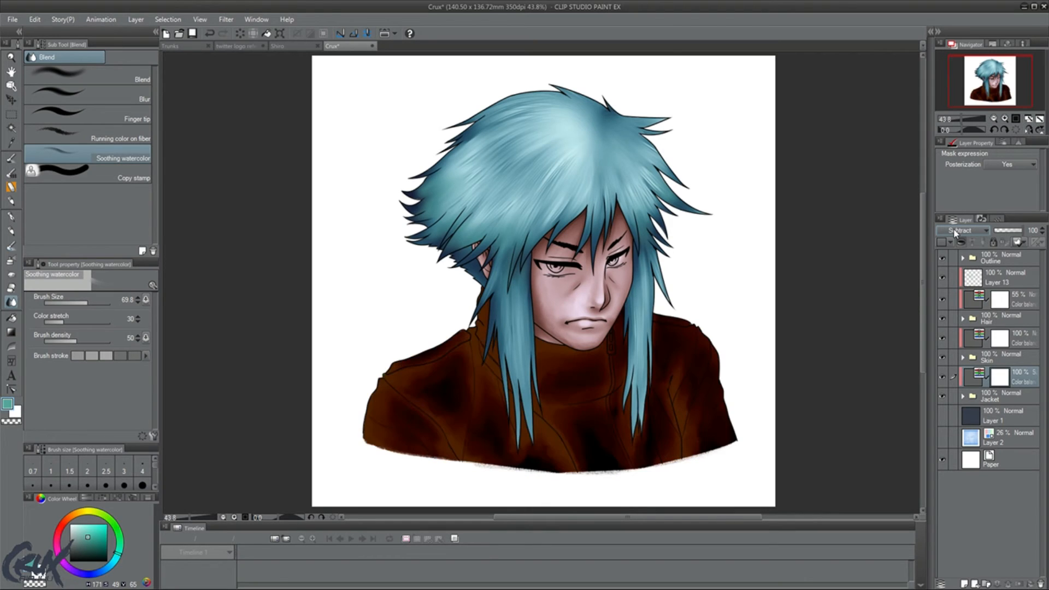
{"action": "scroll", "coordinate": [955, 233], "scroll_direction": "up", "scroll_amount": 1}
{"action": "scroll", "coordinate": [955, 233], "scroll_direction": "down", "scroll_amount": 4}
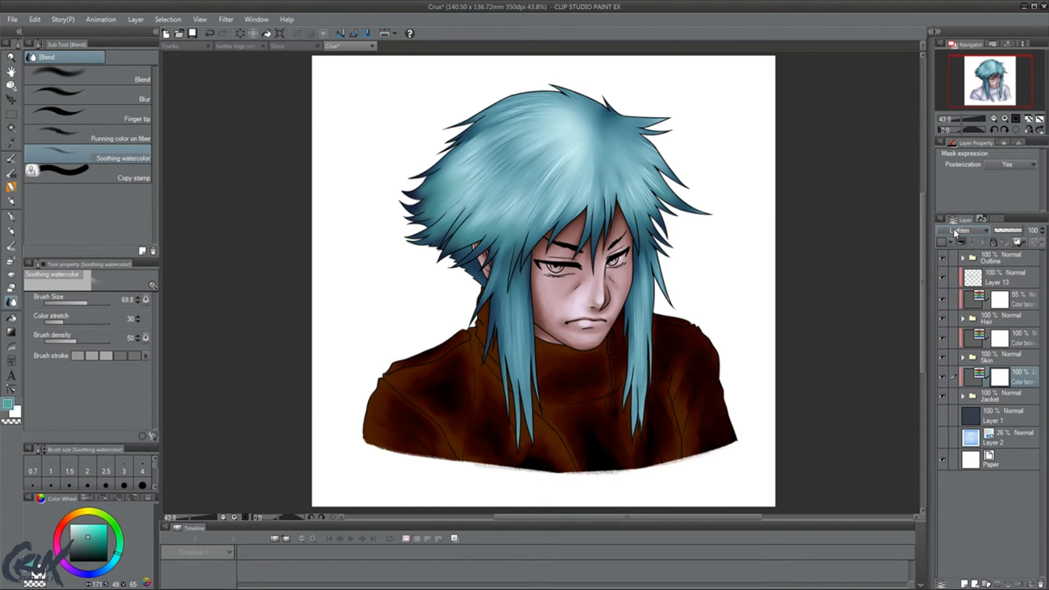
{"action": "scroll", "coordinate": [956, 234], "scroll_direction": "down", "scroll_amount": 1}
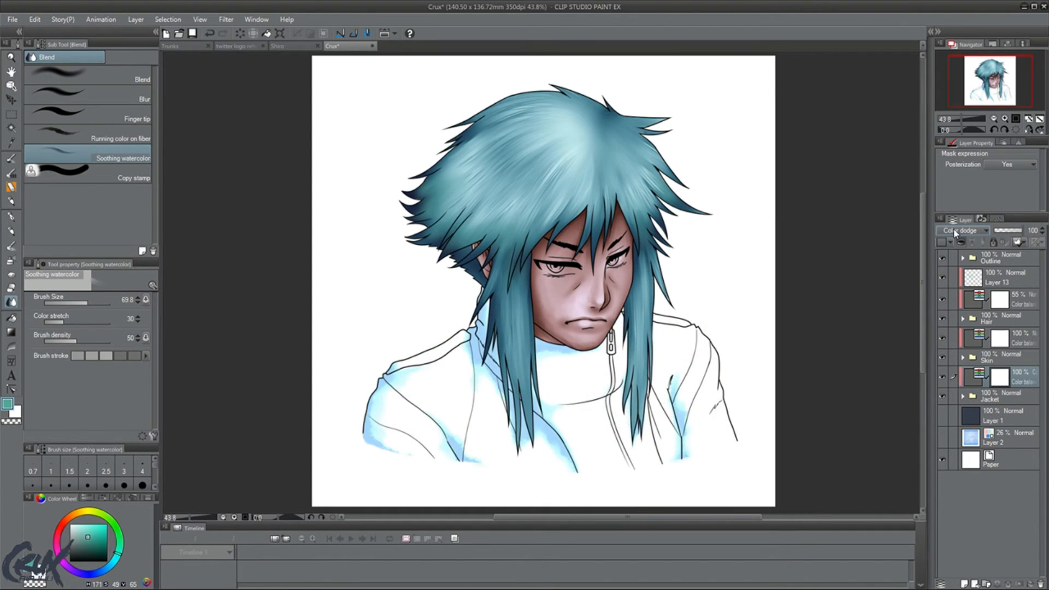
{"action": "scroll", "coordinate": [955, 233], "scroll_direction": "down", "scroll_amount": 2}
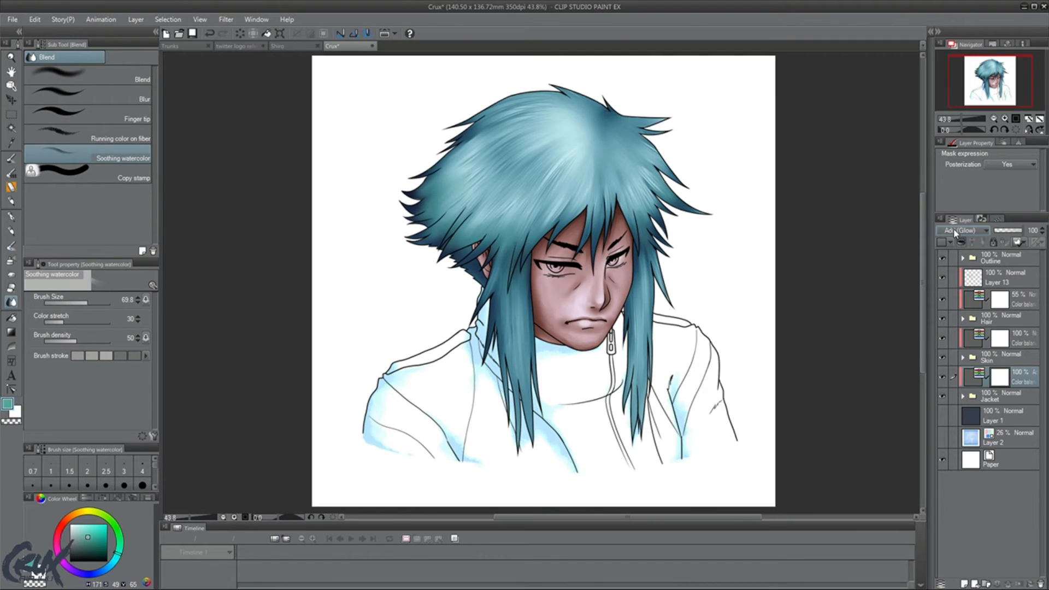
{"action": "left_click", "coordinate": [956, 264]}
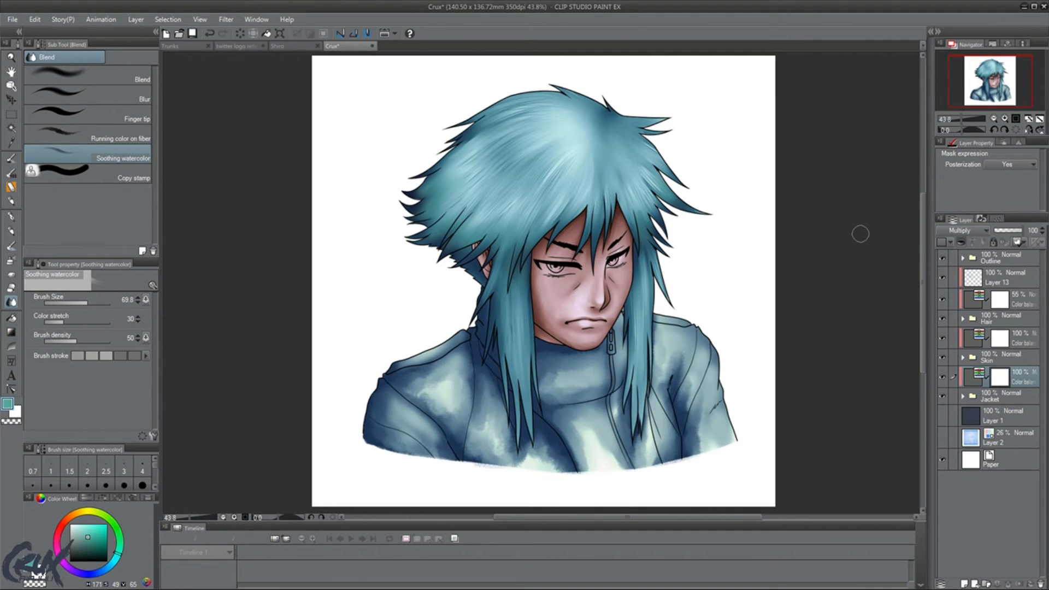
Add a clipped layer above the jacket's color balance layer and look through the FX brushes.
{"action": "left_click_drag", "start_coordinate": [973, 80], "coordinate": [972, 80]}
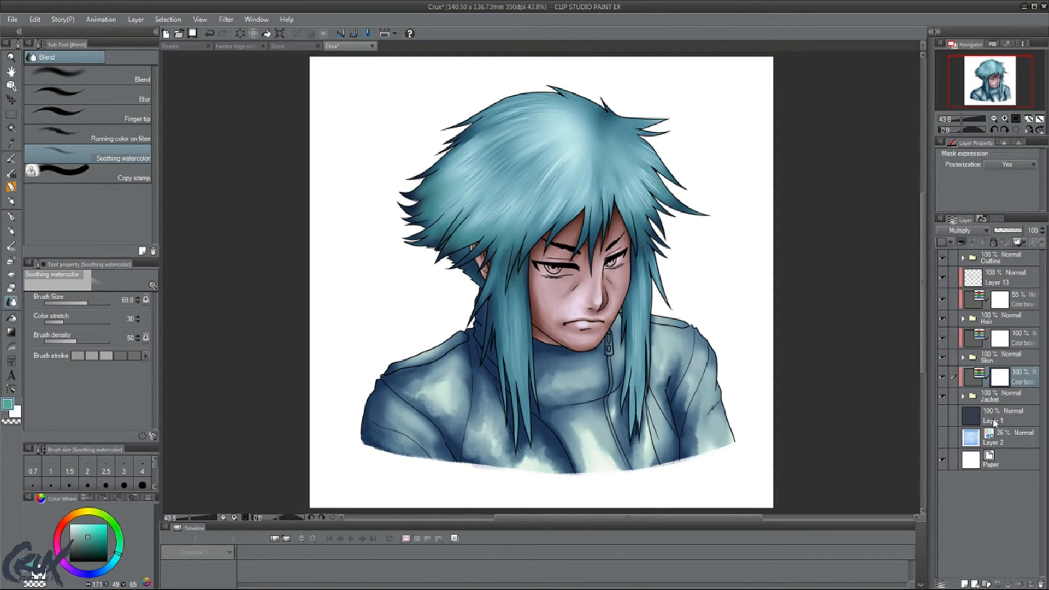
{"action": "left_click", "coordinate": [966, 583]}
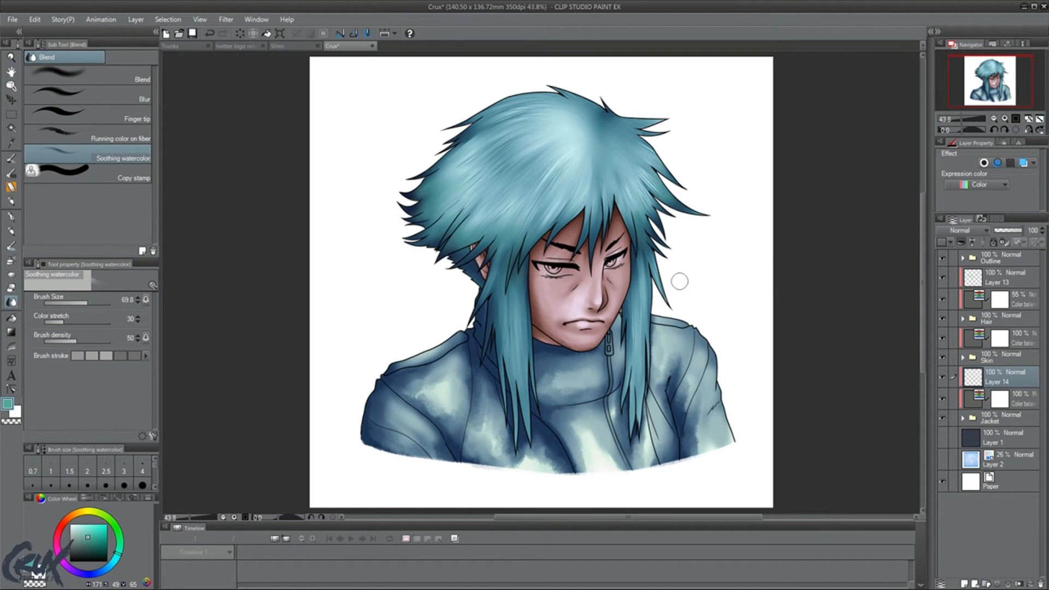
{"action": "left_click", "coordinate": [11, 160]}
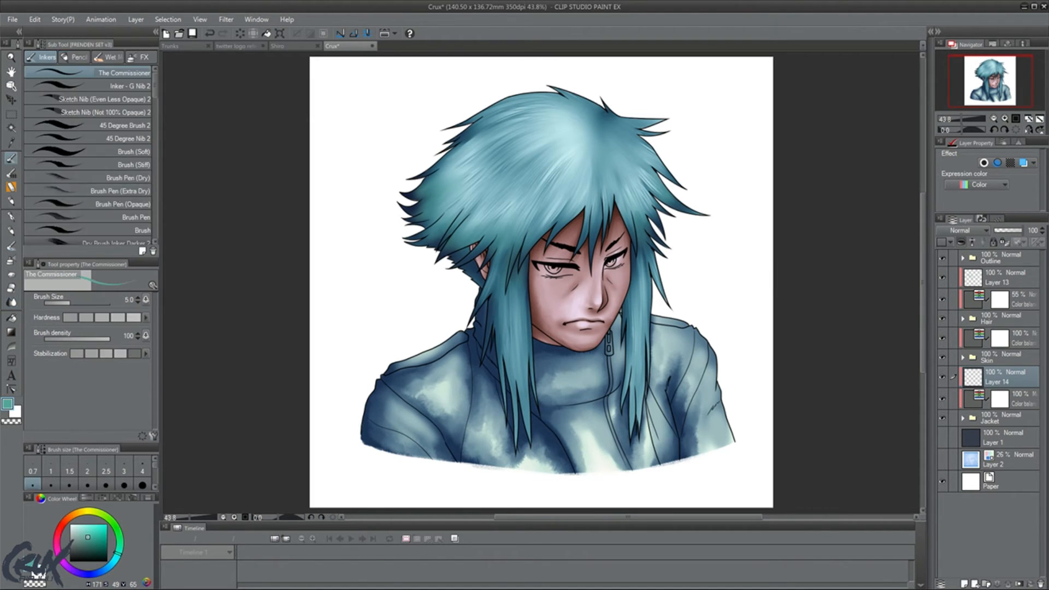
{"action": "left_click", "coordinate": [131, 60]}
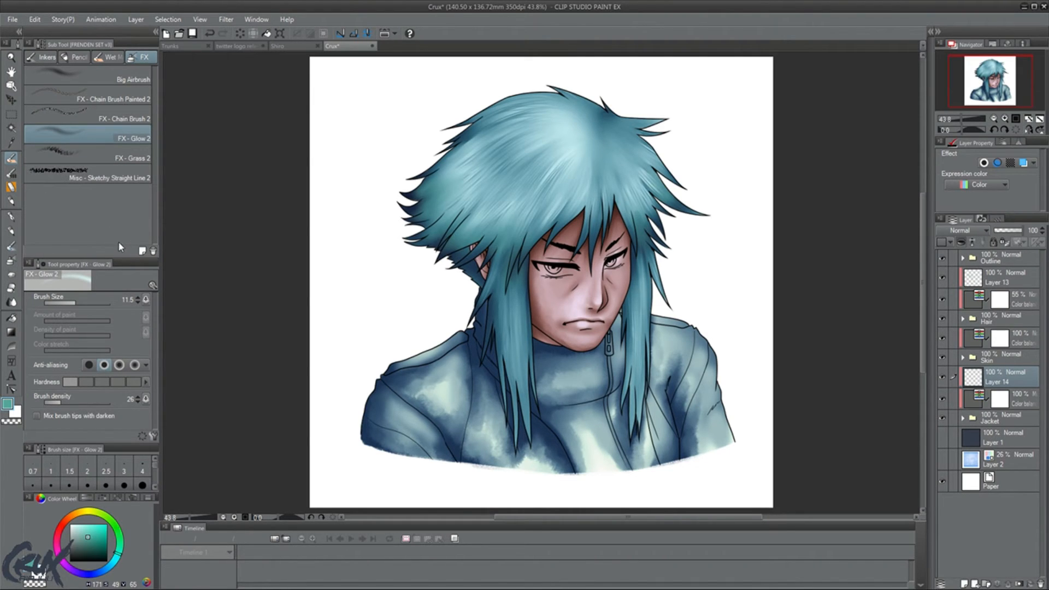
Set the new clipped layer to Multiply and paint teal crack texture across the whole jacket with the dv_cracks_1 brush.
{"action": "left_click", "coordinate": [11, 173]}
{"action": "left_click", "coordinate": [139, 57]}
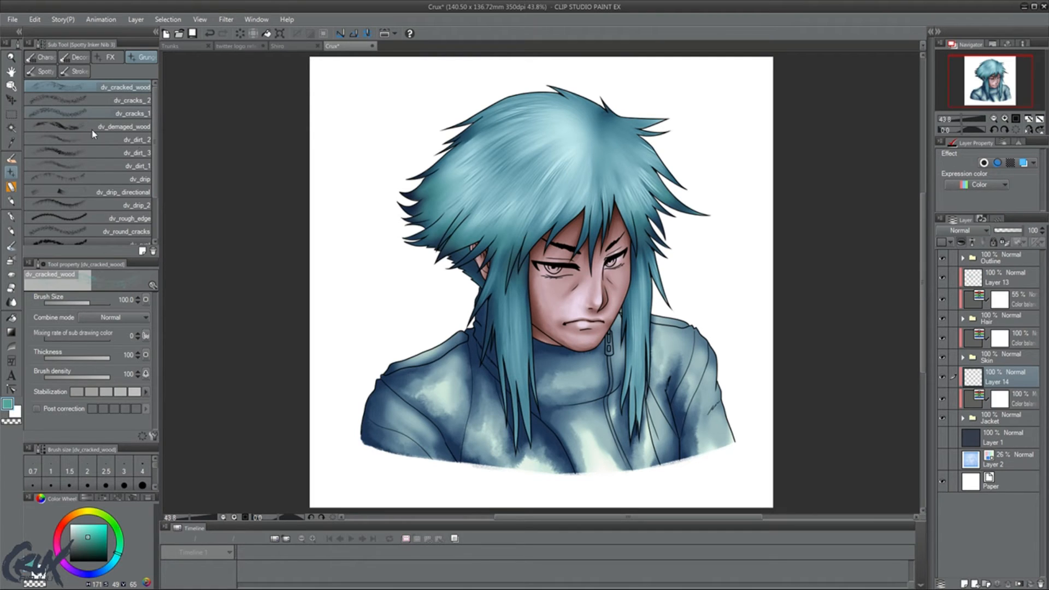
{"action": "left_click", "coordinate": [83, 114]}
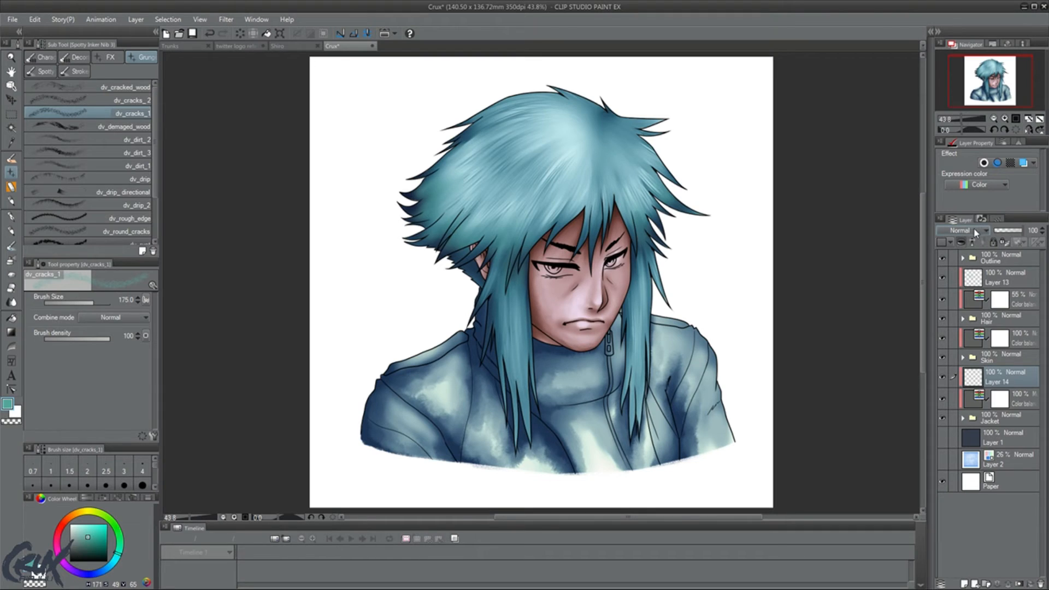
{"action": "left_click", "coordinate": [951, 270]}
{"action": "mouse_move", "coordinate": [416, 377]}
{"action": "left_mouse_down"}
{"action": "mouse_move", "coordinate": [469, 461]}
{"action": "mouse_move", "coordinate": [449, 377]}
{"action": "mouse_move", "coordinate": [427, 359]}
{"action": "mouse_move", "coordinate": [504, 481]}
{"action": "mouse_move", "coordinate": [476, 384]}
{"action": "mouse_move", "coordinate": [531, 458]}
{"action": "mouse_move", "coordinate": [473, 363]}
{"action": "mouse_move", "coordinate": [557, 500]}
{"action": "mouse_move", "coordinate": [428, 400]}
{"action": "mouse_move", "coordinate": [373, 372]}
{"action": "mouse_move", "coordinate": [449, 464]}
{"action": "mouse_move", "coordinate": [354, 391]}
{"action": "mouse_move", "coordinate": [418, 460]}
{"action": "mouse_move", "coordinate": [362, 399]}
{"action": "mouse_move", "coordinate": [468, 472]}
{"action": "mouse_move", "coordinate": [590, 401]}
{"action": "mouse_move", "coordinate": [507, 344]}
{"action": "mouse_move", "coordinate": [546, 409]}
{"action": "mouse_move", "coordinate": [560, 398]}
{"action": "mouse_move", "coordinate": [515, 320]}
{"action": "mouse_move", "coordinate": [604, 484]}
{"action": "mouse_move", "coordinate": [539, 328]}
{"action": "mouse_move", "coordinate": [627, 485]}
{"action": "mouse_move", "coordinate": [567, 329]}
{"action": "mouse_move", "coordinate": [636, 486]}
{"action": "mouse_move", "coordinate": [590, 297]}
{"action": "mouse_move", "coordinate": [654, 459]}
{"action": "mouse_move", "coordinate": [629, 331]}
{"action": "mouse_move", "coordinate": [670, 471]}
{"action": "mouse_move", "coordinate": [658, 309]}
{"action": "mouse_move", "coordinate": [693, 464]}
{"action": "mouse_move", "coordinate": [682, 316]}
{"action": "mouse_move", "coordinate": [716, 410]}
{"action": "left_mouse_up"}
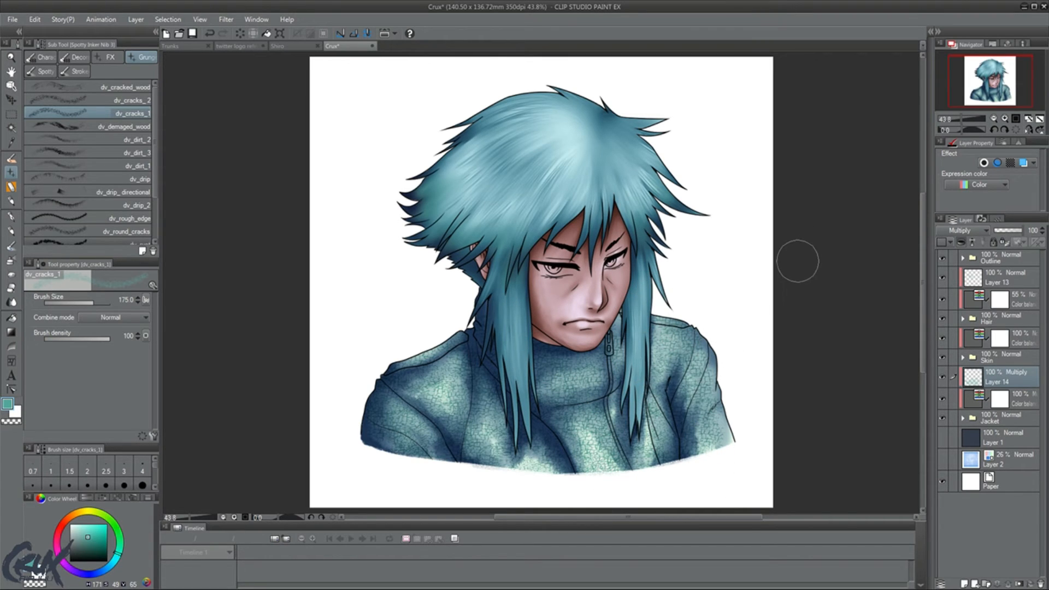
Smooth the crack texture across the whole jacket with the Blur tool.
{"action": "key", "text": "j"}
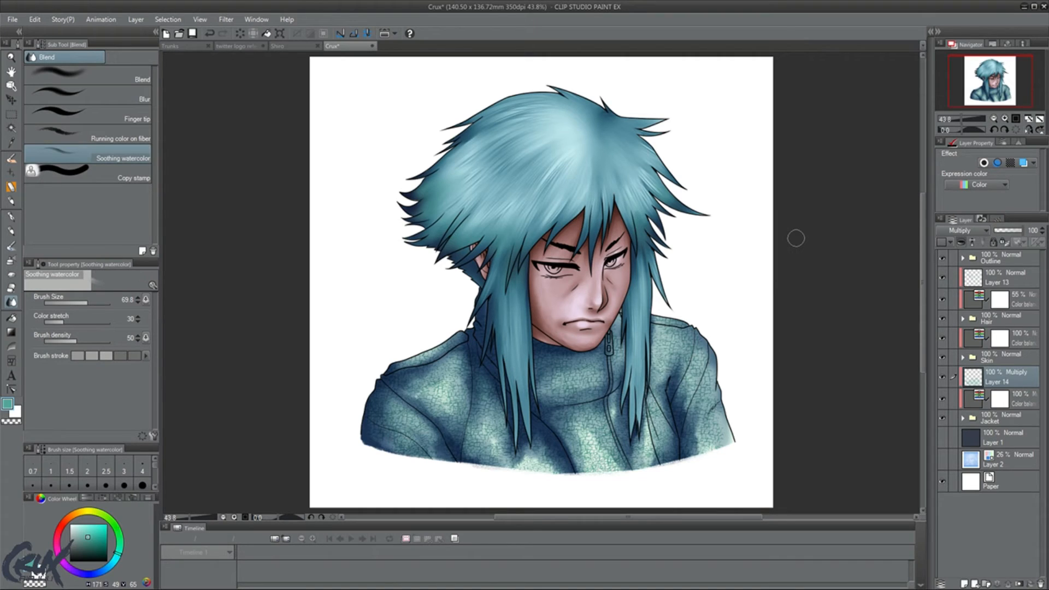
{"action": "left_click", "coordinate": [139, 94]}
{"action": "mouse_move", "coordinate": [456, 334]}
{"action": "left_mouse_down"}
{"action": "mouse_move", "coordinate": [414, 365]}
{"action": "mouse_move", "coordinate": [430, 344]}
{"action": "mouse_move", "coordinate": [458, 340]}
{"action": "mouse_move", "coordinate": [391, 368]}
{"action": "mouse_move", "coordinate": [385, 408]}
{"action": "mouse_move", "coordinate": [376, 404]}
{"action": "mouse_move", "coordinate": [382, 435]}
{"action": "mouse_move", "coordinate": [412, 438]}
{"action": "mouse_move", "coordinate": [372, 427]}
{"action": "mouse_move", "coordinate": [376, 391]}
{"action": "mouse_move", "coordinate": [416, 437]}
{"action": "mouse_move", "coordinate": [389, 443]}
{"action": "mouse_move", "coordinate": [417, 448]}
{"action": "mouse_move", "coordinate": [399, 407]}
{"action": "mouse_move", "coordinate": [451, 444]}
{"action": "mouse_move", "coordinate": [436, 455]}
{"action": "mouse_move", "coordinate": [434, 445]}
{"action": "mouse_move", "coordinate": [448, 451]}
{"action": "mouse_move", "coordinate": [417, 388]}
{"action": "mouse_move", "coordinate": [435, 394]}
{"action": "mouse_move", "coordinate": [437, 408]}
{"action": "mouse_move", "coordinate": [423, 368]}
{"action": "mouse_move", "coordinate": [455, 375]}
{"action": "mouse_move", "coordinate": [464, 360]}
{"action": "mouse_move", "coordinate": [464, 390]}
{"action": "mouse_move", "coordinate": [441, 402]}
{"action": "mouse_move", "coordinate": [426, 392]}
{"action": "mouse_move", "coordinate": [467, 421]}
{"action": "mouse_move", "coordinate": [417, 411]}
{"action": "mouse_move", "coordinate": [383, 430]}
{"action": "mouse_move", "coordinate": [412, 406]}
{"action": "mouse_move", "coordinate": [480, 423]}
{"action": "mouse_move", "coordinate": [469, 425]}
{"action": "mouse_move", "coordinate": [463, 452]}
{"action": "mouse_move", "coordinate": [450, 416]}
{"action": "mouse_move", "coordinate": [470, 413]}
{"action": "mouse_move", "coordinate": [463, 378]}
{"action": "mouse_move", "coordinate": [454, 392]}
{"action": "mouse_move", "coordinate": [474, 356]}
{"action": "mouse_move", "coordinate": [492, 419]}
{"action": "mouse_move", "coordinate": [474, 409]}
{"action": "mouse_move", "coordinate": [471, 444]}
{"action": "mouse_move", "coordinate": [488, 464]}
{"action": "mouse_move", "coordinate": [452, 432]}
{"action": "mouse_move", "coordinate": [487, 417]}
{"action": "mouse_move", "coordinate": [494, 431]}
{"action": "mouse_move", "coordinate": [475, 429]}
{"action": "mouse_move", "coordinate": [507, 456]}
{"action": "mouse_move", "coordinate": [493, 444]}
{"action": "mouse_move", "coordinate": [496, 454]}
{"action": "mouse_move", "coordinate": [516, 469]}
{"action": "mouse_move", "coordinate": [519, 455]}
{"action": "mouse_move", "coordinate": [536, 458]}
{"action": "mouse_move", "coordinate": [527, 468]}
{"action": "mouse_move", "coordinate": [550, 465]}
{"action": "mouse_move", "coordinate": [556, 459]}
{"action": "mouse_move", "coordinate": [537, 439]}
{"action": "mouse_move", "coordinate": [511, 431]}
{"action": "mouse_move", "coordinate": [486, 401]}
{"action": "mouse_move", "coordinate": [481, 369]}
{"action": "mouse_move", "coordinate": [531, 358]}
{"action": "mouse_move", "coordinate": [549, 374]}
{"action": "mouse_move", "coordinate": [562, 364]}
{"action": "mouse_move", "coordinate": [550, 403]}
{"action": "mouse_move", "coordinate": [597, 381]}
{"action": "mouse_move", "coordinate": [569, 377]}
{"action": "mouse_move", "coordinate": [601, 382]}
{"action": "mouse_move", "coordinate": [569, 402]}
{"action": "mouse_move", "coordinate": [577, 424]}
{"action": "mouse_move", "coordinate": [565, 430]}
{"action": "mouse_move", "coordinate": [586, 446]}
{"action": "mouse_move", "coordinate": [581, 474]}
{"action": "mouse_move", "coordinate": [566, 425]}
{"action": "mouse_move", "coordinate": [597, 406]}
{"action": "mouse_move", "coordinate": [610, 470]}
{"action": "mouse_move", "coordinate": [605, 414]}
{"action": "mouse_move", "coordinate": [629, 454]}
{"action": "mouse_move", "coordinate": [600, 382]}
{"action": "mouse_move", "coordinate": [616, 338]}
{"action": "mouse_move", "coordinate": [621, 415]}
{"action": "mouse_move", "coordinate": [654, 467]}
{"action": "mouse_move", "coordinate": [656, 336]}
{"action": "mouse_move", "coordinate": [675, 318]}
{"action": "mouse_move", "coordinate": [664, 323]}
{"action": "mouse_move", "coordinate": [667, 390]}
{"action": "mouse_move", "coordinate": [694, 350]}
{"action": "mouse_move", "coordinate": [689, 385]}
{"action": "mouse_move", "coordinate": [680, 435]}
{"action": "mouse_move", "coordinate": [657, 438]}
{"action": "mouse_move", "coordinate": [710, 437]}
{"action": "mouse_move", "coordinate": [719, 407]}
{"action": "mouse_move", "coordinate": [707, 367]}
{"action": "mouse_move", "coordinate": [699, 431]}
{"action": "mouse_move", "coordinate": [722, 416]}
{"action": "mouse_move", "coordinate": [697, 377]}
{"action": "mouse_move", "coordinate": [677, 382]}
{"action": "mouse_move", "coordinate": [684, 407]}
{"action": "mouse_move", "coordinate": [706, 340]}
{"action": "mouse_move", "coordinate": [692, 415]}
{"action": "mouse_move", "coordinate": [709, 442]}
{"action": "left_mouse_up"}
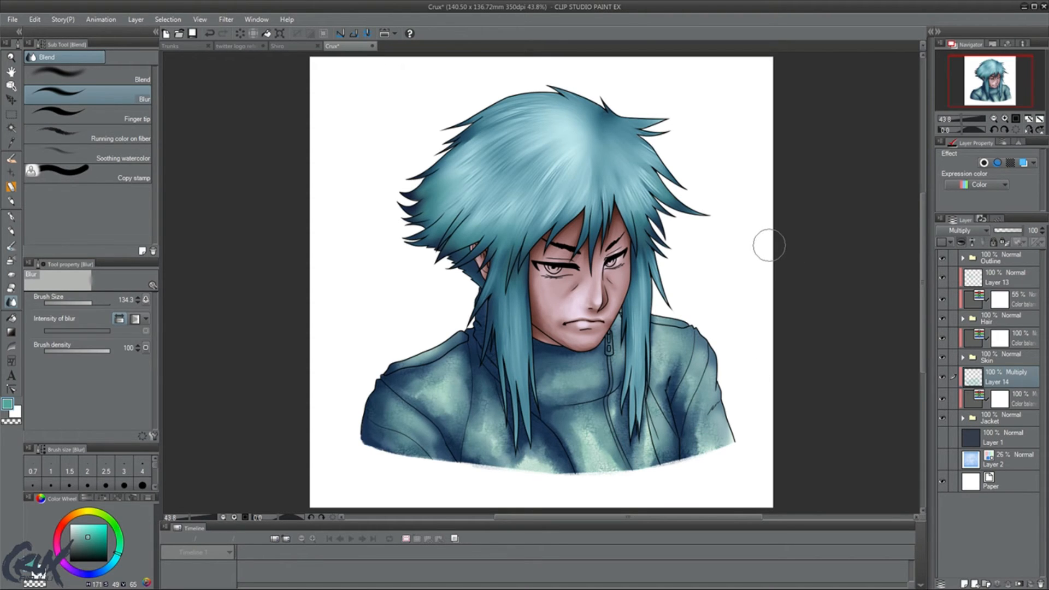
Try the Cross-hatching x2 material over the whole canvas and scale its pattern to 30 percent.
{"action": "left_click", "coordinate": [932, 32]}
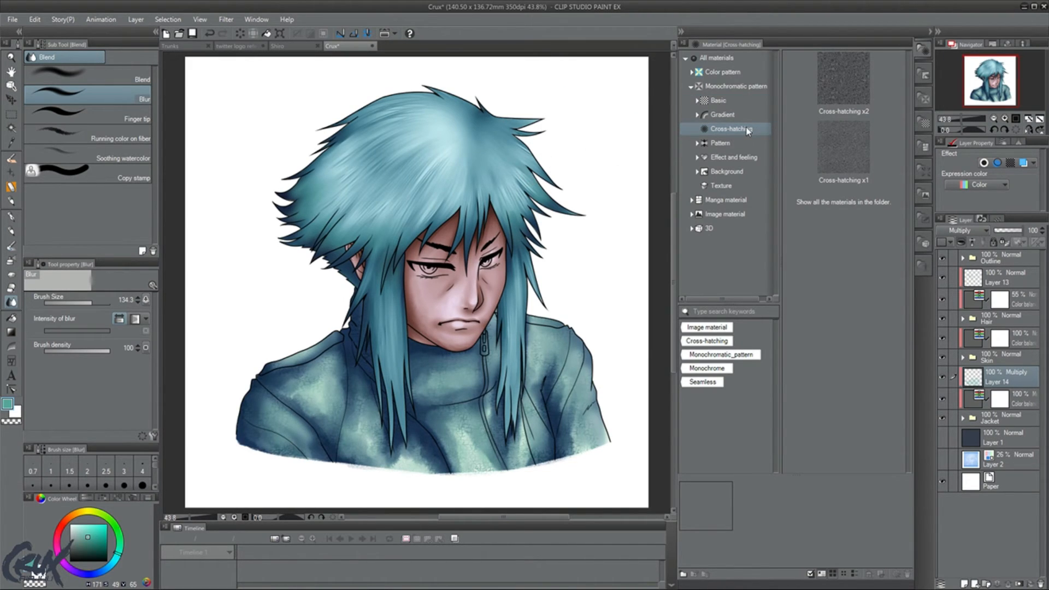
{"action": "left_click_drag", "start_coordinate": [845, 82], "coordinate": [512, 214]}
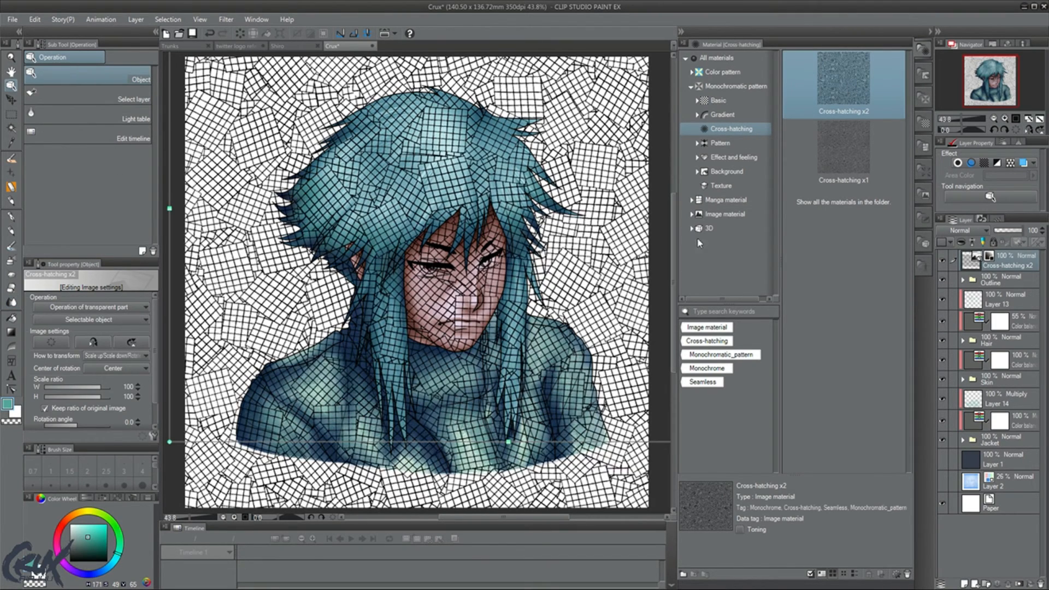
{"action": "scroll", "coordinate": [601, 284], "scroll_direction": "down", "scroll_amount": 2}
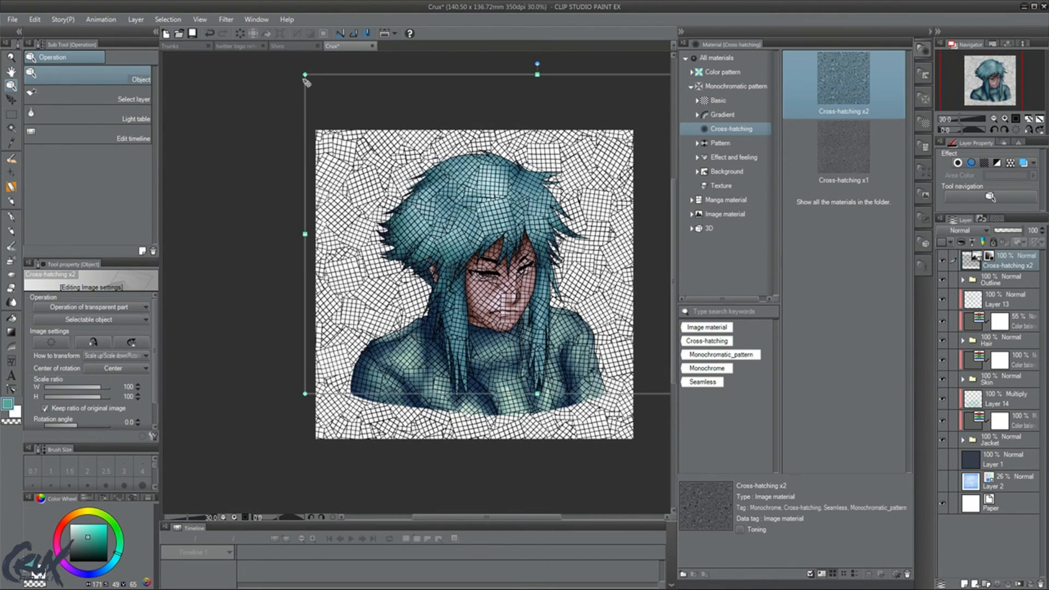
{"action": "left_click_drag", "start_coordinate": [304, 77], "coordinate": [565, 253]}
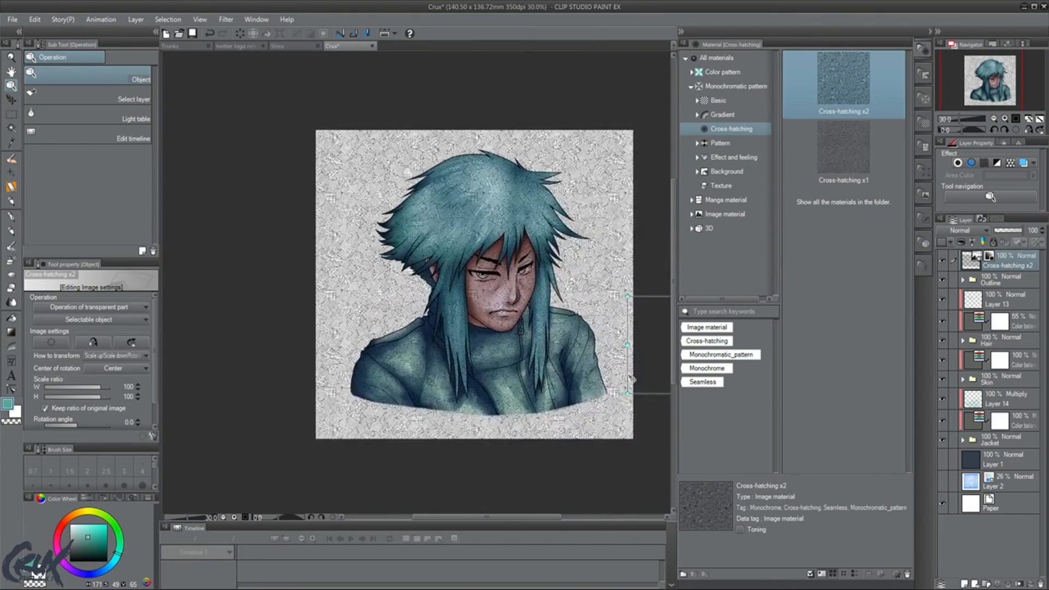
{"action": "scroll", "coordinate": [482, 356], "scroll_direction": "up", "scroll_amount": 1}
{"action": "scroll", "coordinate": [482, 356], "scroll_direction": "up", "scroll_amount": 1}
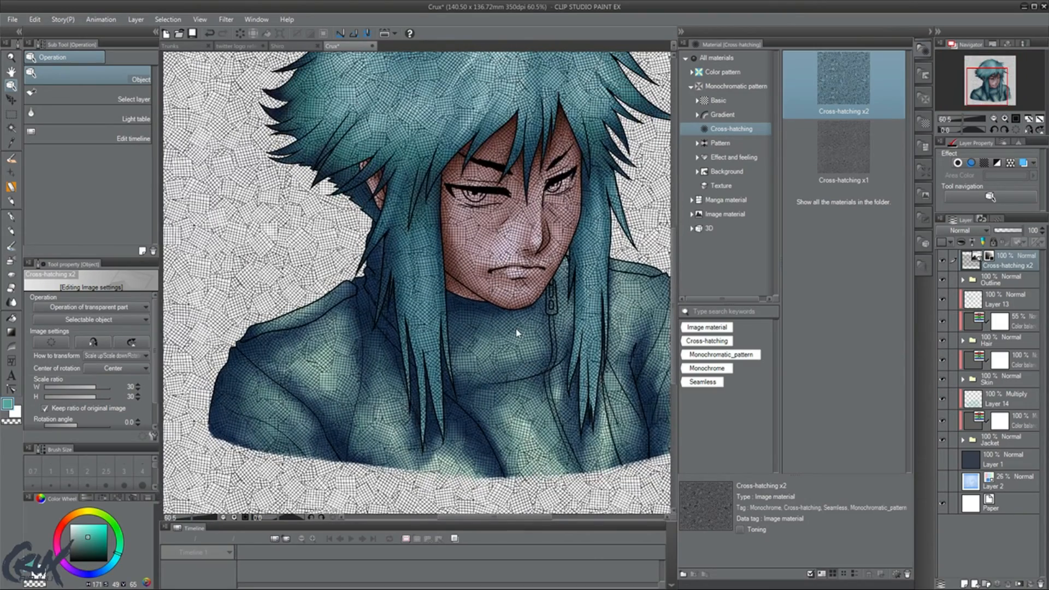
{"action": "scroll", "coordinate": [516, 329], "scroll_direction": "down", "scroll_amount": 2}
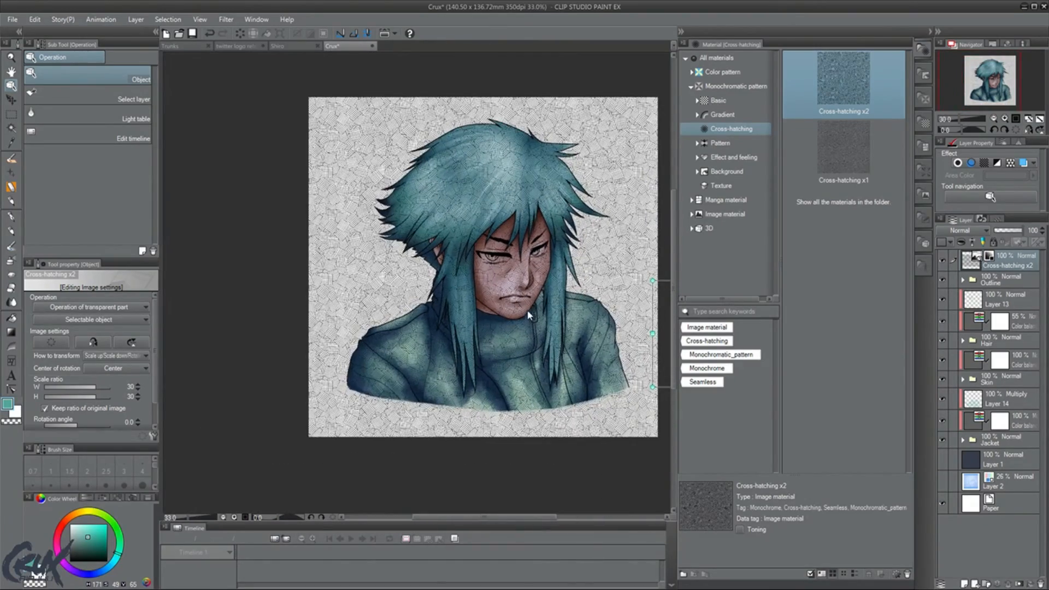
Undo the scaling and placement of the cross-hatching material and close the material library.
{"action": "key", "text": "ctrl+z"}
{"action": "key", "text": "ctrl+z"}
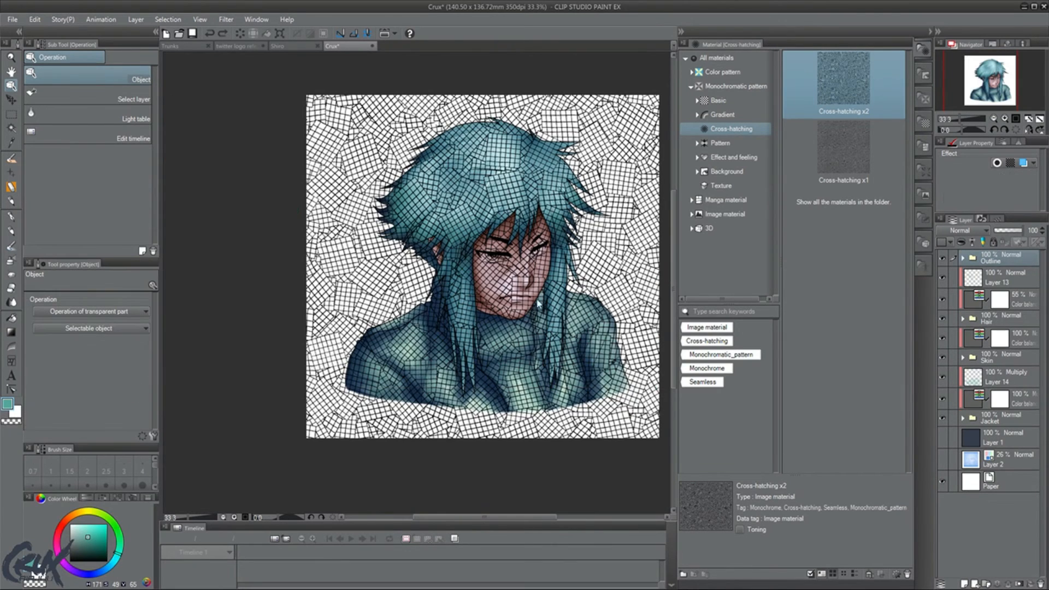
{"action": "left_click", "coordinate": [681, 31]}
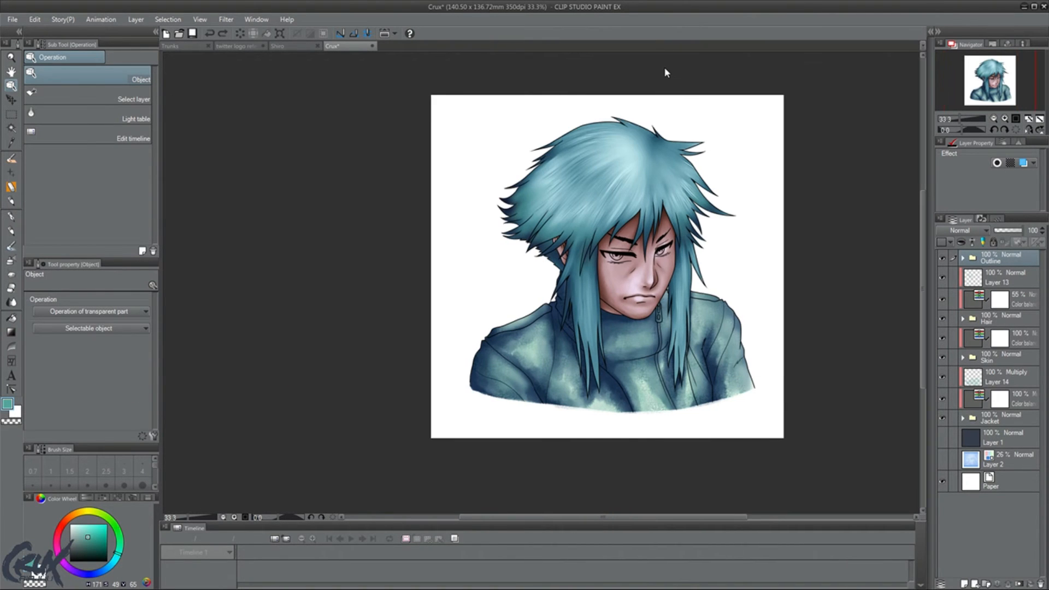
{"action": "key", "text": "ctrl+0"}
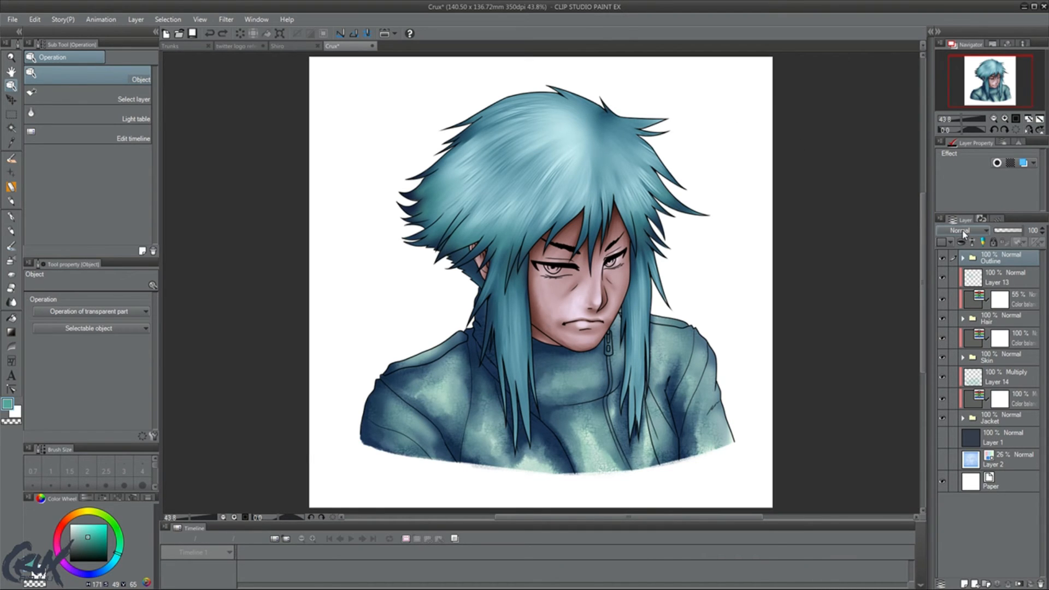
Try the Multiply blending mode on Layer 13 above the hair and undo it.
{"action": "left_click", "coordinate": [993, 278]}
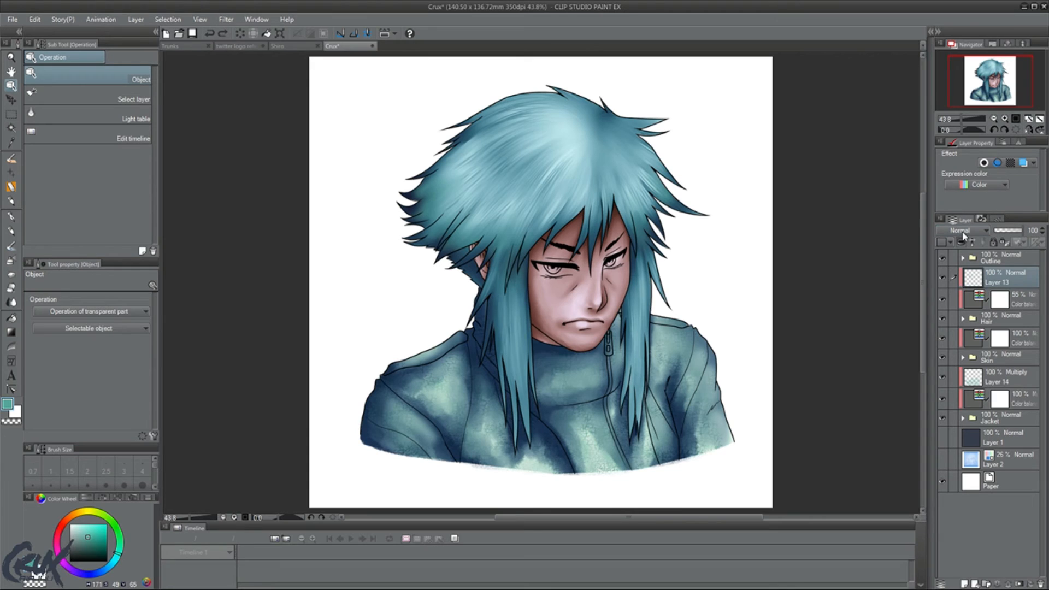
{"action": "left_click", "coordinate": [961, 260]}
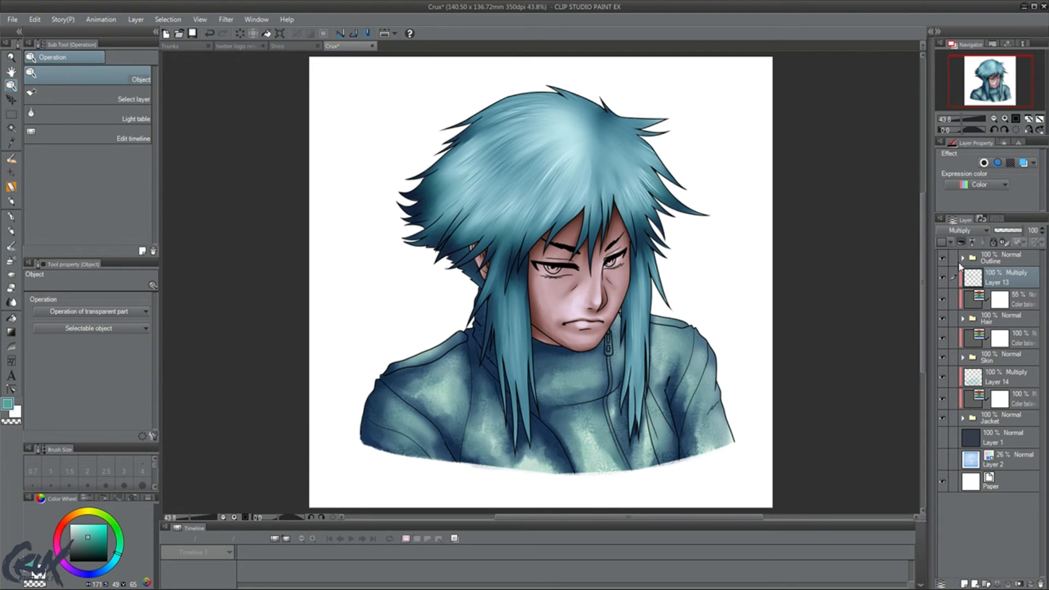
{"action": "key", "text": "ctrl+z"}
Duplicate the jacket's texture layer, Layer 14, and lower the copy's opacity to 51%.
{"action": "left_click", "coordinate": [994, 379]}
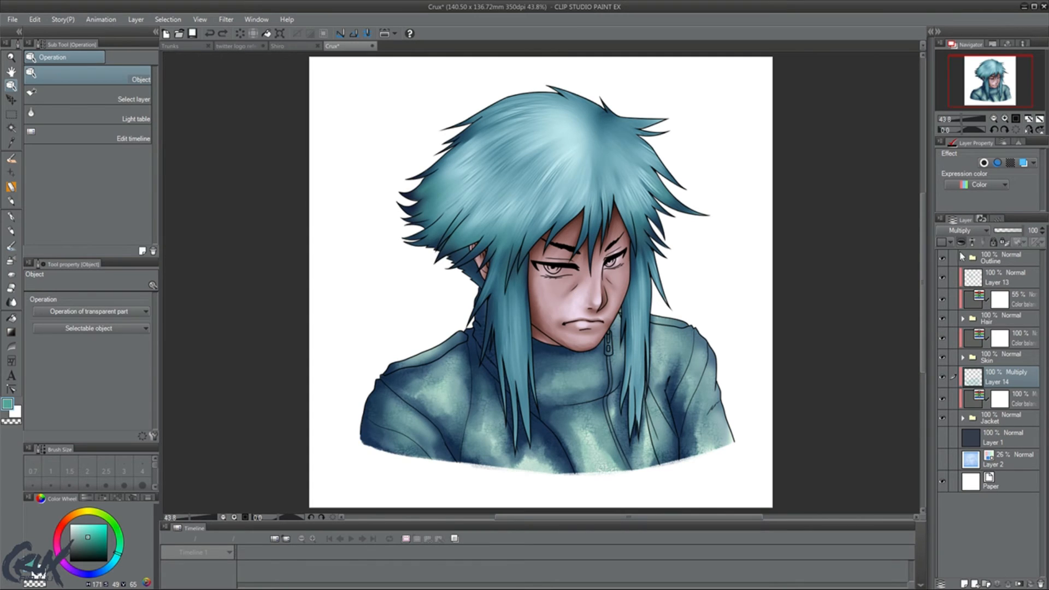
{"action": "key", "text": "ctrl+j"}
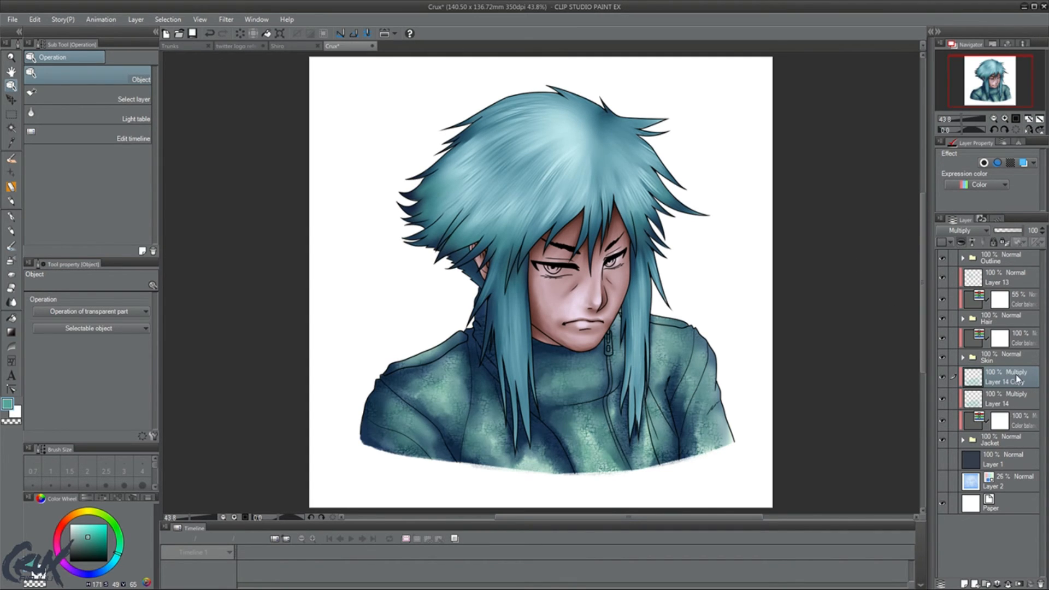
{"action": "left_click", "coordinate": [1011, 231]}
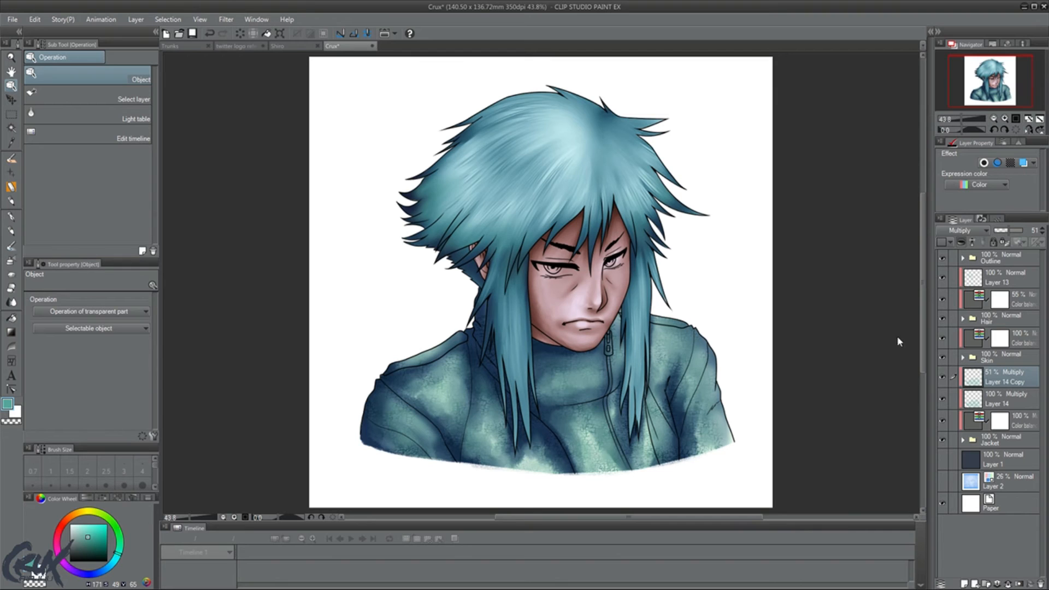
{"action": "left_click_drag", "start_coordinate": [988, 93], "coordinate": [988, 89]}
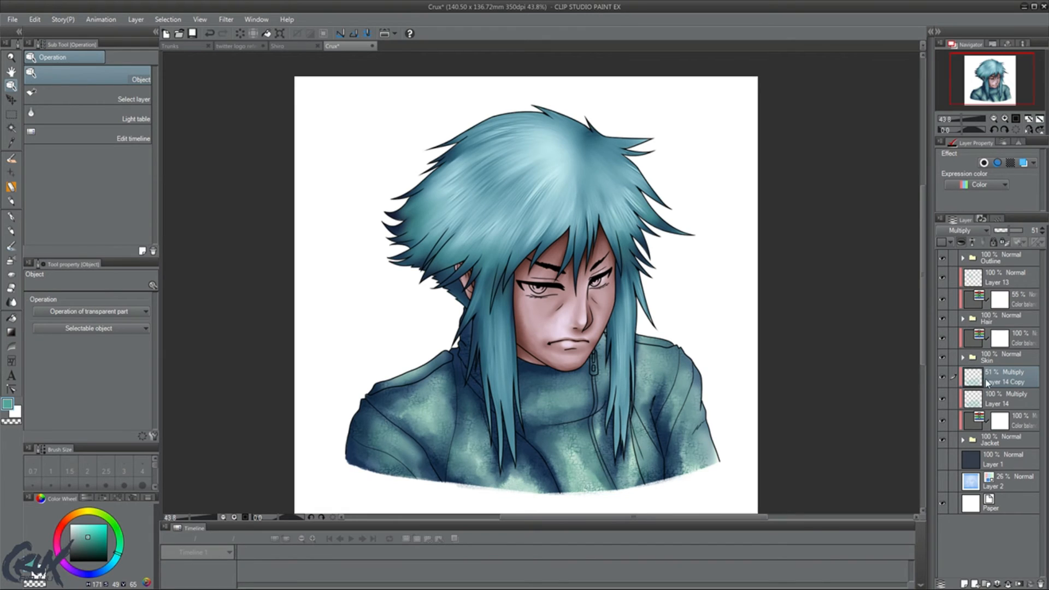
Merge the Jacket folder with its color balance and both texture layers, and check the result by toggling its visibility.
{"action": "left_click", "coordinate": [1005, 444], "text": "shift"}
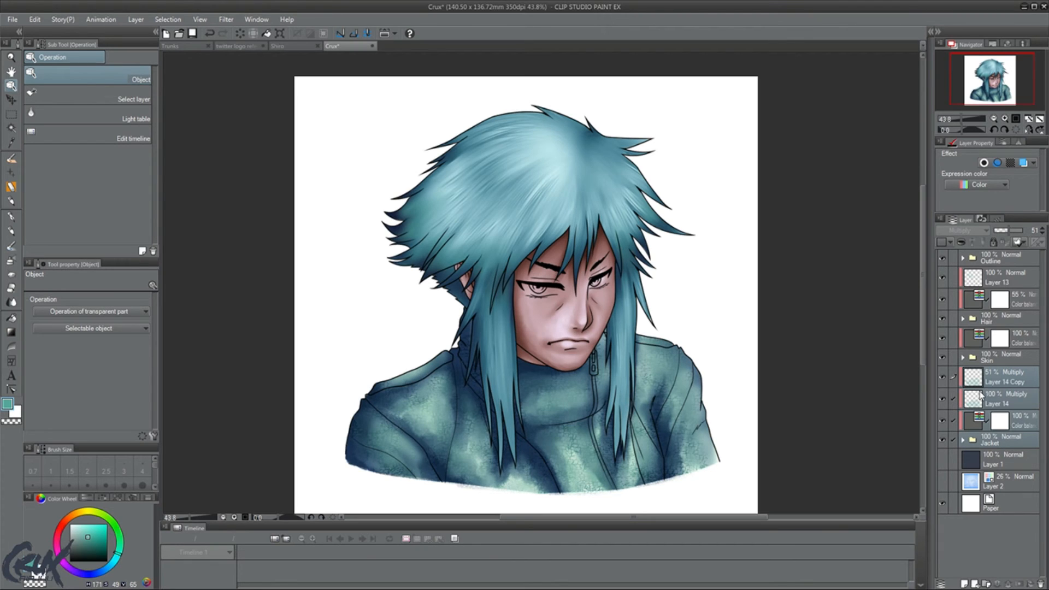
{"action": "left_click", "coordinate": [1003, 385]}
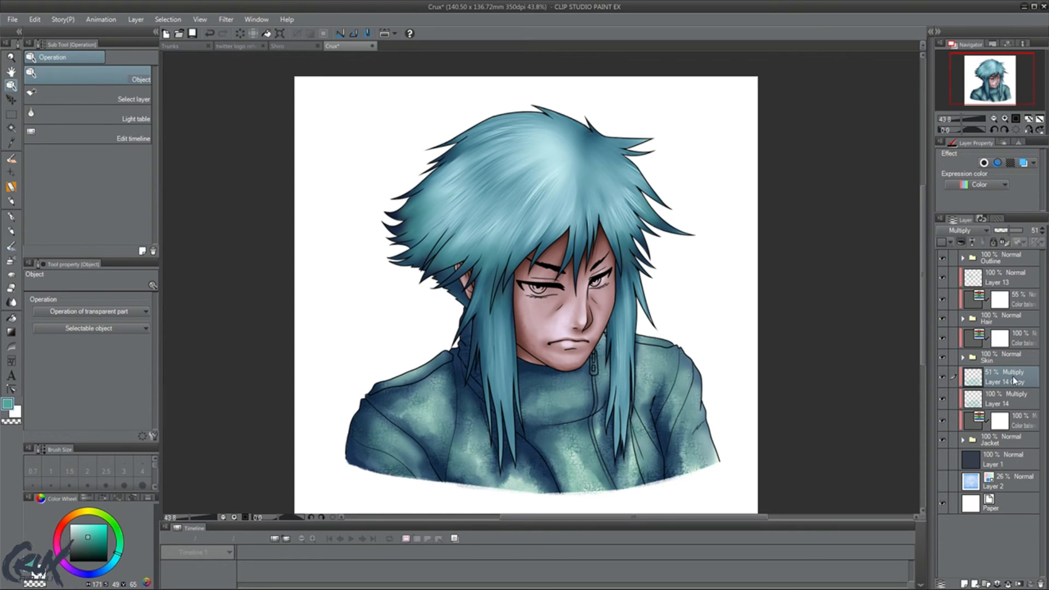
{"action": "left_click", "coordinate": [1017, 441], "text": "shift"}
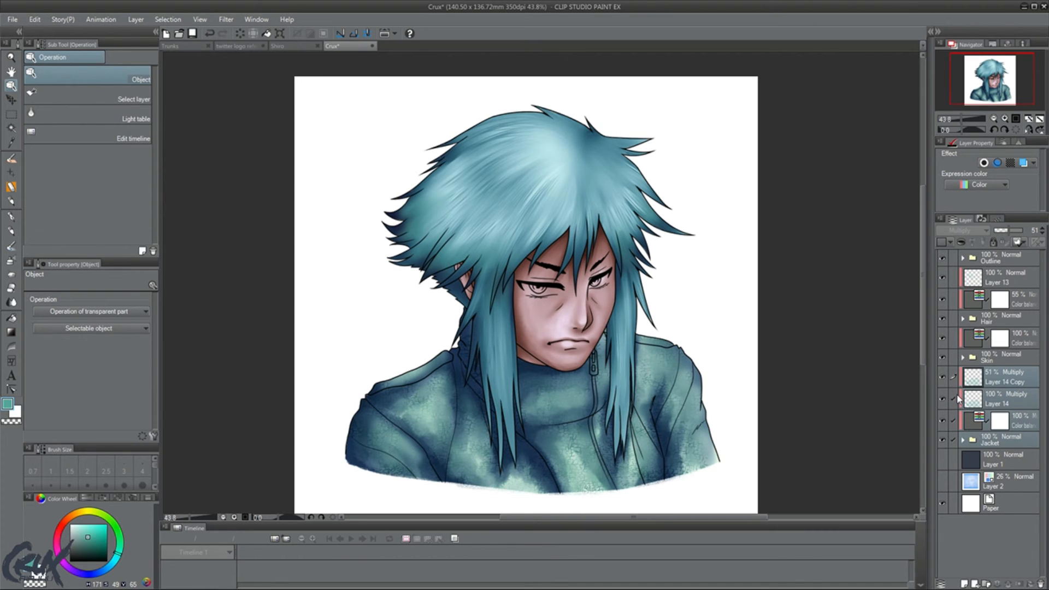
{"action": "key", "text": "shift+alt+e"}
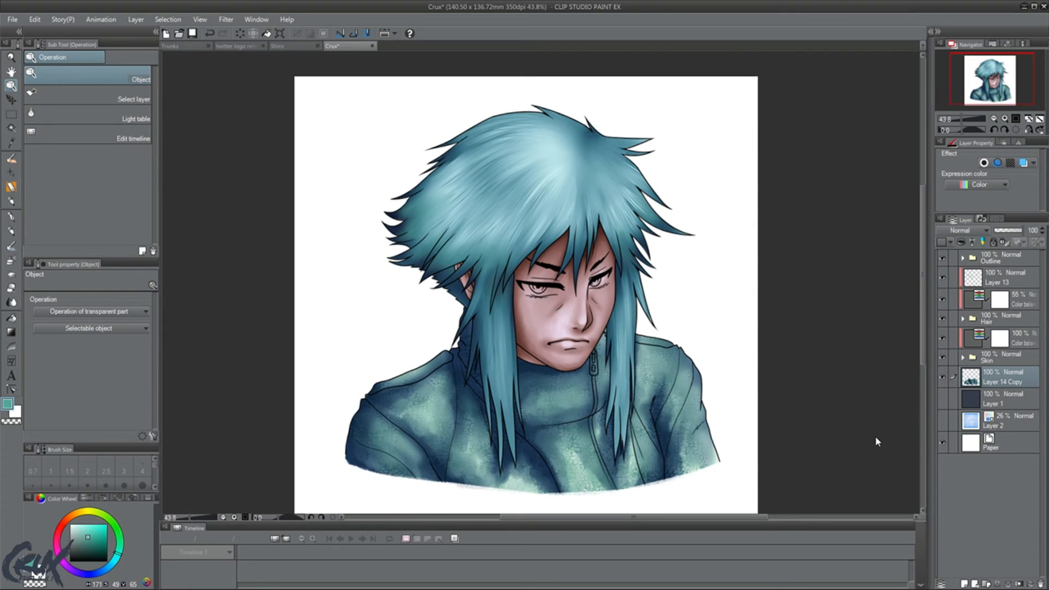
{"action": "left_click", "coordinate": [944, 380]}
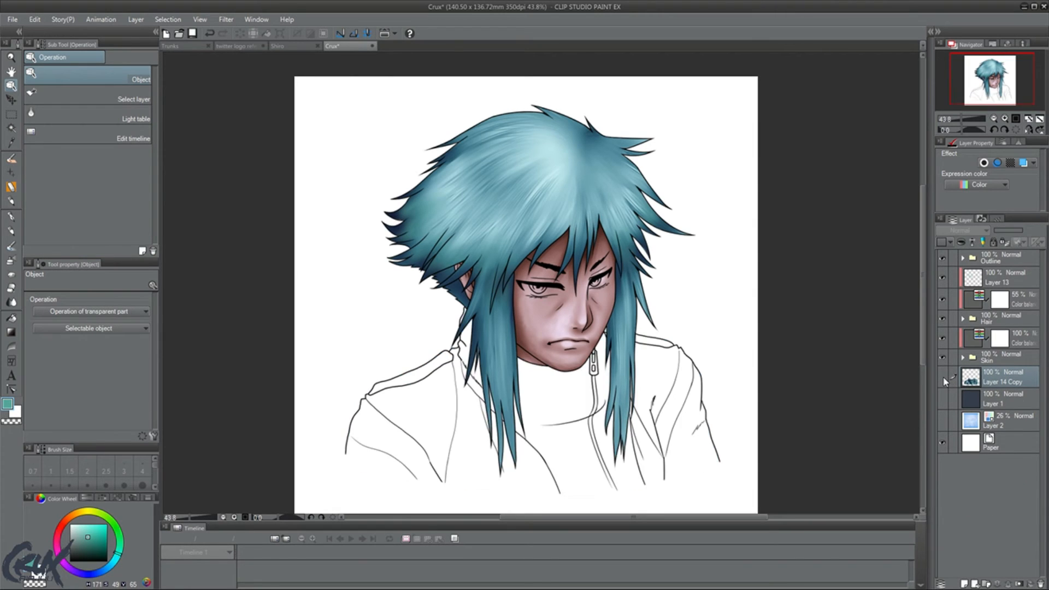
{"action": "left_click", "coordinate": [944, 379]}
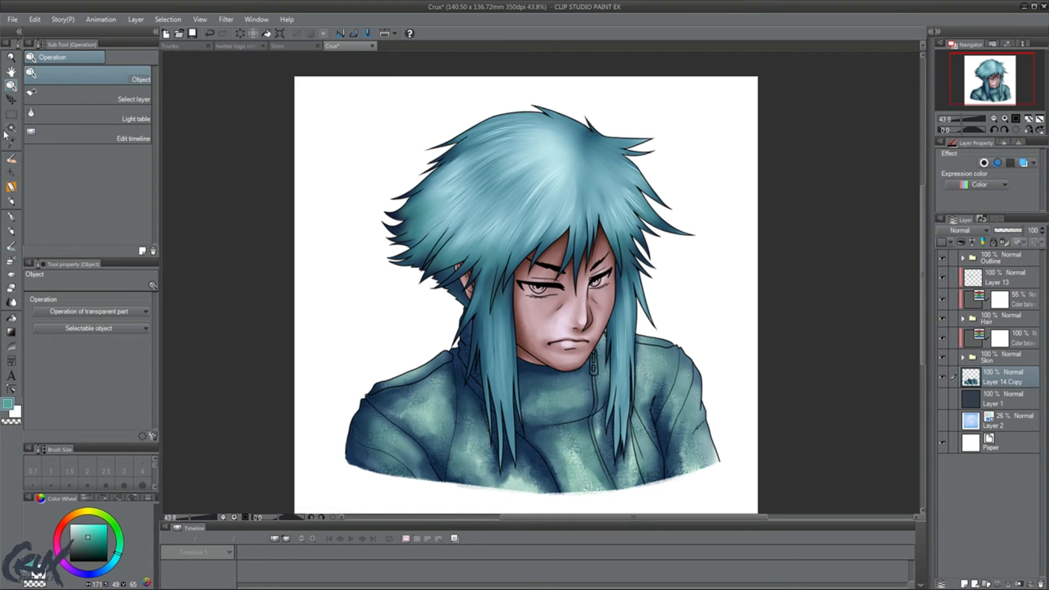
Select the whole canvas, copy the merged jacket, and undo the selection and the merge.
{"action": "left_click", "coordinate": [11, 114]}
{"action": "left_click_drag", "start_coordinate": [265, 71], "coordinate": [792, 415]}
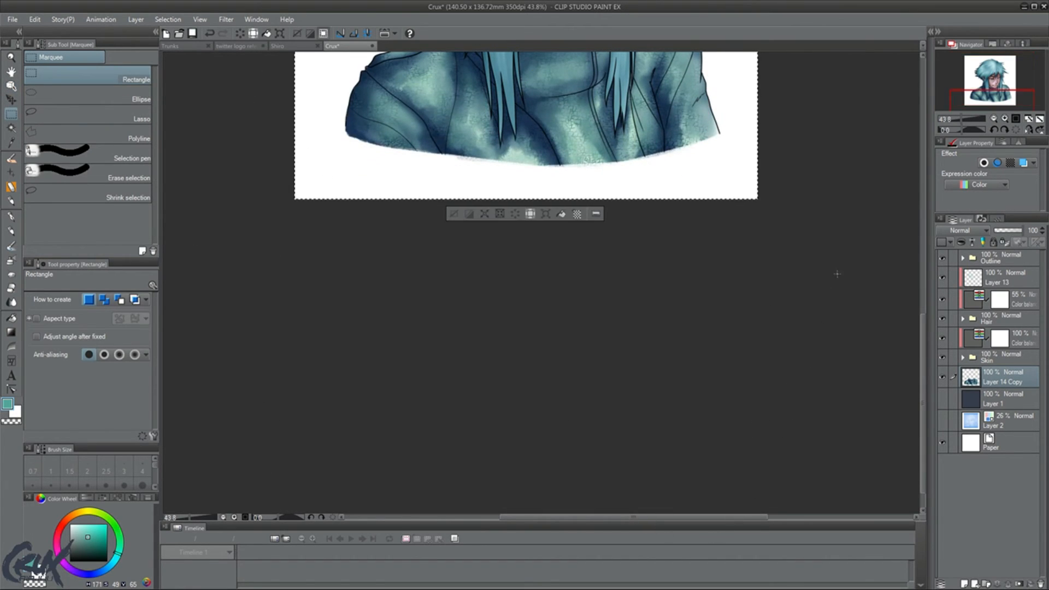
{"action": "key", "text": "ctrl+0"}
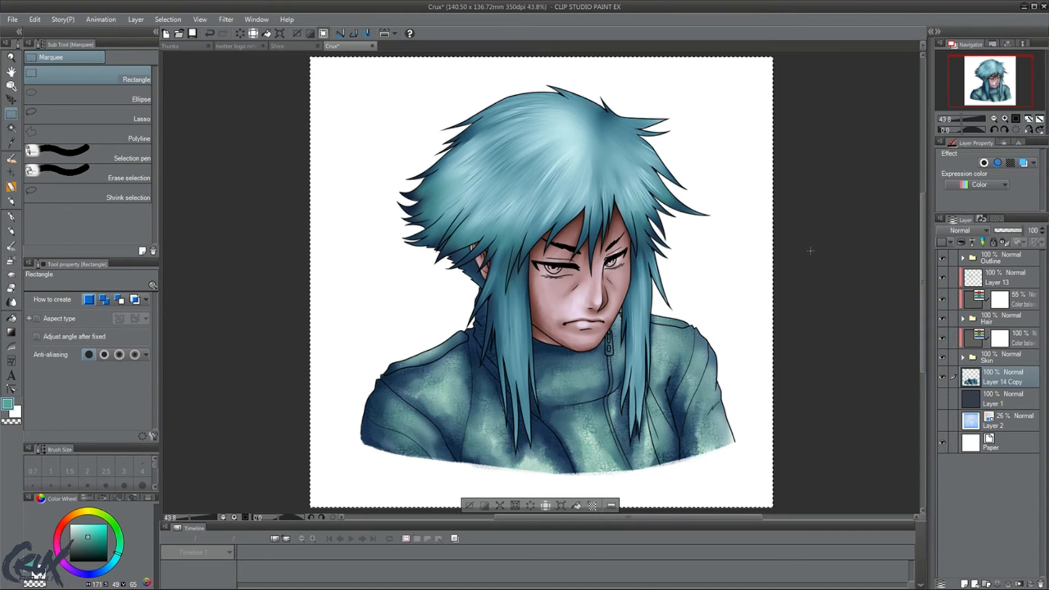
{"action": "key", "text": "ctrl+z"}
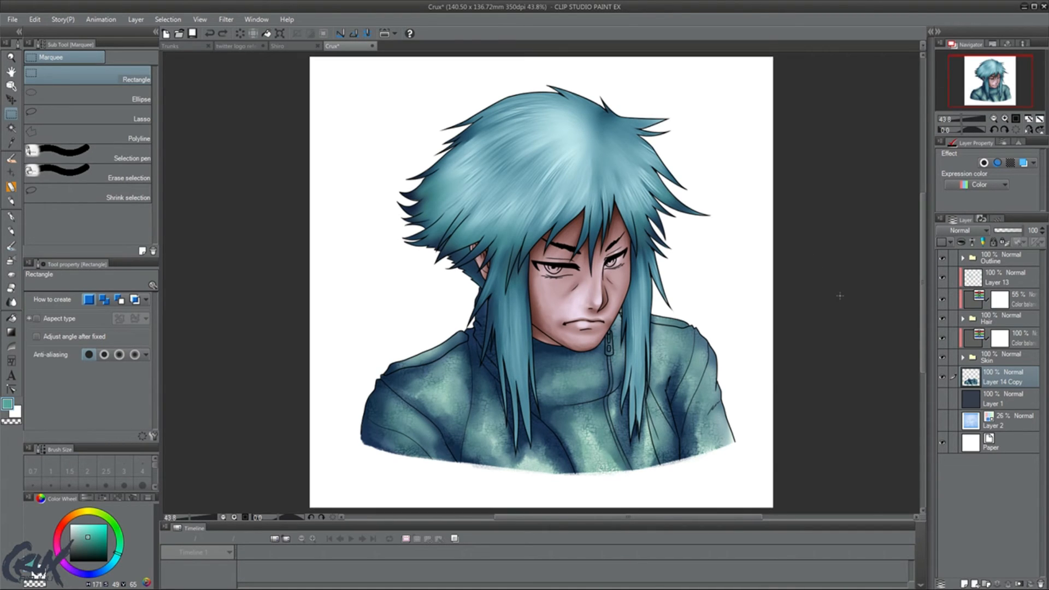
{"action": "key", "text": "ctrl+z"}
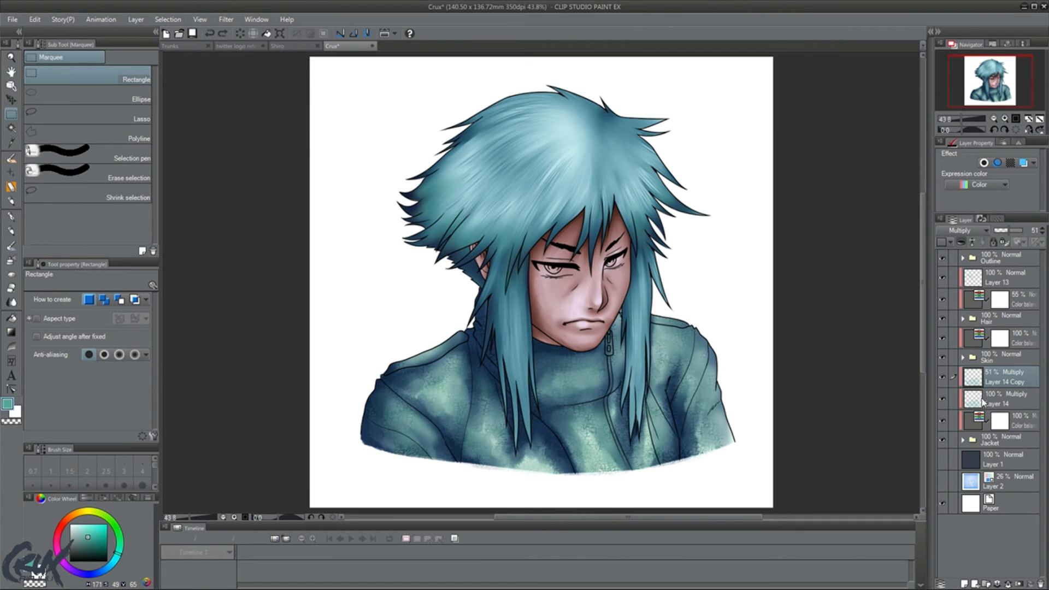
Hide the original jacket layers and folder and paste the merged jacket copy above them.
{"action": "left_click_drag", "start_coordinate": [943, 377], "coordinate": [943, 441]}
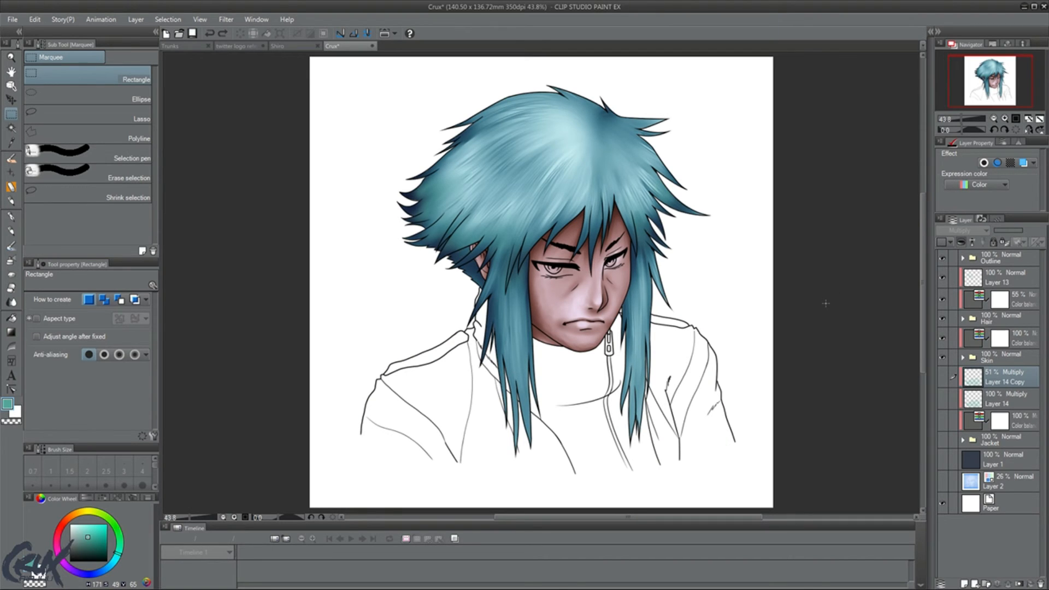
{"action": "key", "text": "ctrl+v"}
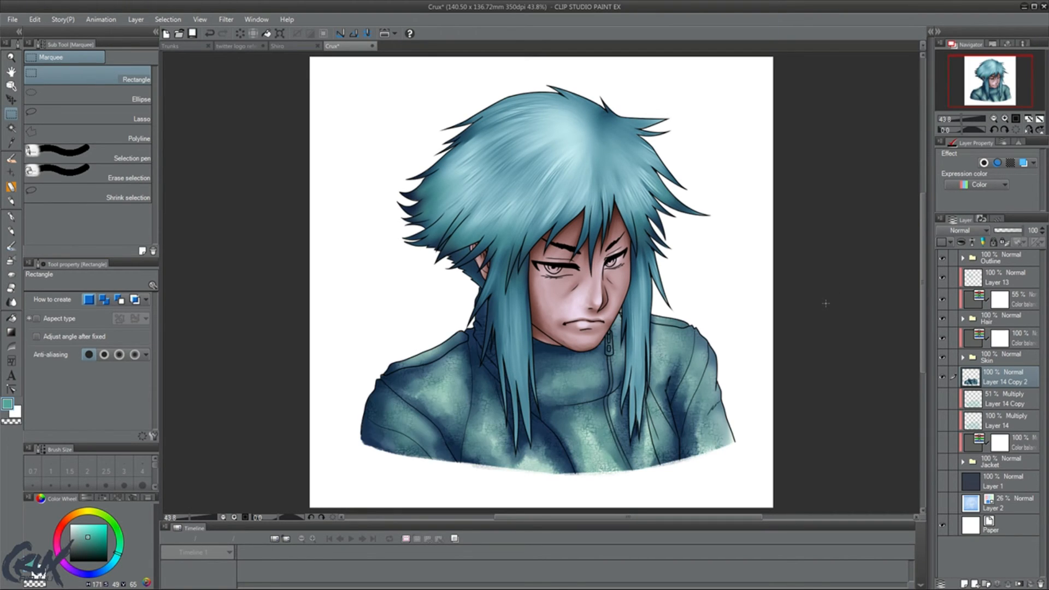
{"action": "left_click", "coordinate": [942, 378]}
{"action": "left_click", "coordinate": [943, 383]}
Move the hidden Jacket folder, its color balance and both texture layers into a new folder and collapse it.
{"action": "left_click", "coordinate": [1002, 401]}
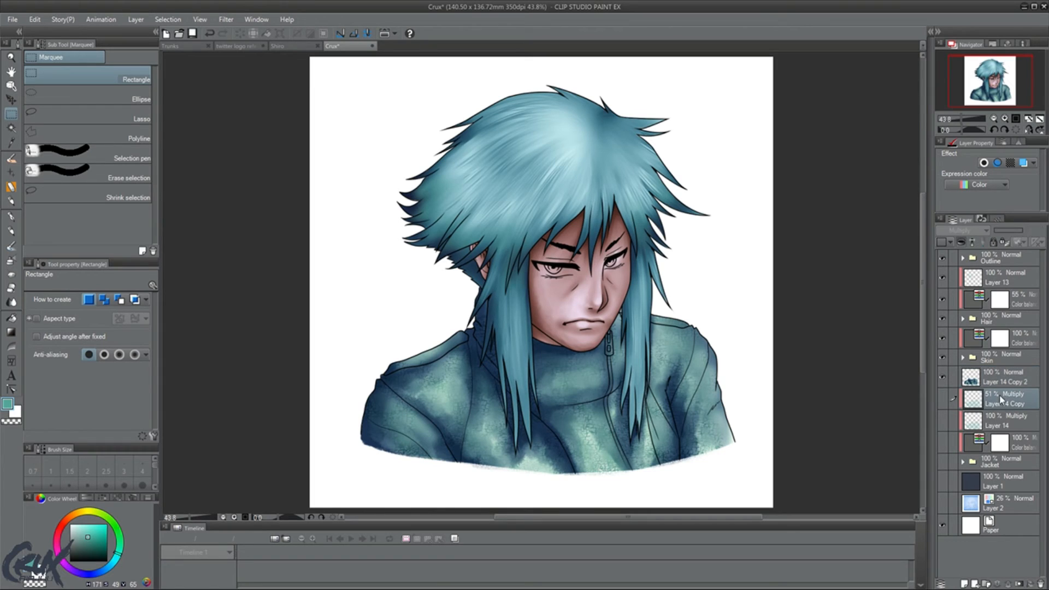
{"action": "left_click", "coordinate": [986, 584]}
{"action": "left_click", "coordinate": [1011, 424]}
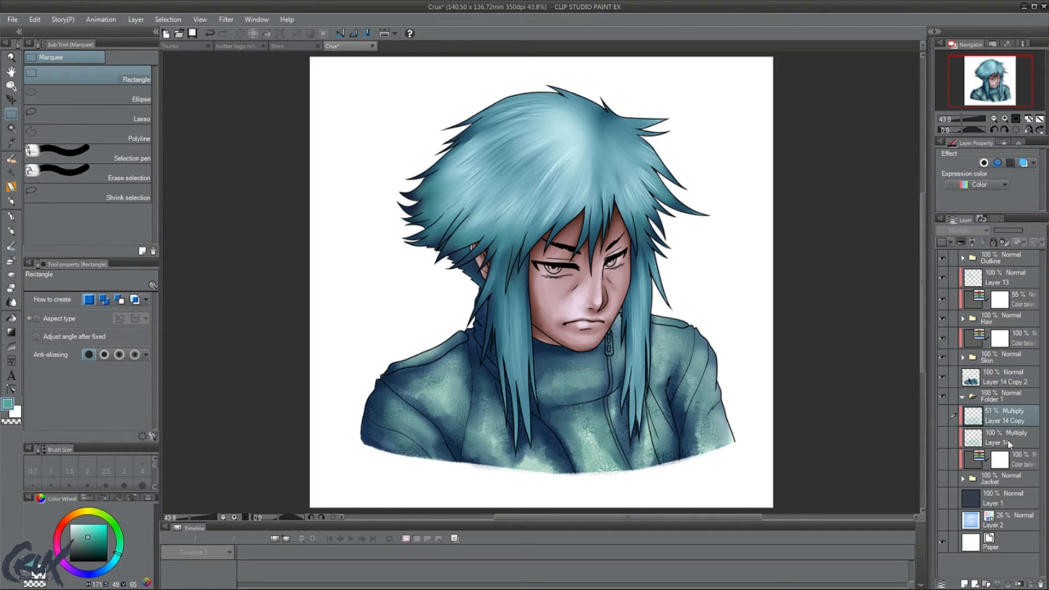
{"action": "left_click", "coordinate": [1009, 488], "text": "shift"}
{"action": "left_click_drag", "start_coordinate": [1002, 459], "coordinate": [983, 402]}
{"action": "left_click", "coordinate": [963, 397]}
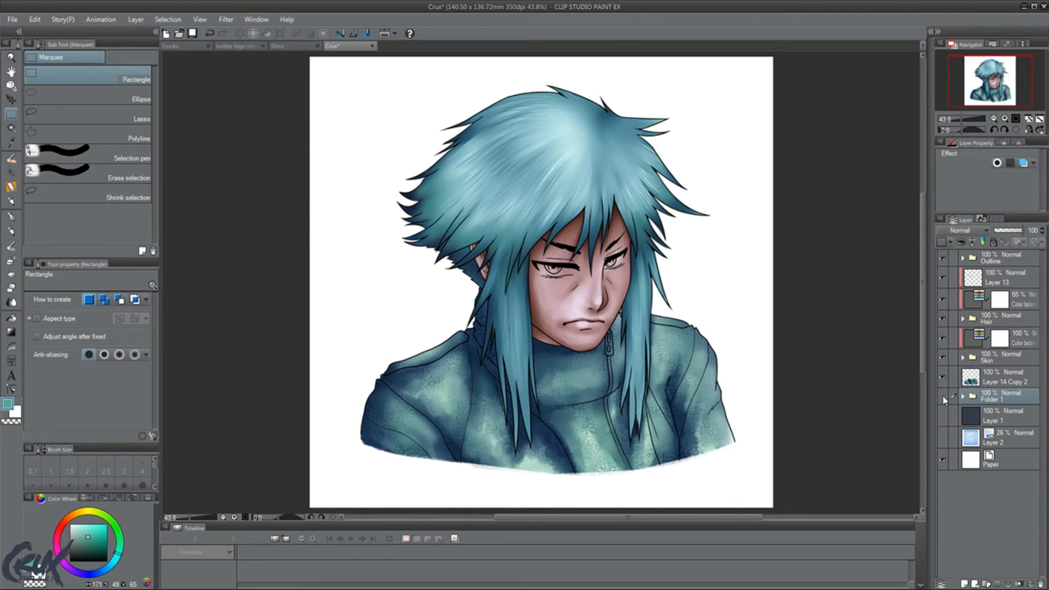
Expand the Hair folder to examine the layers it contains, and collapse it again.
{"action": "left_click", "coordinate": [971, 385]}
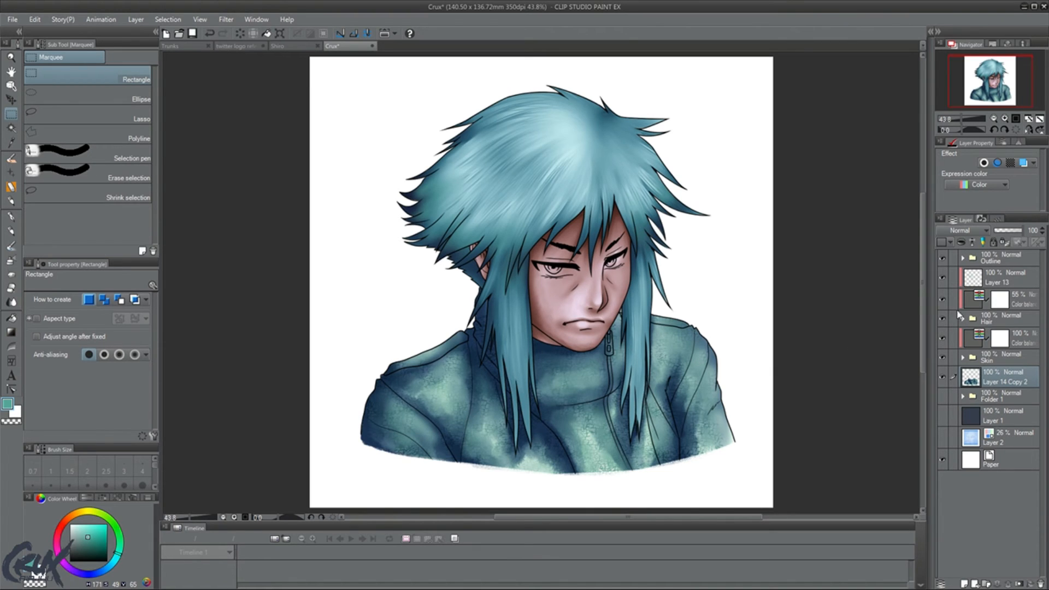
{"action": "left_click", "coordinate": [1015, 327]}
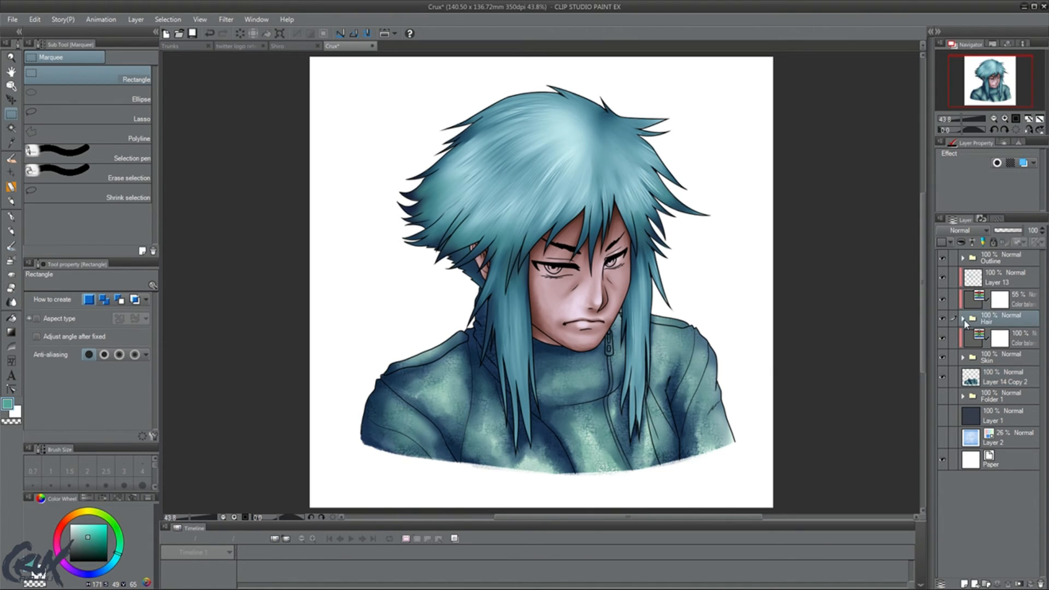
{"action": "left_click", "coordinate": [963, 319]}
{"action": "left_click", "coordinate": [1000, 340]}
{"action": "left_click", "coordinate": [1001, 320]}
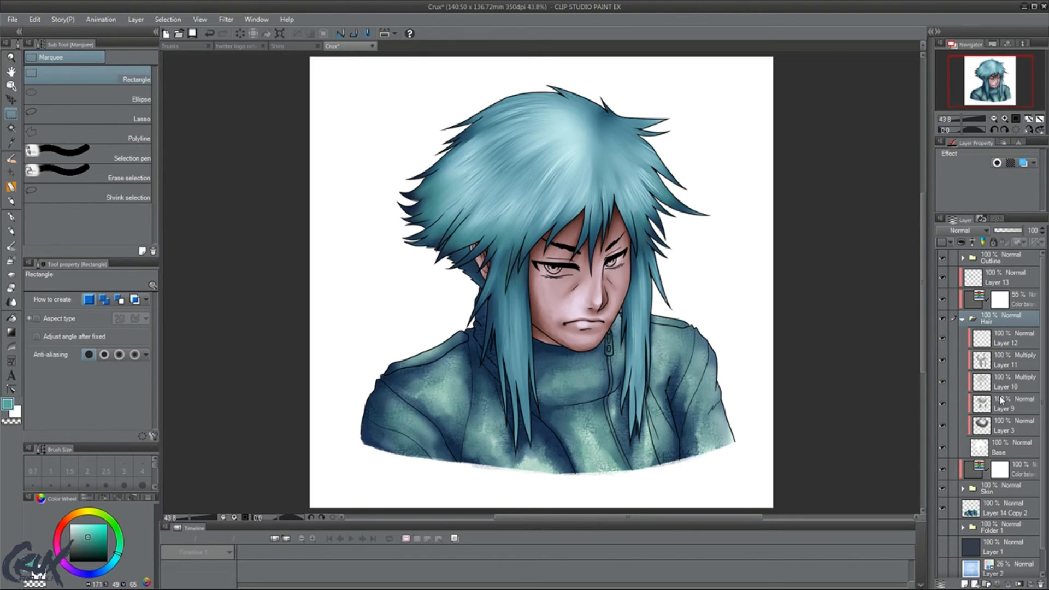
{"action": "left_click", "coordinate": [965, 320]}
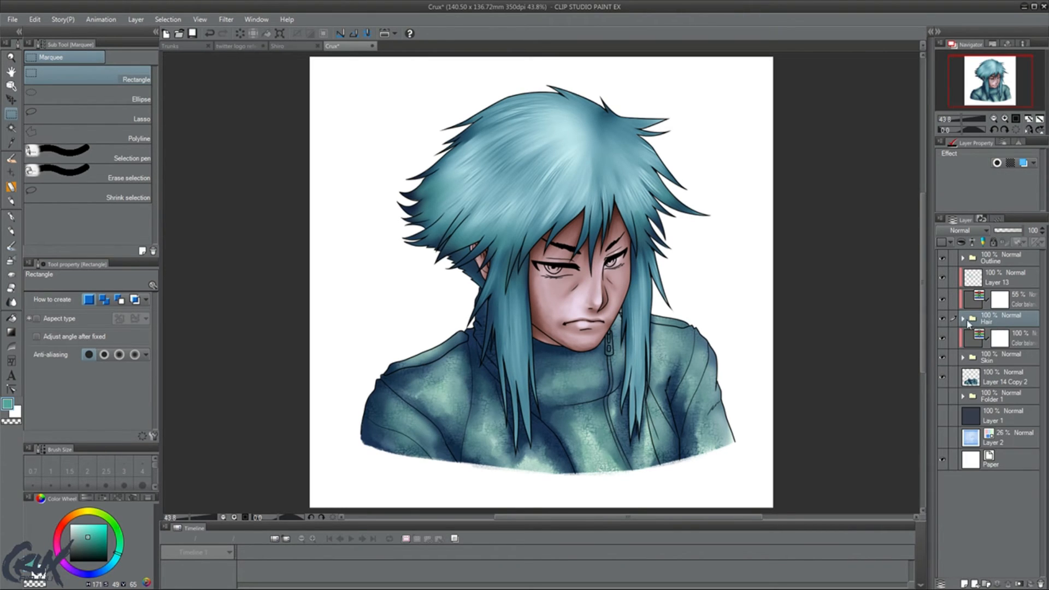
{"action": "left_click", "coordinate": [1008, 280]}
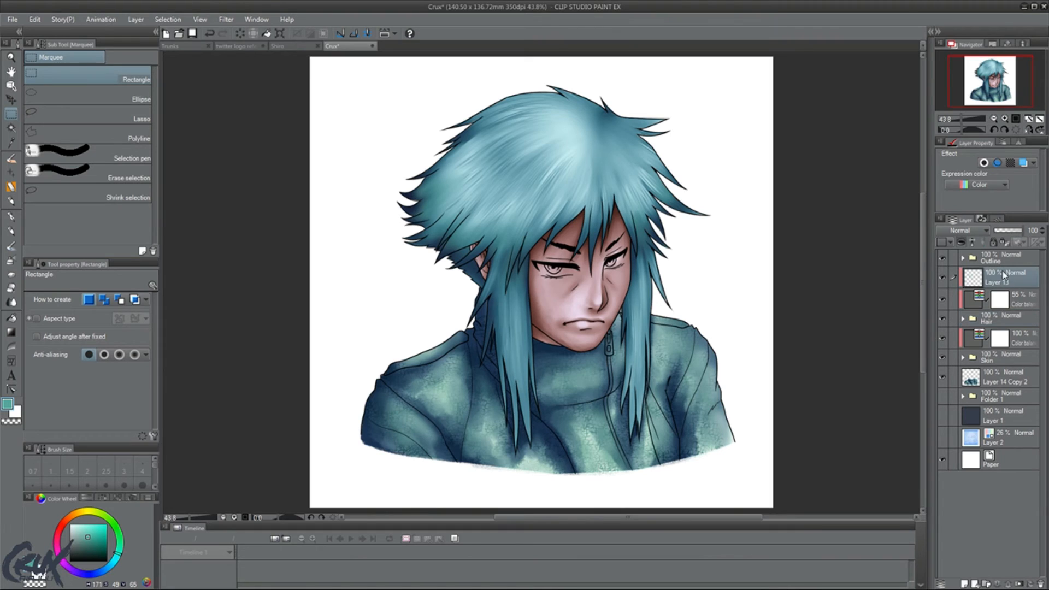
{"action": "left_click", "coordinate": [1006, 363]}
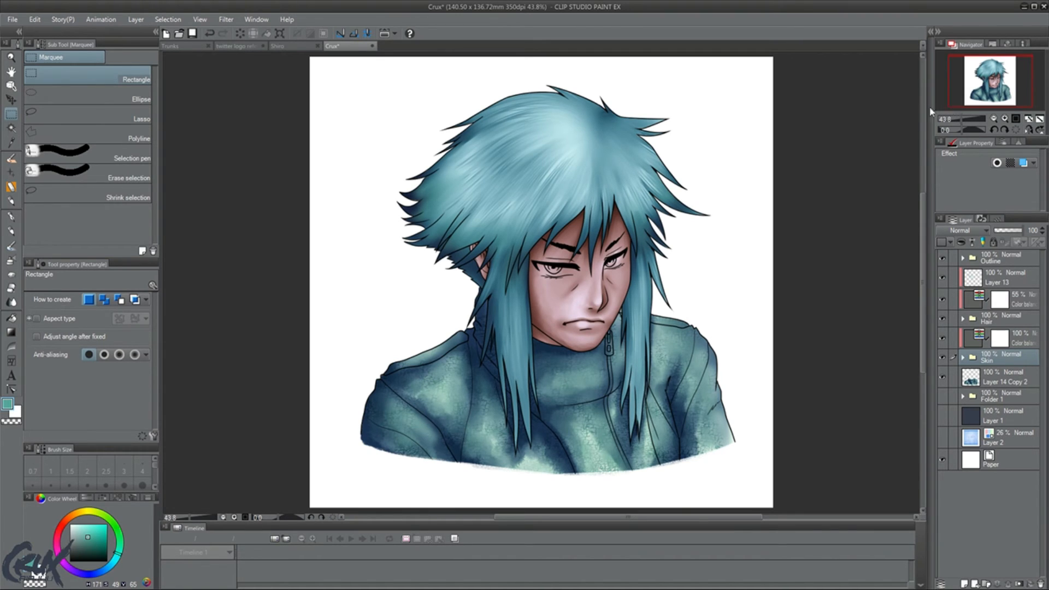
{"action": "left_click", "coordinate": [872, 124]}
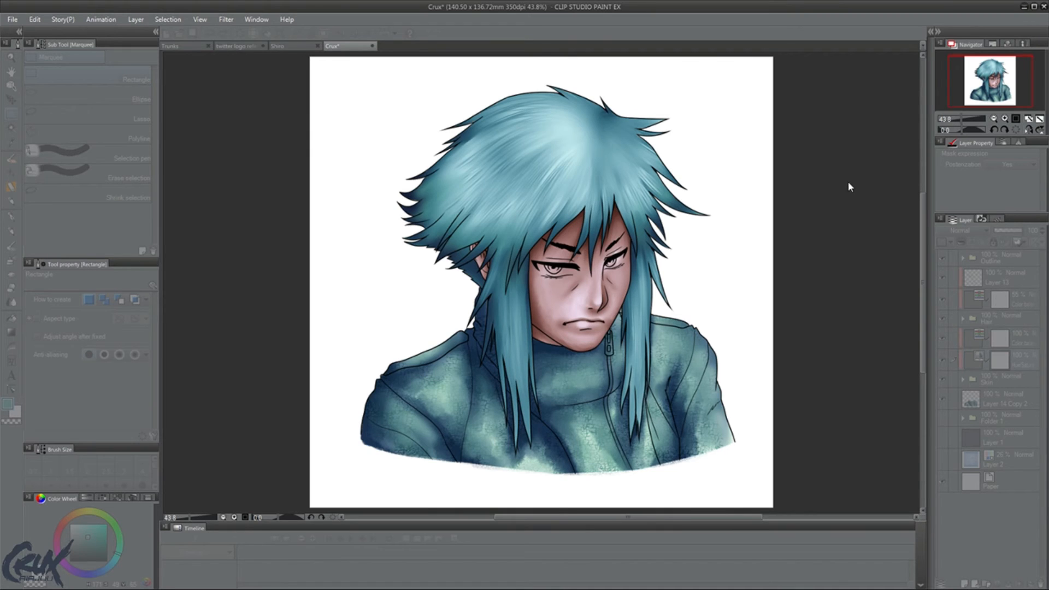
{"action": "left_click", "coordinate": [924, 184]}
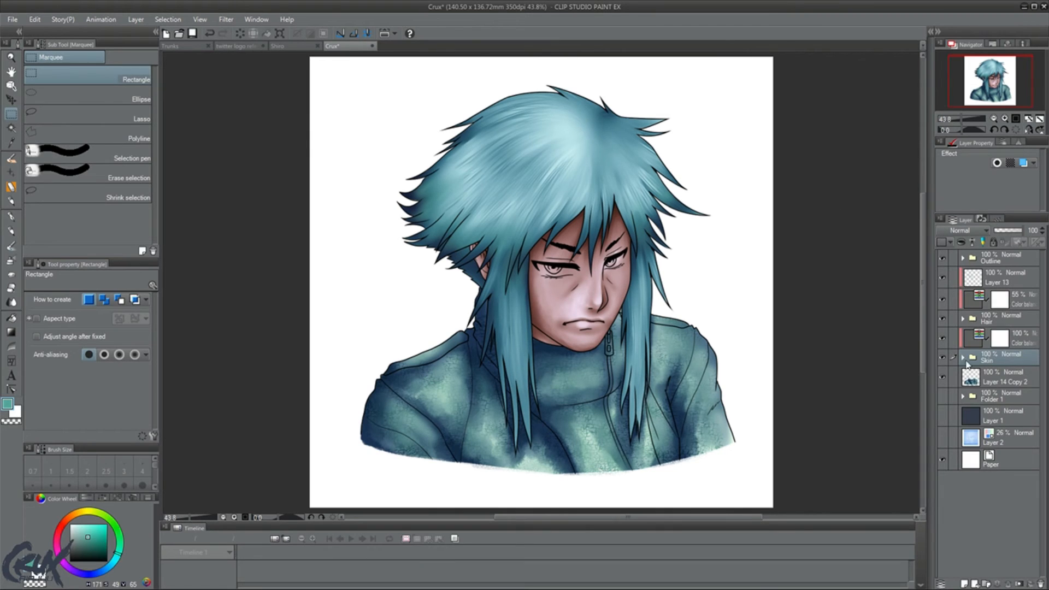
Add a Hue/Saturation correction layer above the skin's color balance layer and try different hue shifts.
{"action": "left_click", "coordinate": [1020, 344]}
{"action": "left_click", "coordinate": [1010, 361]}
{"action": "left_click", "coordinate": [1018, 344]}
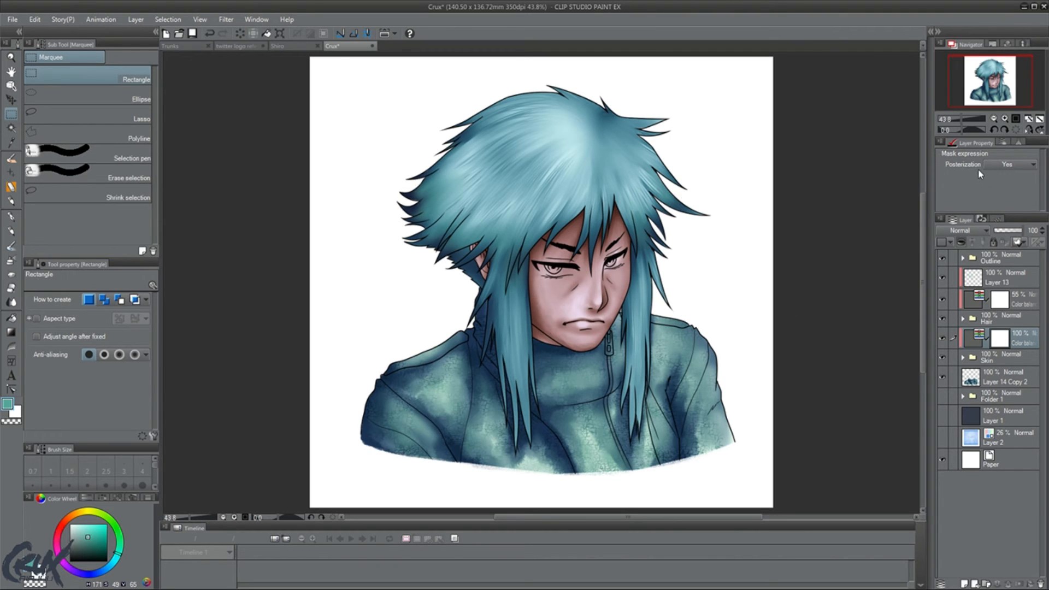
{"action": "left_click", "coordinate": [851, 91]}
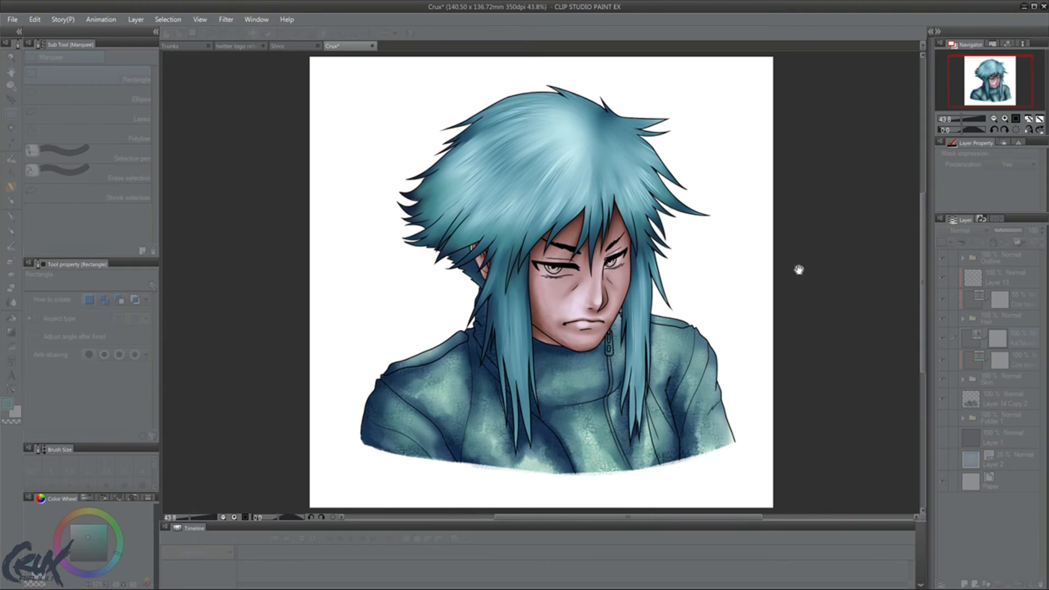
{"action": "left_click", "coordinate": [775, 174]}
{"action": "left_click", "coordinate": [811, 174]}
{"action": "left_click", "coordinate": [799, 178]}
{"action": "left_click", "coordinate": [777, 175]}
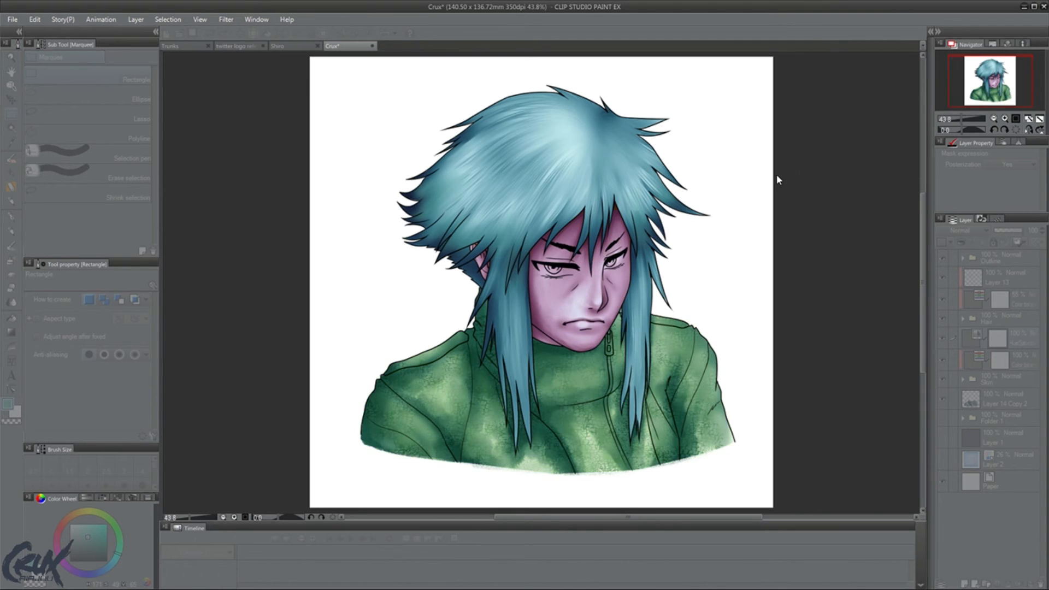
{"action": "mouse_move", "coordinate": [794, 175]}
{"action": "left_mouse_down"}
{"action": "mouse_move", "coordinate": [830, 176]}
{"action": "mouse_move", "coordinate": [805, 175]}
{"action": "left_mouse_up"}
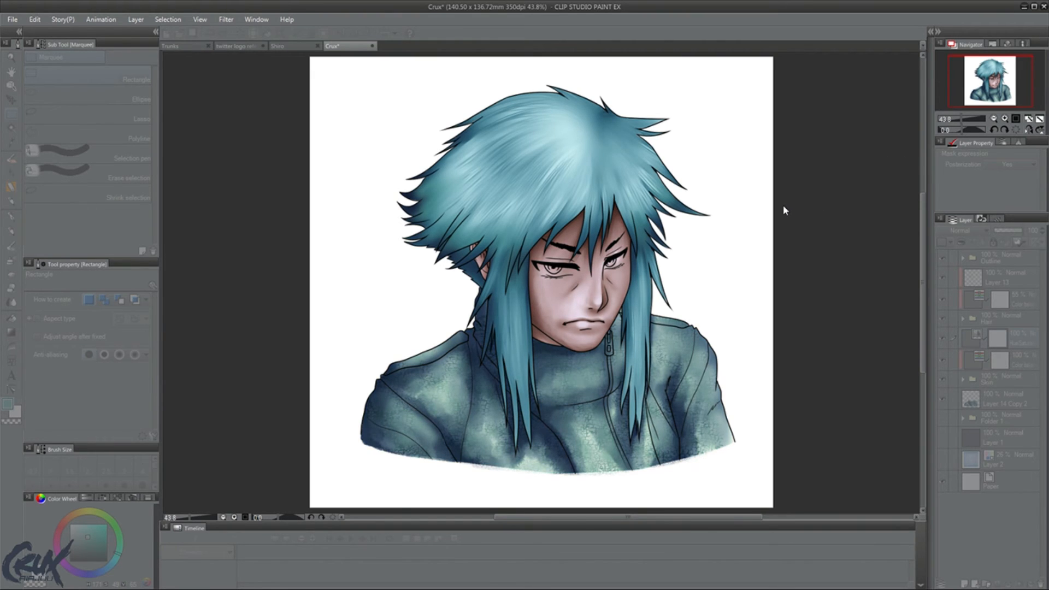
Raise the correction's saturation and luminosity, fine-tune its hue, and clip the Hue/Saturation layer to the Skin folder.
{"action": "left_click", "coordinate": [822, 204]}
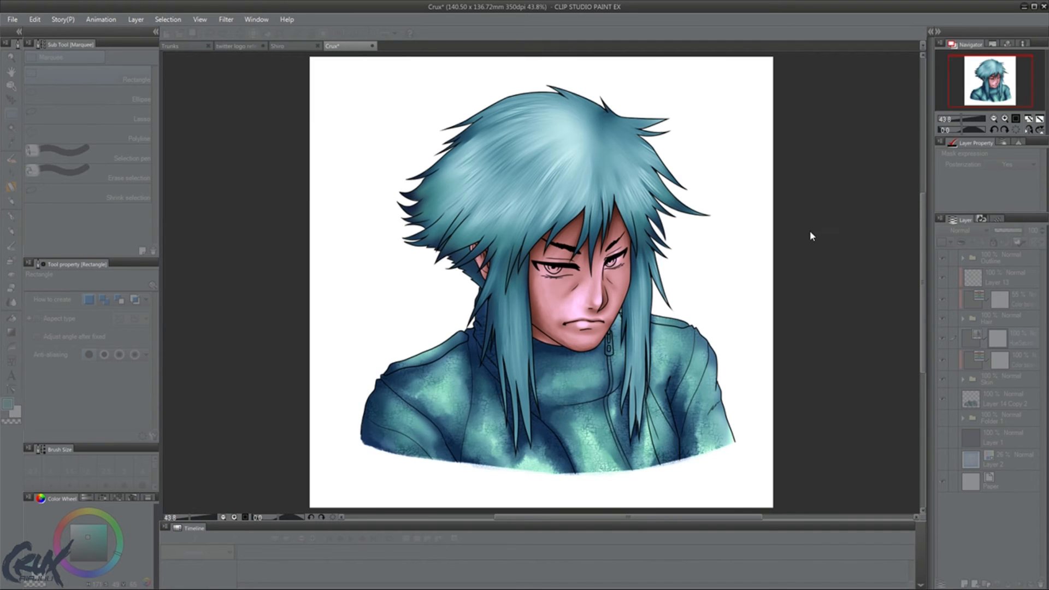
{"action": "left_click", "coordinate": [796, 235]}
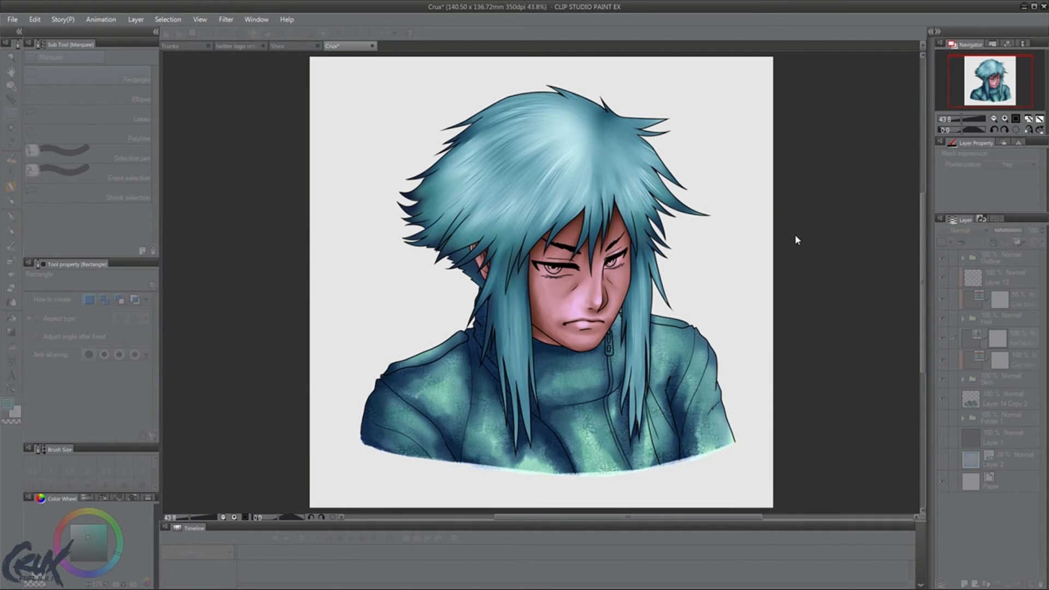
{"action": "left_click_drag", "start_coordinate": [796, 235], "coordinate": [841, 235]}
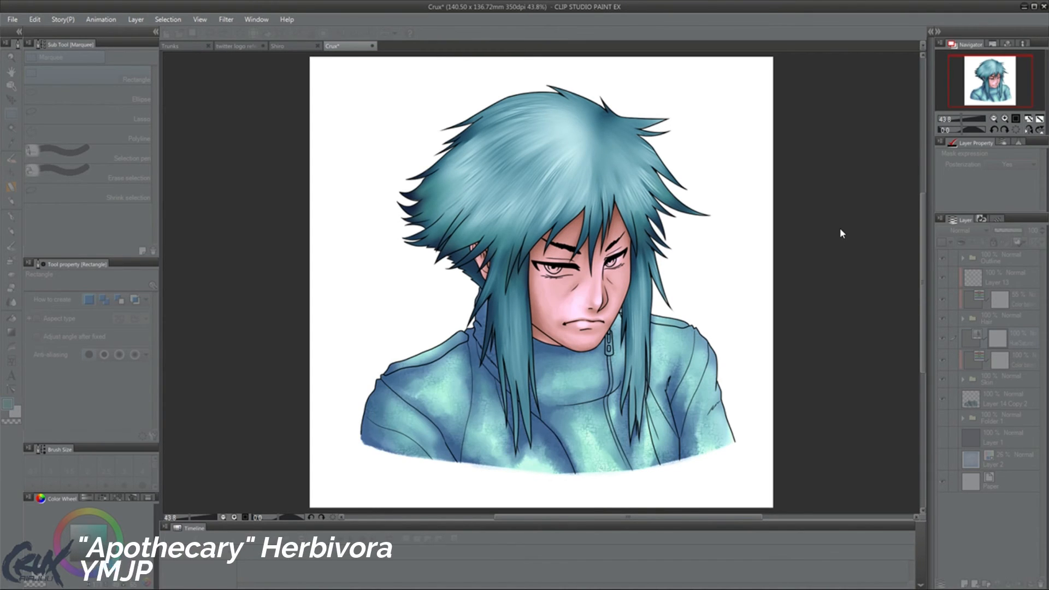
{"action": "left_click_drag", "start_coordinate": [799, 175], "coordinate": [807, 174]}
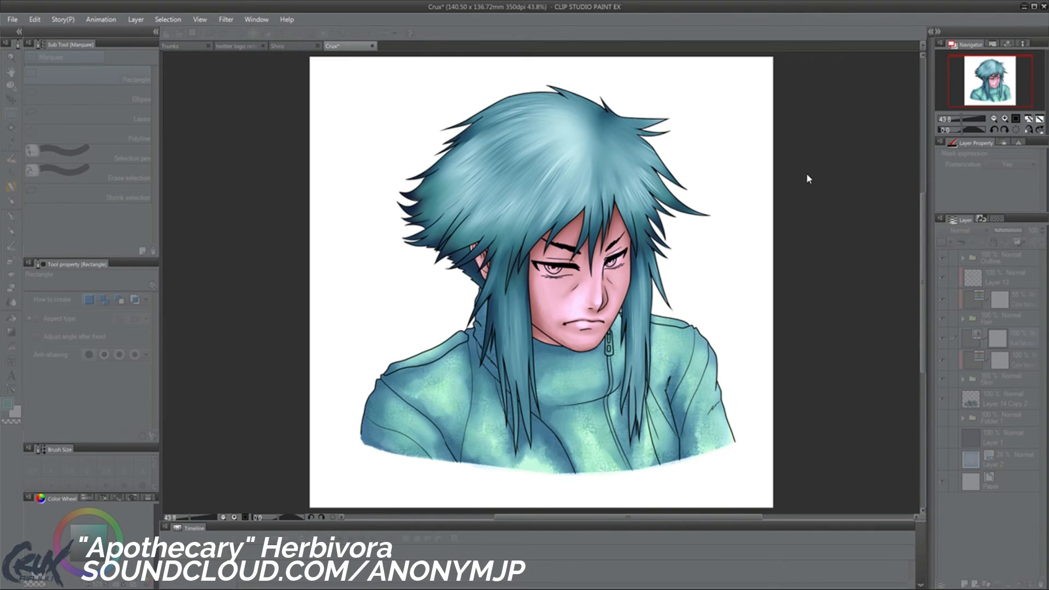
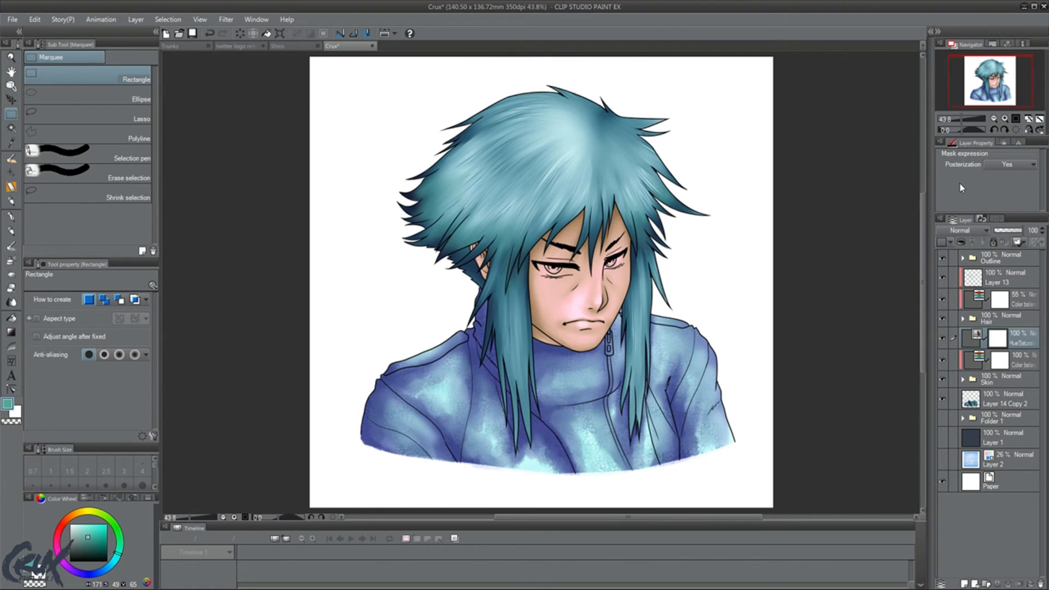
{"action": "key", "text": "ctrl+alt+g"}
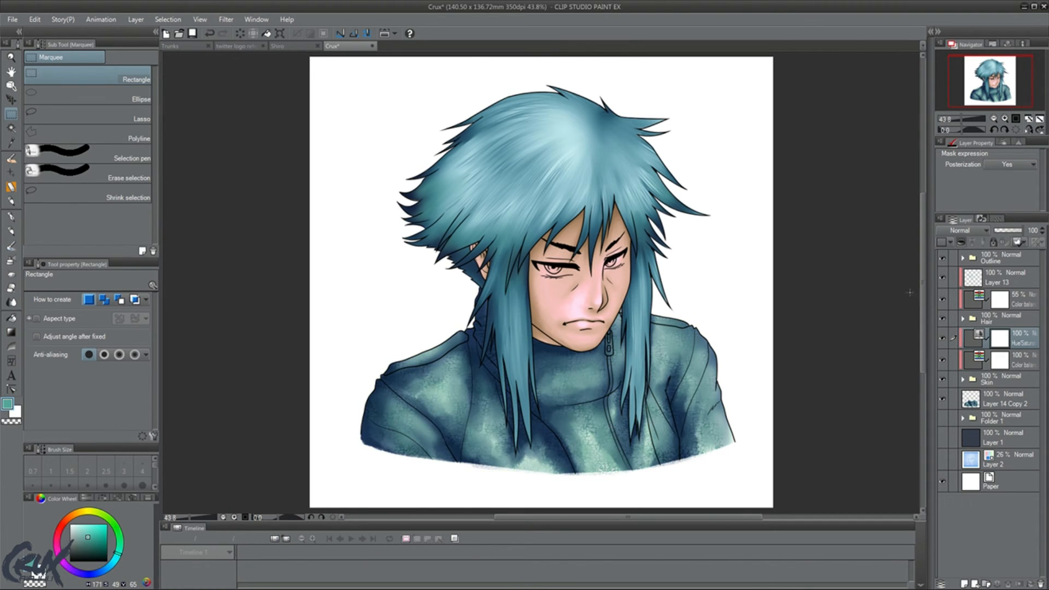
Lower the Hue/Saturation layer's opacity to 92% and add a clipped level correction layer at 38% opacity above it.
{"action": "mouse_move", "coordinate": [1020, 230]}
{"action": "left_mouse_down"}
{"action": "mouse_move", "coordinate": [992, 232]}
{"action": "mouse_move", "coordinate": [1022, 231]}
{"action": "left_mouse_up"}
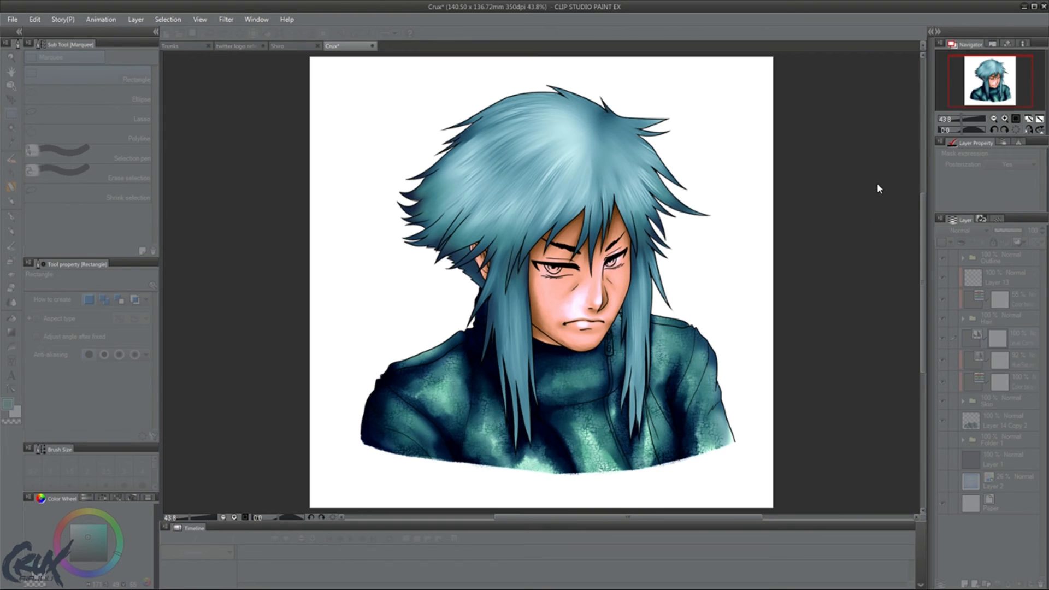
{"action": "left_click", "coordinate": [1009, 230]}
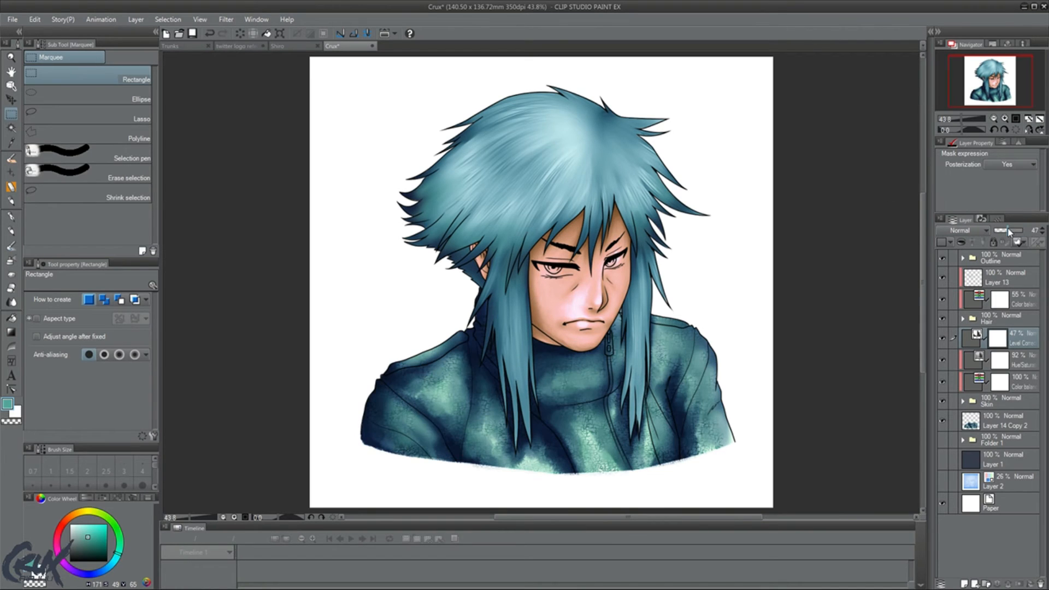
{"action": "left_click_drag", "start_coordinate": [1006, 229], "coordinate": [1006, 231]}
{"action": "left_click", "coordinate": [857, 208]}
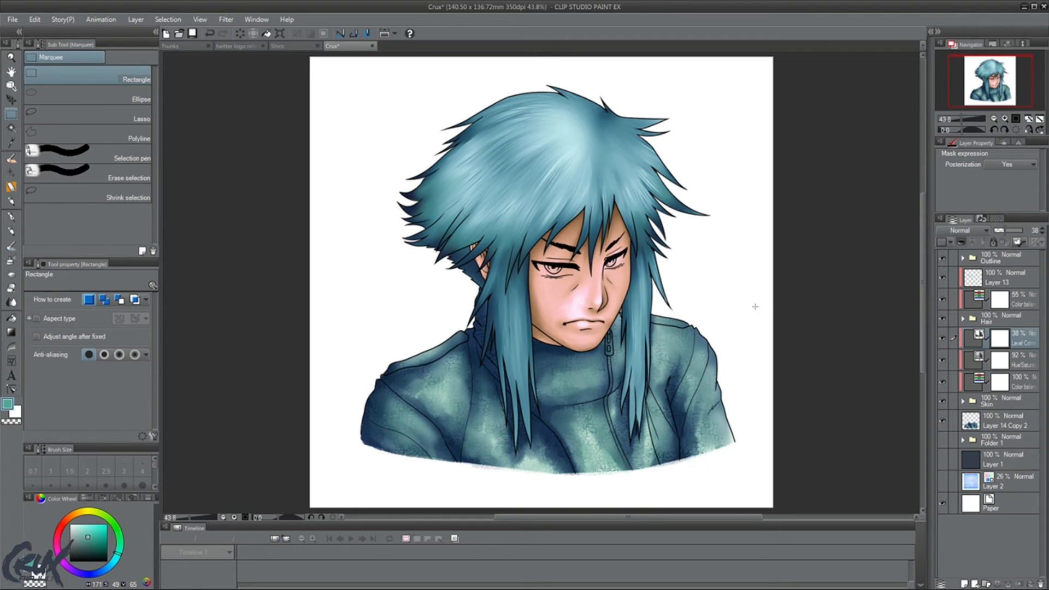
Toggle Layer 13 to compare, try Multiply, Linear burn and Add (Glow) blending on it, and return it to Normal.
{"action": "left_click", "coordinate": [1027, 303]}
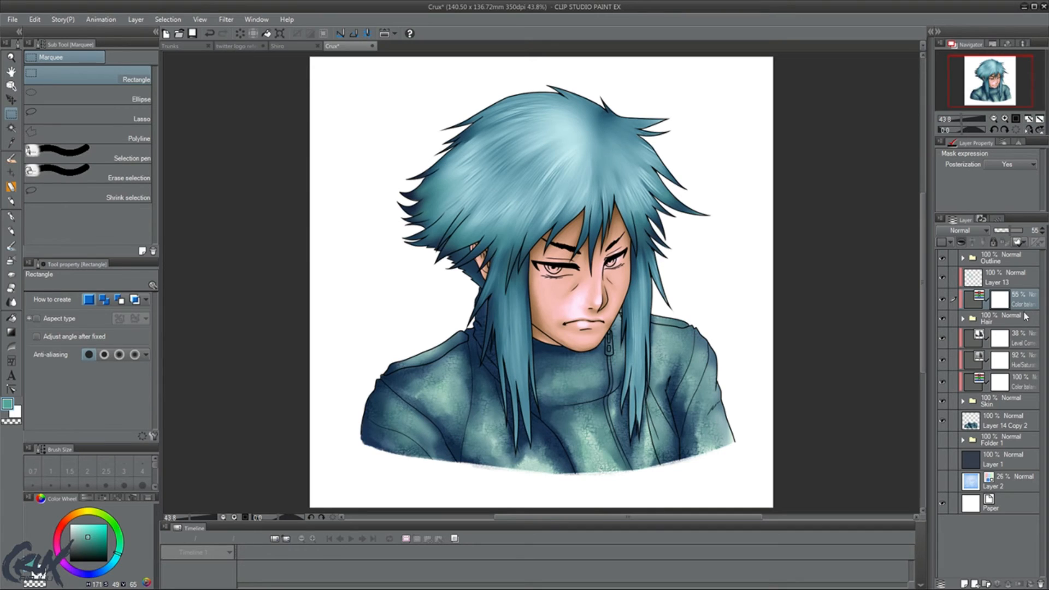
{"action": "left_click", "coordinate": [1017, 278]}
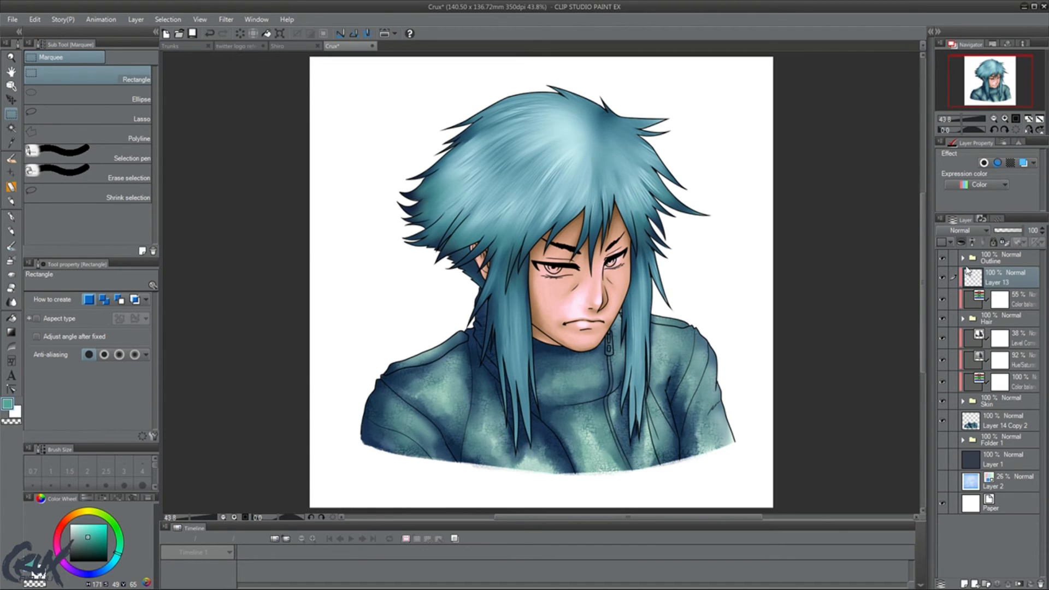
{"action": "left_click", "coordinate": [941, 278]}
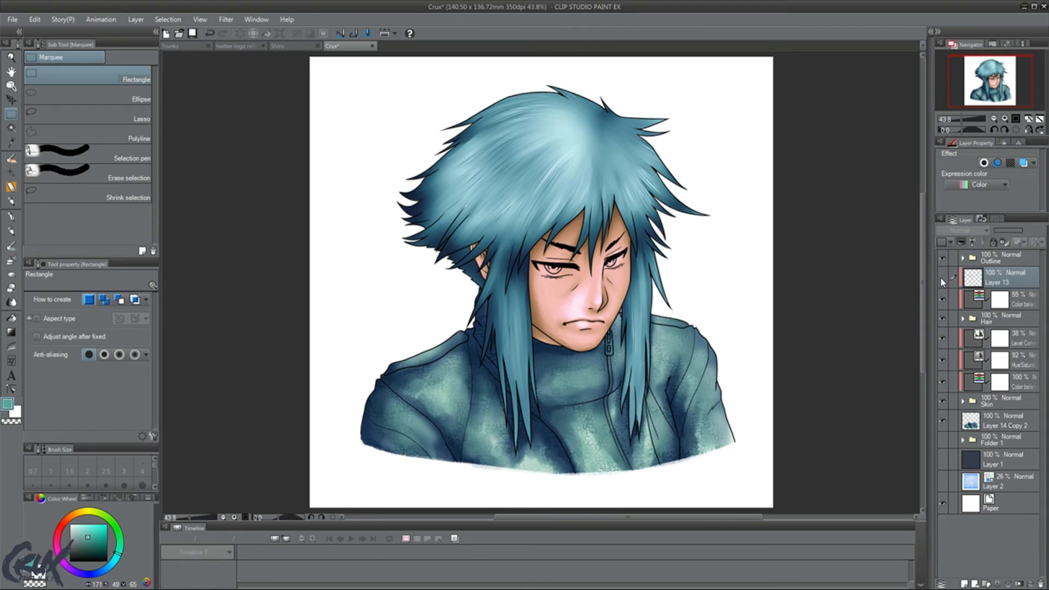
{"action": "left_click", "coordinate": [941, 278]}
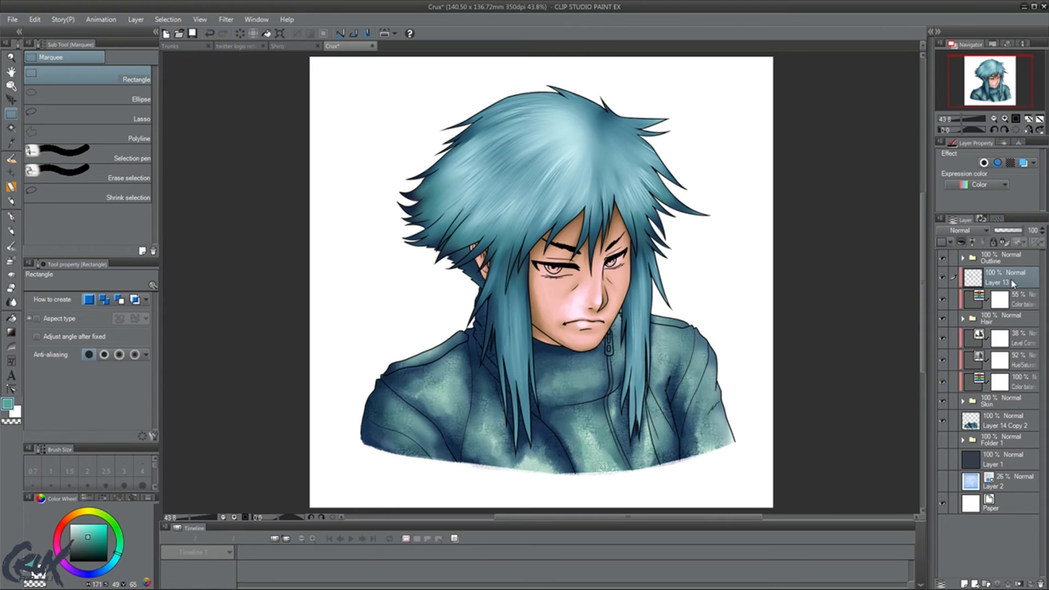
{"action": "left_click", "coordinate": [955, 264]}
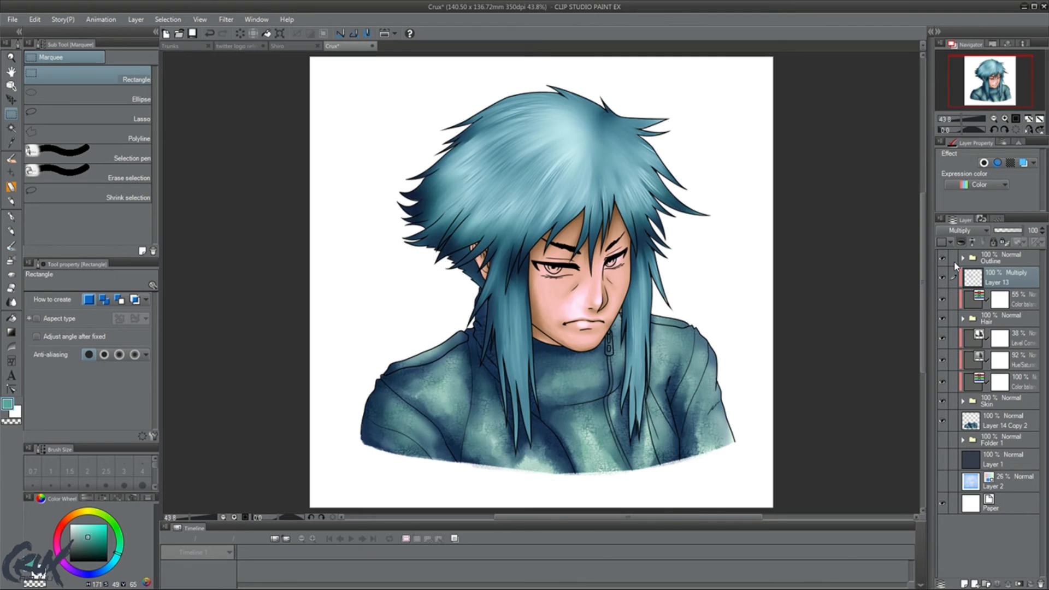
{"action": "scroll", "coordinate": [966, 231], "scroll_direction": "down", "scroll_amount": 3}
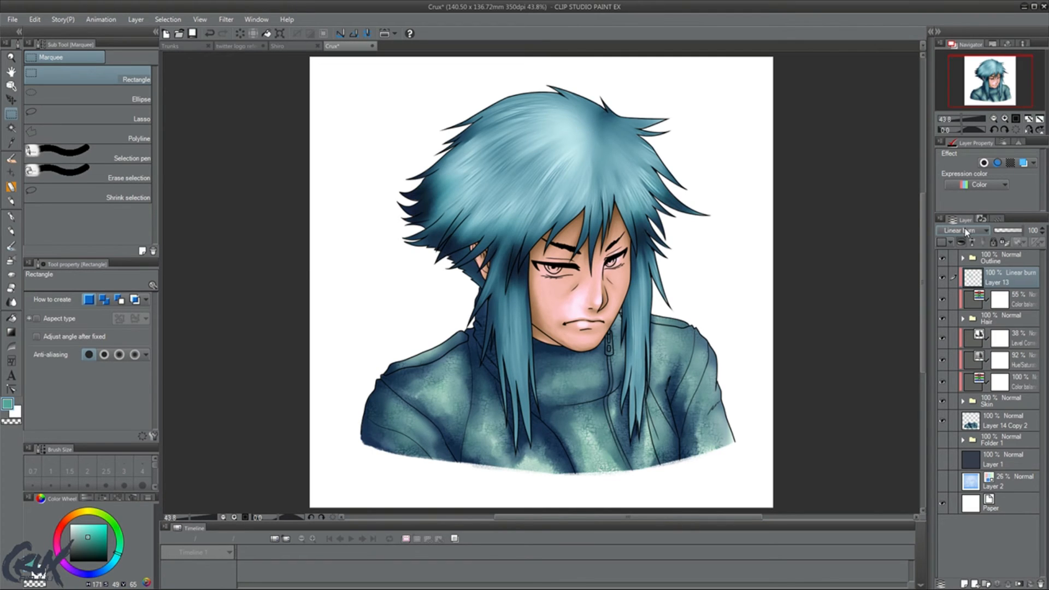
{"action": "scroll", "coordinate": [967, 232], "scroll_direction": "down", "scroll_amount": 7}
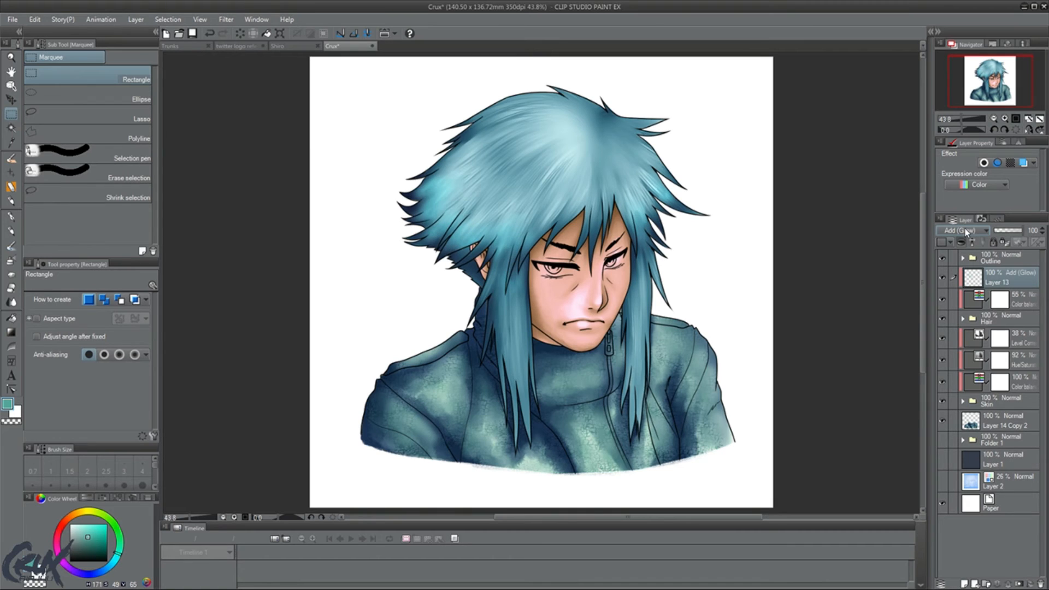
{"action": "scroll", "coordinate": [967, 231], "scroll_direction": "up", "scroll_amount": 12}
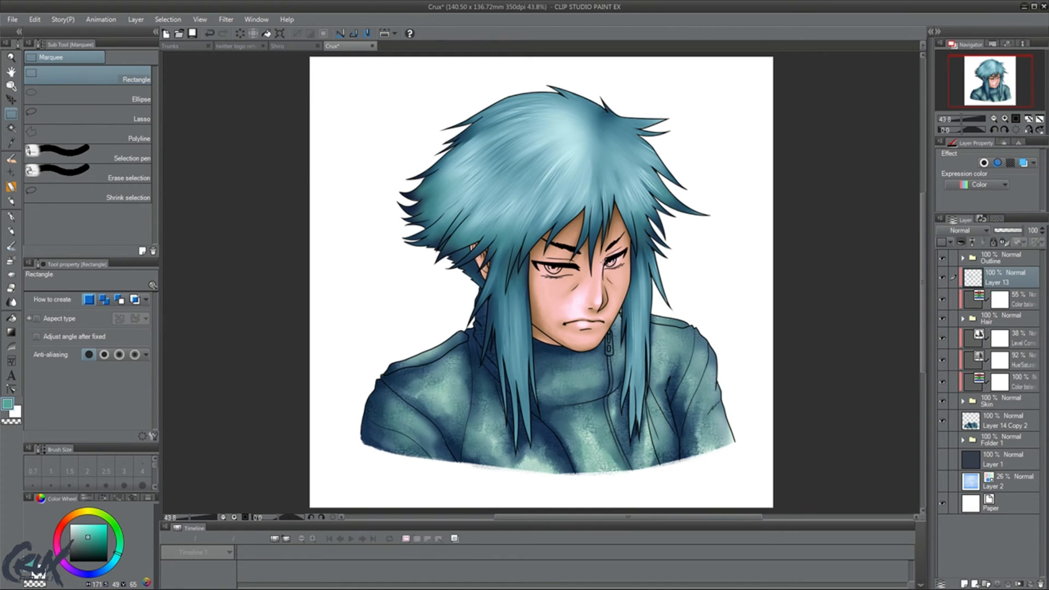
Create a folder named EYES above Layer 13 and add a layer named WOE with another new layer above it.
{"action": "scroll", "coordinate": [603, 262], "scroll_direction": "up", "scroll_amount": 5}
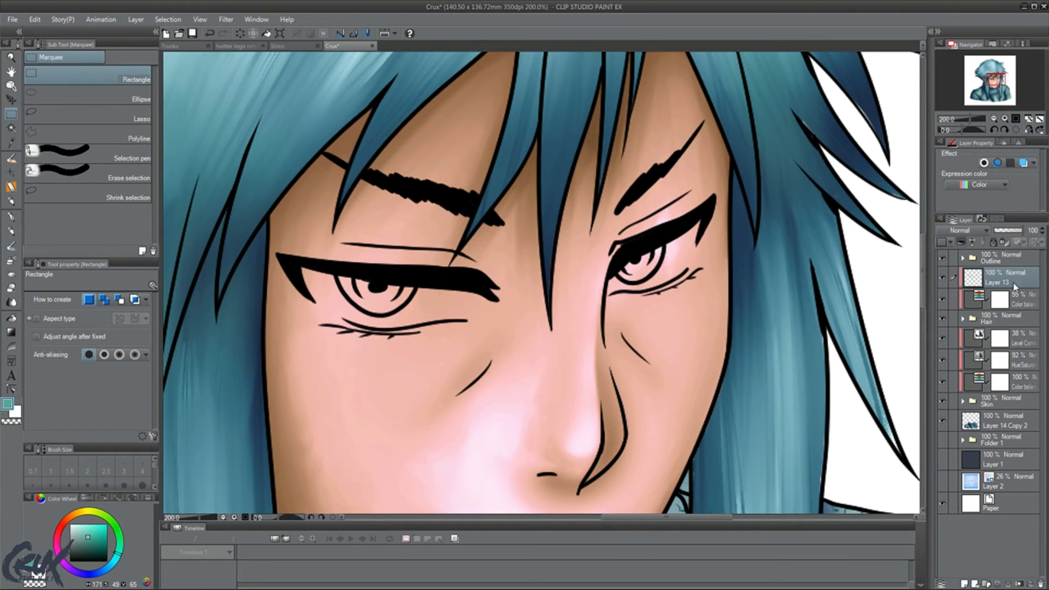
{"action": "left_click", "coordinate": [944, 279]}
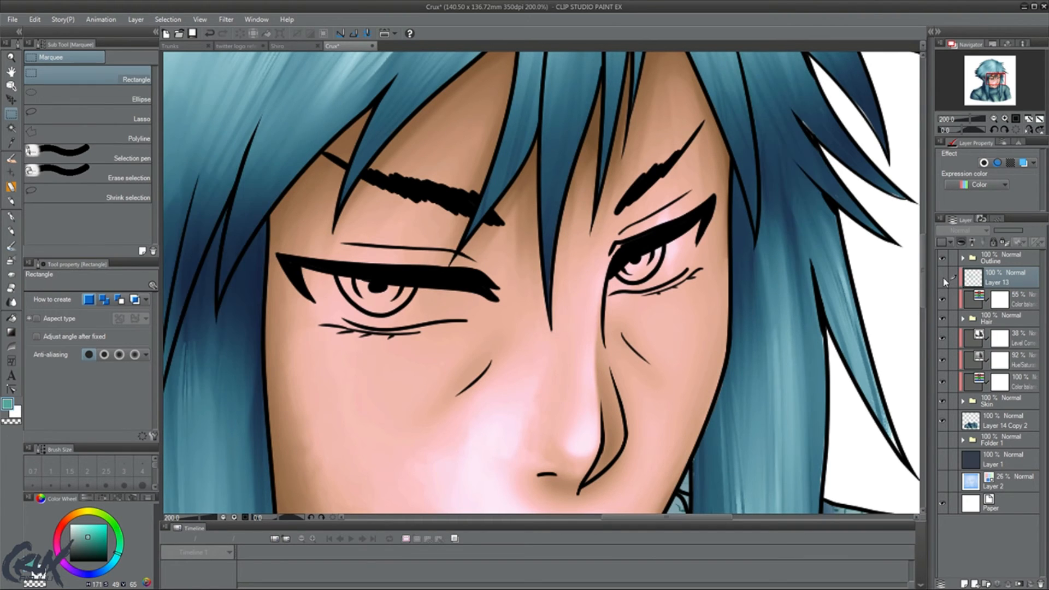
{"action": "left_click", "coordinate": [945, 281]}
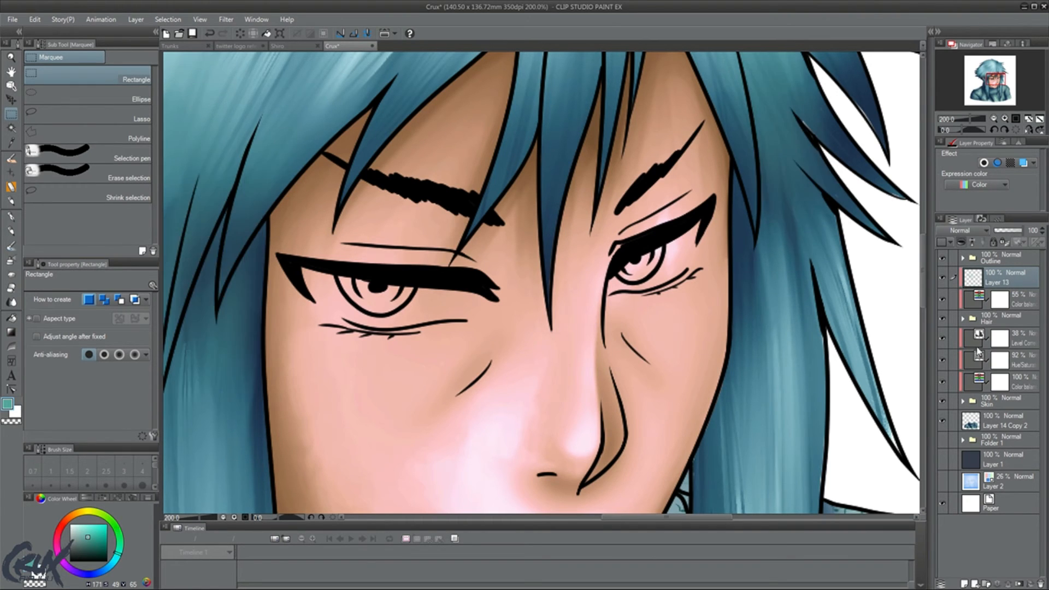
{"action": "left_click", "coordinate": [987, 583]}
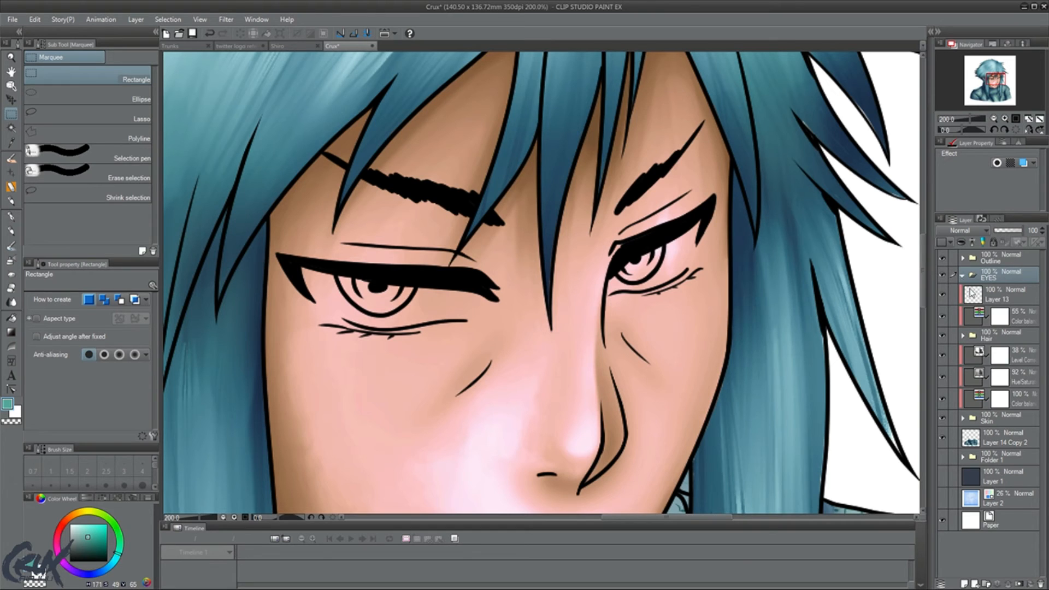
{"action": "left_click", "coordinate": [966, 584]}
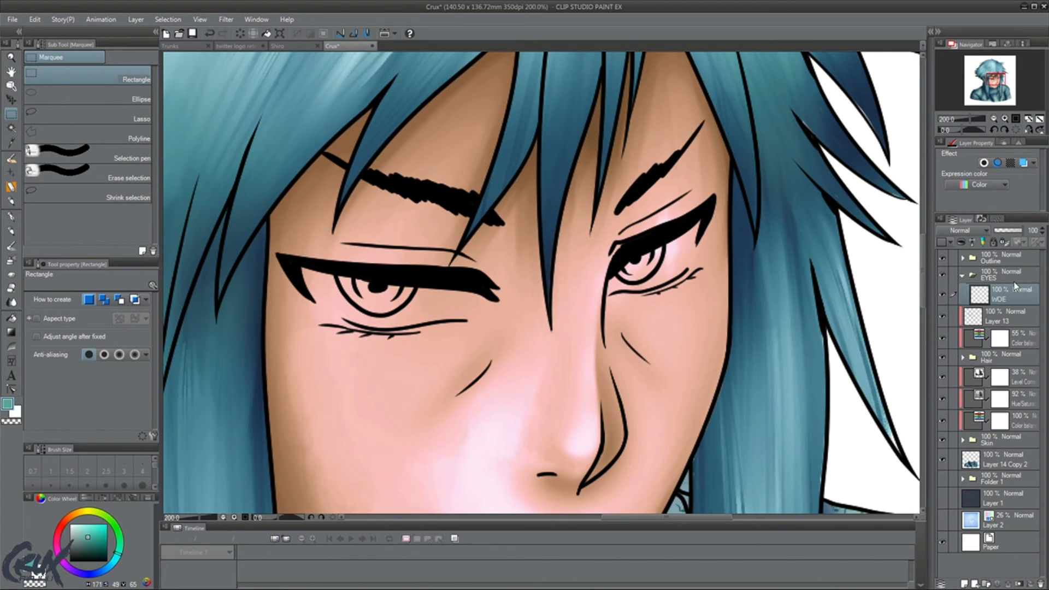
{"action": "left_click", "coordinate": [966, 583]}
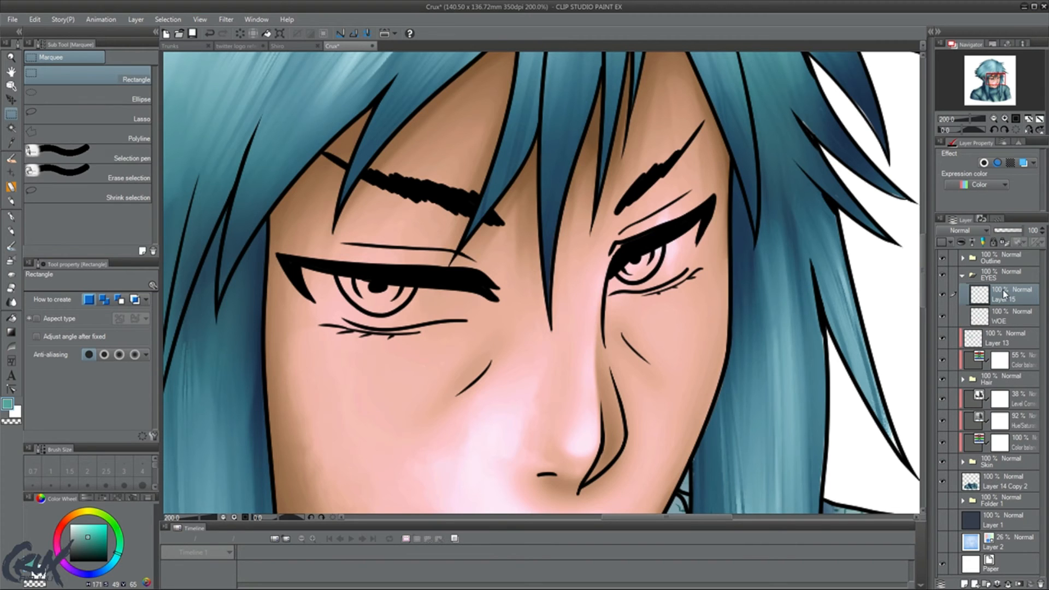
Name the upper new eye layer P, make WOE the active layer, and choose a dark grey drawing color.
{"action": "left_click", "coordinate": [1005, 314]}
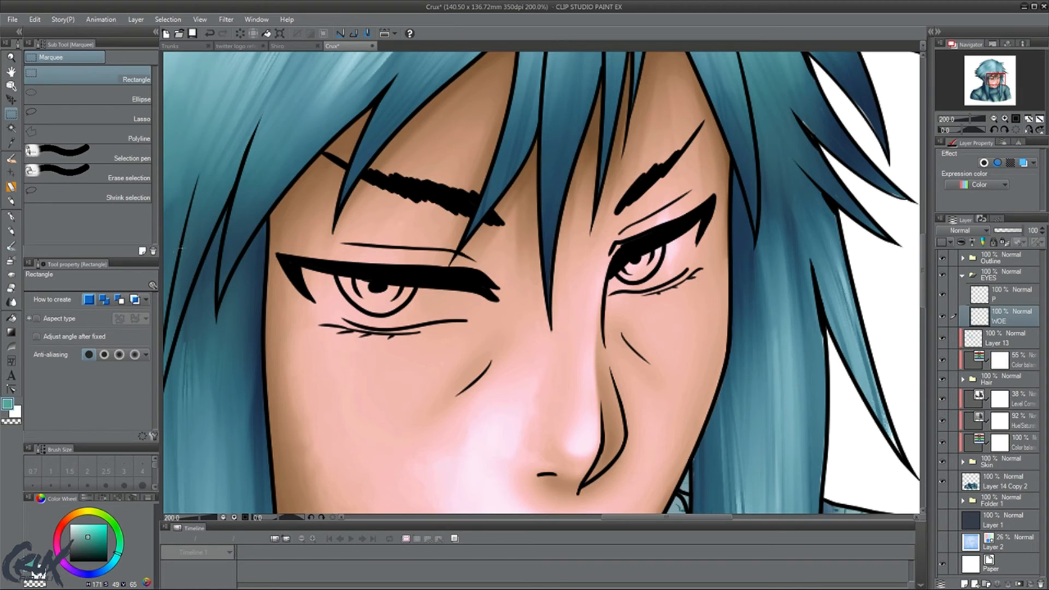
{"action": "key", "text": "x"}
{"action": "left_click_drag", "start_coordinate": [83, 538], "coordinate": [68, 555]}
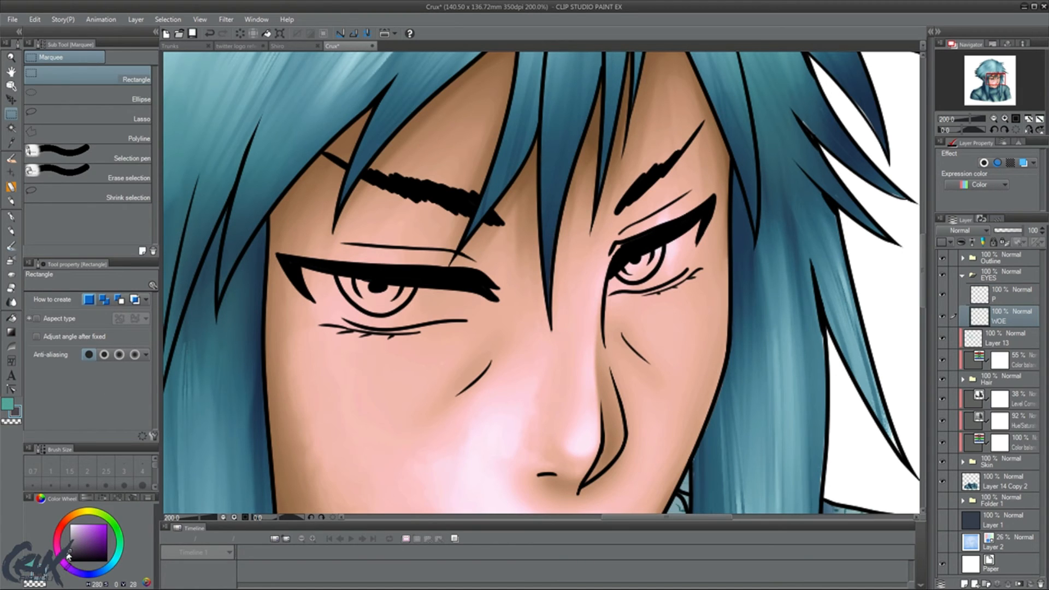
Paint dark grey strokes across both open lower corners of the left-hand eye with The Commissioner brush at size 5.
{"action": "left_click", "coordinate": [10, 158]}
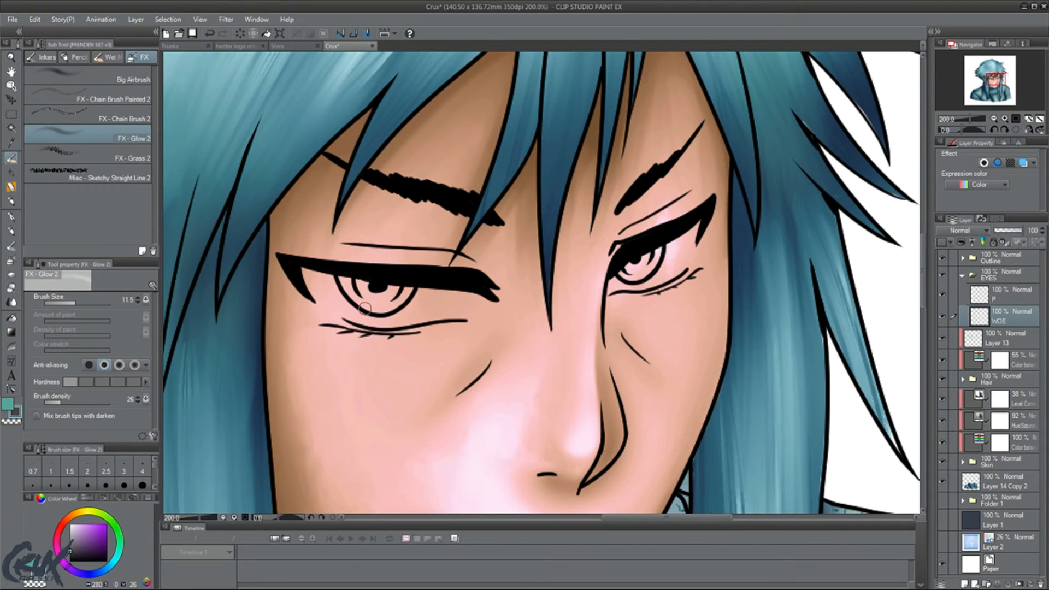
{"action": "scroll", "coordinate": [365, 309], "scroll_direction": "up", "scroll_amount": 2}
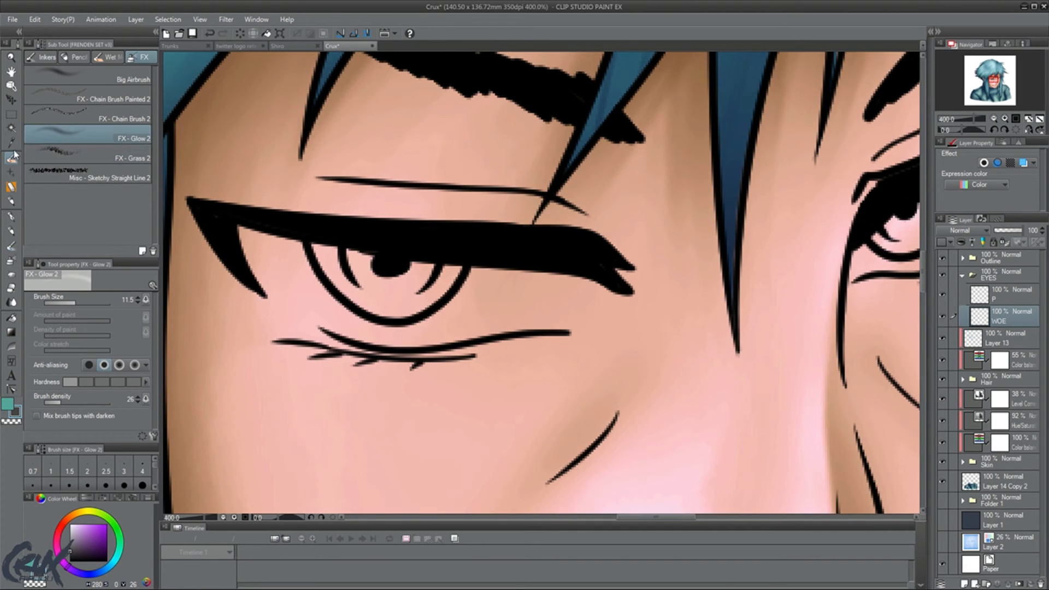
{"action": "key", "text": "ctrl+z"}
{"action": "left_click", "coordinate": [44, 57]}
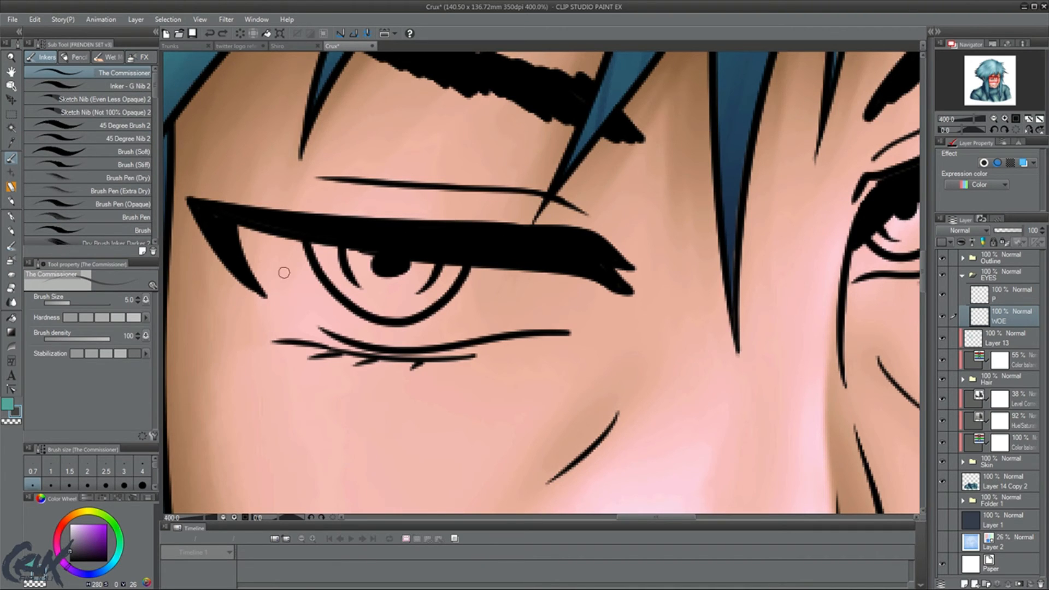
{"action": "left_click_drag", "start_coordinate": [255, 270], "coordinate": [347, 330]}
{"action": "left_click_drag", "start_coordinate": [278, 296], "coordinate": [348, 332]}
{"action": "left_click_drag", "start_coordinate": [257, 281], "coordinate": [347, 334]}
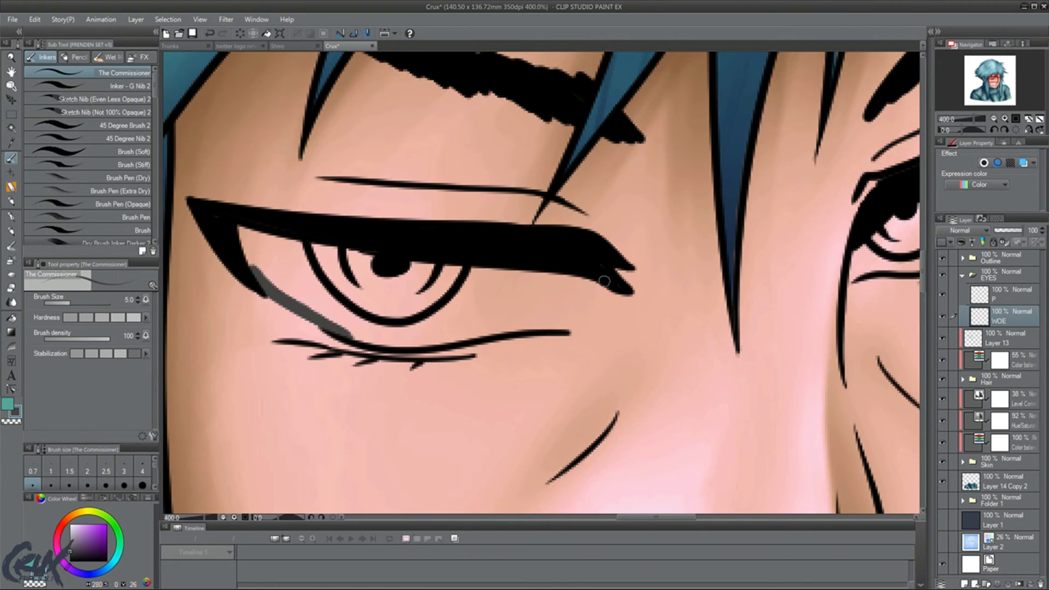
{"action": "mouse_move", "coordinate": [564, 329]}
{"action": "left_mouse_down"}
{"action": "mouse_move", "coordinate": [612, 295]}
{"action": "mouse_move", "coordinate": [597, 290]}
{"action": "mouse_move", "coordinate": [569, 320]}
{"action": "mouse_move", "coordinate": [579, 311]}
{"action": "left_mouse_up"}
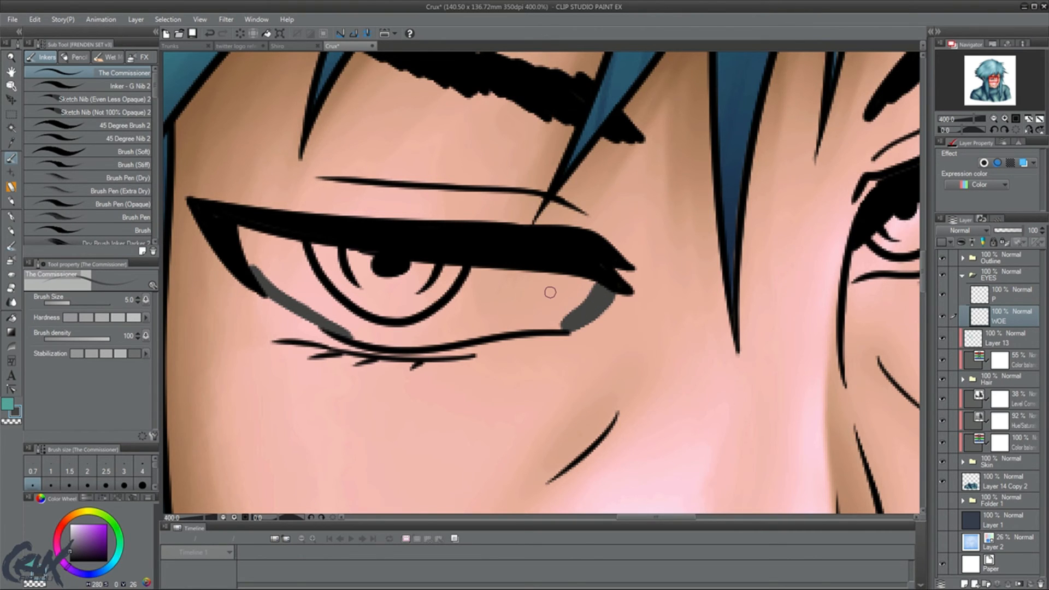
Trace the inside of the left-hand eye in dark grey along the lower lid and upper lash line, with the canvas rotated to -90 degrees.
{"action": "key", "text": "minus"}
{"action": "key", "text": "minus"}
{"action": "key", "text": "minus"}
{"action": "key", "text": "minus"}
{"action": "key", "text": "minus"}
{"action": "key", "text": "minus"}
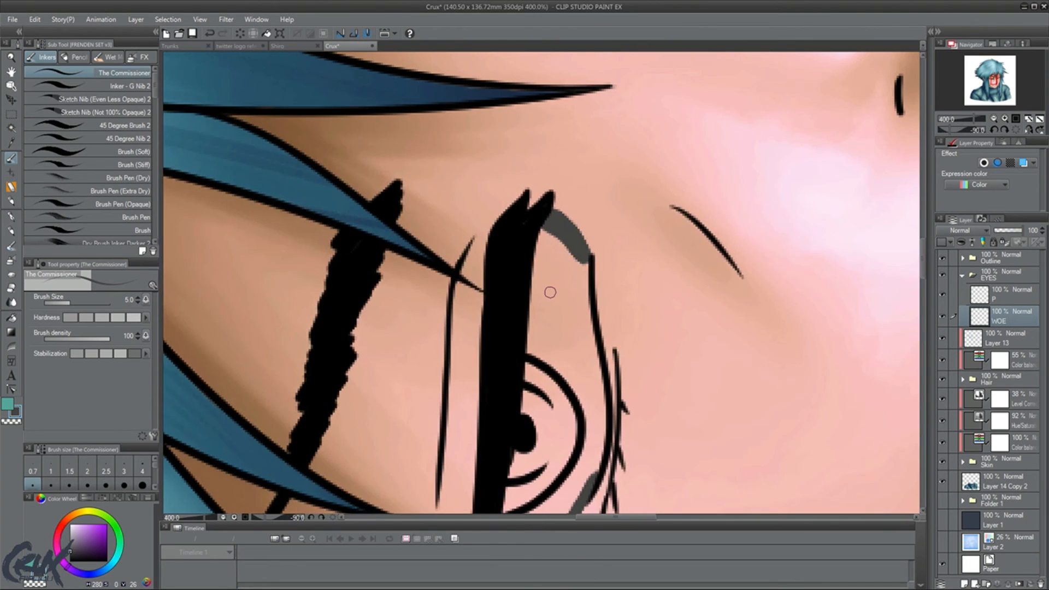
{"action": "mouse_move", "coordinate": [582, 261]}
{"action": "left_mouse_down"}
{"action": "mouse_move", "coordinate": [601, 408]}
{"action": "mouse_move", "coordinate": [599, 384]}
{"action": "mouse_move", "coordinate": [594, 452]}
{"action": "mouse_move", "coordinate": [602, 421]}
{"action": "left_mouse_up"}
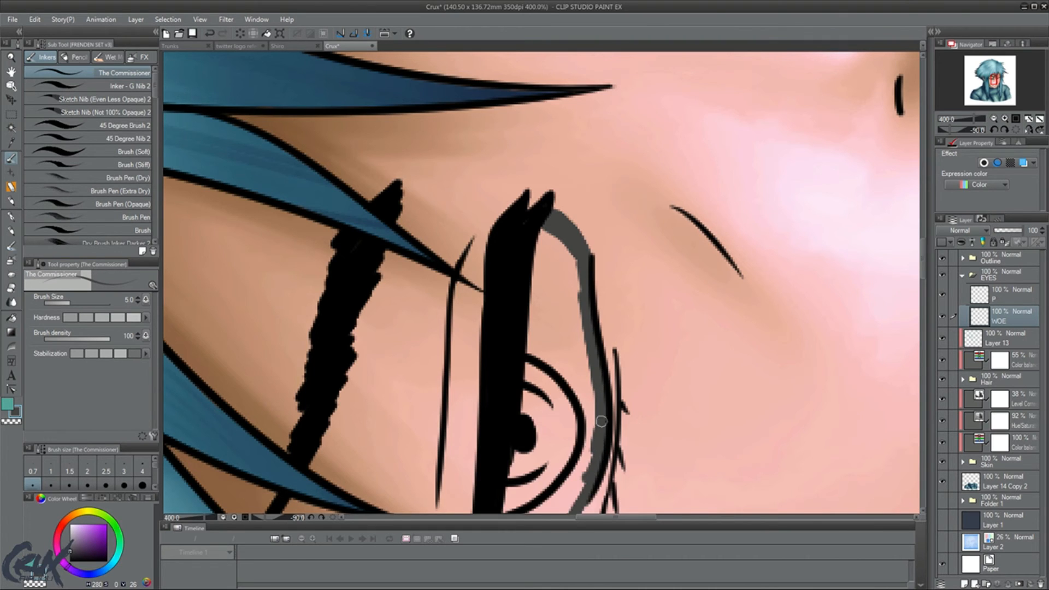
{"action": "left_click_drag", "start_coordinate": [923, 262], "coordinate": [924, 272]}
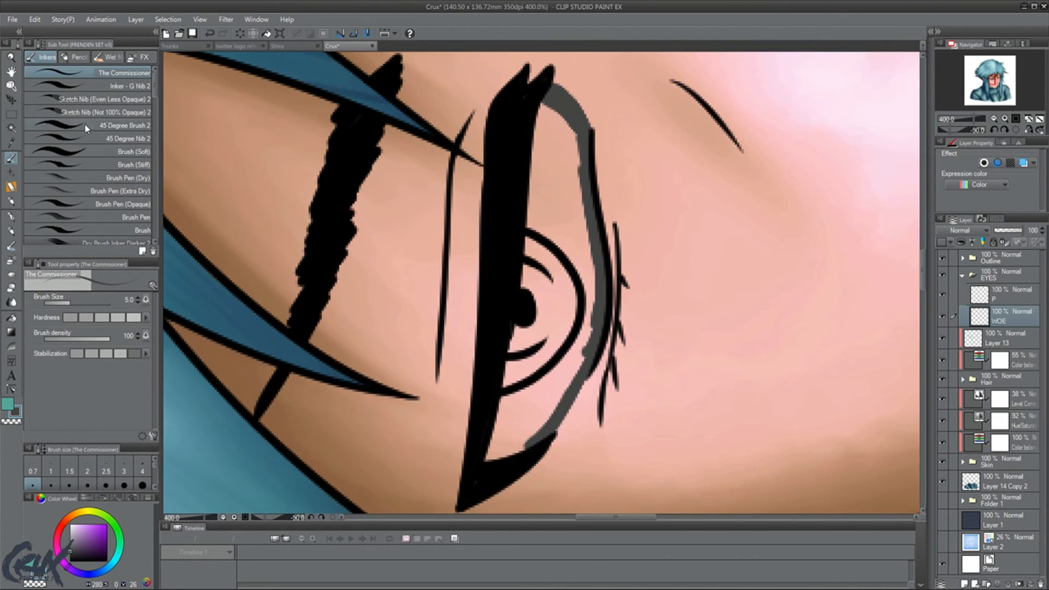
{"action": "left_click_drag", "start_coordinate": [548, 106], "coordinate": [509, 378]}
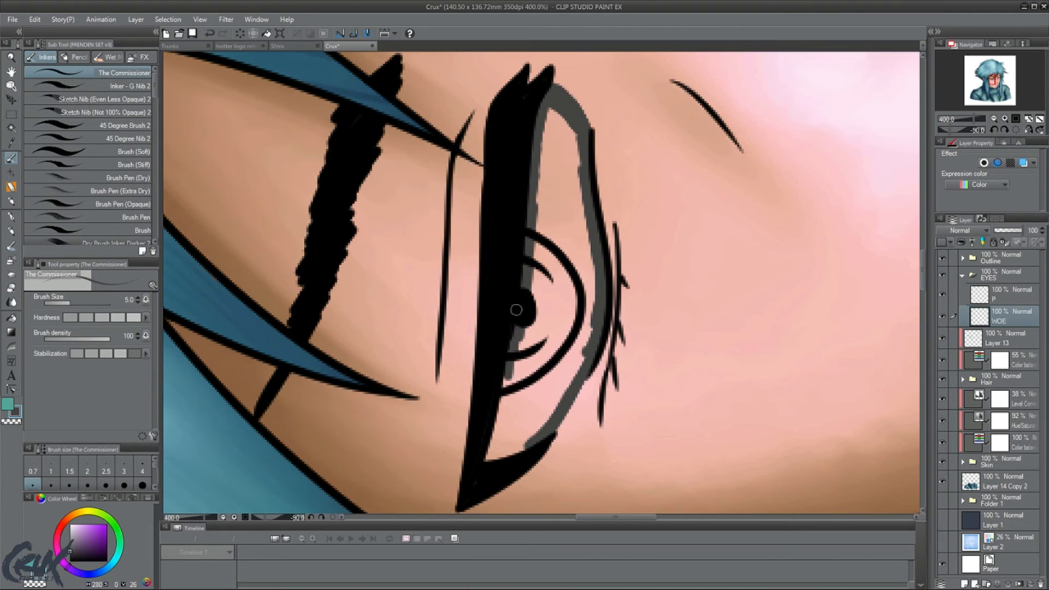
{"action": "mouse_move", "coordinate": [516, 310]}
{"action": "left_mouse_down"}
{"action": "mouse_move", "coordinate": [487, 461]}
{"action": "mouse_move", "coordinate": [504, 459]}
{"action": "mouse_move", "coordinate": [527, 419]}
{"action": "mouse_move", "coordinate": [532, 439]}
{"action": "mouse_move", "coordinate": [556, 393]}
{"action": "left_mouse_up"}
{"action": "mouse_move", "coordinate": [511, 459]}
{"action": "left_mouse_down"}
{"action": "mouse_move", "coordinate": [576, 370]}
{"action": "mouse_move", "coordinate": [591, 300]}
{"action": "mouse_move", "coordinate": [574, 123]}
{"action": "mouse_move", "coordinate": [576, 137]}
{"action": "mouse_move", "coordinate": [549, 123]}
{"action": "mouse_move", "coordinate": [538, 186]}
{"action": "left_mouse_up"}
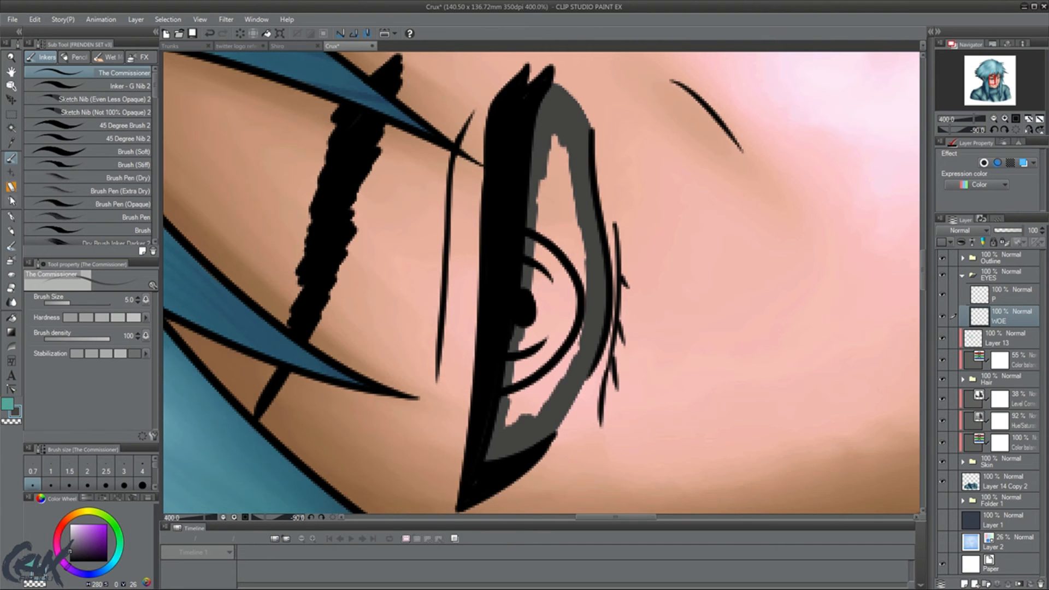
Fill the remaining interior of the left-hand eye with dark grey using the pen.
{"action": "left_click", "coordinate": [11, 173]}
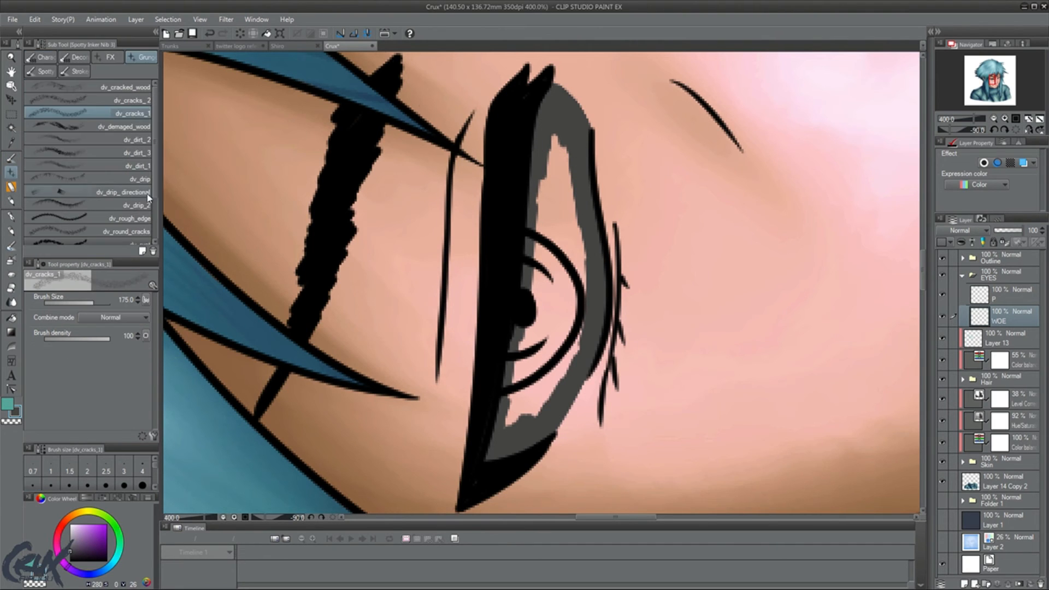
{"action": "left_click", "coordinate": [11, 216]}
{"action": "mouse_move", "coordinate": [556, 117]}
{"action": "left_mouse_down"}
{"action": "mouse_move", "coordinate": [564, 143]}
{"action": "mouse_move", "coordinate": [554, 129]}
{"action": "mouse_move", "coordinate": [569, 305]}
{"action": "mouse_move", "coordinate": [559, 354]}
{"action": "mouse_move", "coordinate": [516, 424]}
{"action": "mouse_move", "coordinate": [545, 185]}
{"action": "mouse_move", "coordinate": [586, 176]}
{"action": "left_mouse_up"}
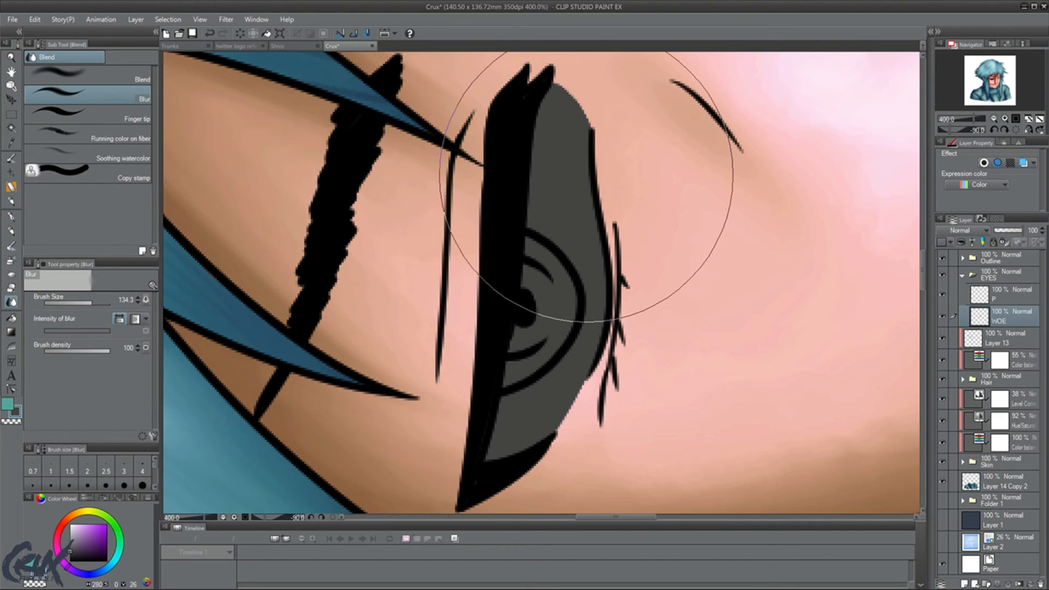
Soften the grey fill's exposed edges at both corners of the left-hand eye with the Blur brush at size 11.5.
{"action": "left_click_drag", "start_coordinate": [93, 304], "coordinate": [75, 305]}
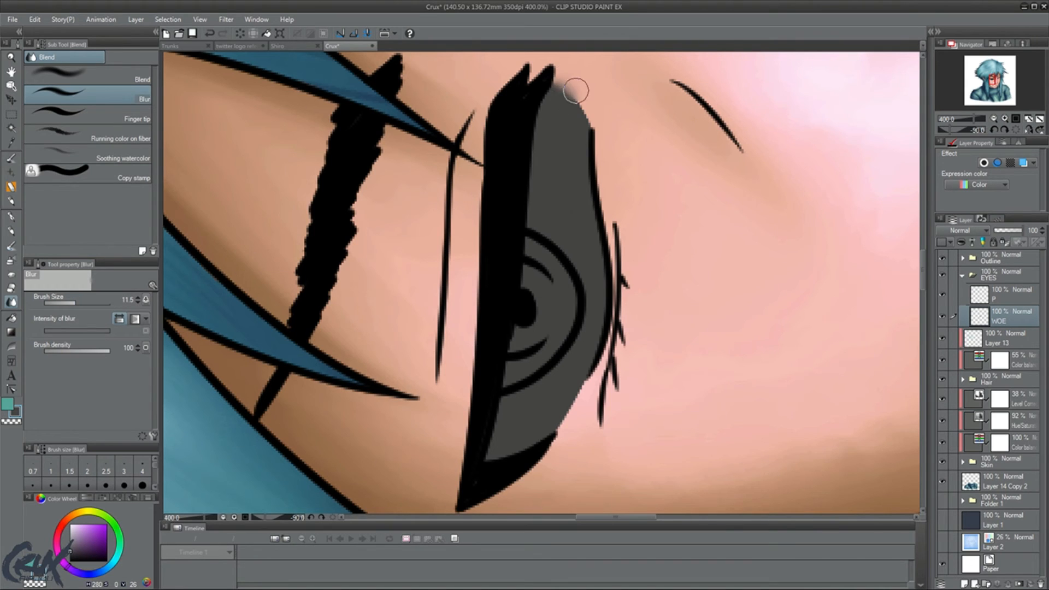
{"action": "mouse_move", "coordinate": [576, 90]}
{"action": "left_mouse_down"}
{"action": "mouse_move", "coordinate": [599, 121]}
{"action": "mouse_move", "coordinate": [558, 71]}
{"action": "mouse_move", "coordinate": [535, 128]}
{"action": "mouse_move", "coordinate": [568, 116]}
{"action": "mouse_move", "coordinate": [561, 100]}
{"action": "mouse_move", "coordinate": [580, 131]}
{"action": "mouse_move", "coordinate": [561, 106]}
{"action": "left_mouse_up"}
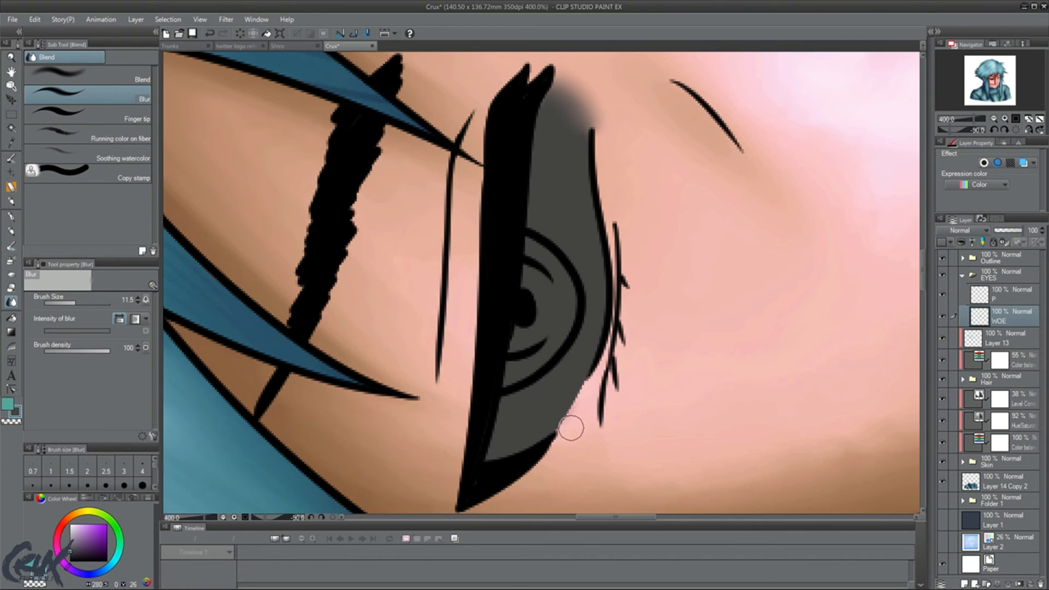
{"action": "mouse_move", "coordinate": [570, 428]}
{"action": "left_mouse_down"}
{"action": "mouse_move", "coordinate": [589, 396]}
{"action": "mouse_move", "coordinate": [572, 431]}
{"action": "mouse_move", "coordinate": [570, 409]}
{"action": "mouse_move", "coordinate": [554, 416]}
{"action": "mouse_move", "coordinate": [572, 370]}
{"action": "mouse_move", "coordinate": [546, 395]}
{"action": "left_mouse_up"}
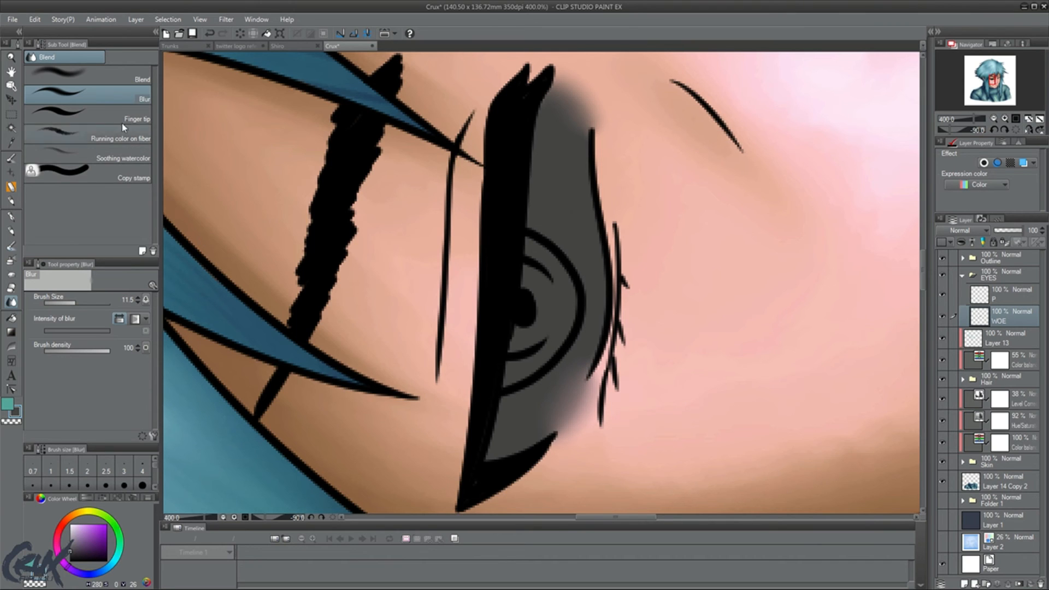
Try Blend at size 20.4 and Soothing watercolor at 14.7, and rework the left-hand eye's outer corner edge with Blur.
{"action": "left_click", "coordinate": [137, 76]}
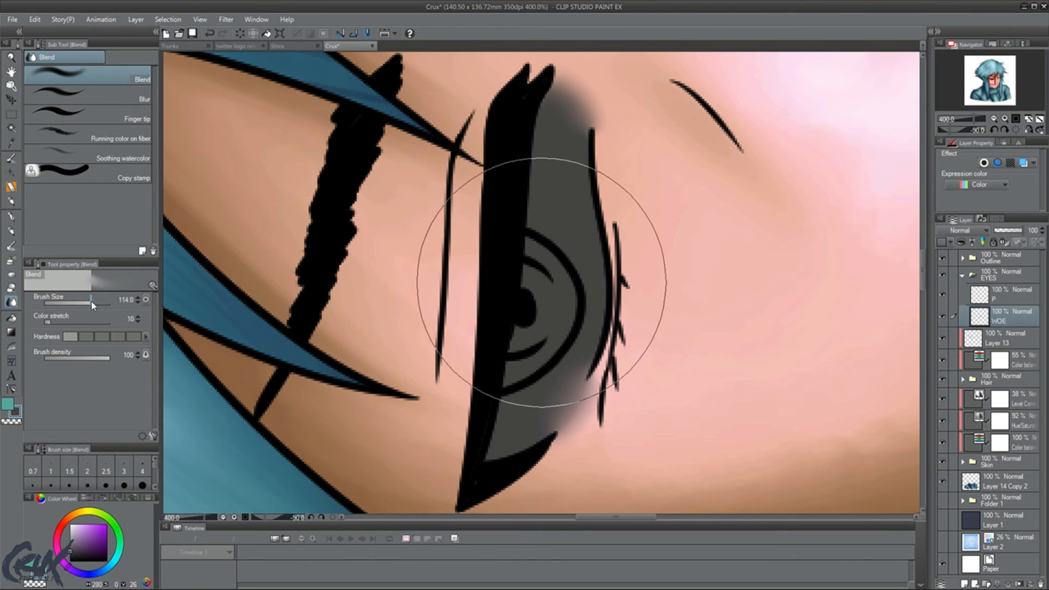
{"action": "left_click_drag", "start_coordinate": [91, 301], "coordinate": [79, 309]}
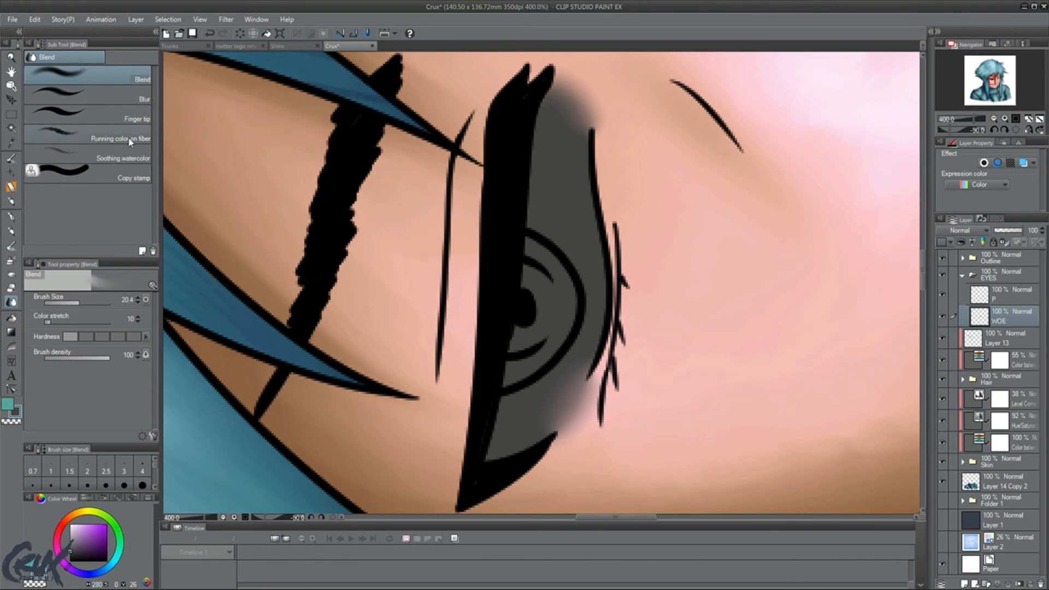
{"action": "left_click", "coordinate": [129, 159]}
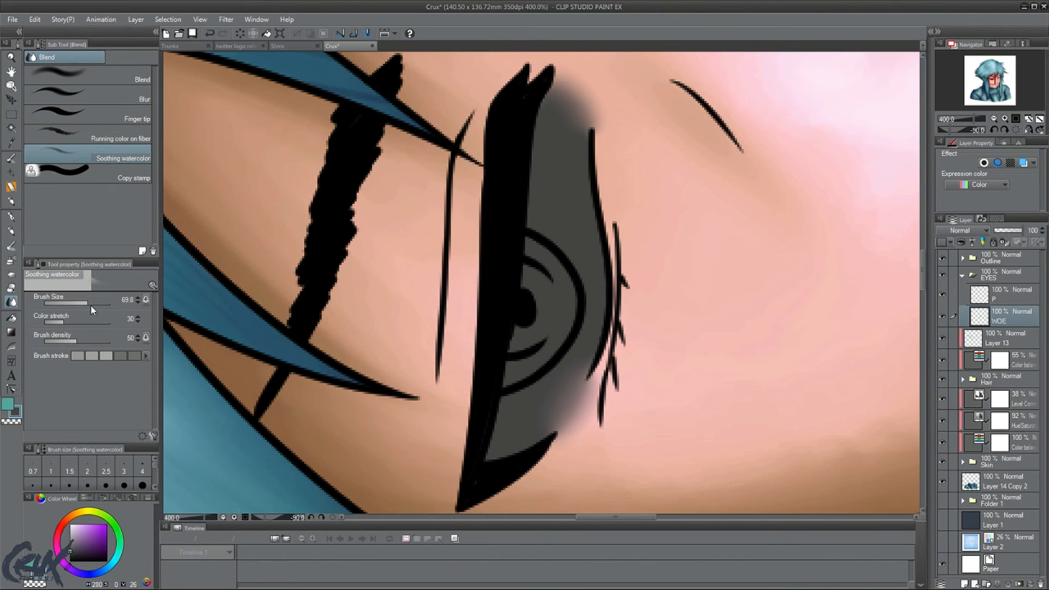
{"action": "left_click_drag", "start_coordinate": [91, 304], "coordinate": [76, 305]}
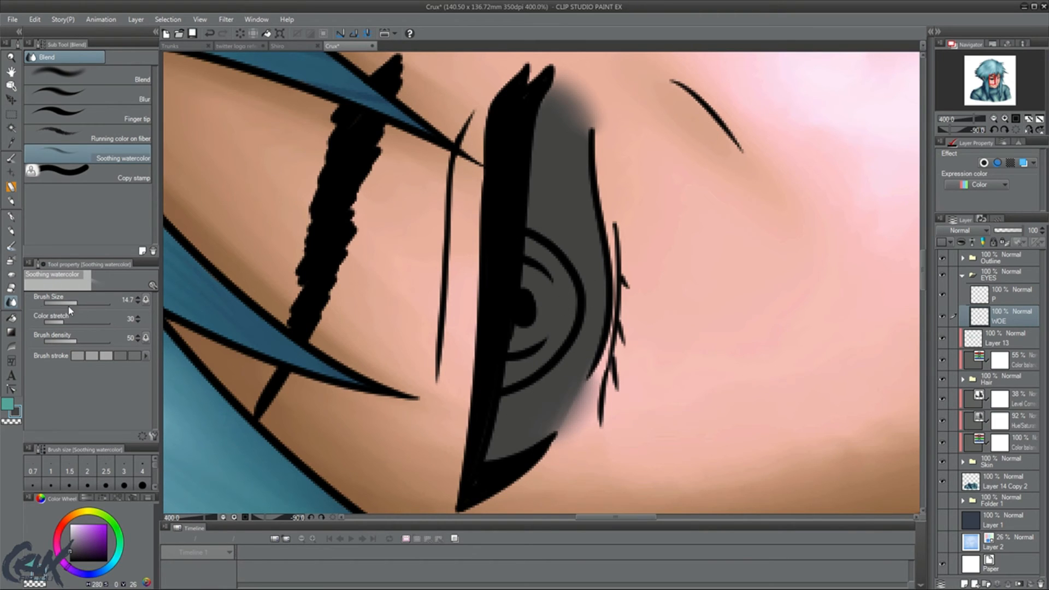
{"action": "left_click", "coordinate": [117, 78]}
{"action": "left_click", "coordinate": [128, 97]}
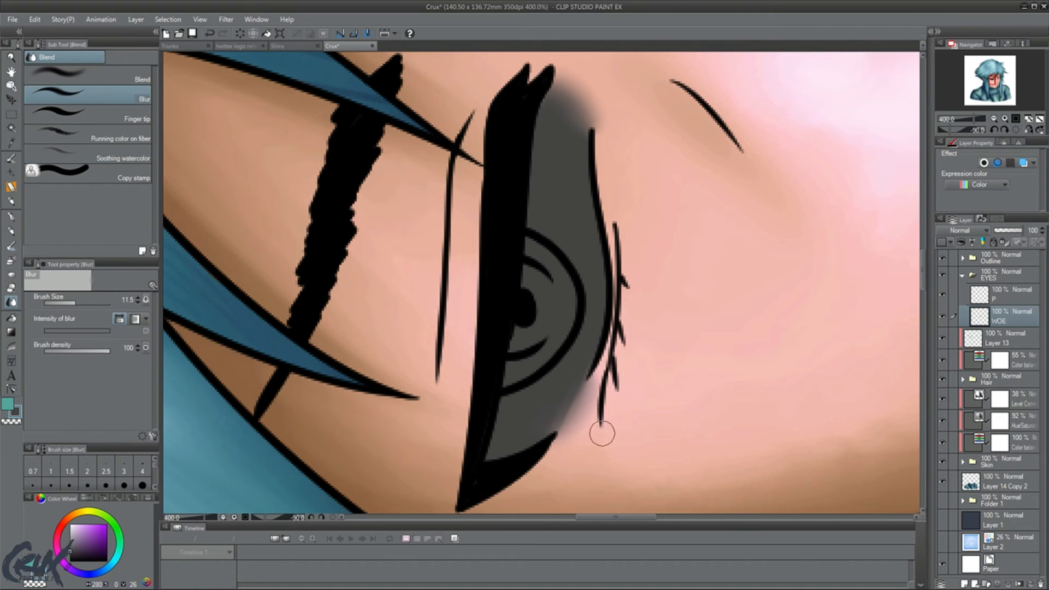
{"action": "left_click_drag", "start_coordinate": [583, 402], "coordinate": [586, 380]}
Trim the left-hand eye's blurred edges with the Soft airbrush in transparent color at size 8.3, and blur the inner corner again.
{"action": "left_click", "coordinate": [10, 263]}
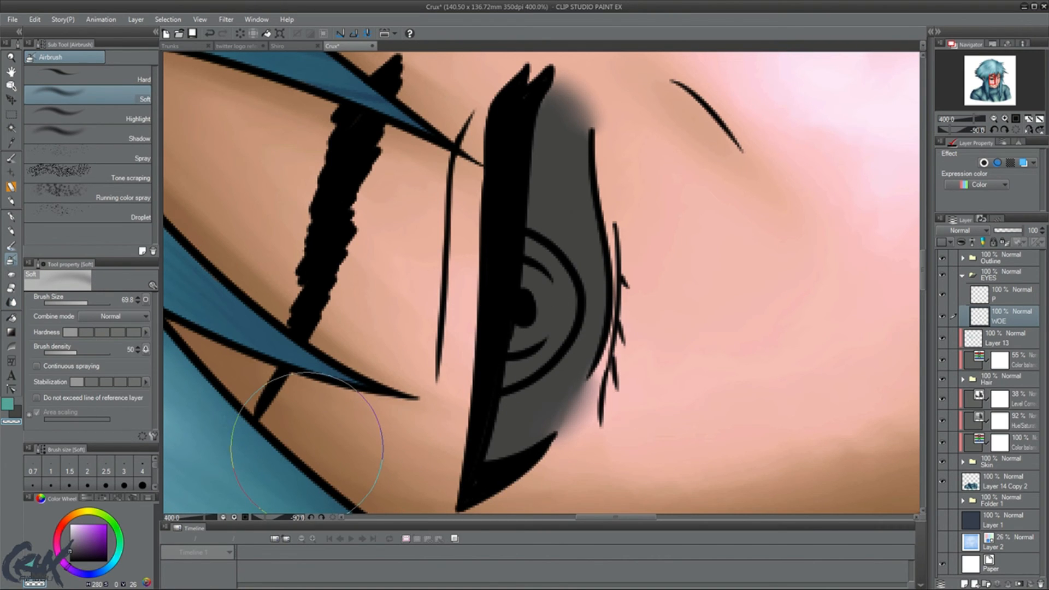
{"action": "left_click", "coordinate": [77, 303]}
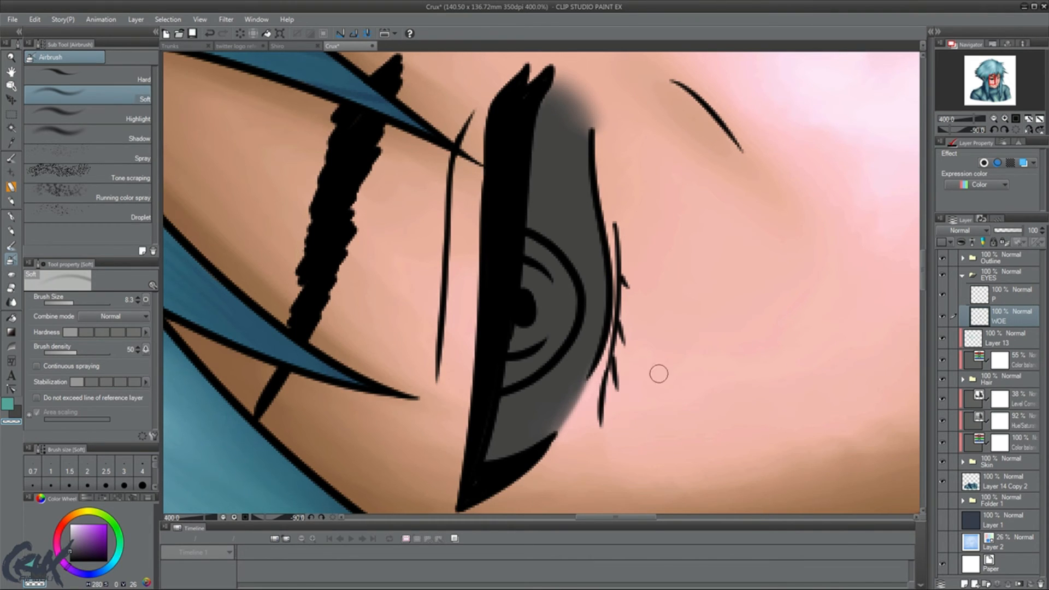
{"action": "left_click_drag", "start_coordinate": [922, 275], "coordinate": [921, 264]}
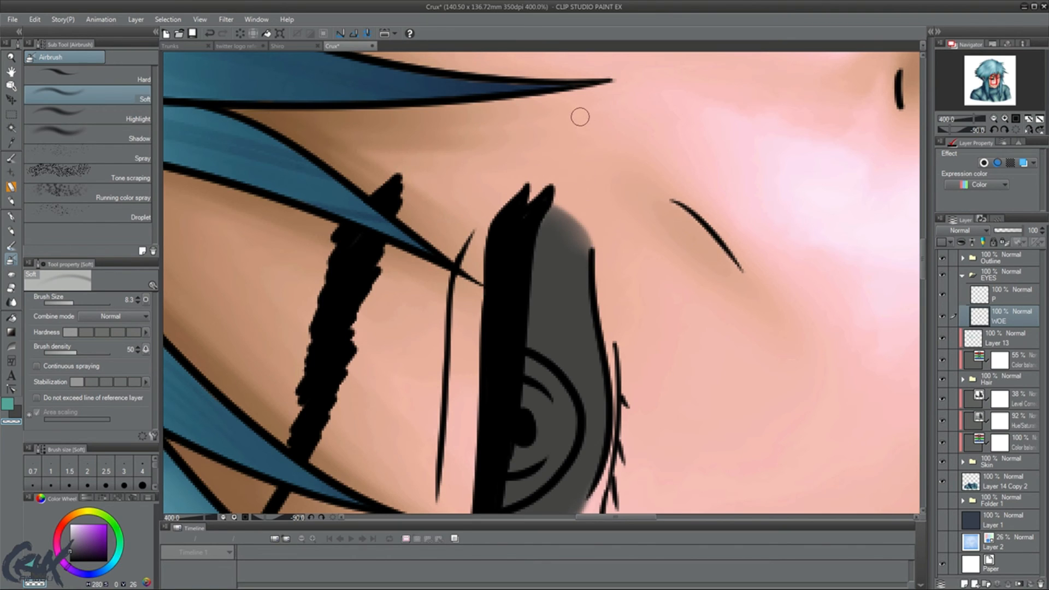
{"action": "key", "text": "j"}
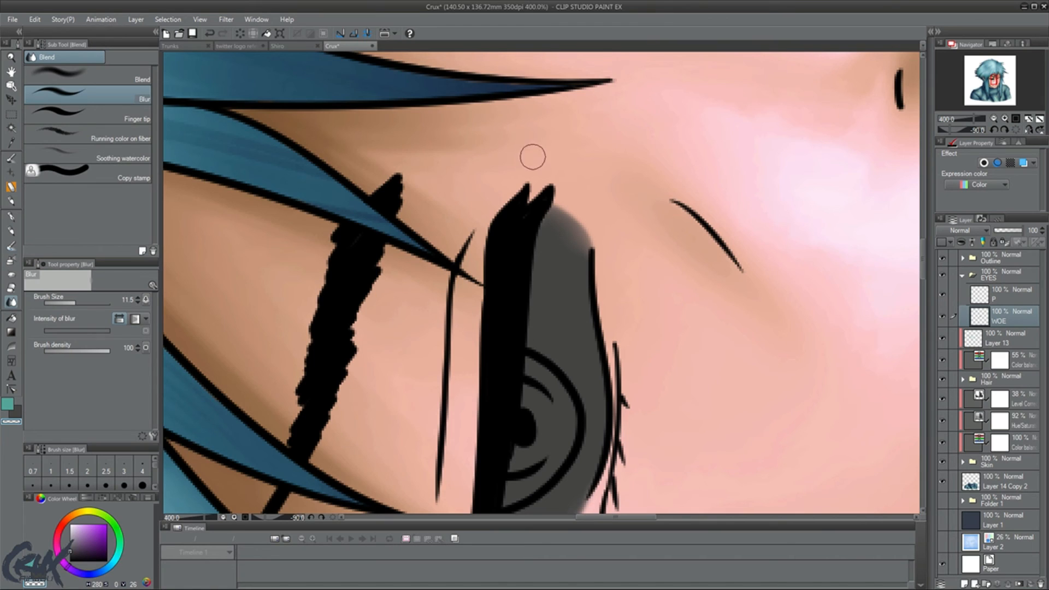
{"action": "left_click_drag", "start_coordinate": [562, 211], "coordinate": [577, 227]}
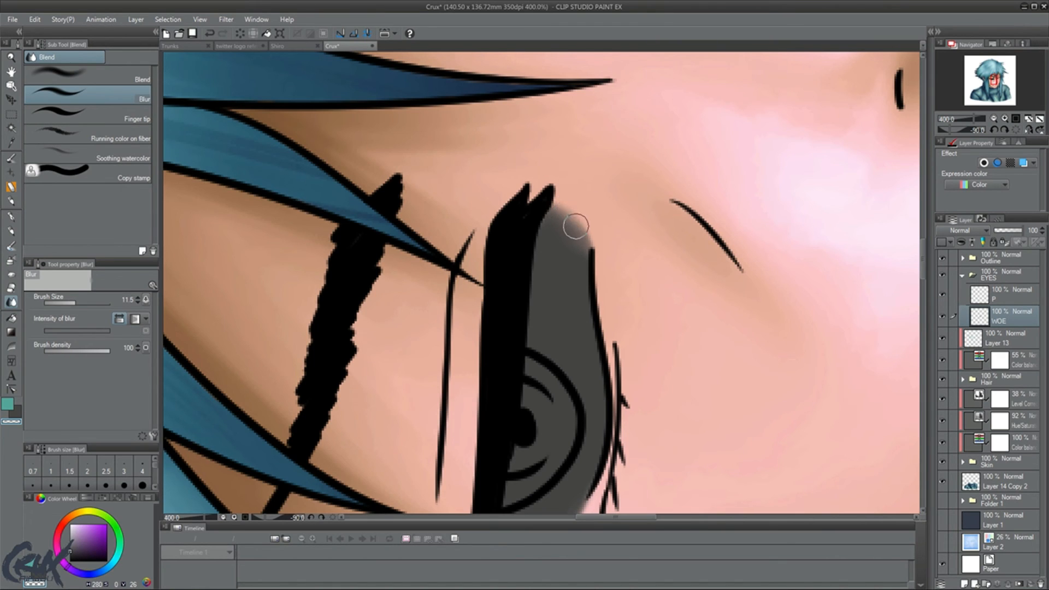
Fill the interior of the right-hand eye with dark grey using the G-pen at size 20.4.
{"action": "key", "text": "ctrl+0"}
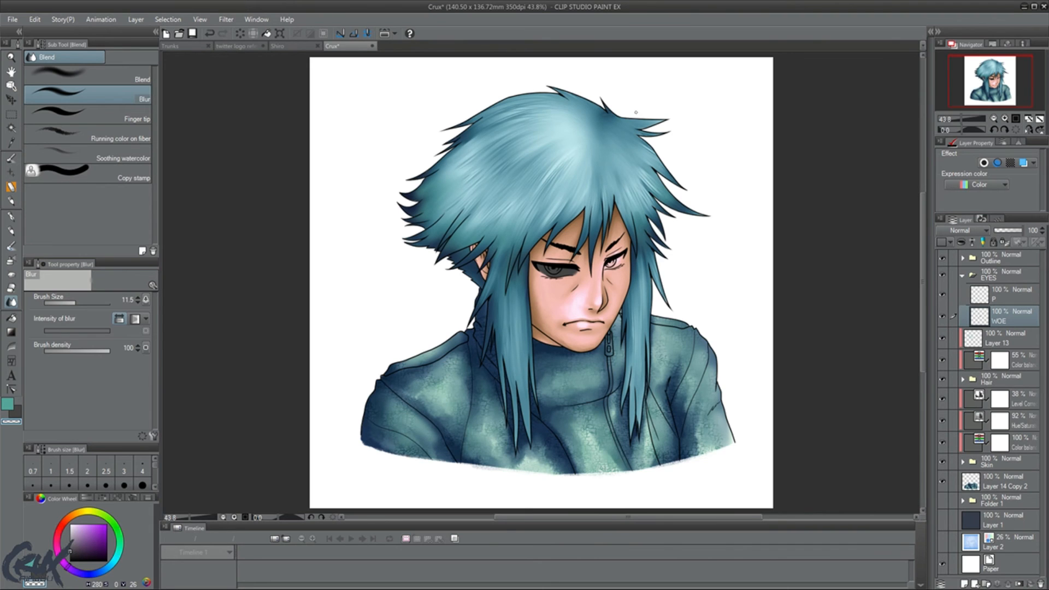
{"action": "scroll", "coordinate": [636, 112], "scroll_direction": "up", "scroll_amount": 3}
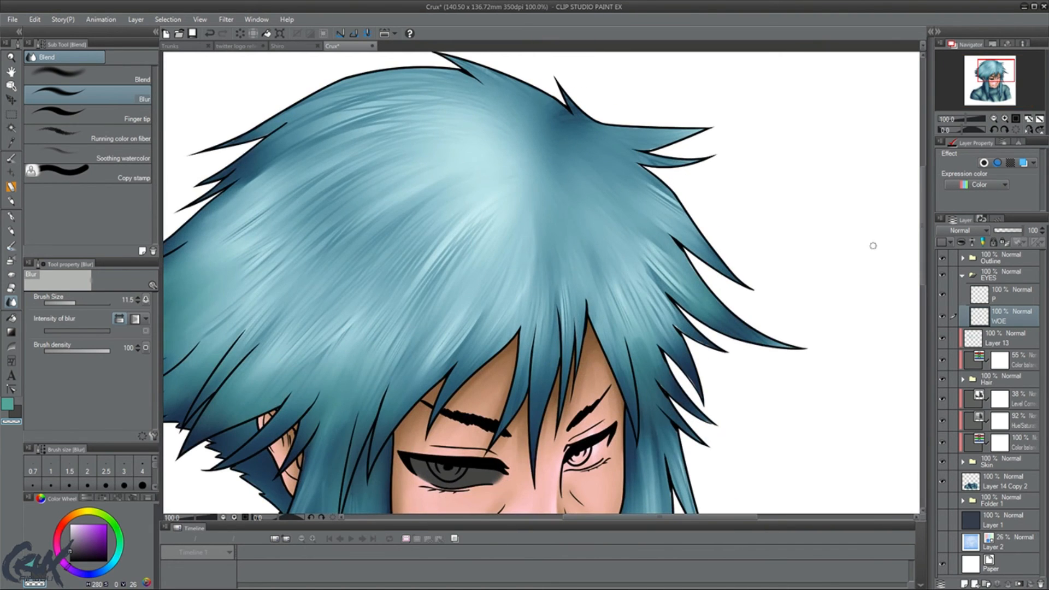
{"action": "left_click_drag", "start_coordinate": [923, 261], "coordinate": [923, 293]}
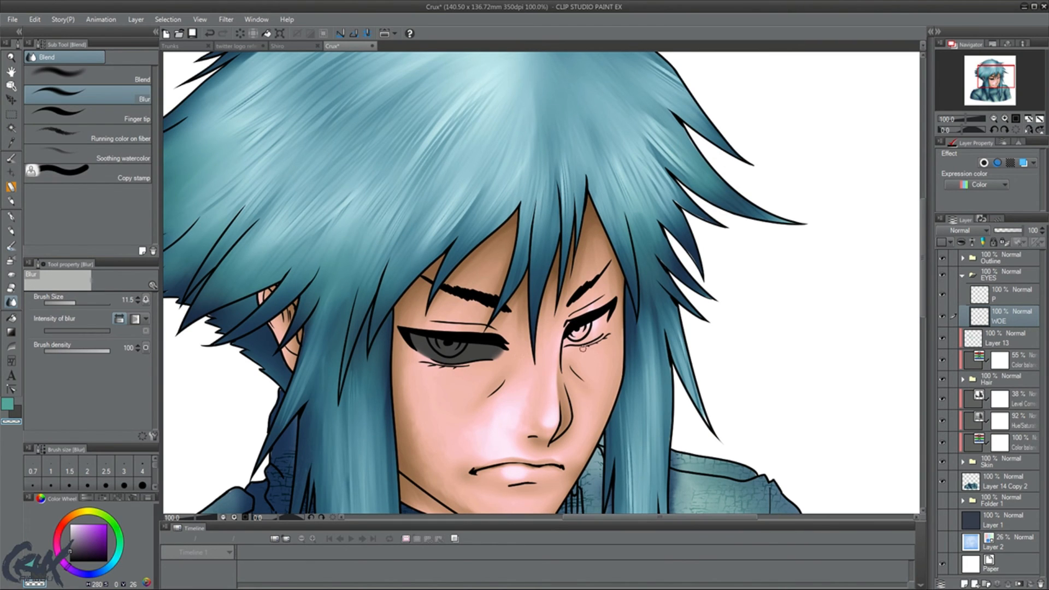
{"action": "scroll", "coordinate": [583, 348], "scroll_direction": "up", "scroll_amount": 5}
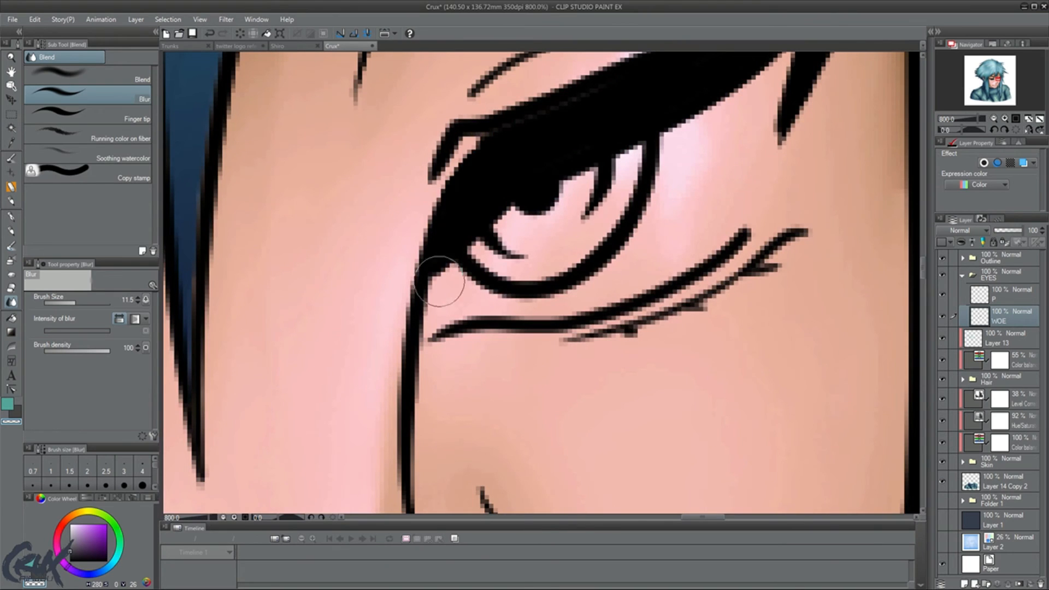
{"action": "left_click", "coordinate": [10, 218]}
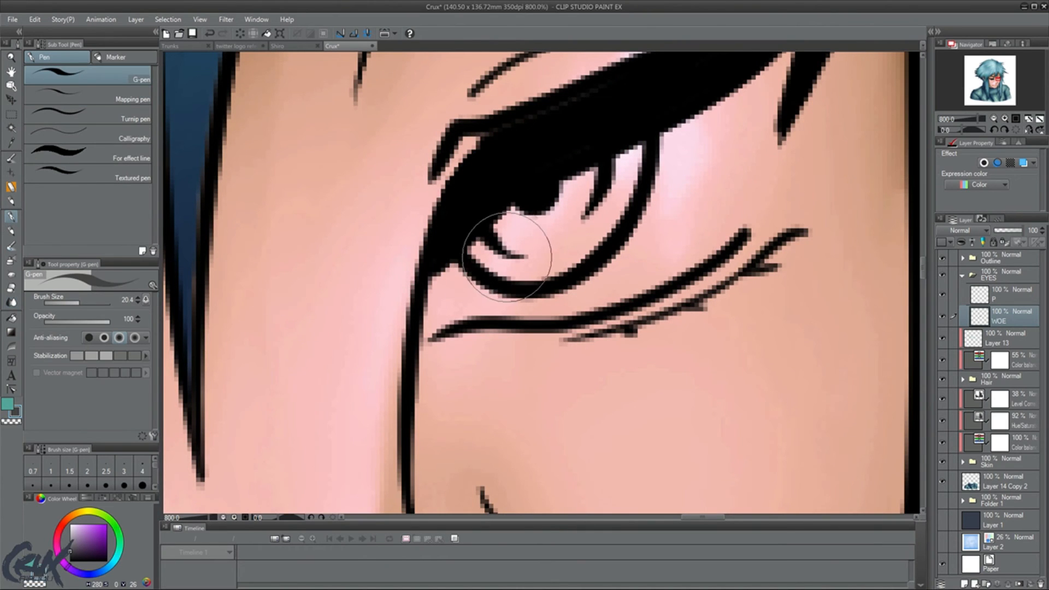
{"action": "mouse_move", "coordinate": [458, 277]}
{"action": "left_mouse_down"}
{"action": "mouse_move", "coordinate": [430, 275]}
{"action": "mouse_move", "coordinate": [411, 294]}
{"action": "mouse_move", "coordinate": [435, 301]}
{"action": "mouse_move", "coordinate": [427, 324]}
{"action": "mouse_move", "coordinate": [468, 297]}
{"action": "mouse_move", "coordinate": [575, 286]}
{"action": "mouse_move", "coordinate": [565, 294]}
{"action": "mouse_move", "coordinate": [545, 297]}
{"action": "mouse_move", "coordinate": [647, 260]}
{"action": "mouse_move", "coordinate": [614, 275]}
{"action": "mouse_move", "coordinate": [701, 224]}
{"action": "mouse_move", "coordinate": [646, 269]}
{"action": "mouse_move", "coordinate": [708, 221]}
{"action": "mouse_move", "coordinate": [772, 86]}
{"action": "mouse_move", "coordinate": [748, 120]}
{"action": "mouse_move", "coordinate": [759, 99]}
{"action": "mouse_move", "coordinate": [726, 128]}
{"action": "mouse_move", "coordinate": [749, 91]}
{"action": "mouse_move", "coordinate": [616, 249]}
{"action": "mouse_move", "coordinate": [405, 292]}
{"action": "left_mouse_up"}
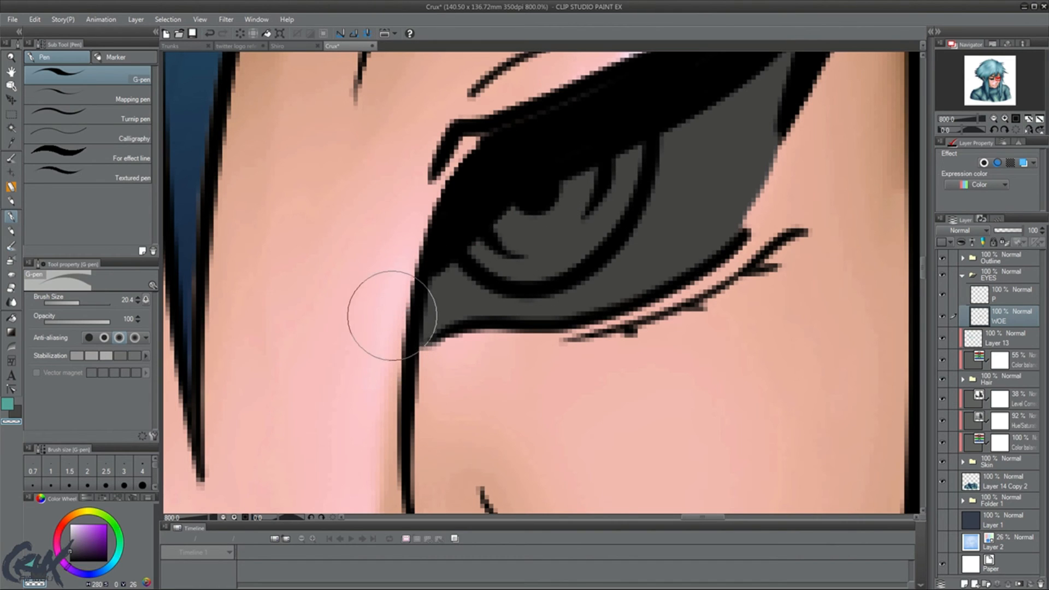
Undo the last pen touch-up on the right-hand eye and soften its outer corner edge with Blur at size 11.5.
{"action": "left_click_drag", "start_coordinate": [755, 147], "coordinate": [733, 211]}
{"action": "key", "text": "ctrl+z"}
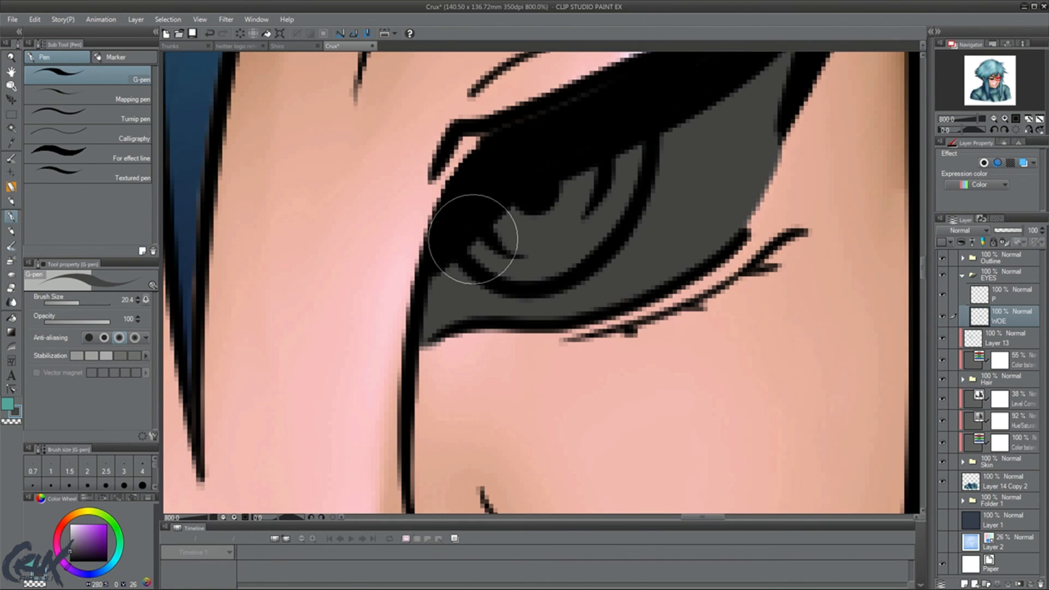
{"action": "key", "text": "j"}
{"action": "mouse_move", "coordinate": [754, 164]}
{"action": "left_mouse_down"}
{"action": "mouse_move", "coordinate": [789, 167]}
{"action": "mouse_move", "coordinate": [762, 239]}
{"action": "mouse_move", "coordinate": [795, 152]}
{"action": "mouse_move", "coordinate": [769, 231]}
{"action": "mouse_move", "coordinate": [764, 135]}
{"action": "mouse_move", "coordinate": [742, 183]}
{"action": "left_mouse_up"}
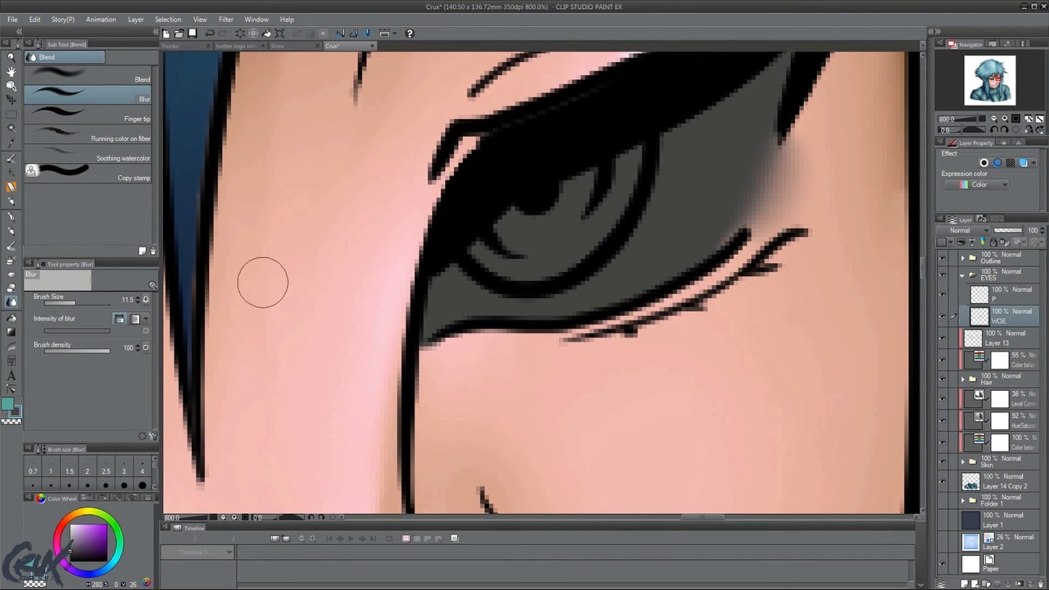
Undo the last blur on the right-hand eye and trim its outer corner with the Soft airbrush in transparent color at size 8.3.
{"action": "key", "text": "ctrl+z"}
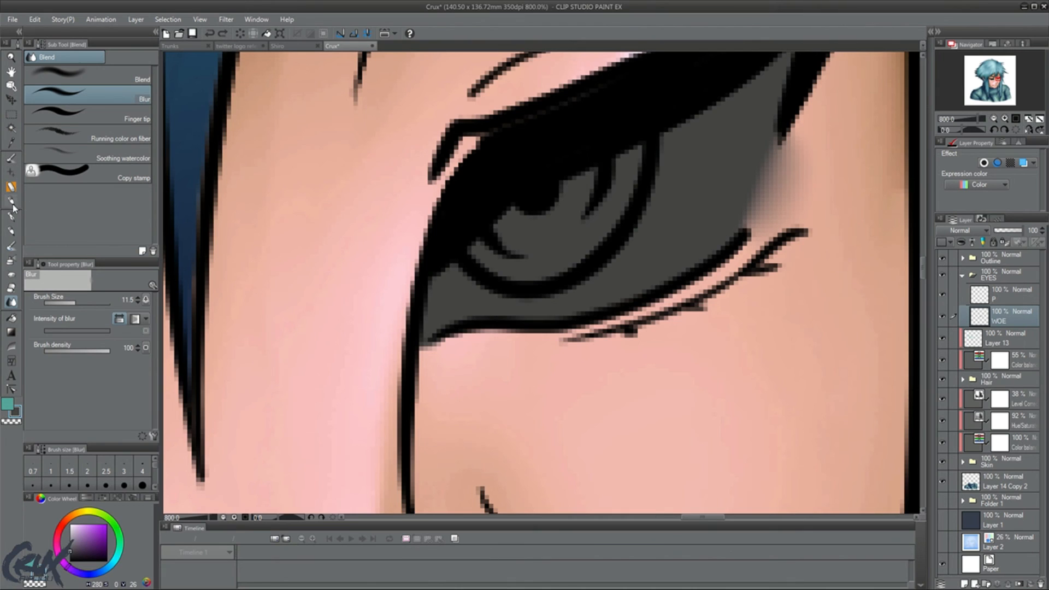
{"action": "left_click", "coordinate": [11, 261]}
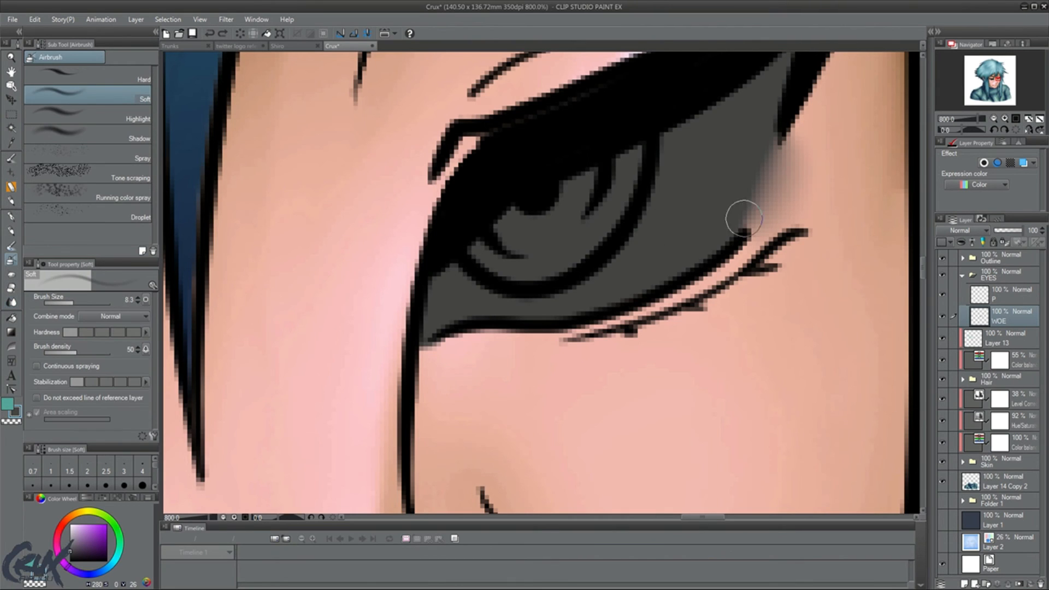
{"action": "mouse_move", "coordinate": [820, 117]}
{"action": "left_mouse_down"}
{"action": "mouse_move", "coordinate": [768, 239]}
{"action": "mouse_move", "coordinate": [806, 132]}
{"action": "mouse_move", "coordinate": [760, 243]}
{"action": "mouse_move", "coordinate": [780, 227]}
{"action": "left_mouse_up"}
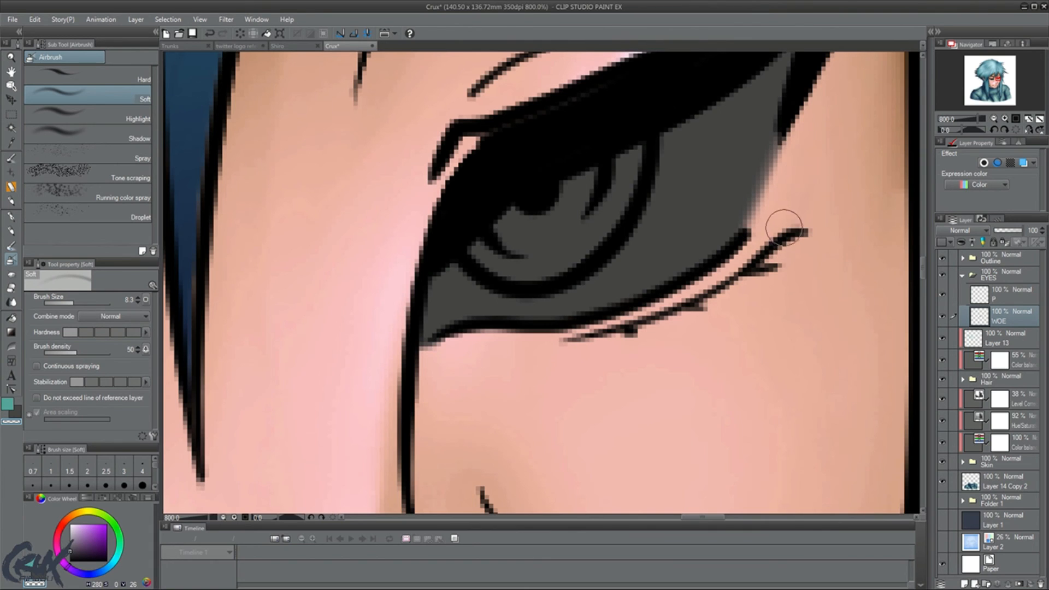
{"action": "key", "text": "ctrl+0"}
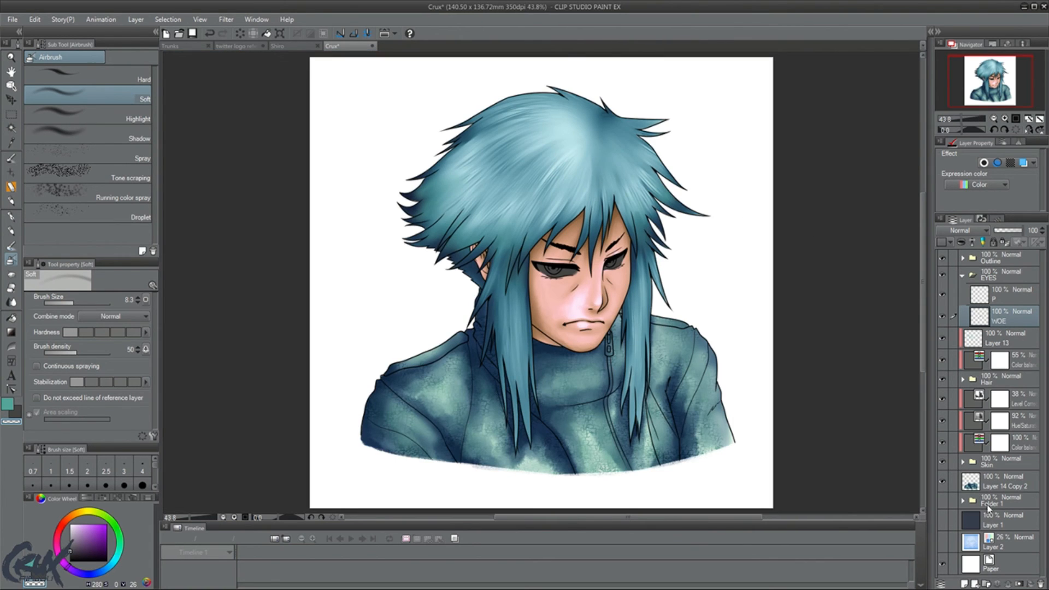
Add a new layer above WOE in the EYES folder and clip it to the layer below.
{"action": "left_click", "coordinate": [965, 584]}
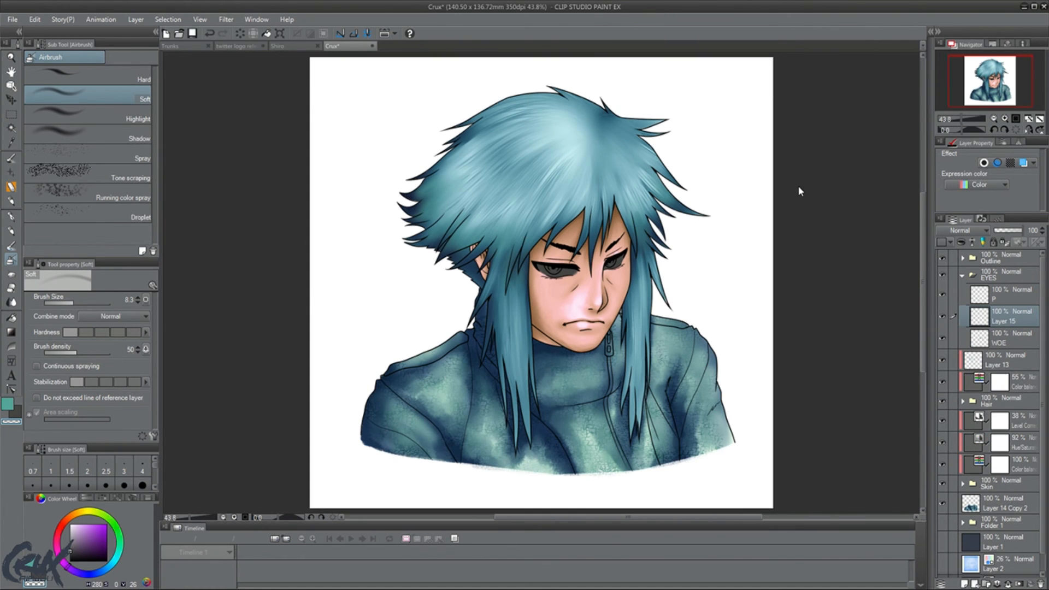
{"action": "key", "text": "ctrl+alt+g"}
{"action": "scroll", "coordinate": [602, 272], "scroll_direction": "up", "scroll_amount": 5}
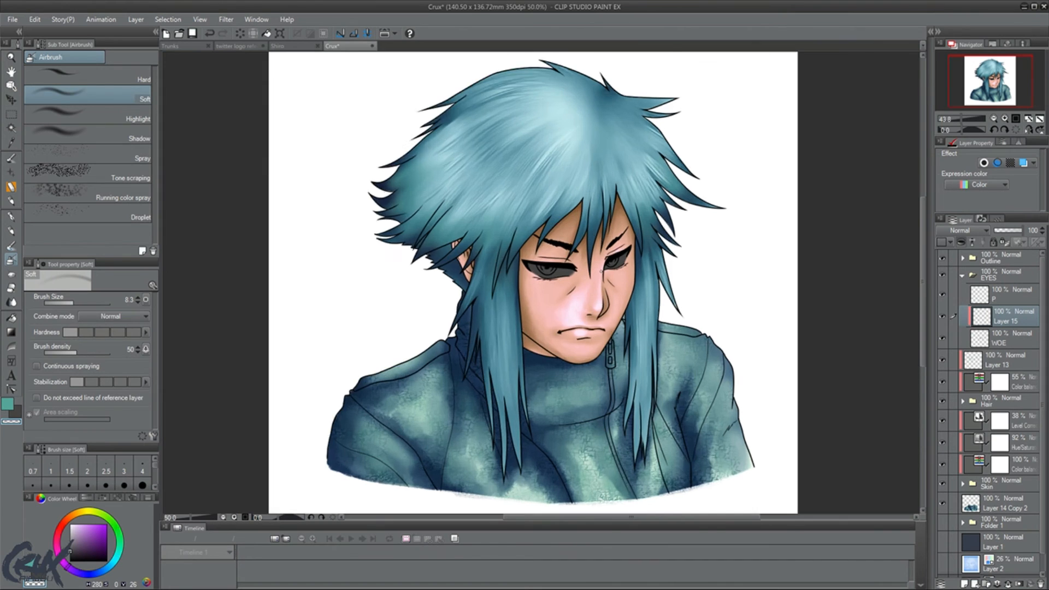
Airbrush a lighter mid-grey over the interior of both eyes with the Soft airbrush at size 36.2.
{"action": "left_click", "coordinate": [7, 404]}
{"action": "key", "text": "x"}
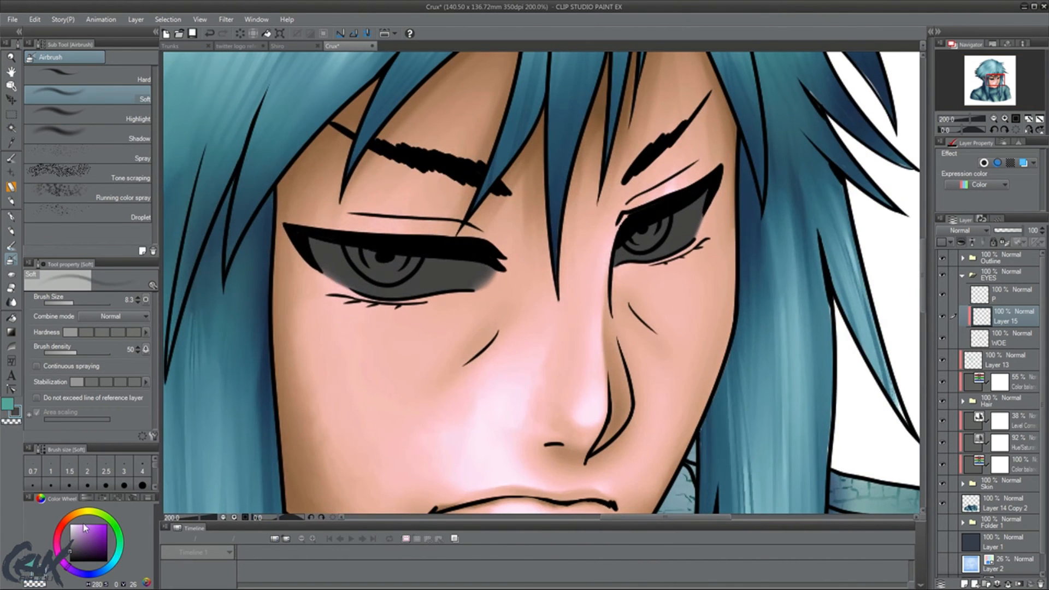
{"action": "left_click", "coordinate": [73, 539]}
{"action": "left_click_drag", "start_coordinate": [76, 303], "coordinate": [84, 304]}
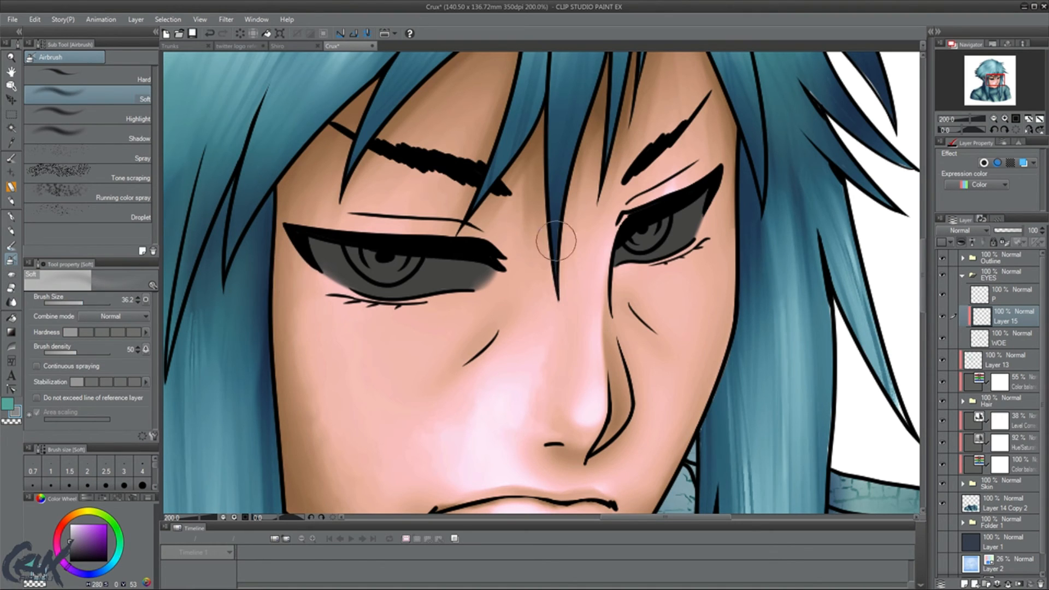
{"action": "mouse_move", "coordinate": [669, 230]}
{"action": "left_mouse_down"}
{"action": "mouse_move", "coordinate": [639, 243]}
{"action": "mouse_move", "coordinate": [649, 243]}
{"action": "left_mouse_up"}
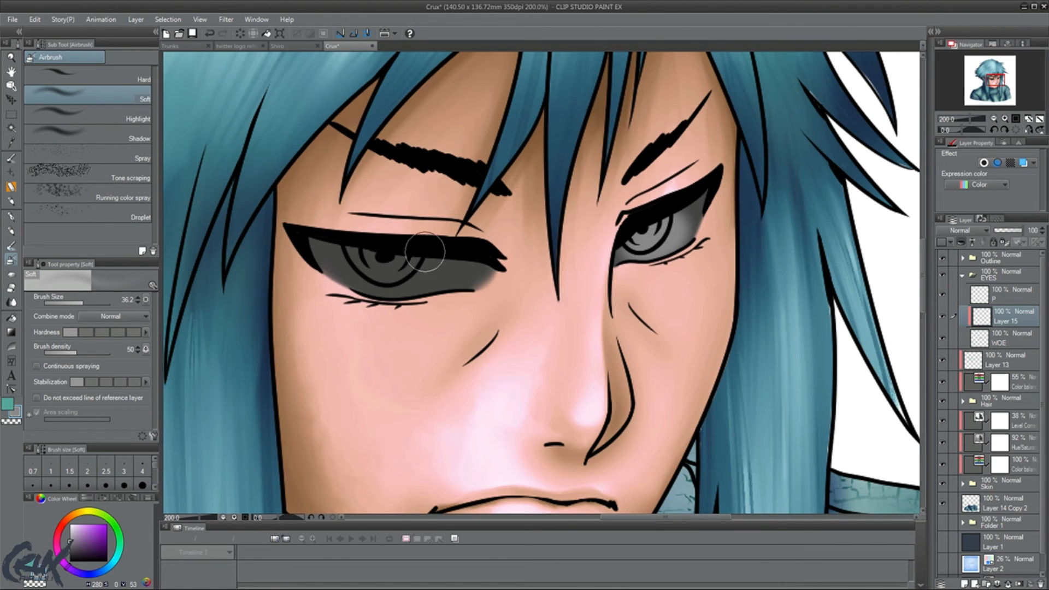
{"action": "mouse_move", "coordinate": [442, 268]}
{"action": "left_mouse_down"}
{"action": "mouse_move", "coordinate": [397, 260]}
{"action": "mouse_move", "coordinate": [389, 282]}
{"action": "mouse_move", "coordinate": [355, 278]}
{"action": "mouse_move", "coordinate": [384, 267]}
{"action": "left_mouse_up"}
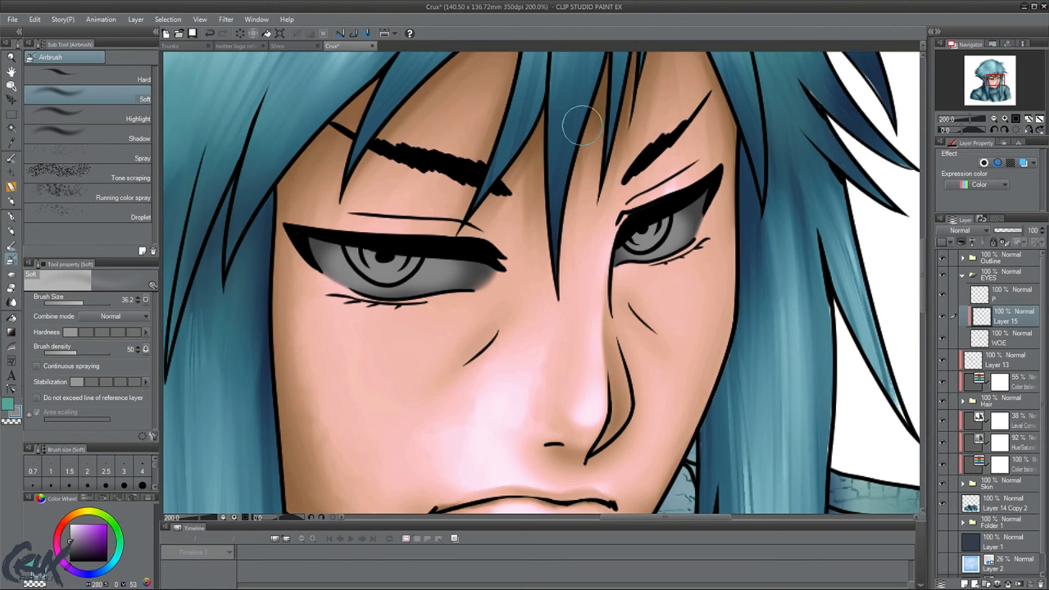
Smooth the mid-grey shading toward the corners and lower edges of both eyes with Blend at size 20.4.
{"action": "key", "text": "j"}
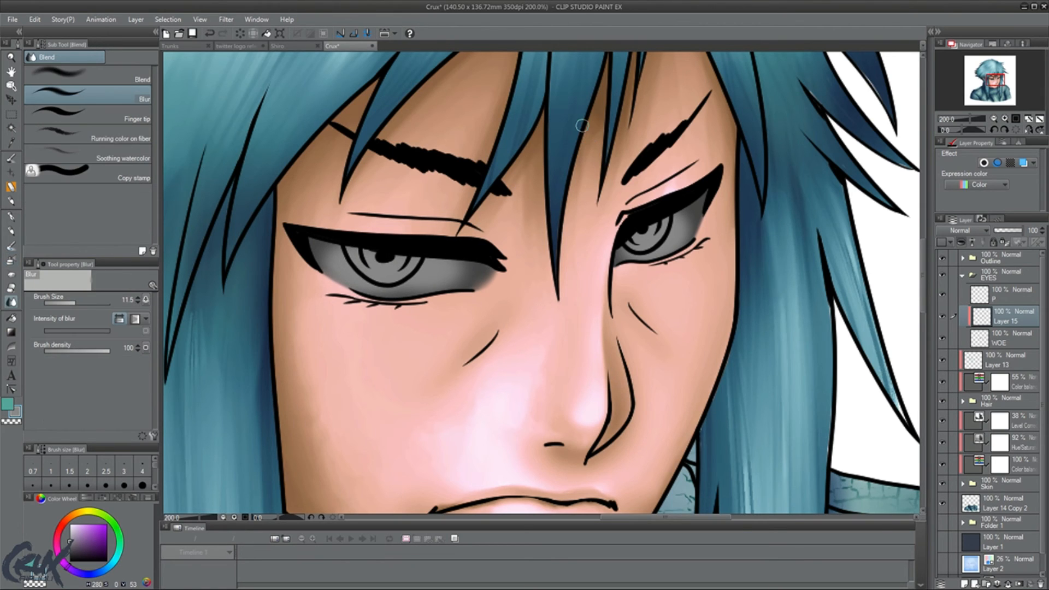
{"action": "left_click", "coordinate": [148, 83]}
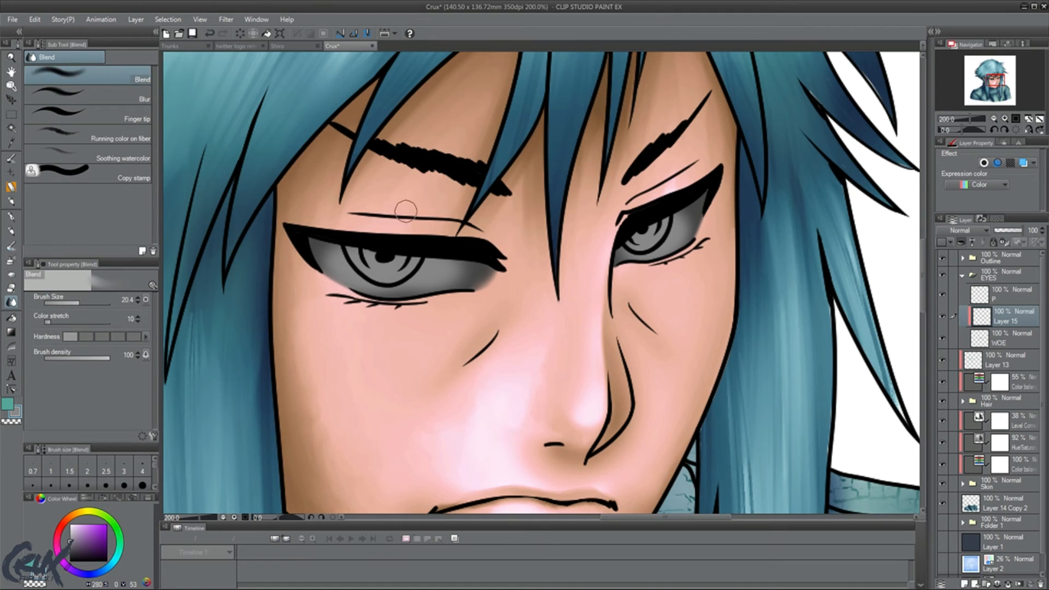
{"action": "left_click_drag", "start_coordinate": [459, 272], "coordinate": [494, 287]}
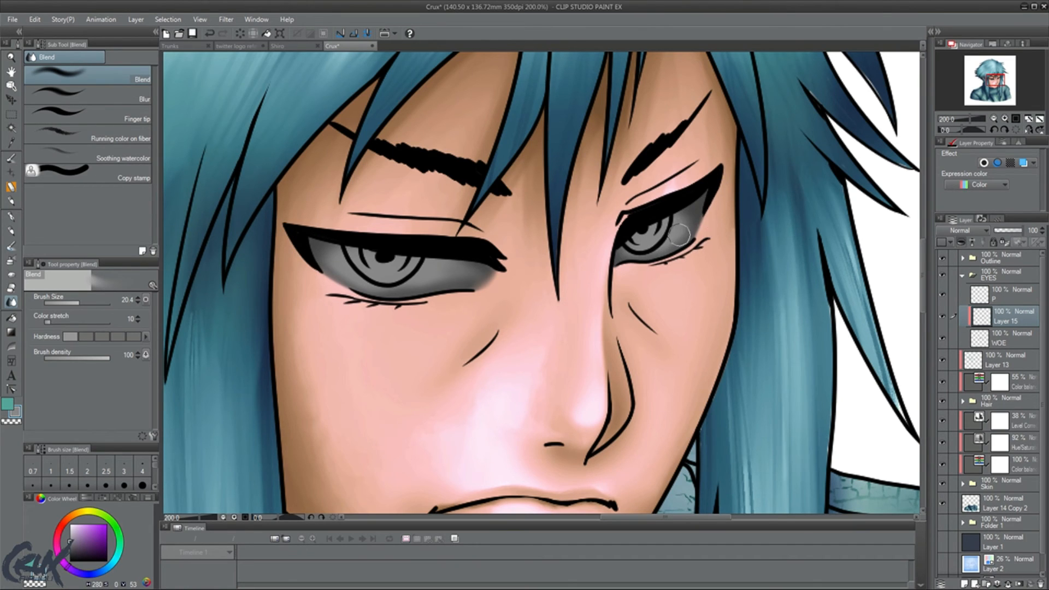
{"action": "left_click_drag", "start_coordinate": [679, 235], "coordinate": [718, 189]}
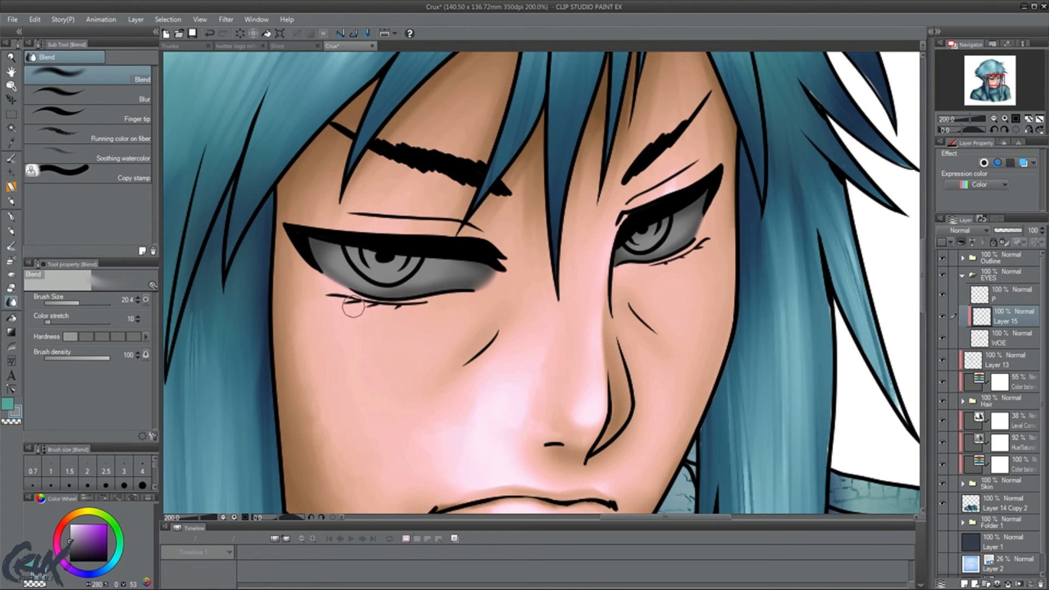
{"action": "left_click_drag", "start_coordinate": [379, 292], "coordinate": [334, 280]}
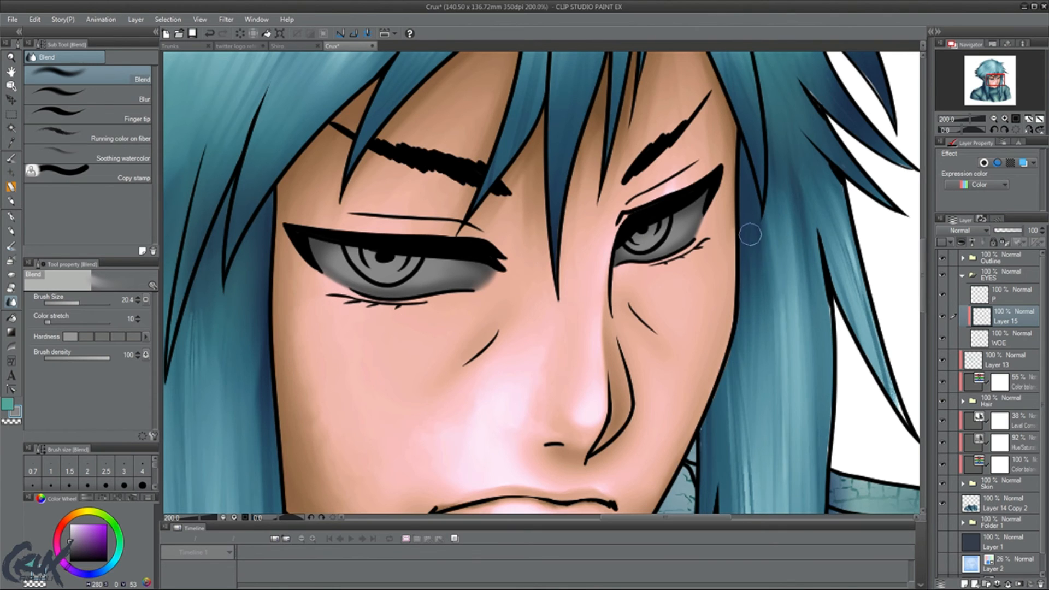
{"action": "key", "text": "ctrl+0"}
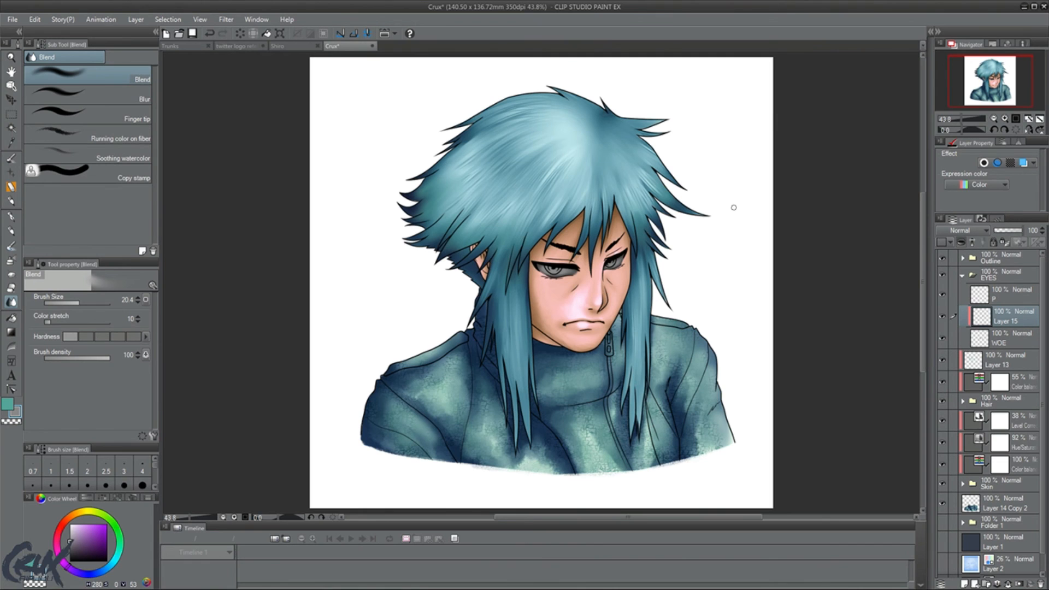
{"action": "scroll", "coordinate": [734, 208], "scroll_direction": "up", "scroll_amount": 3}
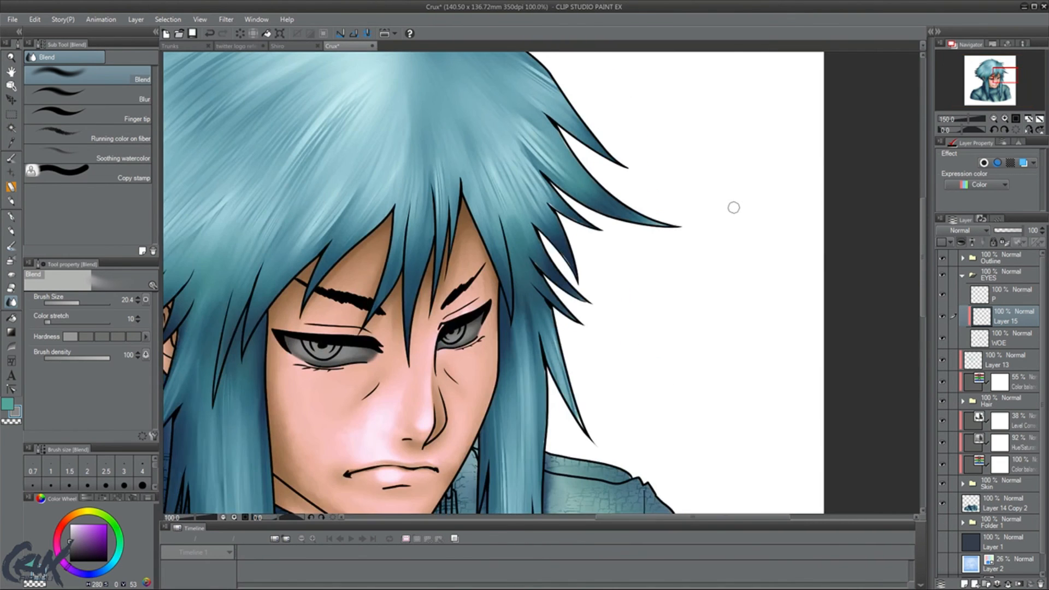
{"action": "left_click_drag", "start_coordinate": [990, 85], "coordinate": [983, 89]}
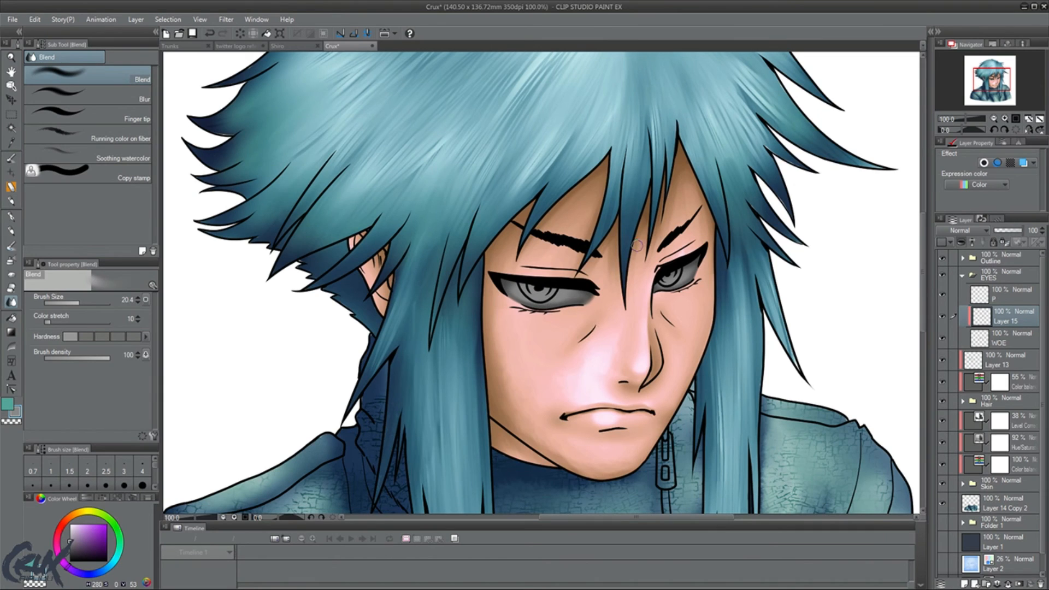
{"action": "key", "text": "ctrl+0"}
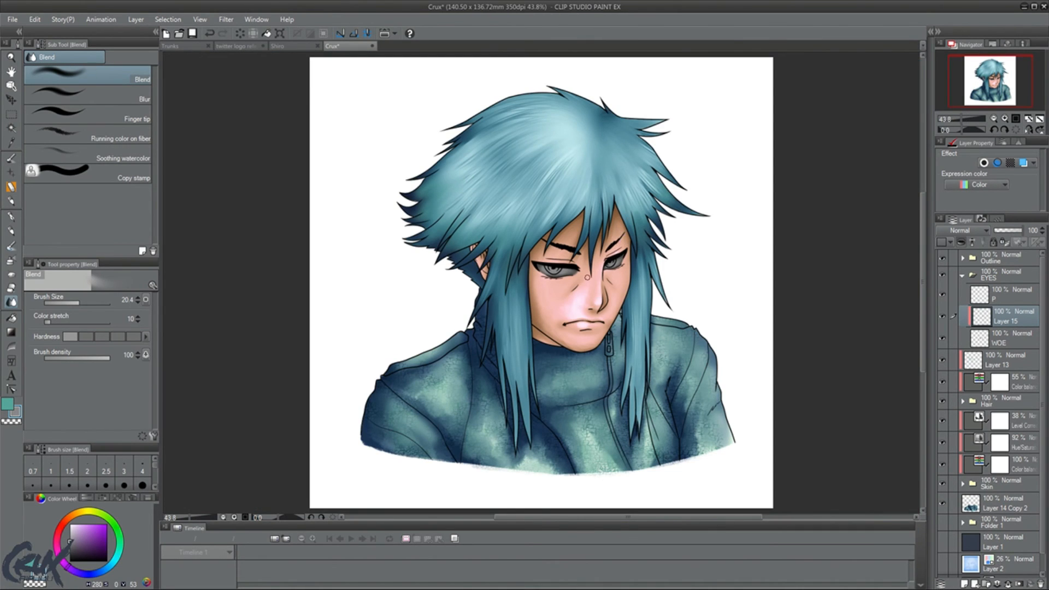
Add a second new layer above the mid-grey shading layer and clip it to the layer below.
{"action": "scroll", "coordinate": [587, 277], "scroll_direction": "up", "scroll_amount": 5}
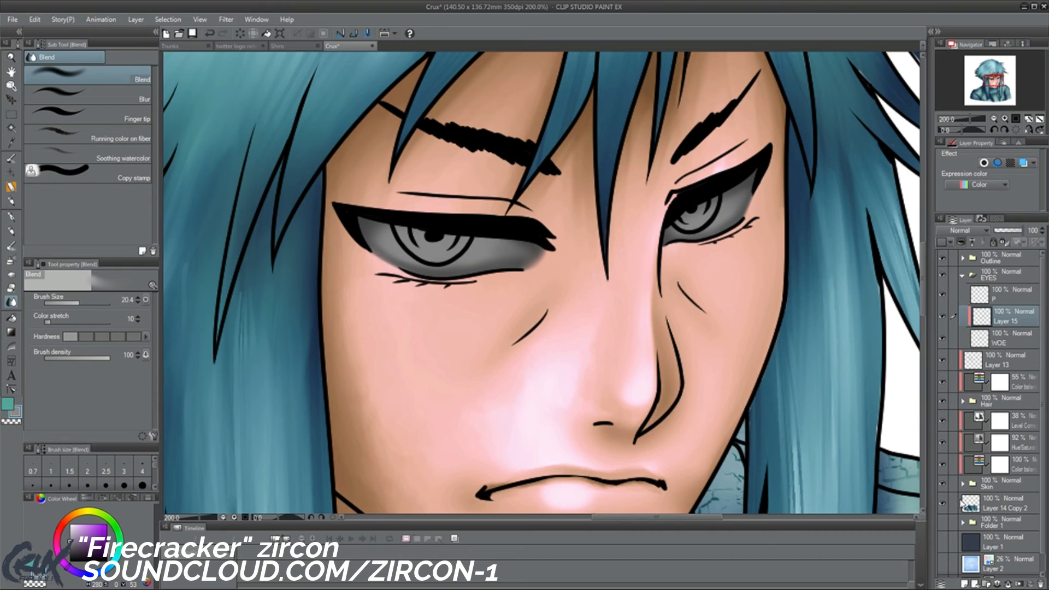
{"action": "left_click", "coordinate": [966, 584]}
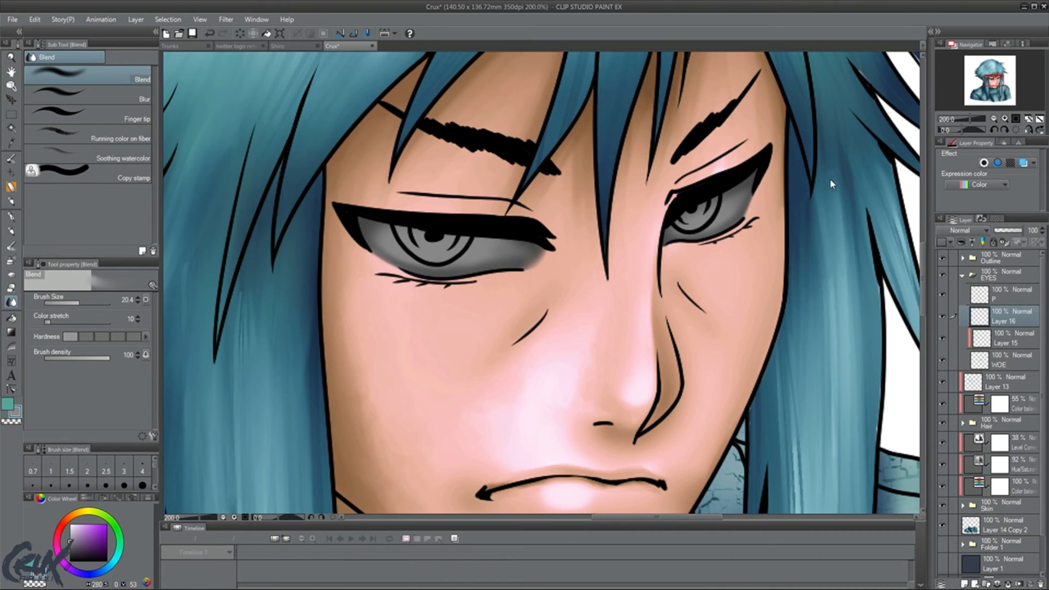
{"action": "key", "text": "ctrl+alt+g"}
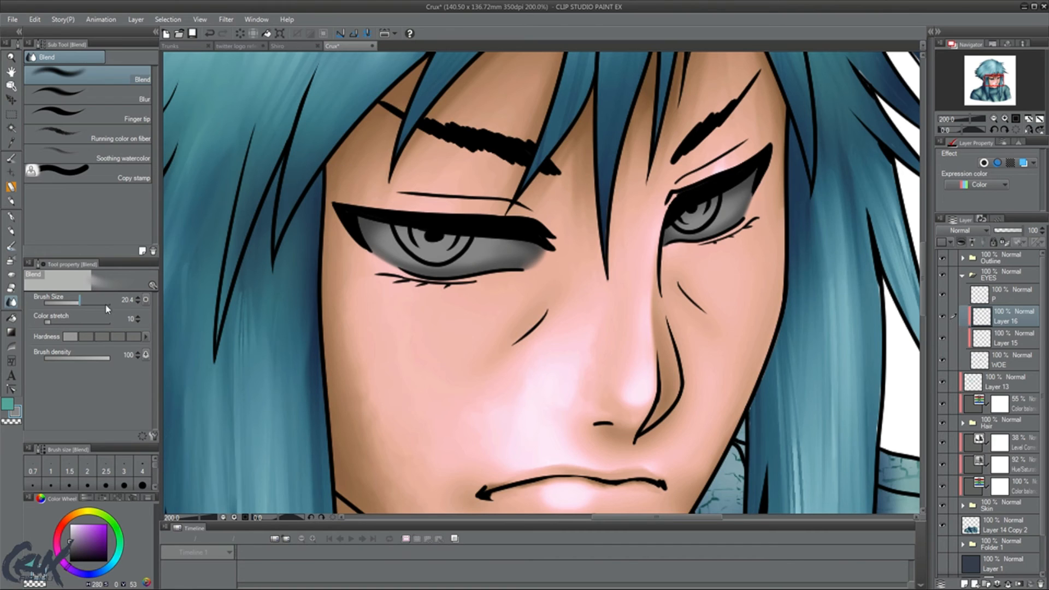
Airbrush near-white over the irises and central areas of both eyes with the Soft airbrush at size 36.2.
{"action": "left_click_drag", "start_coordinate": [77, 529], "coordinate": [69, 530]}
{"action": "left_click", "coordinate": [11, 260]}
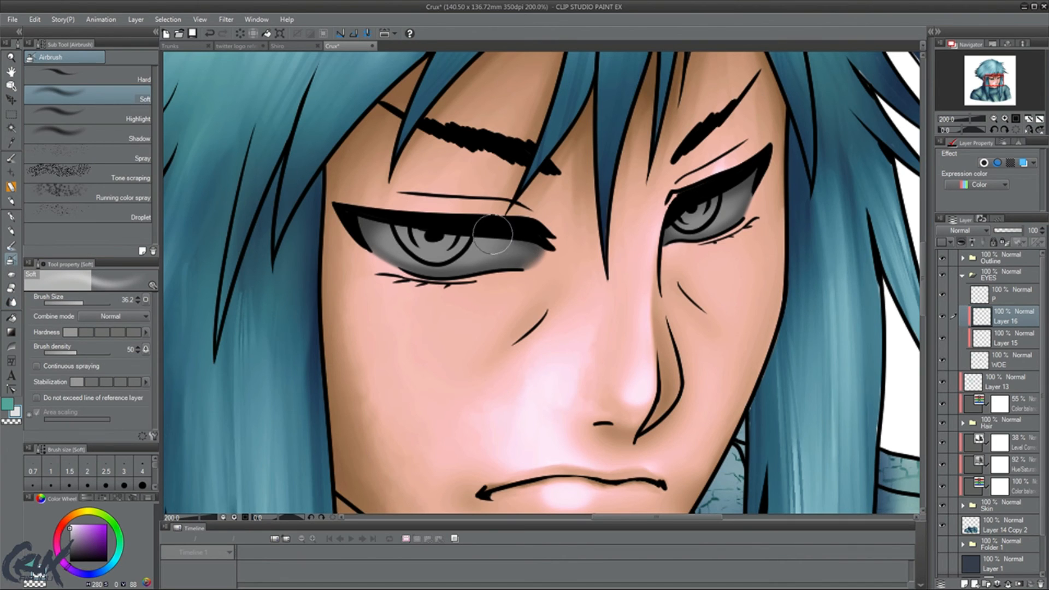
{"action": "left_click_drag", "start_coordinate": [509, 254], "coordinate": [506, 253]}
{"action": "left_click_drag", "start_coordinate": [700, 216], "coordinate": [686, 221]}
{"action": "left_click_drag", "start_coordinate": [416, 257], "coordinate": [477, 244]}
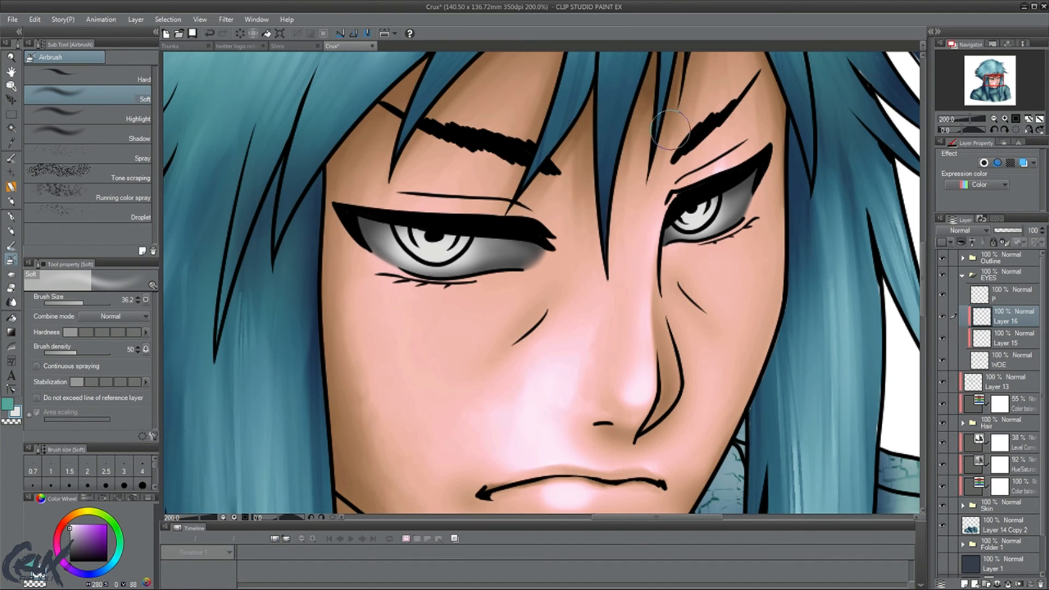
Examine the shaded eyes at full view and up close, with the canvas rotated upside down.
{"action": "key", "text": "ctrl+0"}
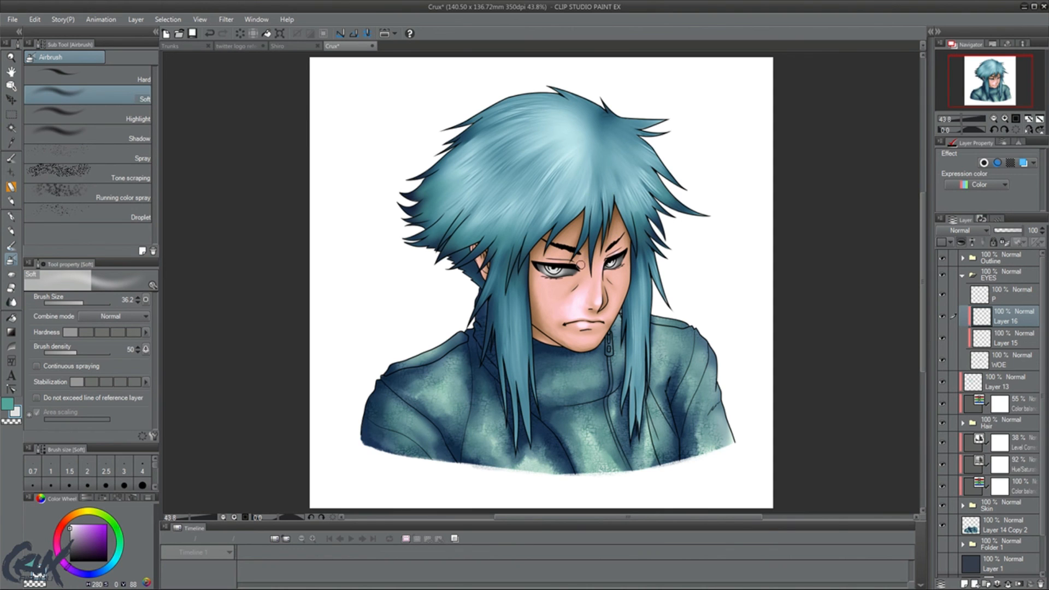
{"action": "scroll", "coordinate": [580, 267], "scroll_direction": "up", "scroll_amount": 5}
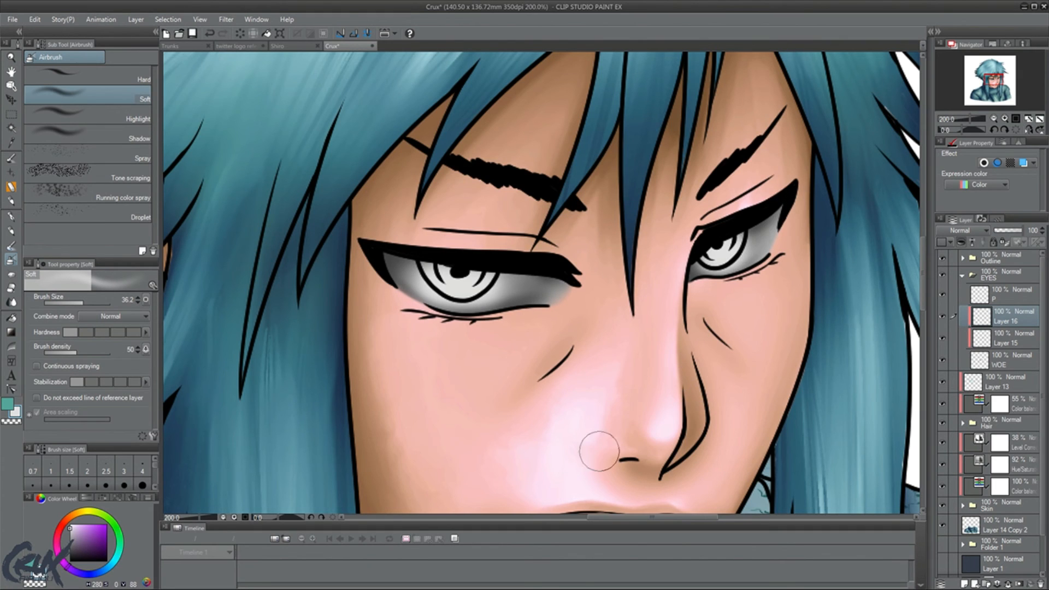
{"action": "key", "text": "ctrl+0"}
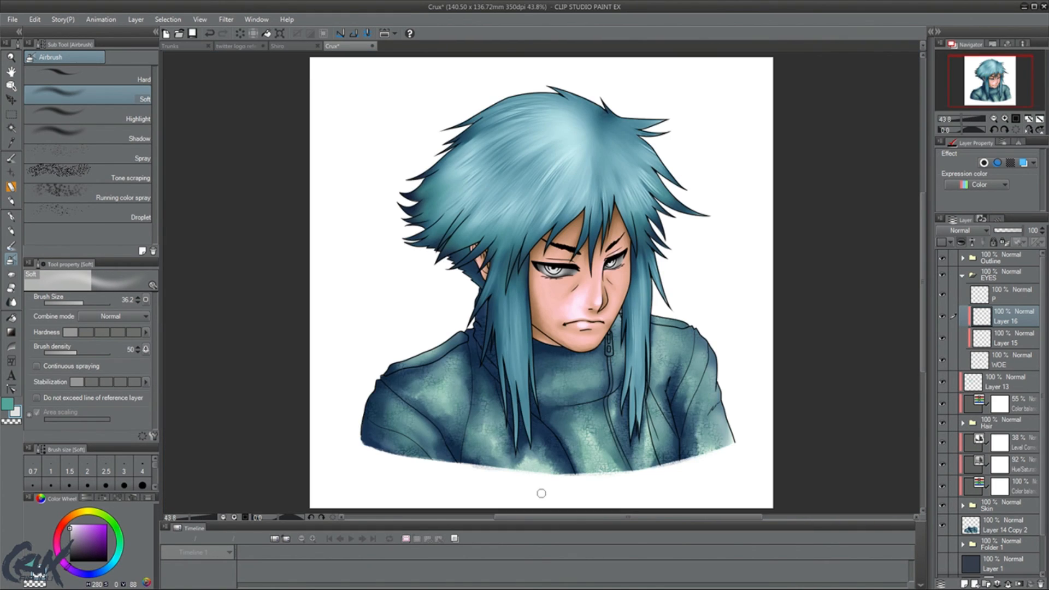
{"action": "key", "text": "asciicircum"}
{"action": "key", "text": "asciicircum"}
{"action": "key", "text": "asciicircum"}
{"action": "key", "text": "asciicircum"}
{"action": "key", "text": "asciicircum"}
{"action": "key", "text": "asciicircum"}
{"action": "key", "text": "asciicircum"}
{"action": "key", "text": "asciicircum"}
{"action": "key", "text": "asciicircum"}
{"action": "key", "text": "asciicircum"}
{"action": "key", "text": "asciicircum"}
{"action": "key", "text": "asciicircum"}
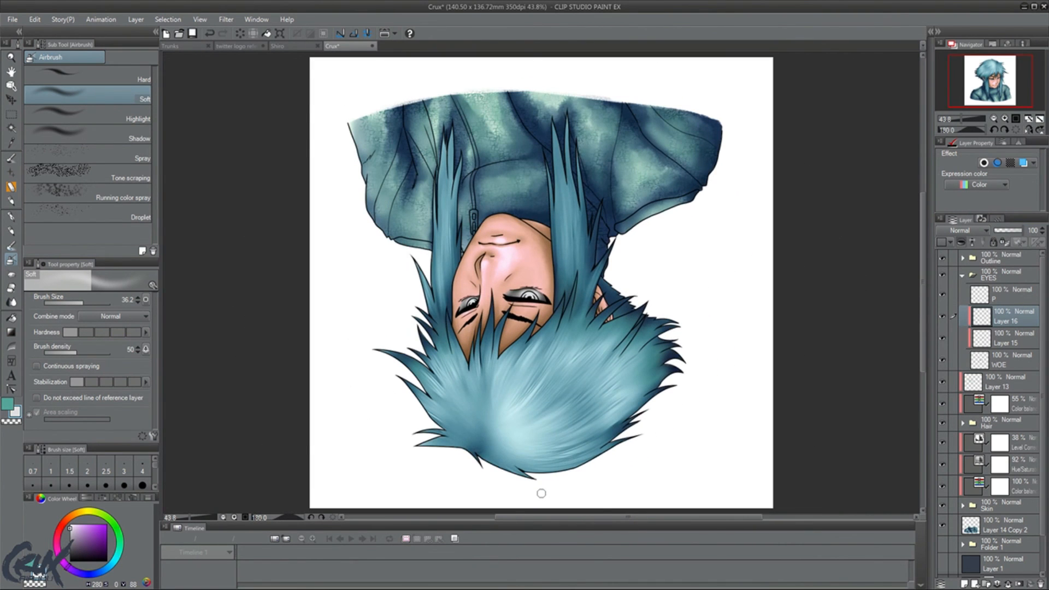
{"action": "scroll", "coordinate": [481, 307], "scroll_direction": "up", "scroll_amount": 5}
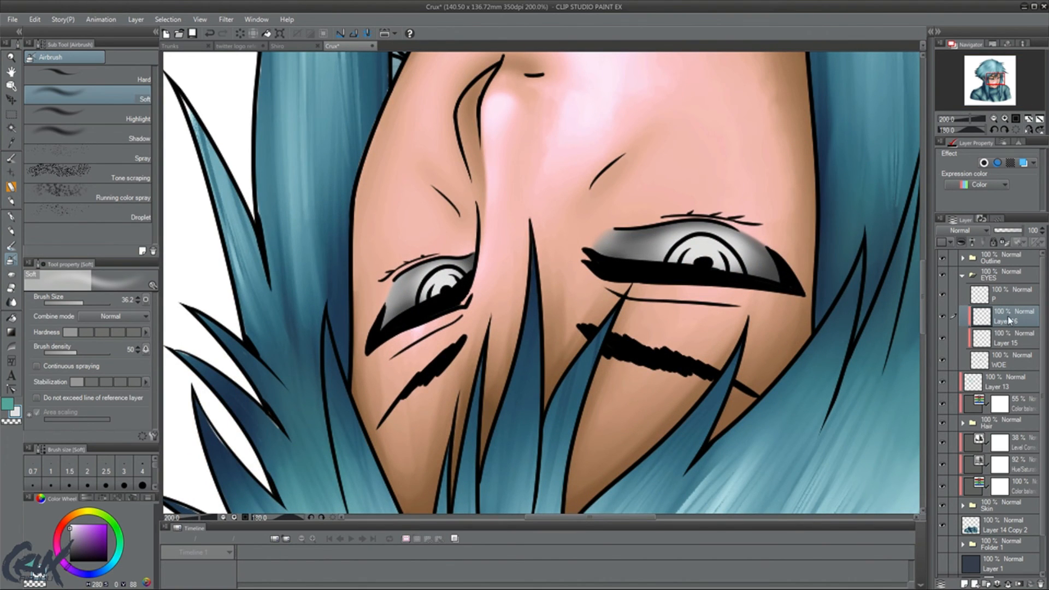
Create a folder named WOE in the EYES folder, move the WOE layer and its two clipped shading layers into it, and collapse it.
{"action": "left_click", "coordinate": [990, 580]}
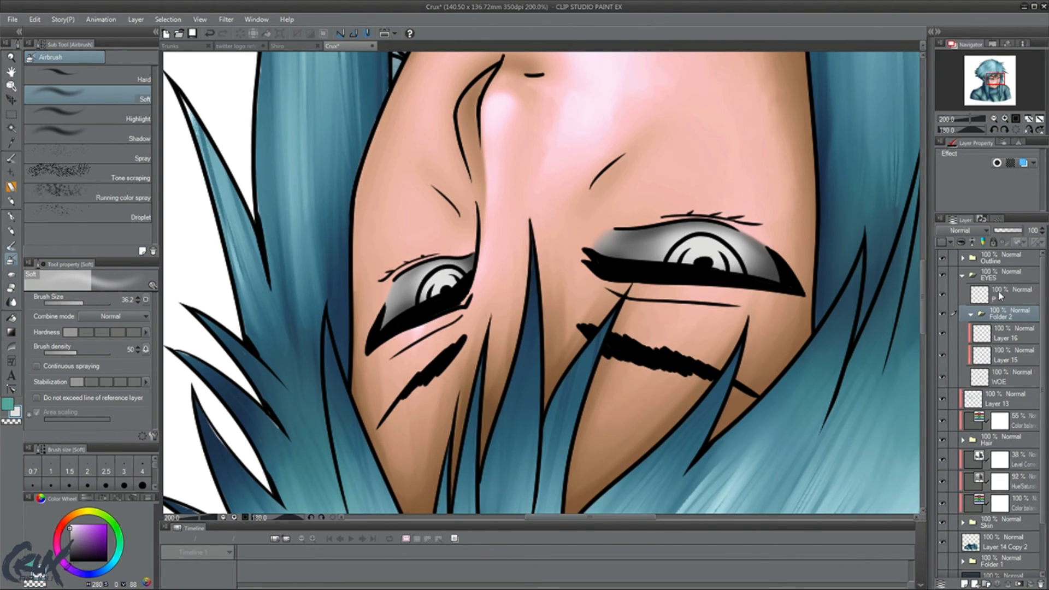
{"action": "type", "text": "WOE"}
{"action": "key", "text": "Return"}
{"action": "left_click", "coordinate": [1009, 320]}
{"action": "left_click_drag", "start_coordinate": [1009, 320], "coordinate": [986, 317]}
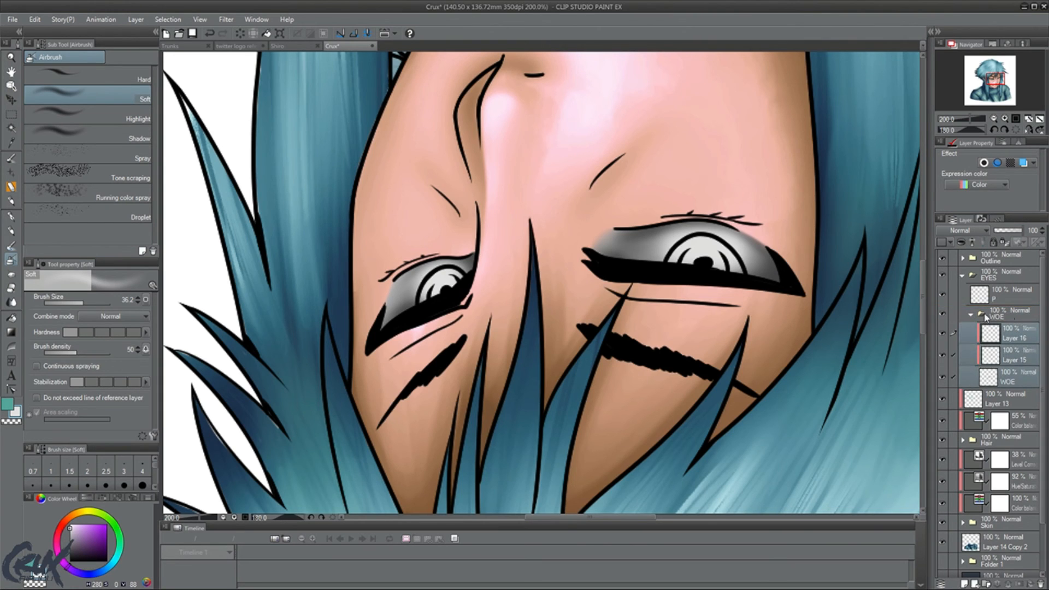
{"action": "left_click", "coordinate": [973, 316]}
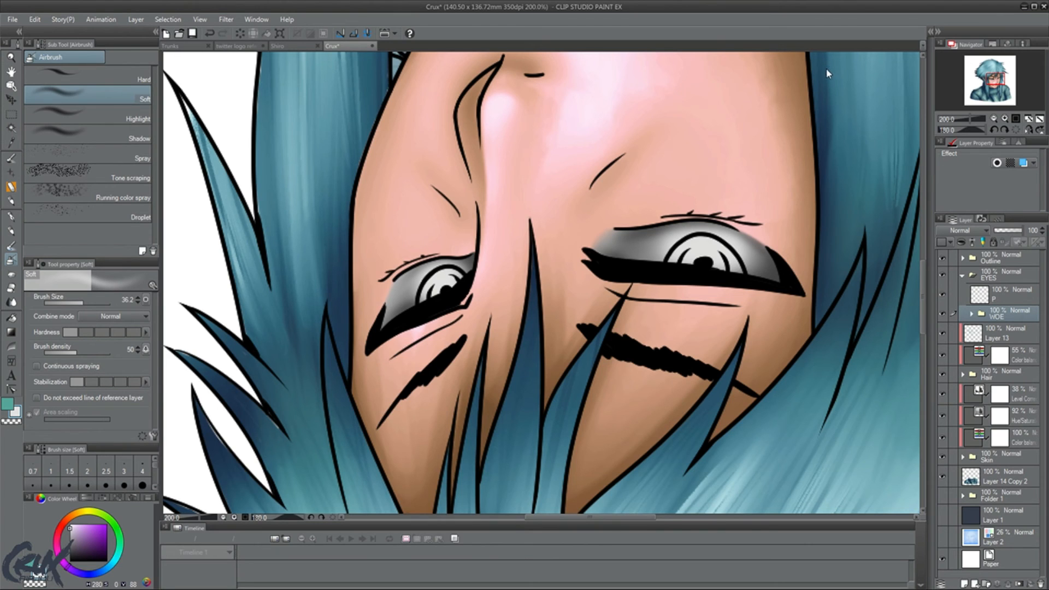
Add a Color Balance correction layer above the WOE folder and shift the grey eye shading toward blue.
{"action": "left_click", "coordinate": [817, 149]}
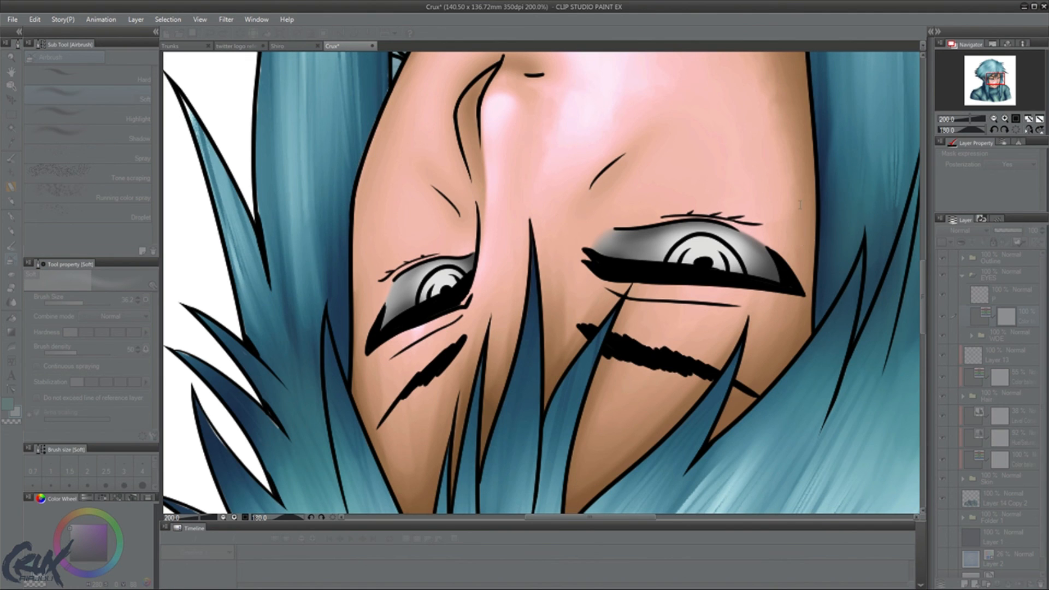
{"action": "key", "text": "ctrl+0"}
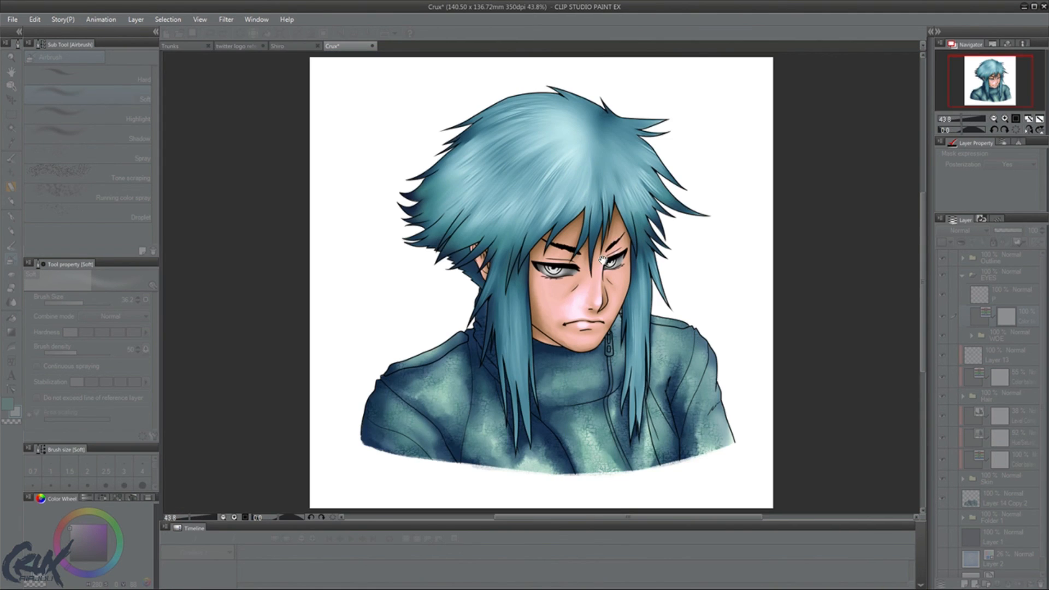
{"action": "scroll", "coordinate": [603, 260], "scroll_direction": "up", "scroll_amount": 2}
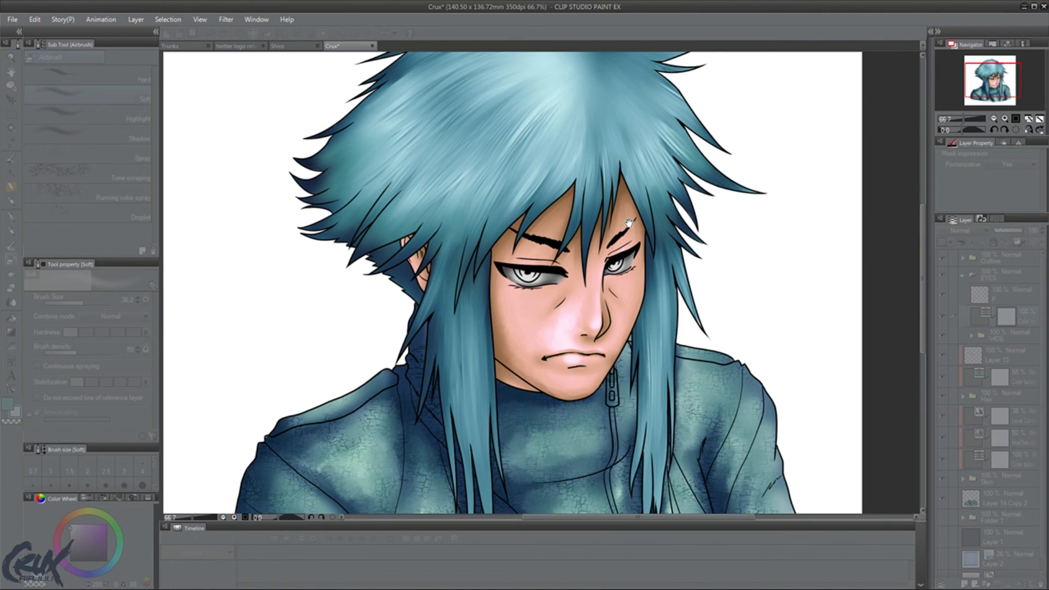
{"action": "scroll", "coordinate": [628, 222], "scroll_direction": "up", "scroll_amount": 1}
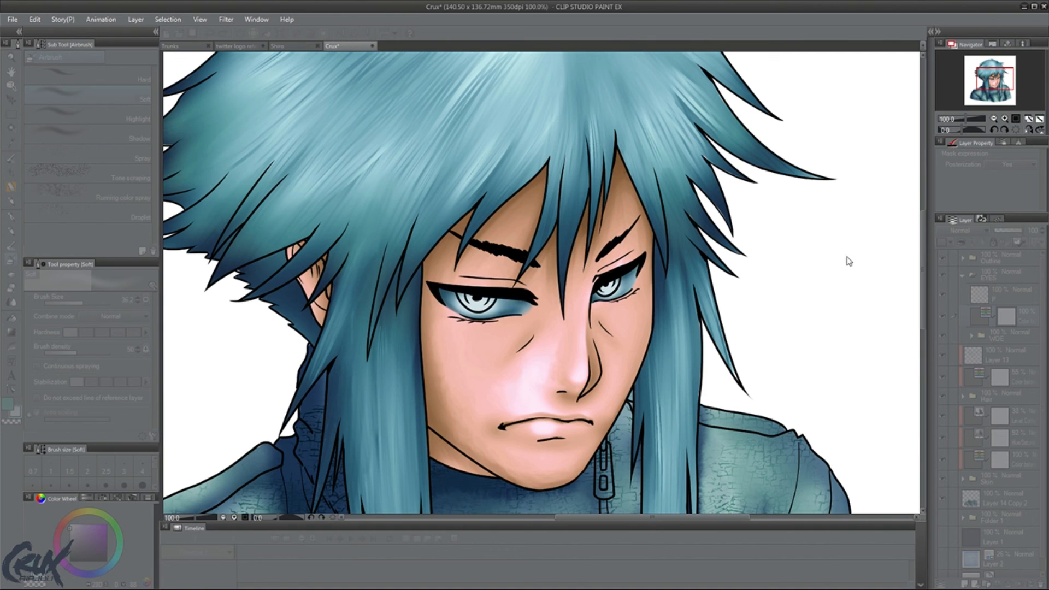
{"action": "left_click", "coordinate": [931, 203]}
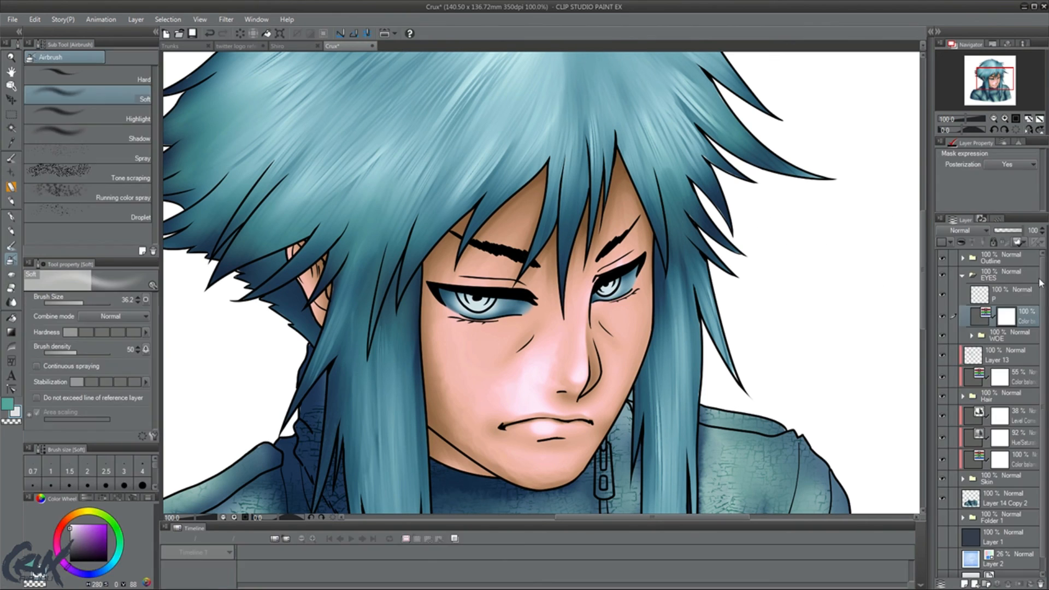
Lower the opacity of the eyes' Color Balance correction layer to 55%.
{"action": "left_click", "coordinate": [1006, 233]}
{"action": "left_click", "coordinate": [1010, 234]}
{"action": "key", "text": "ctrl+0"}
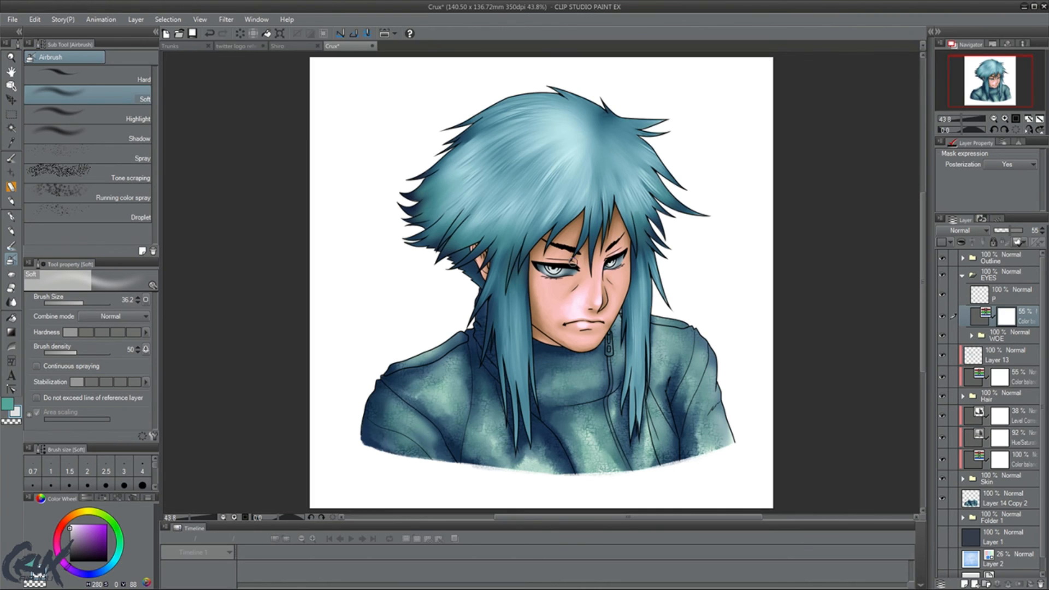
{"action": "scroll", "coordinate": [572, 262], "scroll_direction": "up", "scroll_amount": 3}
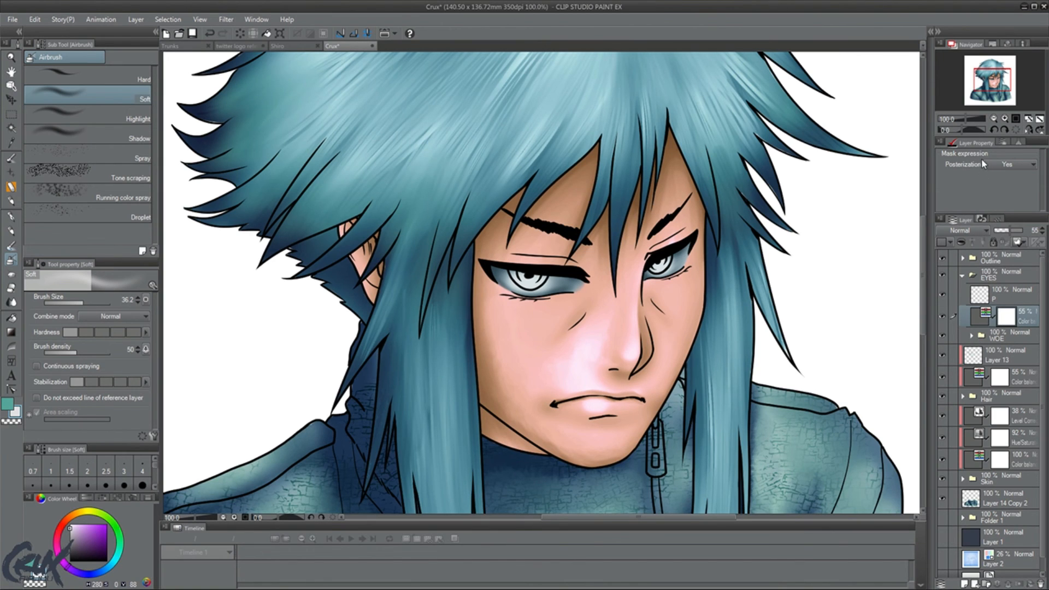
Clip the Color Balance layer to the WOE folder and merge the two into a single WOE layer.
{"action": "key", "text": "ctrl+alt+g"}
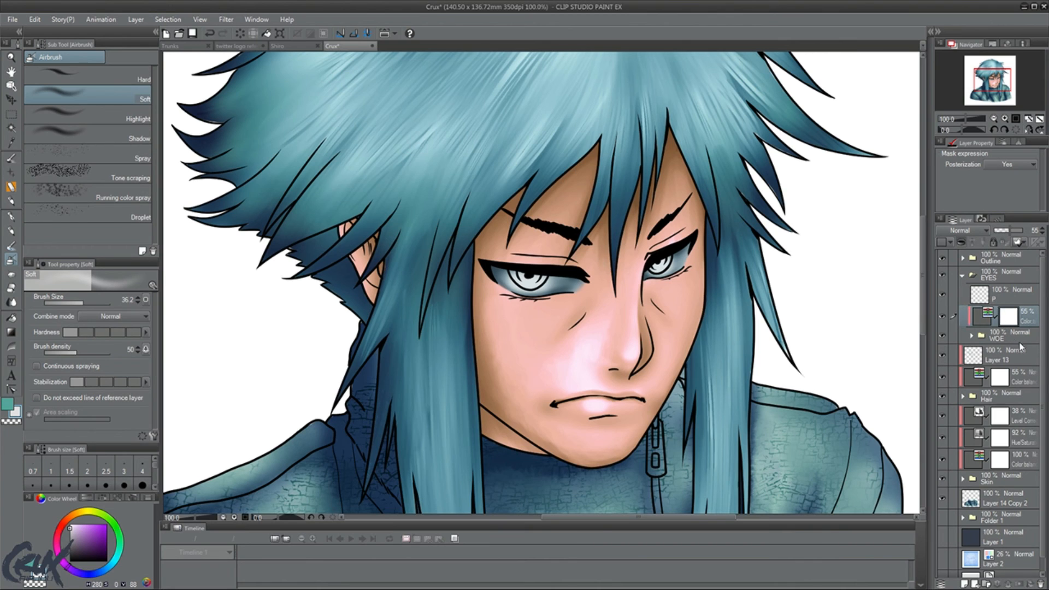
{"action": "left_click", "coordinate": [1024, 342]}
{"action": "left_click", "coordinate": [1025, 311], "text": "ctrl"}
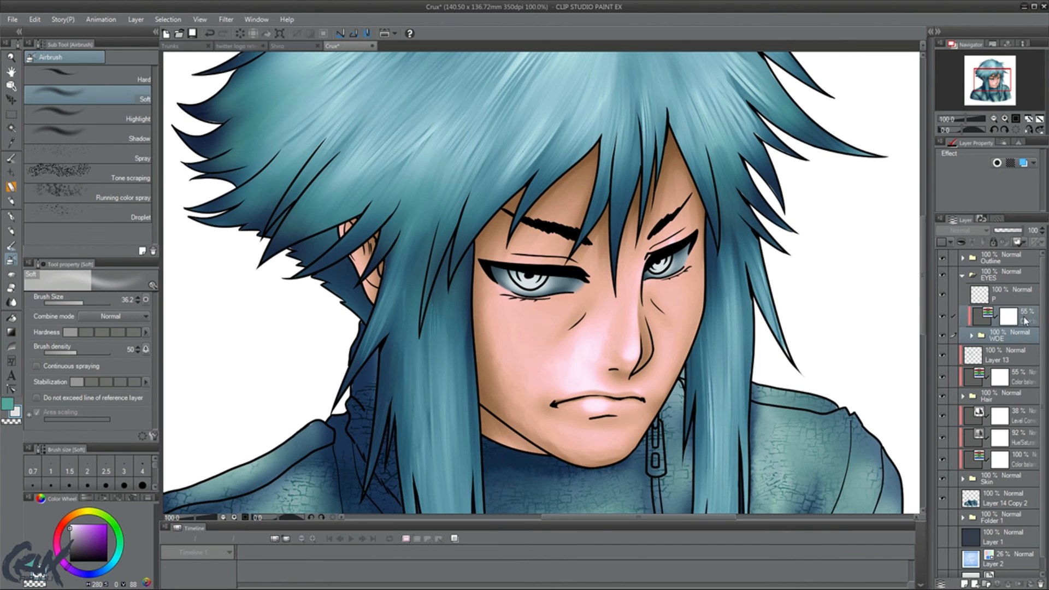
{"action": "key", "text": "shift+alt+e"}
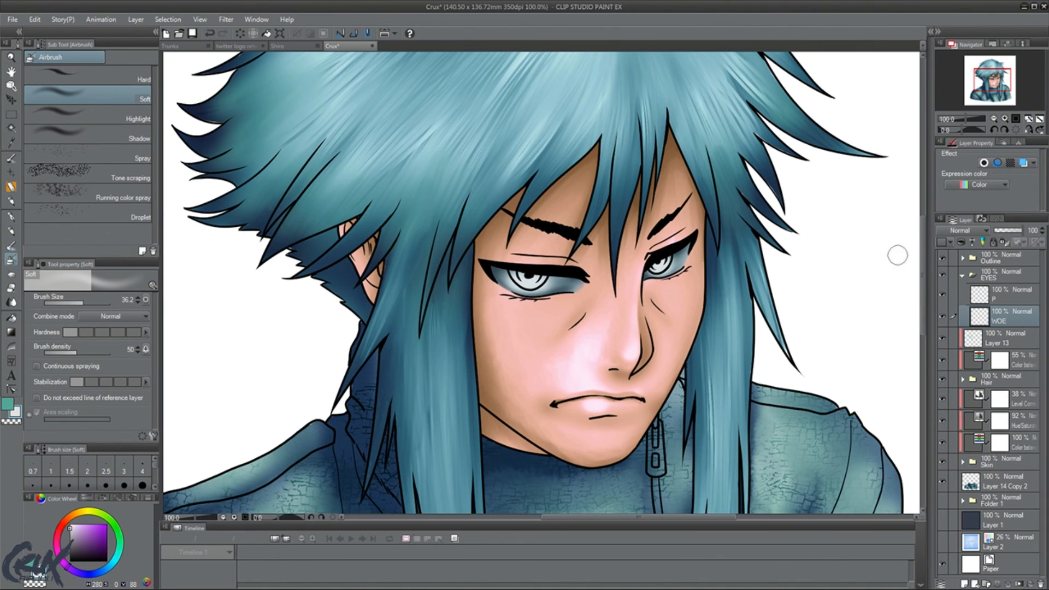
Put the P layer in a new folder named P and add a new layer clipped above it.
{"action": "scroll", "coordinate": [924, 268], "scroll_direction": "up", "scroll_amount": 2}
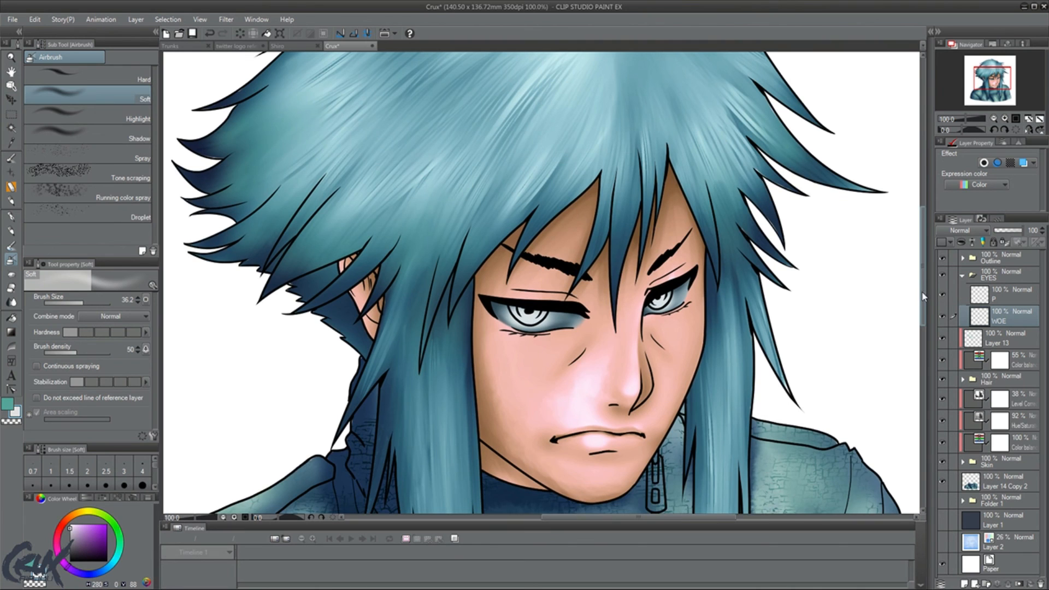
{"action": "mouse_move", "coordinate": [923, 272]}
{"action": "left_mouse_down"}
{"action": "mouse_move", "coordinate": [923, 263]}
{"action": "mouse_move", "coordinate": [924, 274]}
{"action": "left_mouse_up"}
{"action": "left_click", "coordinate": [1013, 300]}
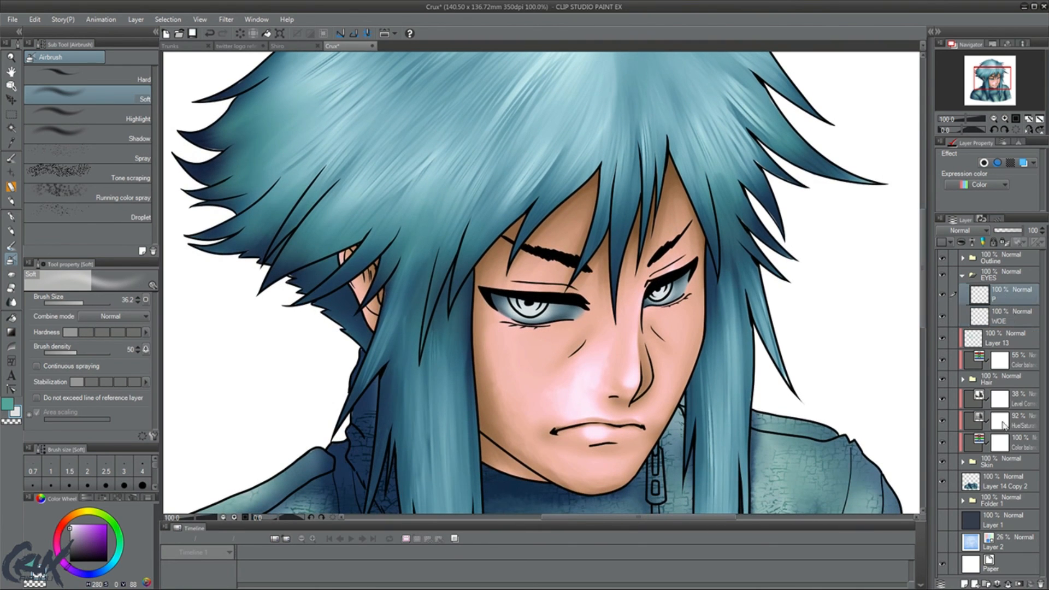
{"action": "left_click", "coordinate": [987, 583]}
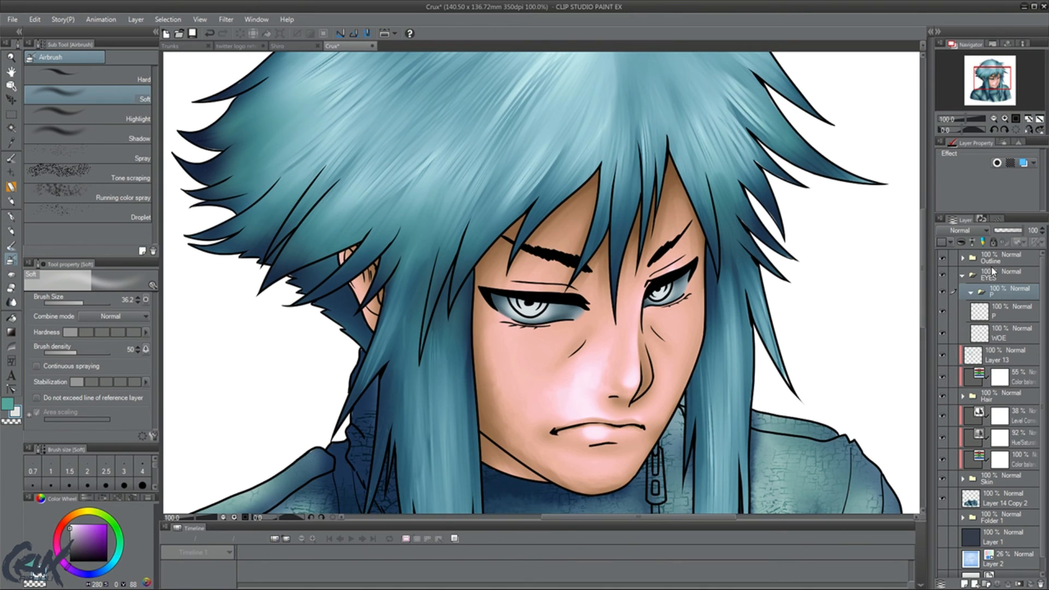
{"action": "left_click", "coordinate": [1000, 310]}
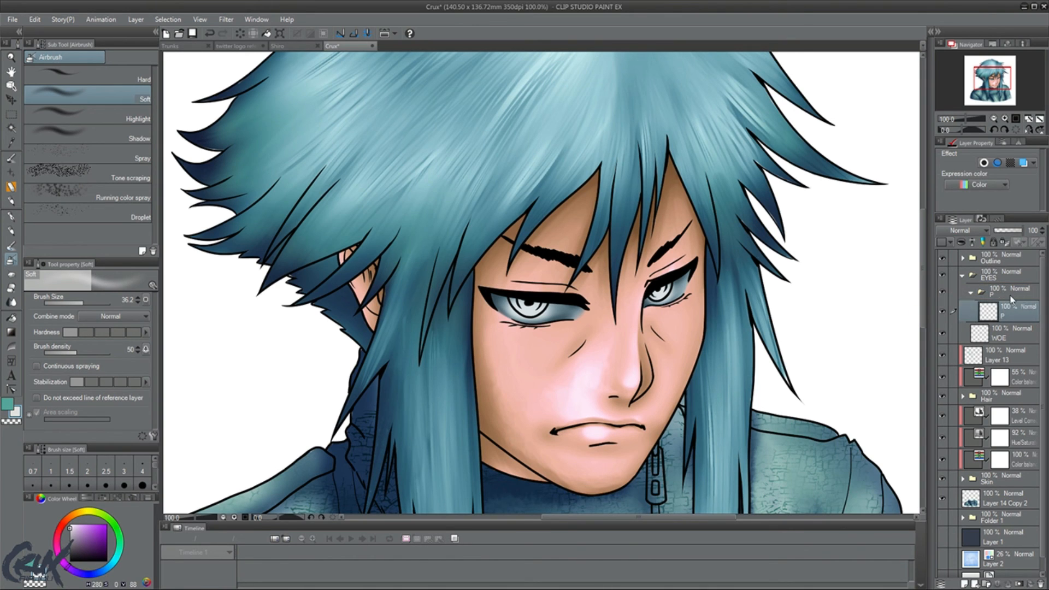
{"action": "left_click", "coordinate": [972, 584]}
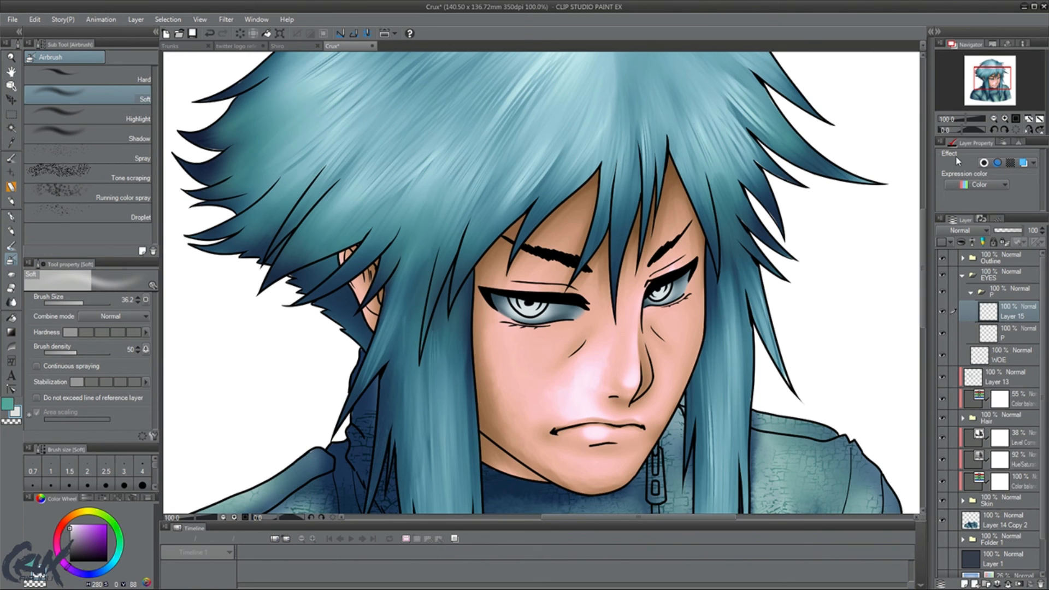
{"action": "left_click", "coordinate": [1007, 333]}
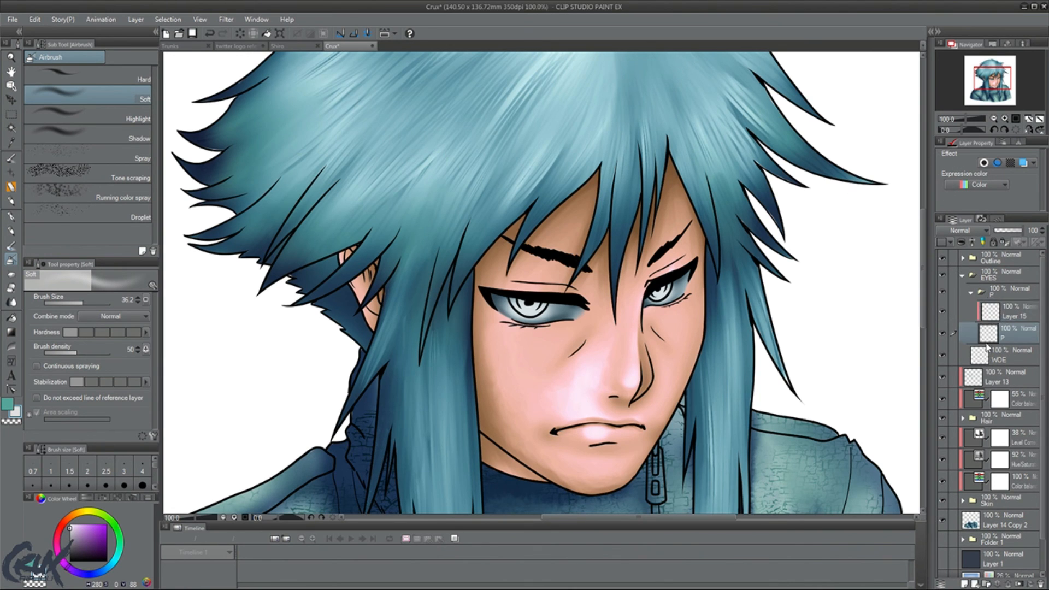
Paint both irises solid dark grey on the P layer with the G-pen at size 20.4.
{"action": "scroll", "coordinate": [578, 310], "scroll_direction": "down", "scroll_amount": 1}
{"action": "scroll", "coordinate": [547, 315], "scroll_direction": "up", "scroll_amount": 3}
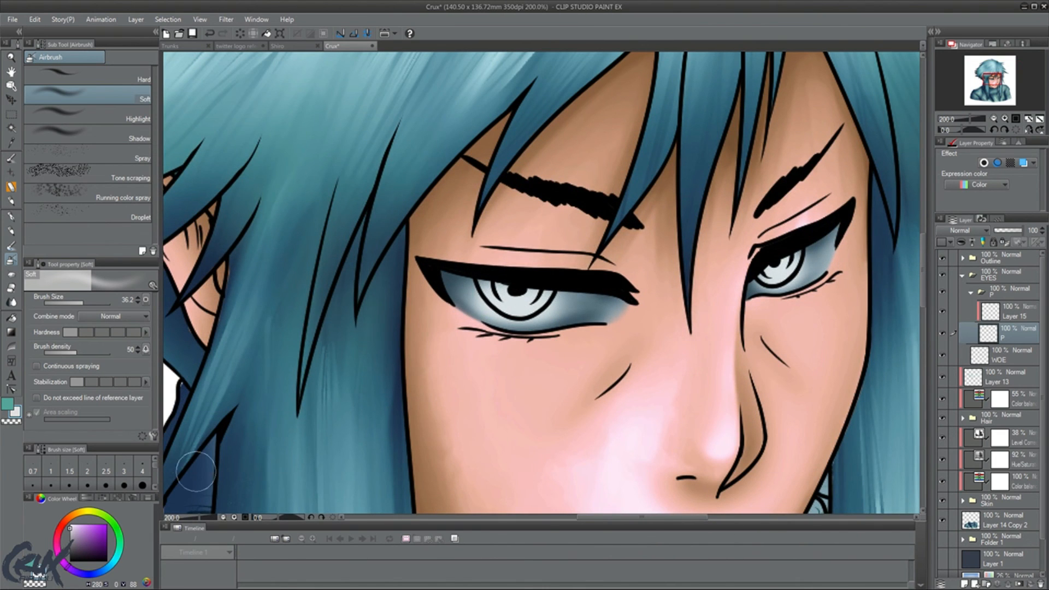
{"action": "left_click", "coordinate": [70, 556]}
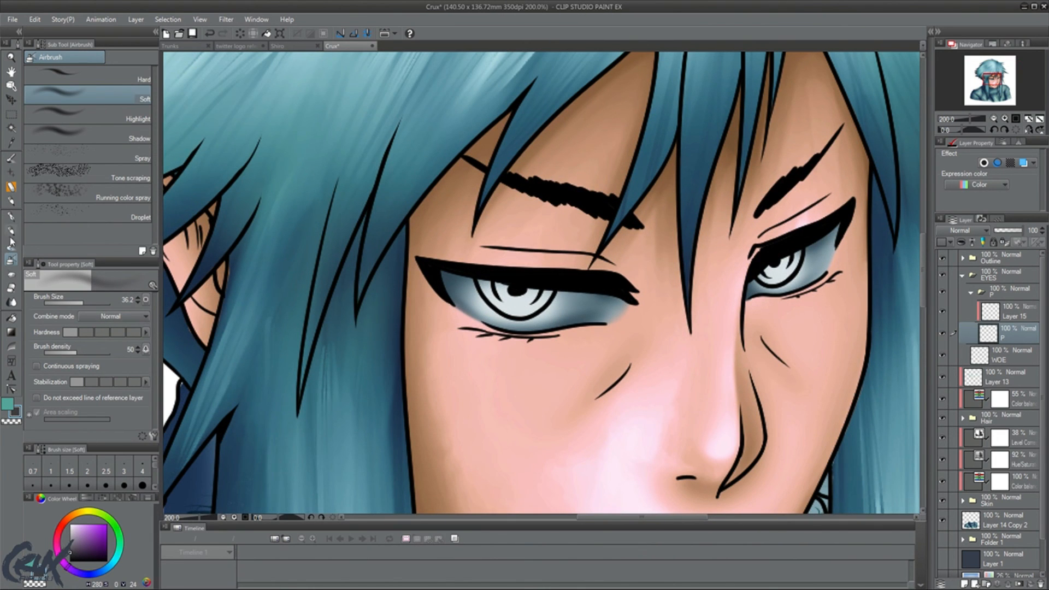
{"action": "left_click", "coordinate": [11, 218]}
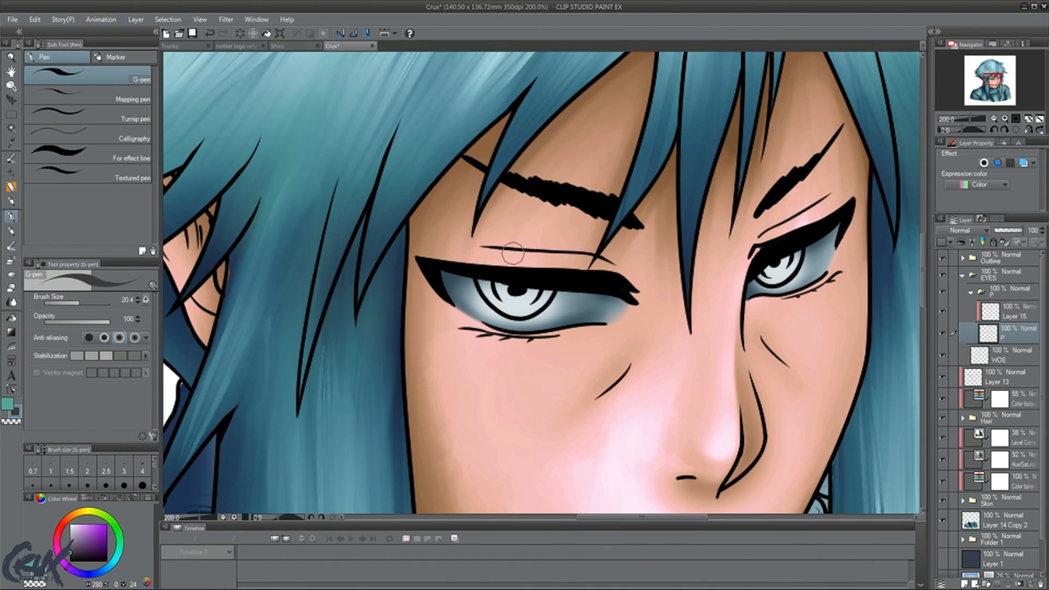
{"action": "scroll", "coordinate": [505, 280], "scroll_direction": "up", "scroll_amount": 4}
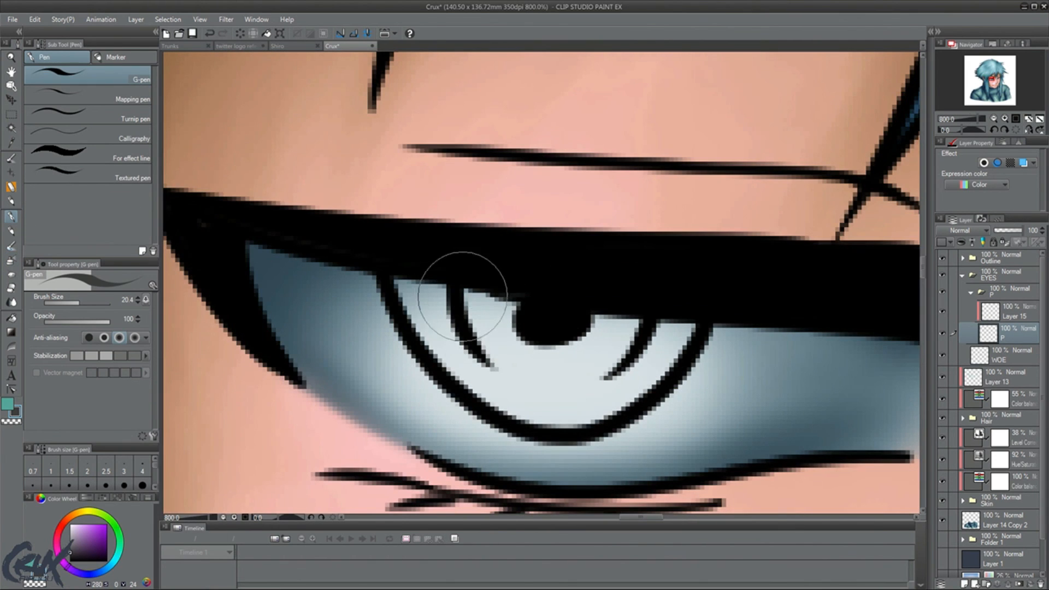
{"action": "mouse_move", "coordinate": [466, 277]}
{"action": "left_mouse_down"}
{"action": "mouse_move", "coordinate": [467, 307]}
{"action": "mouse_move", "coordinate": [448, 313]}
{"action": "mouse_move", "coordinate": [421, 286]}
{"action": "mouse_move", "coordinate": [466, 348]}
{"action": "mouse_move", "coordinate": [525, 376]}
{"action": "mouse_move", "coordinate": [592, 369]}
{"action": "mouse_move", "coordinate": [583, 390]}
{"action": "mouse_move", "coordinate": [605, 387]}
{"action": "mouse_move", "coordinate": [660, 319]}
{"action": "mouse_move", "coordinate": [565, 347]}
{"action": "mouse_move", "coordinate": [481, 304]}
{"action": "left_mouse_up"}
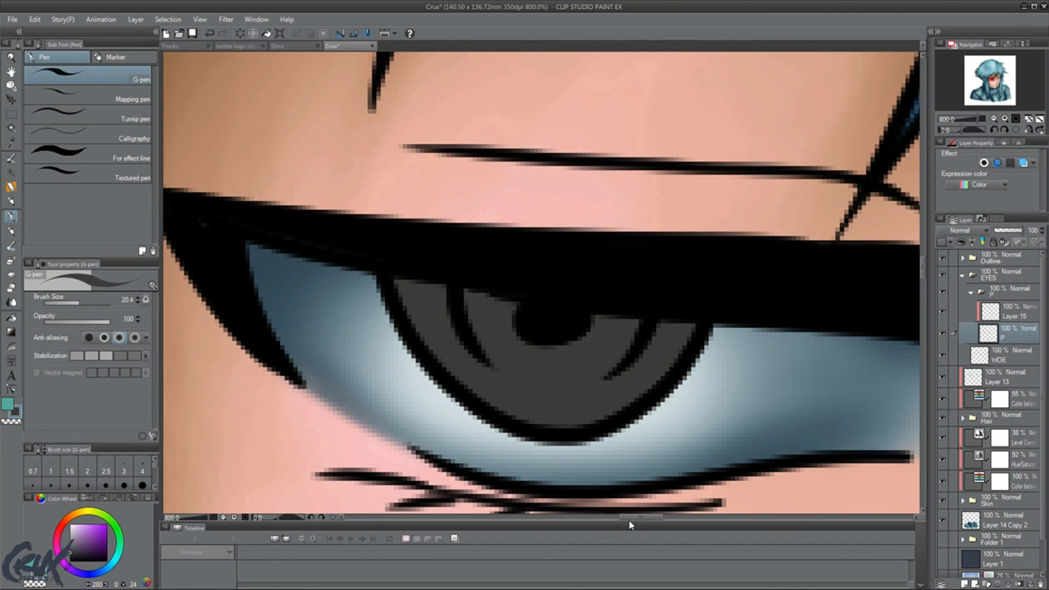
{"action": "left_click_drag", "start_coordinate": [628, 520], "coordinate": [700, 520]}
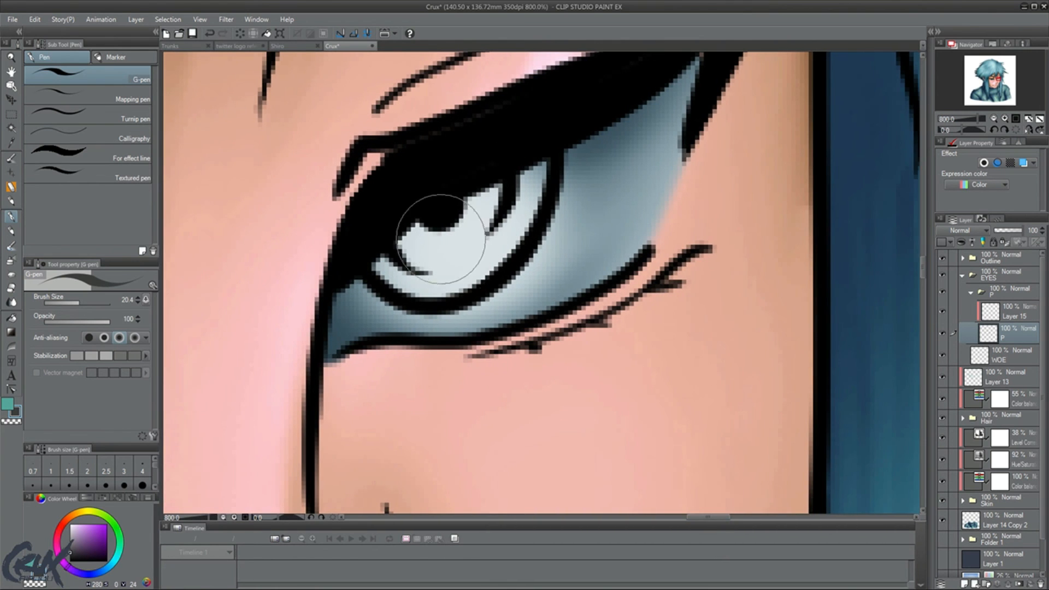
{"action": "mouse_move", "coordinate": [436, 218]}
{"action": "left_mouse_down"}
{"action": "mouse_move", "coordinate": [428, 254]}
{"action": "mouse_move", "coordinate": [406, 252]}
{"action": "mouse_move", "coordinate": [411, 262]}
{"action": "mouse_move", "coordinate": [409, 250]}
{"action": "mouse_move", "coordinate": [431, 255]}
{"action": "mouse_move", "coordinate": [489, 216]}
{"action": "mouse_move", "coordinate": [507, 187]}
{"action": "mouse_move", "coordinate": [484, 184]}
{"action": "left_mouse_up"}
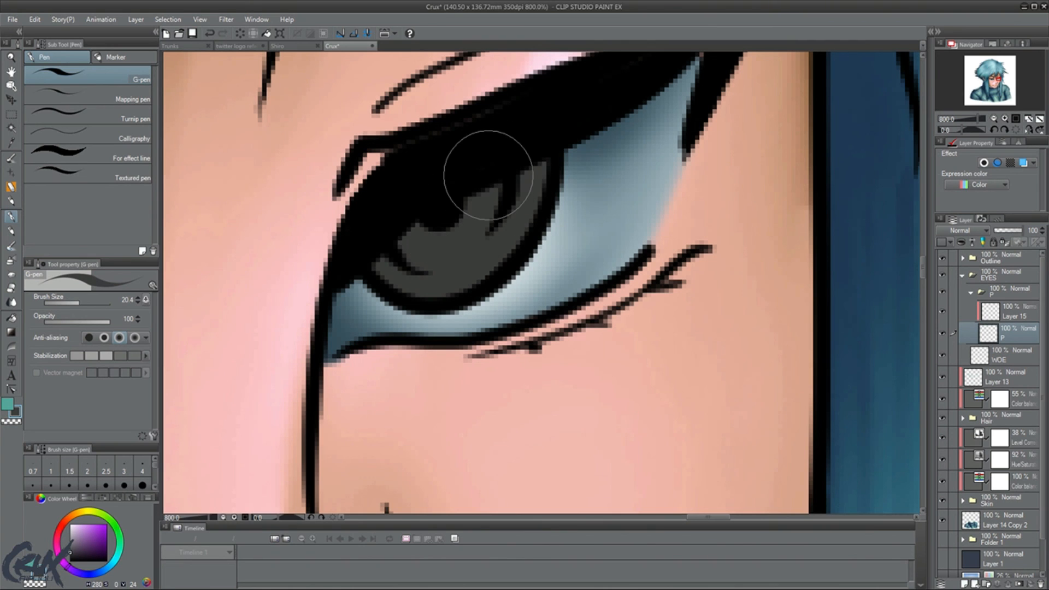
Paint lighter grey highlights inside both irises on the clipped layer above P with the G-pen.
{"action": "key", "text": "ctrl+0"}
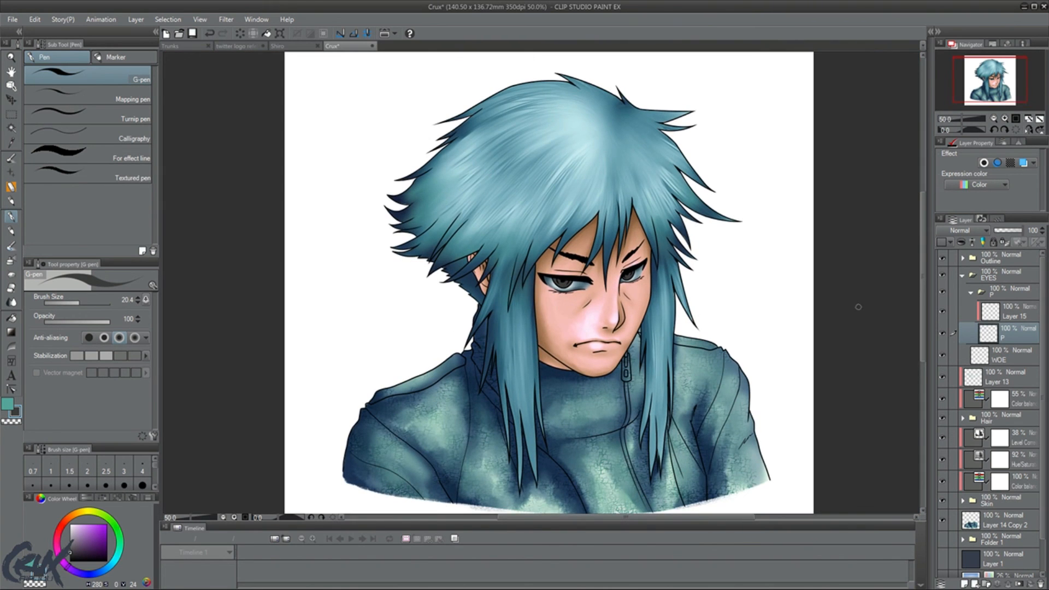
{"action": "left_click", "coordinate": [1011, 316]}
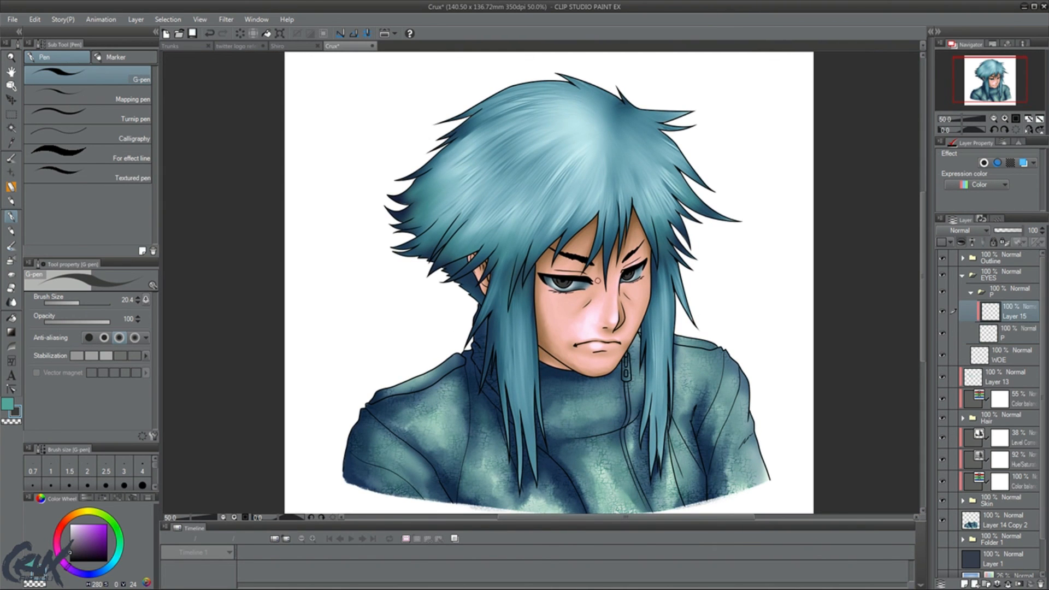
{"action": "scroll", "coordinate": [598, 280], "scroll_direction": "up", "scroll_amount": 3}
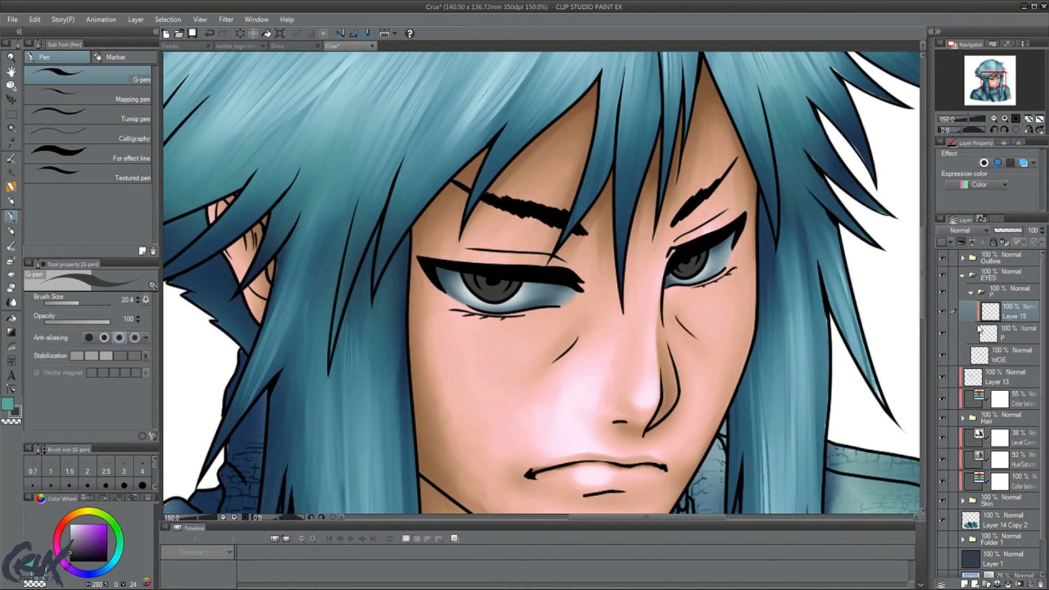
{"action": "left_click", "coordinate": [76, 543]}
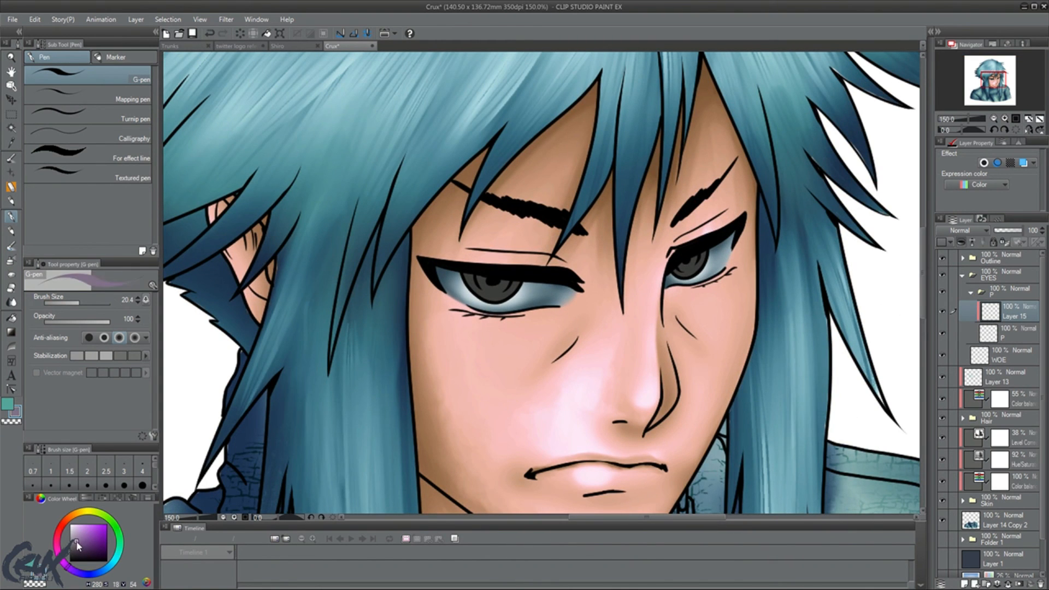
{"action": "left_click_drag", "start_coordinate": [66, 543], "coordinate": [70, 539]}
{"action": "mouse_move", "coordinate": [482, 287]}
{"action": "left_mouse_down"}
{"action": "mouse_move", "coordinate": [486, 297]}
{"action": "mouse_move", "coordinate": [501, 290]}
{"action": "mouse_move", "coordinate": [491, 288]}
{"action": "left_mouse_up"}
{"action": "left_click_drag", "start_coordinate": [677, 267], "coordinate": [693, 274]}
{"action": "left_click_drag", "start_coordinate": [709, 192], "coordinate": [693, 180]}
Soften the grey highlights in both irises with the Blend tool at size 20.4, darkening toward the upper eyelids.
{"action": "key", "text": "j"}
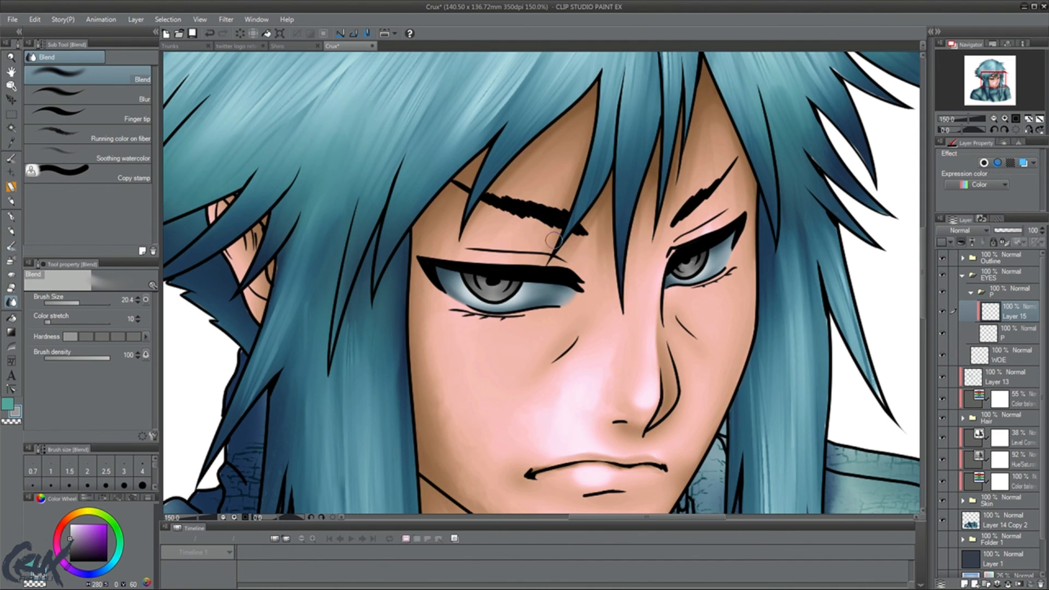
{"action": "key", "text": "^"}
{"action": "key", "text": "^"}
{"action": "key", "text": "^"}
{"action": "key", "text": "^"}
{"action": "key", "text": "^"}
{"action": "key", "text": "^"}
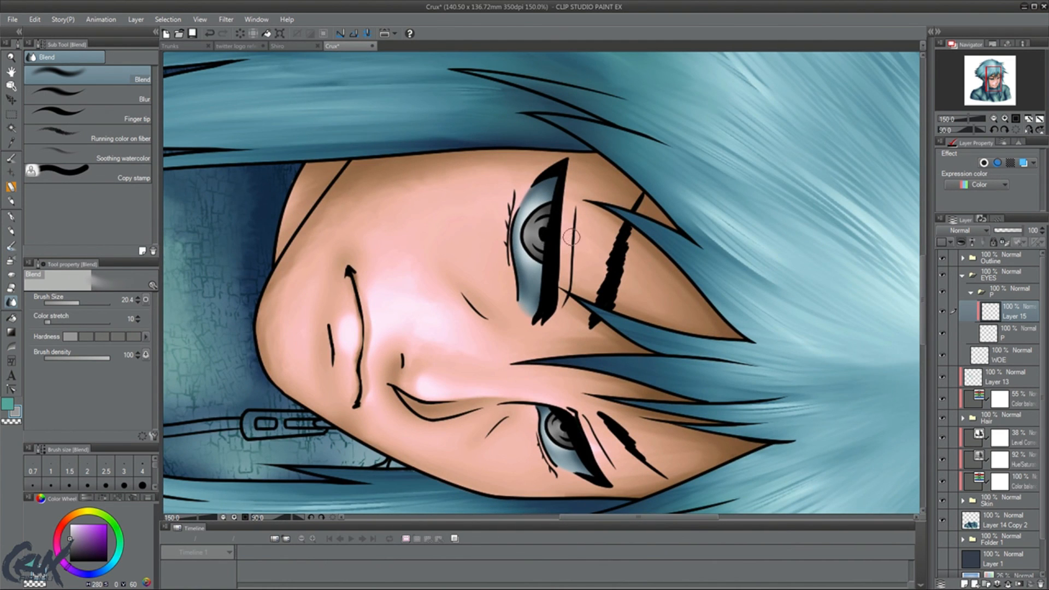
{"action": "scroll", "coordinate": [548, 238], "scroll_direction": "up", "scroll_amount": 6}
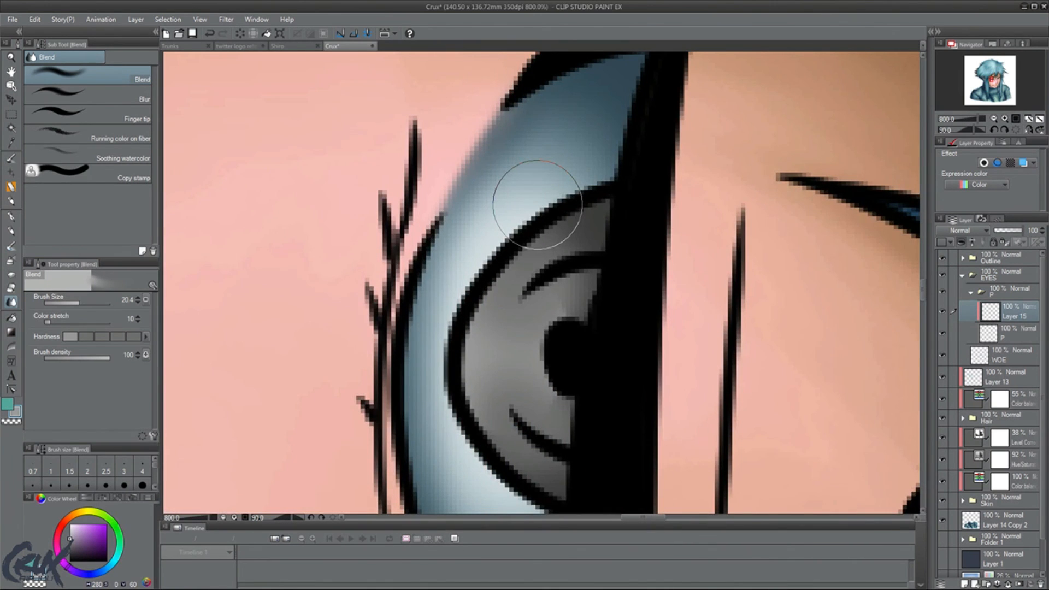
{"action": "scroll", "coordinate": [538, 204], "scroll_direction": "down", "scroll_amount": 2}
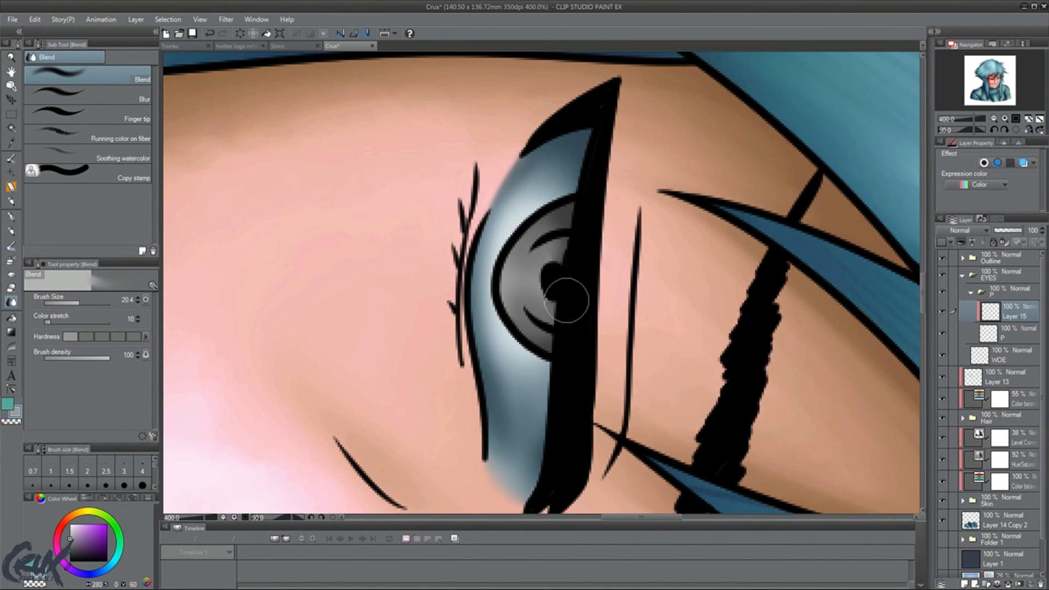
{"action": "left_click_drag", "start_coordinate": [571, 171], "coordinate": [561, 430]}
{"action": "left_click_drag", "start_coordinate": [579, 179], "coordinate": [568, 389]}
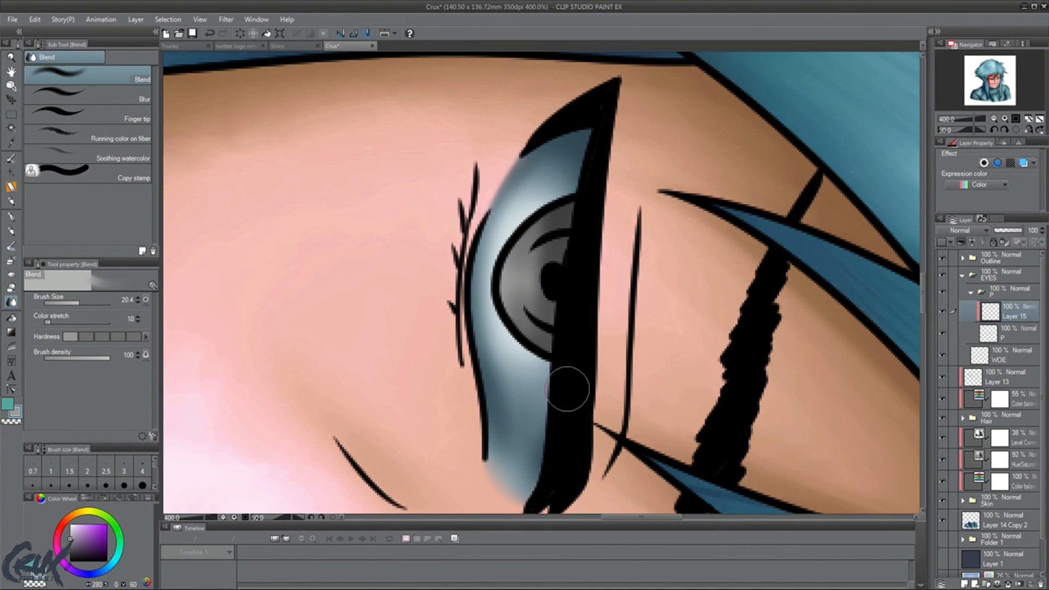
{"action": "left_click_drag", "start_coordinate": [923, 285], "coordinate": [923, 330]}
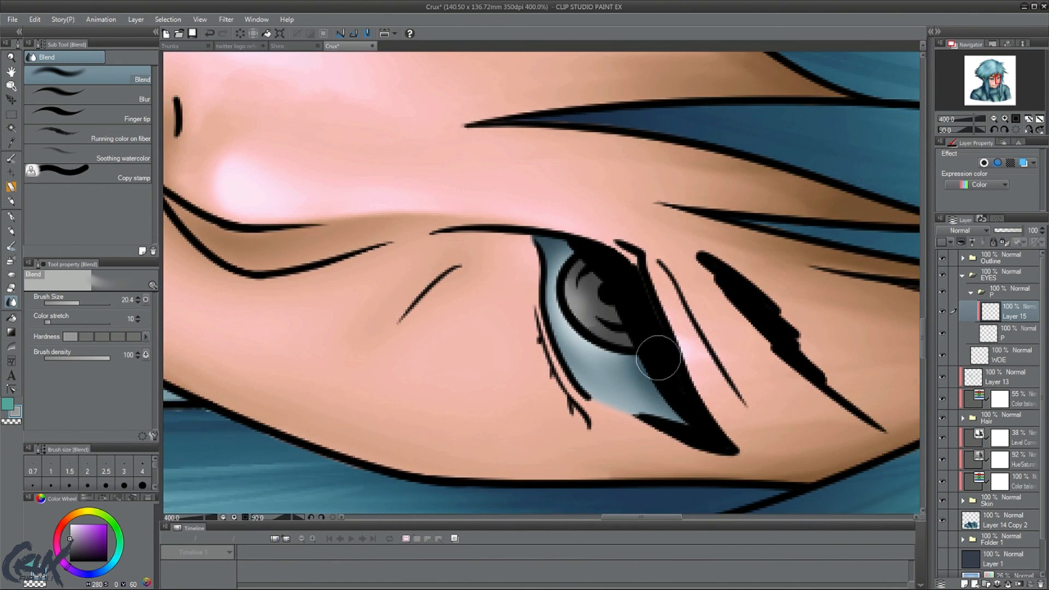
Add another clipped layer directly above the P base layer, beneath the iris highlight layer.
{"action": "left_click_drag", "start_coordinate": [924, 335], "coordinate": [924, 290]}
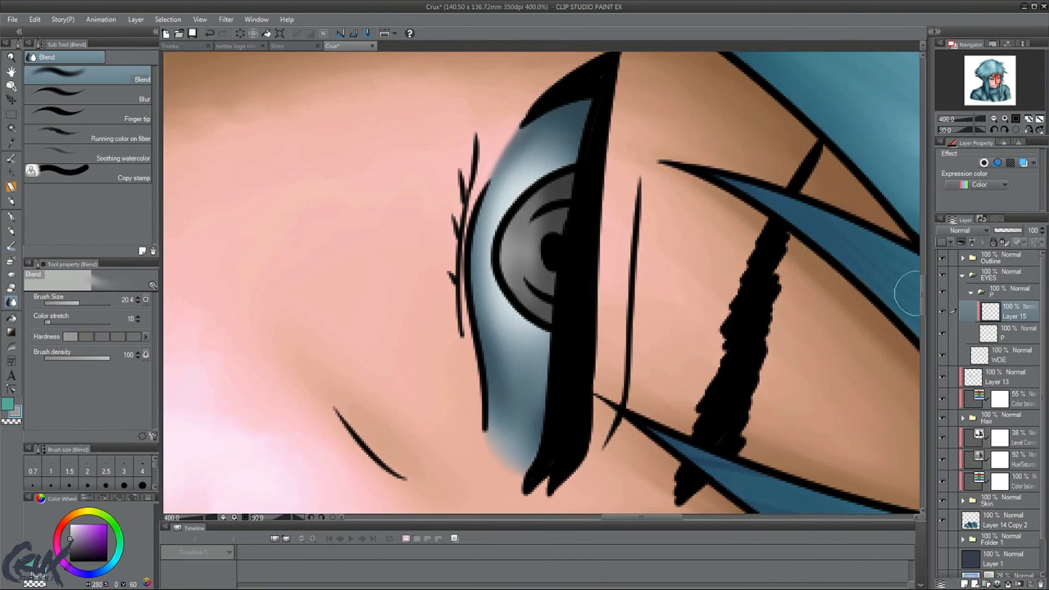
{"action": "left_click", "coordinate": [1015, 333]}
{"action": "left_click", "coordinate": [967, 584]}
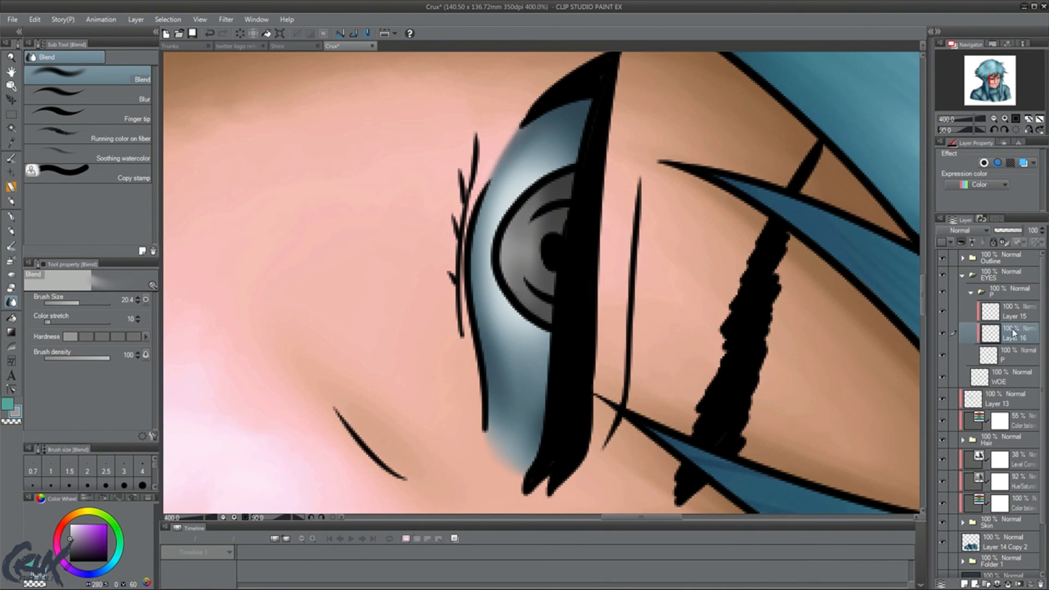
Move the new clipped layer above the iris highlight layer and paint a light grey inner arc around the first pupil with The Commissioner brush at size 5.0.
{"action": "left_click_drag", "start_coordinate": [1015, 332], "coordinate": [1016, 306]}
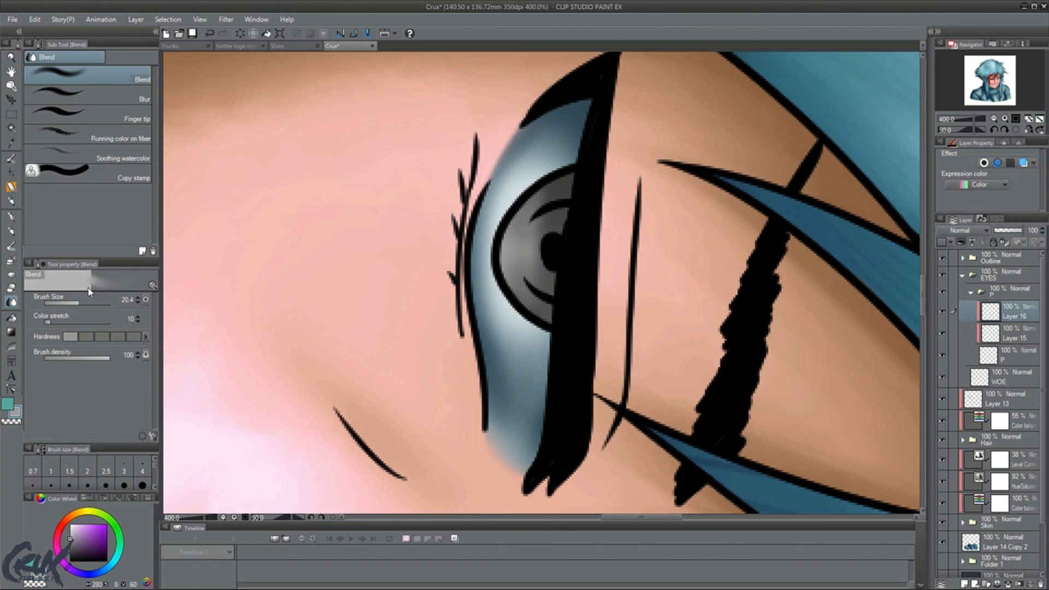
{"action": "left_click", "coordinate": [15, 160]}
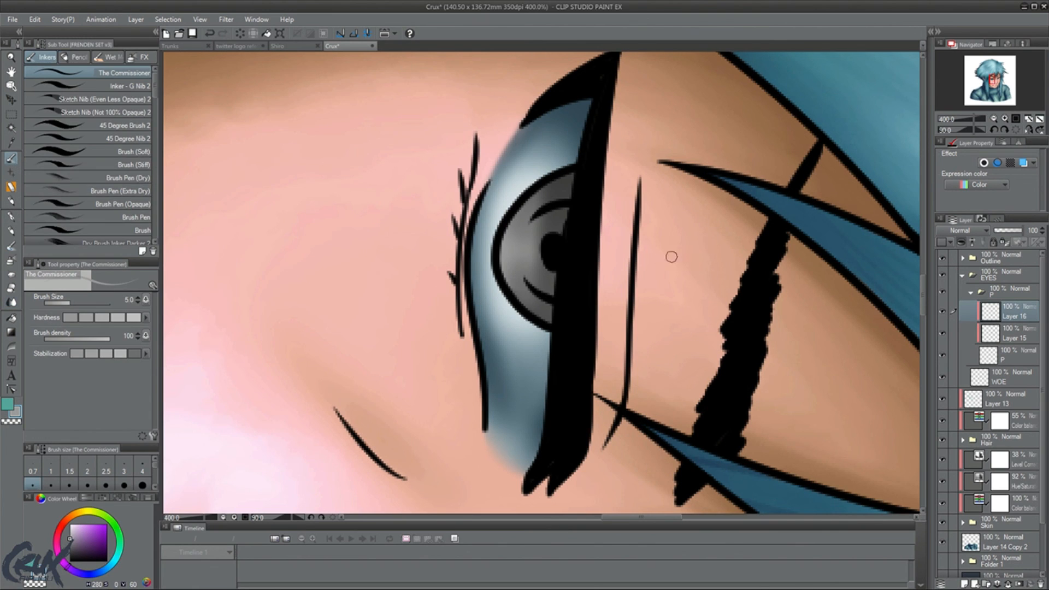
{"action": "left_click", "coordinate": [71, 529]}
{"action": "mouse_move", "coordinate": [557, 215]}
{"action": "left_mouse_down"}
{"action": "mouse_move", "coordinate": [530, 230]}
{"action": "mouse_move", "coordinate": [533, 278]}
{"action": "left_mouse_up"}
{"action": "key", "text": "ctrl+z"}
{"action": "mouse_move", "coordinate": [549, 214]}
{"action": "left_mouse_down"}
{"action": "mouse_move", "coordinate": [523, 256]}
{"action": "mouse_move", "coordinate": [545, 287]}
{"action": "left_mouse_up"}
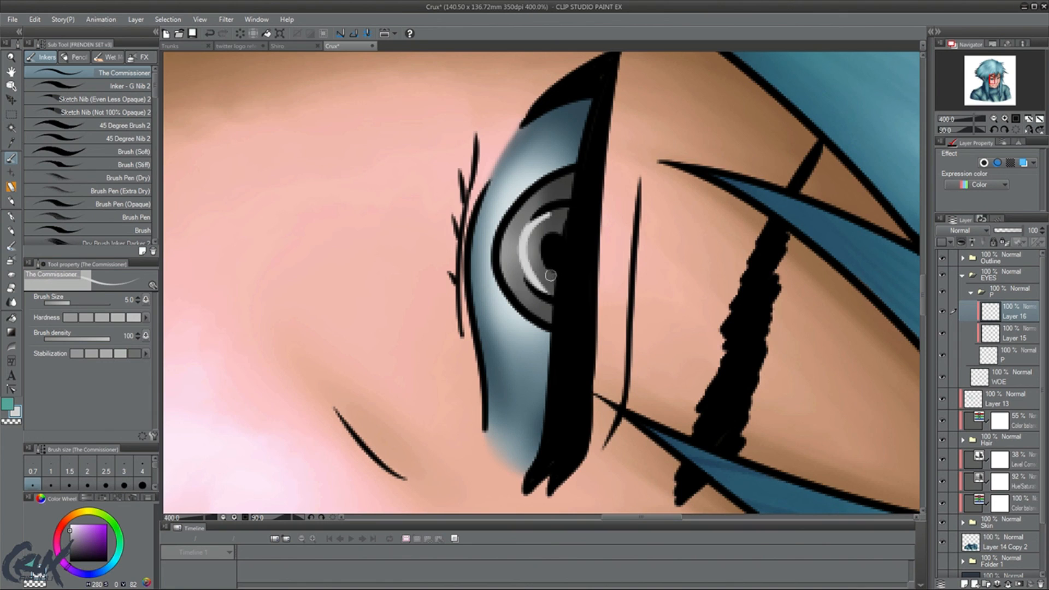
{"action": "key", "text": "ctrl+z"}
{"action": "mouse_move", "coordinate": [550, 215]}
{"action": "left_mouse_down"}
{"action": "mouse_move", "coordinate": [530, 232]}
{"action": "mouse_move", "coordinate": [545, 288]}
{"action": "left_mouse_up"}
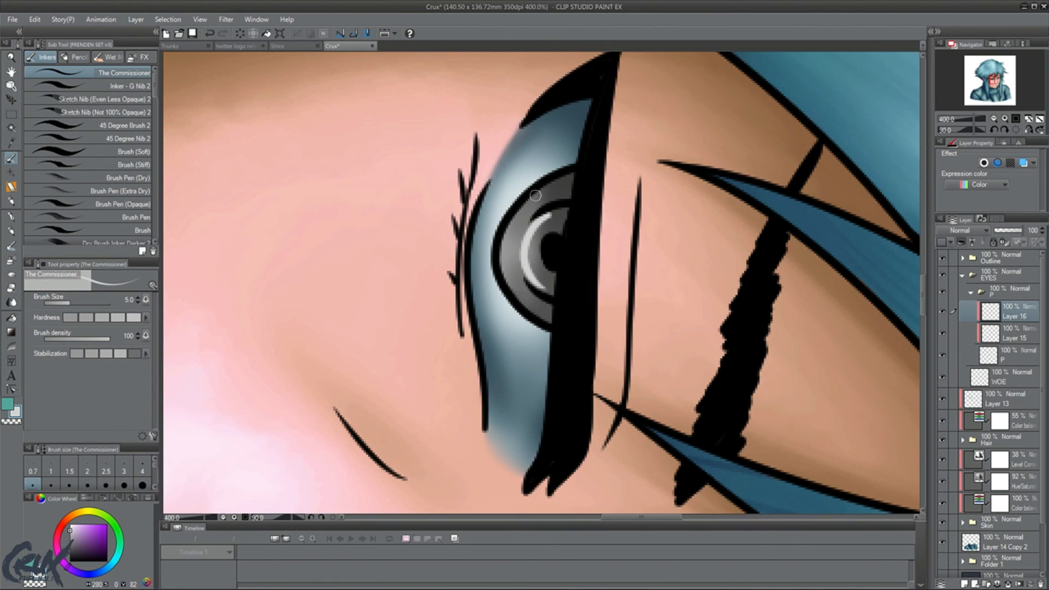
Paint a light grey outer arc along the lower rim of the same iris, just inside its outline.
{"action": "left_click_drag", "start_coordinate": [549, 189], "coordinate": [537, 299]}
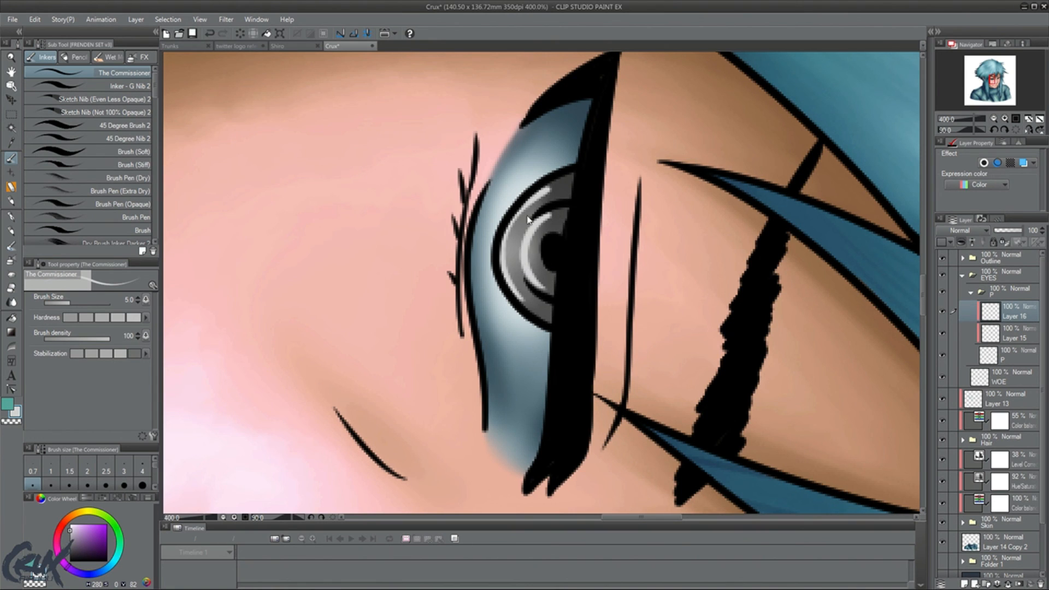
{"action": "key", "text": "ctrl+z"}
{"action": "left_click_drag", "start_coordinate": [533, 198], "coordinate": [545, 313]}
{"action": "key", "text": "ctrl+z"}
{"action": "mouse_move", "coordinate": [537, 197]}
{"action": "left_mouse_down"}
{"action": "mouse_move", "coordinate": [514, 221]}
{"action": "mouse_move", "coordinate": [515, 285]}
{"action": "left_mouse_up"}
{"action": "left_click_drag", "start_coordinate": [508, 241], "coordinate": [533, 313]}
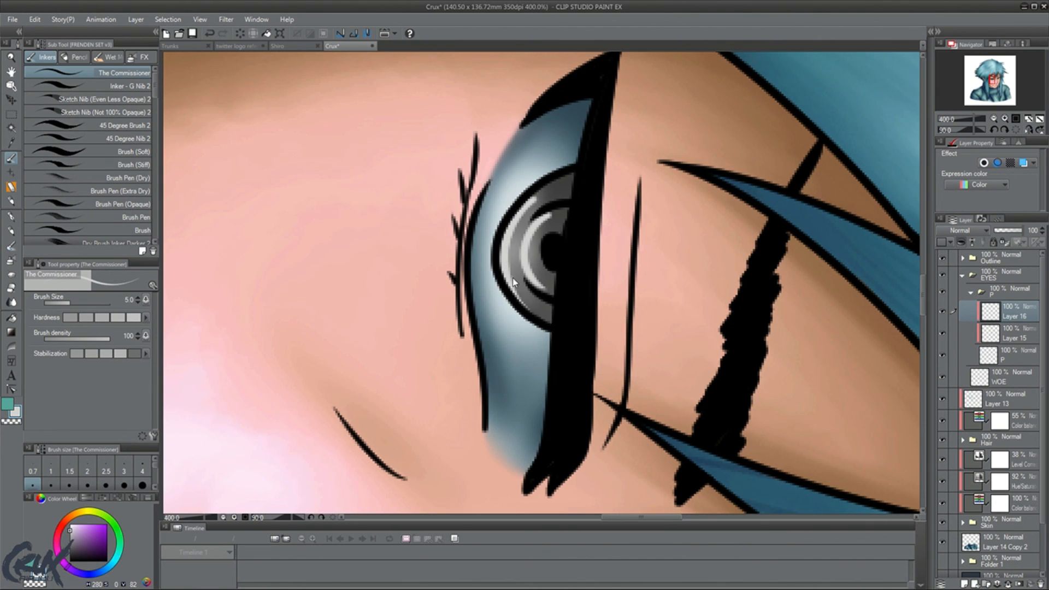
{"action": "left_click_drag", "start_coordinate": [504, 258], "coordinate": [568, 327]}
Erase the upper ends of both arcs in this iris using the transparent color with the same brush.
{"action": "key", "text": "c"}
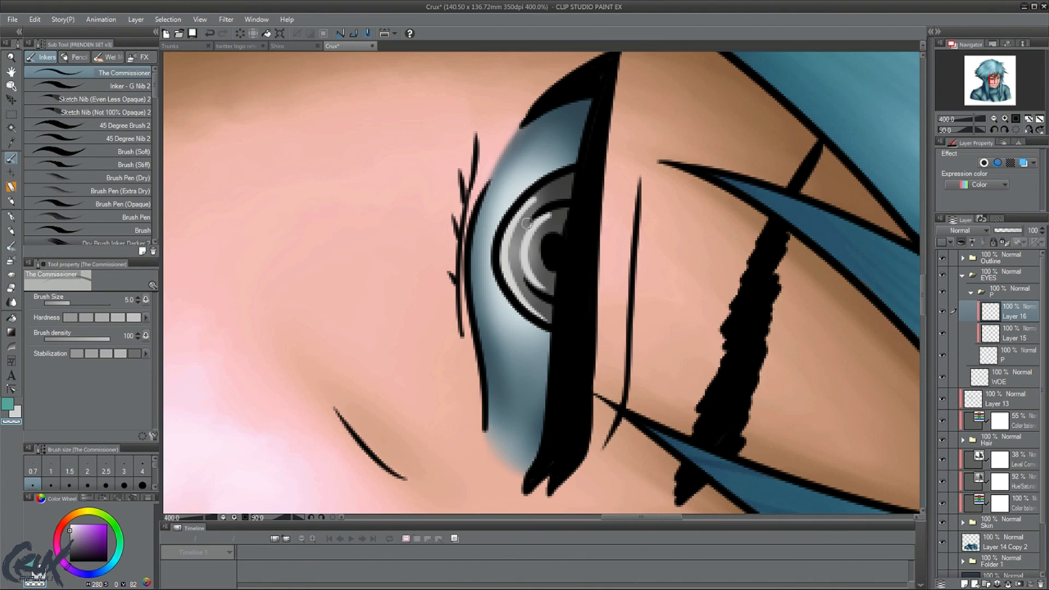
{"action": "left_click_drag", "start_coordinate": [531, 209], "coordinate": [568, 174]}
{"action": "left_click_drag", "start_coordinate": [542, 234], "coordinate": [577, 200]}
Paint matching light grey inner and outer arcs in the other eye's iris, trimming them thin with the transparent color.
{"action": "key", "text": "ctrl+0"}
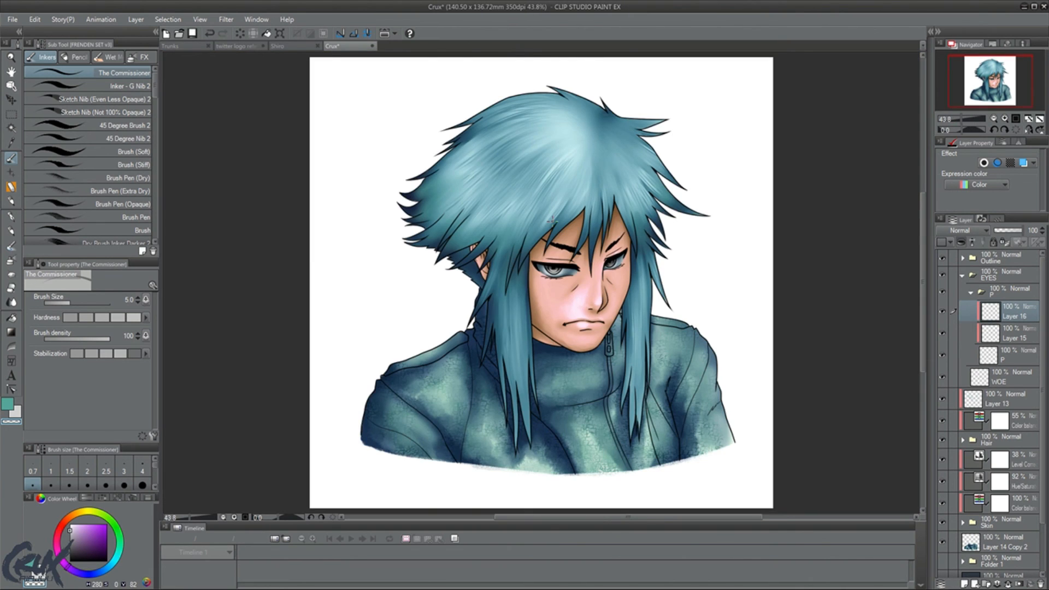
{"action": "scroll", "coordinate": [590, 257], "scroll_direction": "up", "scroll_amount": 6}
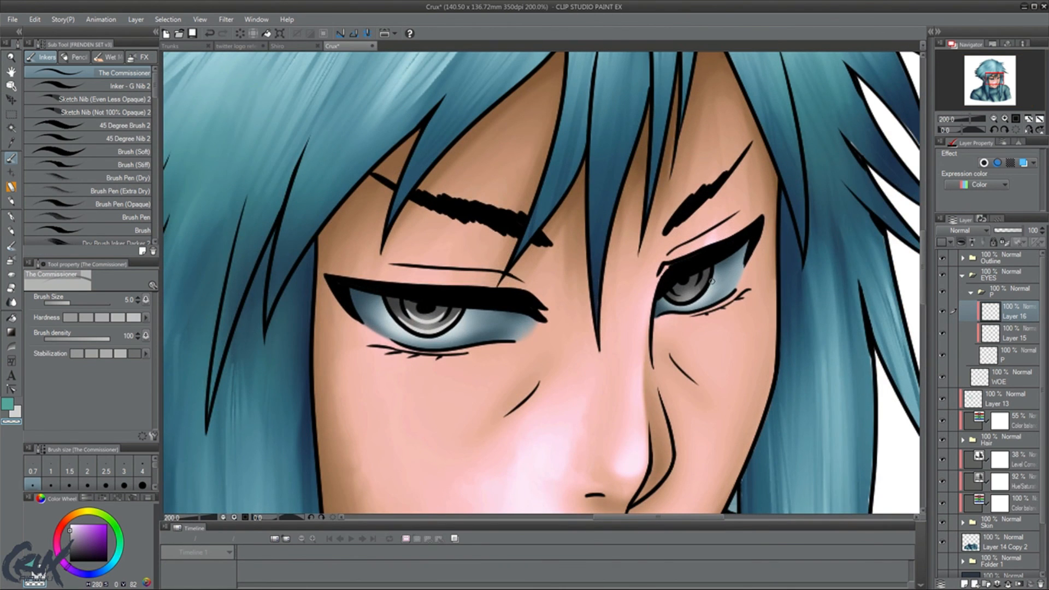
{"action": "scroll", "coordinate": [711, 281], "scroll_direction": "up", "scroll_amount": 6}
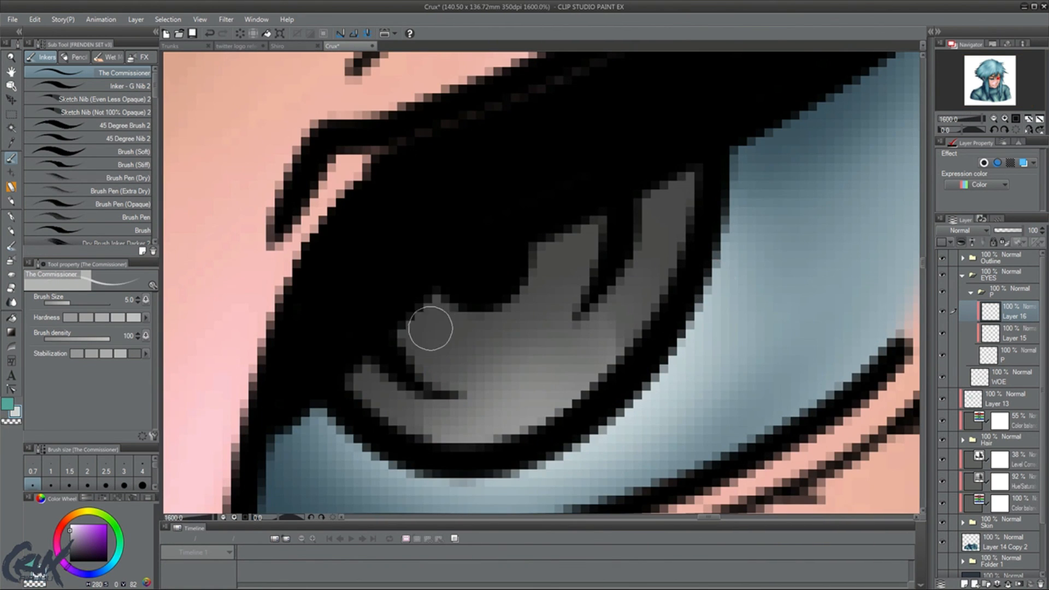
{"action": "left_click_drag", "start_coordinate": [404, 343], "coordinate": [503, 374]}
{"action": "left_click", "coordinate": [595, 236]}
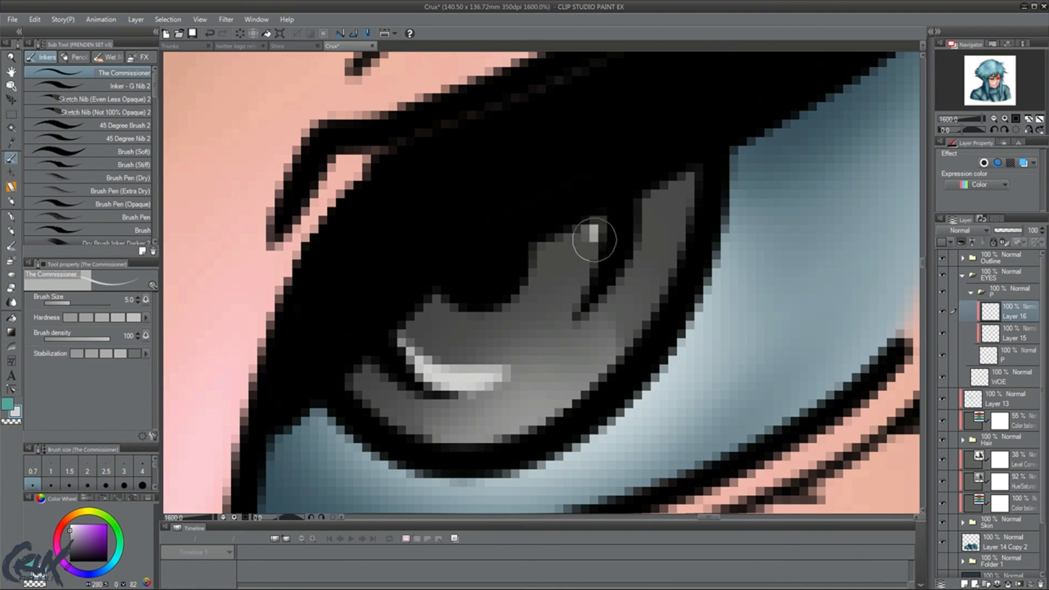
{"action": "left_click_drag", "start_coordinate": [602, 217], "coordinate": [550, 329]}
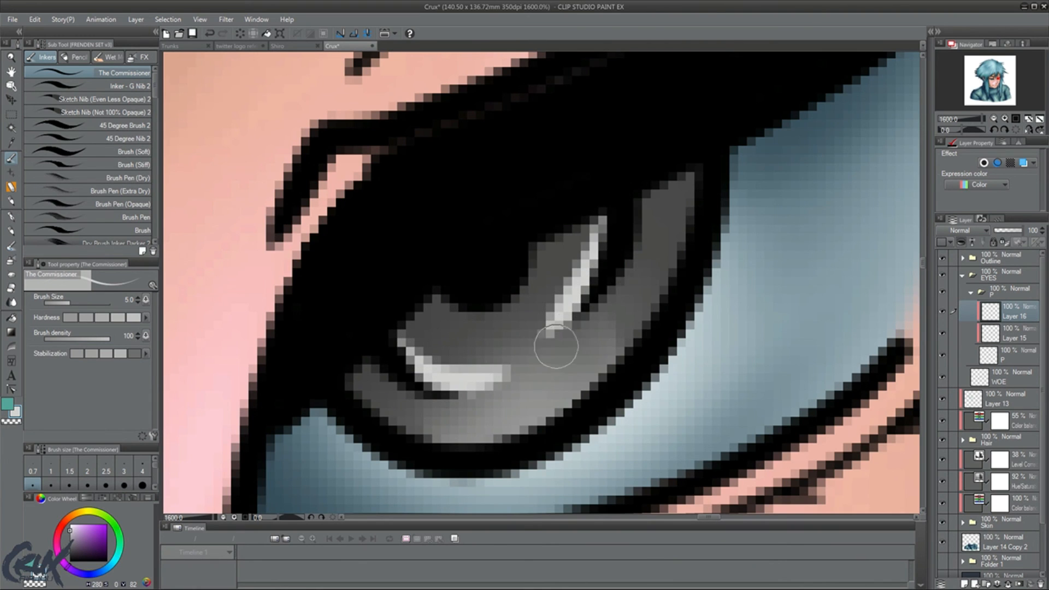
{"action": "left_click_drag", "start_coordinate": [692, 174], "coordinate": [682, 217]}
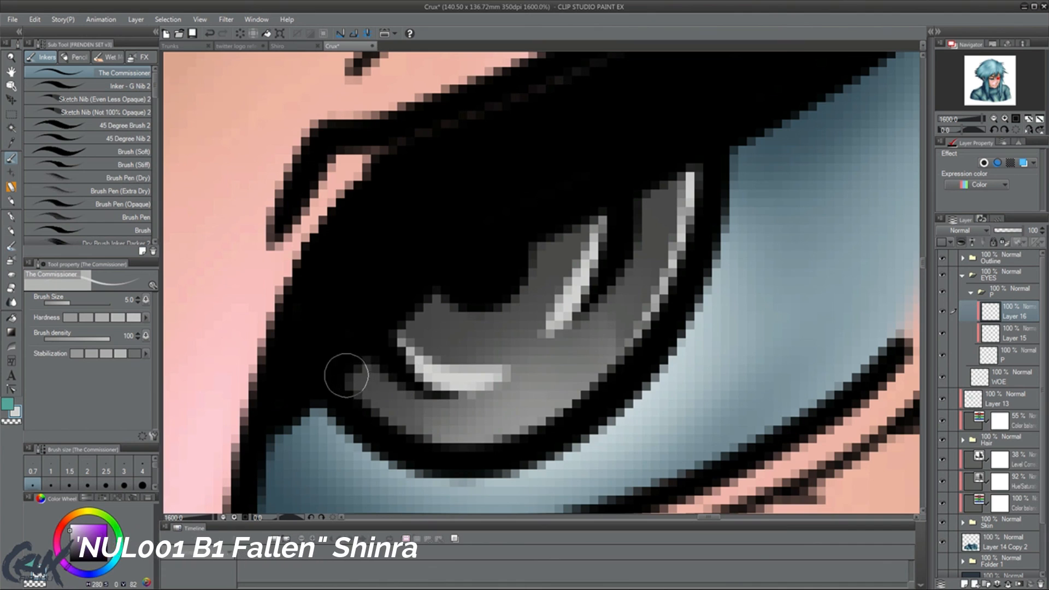
{"action": "key", "text": "ctrl+z"}
{"action": "mouse_move", "coordinate": [658, 277]}
{"action": "left_mouse_down"}
{"action": "mouse_move", "coordinate": [503, 431]}
{"action": "mouse_move", "coordinate": [408, 414]}
{"action": "left_mouse_up"}
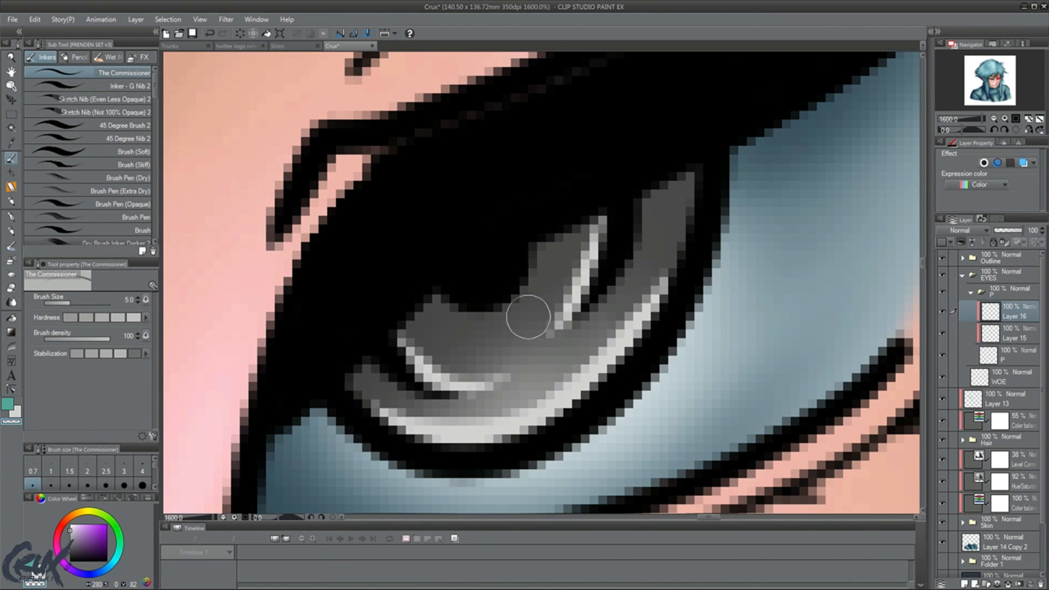
Lower the opacity of the iris arc layer to 47%.
{"action": "key", "text": "ctrl+0"}
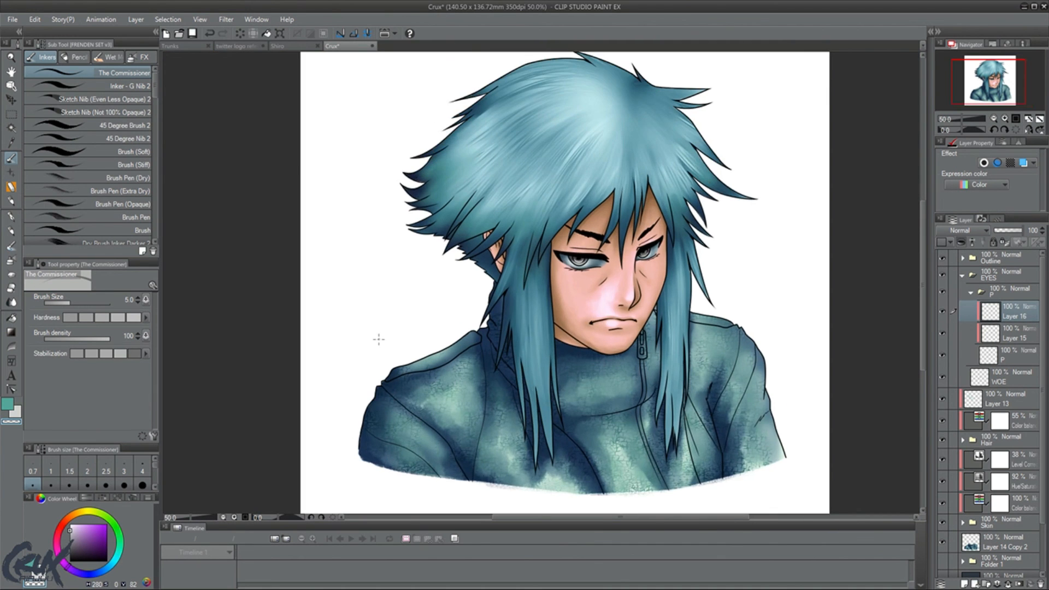
{"action": "scroll", "coordinate": [379, 340], "scroll_direction": "up", "scroll_amount": 1}
{"action": "left_click_drag", "start_coordinate": [983, 81], "coordinate": [989, 84]}
{"action": "key", "text": "asciicircum"}
{"action": "key", "text": "asciicircum"}
{"action": "key", "text": "asciicircum"}
{"action": "key", "text": "asciicircum"}
{"action": "key", "text": "asciicircum"}
{"action": "key", "text": "asciicircum"}
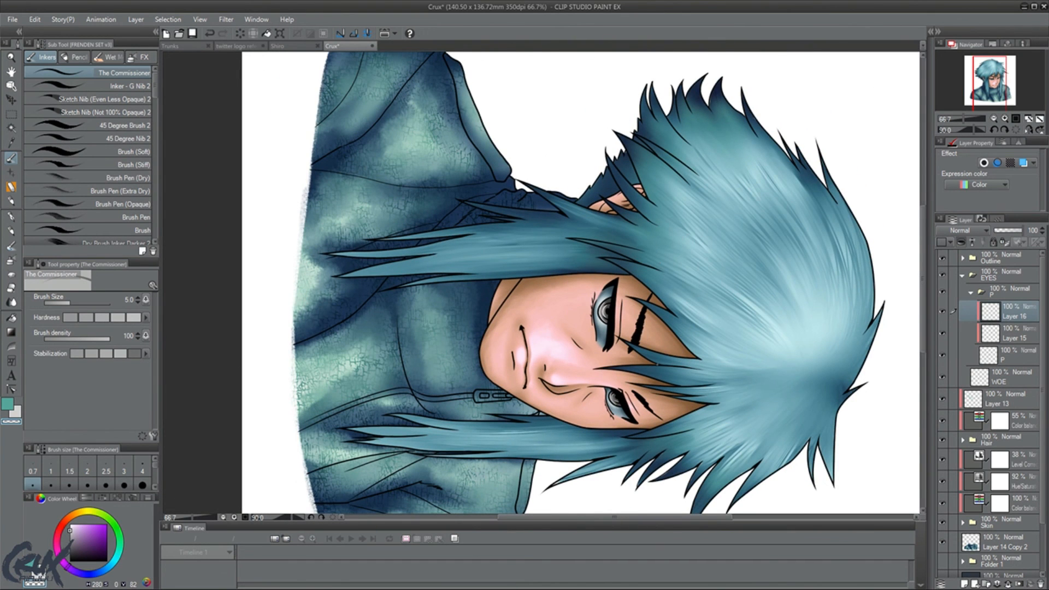
{"action": "scroll", "coordinate": [662, 362], "scroll_direction": "up", "scroll_amount": 3}
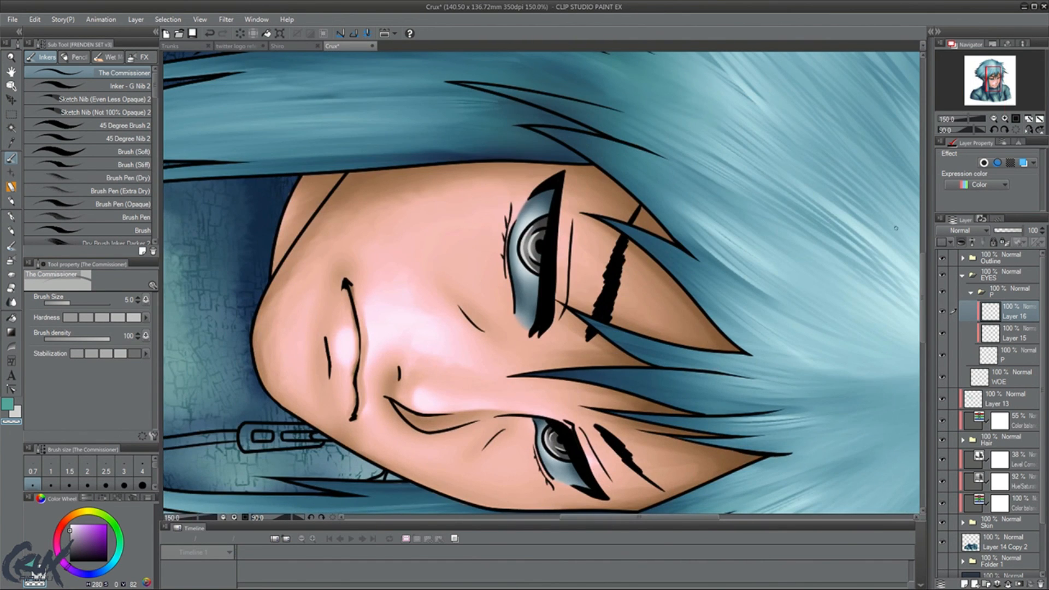
{"action": "left_click_drag", "start_coordinate": [924, 304], "coordinate": [924, 318]}
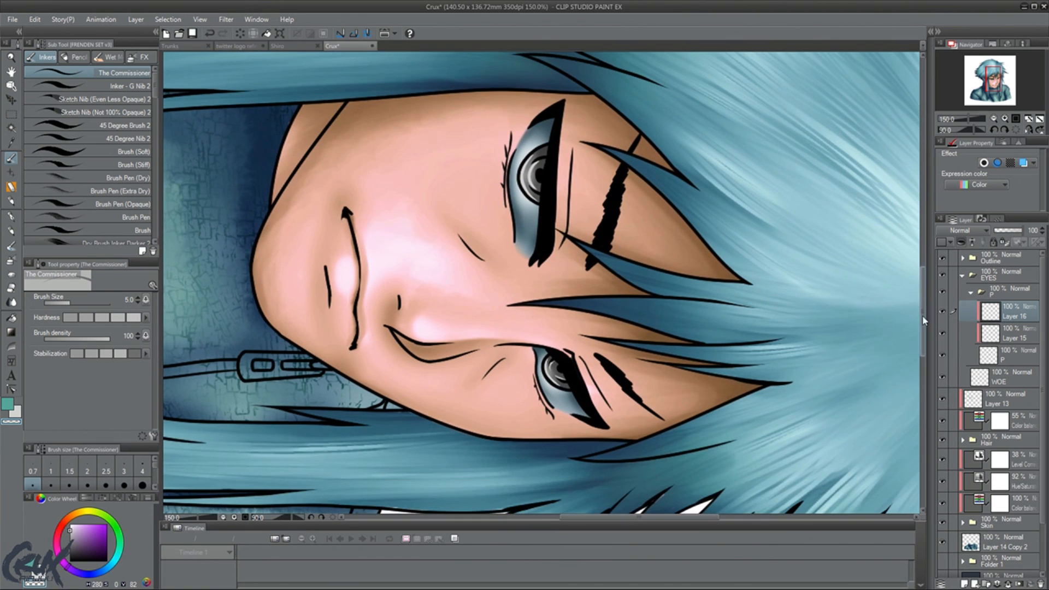
{"action": "left_click", "coordinate": [1011, 234]}
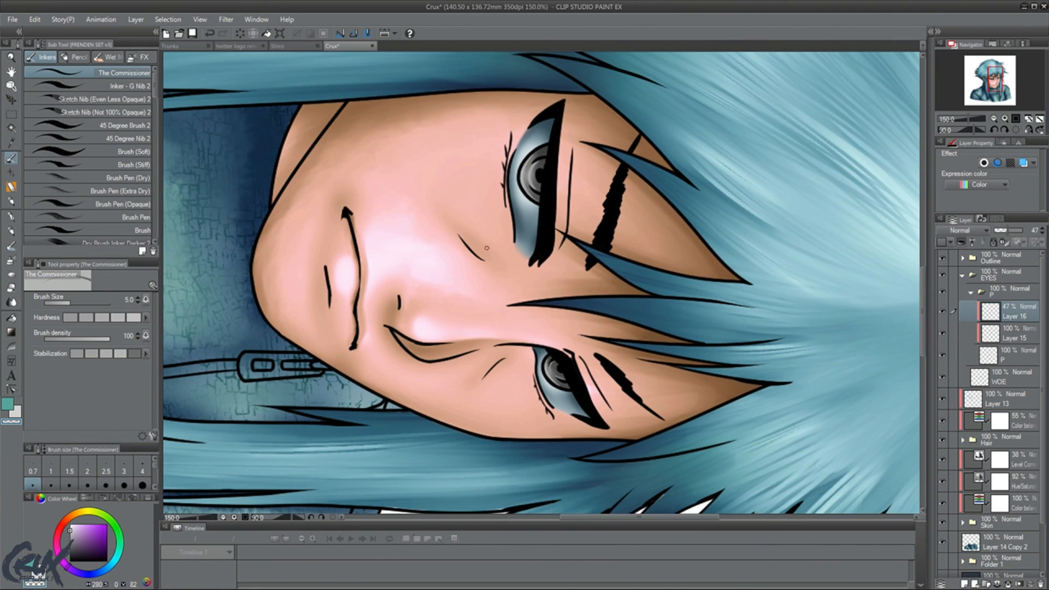
Soften the light arcs in both irises with the Blur tool at size 11.5.
{"action": "key", "text": "j"}
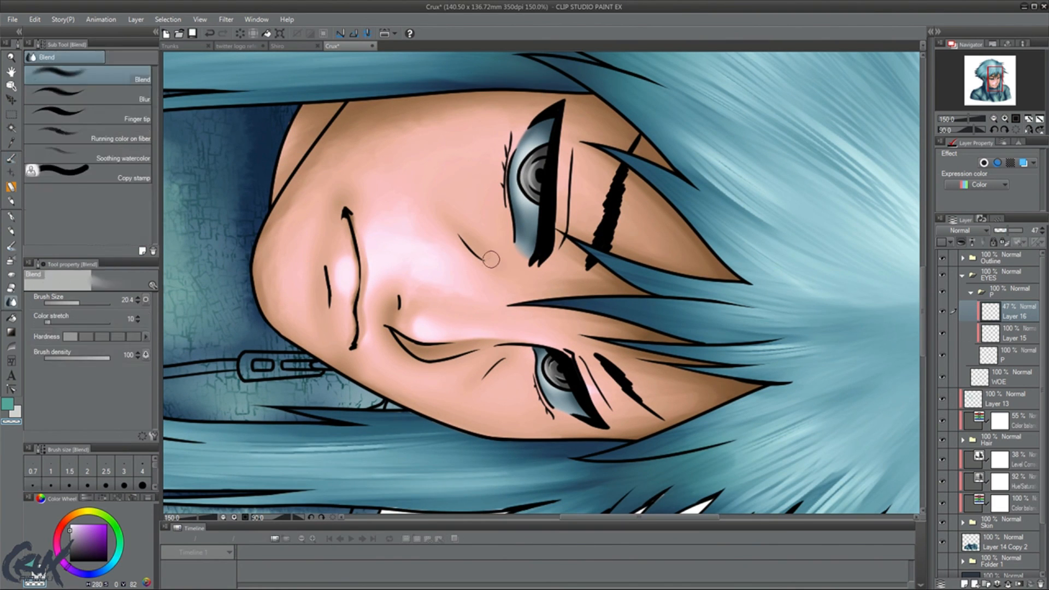
{"action": "scroll", "coordinate": [547, 135], "scroll_direction": "up", "scroll_amount": 8}
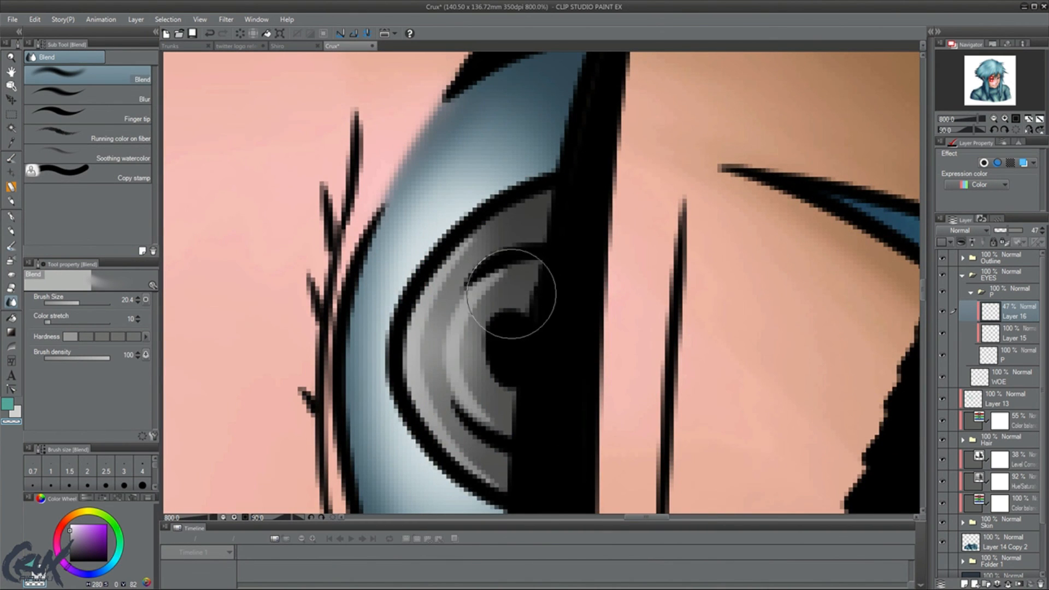
{"action": "left_click", "coordinate": [106, 101]}
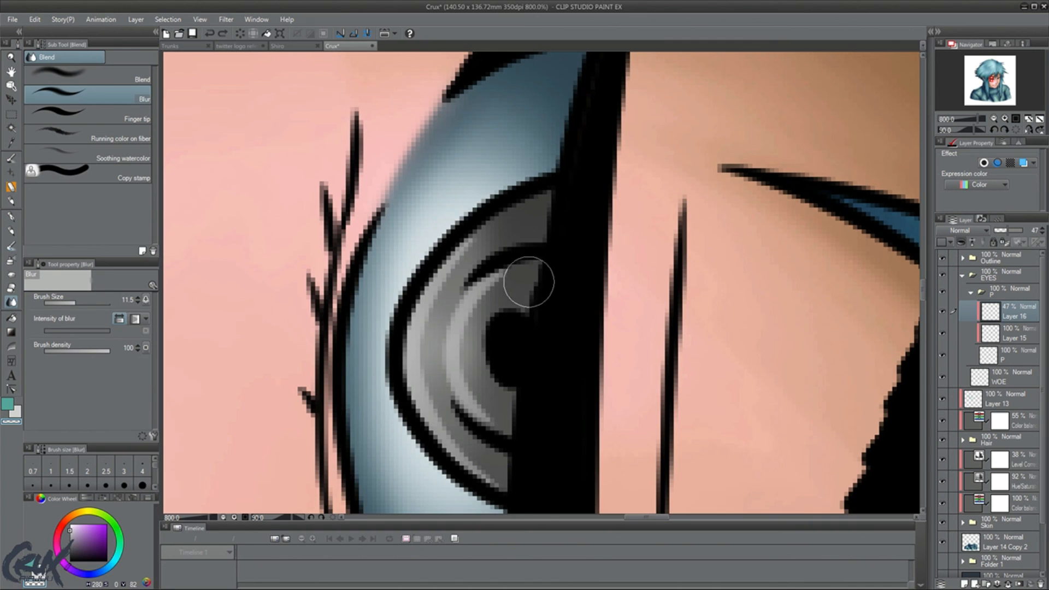
{"action": "mouse_move", "coordinate": [529, 283]}
{"action": "left_mouse_down"}
{"action": "mouse_move", "coordinate": [497, 286]}
{"action": "mouse_move", "coordinate": [540, 259]}
{"action": "mouse_move", "coordinate": [508, 258]}
{"action": "mouse_move", "coordinate": [475, 332]}
{"action": "mouse_move", "coordinate": [494, 332]}
{"action": "mouse_move", "coordinate": [477, 240]}
{"action": "mouse_move", "coordinate": [469, 252]}
{"action": "mouse_move", "coordinate": [518, 226]}
{"action": "mouse_move", "coordinate": [501, 363]}
{"action": "mouse_move", "coordinate": [490, 359]}
{"action": "mouse_move", "coordinate": [492, 400]}
{"action": "mouse_move", "coordinate": [525, 432]}
{"action": "mouse_move", "coordinate": [514, 410]}
{"action": "mouse_move", "coordinate": [488, 405]}
{"action": "mouse_move", "coordinate": [486, 337]}
{"action": "mouse_move", "coordinate": [509, 370]}
{"action": "mouse_move", "coordinate": [513, 417]}
{"action": "mouse_move", "coordinate": [480, 332]}
{"action": "left_mouse_up"}
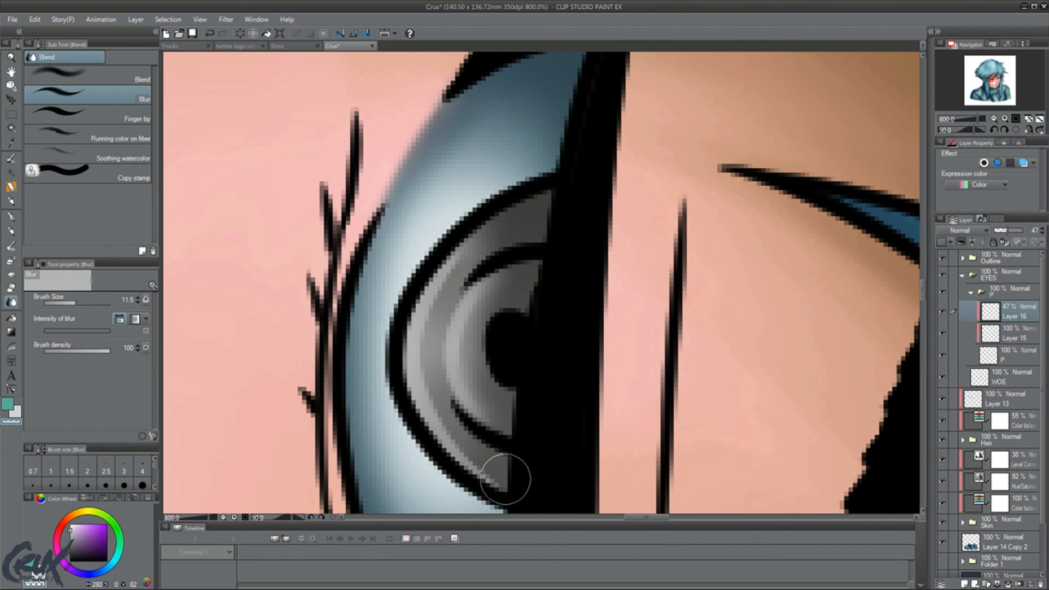
{"action": "key", "text": "ctrl+0"}
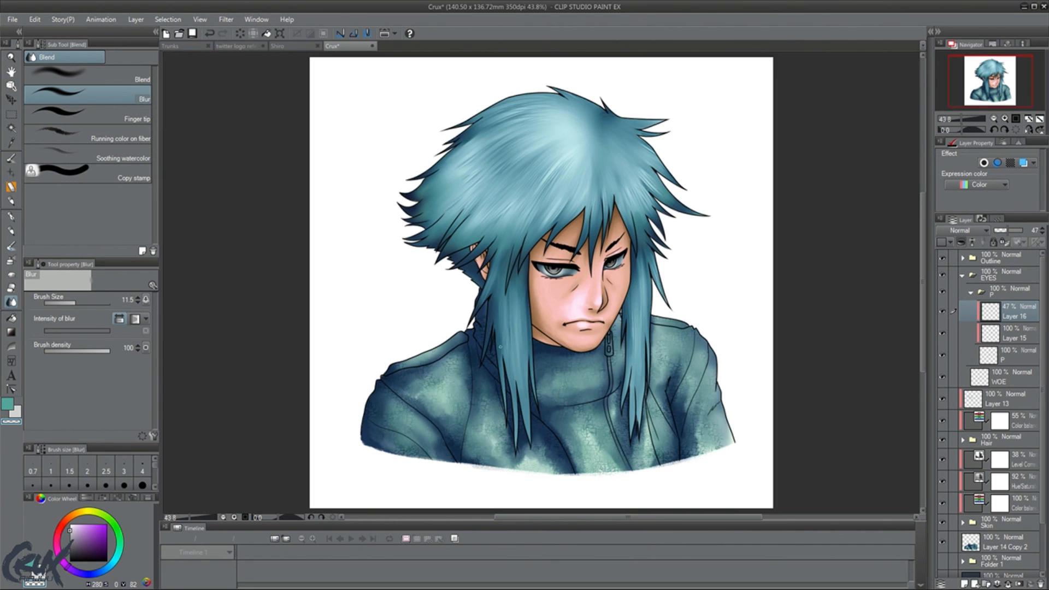
{"action": "scroll", "coordinate": [603, 246], "scroll_direction": "up", "scroll_amount": 2}
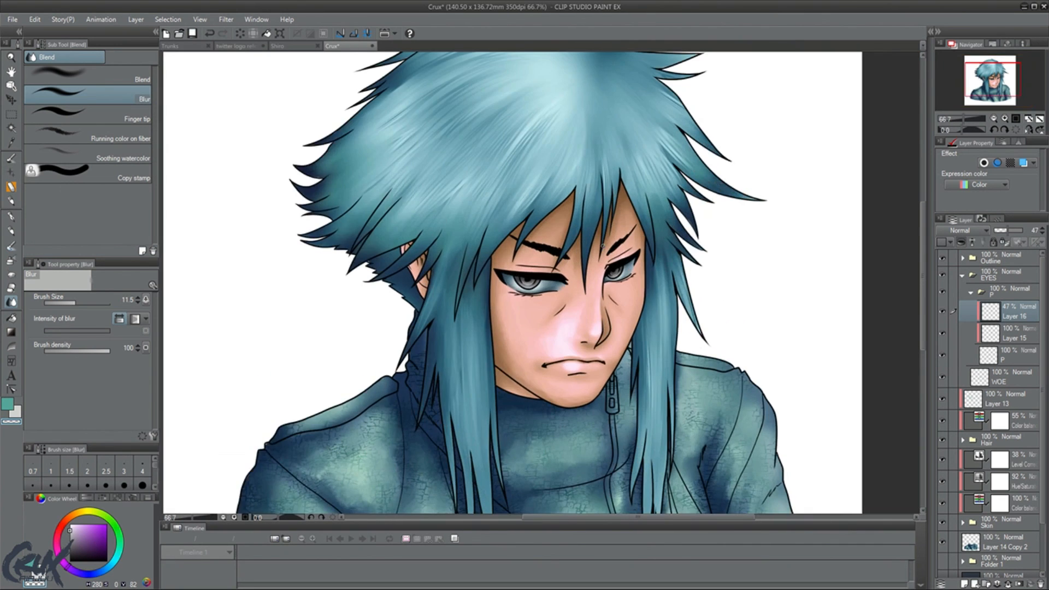
{"action": "scroll", "coordinate": [609, 272], "scroll_direction": "up", "scroll_amount": 8}
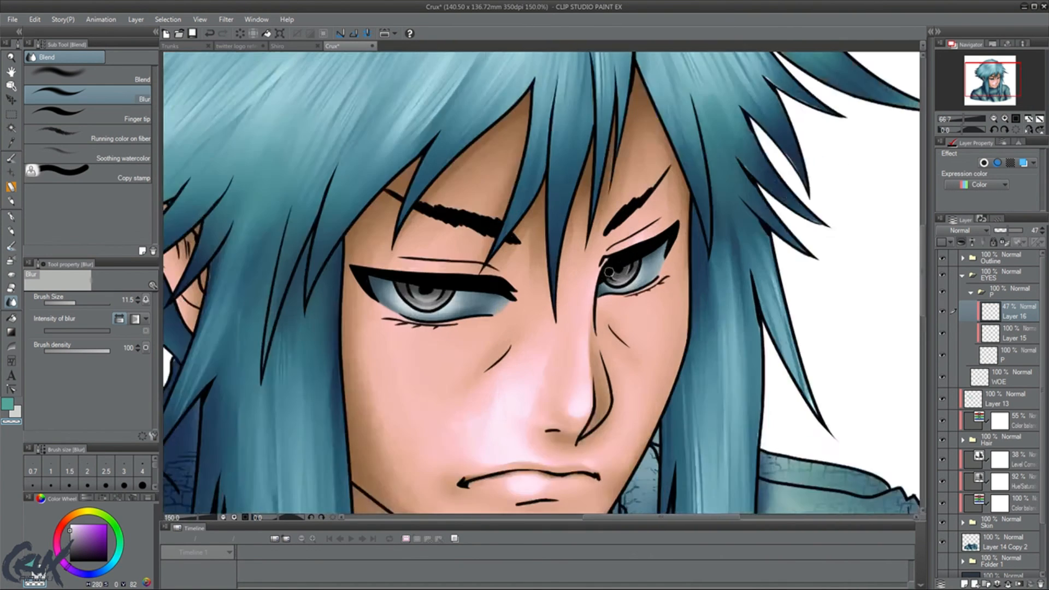
{"action": "mouse_move", "coordinate": [748, 231]}
{"action": "left_mouse_down"}
{"action": "mouse_move", "coordinate": [729, 282]}
{"action": "mouse_move", "coordinate": [763, 228]}
{"action": "left_mouse_up"}
{"action": "mouse_move", "coordinate": [665, 309]}
{"action": "left_mouse_down"}
{"action": "mouse_move", "coordinate": [635, 338]}
{"action": "mouse_move", "coordinate": [635, 276]}
{"action": "mouse_move", "coordinate": [666, 302]}
{"action": "mouse_move", "coordinate": [679, 290]}
{"action": "left_mouse_up"}
{"action": "left_click_drag", "start_coordinate": [704, 257], "coordinate": [691, 278]}
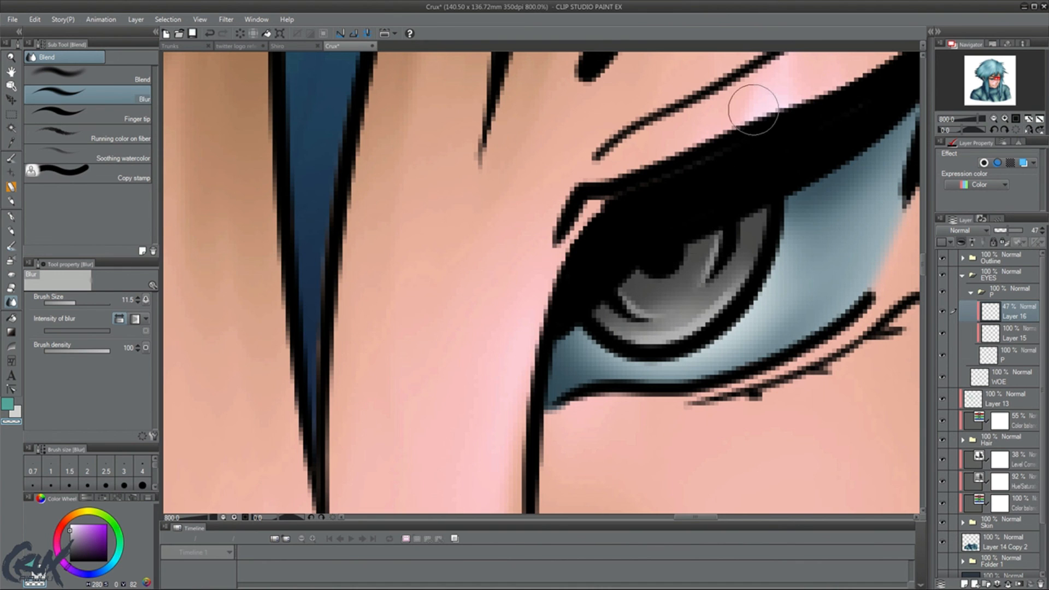
Add a color balance correction layer at the top of the P folder, tinting both irises blue.
{"action": "key", "text": "ctrl+0"}
{"action": "scroll", "coordinate": [753, 109], "scroll_direction": "up", "scroll_amount": 1}
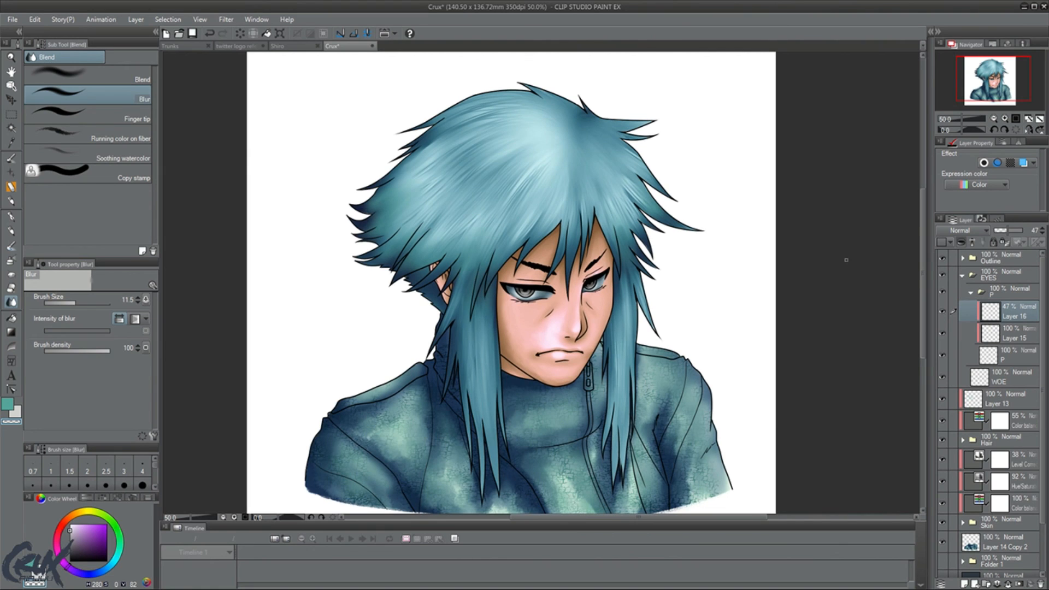
{"action": "left_click", "coordinate": [1015, 295]}
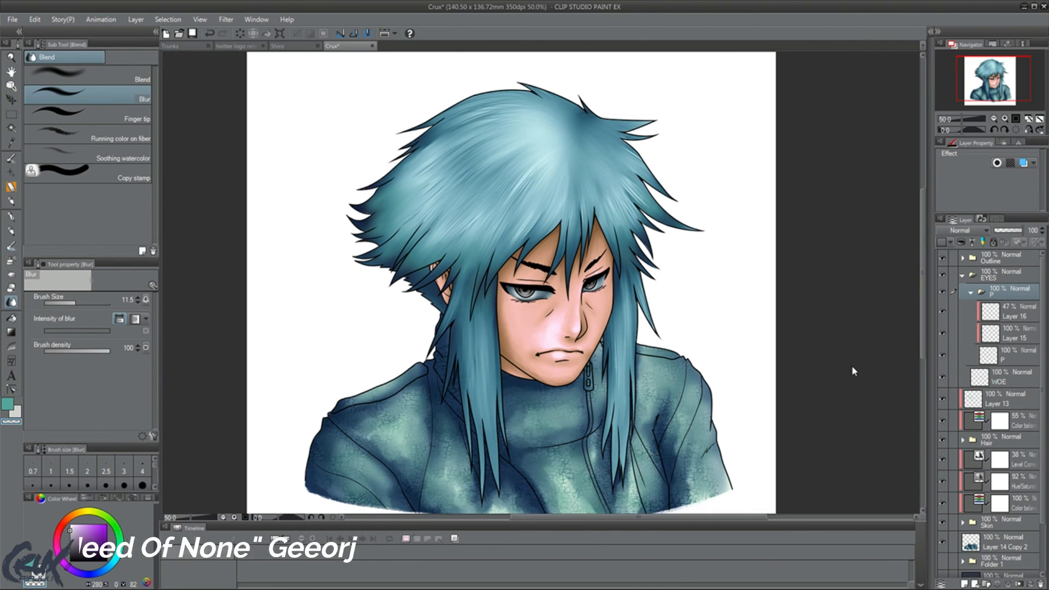
{"action": "left_click", "coordinate": [835, 401]}
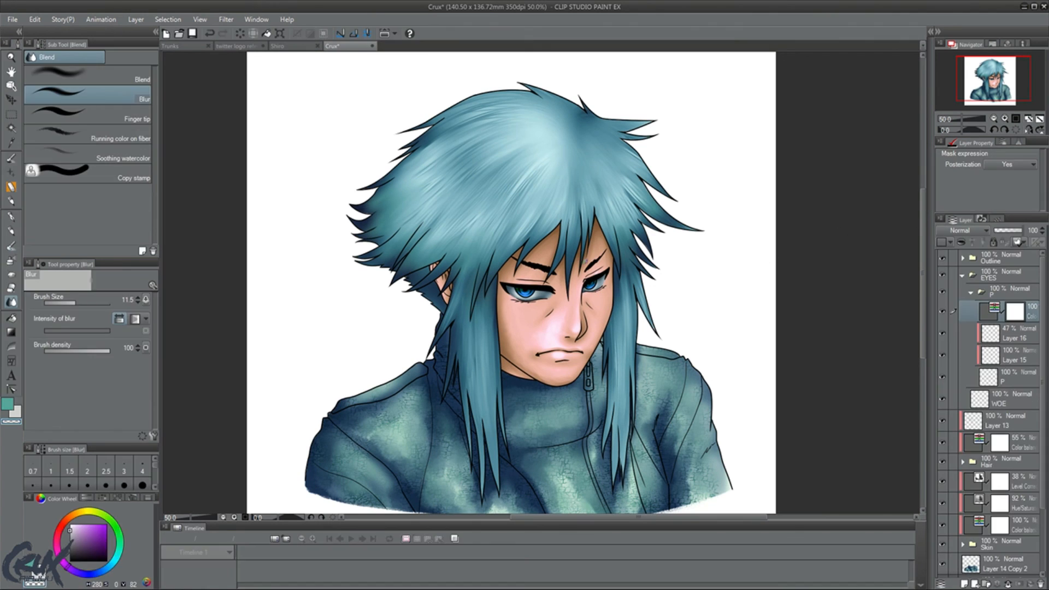
Clip the iris color balance layer to the layers below and set its blending mode to Add after trying Multiply and Subtract.
{"action": "scroll", "coordinate": [572, 273], "scroll_direction": "up", "scroll_amount": 5}
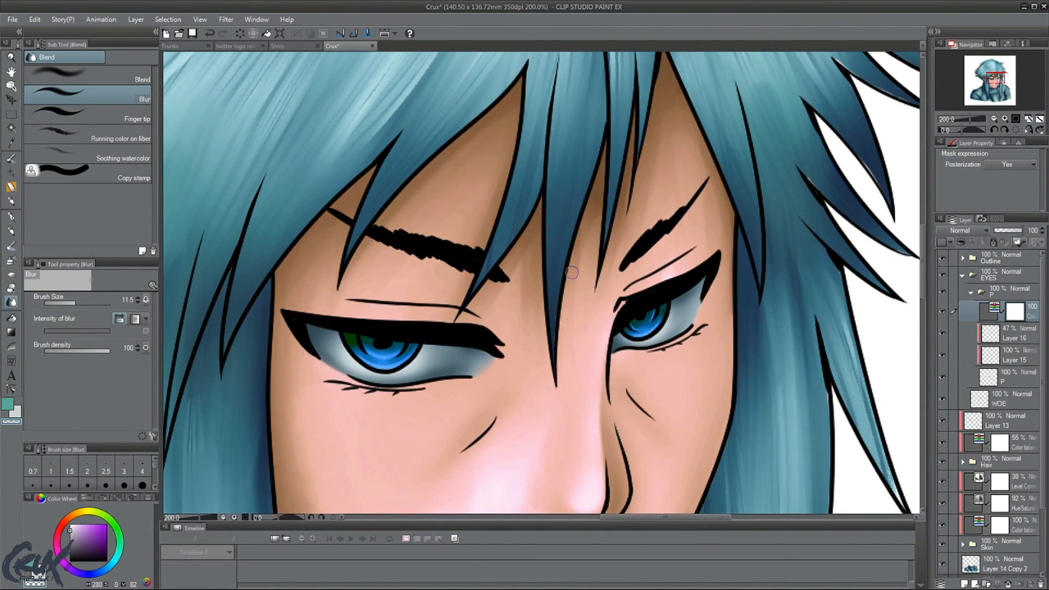
{"action": "left_click_drag", "start_coordinate": [1001, 78], "coordinate": [999, 81]}
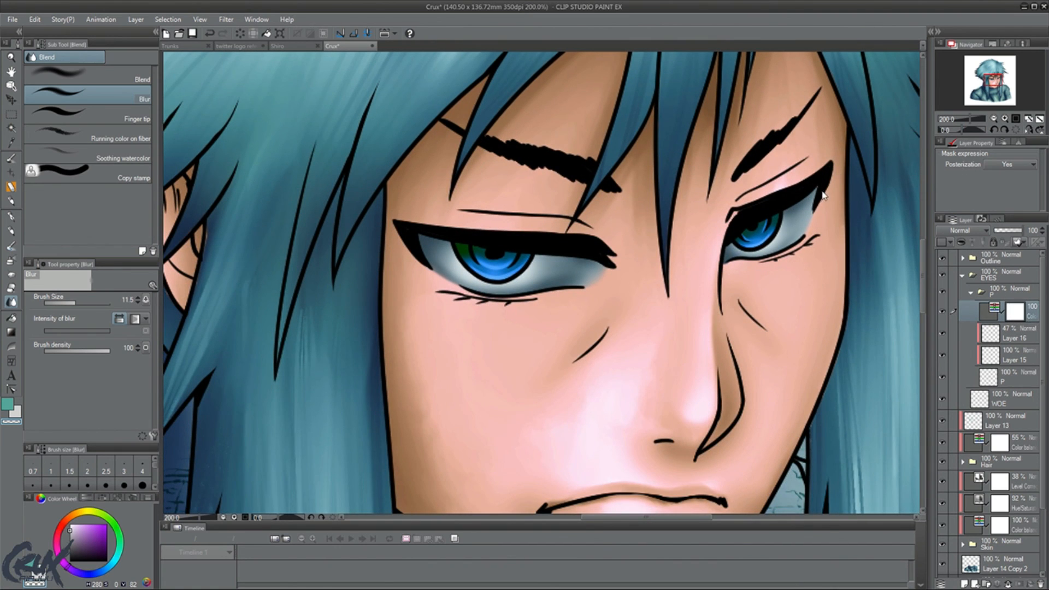
{"action": "key", "text": "ctrl+alt+g"}
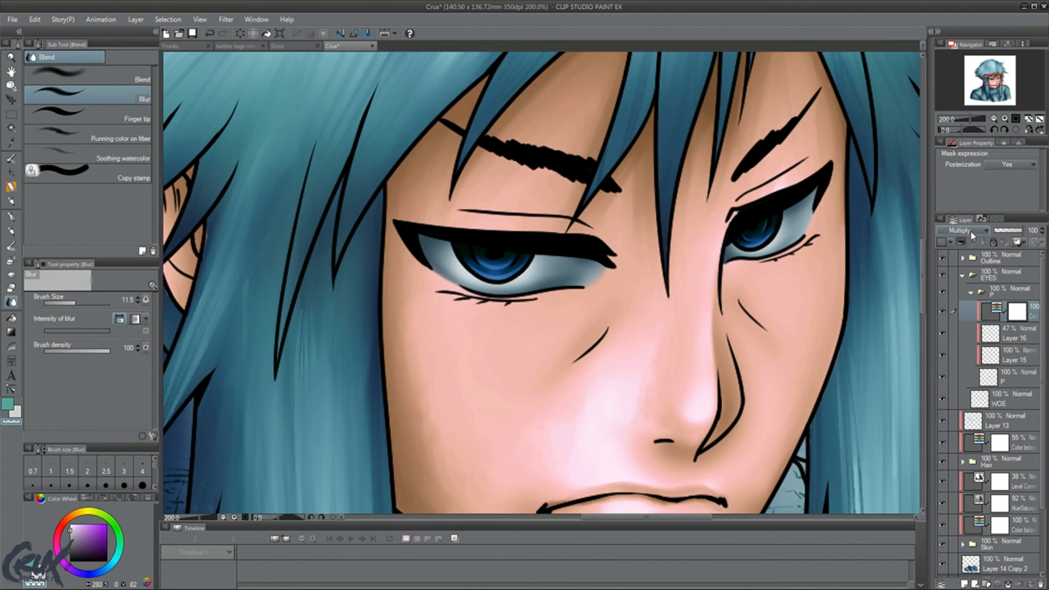
{"action": "scroll", "coordinate": [972, 235], "scroll_direction": "down", "scroll_amount": 1}
{"action": "scroll", "coordinate": [972, 232], "scroll_direction": "down", "scroll_amount": 1}
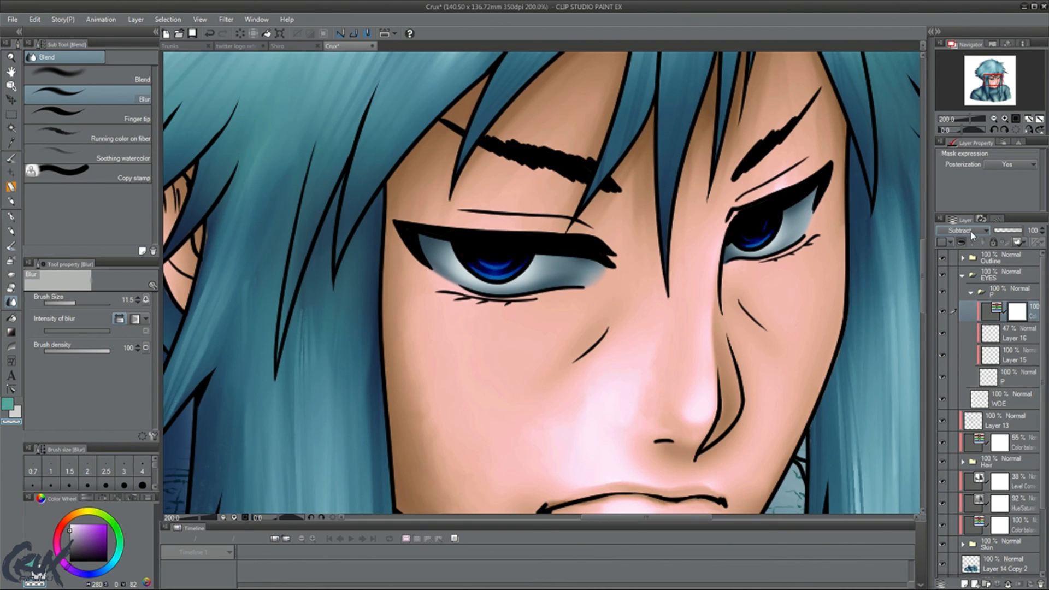
{"action": "scroll", "coordinate": [972, 232], "scroll_direction": "down", "scroll_amount": 2}
{"action": "scroll", "coordinate": [972, 235], "scroll_direction": "down", "scroll_amount": 1}
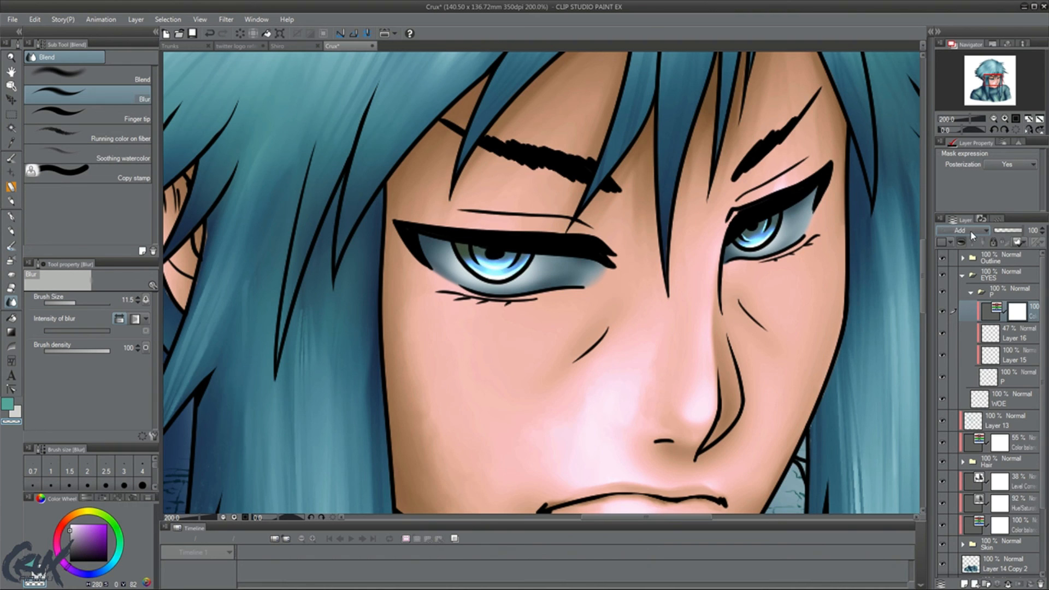
Try the Overlay and Difference blending modes on the iris color balance layer and return it to Normal.
{"action": "scroll", "coordinate": [972, 235], "scroll_direction": "down", "scroll_amount": 1}
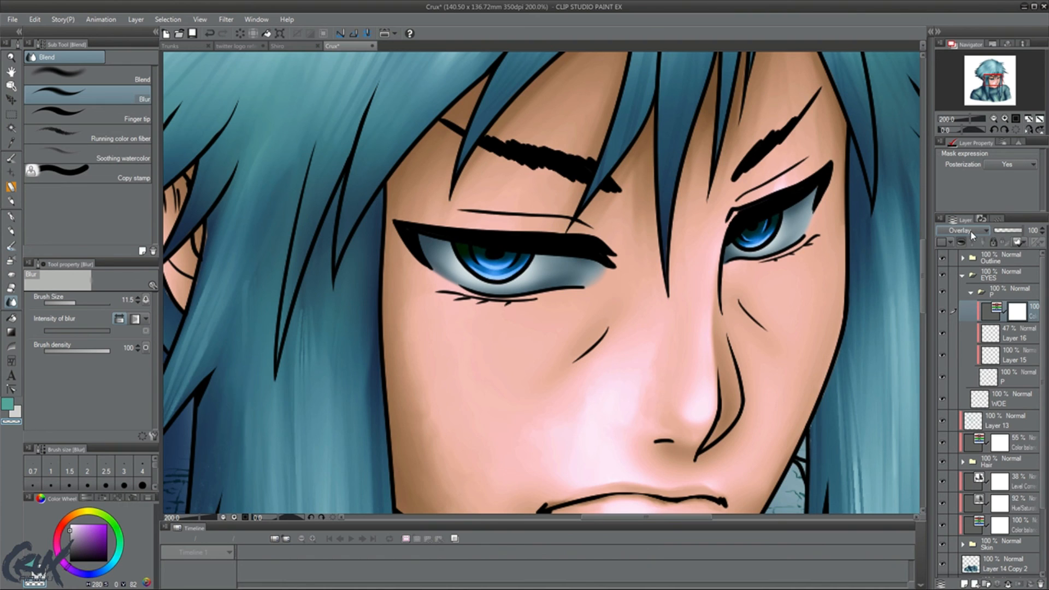
{"action": "scroll", "coordinate": [972, 235], "scroll_direction": "down", "scroll_amount": 1}
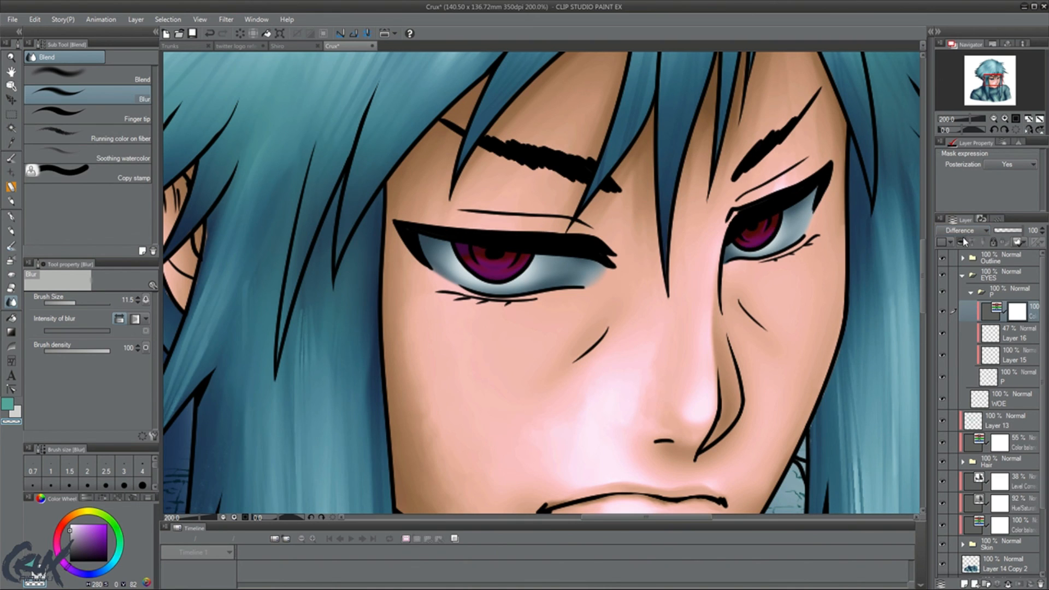
{"action": "key", "text": "ctrl+z"}
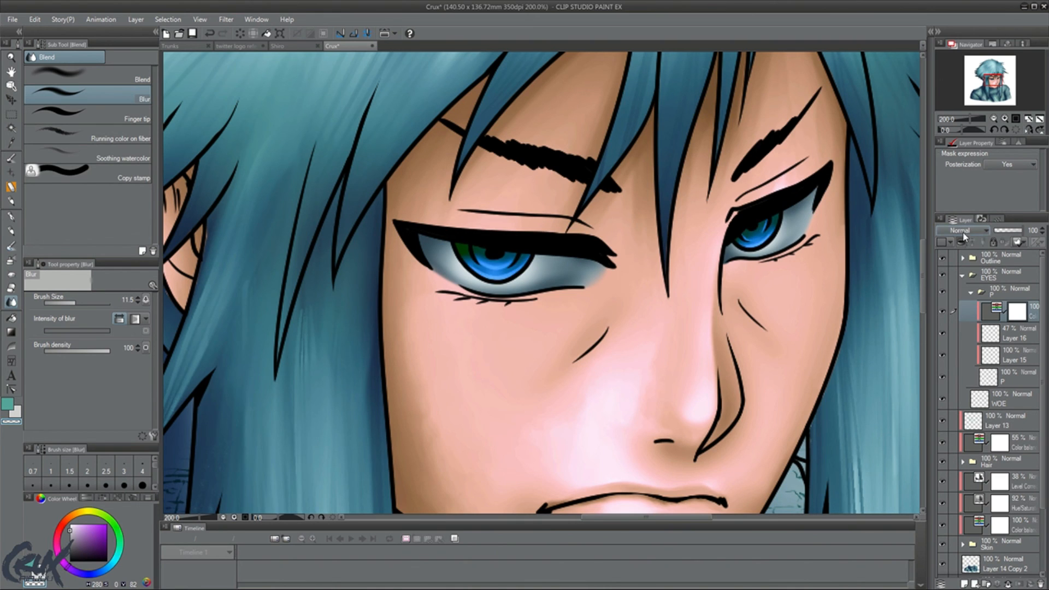
{"action": "key", "text": "ctrl+0"}
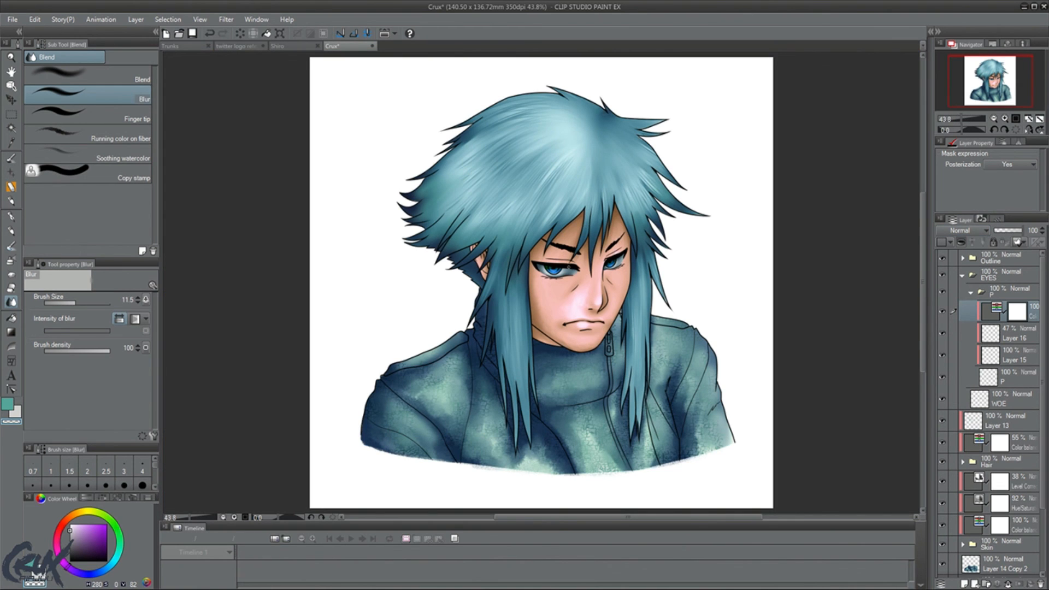
Collapse the P and EYES folders and add a new raster layer above the Outline folder.
{"action": "scroll", "coordinate": [569, 267], "scroll_direction": "up", "scroll_amount": 3}
{"action": "scroll", "coordinate": [568, 267], "scroll_direction": "up", "scroll_amount": 2}
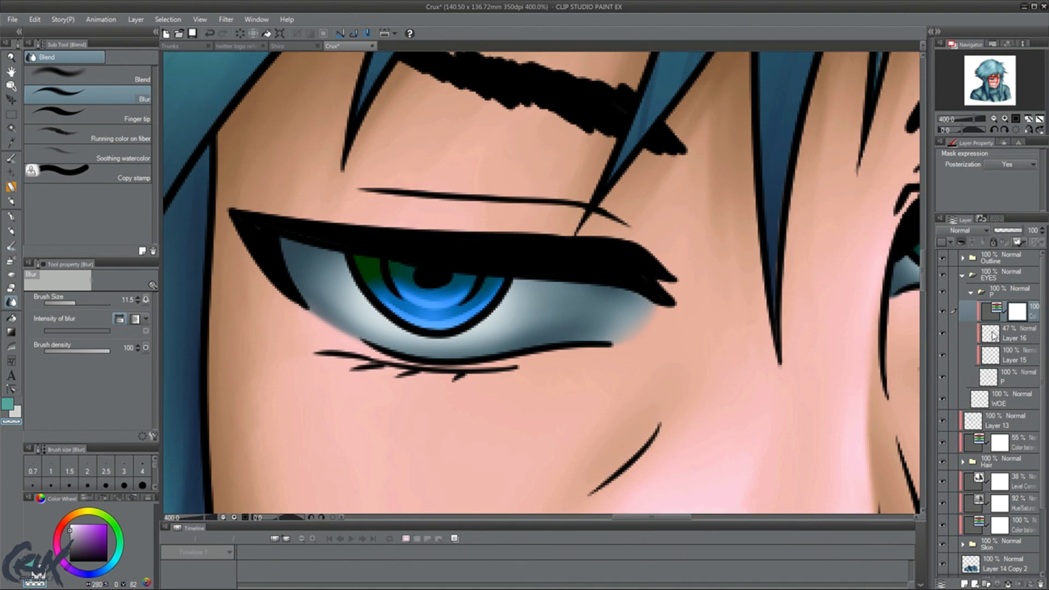
{"action": "left_click", "coordinate": [971, 295]}
{"action": "left_click", "coordinate": [963, 275]}
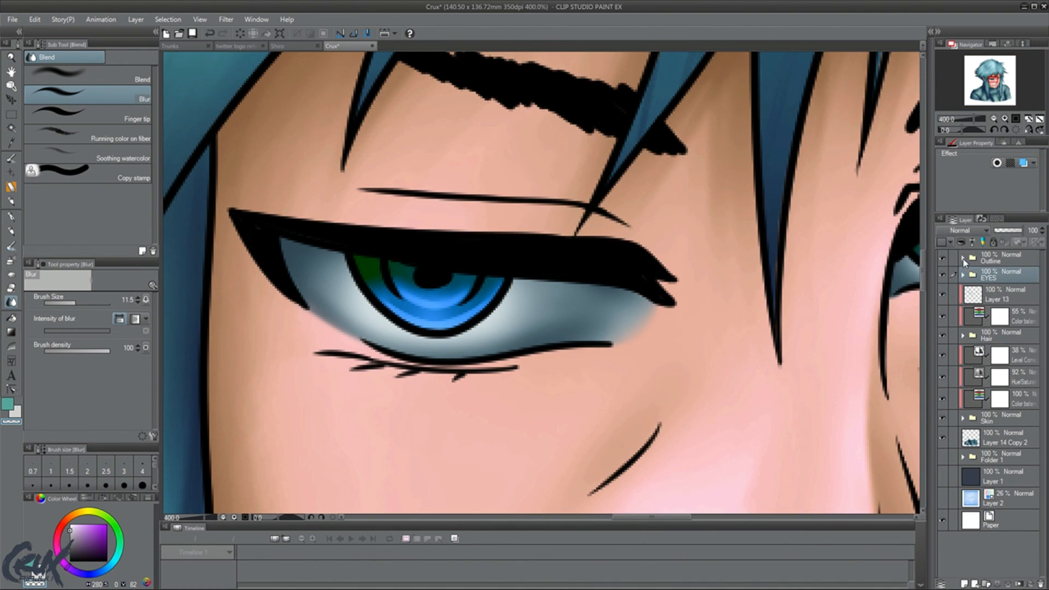
{"action": "left_click", "coordinate": [979, 261]}
{"action": "left_click", "coordinate": [964, 583]}
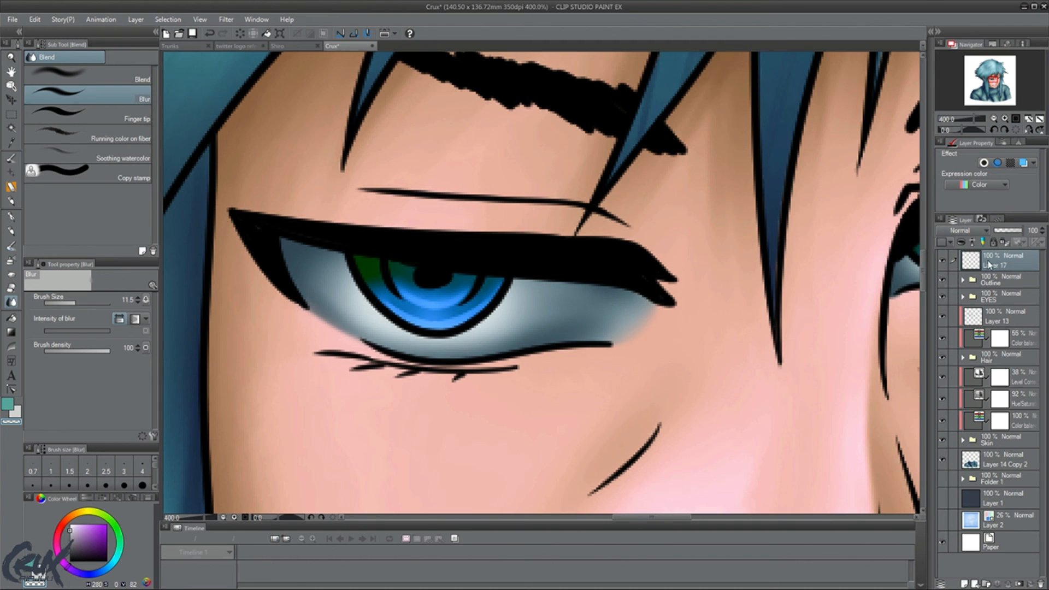
Paint a large white glint and a small dot on opposite edges of the larger eye's iris with The Commissioner brush at size 5.0.
{"action": "left_click_drag", "start_coordinate": [996, 74], "coordinate": [992, 81]}
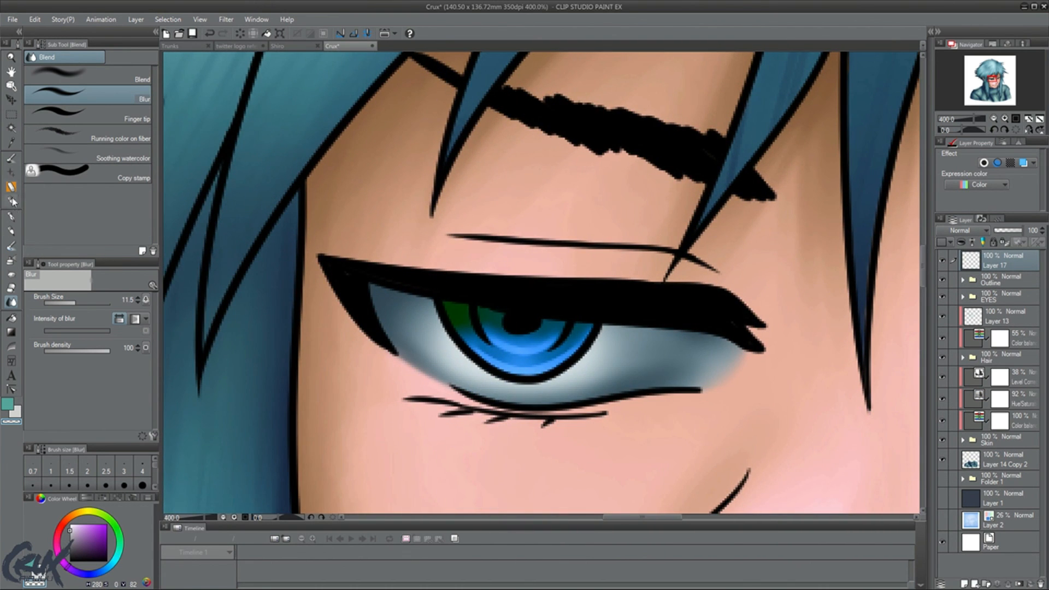
{"action": "left_click", "coordinate": [11, 159]}
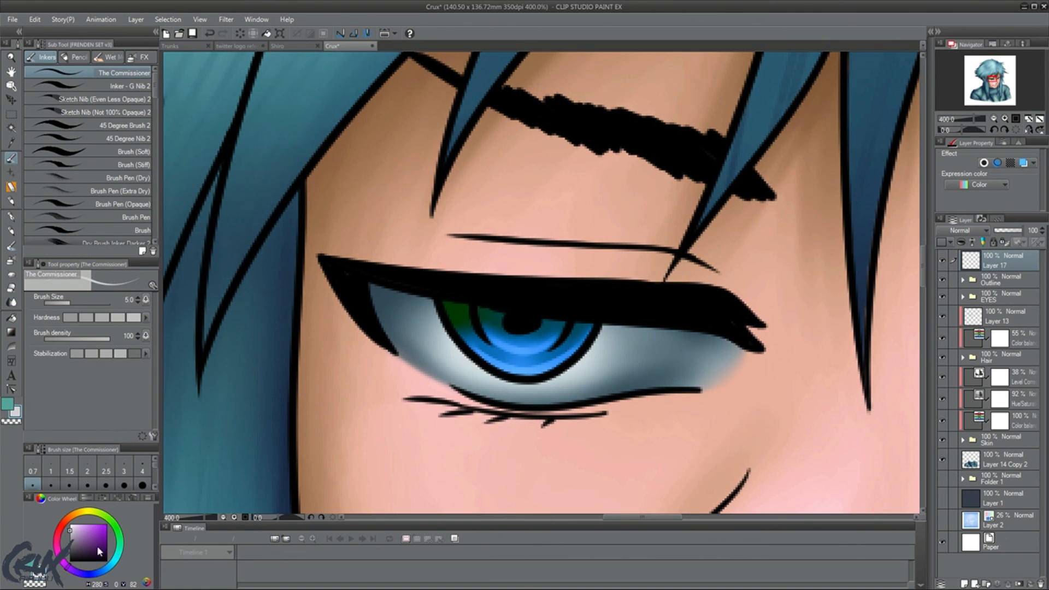
{"action": "left_click", "coordinate": [66, 523]}
{"action": "left_click", "coordinate": [69, 523]}
{"action": "left_click_drag", "start_coordinate": [433, 330], "coordinate": [465, 321]}
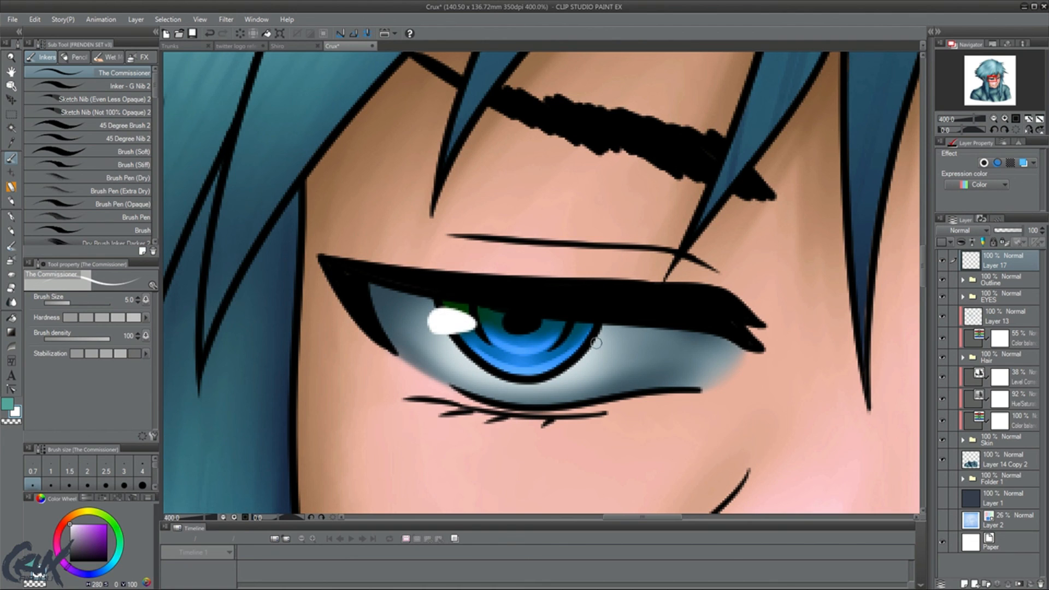
{"action": "left_click", "coordinate": [572, 352]}
Paint a matching white glint and small dot on the iris edges of the other eye.
{"action": "left_click_drag", "start_coordinate": [621, 517], "coordinate": [662, 519]}
{"action": "left_click_drag", "start_coordinate": [624, 301], "coordinate": [612, 306]}
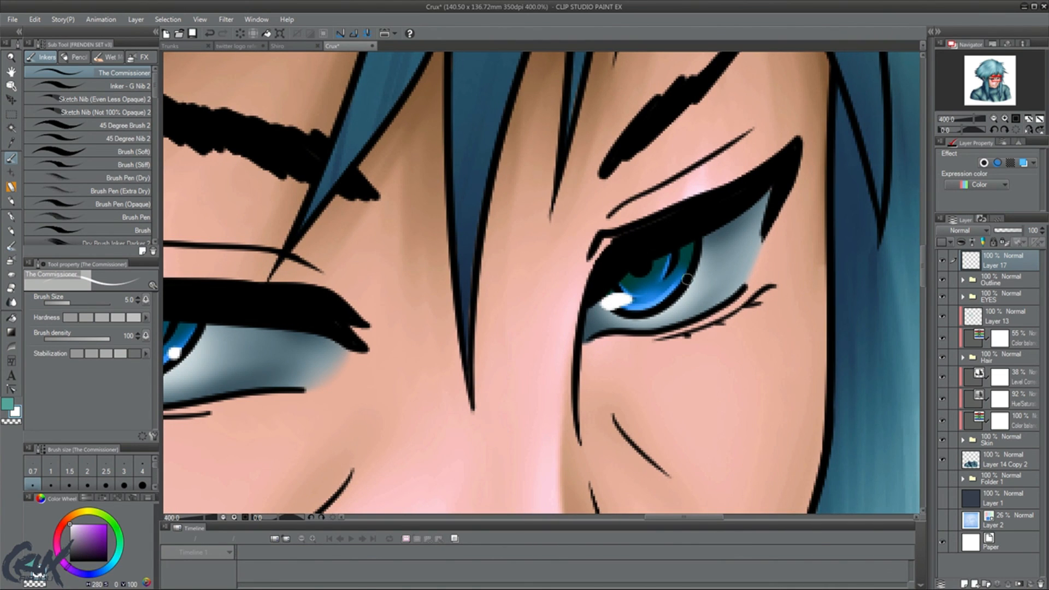
{"action": "left_click", "coordinate": [685, 279]}
Examine the whole portrait with the canvas view rotated until upside down, and restore the upright view.
{"action": "key", "text": "ctrl+0"}
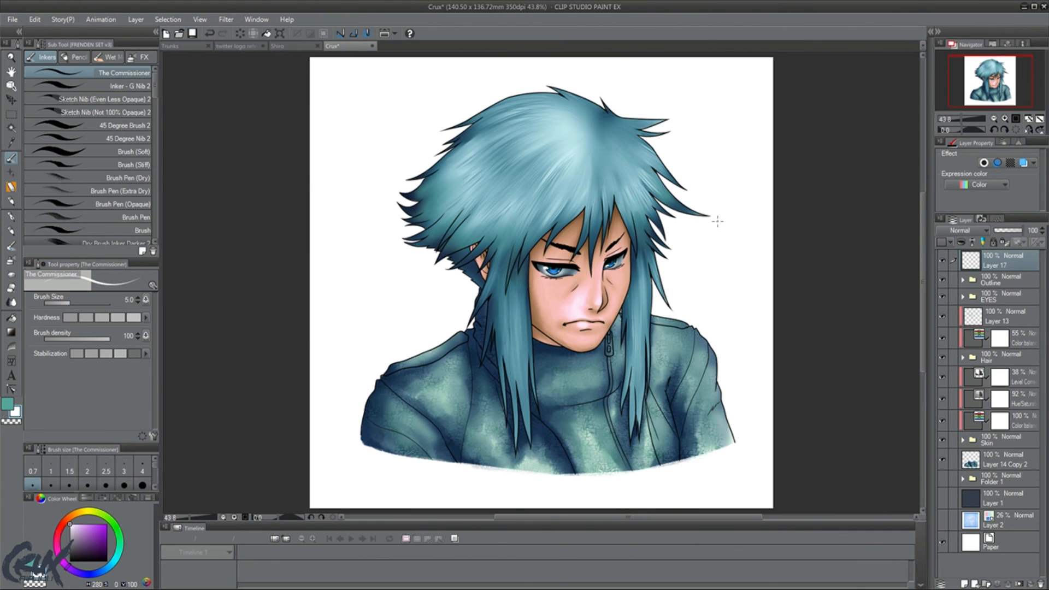
{"action": "key", "text": "asciicircum"}
{"action": "key", "text": "asciicircum"}
{"action": "key", "text": "asciicircum"}
{"action": "key", "text": "asciicircum"}
{"action": "key", "text": "asciicircum"}
{"action": "key", "text": "asciicircum"}
{"action": "key", "text": "asciicircum"}
{"action": "key", "text": "asciicircum"}
{"action": "key", "text": "asciicircum"}
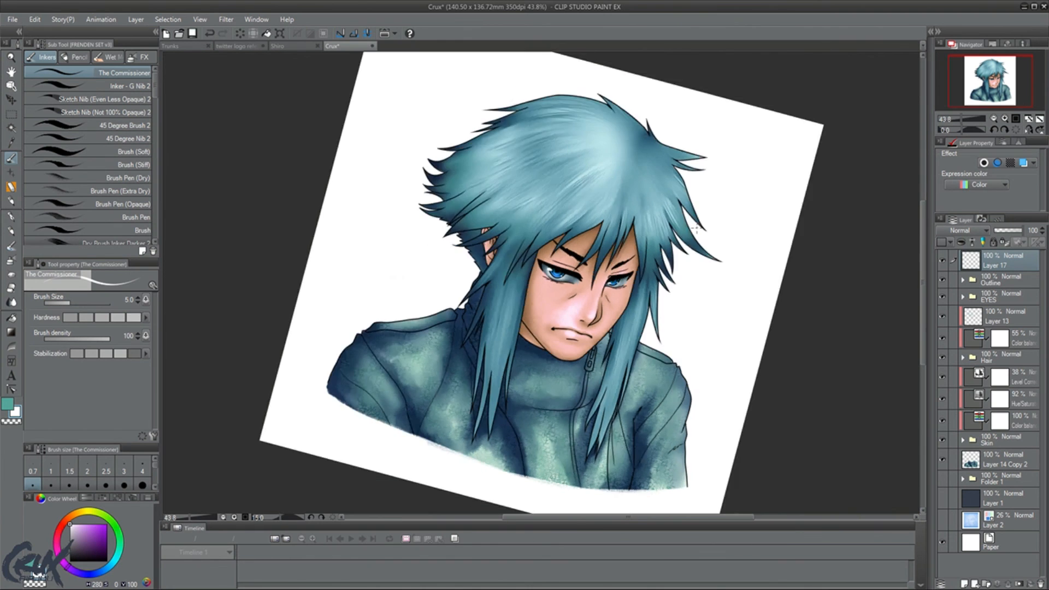
{"action": "key", "text": "asciicircum"}
{"action": "key", "text": "asciicircum"}
{"action": "key", "text": "asciicircum"}
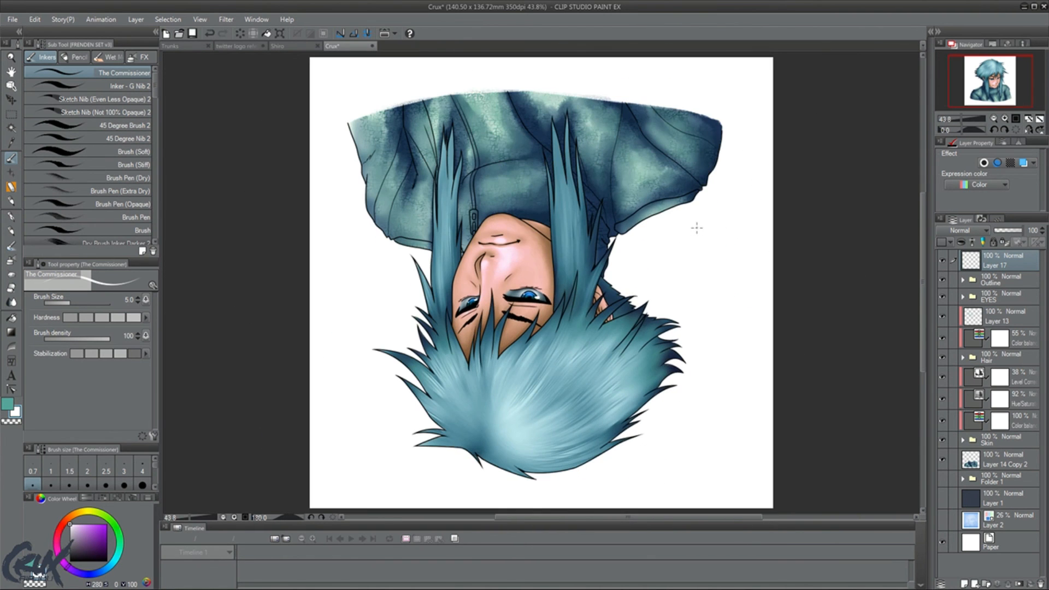
{"action": "key", "text": "ctrl+at"}
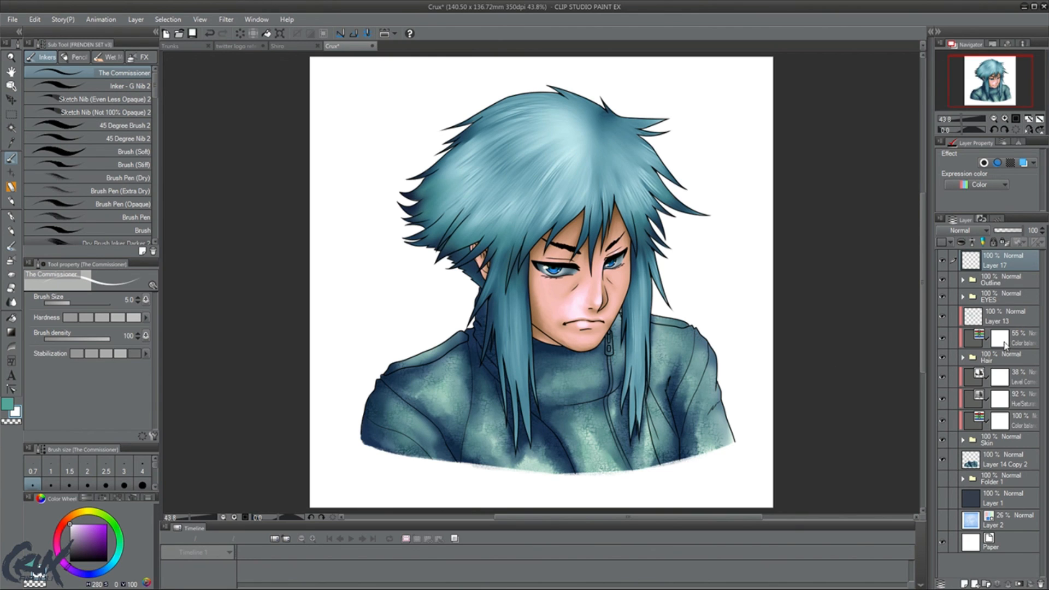
Select the 55% color balance correction layer above the Hair folder.
{"action": "left_click", "coordinate": [1021, 338]}
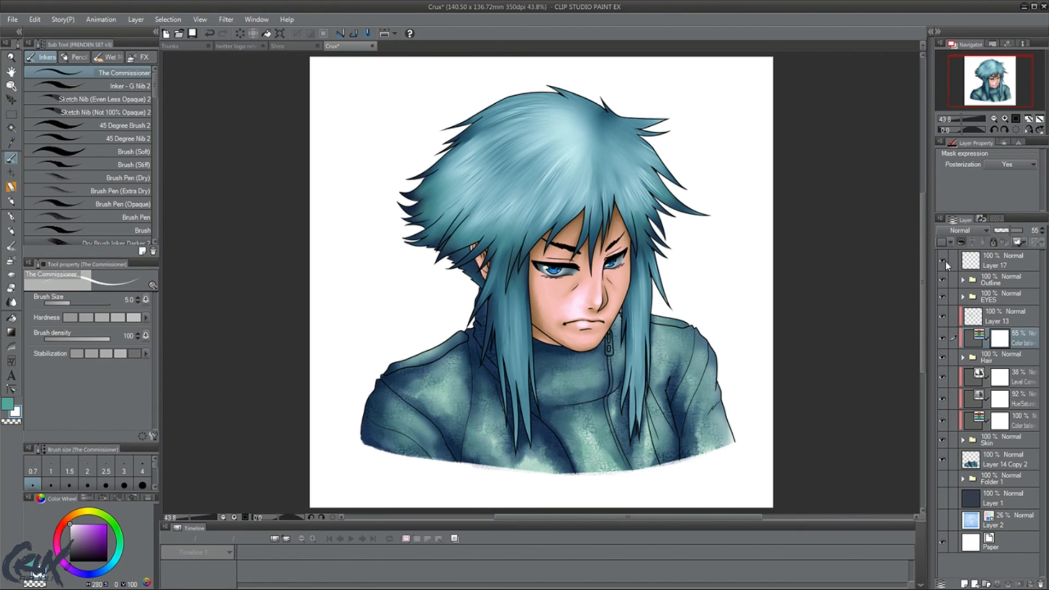